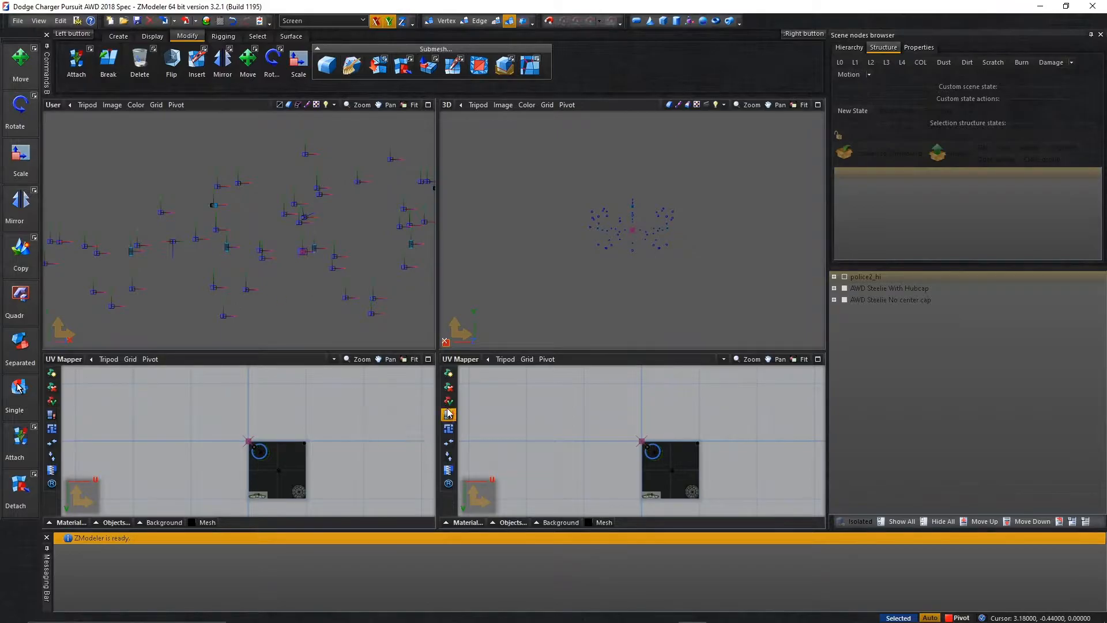
Set up the four viewports as Front, Top, Left and 3D, and enlarge the Left and 3D views.
{"action": "left_click", "coordinate": [462, 359]}
{"action": "left_click", "coordinate": [459, 372]}
{"action": "left_click", "coordinate": [63, 360]}
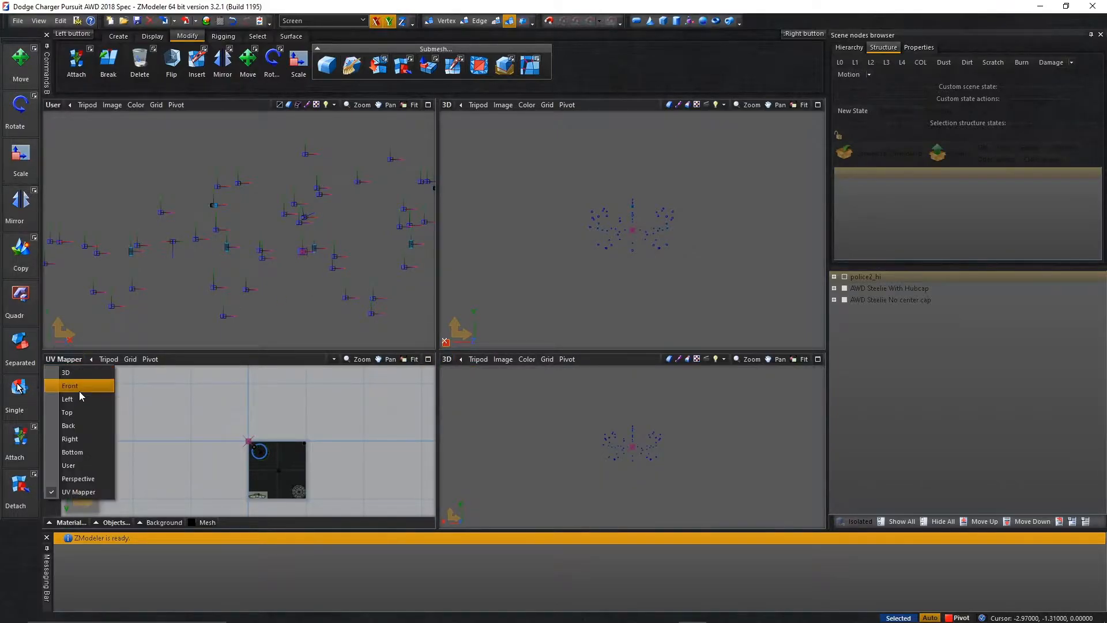
{"action": "left_click", "coordinate": [91, 398]}
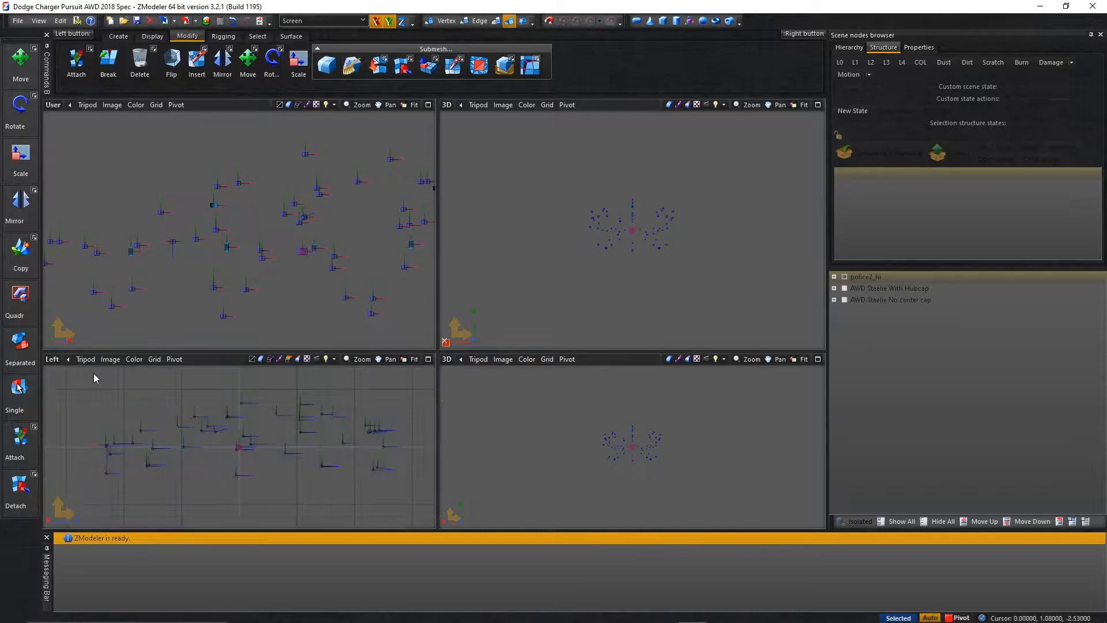
{"action": "left_click", "coordinate": [53, 105]}
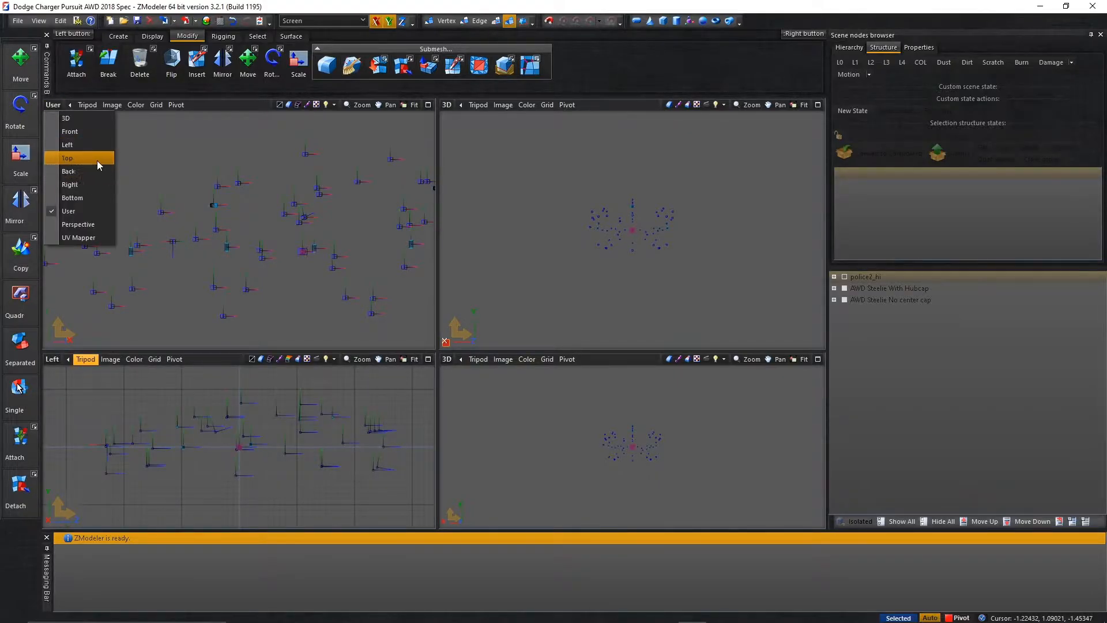
{"action": "left_click", "coordinate": [81, 131]}
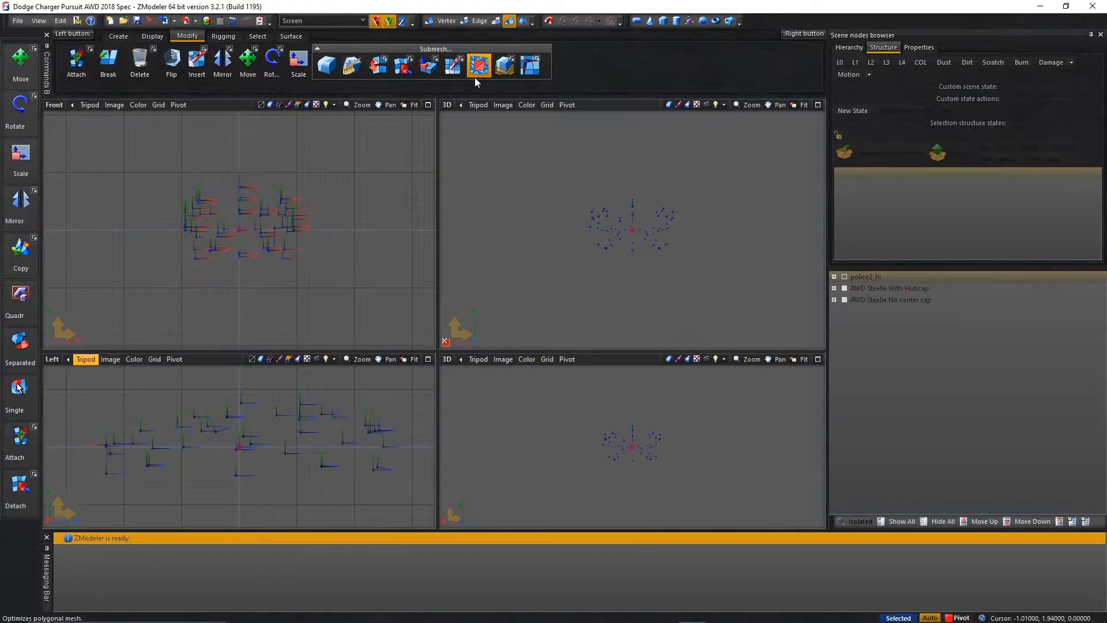
{"action": "left_click", "coordinate": [447, 105]}
{"action": "left_click", "coordinate": [467, 158]}
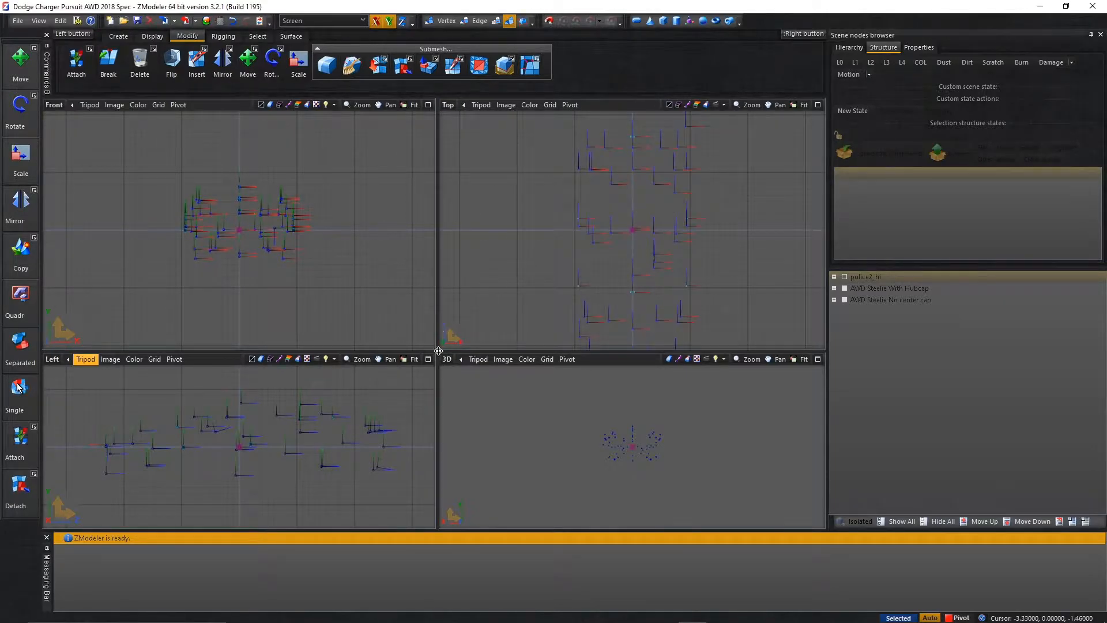
{"action": "left_click_drag", "start_coordinate": [436, 351], "coordinate": [412, 270]}
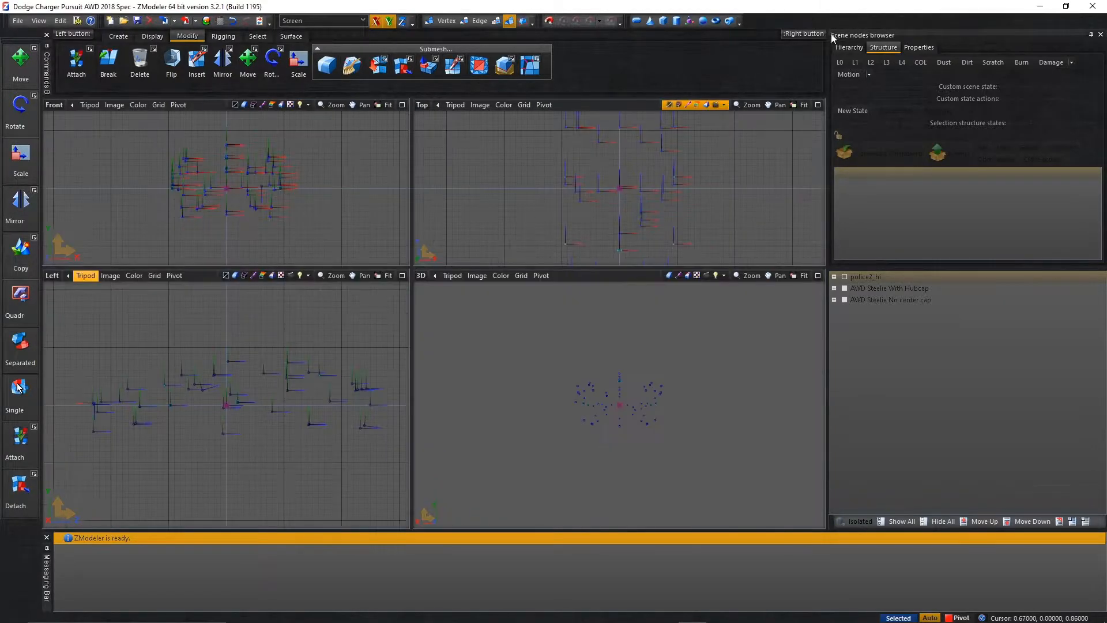
Display the L0 meshes and delete the AWD Steelie With Hubcap and AWD Steelie No center cap nodes.
{"action": "left_click", "coordinate": [842, 62]}
{"action": "left_click", "coordinate": [892, 300]}
{"action": "left_click", "coordinate": [891, 287], "text": "ctrl"}
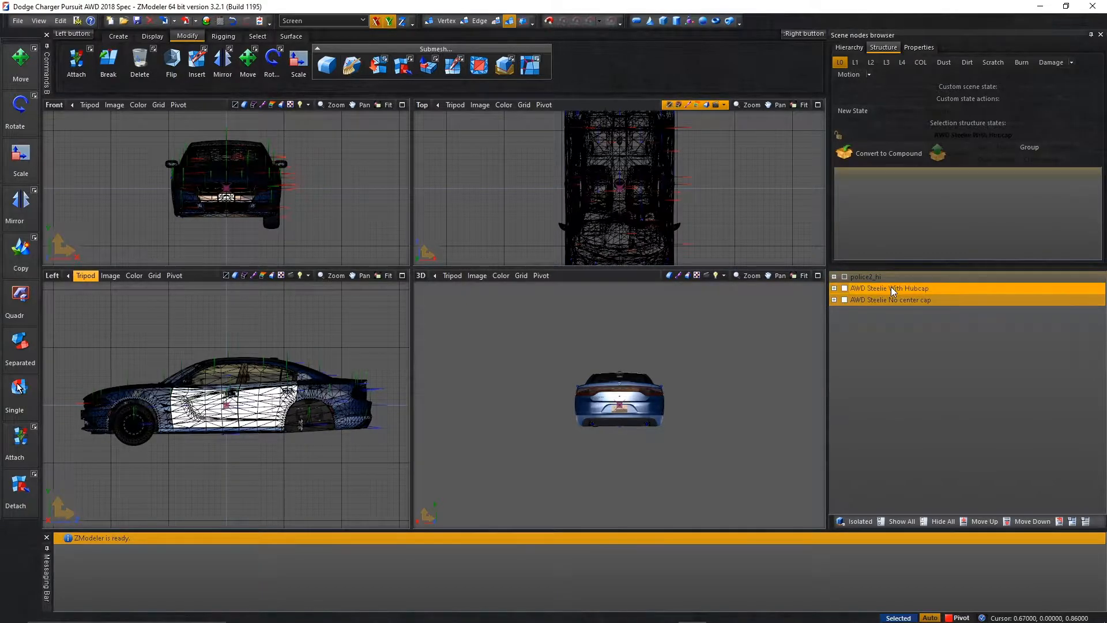
{"action": "right_click", "coordinate": [892, 288]}
{"action": "mouse_move", "coordinate": [937, 293]}
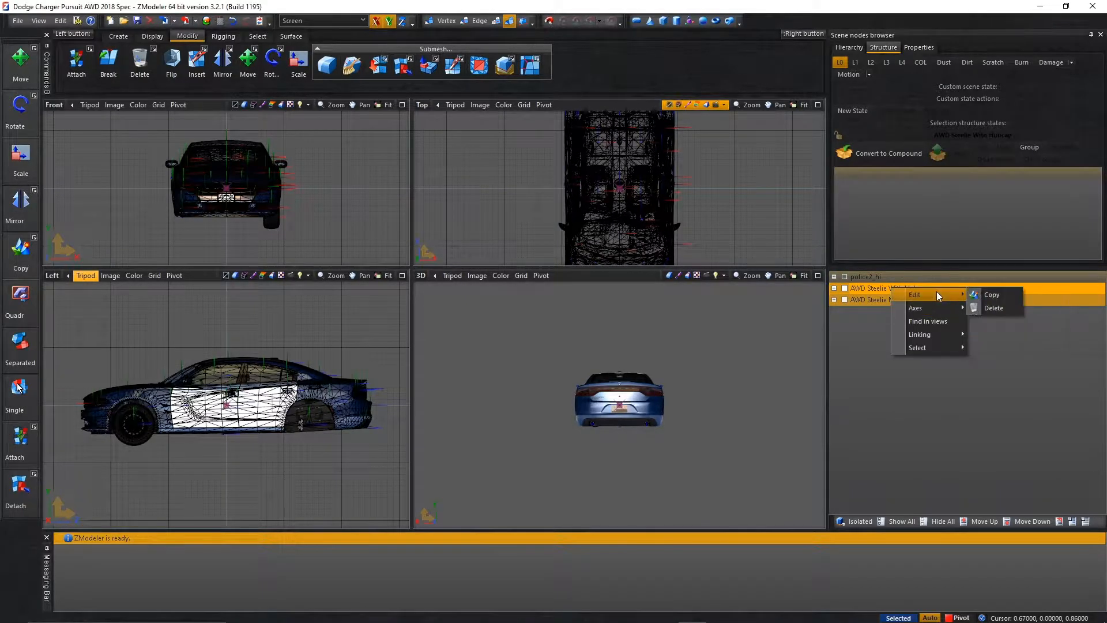
{"action": "left_click", "coordinate": [1012, 312]}
{"action": "middle_click_drag", "start_coordinate": [486, 435], "coordinate": [543, 444]}
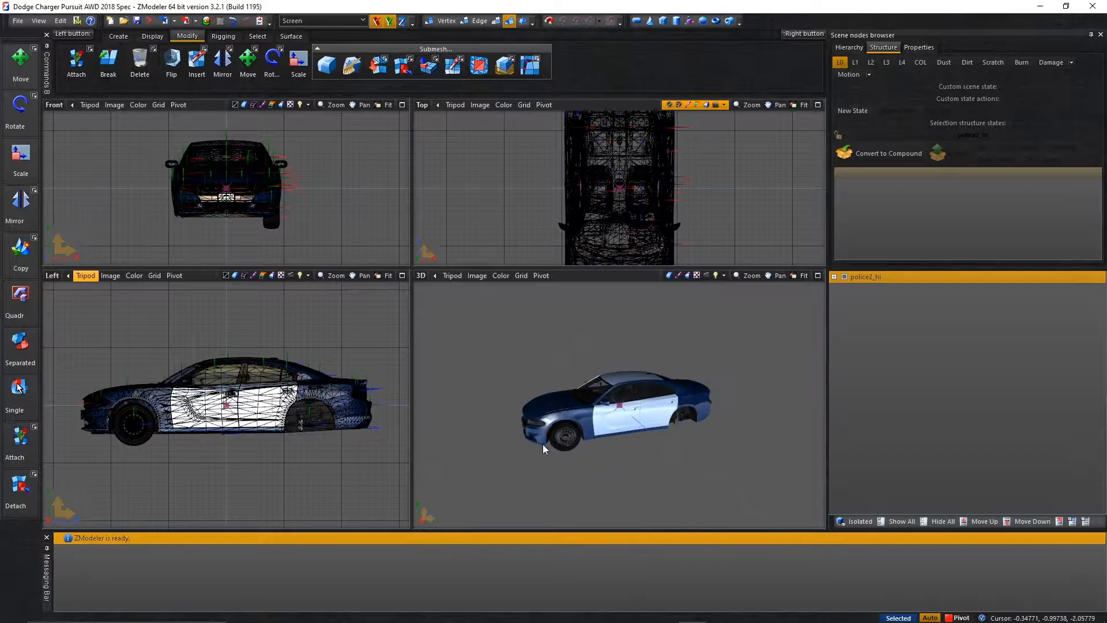
{"action": "scroll", "coordinate": [552, 443], "scroll_direction": "up", "scroll_amount": 2}
{"action": "middle_click_drag", "start_coordinate": [665, 317], "coordinate": [611, 351]}
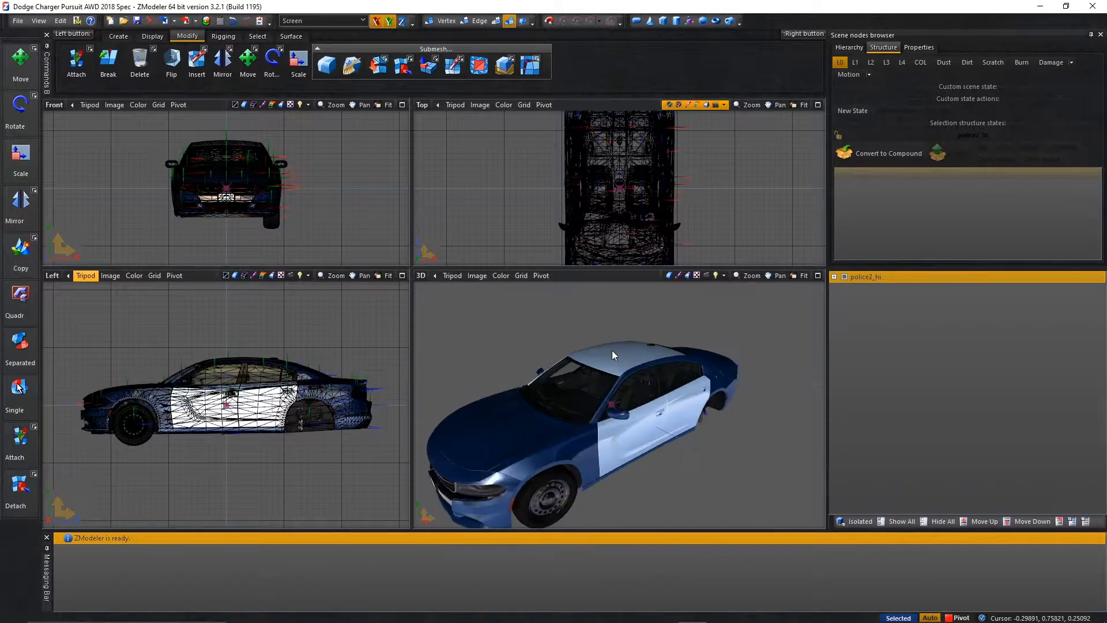
Merge all nodes of the Vision SLR lightbar from the .z3d folder in Non ELS Rotator Tutorial\vision SLR into the scene.
{"action": "left_click", "coordinate": [18, 21]}
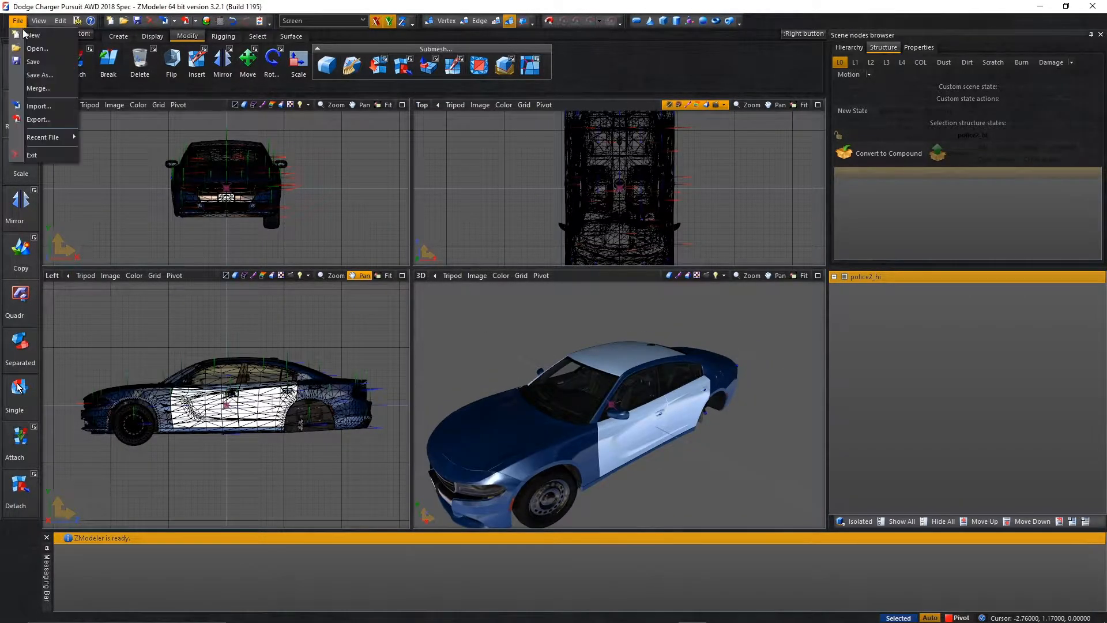
{"action": "left_click", "coordinate": [34, 99]}
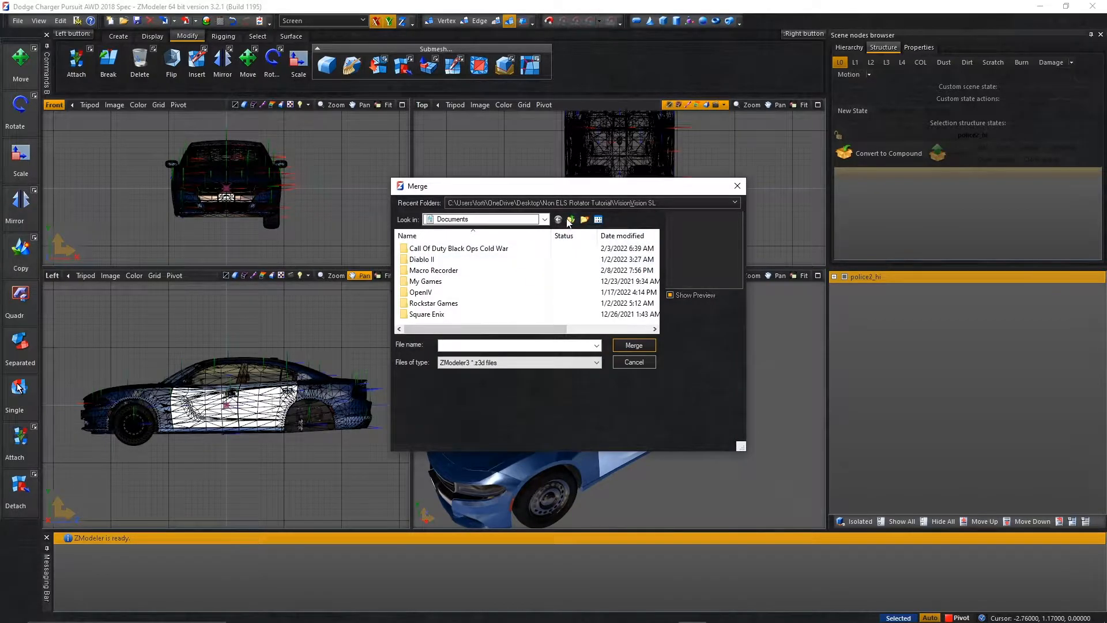
{"action": "left_click", "coordinate": [569, 221]}
{"action": "double_click", "coordinate": [516, 292]}
{"action": "scroll", "coordinate": [522, 281], "scroll_direction": "down", "scroll_amount": 5}
{"action": "scroll", "coordinate": [522, 283], "scroll_direction": "up", "scroll_amount": 8}
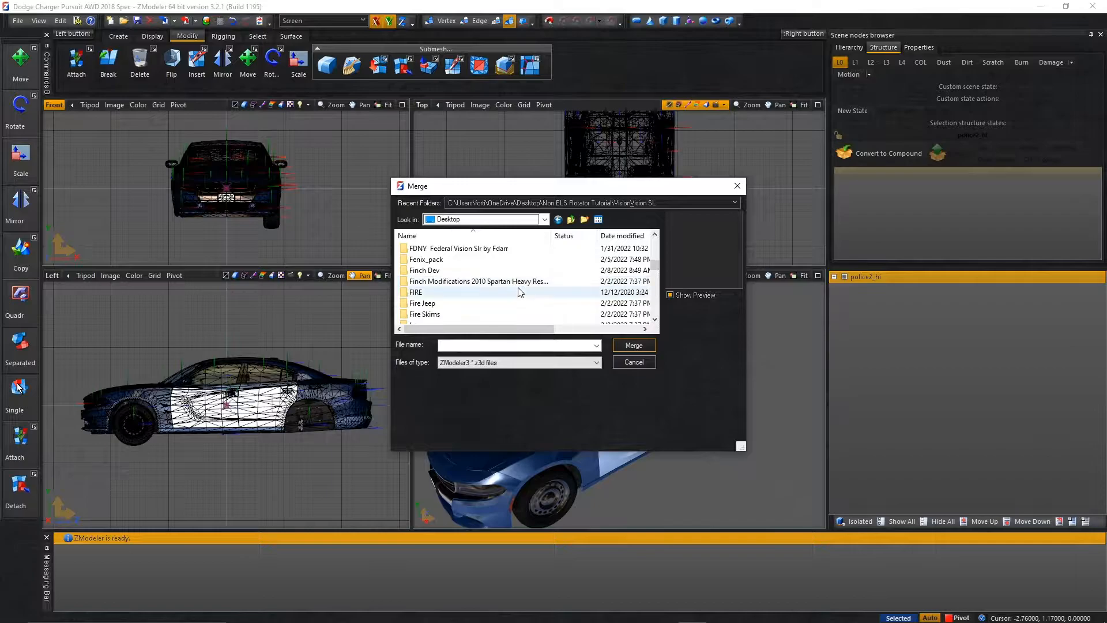
{"action": "scroll", "coordinate": [488, 303], "scroll_direction": "down", "scroll_amount": 6}
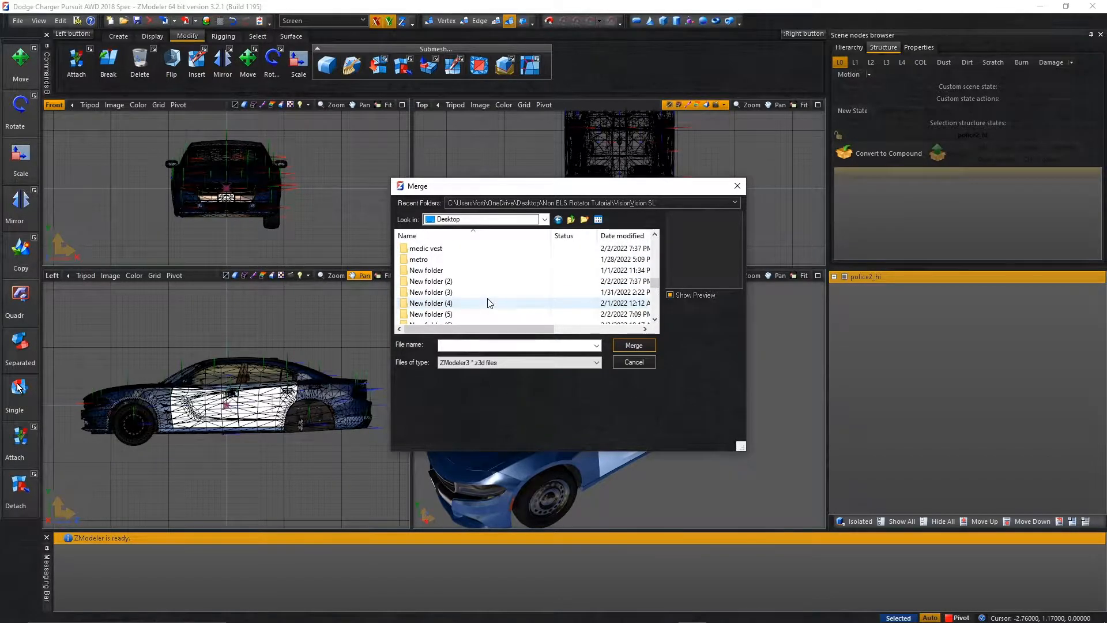
{"action": "scroll", "coordinate": [489, 303], "scroll_direction": "down", "scroll_amount": 4}
{"action": "double_click", "coordinate": [480, 260]}
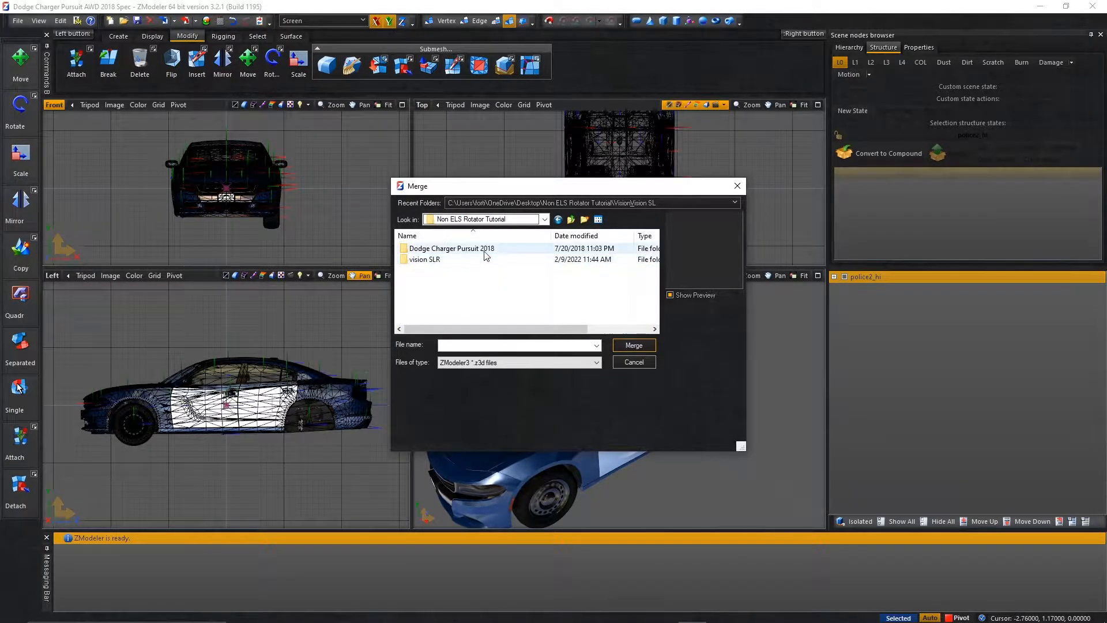
{"action": "double_click", "coordinate": [467, 260]}
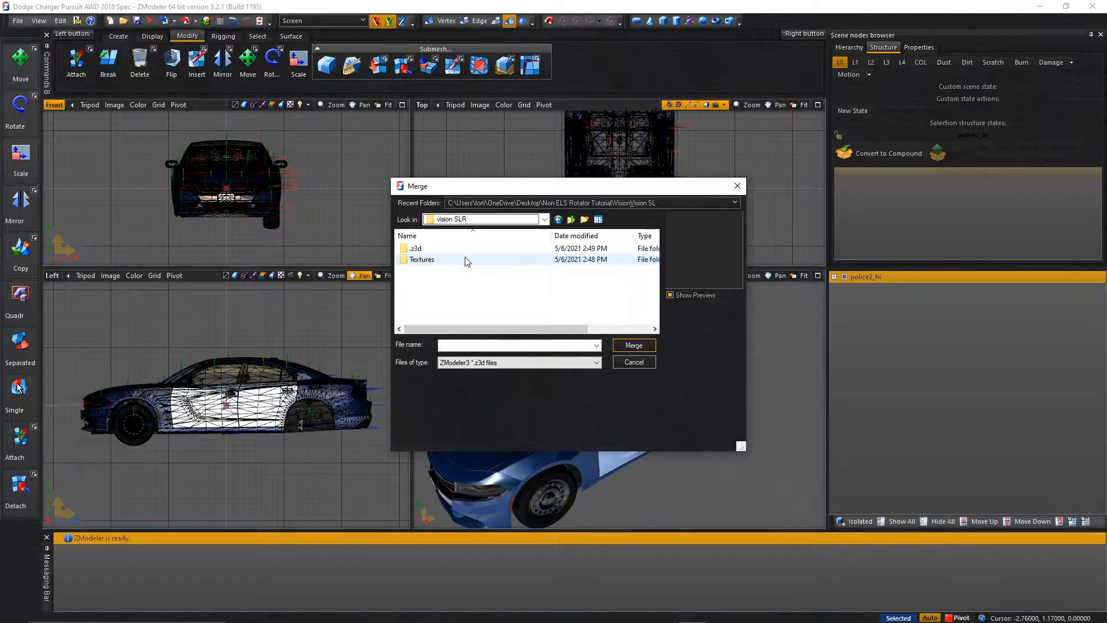
{"action": "double_click", "coordinate": [466, 249]}
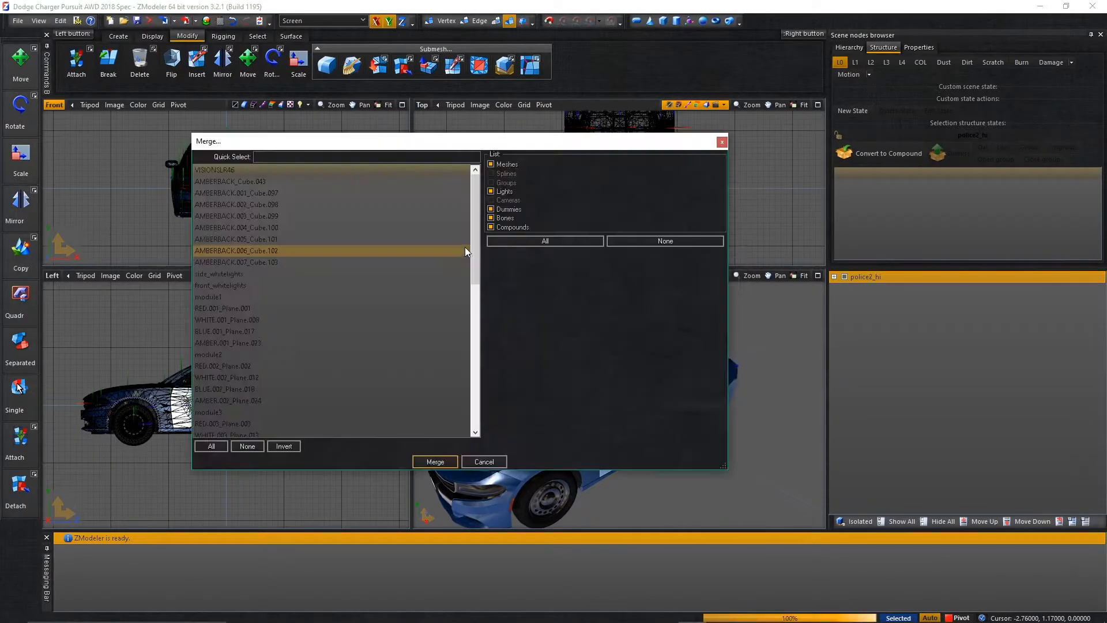
{"action": "left_click", "coordinate": [211, 447]}
{"action": "left_click", "coordinate": [435, 462]}
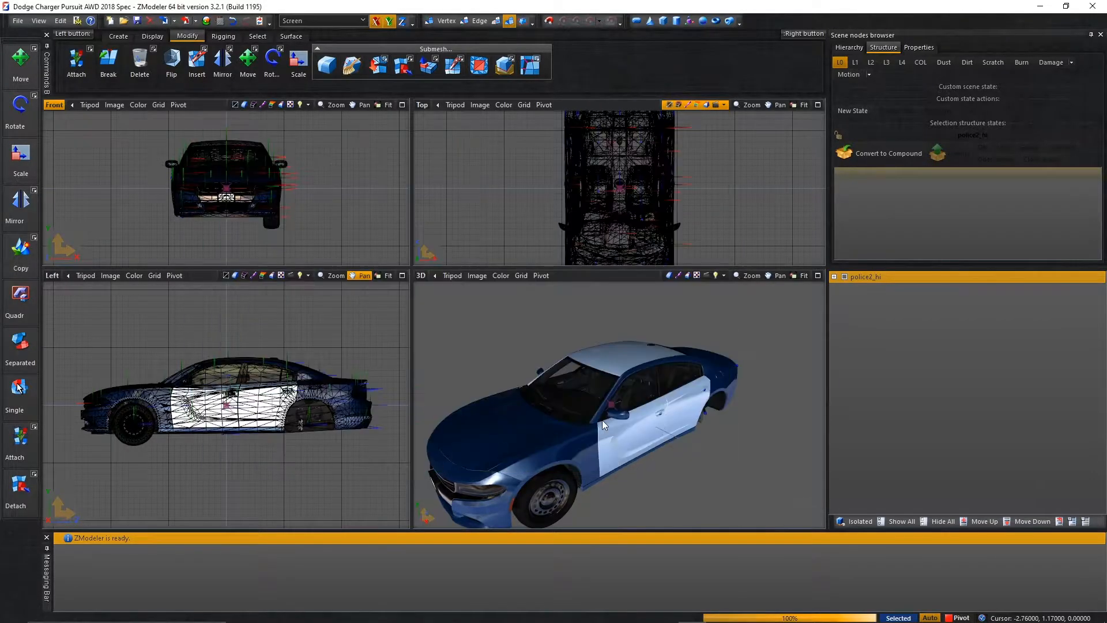
Hide police2_hi and rotate the entire VISIONSLR46 lightbar 180 degrees about the vertical axis using the maximized Left view.
{"action": "left_click", "coordinate": [844, 277]}
{"action": "scroll", "coordinate": [634, 398], "scroll_direction": "up", "scroll_amount": 5}
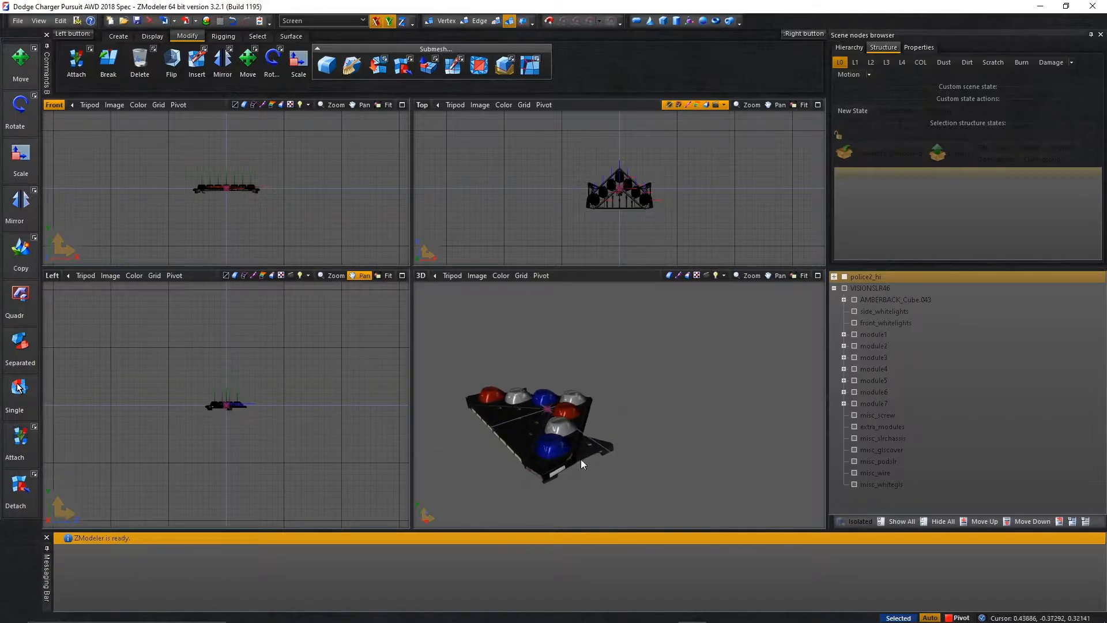
{"action": "left_click_drag", "start_coordinate": [142, 333], "coordinate": [341, 508]}
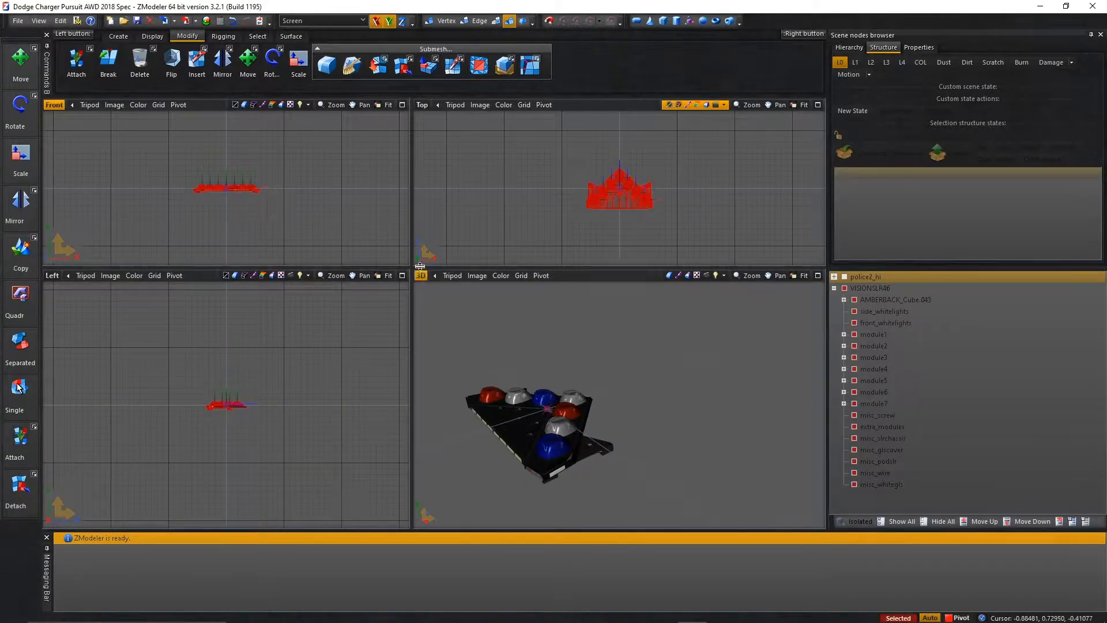
{"action": "left_click", "coordinate": [402, 275]}
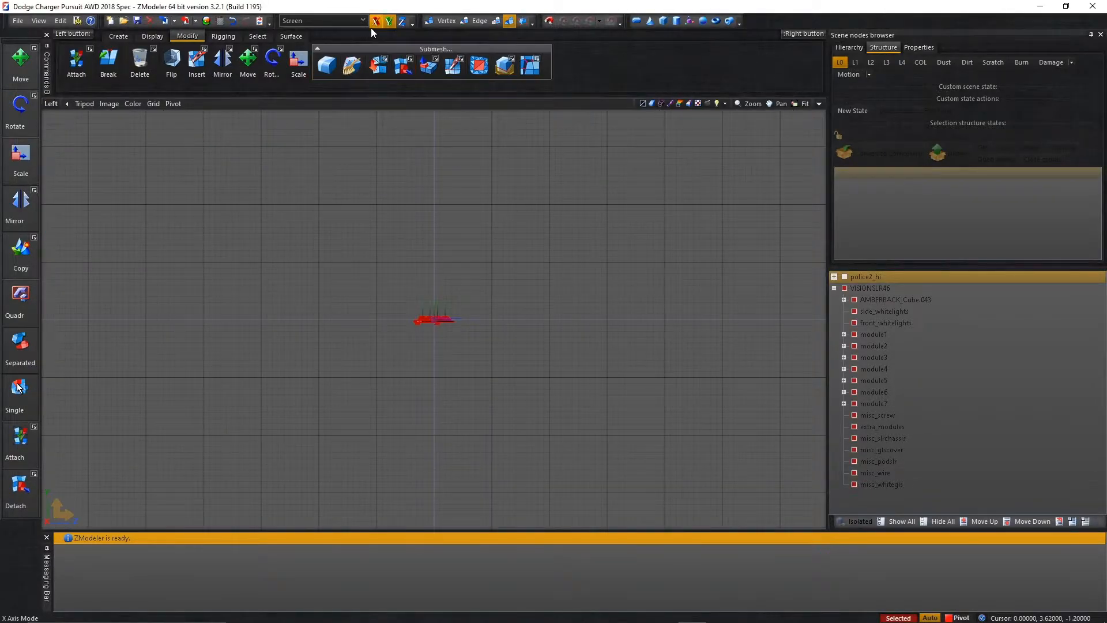
{"action": "left_click", "coordinate": [273, 60]}
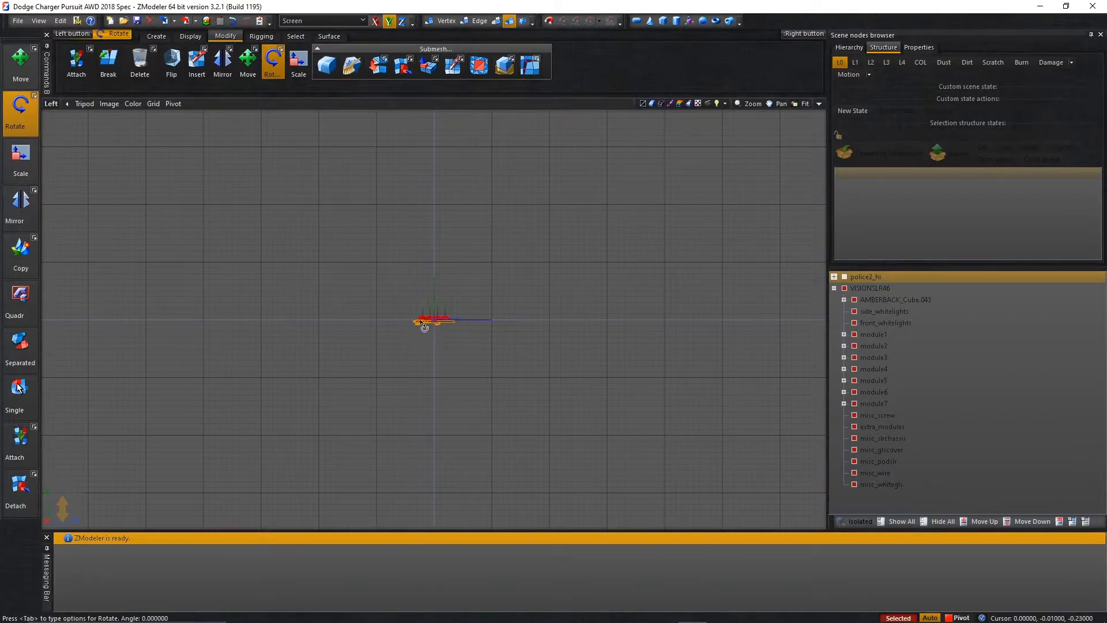
{"action": "type", "text": "120"}
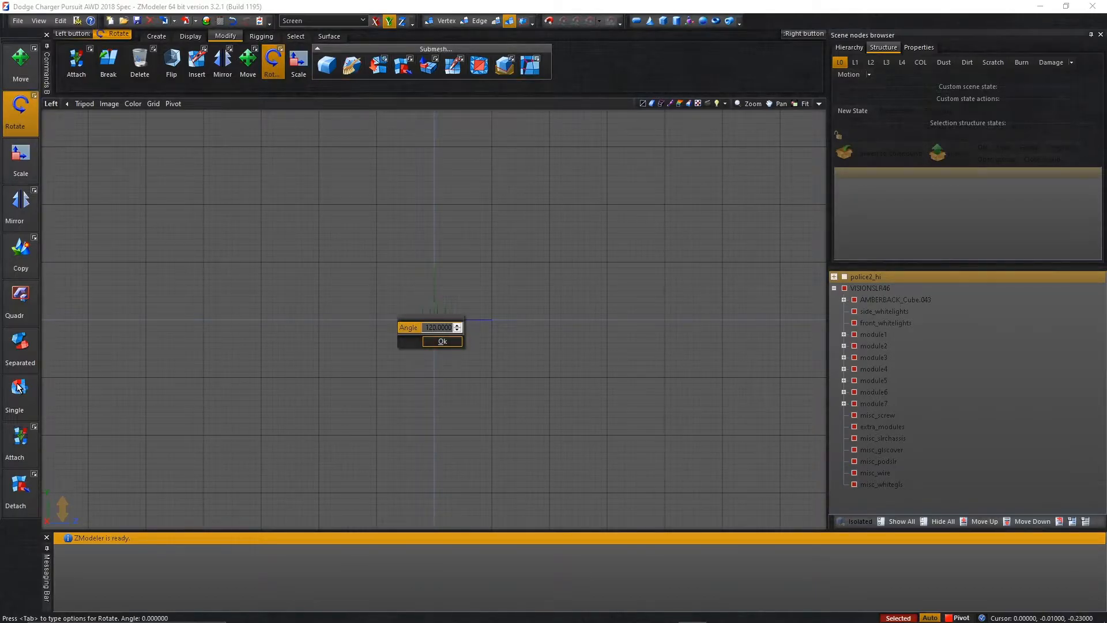
{"action": "left_click", "coordinate": [427, 342]}
Show police2_hi again and move the lightbar to just above the car's roof, then restore the four-view layout.
{"action": "left_click", "coordinate": [242, 70]}
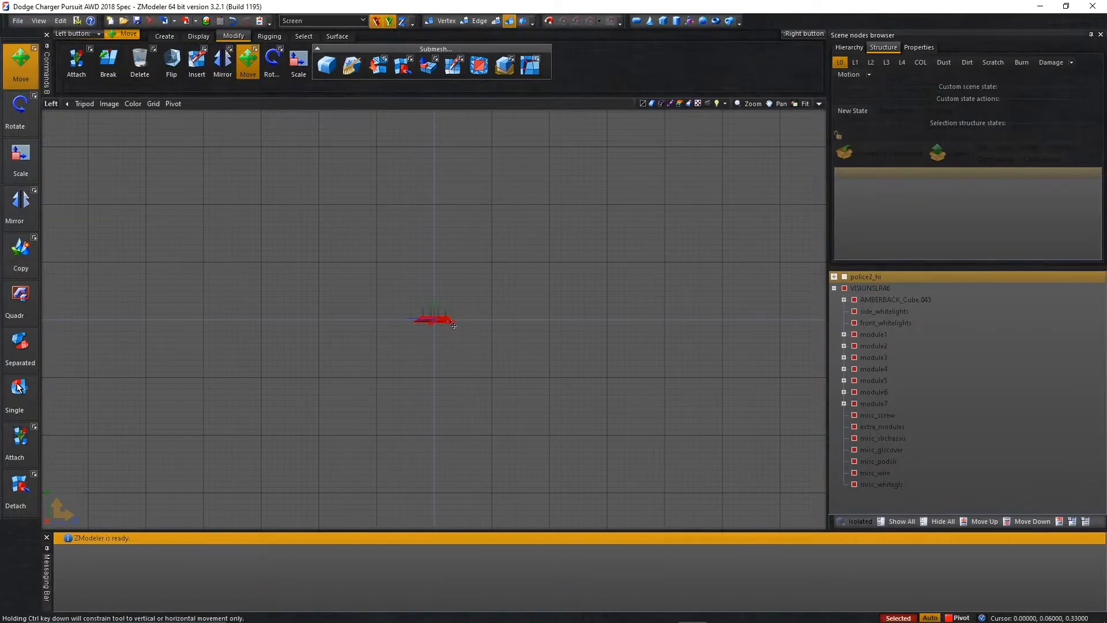
{"action": "left_click", "coordinate": [843, 278]}
{"action": "scroll", "coordinate": [473, 312], "scroll_direction": "up", "scroll_amount": 4}
{"action": "scroll", "coordinate": [478, 126], "scroll_direction": "down", "scroll_amount": 2}
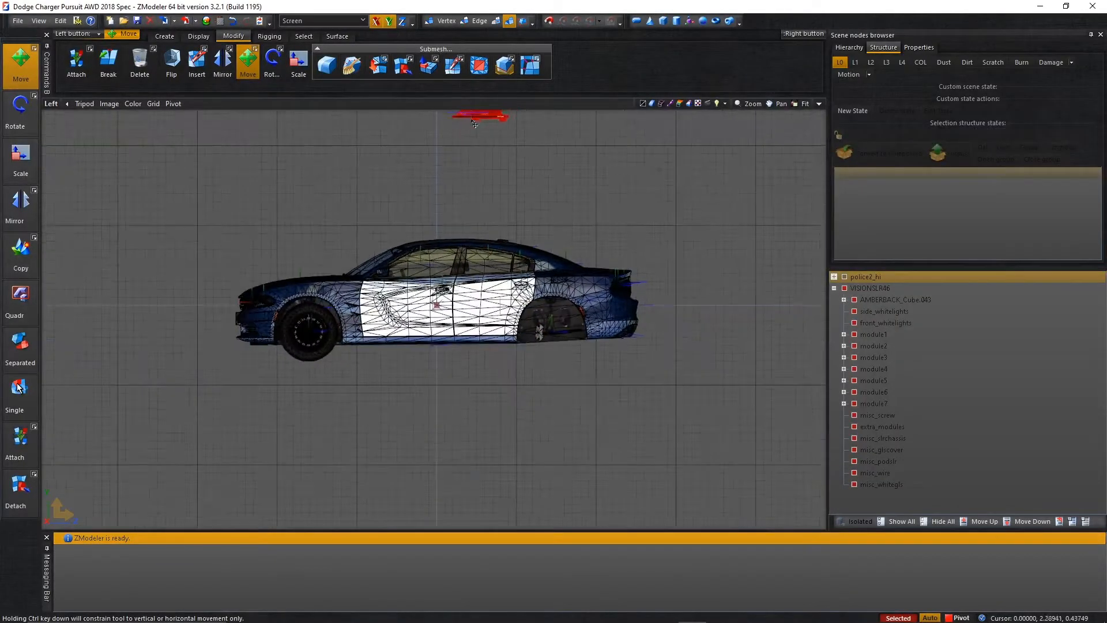
{"action": "scroll", "coordinate": [440, 225], "scroll_direction": "up", "scroll_amount": 5}
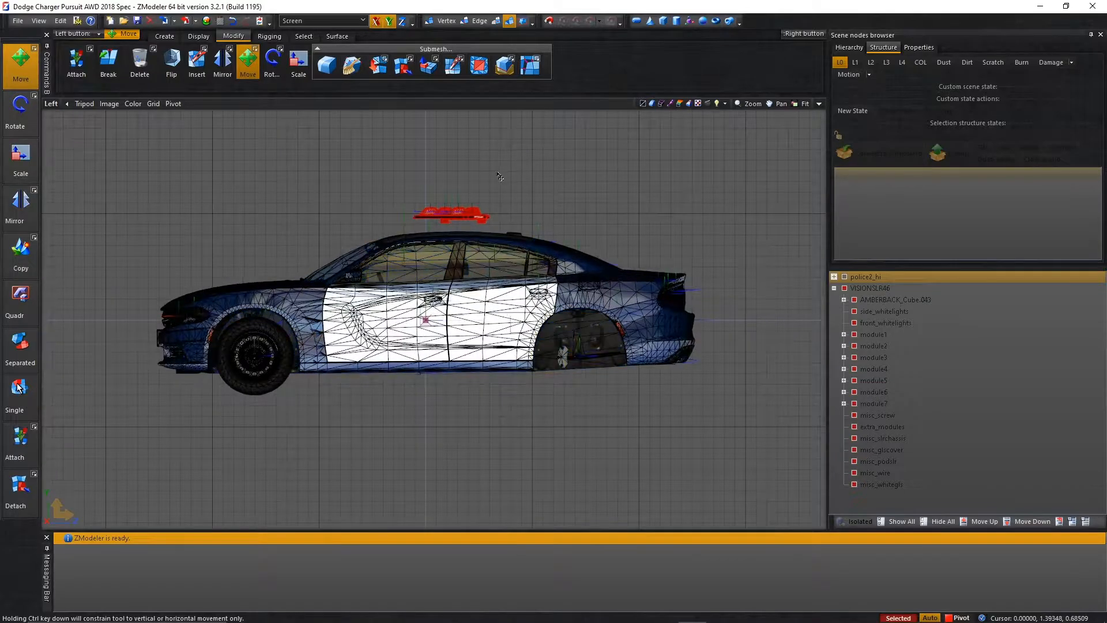
{"action": "scroll", "coordinate": [437, 245], "scroll_direction": "up", "scroll_amount": 5}
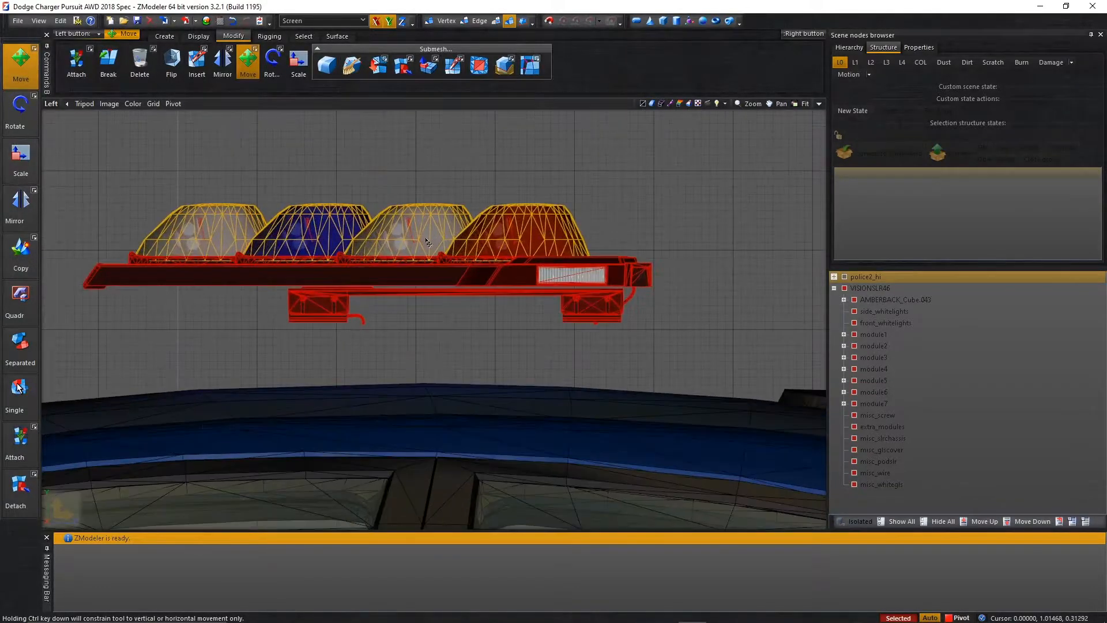
{"action": "scroll", "coordinate": [370, 297], "scroll_direction": "down", "scroll_amount": 5}
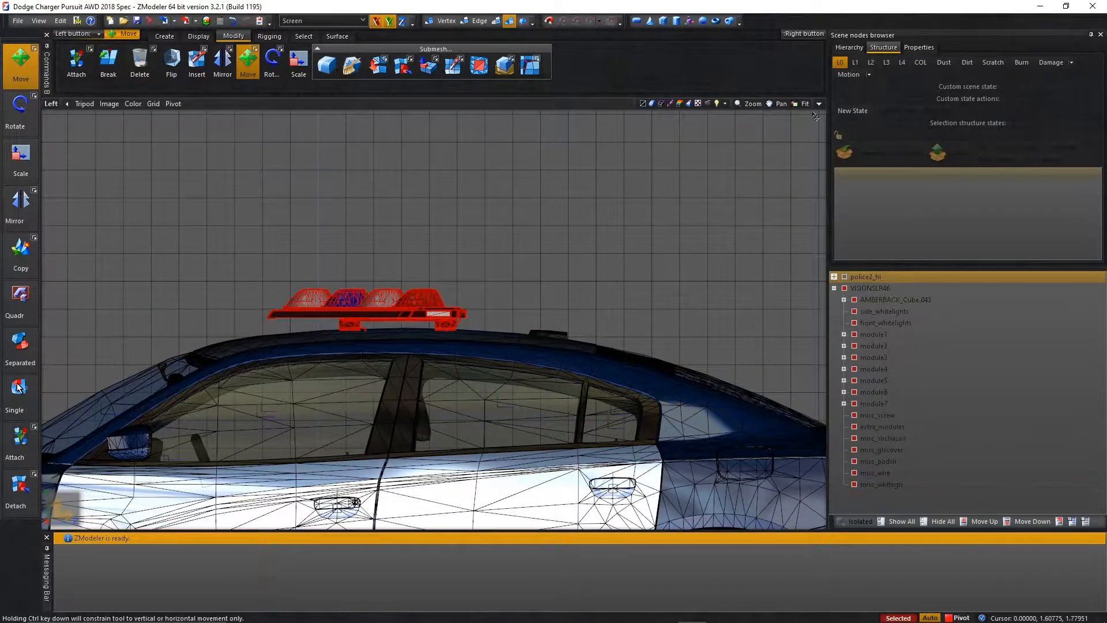
{"action": "left_click", "coordinate": [819, 104]}
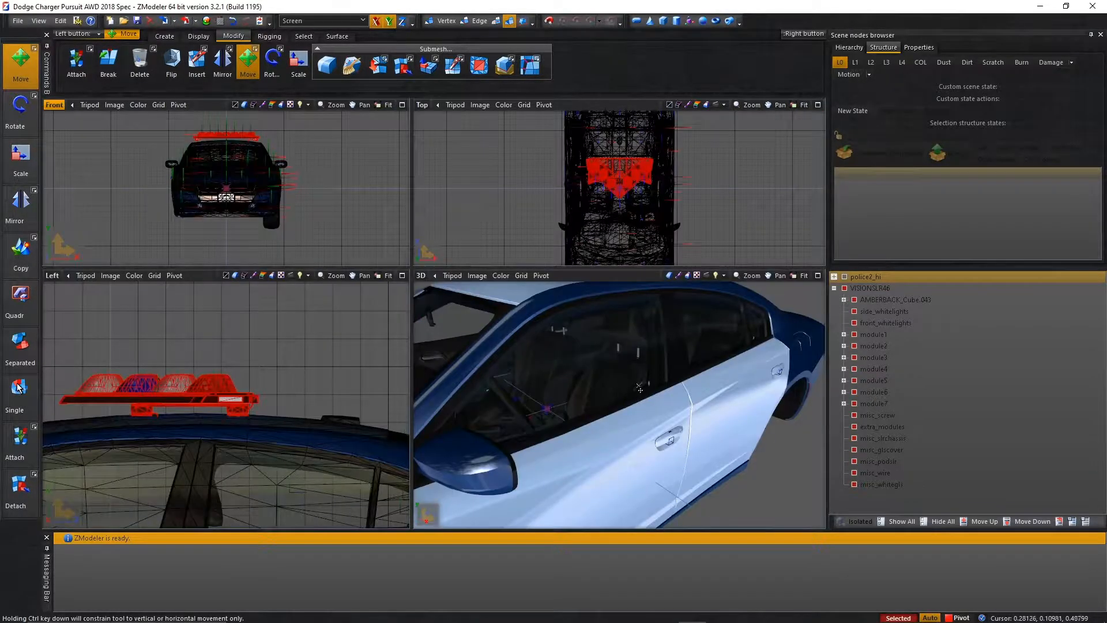
Check the gap between lightbar and roof in 3D and lower the lightbar closer to the roof.
{"action": "scroll", "coordinate": [637, 392], "scroll_direction": "down", "scroll_amount": 4}
{"action": "scroll", "coordinate": [637, 343], "scroll_direction": "up", "scroll_amount": 2}
{"action": "scroll", "coordinate": [639, 311], "scroll_direction": "up", "scroll_amount": 2}
{"action": "middle_click_drag", "start_coordinate": [641, 309], "coordinate": [656, 367]}
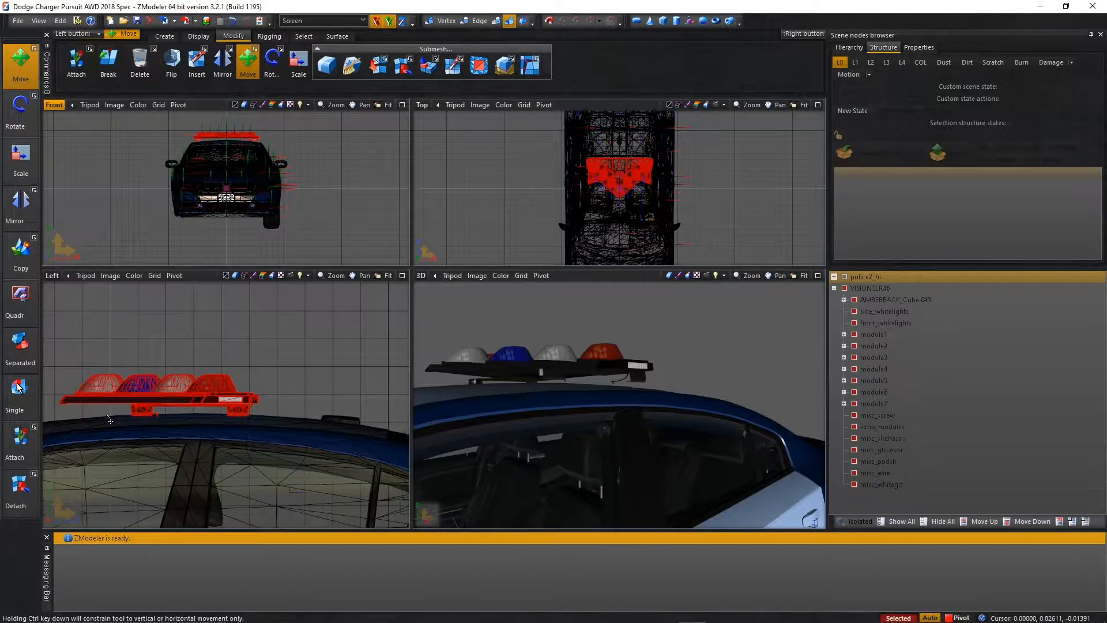
{"action": "middle_click_drag", "start_coordinate": [667, 320], "coordinate": [650, 391]}
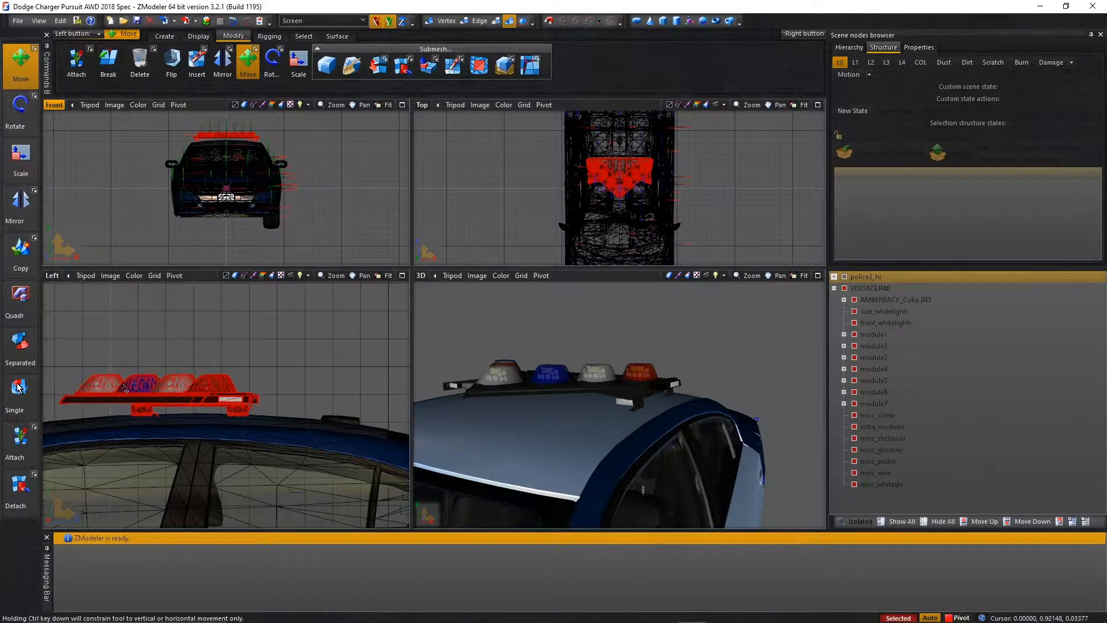
{"action": "left_click_drag", "start_coordinate": [178, 402], "coordinate": [176, 411]}
{"action": "middle_click_drag", "start_coordinate": [595, 426], "coordinate": [576, 378]}
Inspect the lightbar's mounting feet from several angles and lower the lightbar slightly further, by about 0.004.
{"action": "scroll", "coordinate": [577, 377], "scroll_direction": "down", "scroll_amount": 10}
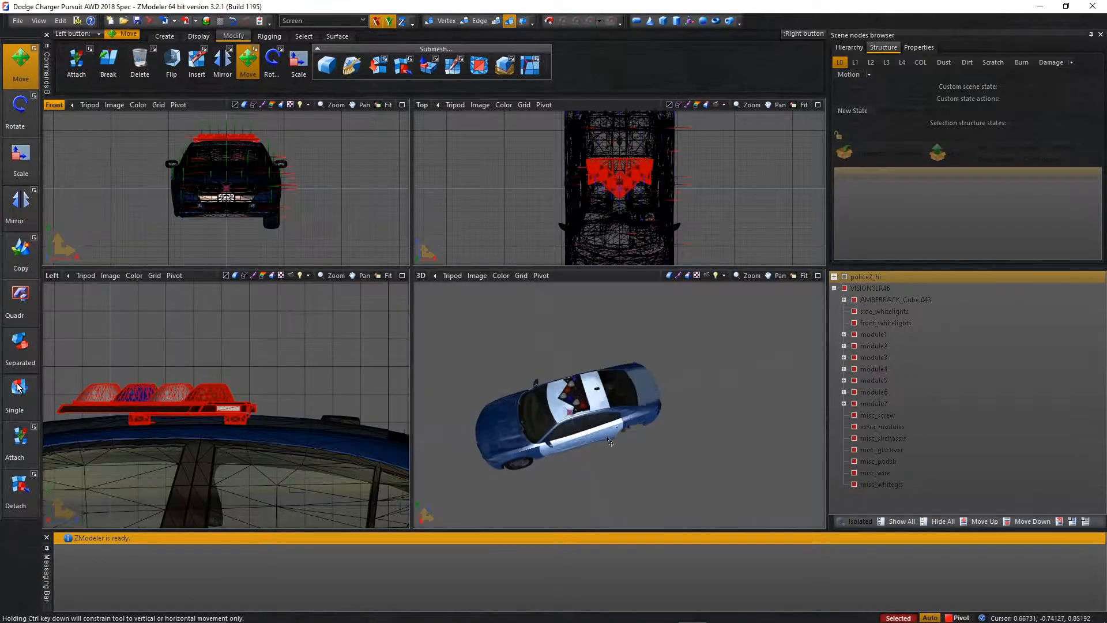
{"action": "middle_click_drag", "start_coordinate": [610, 442], "coordinate": [626, 323]}
{"action": "scroll", "coordinate": [623, 409], "scroll_direction": "up", "scroll_amount": 3}
{"action": "scroll", "coordinate": [626, 306], "scroll_direction": "up", "scroll_amount": 4}
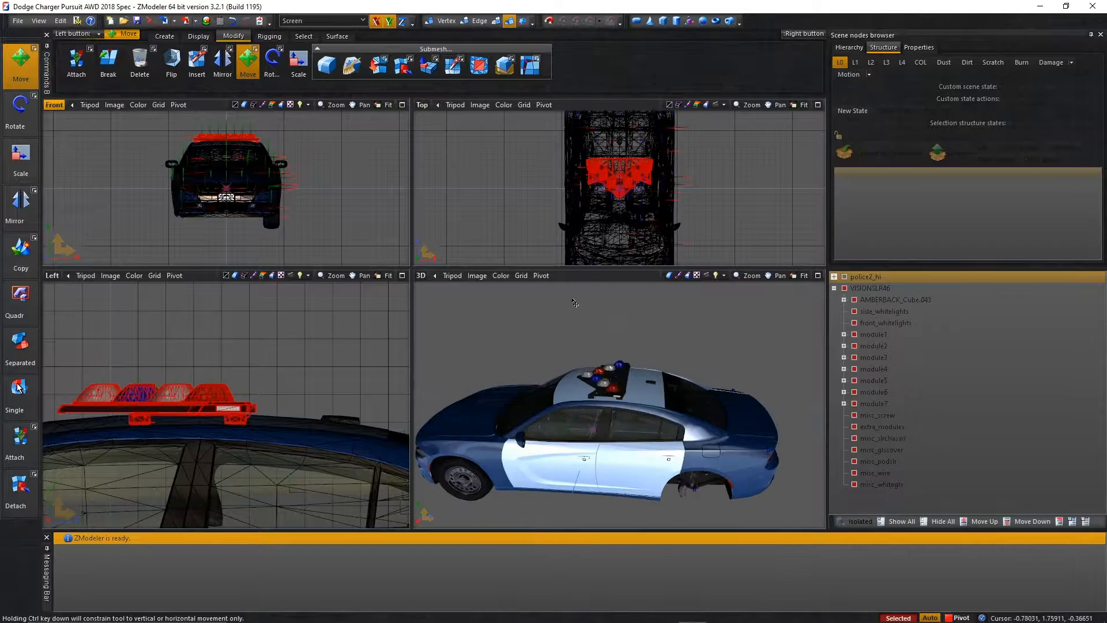
{"action": "scroll", "coordinate": [626, 305], "scroll_direction": "up", "scroll_amount": 3}
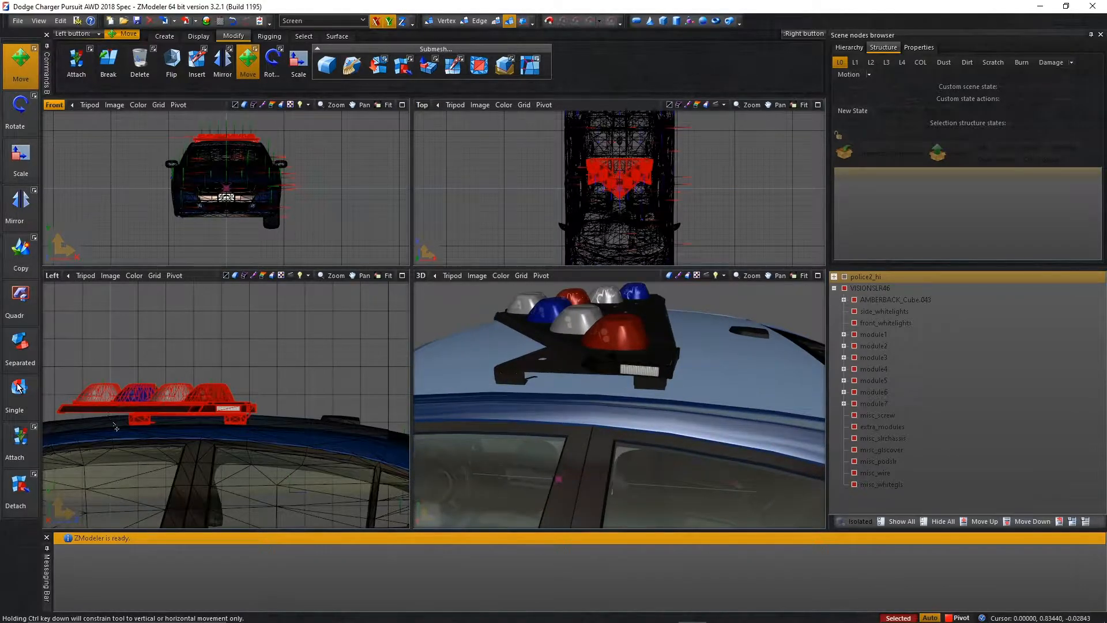
{"action": "scroll", "coordinate": [143, 444], "scroll_direction": "up", "scroll_amount": 4}
{"action": "left_click_drag", "start_coordinate": [185, 361], "coordinate": [183, 366]}
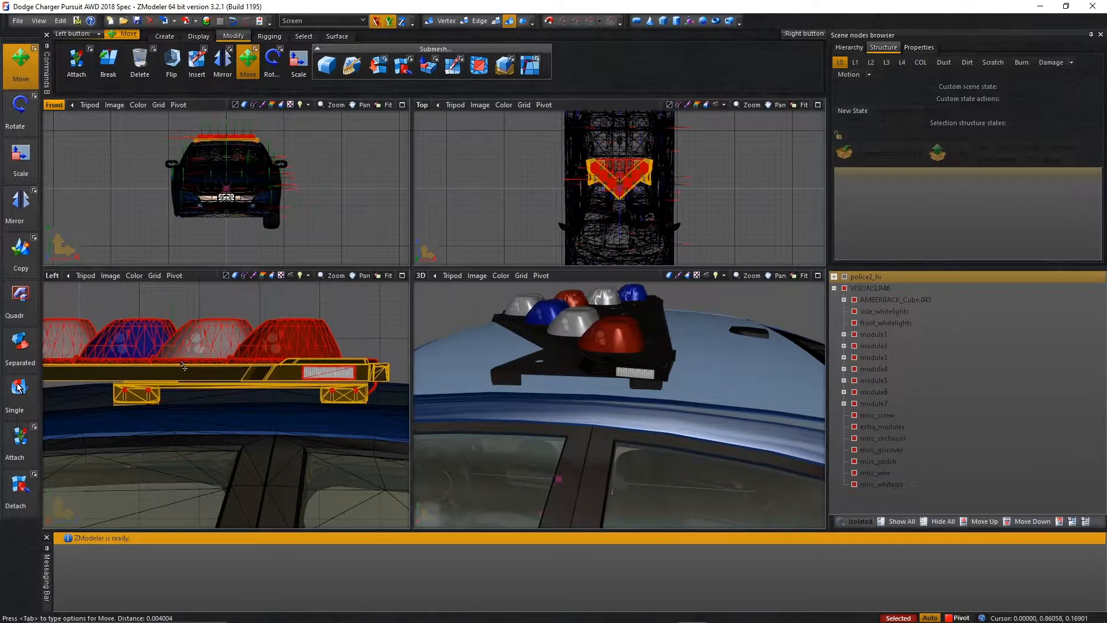
Nudge the lightbar slightly upward over the roof after checking it from the rear, and turn off Selected mode.
{"action": "middle_click_drag", "start_coordinate": [644, 378], "coordinate": [616, 389]}
{"action": "left_click_drag", "start_coordinate": [254, 348], "coordinate": [262, 346]}
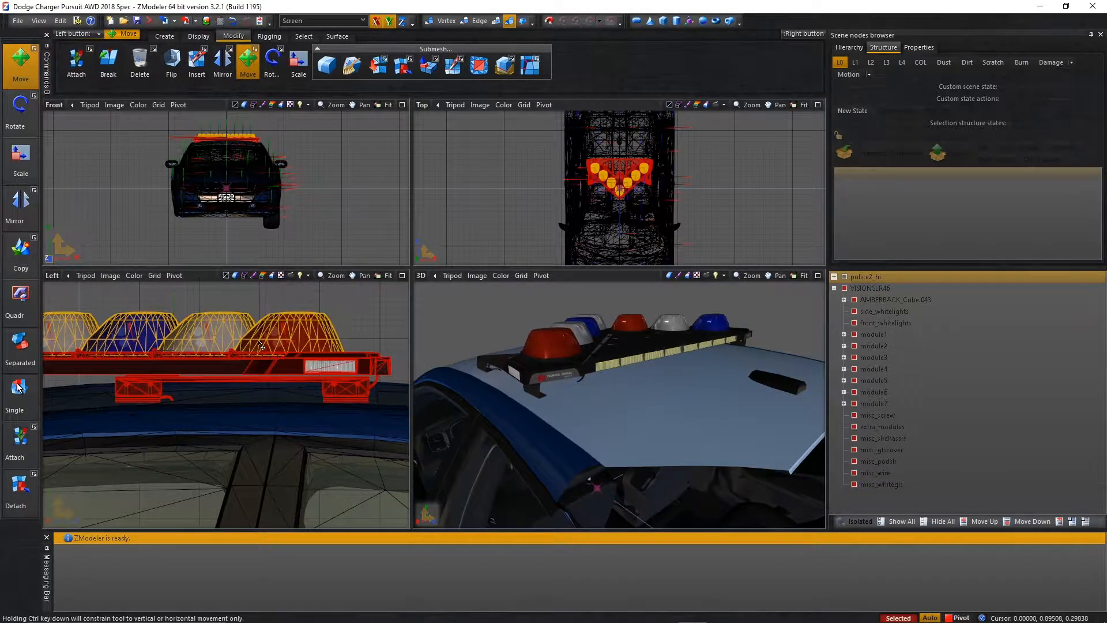
{"action": "scroll", "coordinate": [651, 349], "scroll_direction": "down", "scroll_amount": 5}
{"action": "middle_click_drag", "start_coordinate": [650, 350], "coordinate": [715, 339]}
{"action": "scroll", "coordinate": [686, 347], "scroll_direction": "down", "scroll_amount": 3}
{"action": "key", "text": "space"}
{"action": "scroll", "coordinate": [611, 341], "scroll_direction": "up", "scroll_amount": 3}
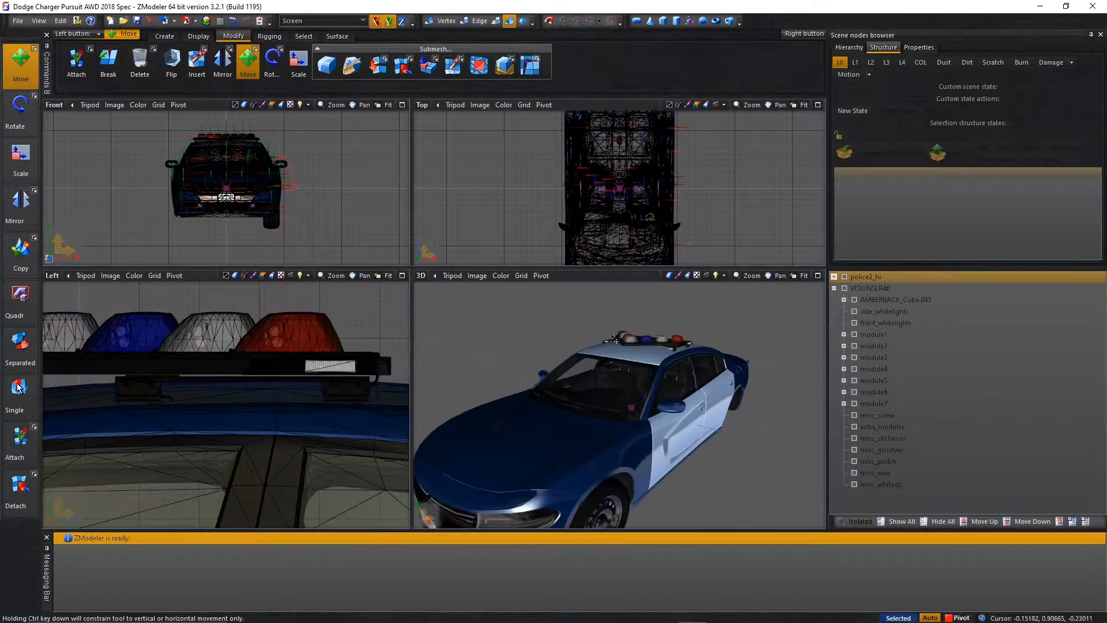
Maximize the 3D view and examine the lightbar's fit on the roof from several angles.
{"action": "scroll", "coordinate": [787, 316], "scroll_direction": "up", "scroll_amount": 3}
{"action": "left_click", "coordinate": [818, 276]}
{"action": "middle_click_drag", "start_coordinate": [404, 312], "coordinate": [354, 253]}
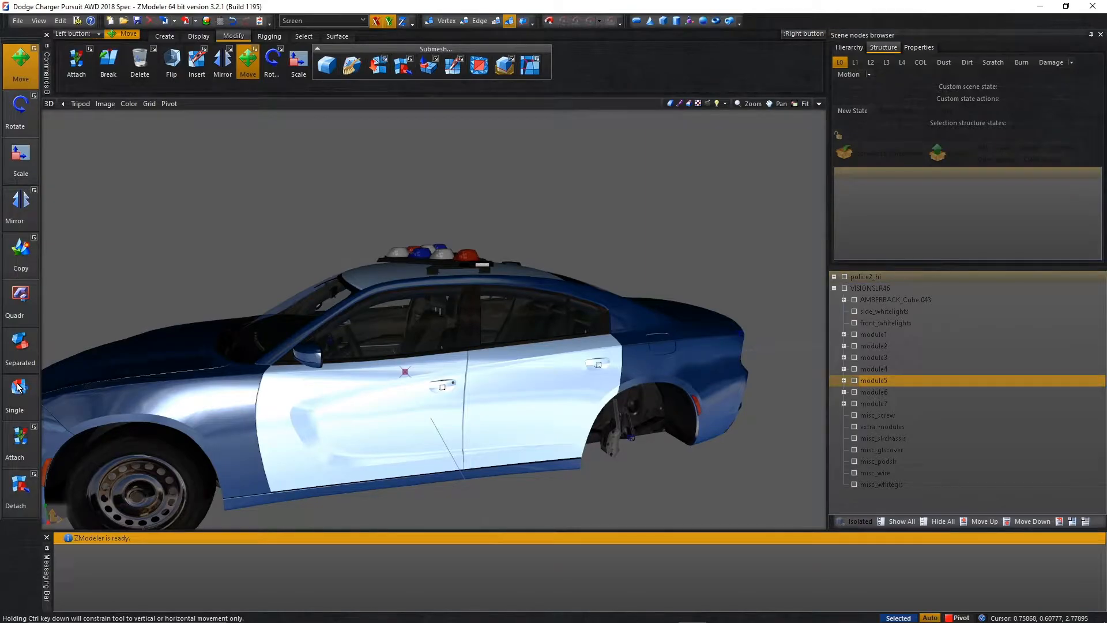
{"action": "key", "text": "super"}
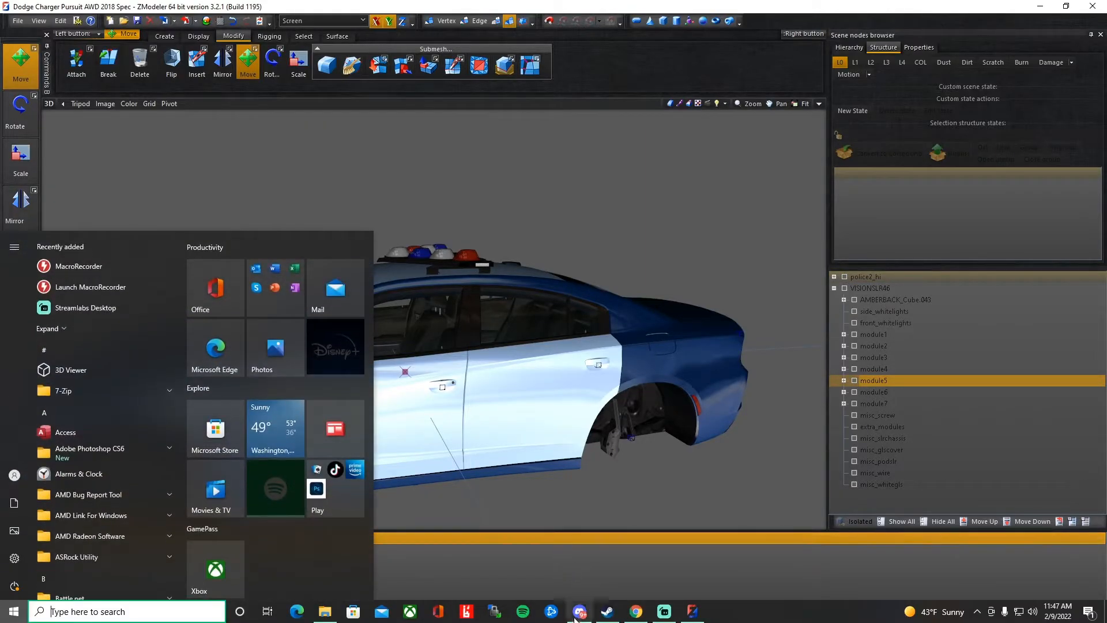
{"action": "key", "text": "super"}
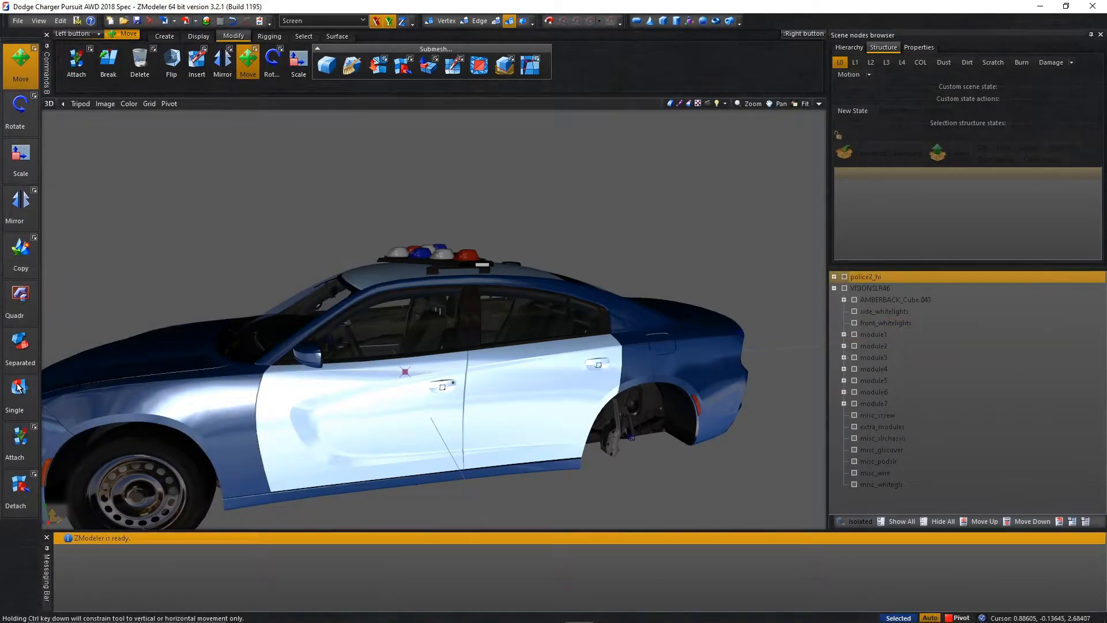
{"action": "middle_click_drag", "start_coordinate": [571, 317], "coordinate": [626, 369]}
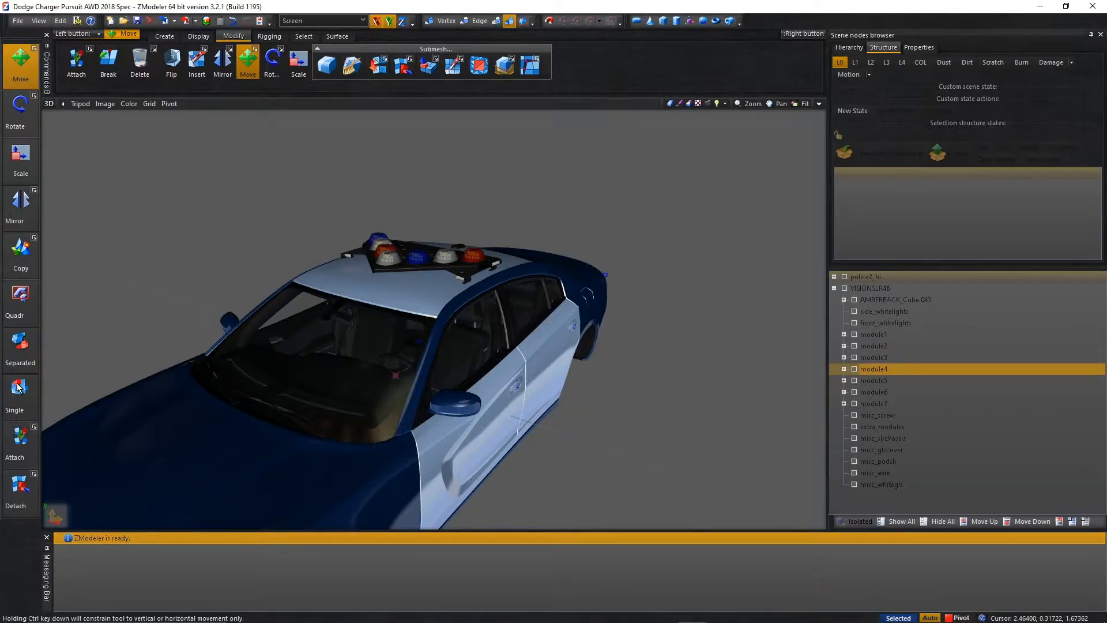
{"action": "scroll", "coordinate": [682, 212], "scroll_direction": "down", "scroll_amount": 3}
{"action": "scroll", "coordinate": [682, 212], "scroll_direction": "up", "scroll_amount": 3}
{"action": "middle_click_drag", "start_coordinate": [682, 212], "coordinate": [586, 222]}
{"action": "scroll", "coordinate": [560, 320], "scroll_direction": "up", "scroll_amount": 2}
{"action": "scroll", "coordinate": [588, 189], "scroll_direction": "up", "scroll_amount": 2}
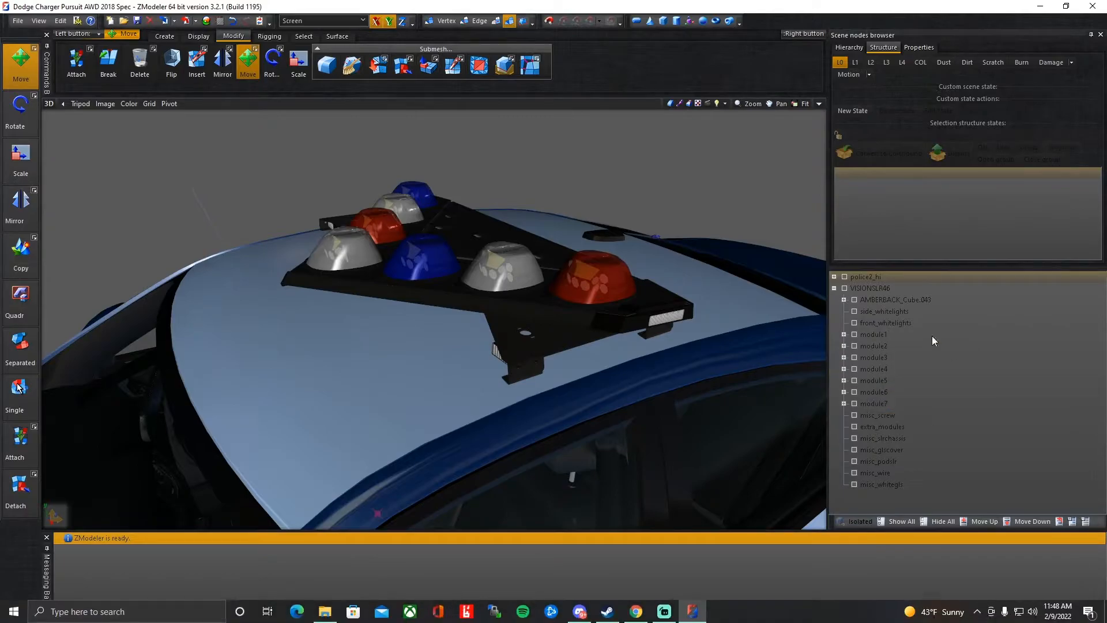
Inspect the rotator modules with misc_glscover temporarily hidden, and expand module1 through module7 to list their color parts.
{"action": "left_click", "coordinate": [859, 452]}
{"action": "middle_click_drag", "start_coordinate": [704, 333], "coordinate": [706, 200]}
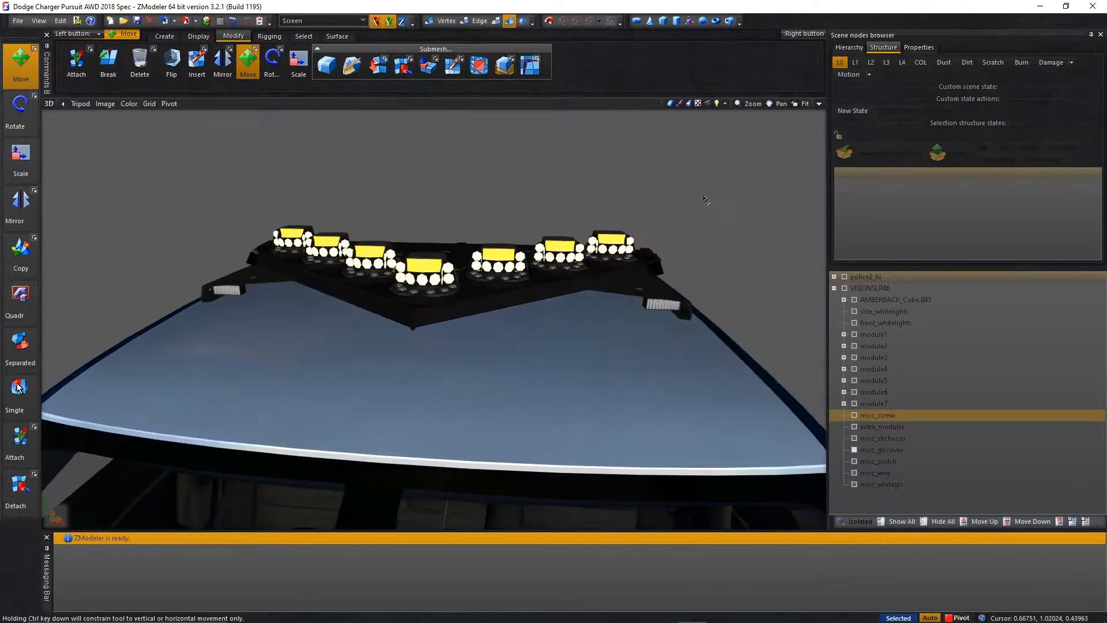
{"action": "left_click", "coordinate": [845, 334]}
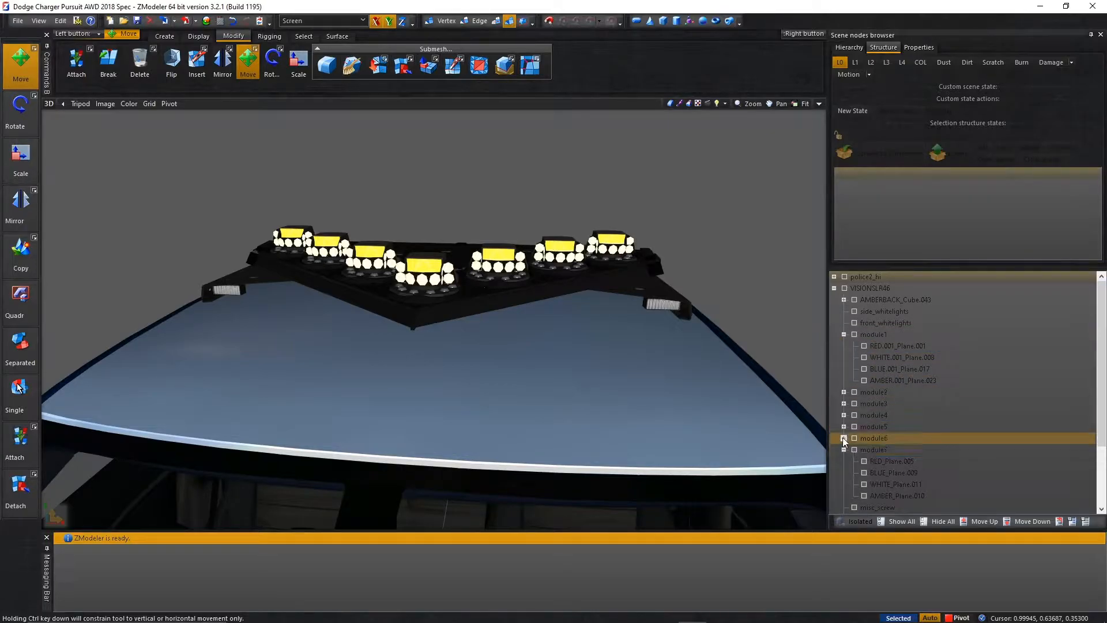
{"action": "left_click", "coordinate": [844, 414]}
{"action": "left_click", "coordinate": [843, 391]}
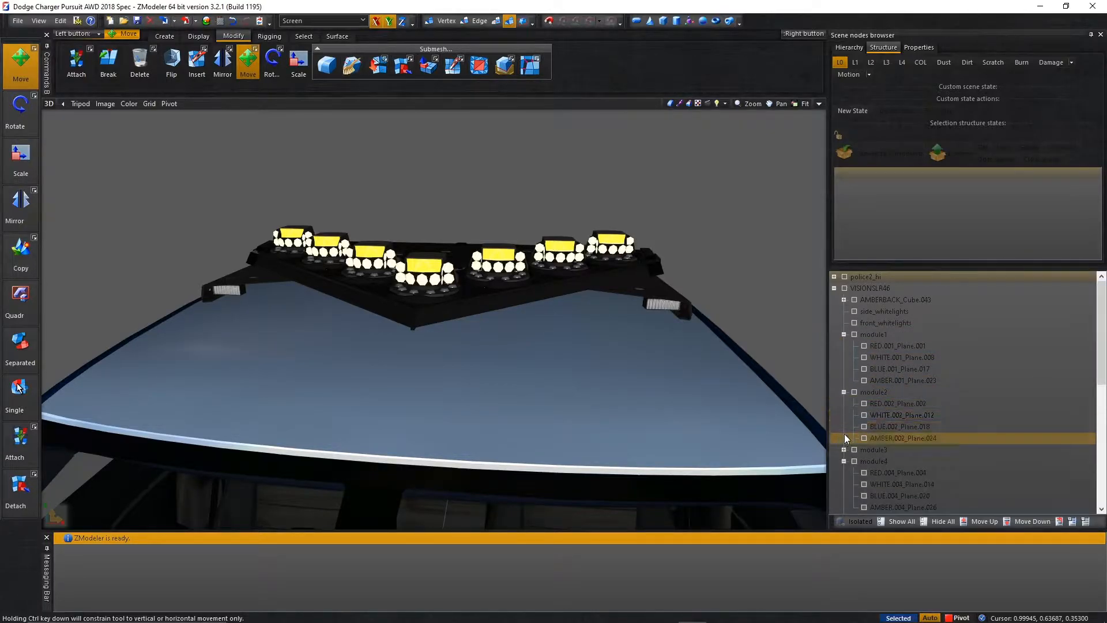
{"action": "scroll", "coordinate": [844, 441], "scroll_direction": "down", "scroll_amount": 6}
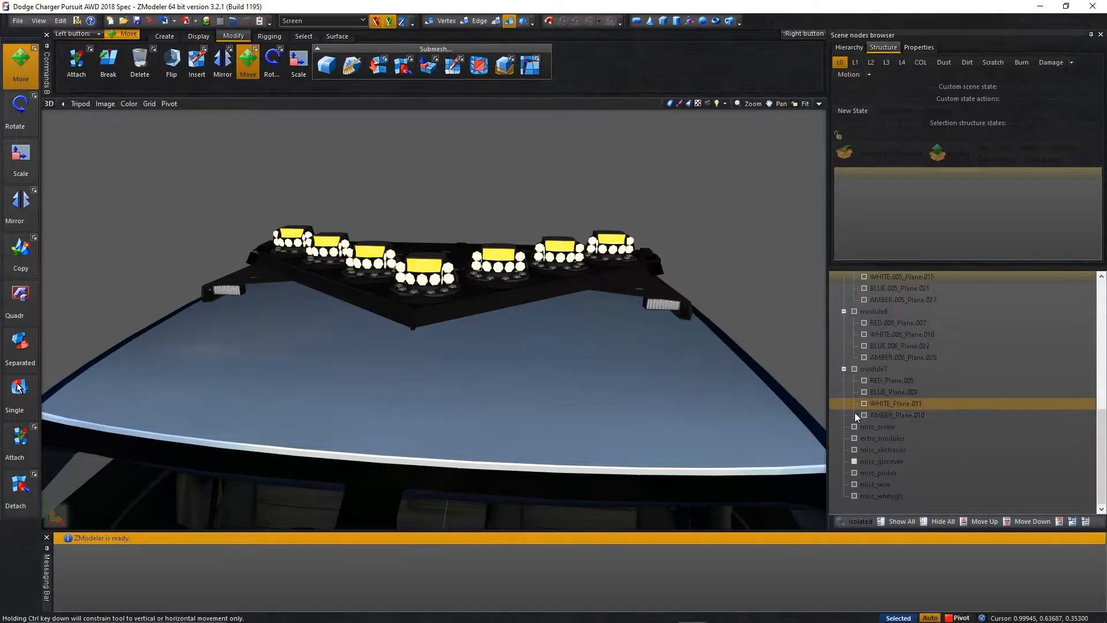
{"action": "left_click", "coordinate": [854, 462]}
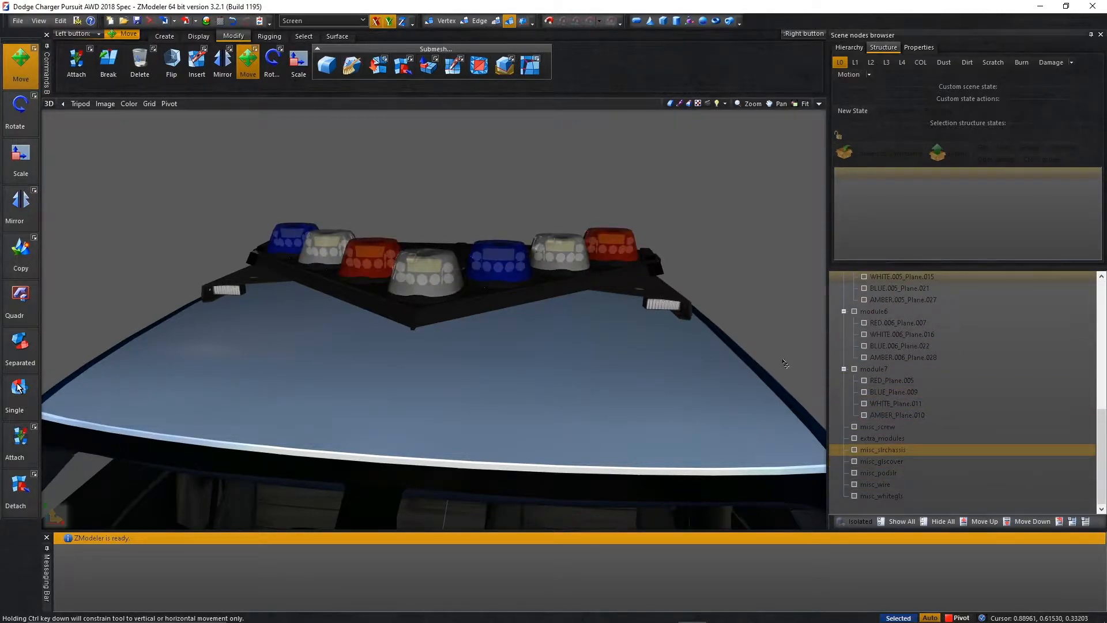
Hide every color part except BLUE in module7 and except WHITE in module6.
{"action": "left_click", "coordinate": [864, 392]}
{"action": "left_click", "coordinate": [864, 404]}
{"action": "left_click", "coordinate": [864, 415]}
{"action": "left_click", "coordinate": [864, 380]}
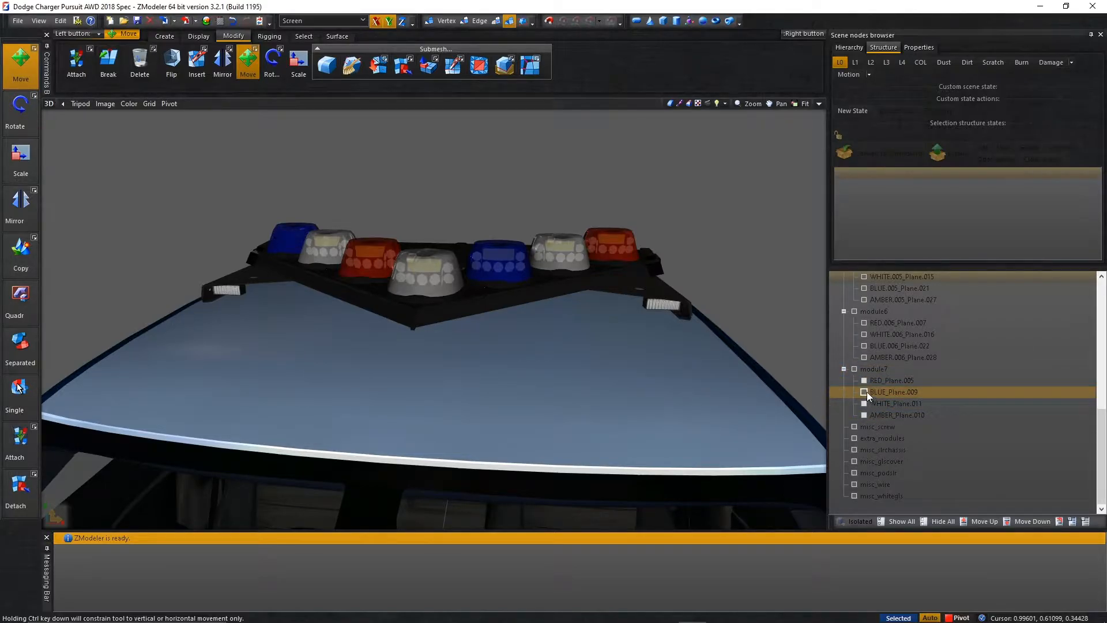
{"action": "left_click", "coordinate": [864, 356]}
{"action": "left_click", "coordinate": [864, 346]}
{"action": "left_click", "coordinate": [865, 324]}
Hide every color part except RED in module5, WHITE in module4 and module2, and BLUE in module3.
{"action": "scroll", "coordinate": [891, 380], "scroll_direction": "up", "scroll_amount": 3}
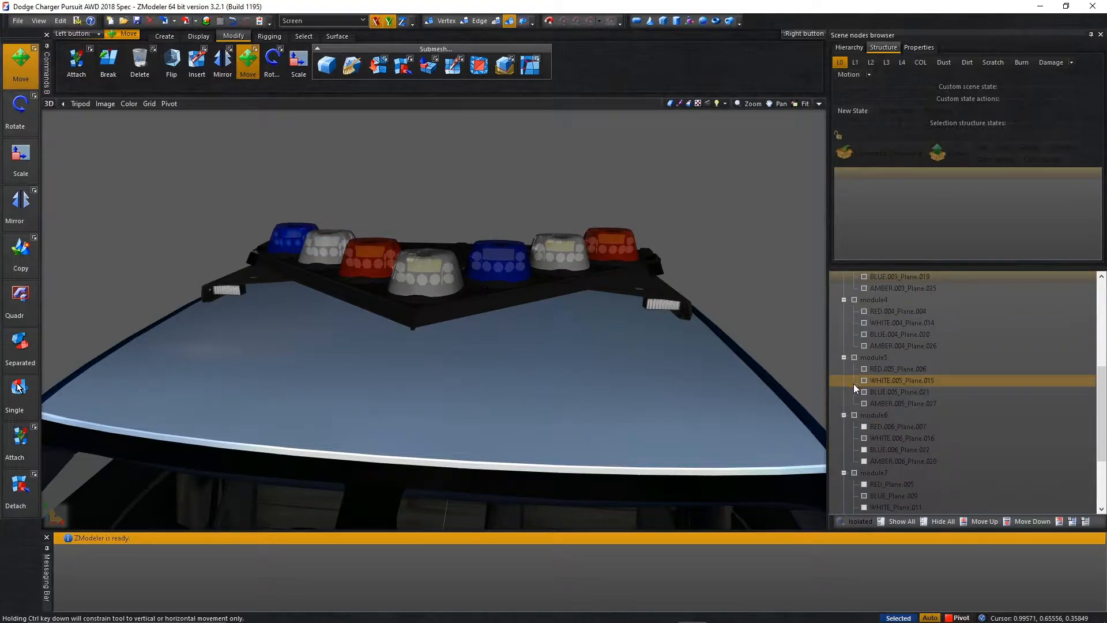
{"action": "left_click", "coordinate": [866, 405]}
{"action": "left_click", "coordinate": [865, 393]}
{"action": "left_click", "coordinate": [864, 380]}
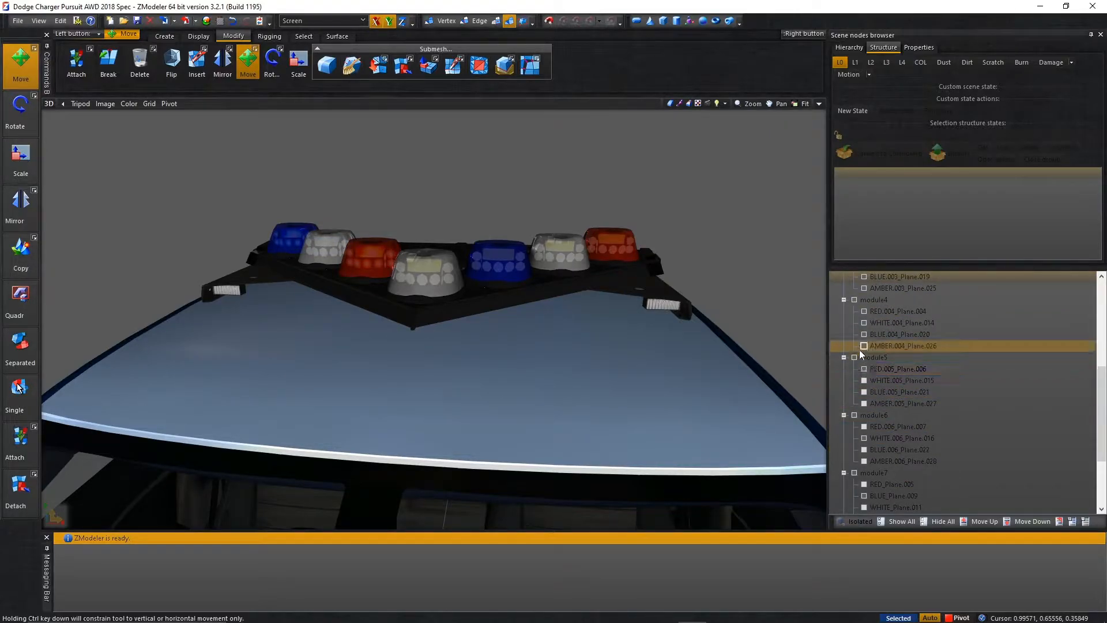
{"action": "left_click", "coordinate": [864, 346]}
{"action": "left_click", "coordinate": [864, 334]}
{"action": "left_click", "coordinate": [864, 322]}
{"action": "left_click", "coordinate": [863, 311]}
{"action": "scroll", "coordinate": [863, 314], "scroll_direction": "up", "scroll_amount": 2}
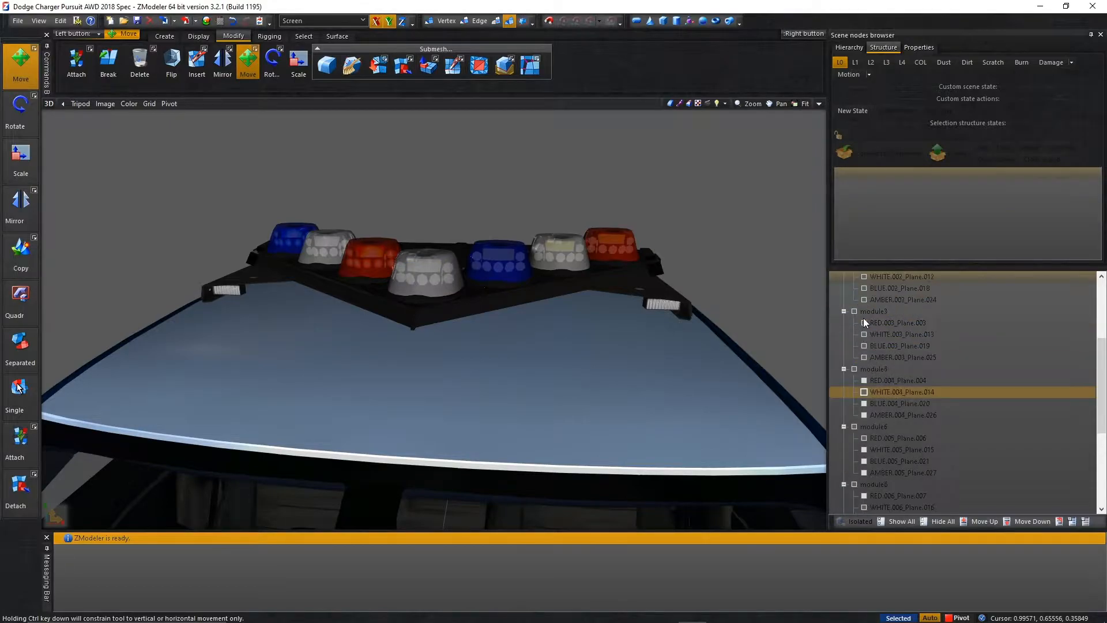
{"action": "scroll", "coordinate": [863, 334], "scroll_direction": "up", "scroll_amount": 2}
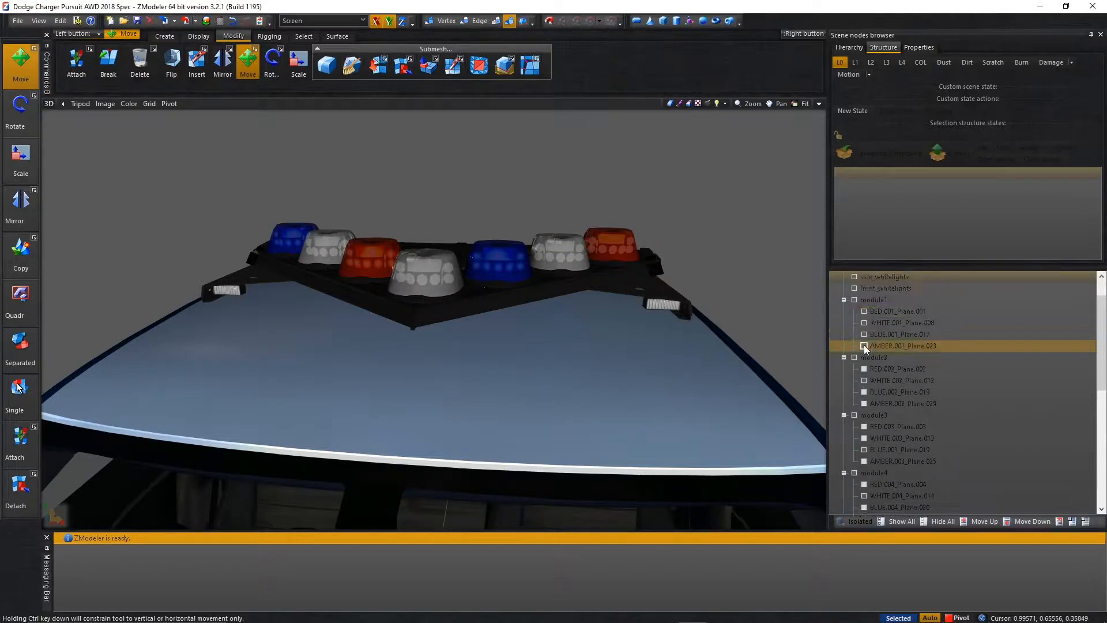
Select the unused color parts of module1 through module7, keeping RED in module1, and delete them all.
{"action": "scroll", "coordinate": [864, 332], "scroll_direction": "up", "scroll_amount": 1}
{"action": "left_click_drag", "start_coordinate": [864, 327], "coordinate": [877, 407]}
{"action": "scroll", "coordinate": [880, 401], "scroll_direction": "down", "scroll_amount": 4}
{"action": "scroll", "coordinate": [884, 389], "scroll_direction": "up", "scroll_amount": 2}
{"action": "left_click_drag", "start_coordinate": [884, 346], "coordinate": [877, 449]}
{"action": "scroll", "coordinate": [876, 449], "scroll_direction": "down", "scroll_amount": 3}
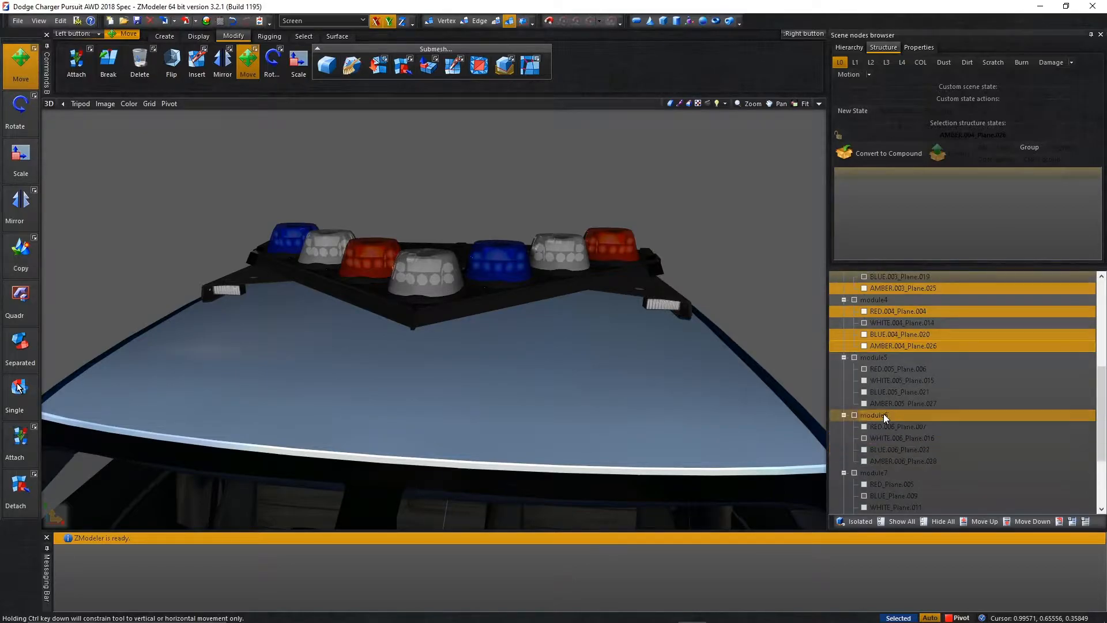
{"action": "left_click", "coordinate": [883, 379], "text": "ctrl"}
{"action": "left_click", "coordinate": [882, 392], "text": "ctrl"}
{"action": "left_click", "coordinate": [882, 405], "text": "ctrl"}
{"action": "left_click", "coordinate": [880, 427], "text": "ctrl"}
{"action": "left_click", "coordinate": [880, 450], "text": "ctrl"}
{"action": "left_click", "coordinate": [880, 461], "text": "ctrl"}
{"action": "scroll", "coordinate": [880, 460], "scroll_direction": "down", "scroll_amount": 2}
{"action": "scroll", "coordinate": [881, 457], "scroll_direction": "down", "scroll_amount": 1}
{"action": "left_click", "coordinate": [882, 382], "text": "ctrl"}
{"action": "left_click", "coordinate": [882, 404], "text": "ctrl"}
{"action": "left_click", "coordinate": [882, 416], "text": "ctrl"}
{"action": "right_click", "coordinate": [881, 415]}
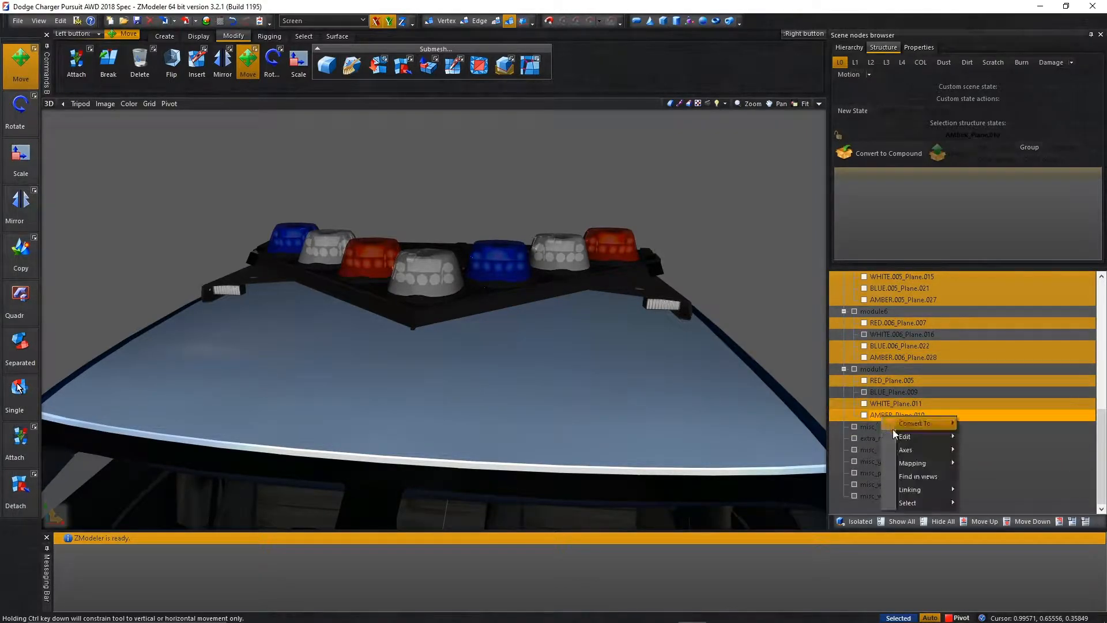
{"action": "mouse_move", "coordinate": [943, 436]}
{"action": "left_click", "coordinate": [978, 451]}
Collapse module1 through module7 in the lightbar's structure.
{"action": "scroll", "coordinate": [694, 298], "scroll_direction": "down", "scroll_amount": 2}
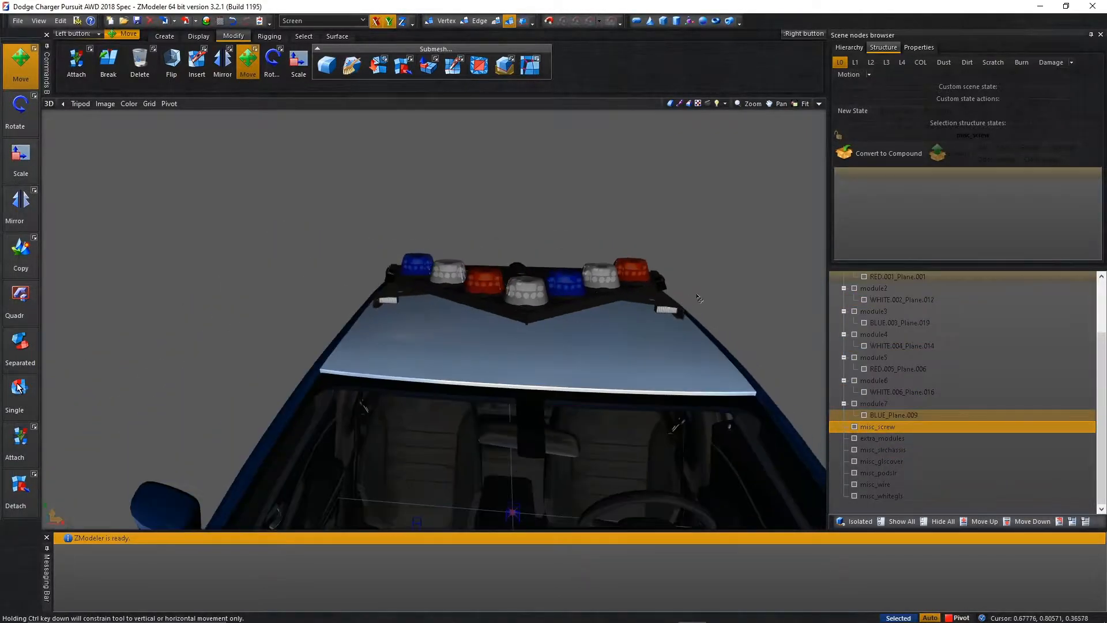
{"action": "scroll", "coordinate": [695, 210], "scroll_direction": "up", "scroll_amount": 1}
{"action": "scroll", "coordinate": [854, 373], "scroll_direction": "up", "scroll_amount": 2}
{"action": "left_click", "coordinate": [838, 336]}
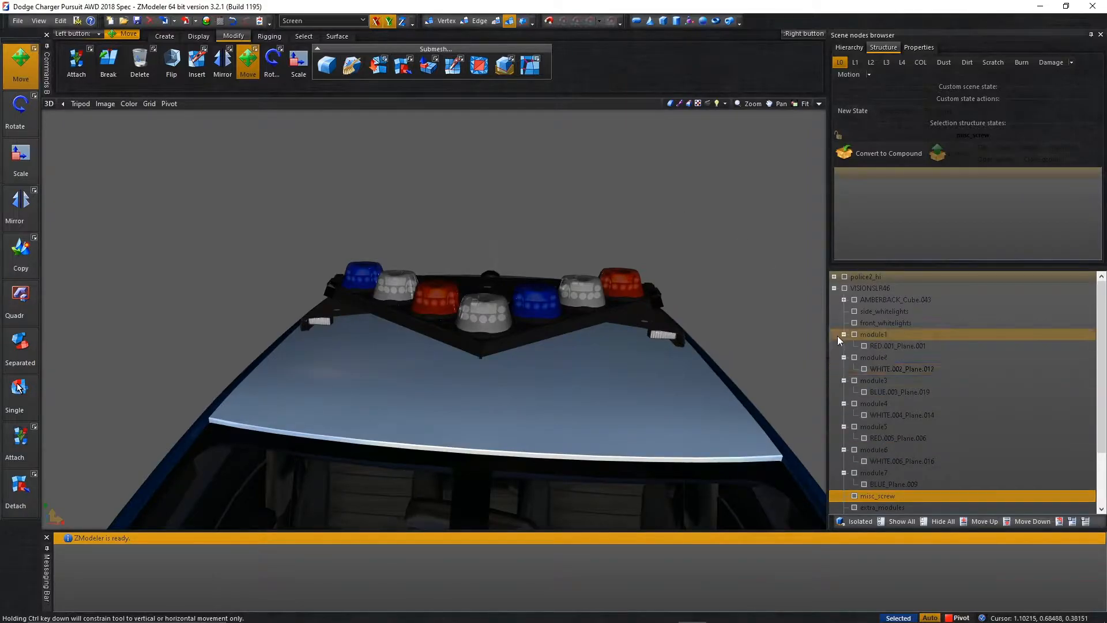
{"action": "left_click", "coordinate": [844, 335]}
{"action": "left_click", "coordinate": [844, 347]}
{"action": "left_click", "coordinate": [845, 357]}
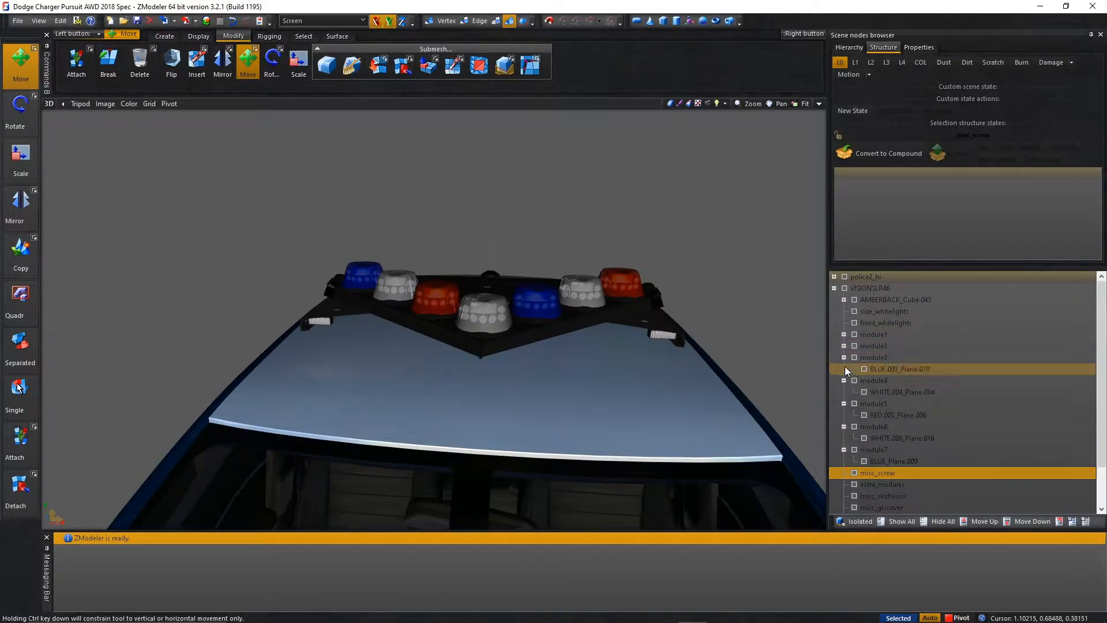
{"action": "left_click", "coordinate": [844, 357]}
{"action": "left_click", "coordinate": [844, 369]}
{"action": "left_click", "coordinate": [844, 381]}
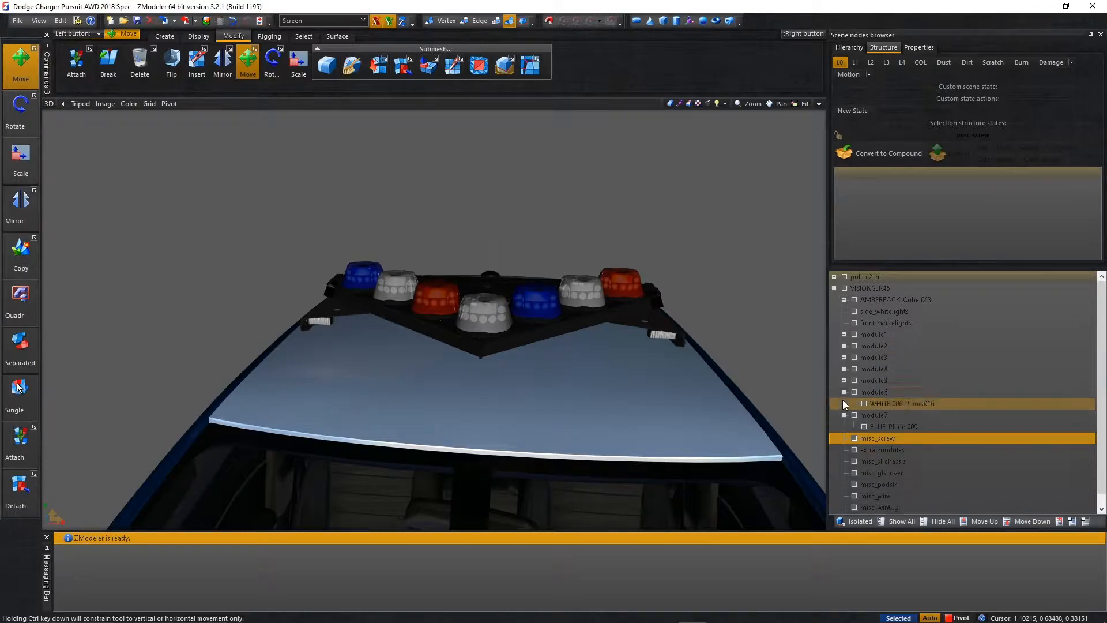
{"action": "left_click", "coordinate": [845, 393]}
{"action": "left_click", "coordinate": [845, 403]}
Select and hide module1 through module7, and check what misc_whitegls covers by toggling its visibility.
{"action": "left_click", "coordinate": [855, 404]}
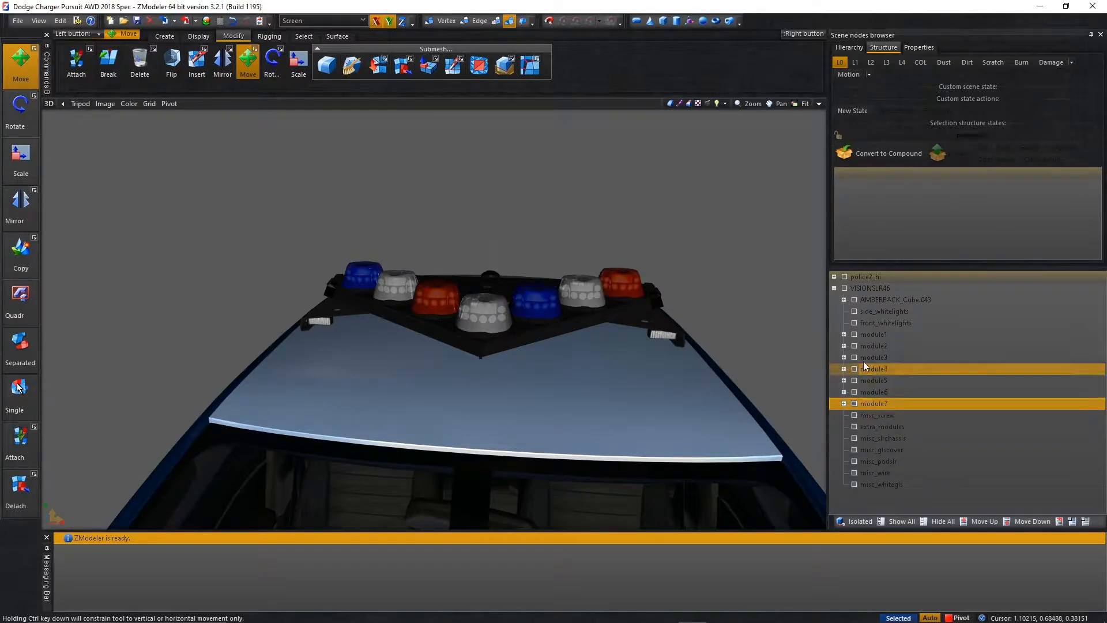
{"action": "left_click", "coordinate": [871, 335], "text": "shift"}
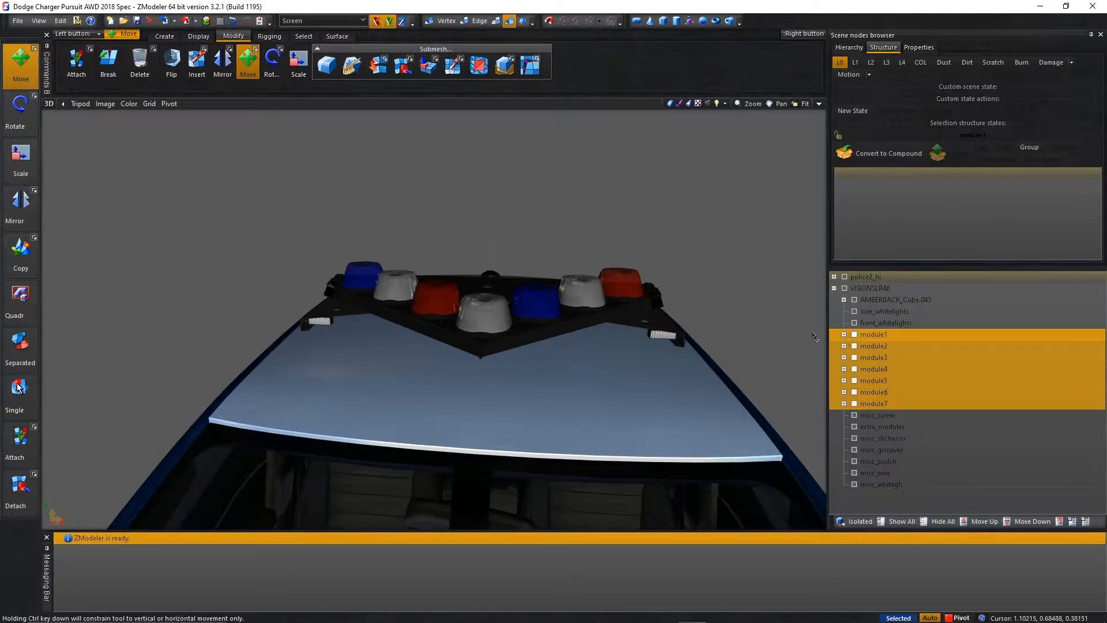
{"action": "middle_click_drag", "start_coordinate": [743, 270], "coordinate": [680, 274]}
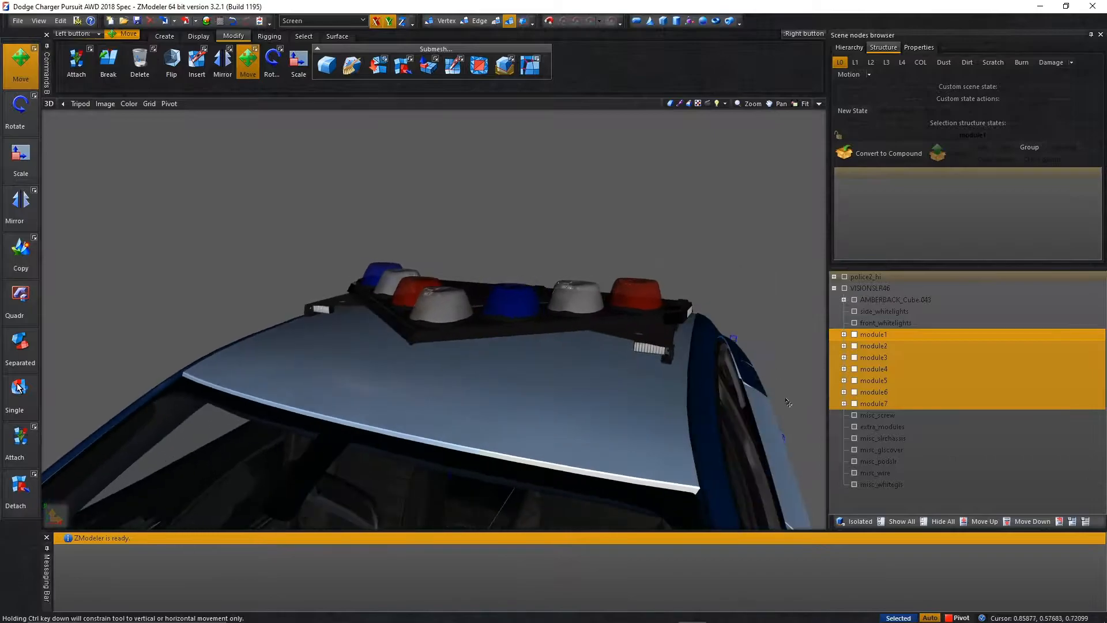
{"action": "left_click", "coordinate": [857, 484]}
{"action": "left_click", "coordinate": [856, 484]}
{"action": "middle_click_drag", "start_coordinate": [770, 391], "coordinate": [406, 375]}
{"action": "middle_click_drag", "start_coordinate": [360, 324], "coordinate": [427, 344]}
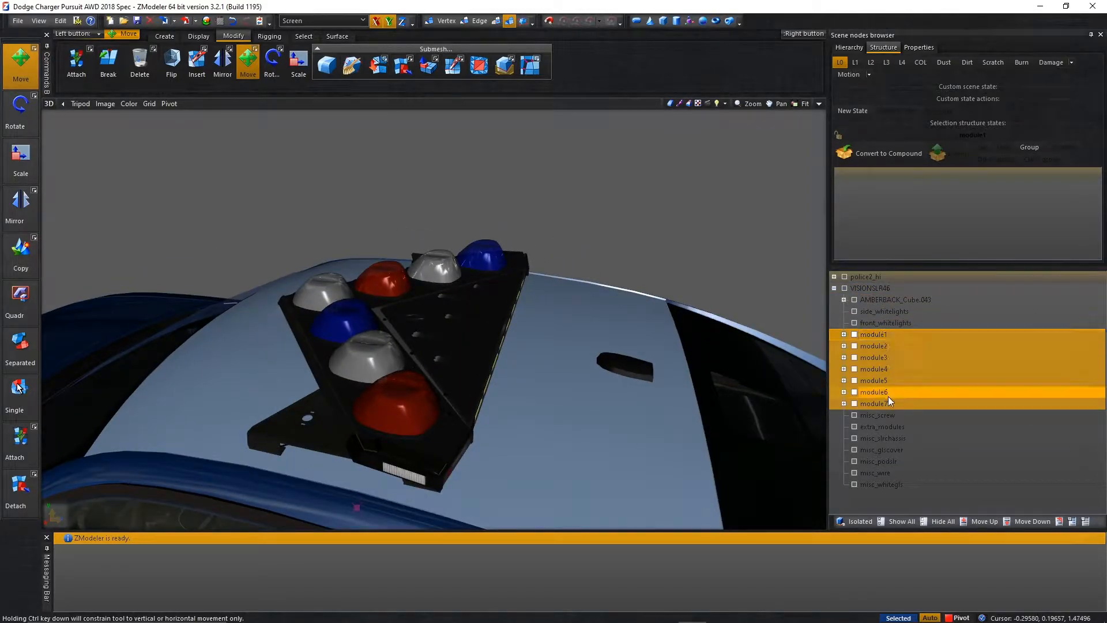
{"action": "left_click_drag", "start_coordinate": [881, 334], "coordinate": [889, 293]}
{"action": "left_click", "coordinate": [877, 311]}
{"action": "key", "text": "ctrl+z"}
{"action": "key", "text": "ctrl+z"}
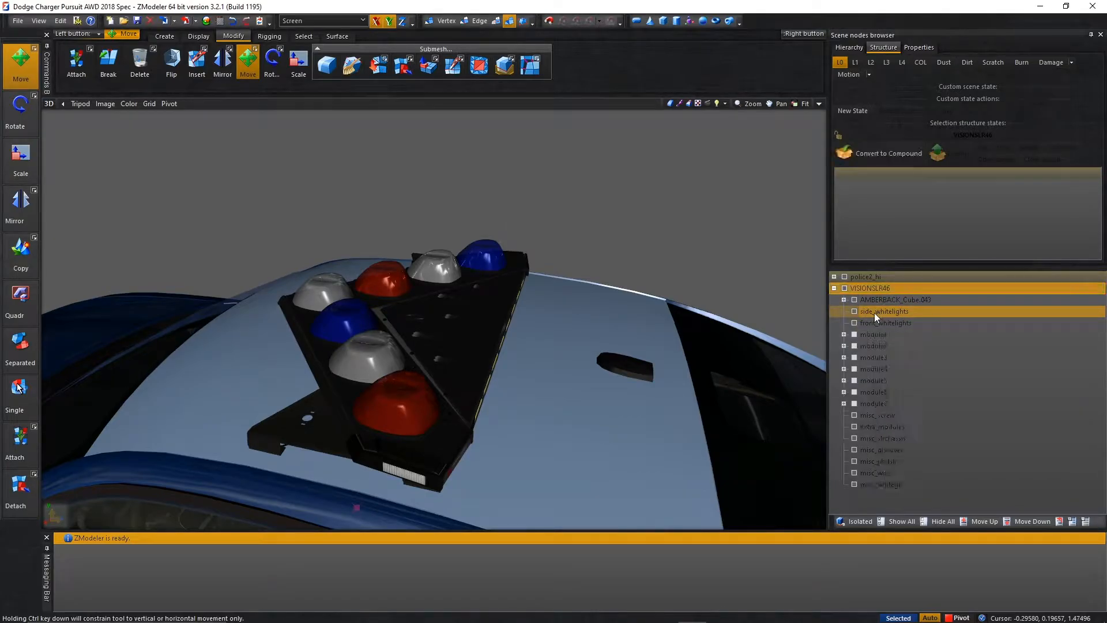
Reorder module1 through module7 above AMBERBACK_Cube.041 within VISIONSLR46, and expand the AMBERBACK group.
{"action": "left_click", "coordinate": [873, 403], "text": "shift"}
{"action": "left_click_drag", "start_coordinate": [874, 403], "coordinate": [881, 296]}
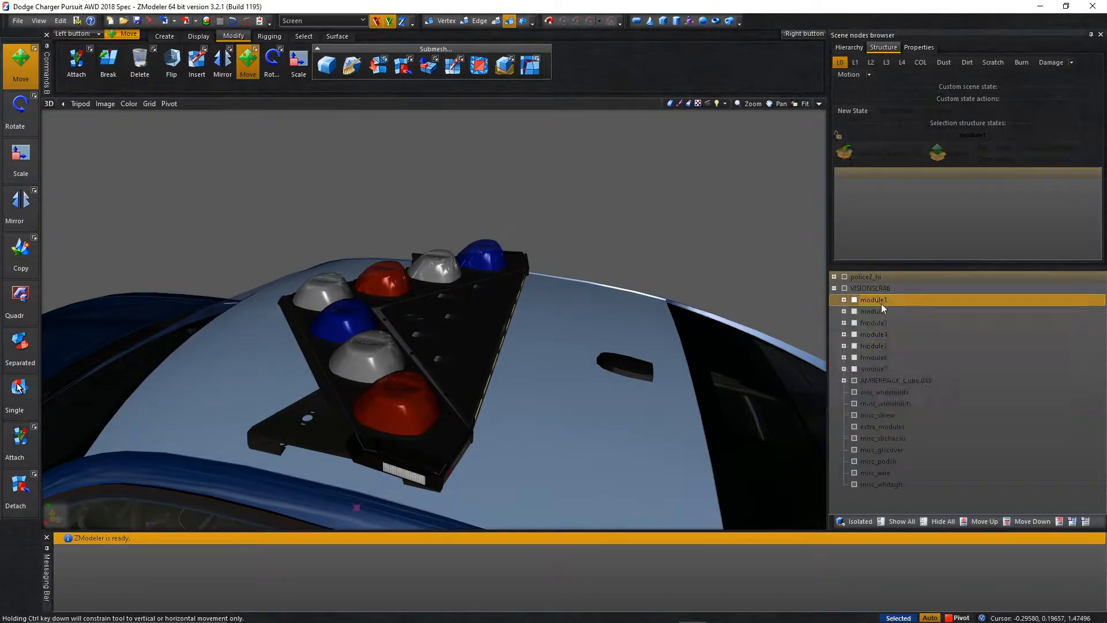
{"action": "left_click", "coordinate": [847, 379]}
{"action": "middle_click_drag", "start_coordinate": [467, 312], "coordinate": [649, 392]}
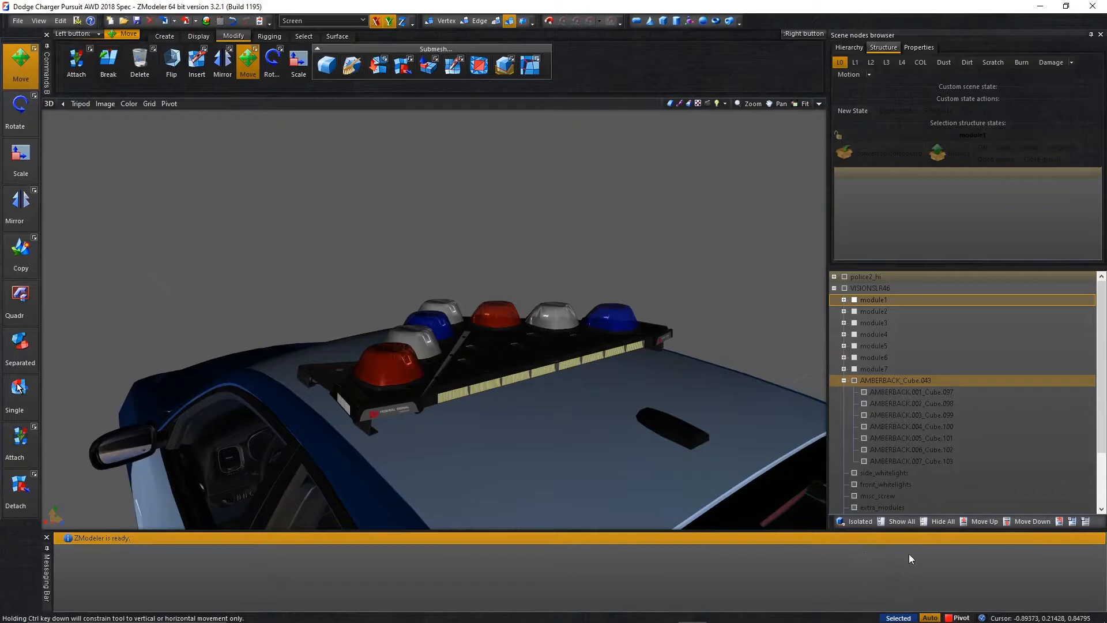
Hide the whole model and show only AMBERBACK.001 through AMBERBACK.007.
{"action": "left_click", "coordinate": [933, 519]}
{"action": "left_click", "coordinate": [873, 451]}
{"action": "left_click", "coordinate": [875, 458]}
{"action": "left_click", "coordinate": [882, 392], "text": "shift"}
{"action": "left_click", "coordinate": [867, 392]}
{"action": "left_click", "coordinate": [865, 392]}
{"action": "left_click", "coordinate": [865, 403]}
{"action": "left_click", "coordinate": [864, 415]}
{"action": "left_click", "coordinate": [863, 427]}
{"action": "left_click", "coordinate": [863, 439]}
{"action": "left_click", "coordinate": [863, 449]}
{"action": "left_click", "coordinate": [863, 463]}
{"action": "mouse_move", "coordinate": [746, 435]}
{"action": "middle_mouse_down"}
{"action": "mouse_move", "coordinate": [727, 435]}
{"action": "mouse_move", "coordinate": [762, 440]}
{"action": "middle_mouse_up"}
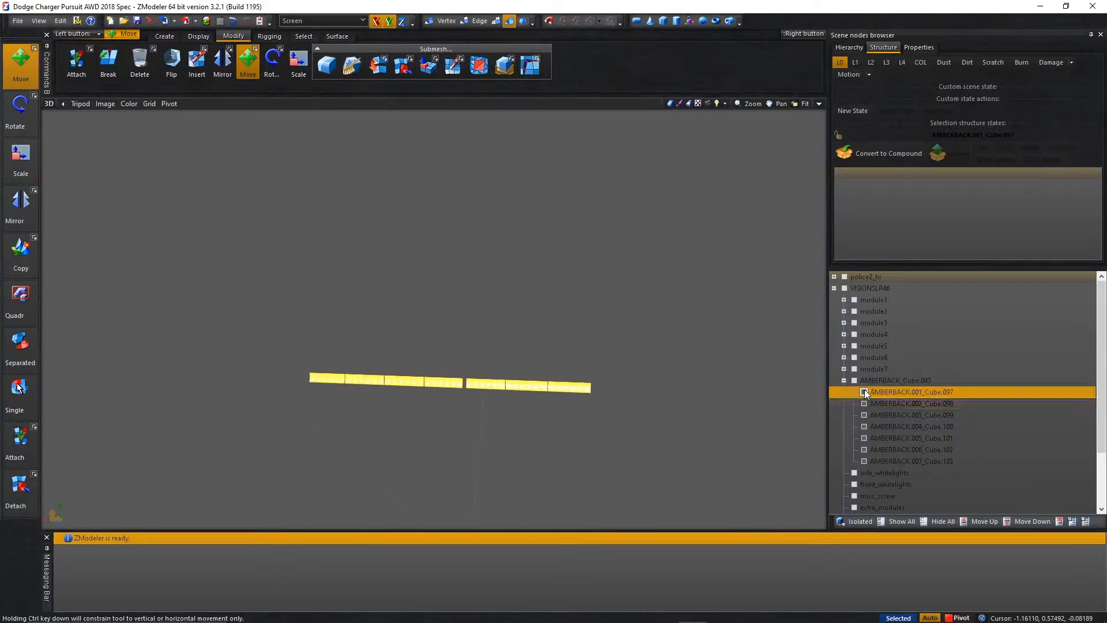
Move AMBERBACK.001 through AMBERBACK.007 out of AMBERBACK_Cube.041 to sit directly under VISIONSLR46, and show AMBERBACK_Cube.041 too.
{"action": "left_click", "coordinate": [888, 462], "text": "shift"}
{"action": "left_click_drag", "start_coordinate": [887, 391], "coordinate": [886, 384]}
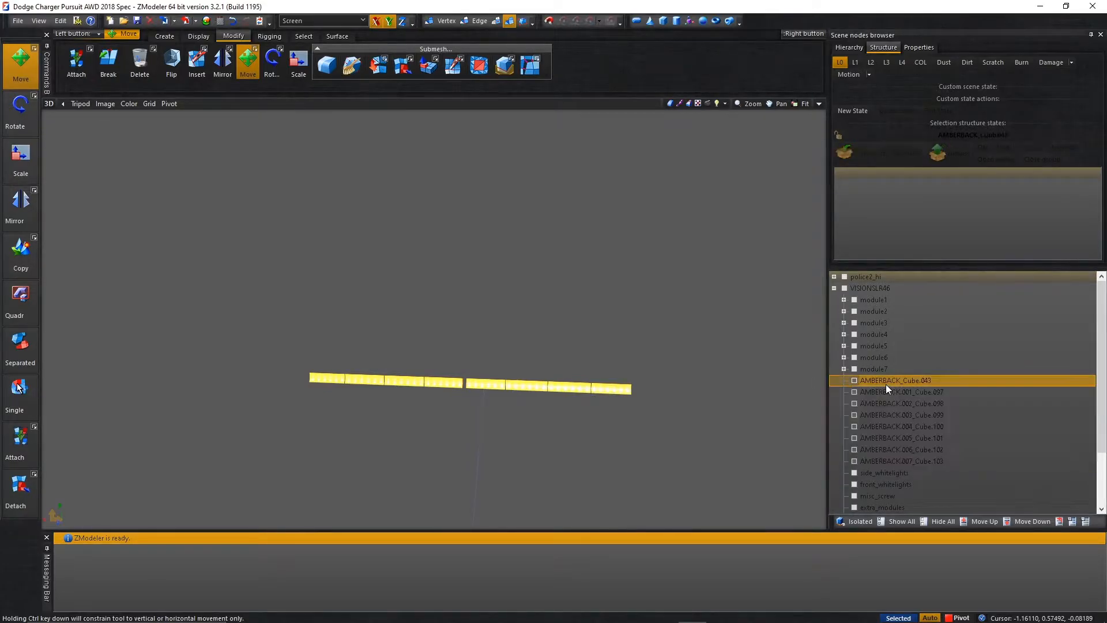
{"action": "scroll", "coordinate": [686, 404], "scroll_direction": "down", "scroll_amount": 3}
{"action": "scroll", "coordinate": [652, 383], "scroll_direction": "up", "scroll_amount": 3}
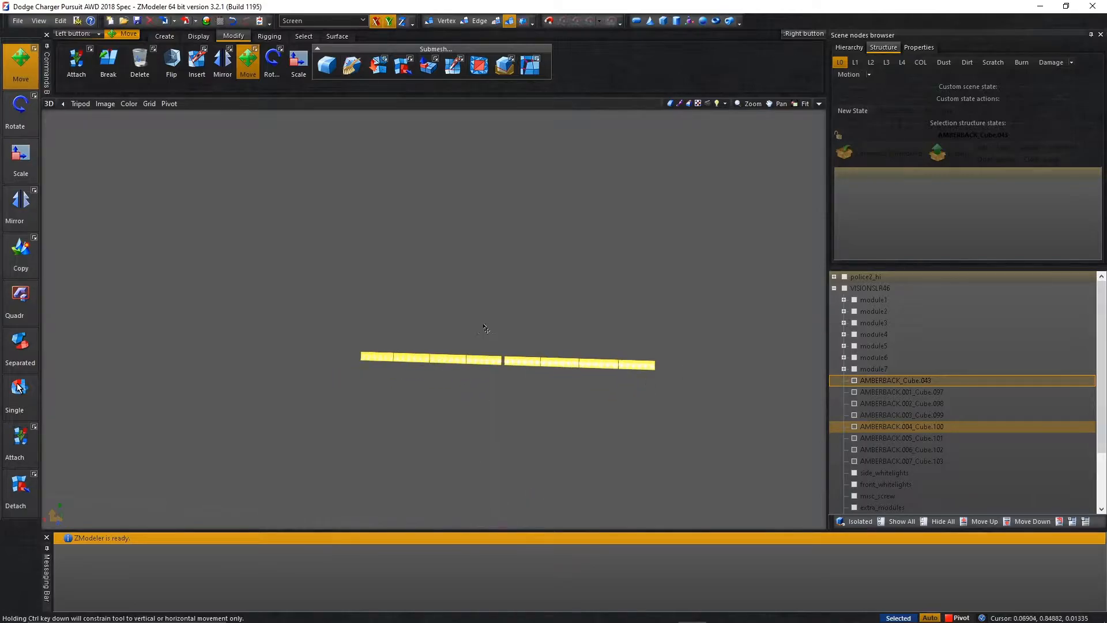
Select AMBERBACK_Cube.041 together with AMBERBACK.001 through AMBERBACK.007 and delete them.
{"action": "scroll", "coordinate": [569, 315], "scroll_direction": "up", "scroll_amount": 3}
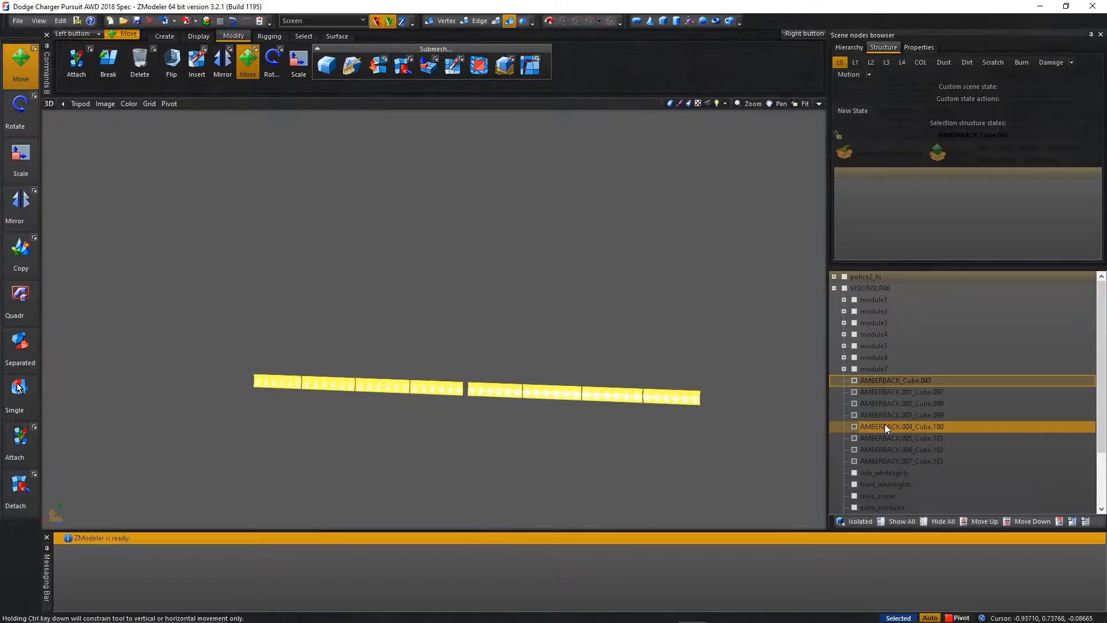
{"action": "left_click", "coordinate": [920, 462]}
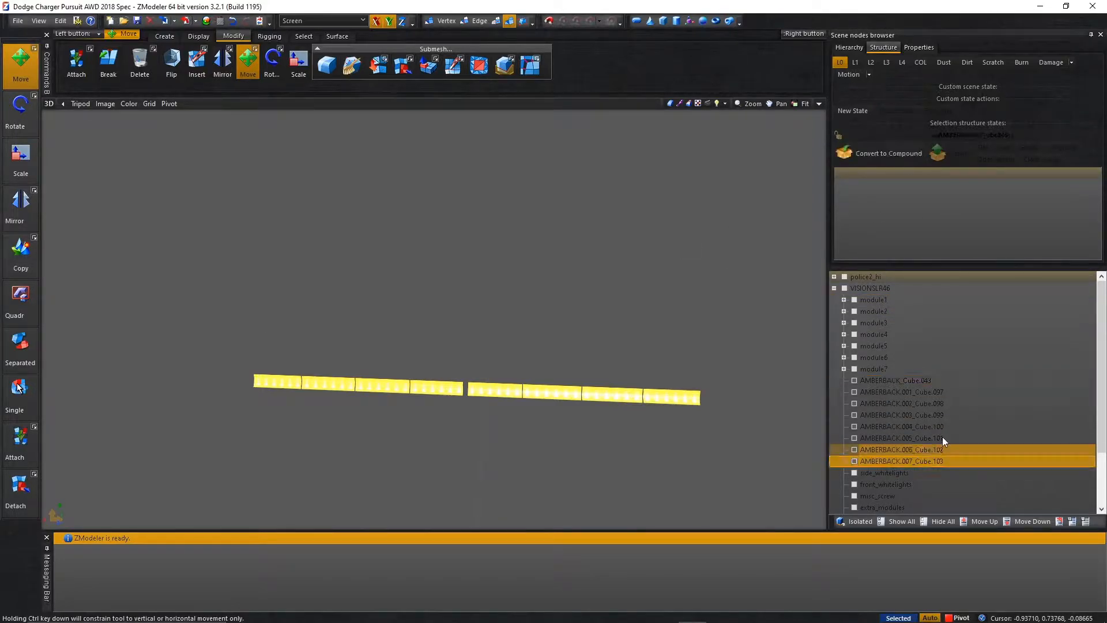
{"action": "left_click", "coordinate": [916, 382], "text": "shift"}
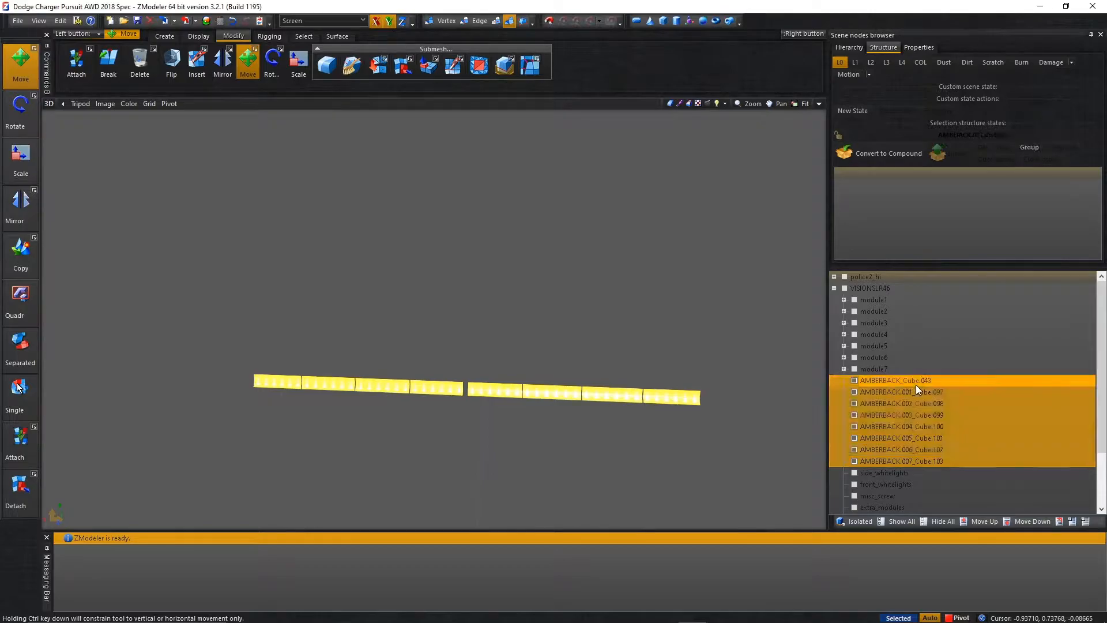
{"action": "right_click", "coordinate": [916, 385]}
{"action": "mouse_move", "coordinate": [959, 406]}
{"action": "left_click", "coordinate": [1014, 417]}
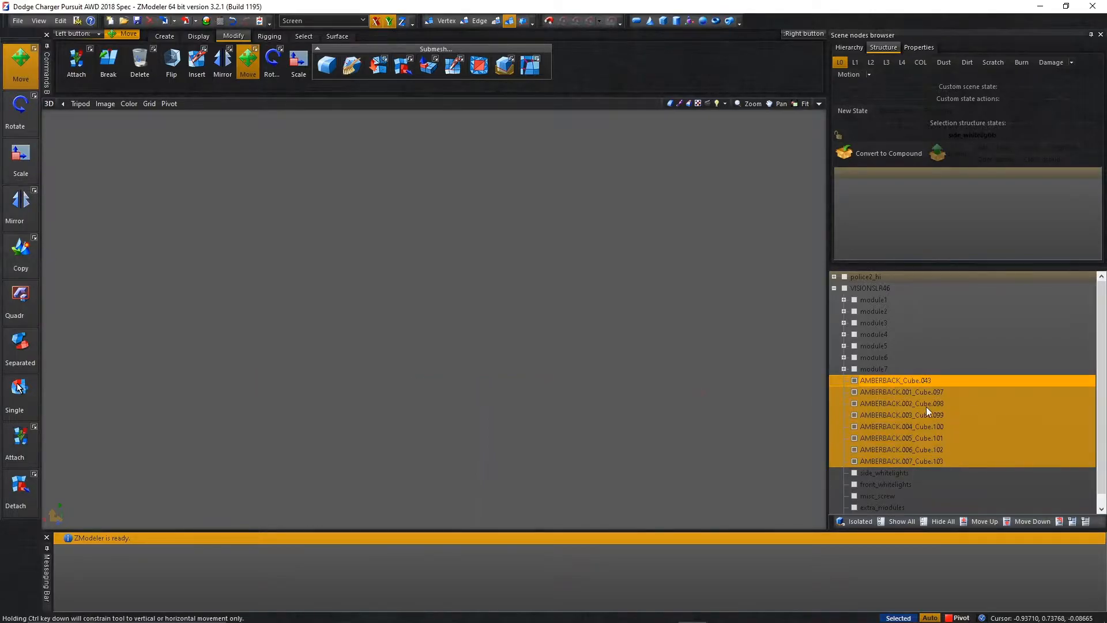
Show only the side_whitelights and front_whitelights parts of VISIONSLR46.
{"action": "left_click", "coordinate": [853, 391]}
{"action": "left_click", "coordinate": [853, 381]}
{"action": "mouse_move", "coordinate": [673, 399]}
{"action": "middle_mouse_down"}
{"action": "mouse_move", "coordinate": [707, 386]}
{"action": "mouse_move", "coordinate": [671, 381]}
{"action": "middle_mouse_up"}
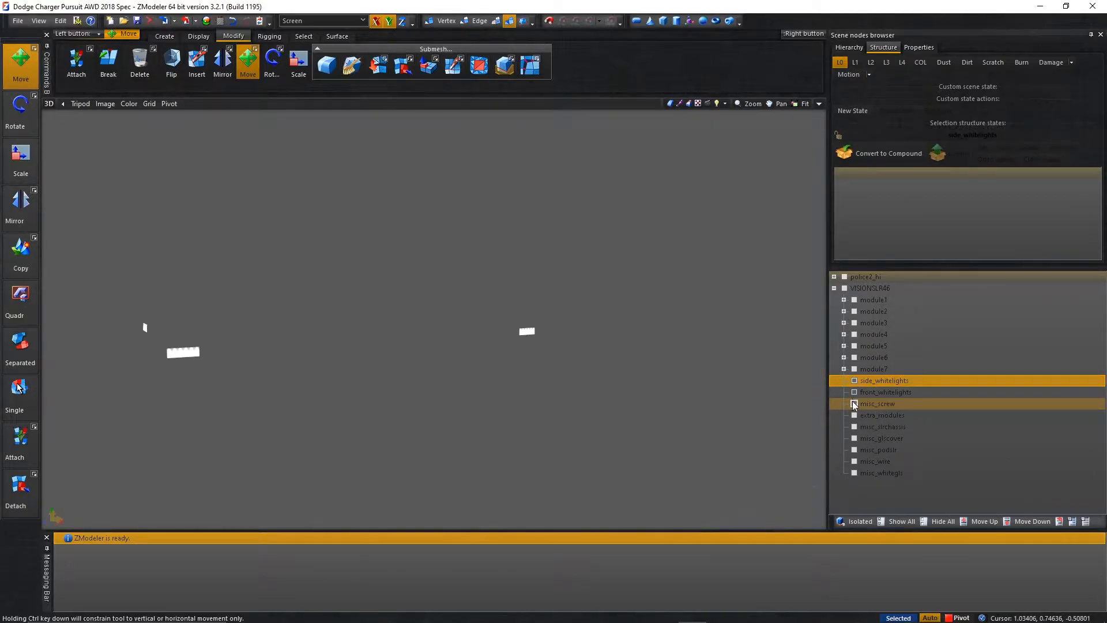
Check what each part from misc_screw down to misc_whitegls covers by toggling its visibility, and toggle the whole VISIONSLR46 group too.
{"action": "middle_click_drag", "start_coordinate": [477, 399], "coordinate": [707, 392]}
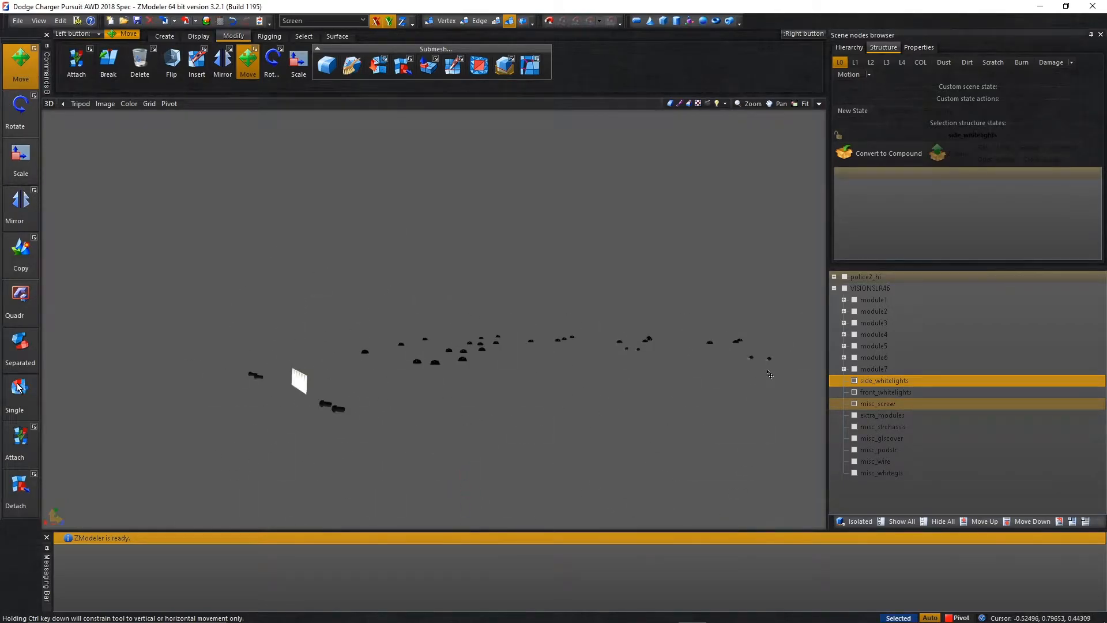
{"action": "left_click", "coordinate": [854, 404]}
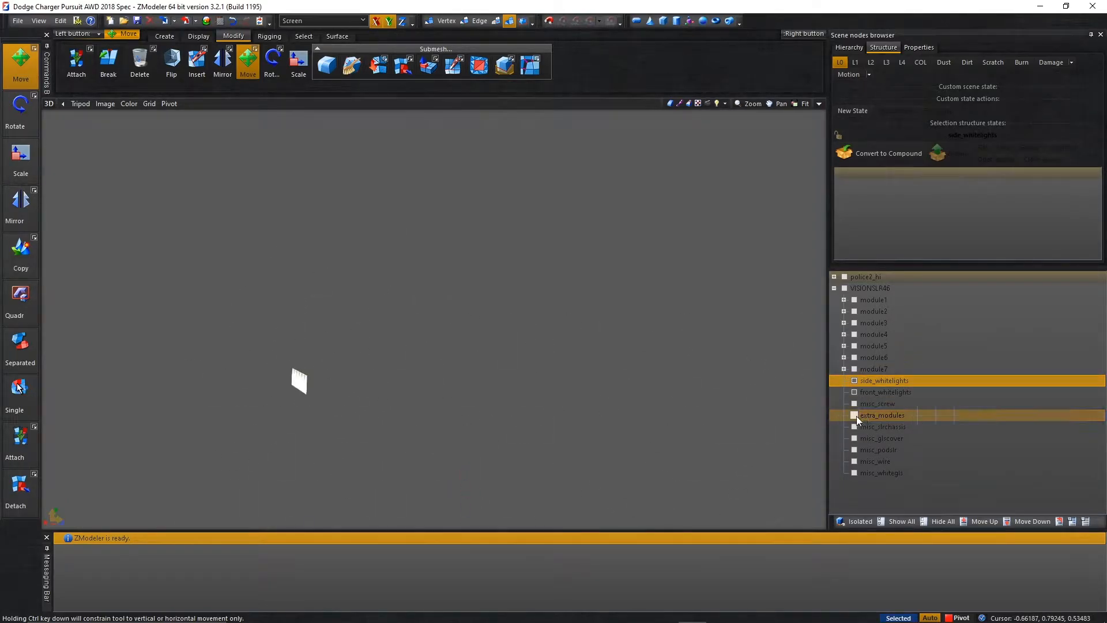
{"action": "left_click", "coordinate": [855, 416]}
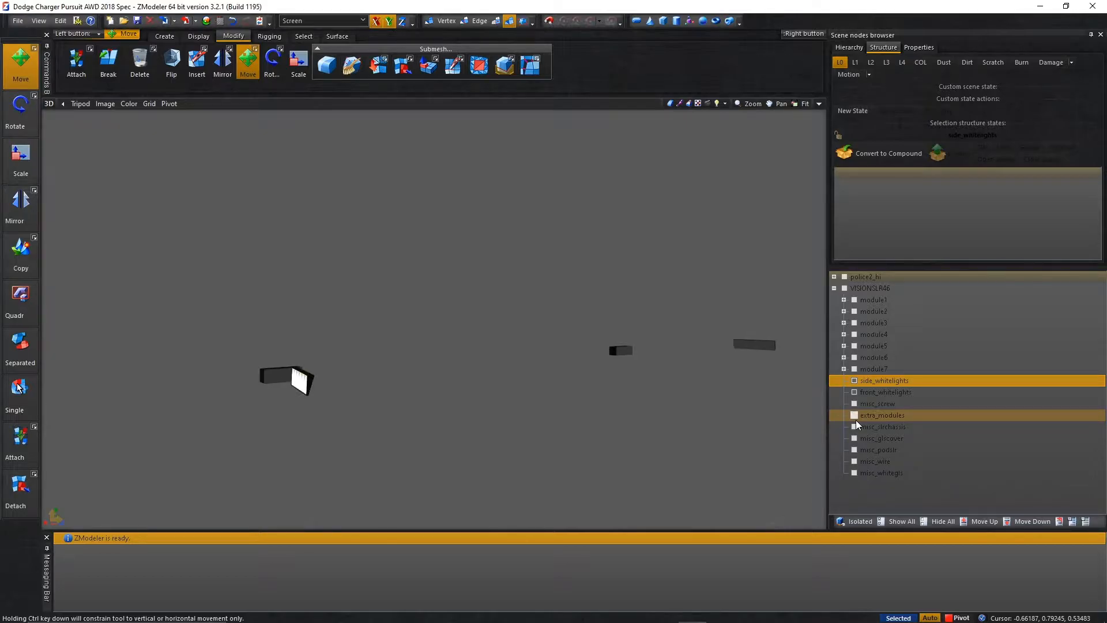
{"action": "left_click", "coordinate": [856, 417]}
{"action": "left_click", "coordinate": [855, 428]}
{"action": "left_click", "coordinate": [855, 428]}
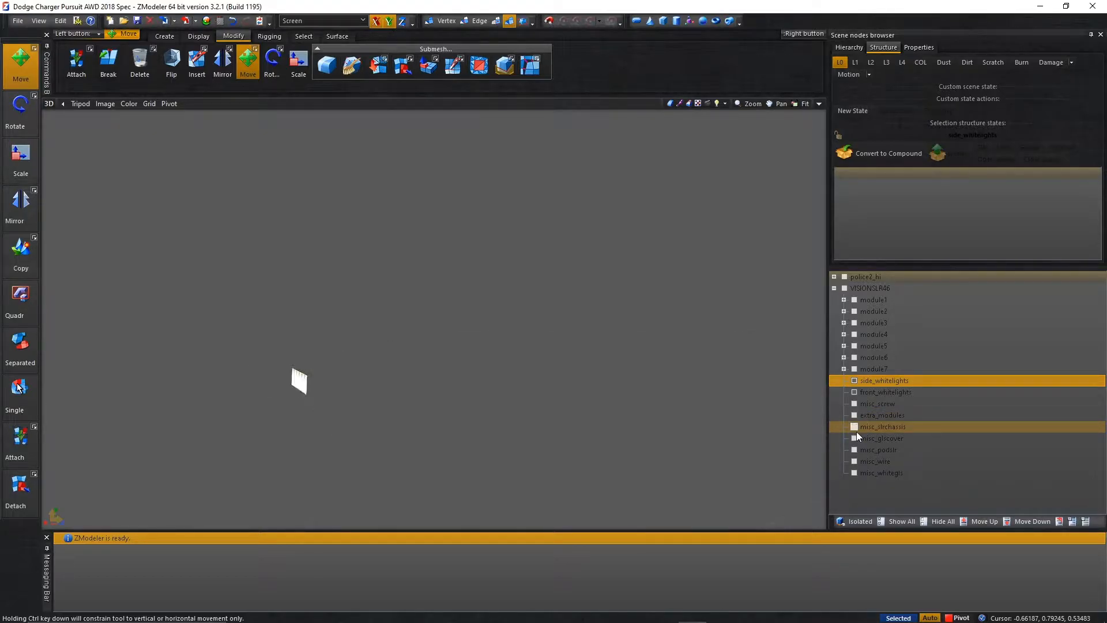
{"action": "left_click", "coordinate": [856, 440]}
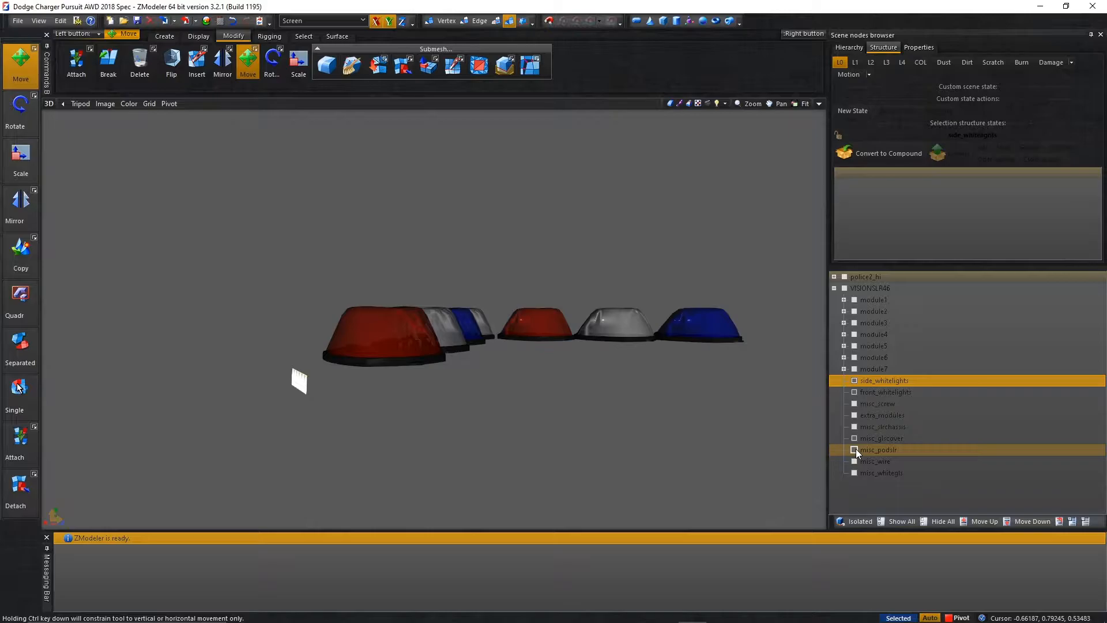
{"action": "left_click", "coordinate": [856, 449]}
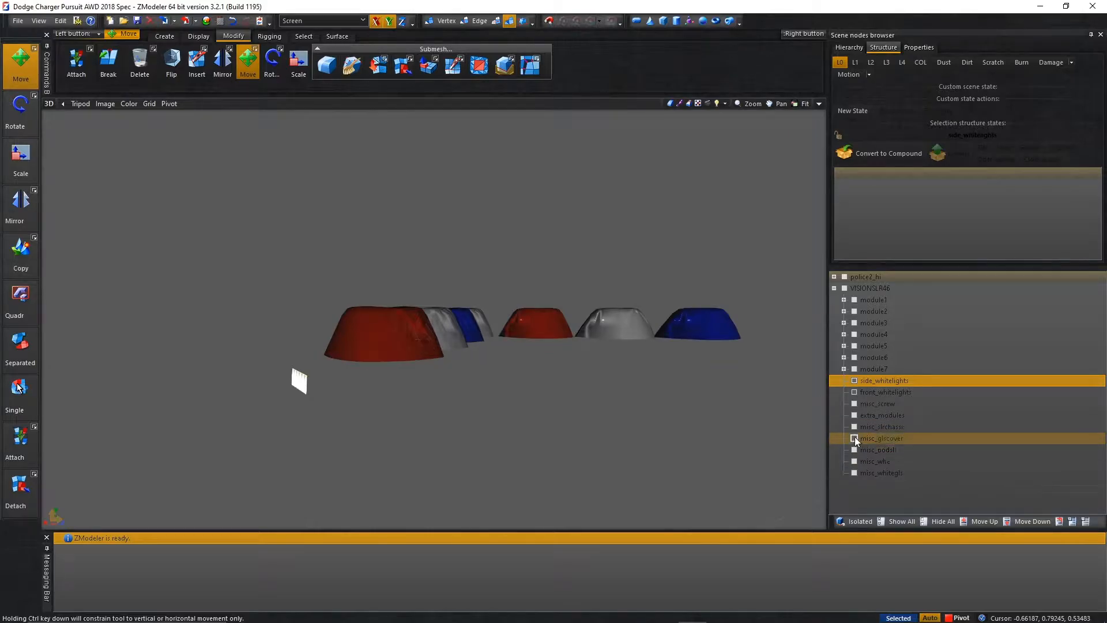
{"action": "left_click", "coordinate": [855, 438]}
{"action": "left_click", "coordinate": [856, 461]}
{"action": "left_click", "coordinate": [856, 470]}
{"action": "left_click", "coordinate": [856, 470]}
{"action": "left_click", "coordinate": [856, 461]}
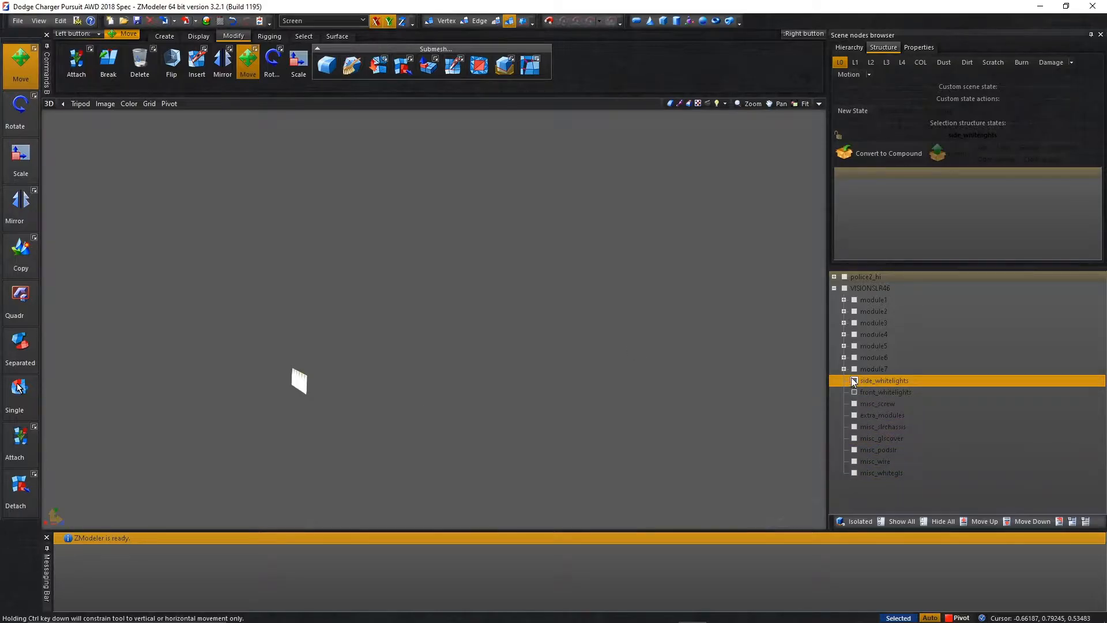
{"action": "left_click", "coordinate": [845, 289]}
{"action": "left_click", "coordinate": [845, 289]}
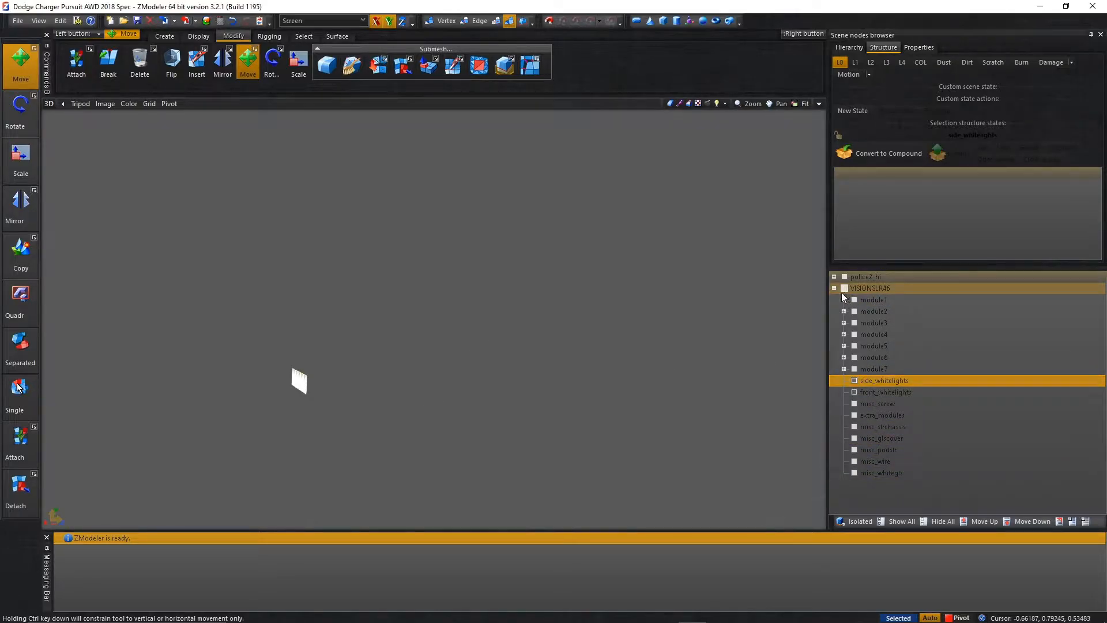
Change the Left view to a User view, maximize it and frame the white lights.
{"action": "middle_click_drag", "start_coordinate": [324, 397], "coordinate": [759, 124]}
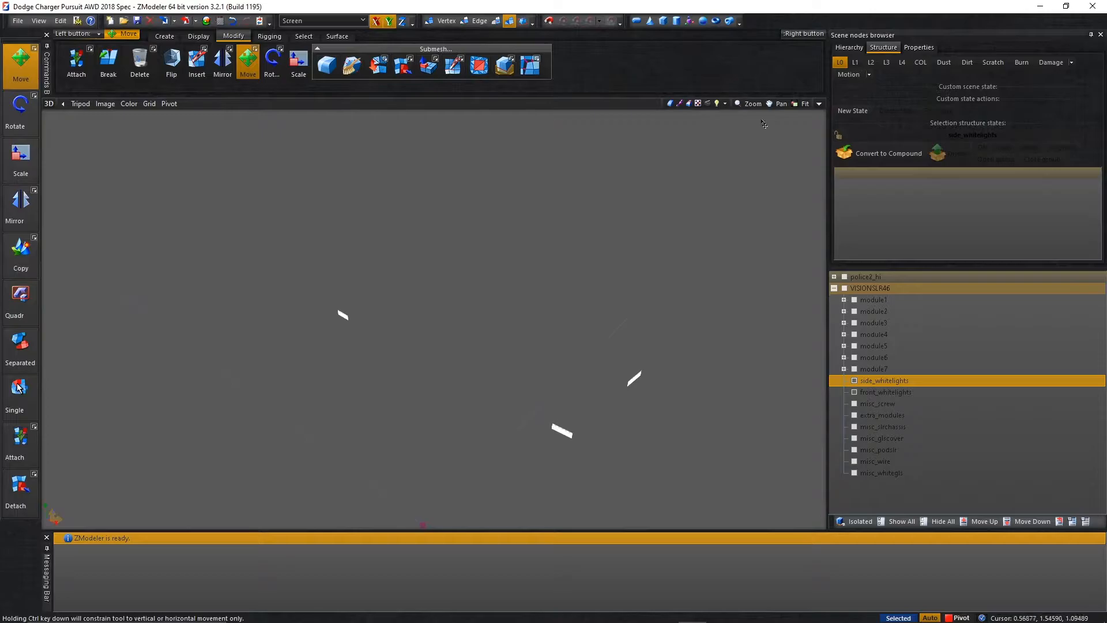
{"action": "left_click", "coordinate": [820, 104]}
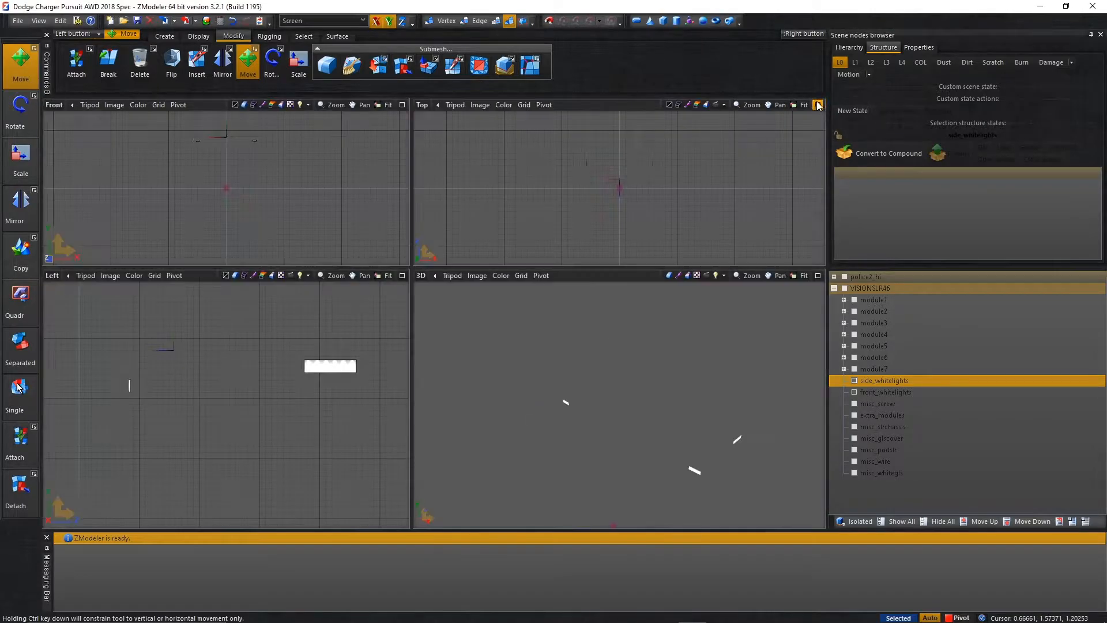
{"action": "left_click", "coordinate": [53, 276]}
{"action": "left_click", "coordinate": [84, 375]}
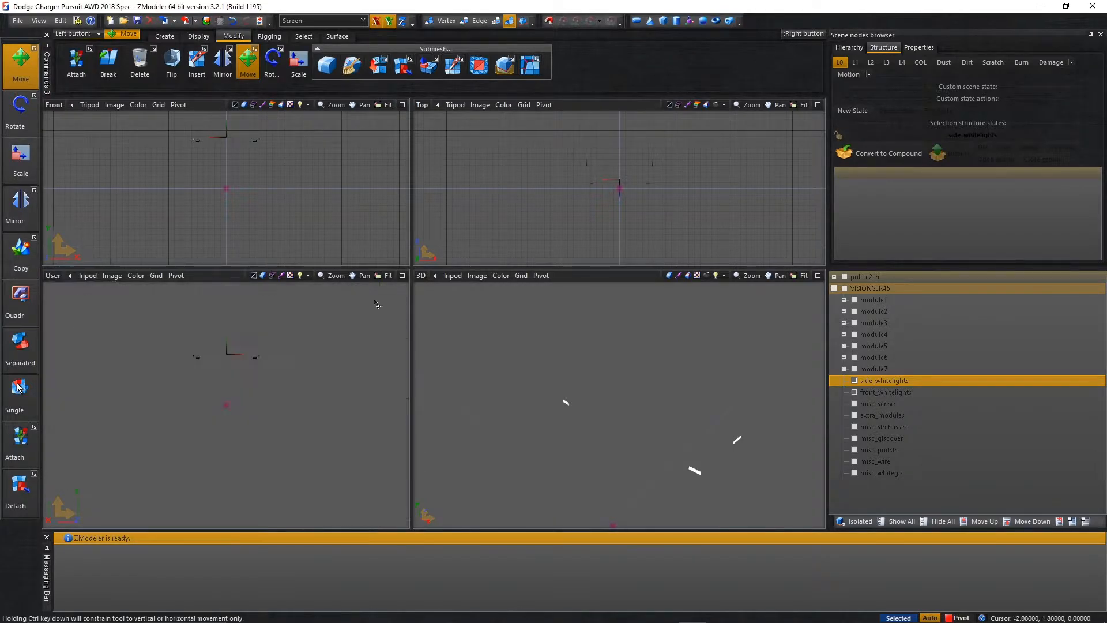
{"action": "left_click", "coordinate": [402, 276]}
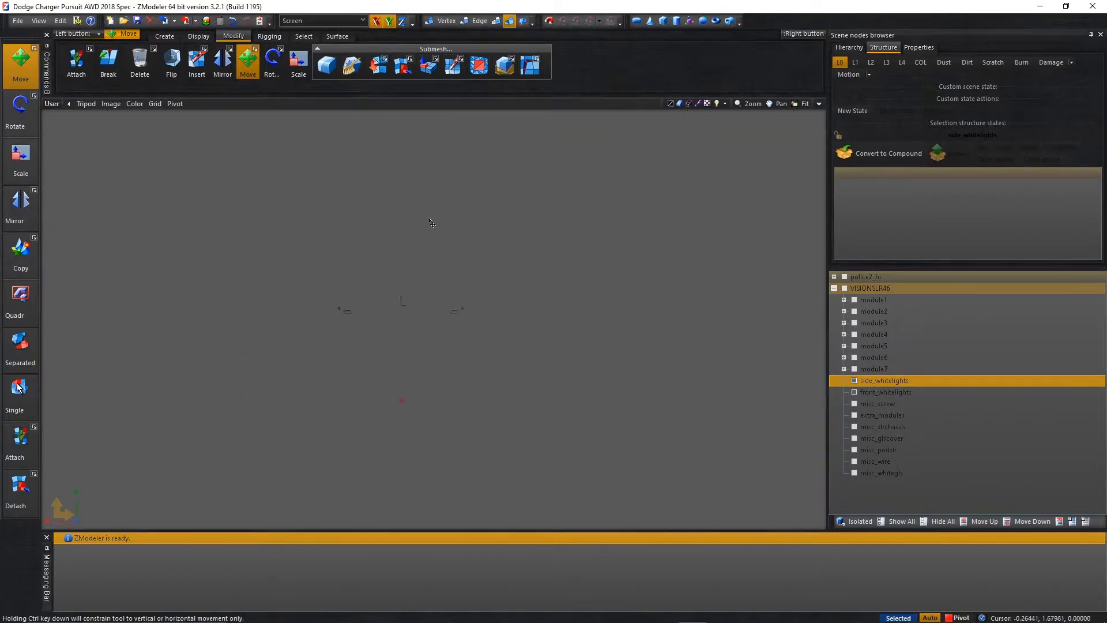
{"action": "middle_click_drag", "start_coordinate": [432, 255], "coordinate": [481, 271], "text": "alt"}
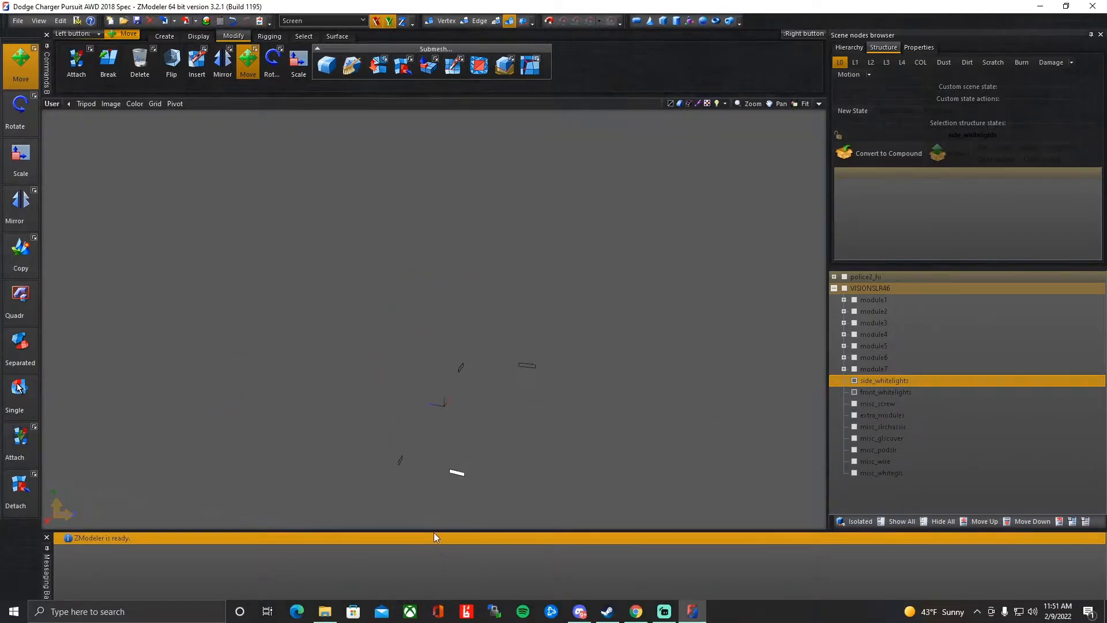
{"action": "scroll", "coordinate": [464, 485], "scroll_direction": "up", "scroll_amount": 4}
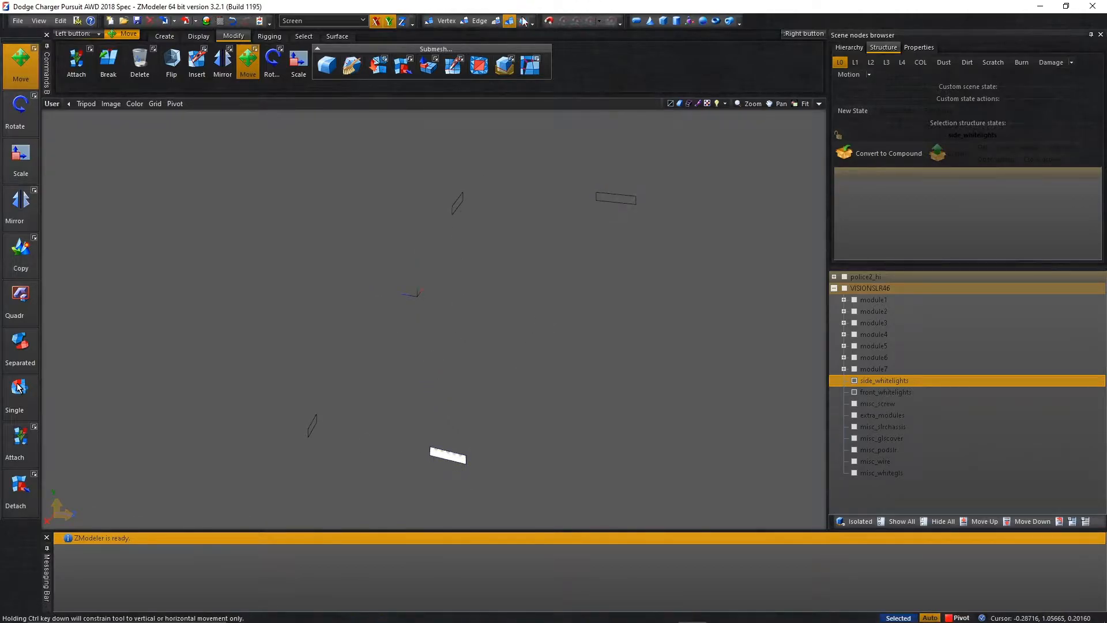
Detach one light from side_whitelights and one light from front_whitelights as separate objects.
{"action": "left_click", "coordinate": [12, 491]}
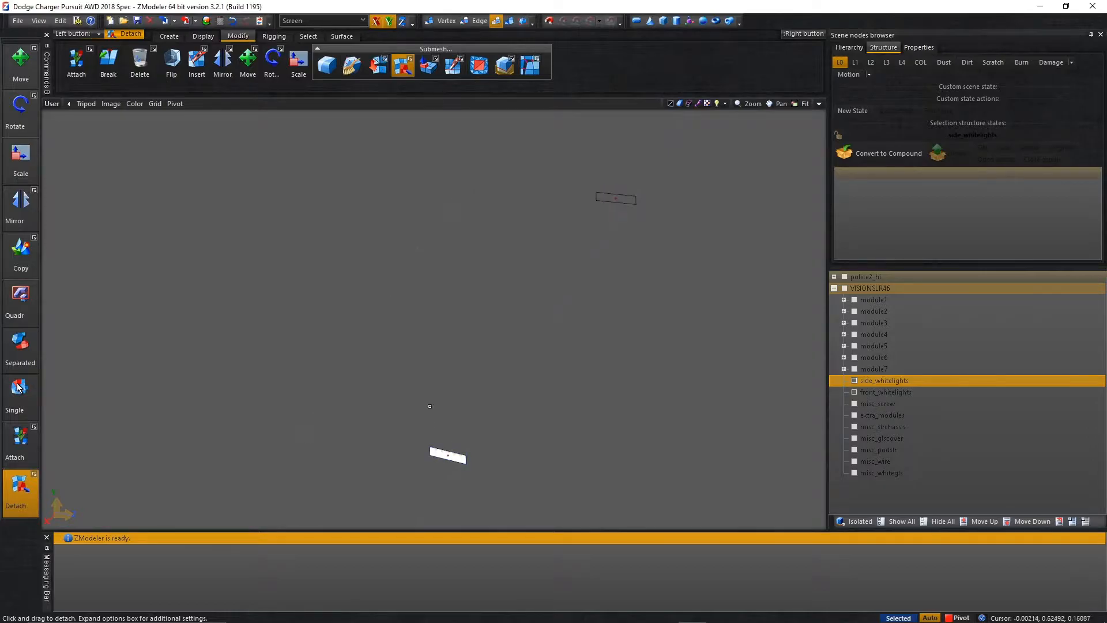
{"action": "key", "text": "space"}
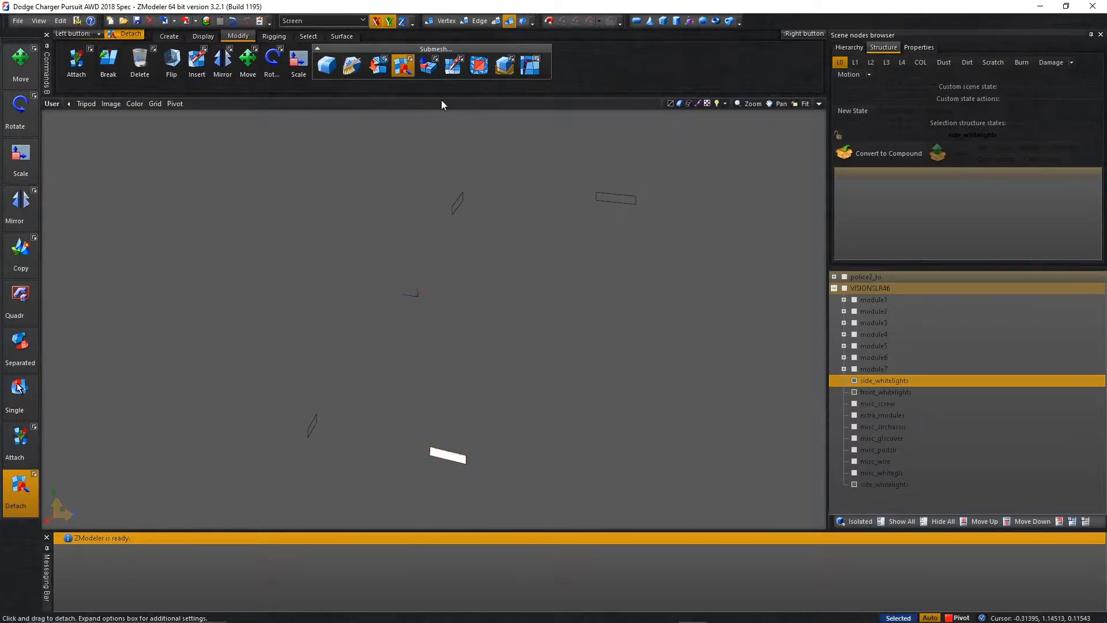
{"action": "left_click", "coordinate": [494, 23]}
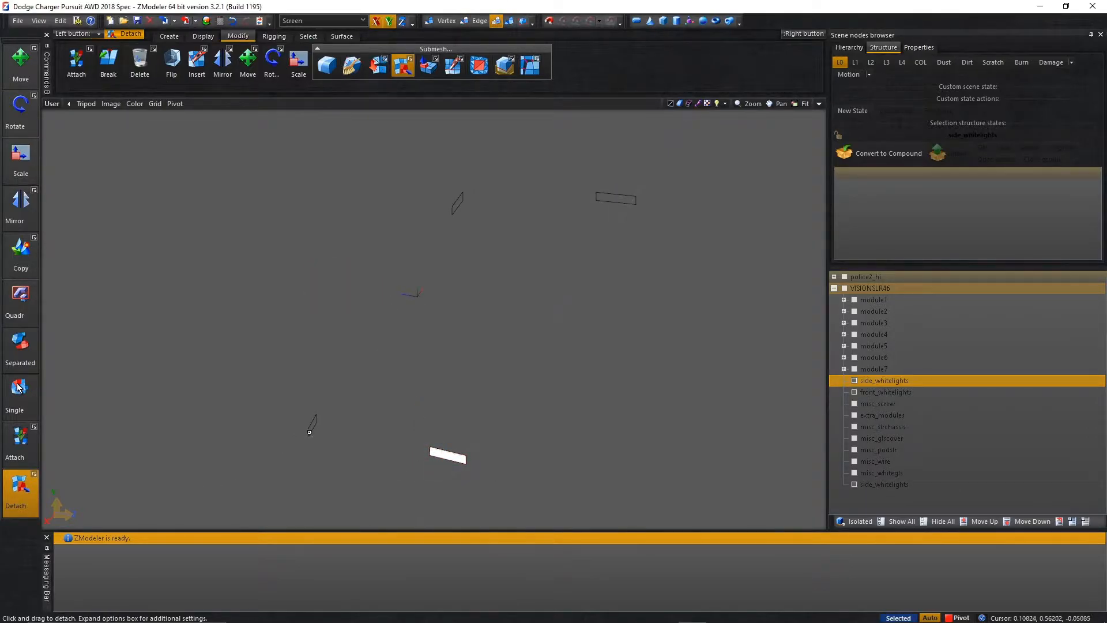
{"action": "left_click_drag", "start_coordinate": [240, 354], "coordinate": [356, 459], "text": "shift"}
{"action": "left_click", "coordinate": [313, 423]}
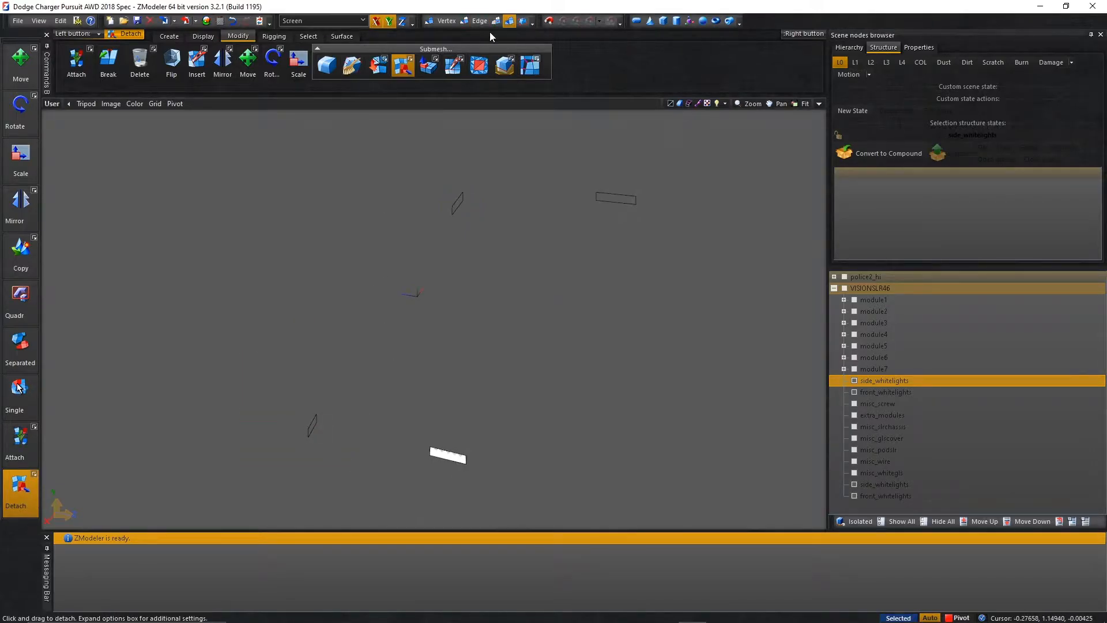
Select all four white light pieces and centre each one's local axes on its own geometry.
{"action": "left_click", "coordinate": [21, 63]}
{"action": "scroll", "coordinate": [303, 312], "scroll_direction": "down", "scroll_amount": 3}
{"action": "left_click_drag", "start_coordinate": [239, 430], "coordinate": [481, 227]}
{"action": "right_click", "coordinate": [538, 226]}
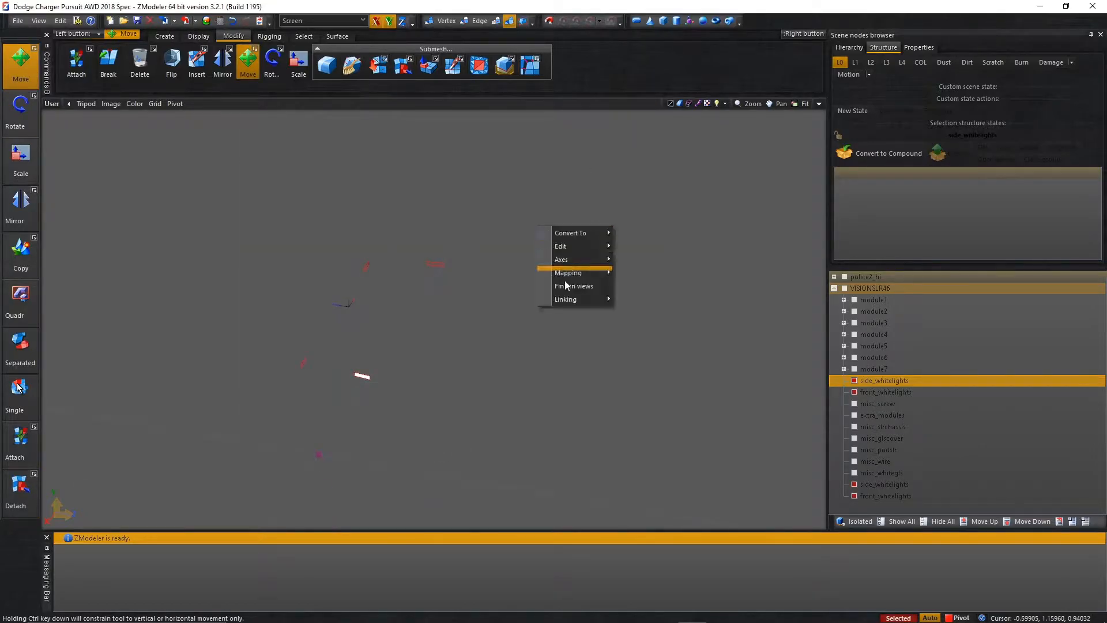
{"action": "mouse_move", "coordinate": [596, 262]}
{"action": "left_click", "coordinate": [652, 298]}
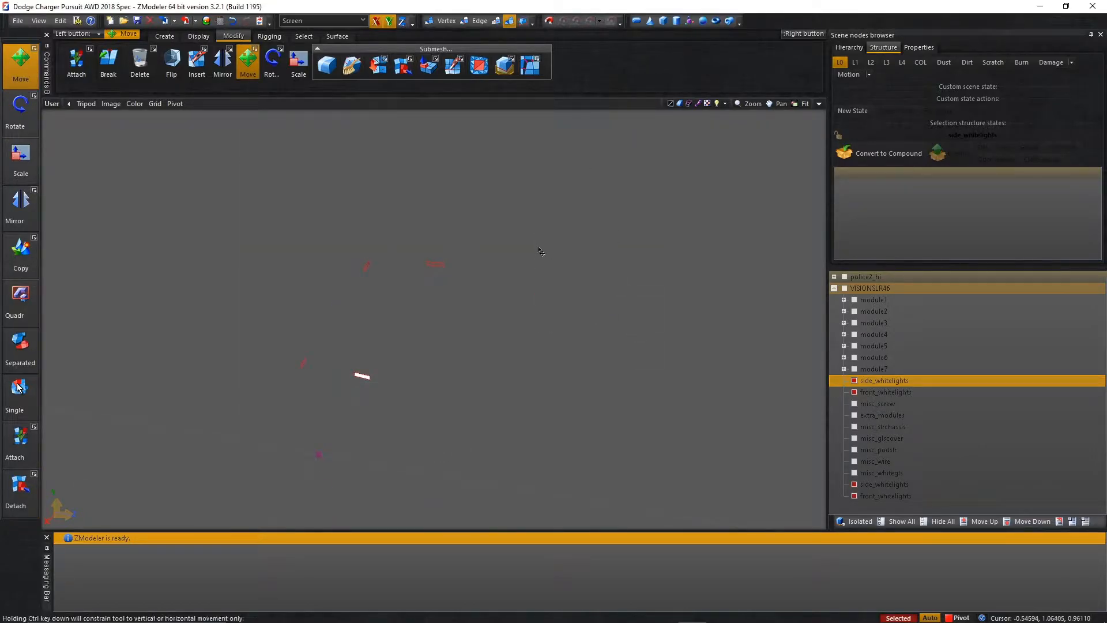
{"action": "right_click", "coordinate": [582, 257]}
{"action": "mouse_move", "coordinate": [605, 289]}
{"action": "left_click", "coordinate": [716, 317]}
{"action": "right_click", "coordinate": [631, 315]}
{"action": "mouse_move", "coordinate": [695, 348]}
{"action": "left_click", "coordinate": [749, 358]}
{"action": "right_click", "coordinate": [641, 314]}
{"action": "left_click", "coordinate": [753, 346]}
{"action": "right_click_drag", "start_coordinate": [618, 273], "coordinate": [712, 360]}
Duplicate the four selected white lights and convert one set to dummy nodes.
{"action": "scroll", "coordinate": [434, 358], "scroll_direction": "up", "scroll_amount": 2}
{"action": "scroll", "coordinate": [334, 378], "scroll_direction": "down", "scroll_amount": 3}
{"action": "left_click", "coordinate": [889, 428]}
{"action": "right_click_drag", "start_coordinate": [248, 407], "coordinate": [508, 244]}
{"action": "right_click", "coordinate": [484, 238]}
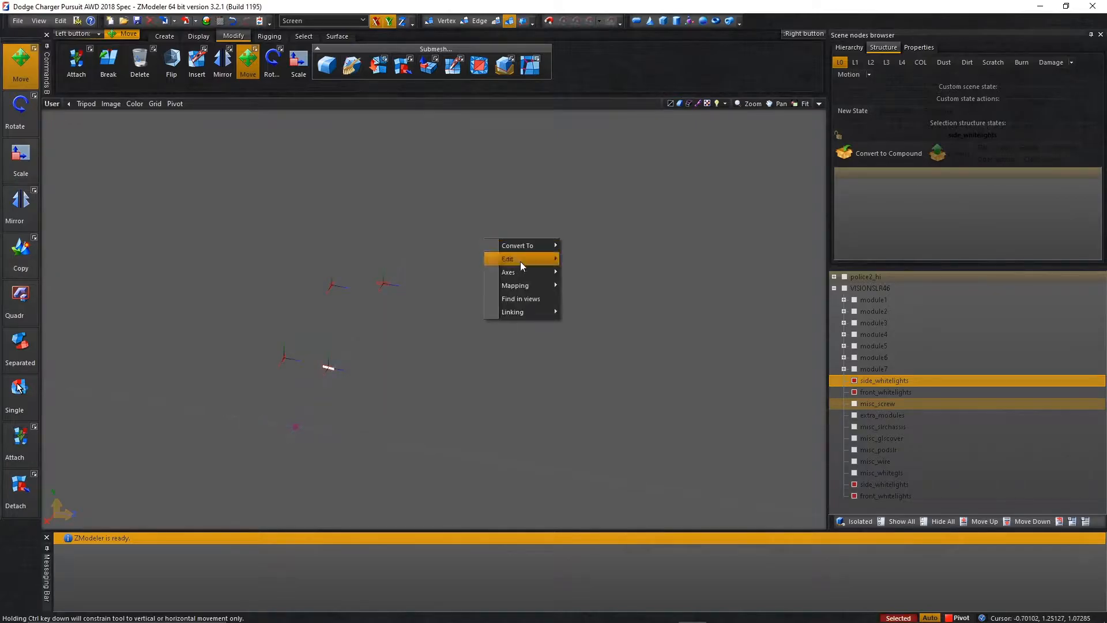
{"action": "left_click", "coordinate": [612, 264]}
{"action": "right_click", "coordinate": [461, 313]}
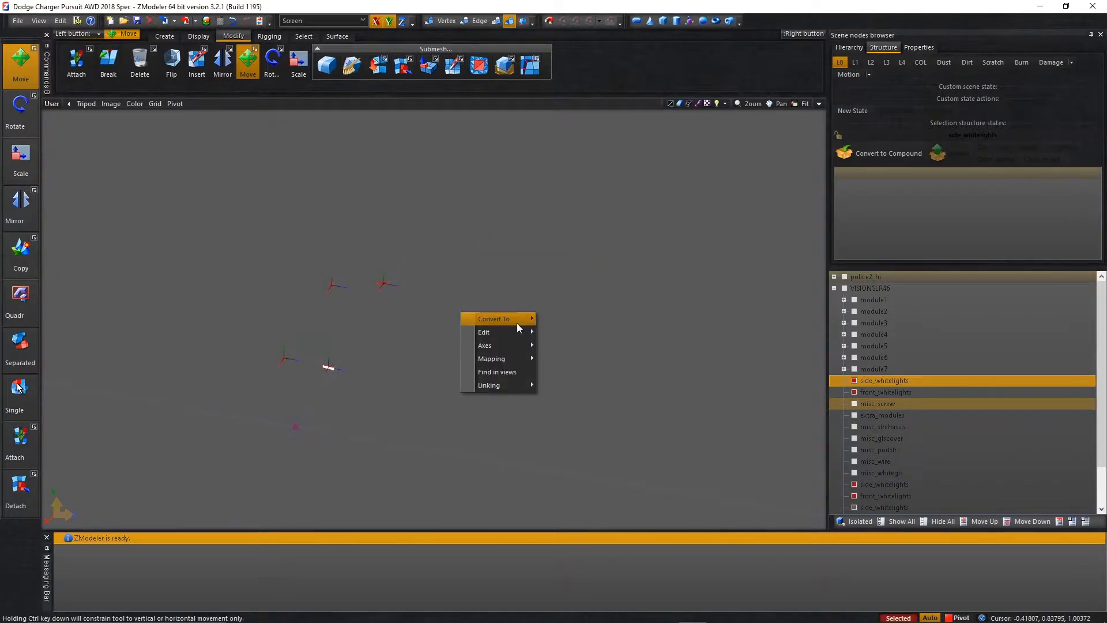
{"action": "left_click", "coordinate": [575, 318]}
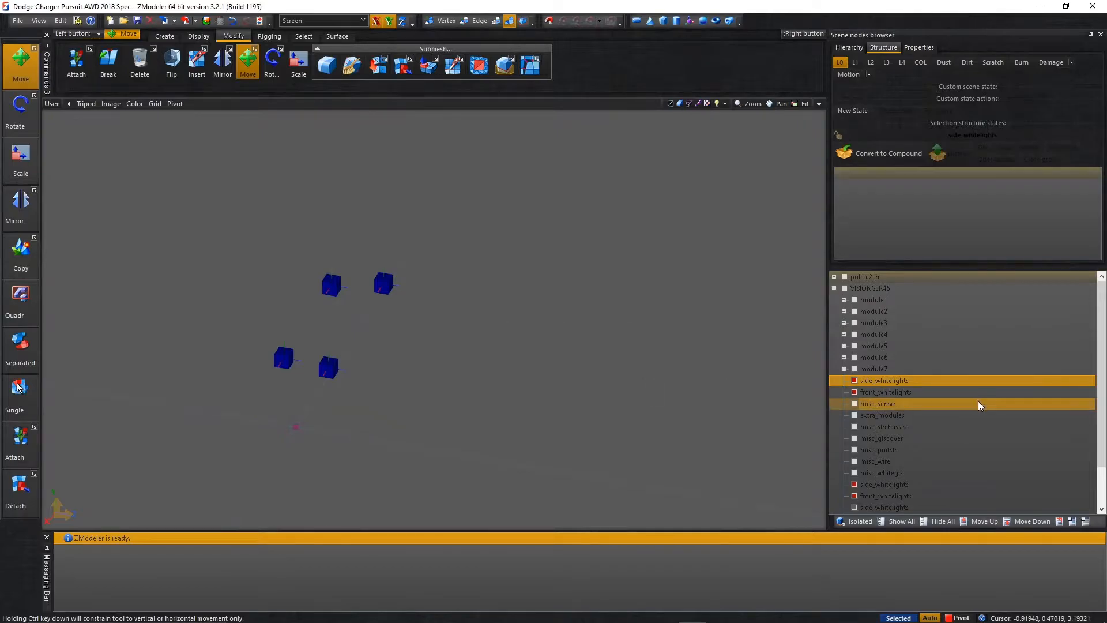
Move the original side_whitelights and front_whitelights below misc_whitegls beside their detached pieces, and hide all four meshes.
{"action": "scroll", "coordinate": [952, 427], "scroll_direction": "down", "scroll_amount": 2}
{"action": "left_click", "coordinate": [854, 449]}
{"action": "left_click", "coordinate": [854, 438]}
{"action": "left_click", "coordinate": [855, 345]}
{"action": "left_click", "coordinate": [854, 334]}
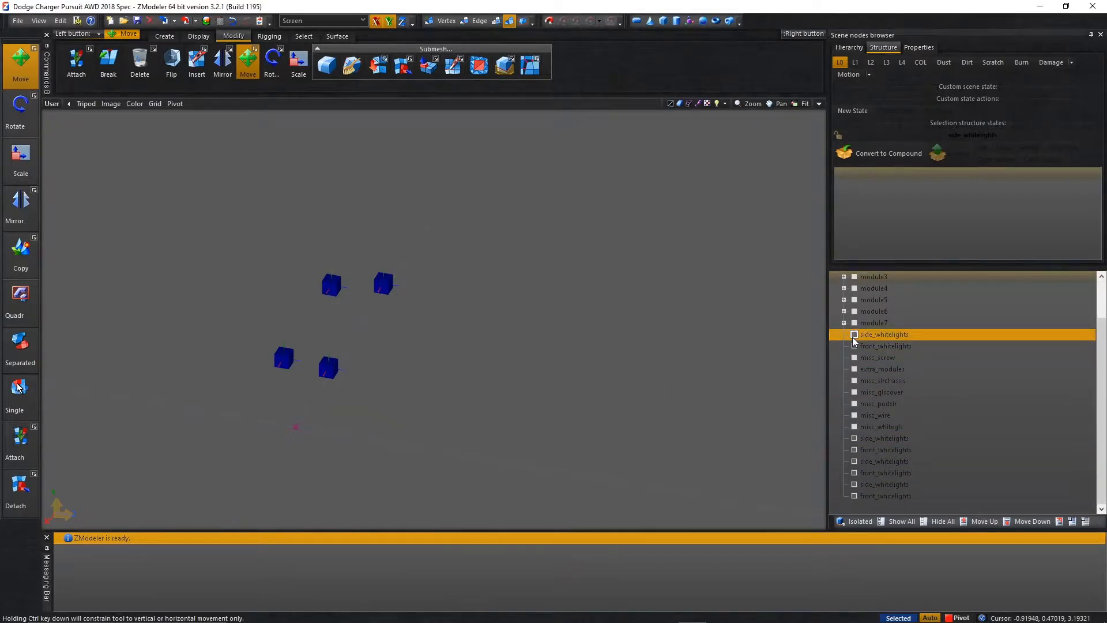
{"action": "left_click", "coordinate": [885, 346], "text": "ctrl"}
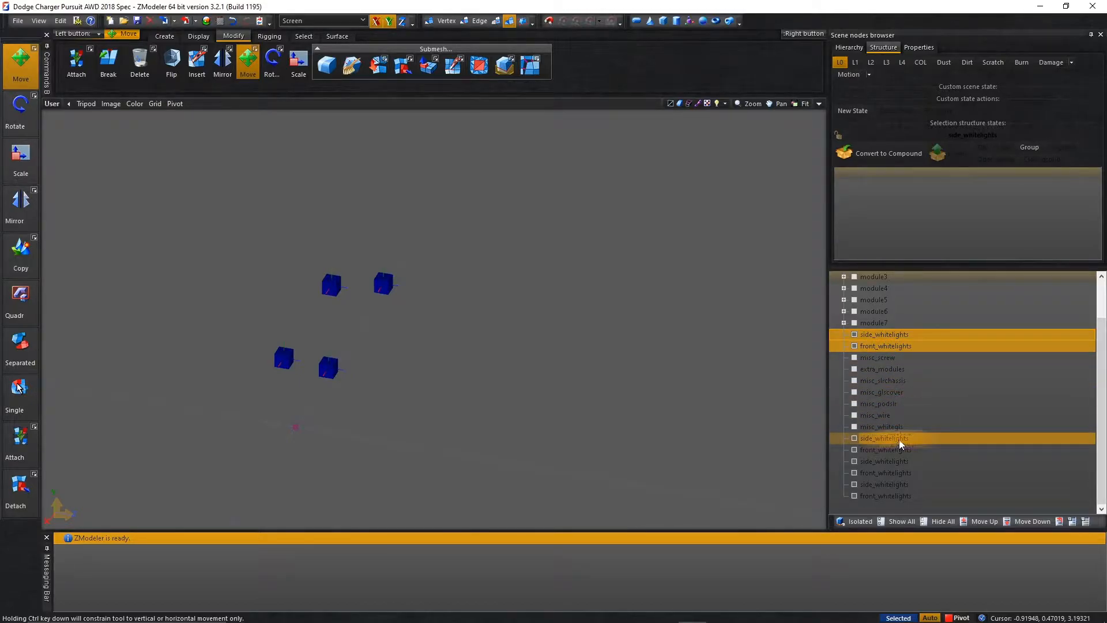
{"action": "left_click_drag", "start_coordinate": [899, 437], "coordinate": [899, 434]}
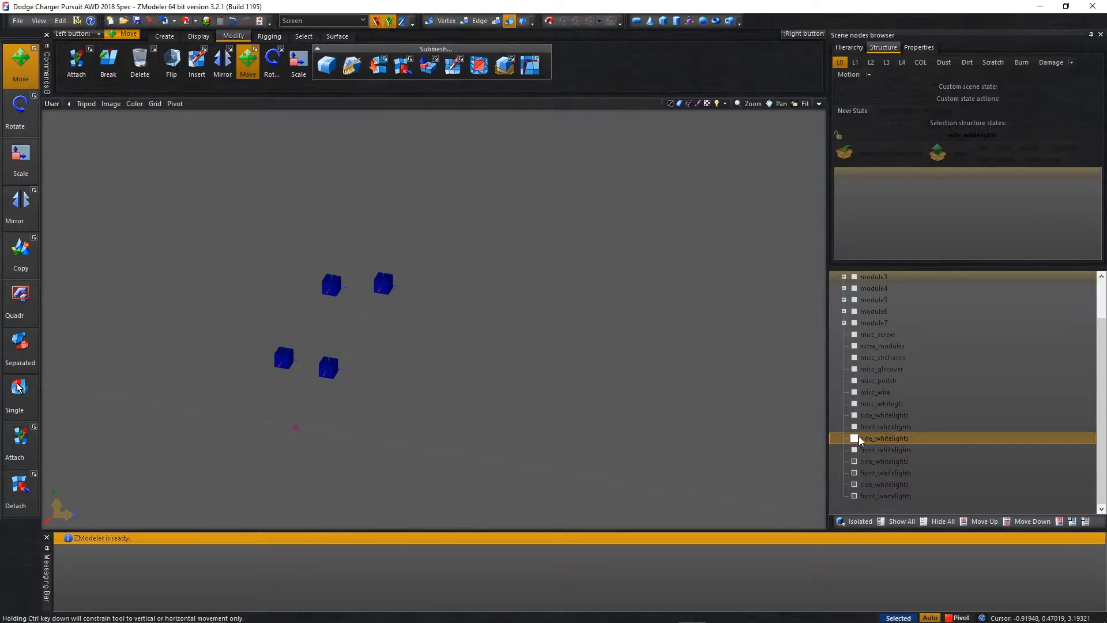
Toggle the last four side_whitelights and front_whitelights nodes off and on to check which dummies they control.
{"action": "left_click", "coordinate": [856, 461]}
{"action": "left_click", "coordinate": [856, 473]}
{"action": "left_click", "coordinate": [856, 485]}
{"action": "left_click", "coordinate": [856, 497]}
{"action": "left_click", "coordinate": [856, 485]}
{"action": "left_click", "coordinate": [856, 496]}
{"action": "left_click", "coordinate": [854, 473]}
{"action": "left_click", "coordinate": [854, 460]}
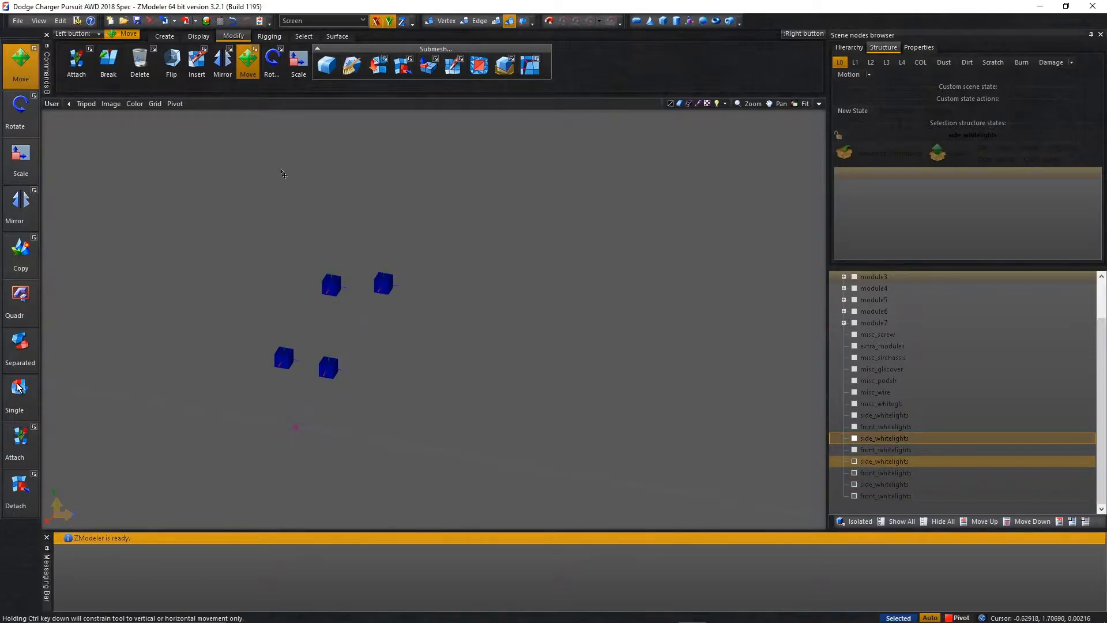
In the top view, rotate the side_whitelights dummy at the left end about the world Y axis so its blue axis faces inward.
{"action": "left_click", "coordinate": [810, 105]}
{"action": "left_click", "coordinate": [818, 105]}
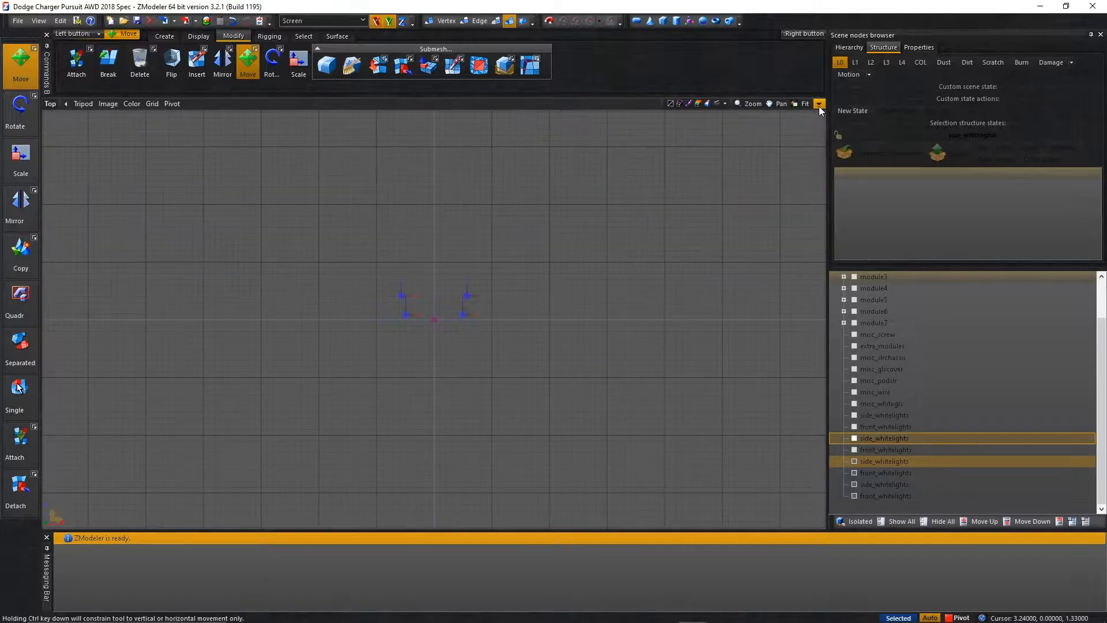
{"action": "scroll", "coordinate": [385, 291], "scroll_direction": "up", "scroll_amount": 4}
{"action": "scroll", "coordinate": [385, 291], "scroll_direction": "up", "scroll_amount": 2}
{"action": "left_click_drag", "start_coordinate": [357, 229], "coordinate": [456, 322]}
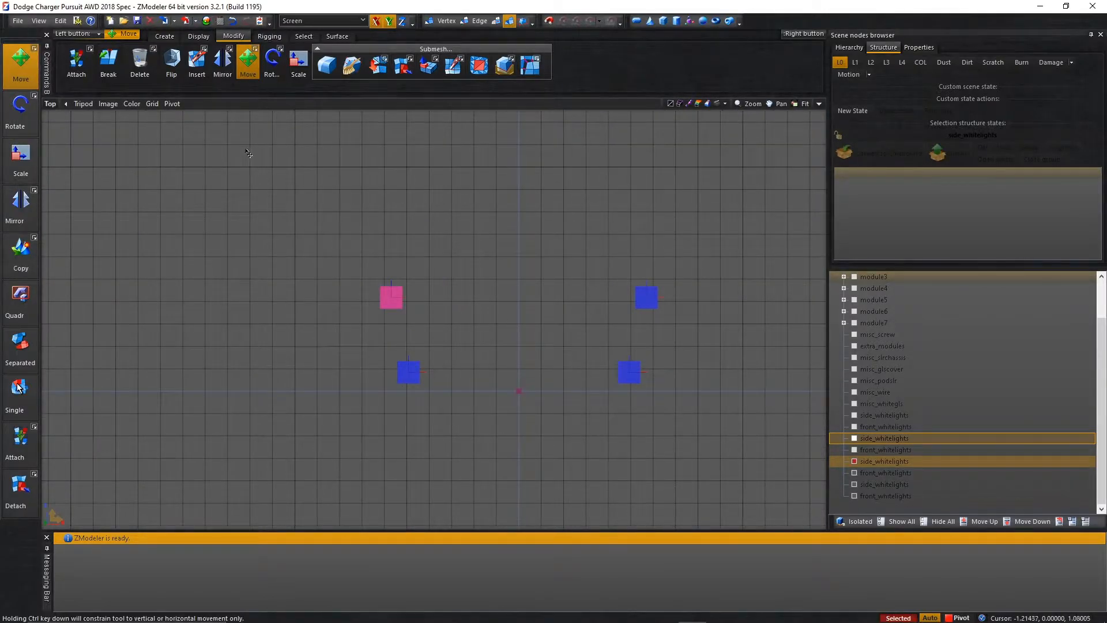
{"action": "left_click", "coordinate": [272, 58]}
{"action": "left_click", "coordinate": [351, 24]}
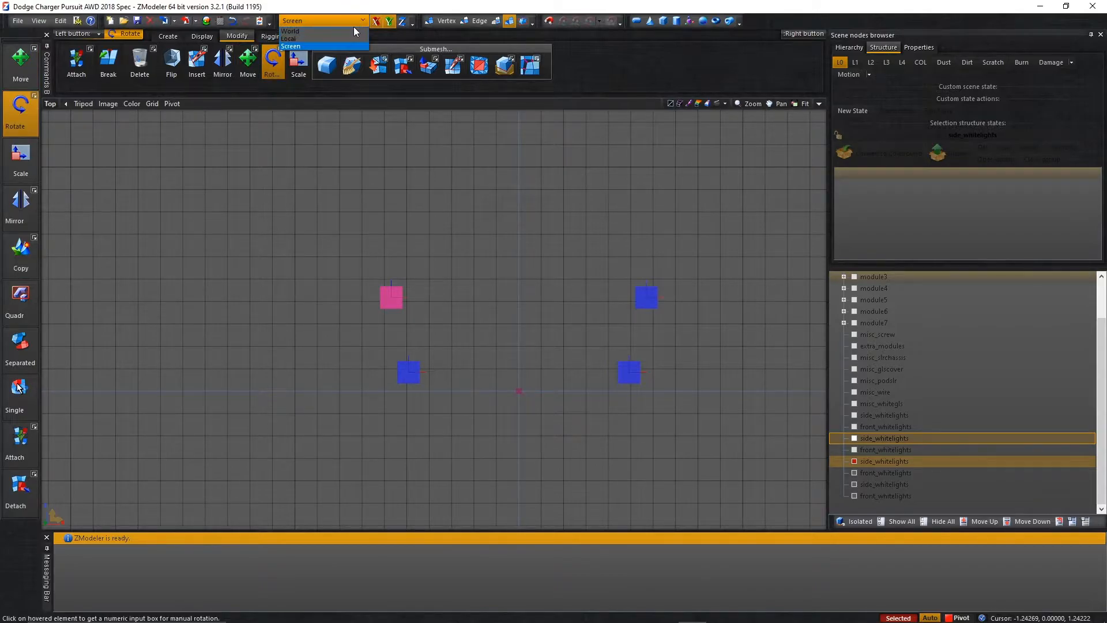
{"action": "left_click", "coordinate": [355, 32]}
{"action": "left_click", "coordinate": [389, 21]}
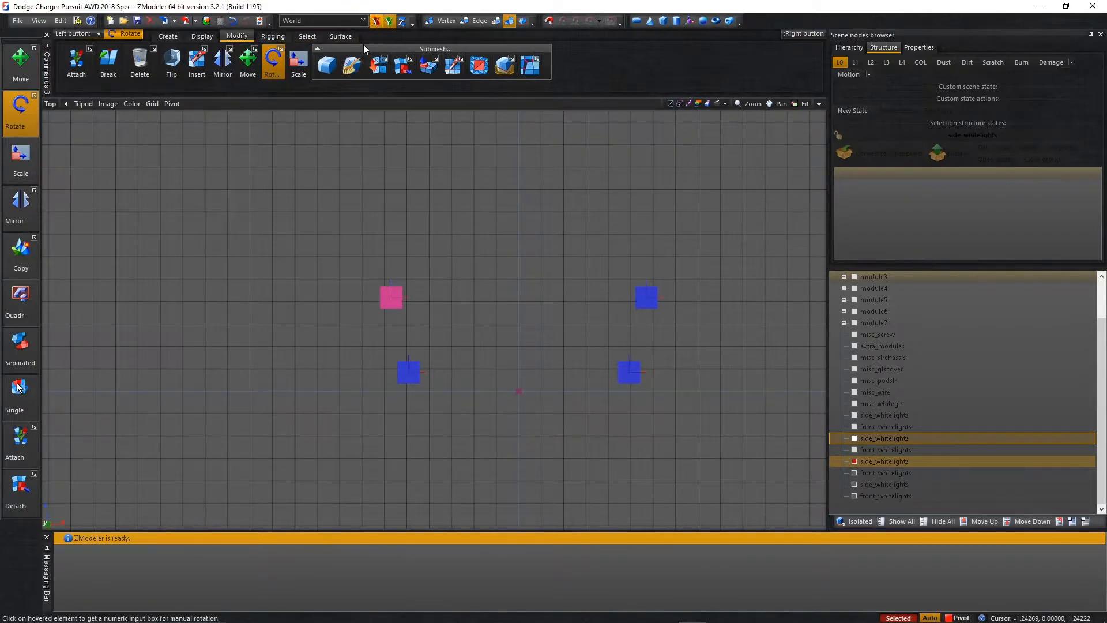
{"action": "left_click", "coordinate": [391, 297]}
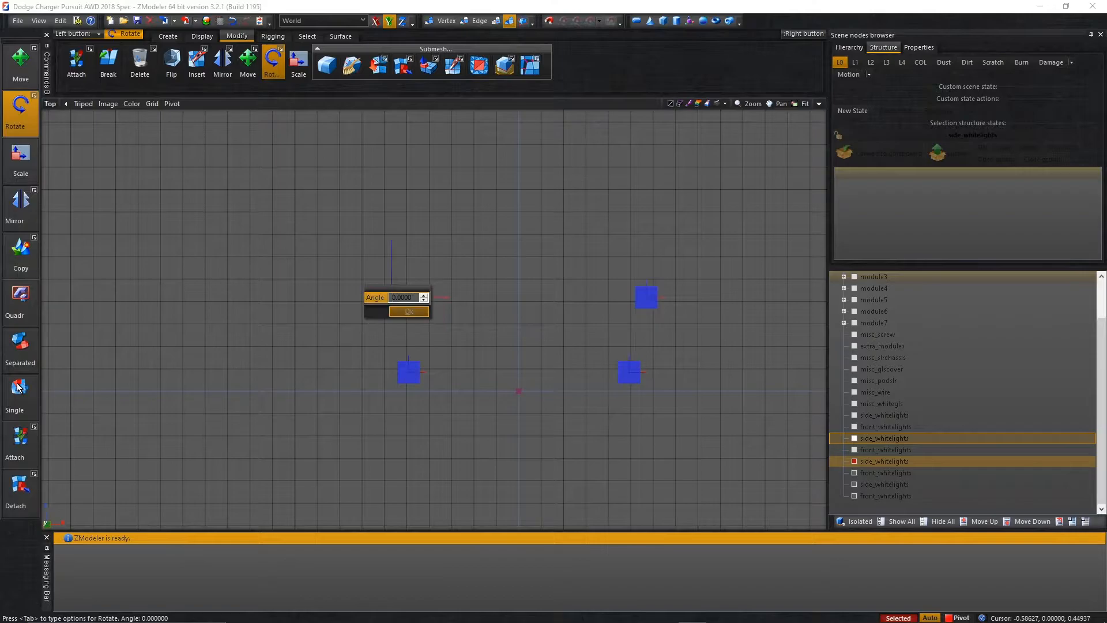
{"action": "left_click", "coordinate": [409, 311]}
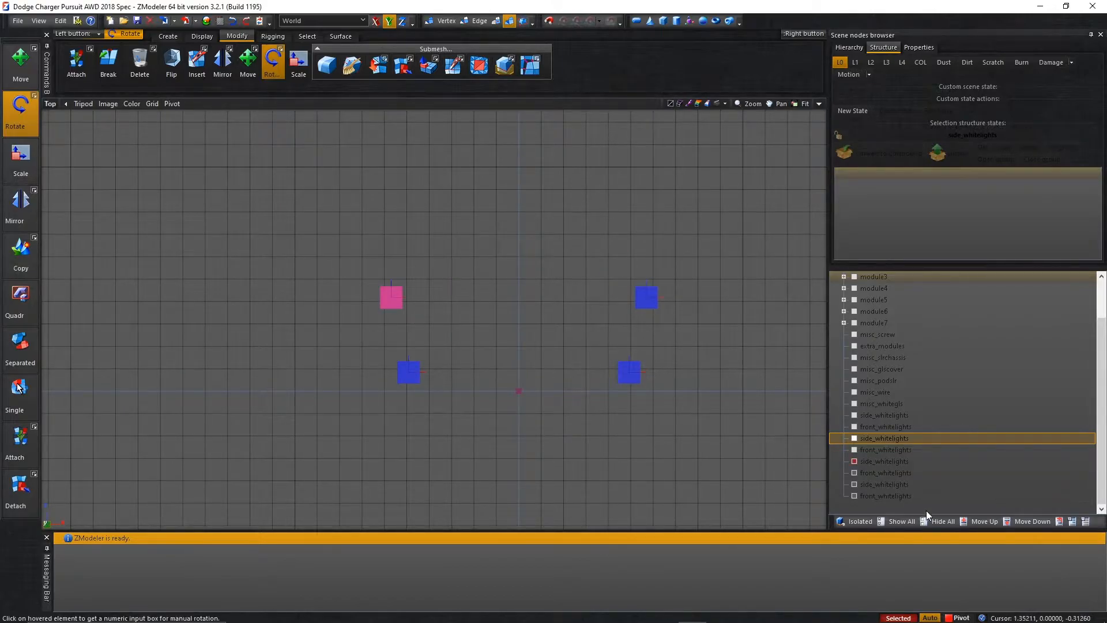
{"action": "left_click", "coordinate": [398, 305]}
{"action": "left_click", "coordinate": [407, 315]}
Rotate the side_whitelights dummy at the right end about the world Y axis so its blue axis faces inward.
{"action": "left_click_drag", "start_coordinate": [565, 229], "coordinate": [711, 336]}
{"action": "left_click", "coordinate": [651, 301]}
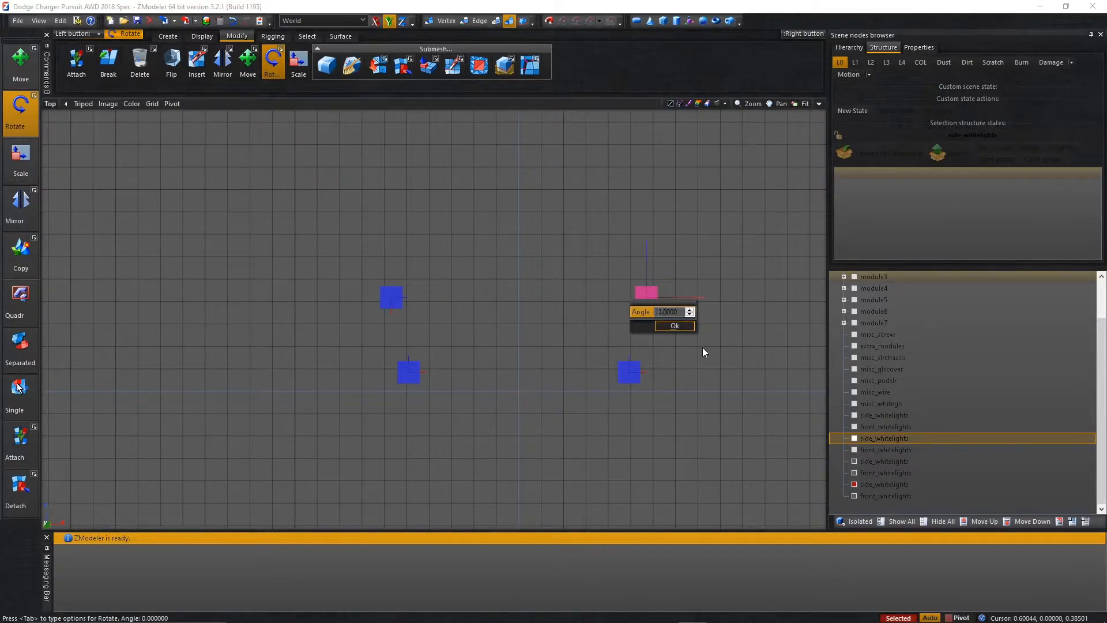
{"action": "left_click", "coordinate": [673, 326]}
Switch back to the Move tool with the Screen axis system.
{"action": "scroll", "coordinate": [654, 375], "scroll_direction": "down", "scroll_amount": 5}
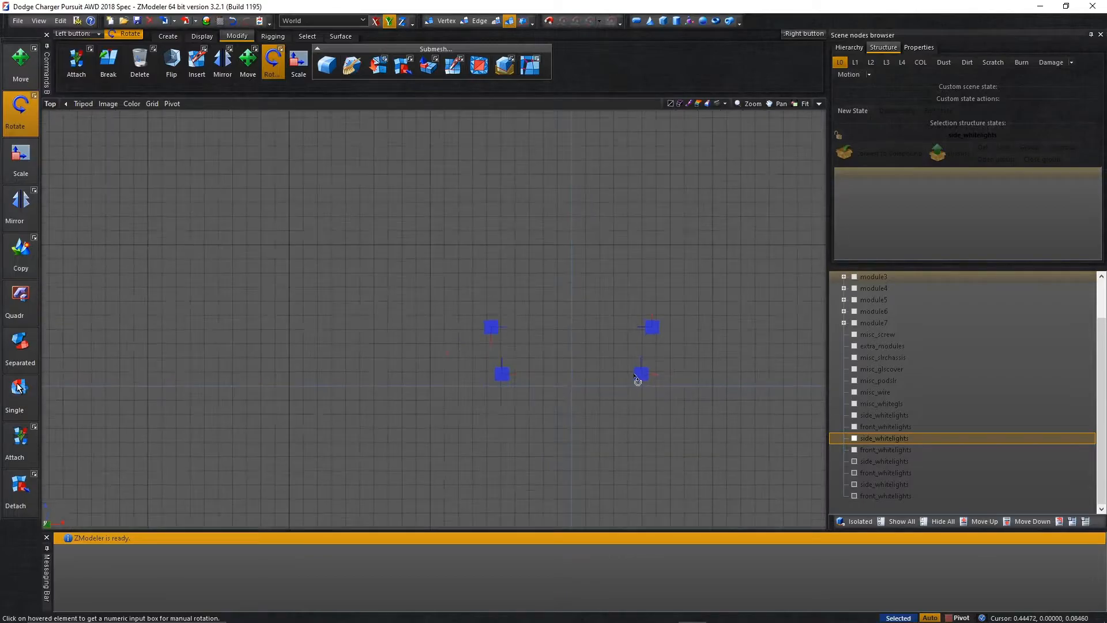
{"action": "left_click", "coordinate": [265, 53]}
{"action": "left_click", "coordinate": [360, 20]}
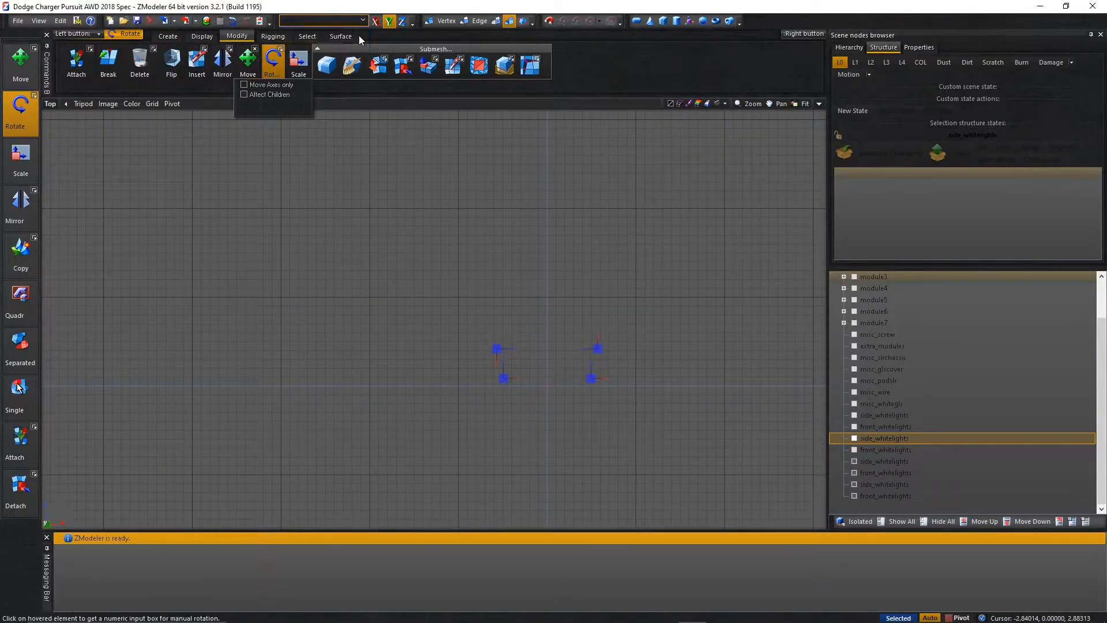
{"action": "left_click", "coordinate": [323, 46]}
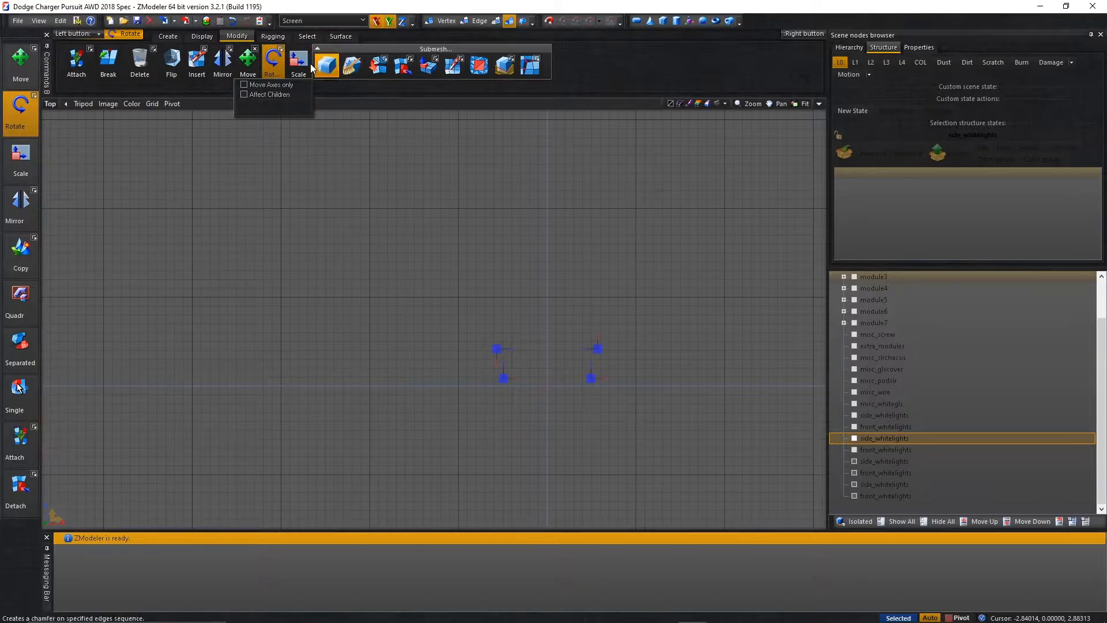
{"action": "left_click", "coordinate": [249, 59]}
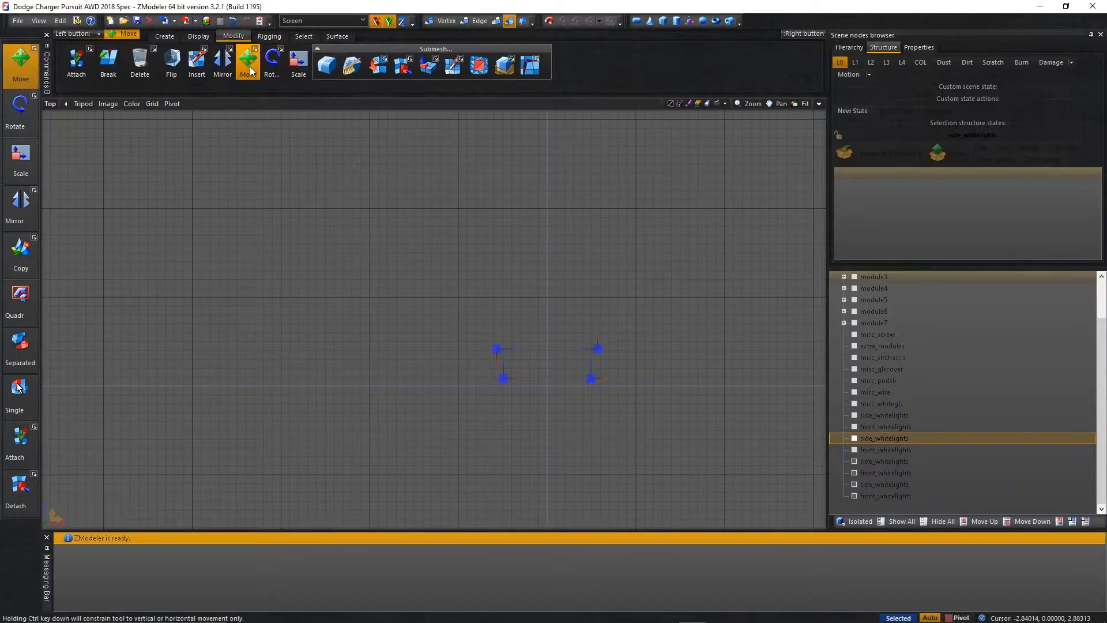
{"action": "left_click", "coordinate": [958, 617]}
{"action": "scroll", "coordinate": [680, 445], "scroll_direction": "up", "scroll_amount": 3}
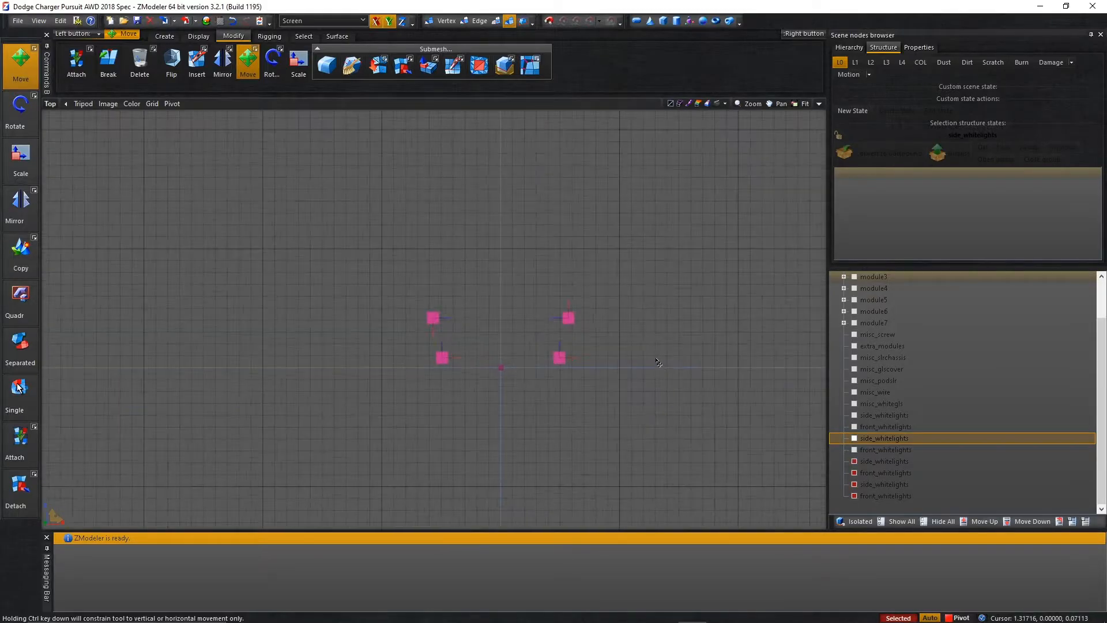
Hide the four white light dummies and show the four side_whitelights and front_whitelights meshes.
{"action": "left_click", "coordinate": [854, 461]}
{"action": "left_click", "coordinate": [854, 473]}
{"action": "left_click", "coordinate": [855, 484]}
{"action": "left_click", "coordinate": [854, 496]}
{"action": "left_click", "coordinate": [854, 438]}
{"action": "left_click", "coordinate": [854, 427]}
{"action": "left_click", "coordinate": [854, 415]}
{"action": "left_click", "coordinate": [854, 450]}
Make each white light mesh a child of its matching side_whitelights or front_whitelights dummy and expand all four dummies in the node tree.
{"action": "left_click", "coordinate": [854, 461]}
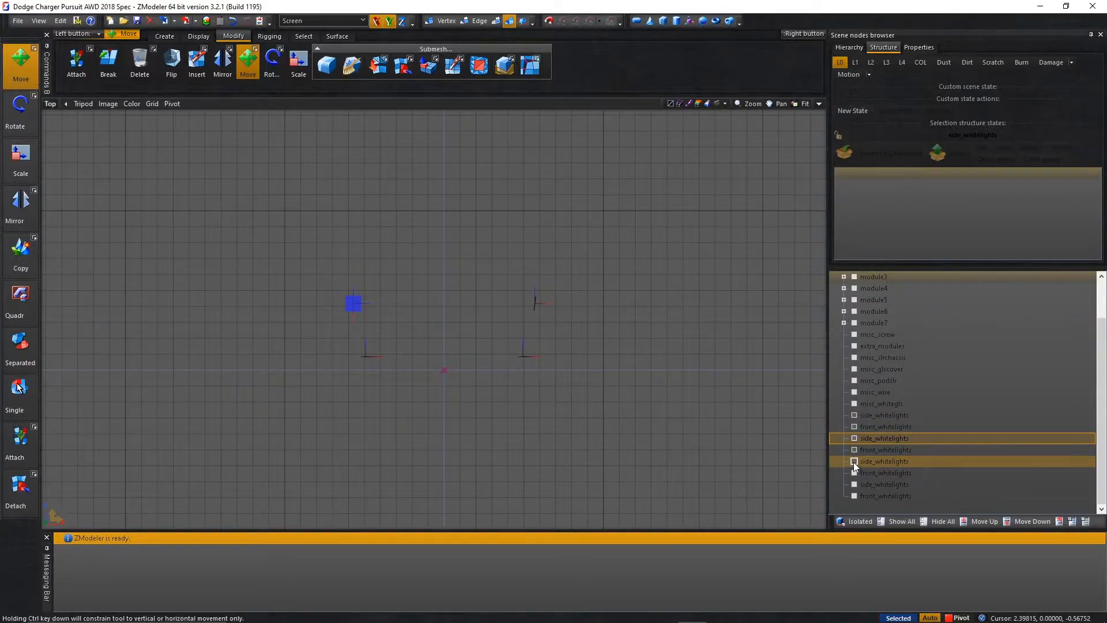
{"action": "left_click", "coordinate": [853, 462]}
{"action": "left_click", "coordinate": [853, 415]}
{"action": "left_click", "coordinate": [853, 414]}
{"action": "left_click_drag", "start_coordinate": [862, 415], "coordinate": [872, 462]}
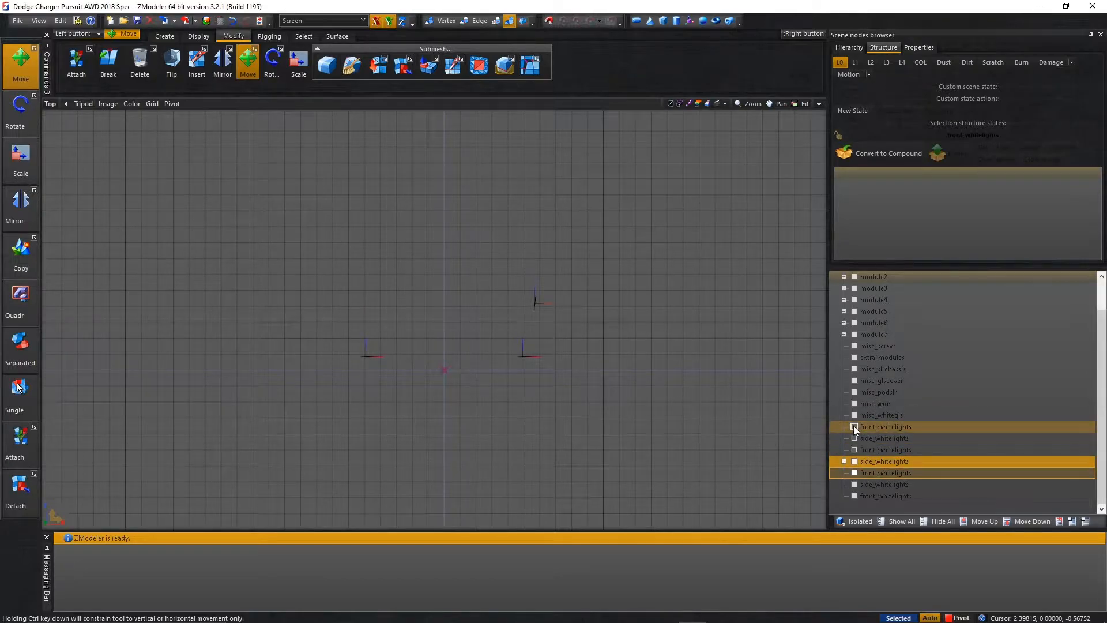
{"action": "left_click", "coordinate": [854, 473]}
{"action": "left_click", "coordinate": [854, 473]}
{"action": "left_click", "coordinate": [870, 427]}
{"action": "left_click_drag", "start_coordinate": [870, 427], "coordinate": [873, 498]}
{"action": "left_click", "coordinate": [847, 497]}
{"action": "left_click", "coordinate": [846, 486]}
{"action": "left_click", "coordinate": [846, 474]}
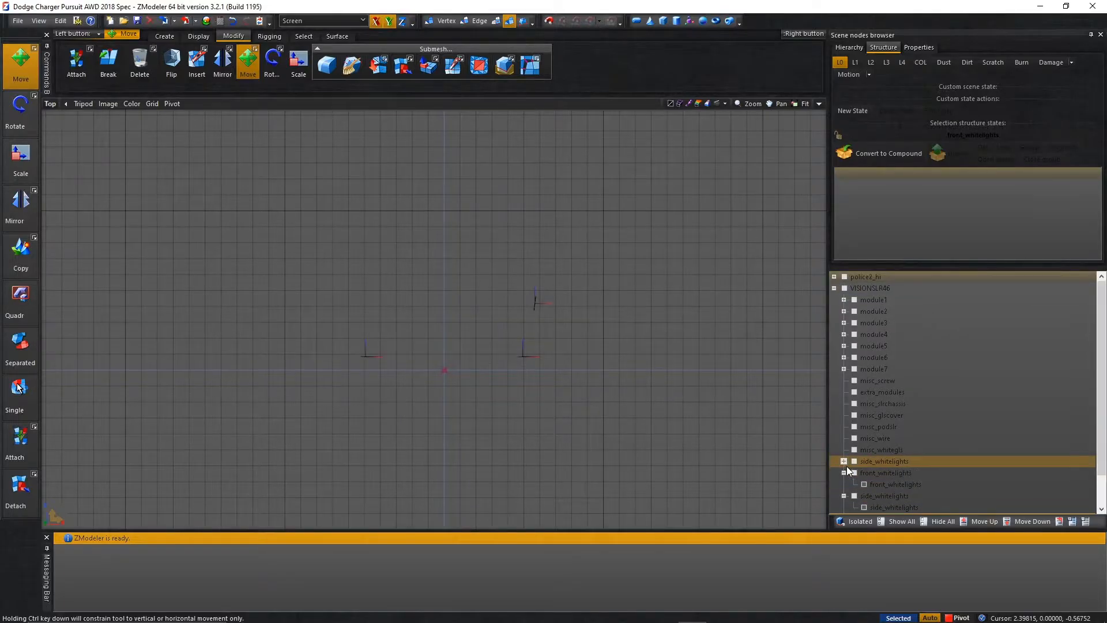
{"action": "left_click", "coordinate": [846, 463]}
Select the four child light meshes and align their local axes with their parent dummies.
{"action": "scroll", "coordinate": [741, 412], "scroll_direction": "down", "scroll_amount": 3}
{"action": "left_click_drag", "start_coordinate": [697, 470], "coordinate": [286, 199], "text": "shift"}
{"action": "right_click", "coordinate": [393, 260]}
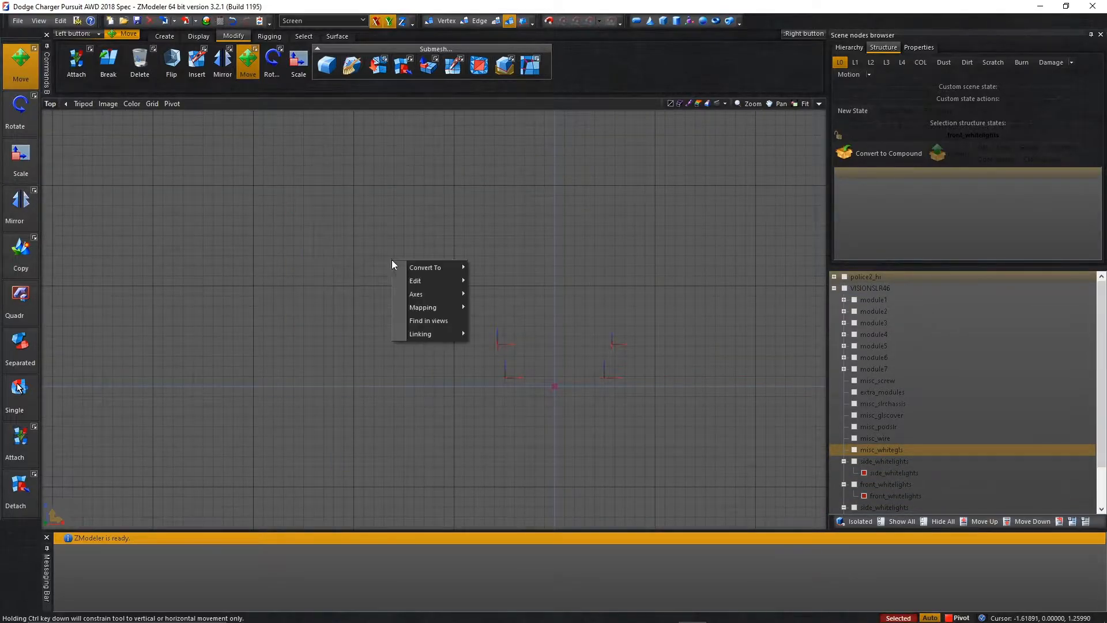
{"action": "mouse_move", "coordinate": [431, 294]}
{"action": "left_click", "coordinate": [503, 323]}
{"action": "scroll", "coordinate": [519, 400], "scroll_direction": "up", "scroll_amount": 3}
{"action": "key", "text": "space"}
Rename the first side_whitelights dummy as extralight_1 and the first front_whitelights dummy as extralight_2.
{"action": "scroll", "coordinate": [326, 383], "scroll_direction": "down", "scroll_amount": 4}
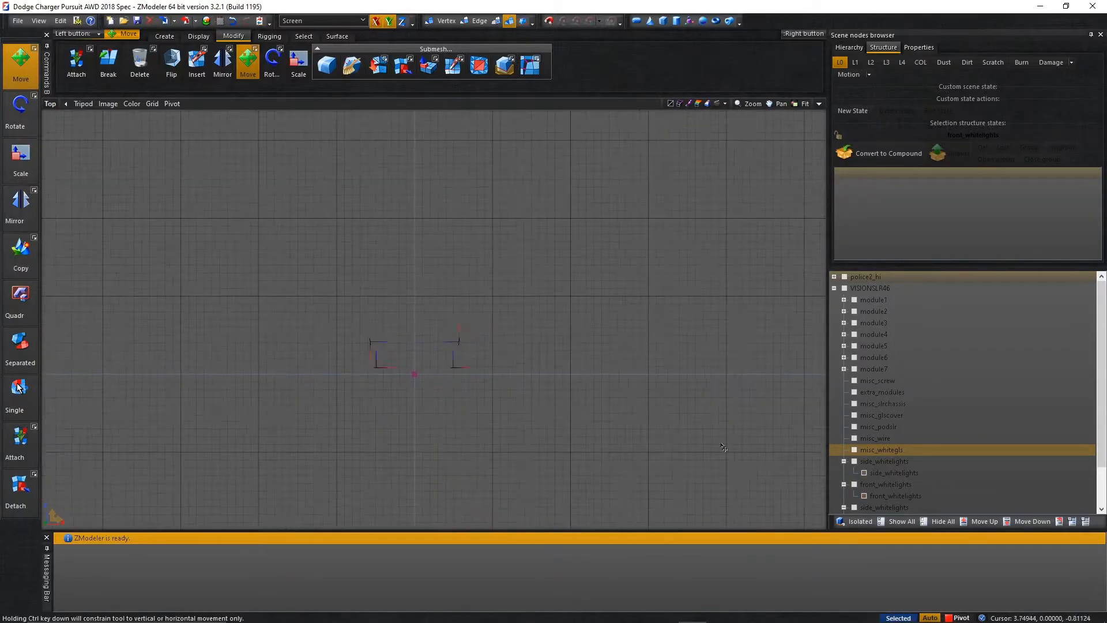
{"action": "scroll", "coordinate": [895, 439], "scroll_direction": "down", "scroll_amount": 2}
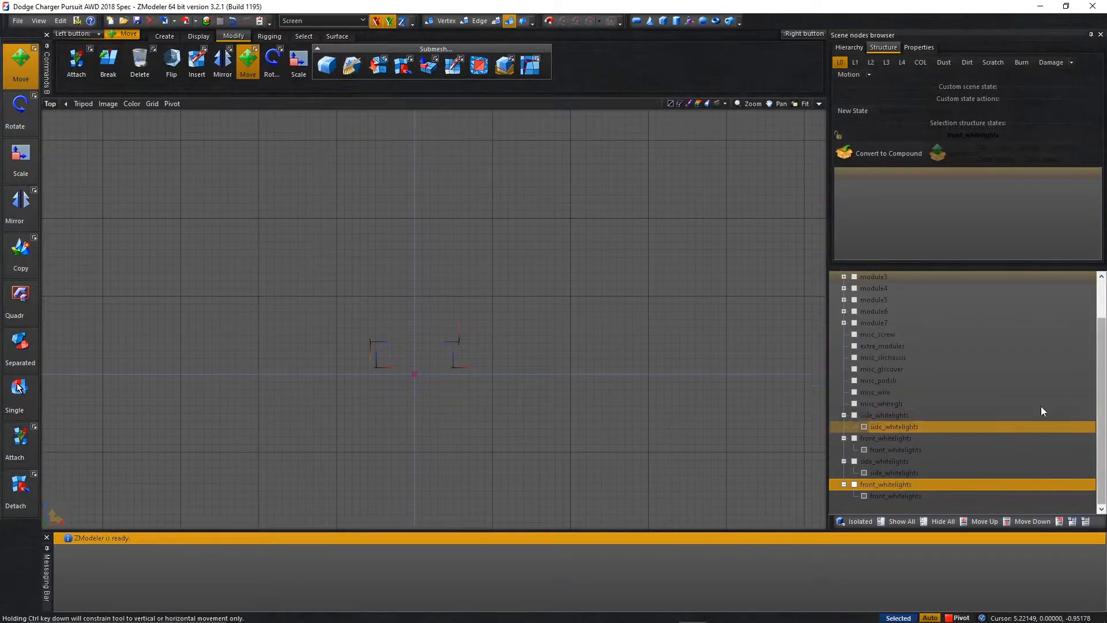
{"action": "left_click", "coordinate": [977, 418]}
{"action": "left_click", "coordinate": [977, 418]}
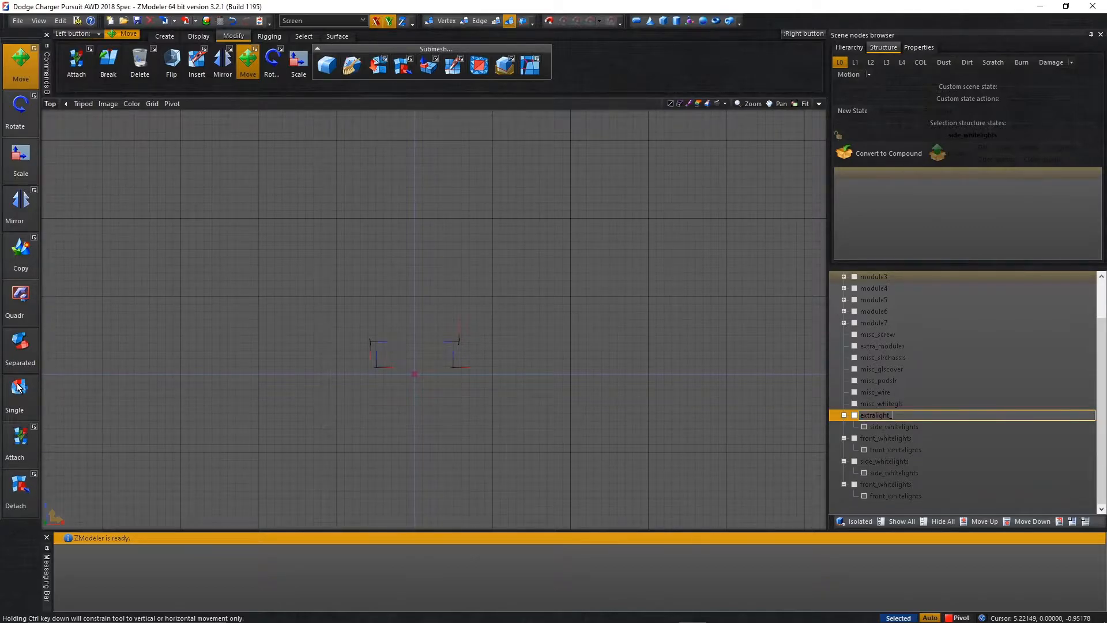
{"action": "left_click", "coordinate": [901, 438]}
{"action": "left_click", "coordinate": [901, 437]}
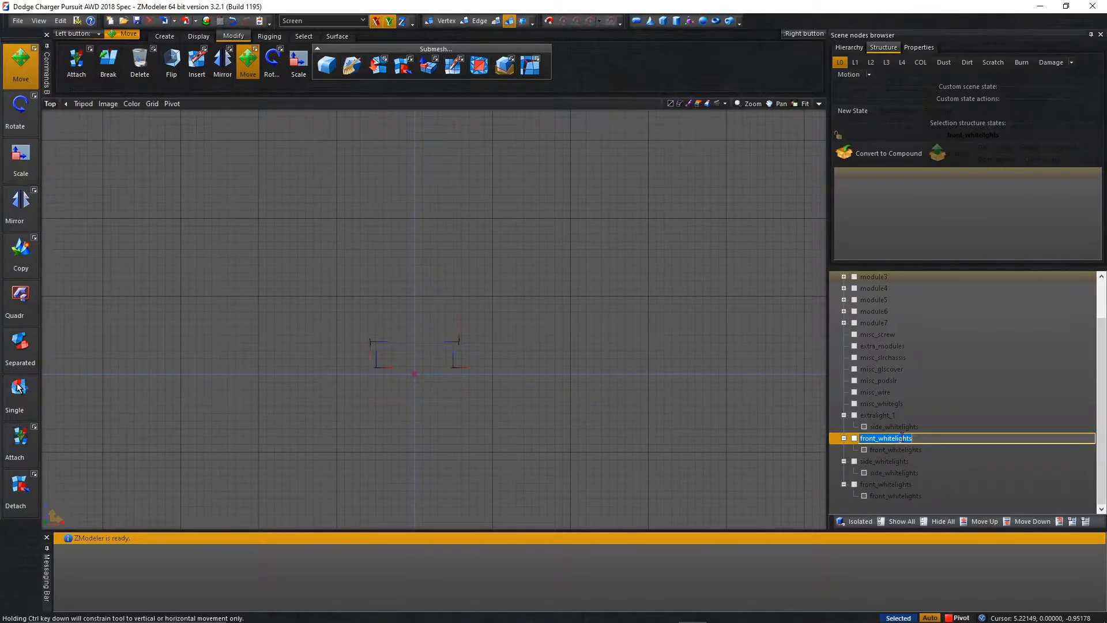
Rename the remaining side_whitelights dummy as extralight_3 and the remaining front_whitelights dummy as extralight_4.
{"action": "left_click", "coordinate": [902, 462]}
{"action": "left_click", "coordinate": [902, 461]}
{"action": "type", "text": "extralight_3"}
{"action": "left_click", "coordinate": [907, 484]}
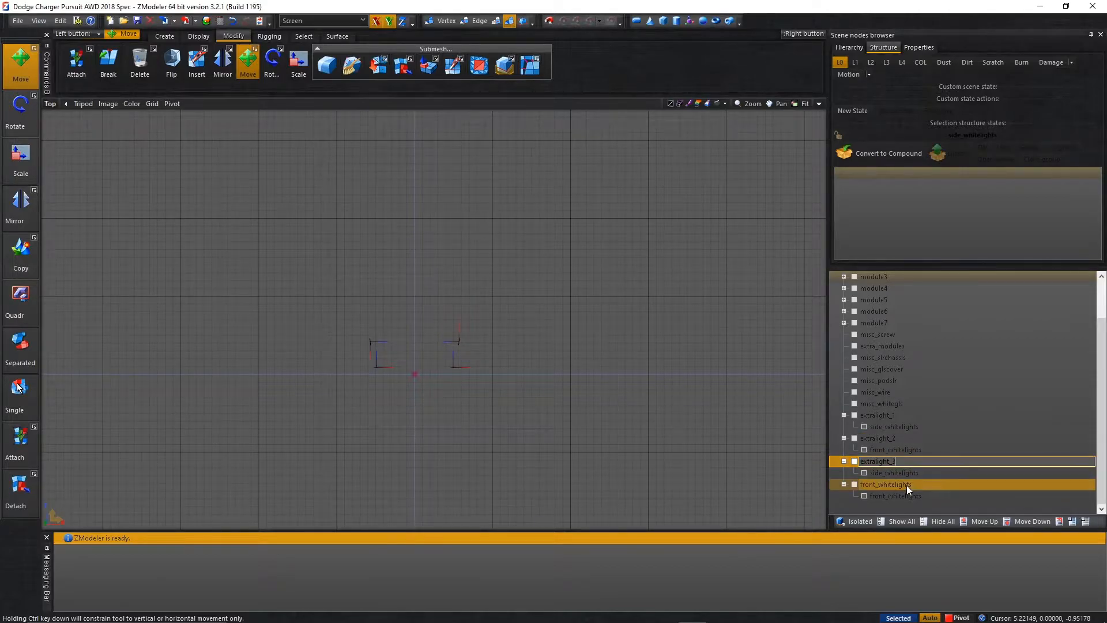
{"action": "left_click", "coordinate": [906, 483]}
{"action": "type", "text": "extralight_"}
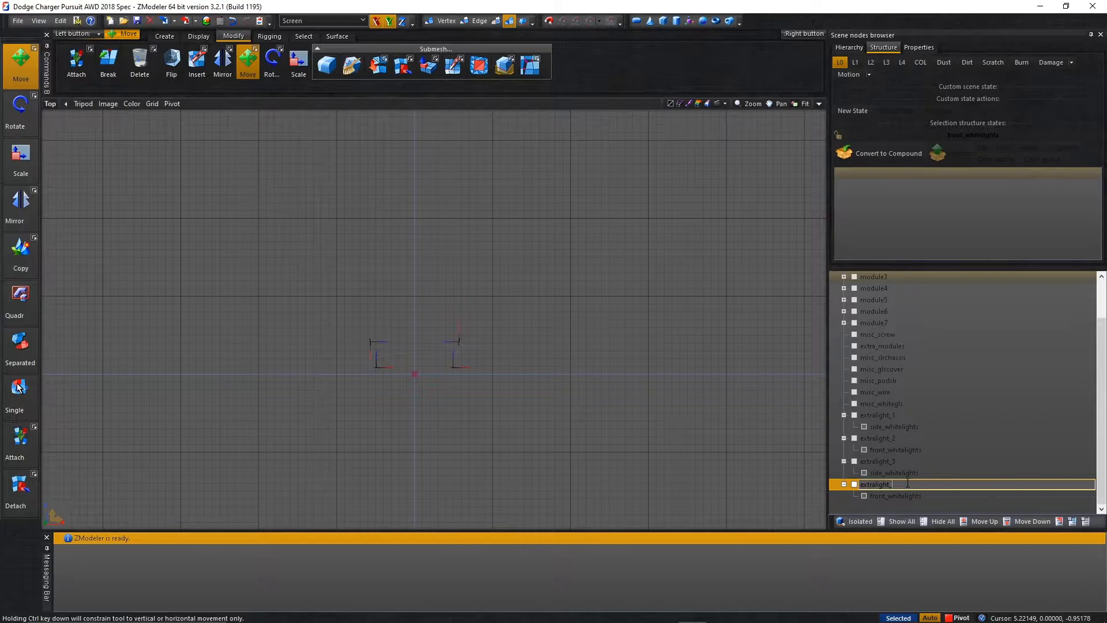
{"action": "type", "text": "4"}
{"action": "key", "text": "Return"}
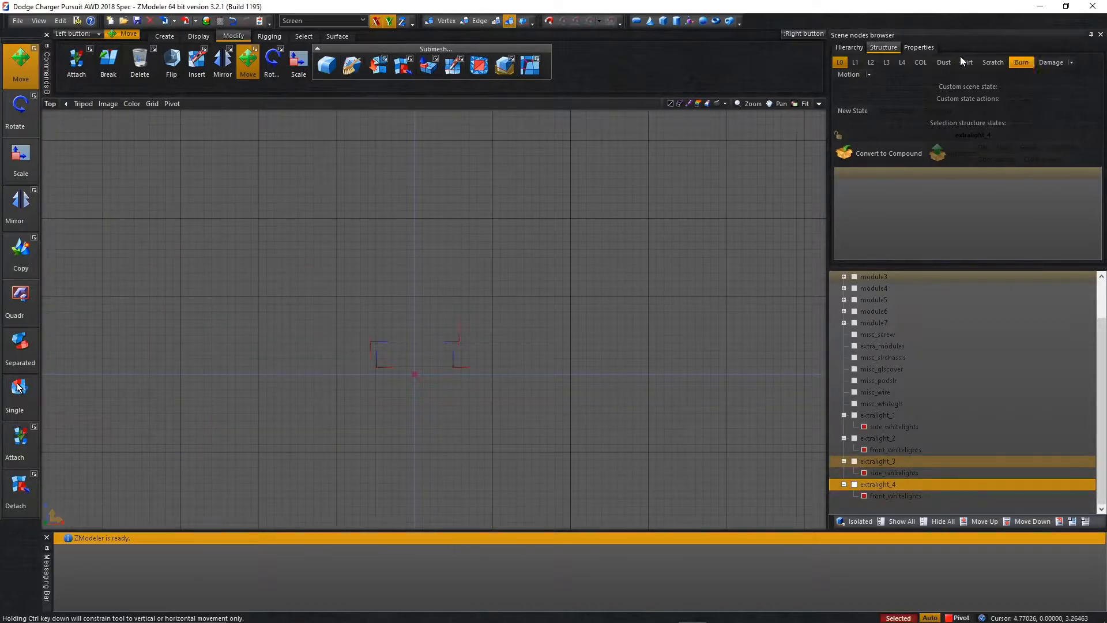
Set the external state ID of the four selected white light meshes to 14.
{"action": "left_click", "coordinate": [919, 47]}
{"action": "left_click", "coordinate": [850, 111]}
{"action": "left_click", "coordinate": [954, 121]}
{"action": "key", "text": "Return"}
{"action": "left_click", "coordinate": [1027, 230]}
Select all vertices of the four white light meshes and set their external state ID to 14.
{"action": "left_click", "coordinate": [445, 20]}
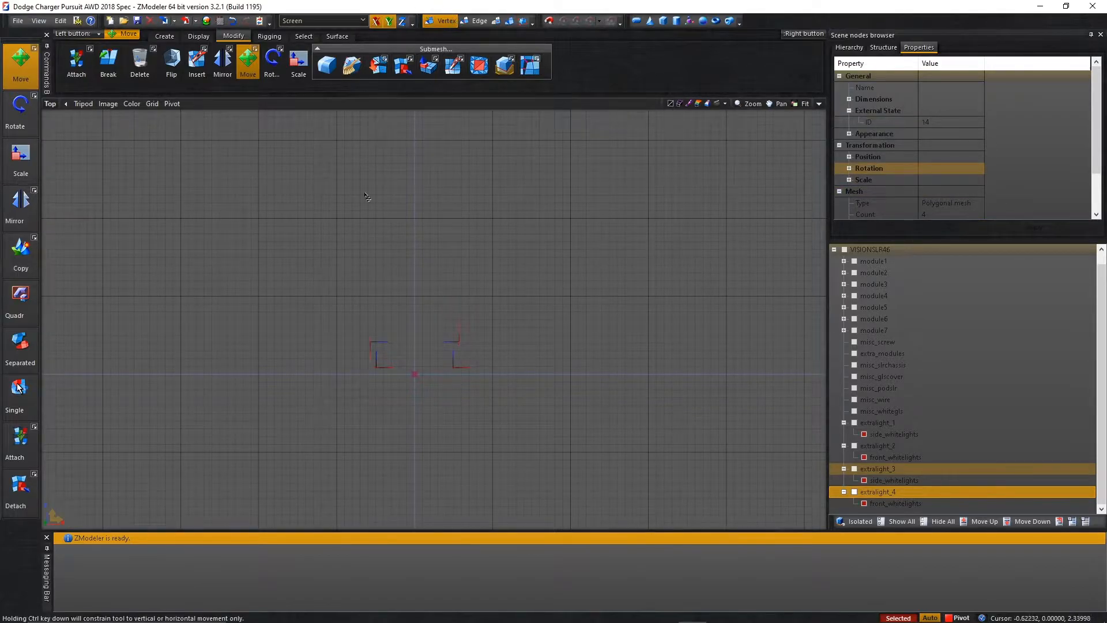
{"action": "left_click_drag", "start_coordinate": [300, 203], "coordinate": [628, 497]}
{"action": "left_click", "coordinate": [928, 123]}
{"action": "type", "text": "14"}
{"action": "key", "text": "Return"}
{"action": "left_click", "coordinate": [1025, 231]}
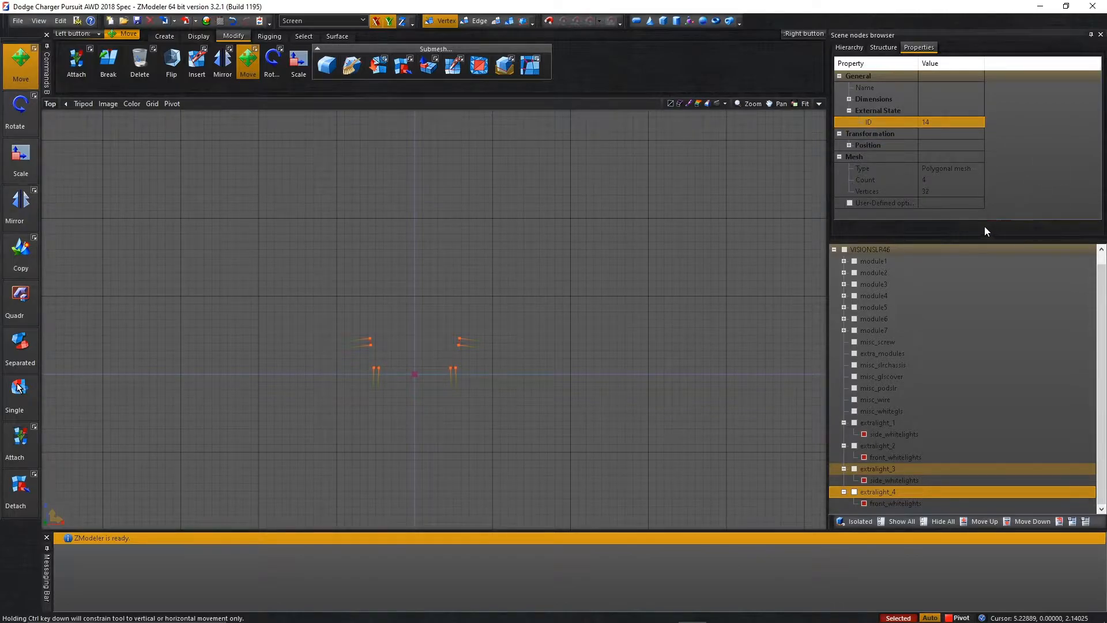
Select all polygons of the four white light meshes and set their external state ID to 14.
{"action": "left_click", "coordinate": [477, 20]}
{"action": "left_click_drag", "start_coordinate": [279, 246], "coordinate": [616, 529]}
{"action": "left_click", "coordinate": [500, 23]}
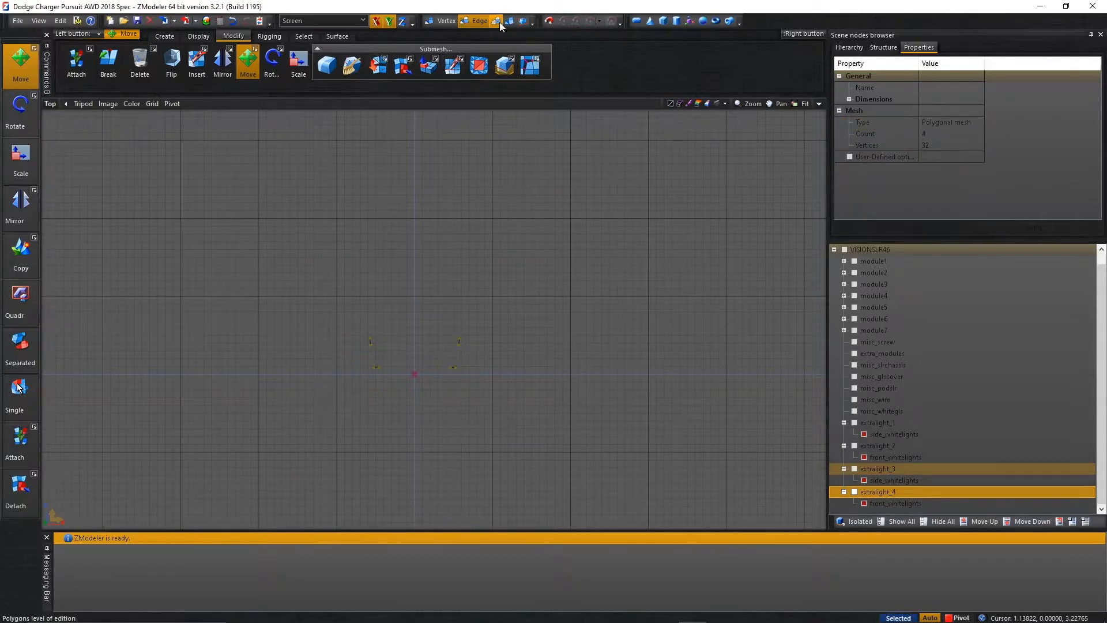
{"action": "left_click_drag", "start_coordinate": [322, 267], "coordinate": [528, 415]}
{"action": "left_click", "coordinate": [965, 122]}
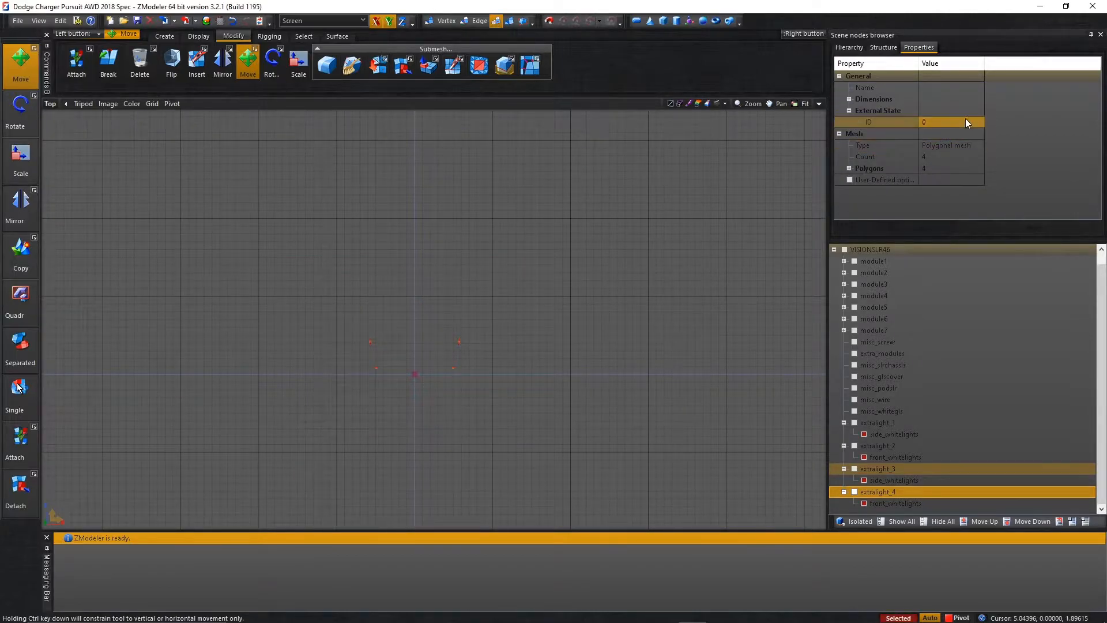
{"action": "left_click", "coordinate": [966, 122]}
{"action": "key", "text": "Return"}
{"action": "left_click", "coordinate": [1057, 231]}
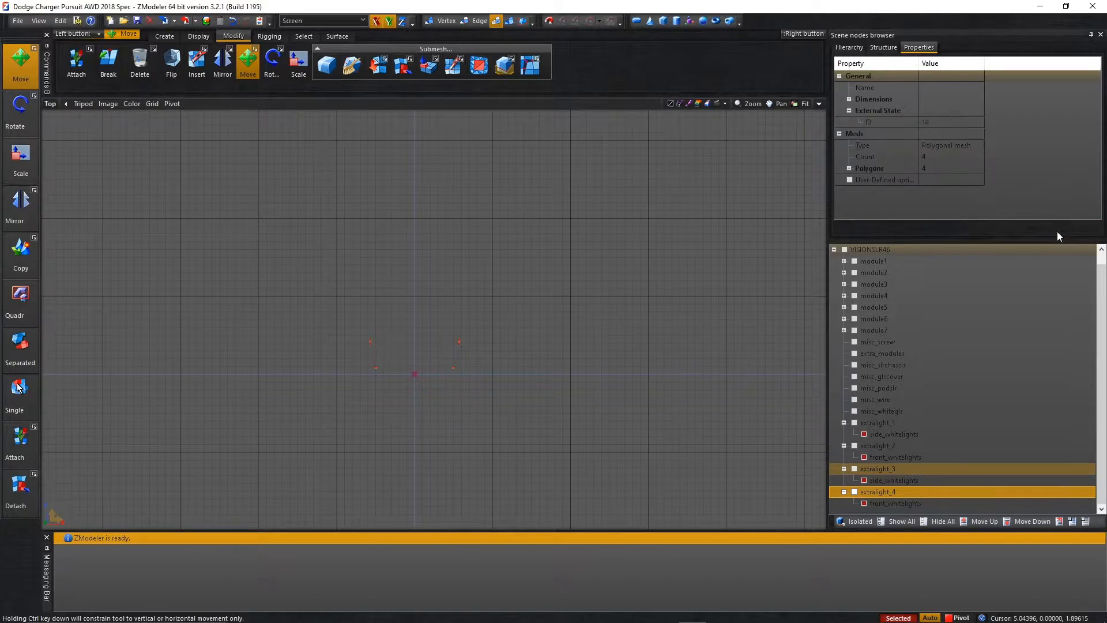
Return to object-level editing, deselect the white light meshes and show the extralight_1 to extralight_4 dummies.
{"action": "left_click", "coordinate": [510, 20]}
{"action": "left_click_drag", "start_coordinate": [341, 240], "coordinate": [502, 384]}
{"action": "right_click", "coordinate": [637, 369]}
{"action": "left_click", "coordinate": [705, 428]}
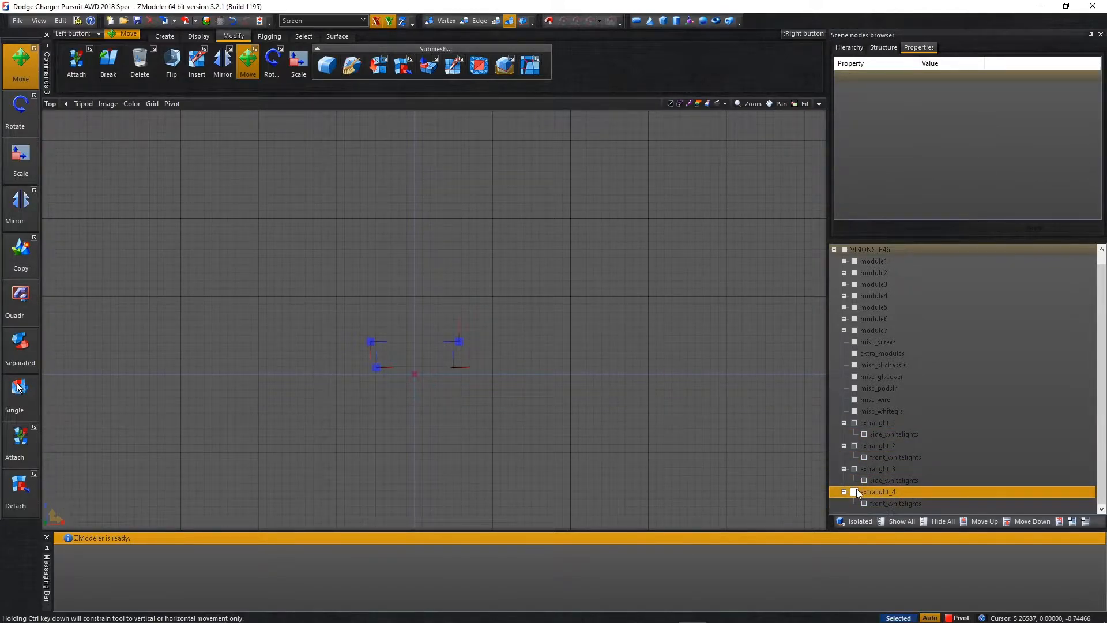
{"action": "scroll", "coordinate": [397, 397], "scroll_direction": "up", "scroll_amount": 5}
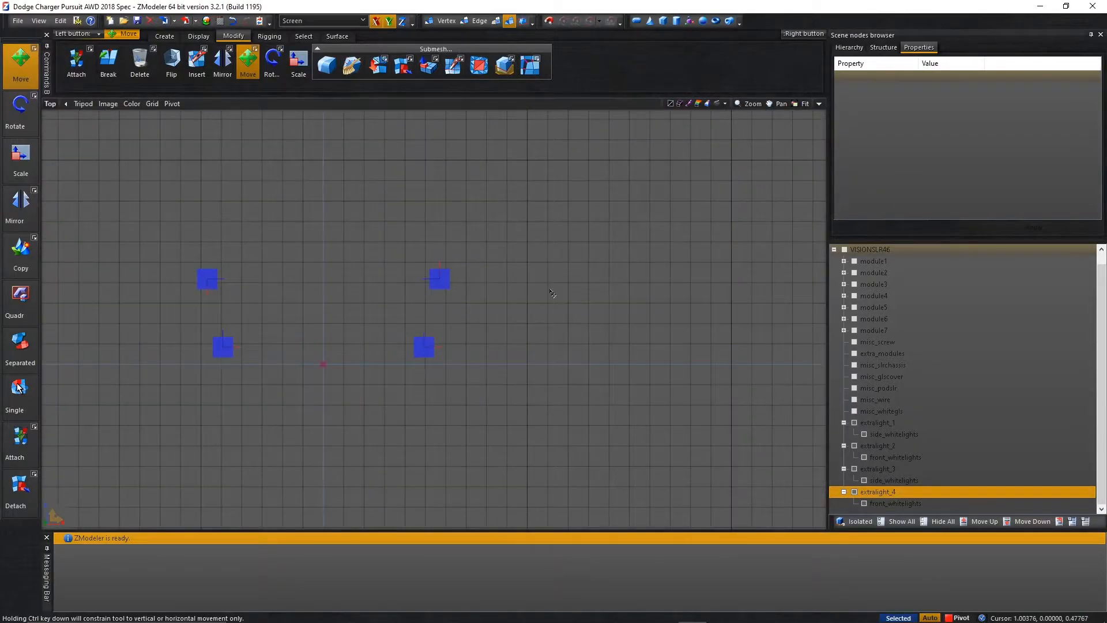
Convert extralight_1 to a compound, lock its states for editing and assign its side_whitelights mesh to L0.
{"action": "left_click", "coordinate": [880, 422]}
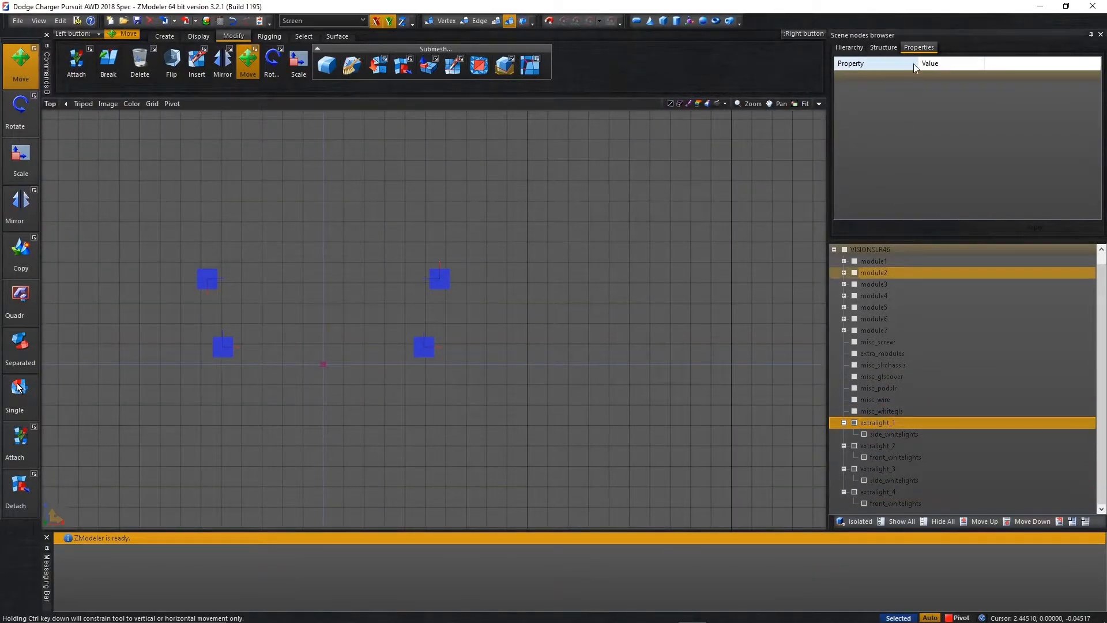
{"action": "left_click", "coordinate": [884, 48]}
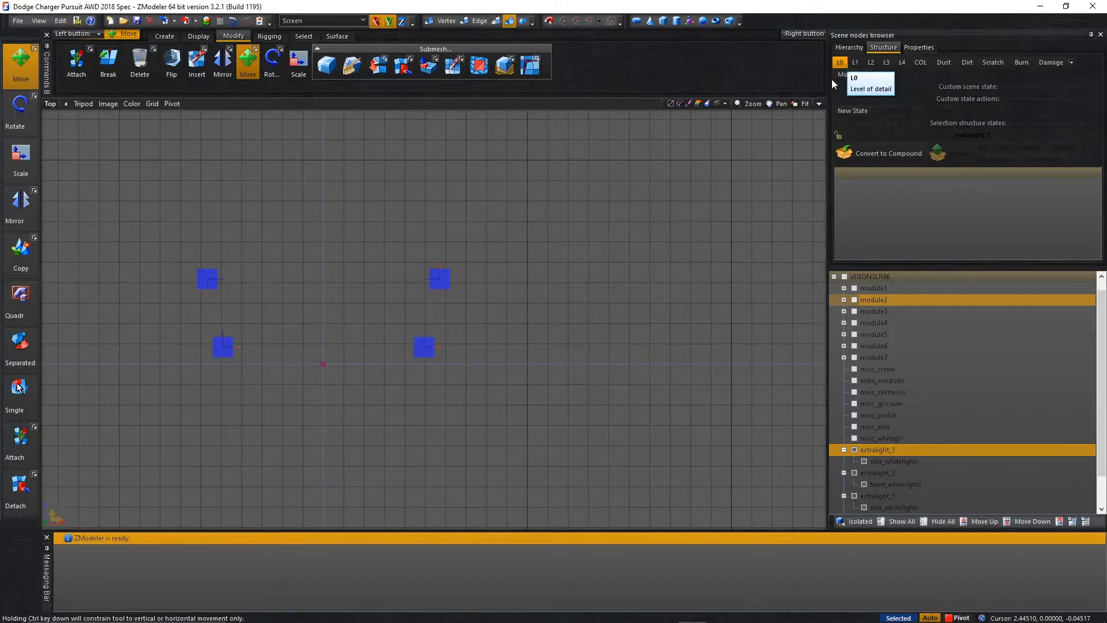
{"action": "left_click", "coordinate": [843, 149]}
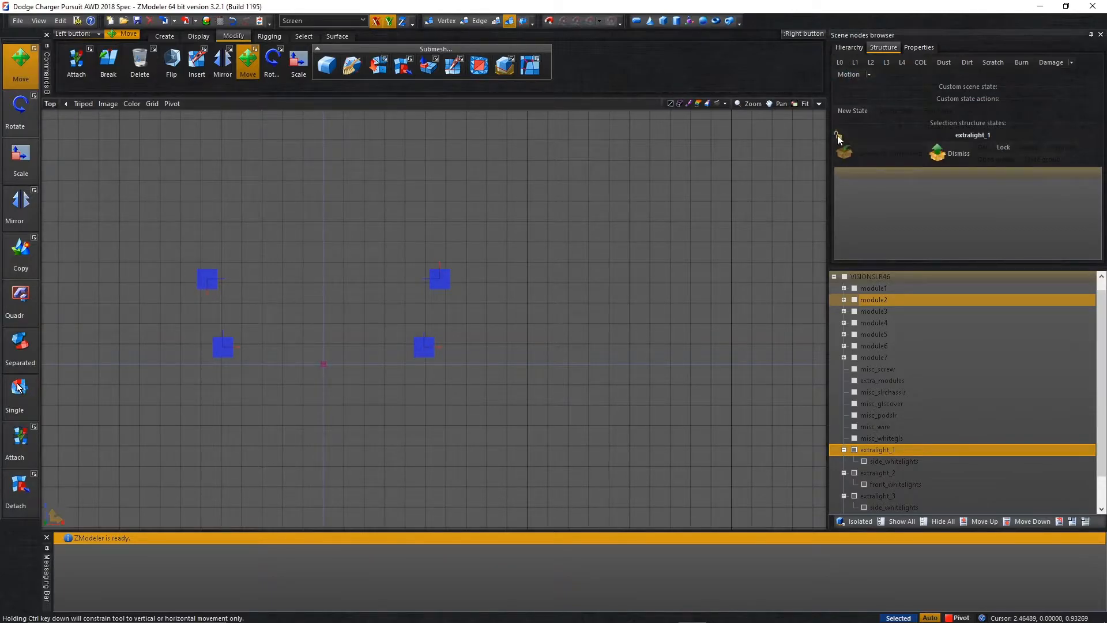
{"action": "left_click", "coordinate": [840, 137]}
{"action": "left_click_drag", "start_coordinate": [880, 459], "coordinate": [860, 222]}
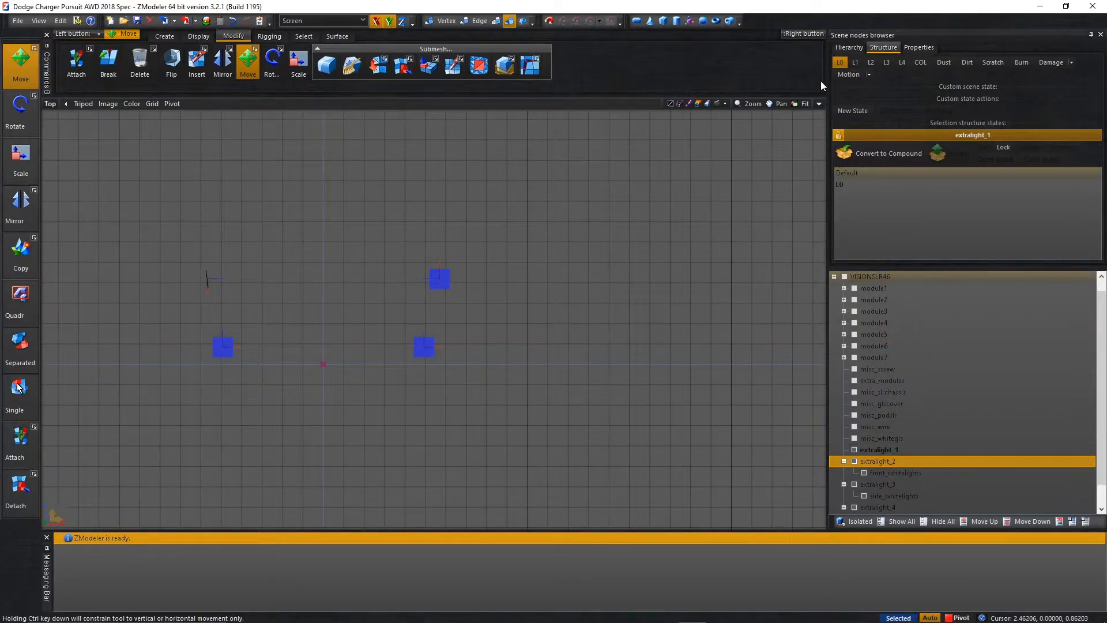
Convert extralight_2 to a compound, lock its states for editing and assign its front_whitelights mesh to L0.
{"action": "left_click", "coordinate": [838, 135]}
{"action": "left_click", "coordinate": [868, 153]}
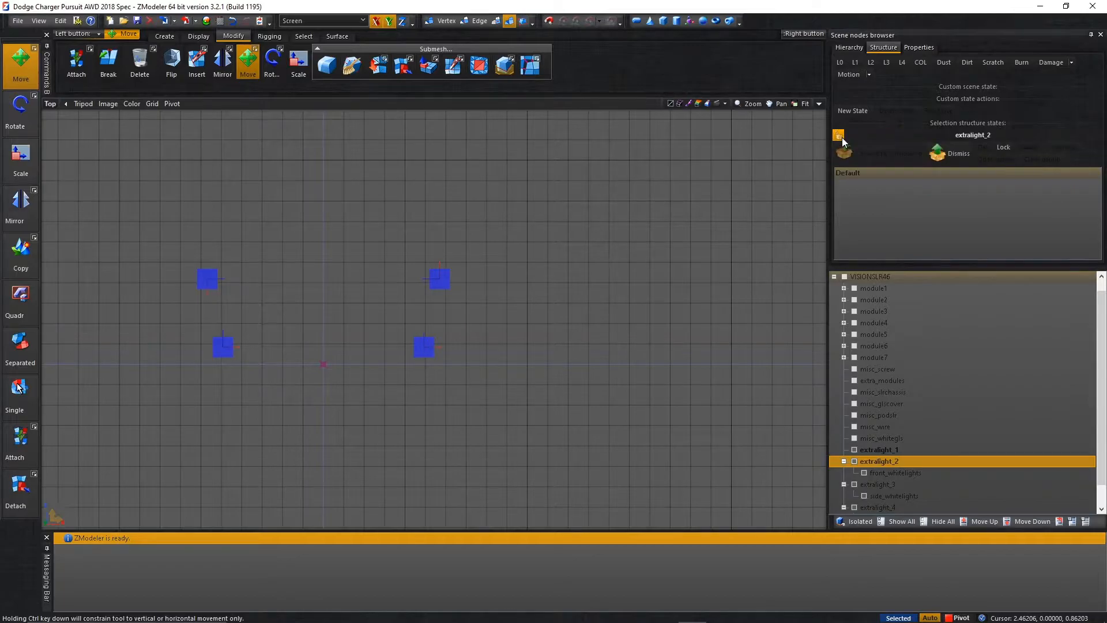
{"action": "left_click", "coordinate": [841, 136]}
{"action": "left_click", "coordinate": [840, 61]}
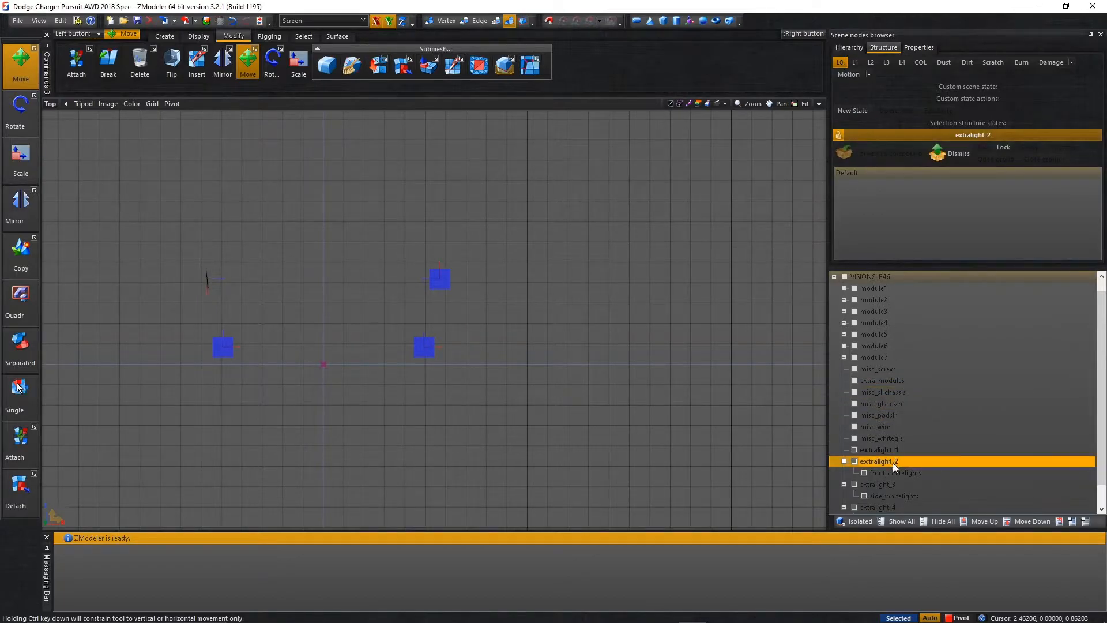
{"action": "left_click_drag", "start_coordinate": [891, 472], "coordinate": [883, 342]}
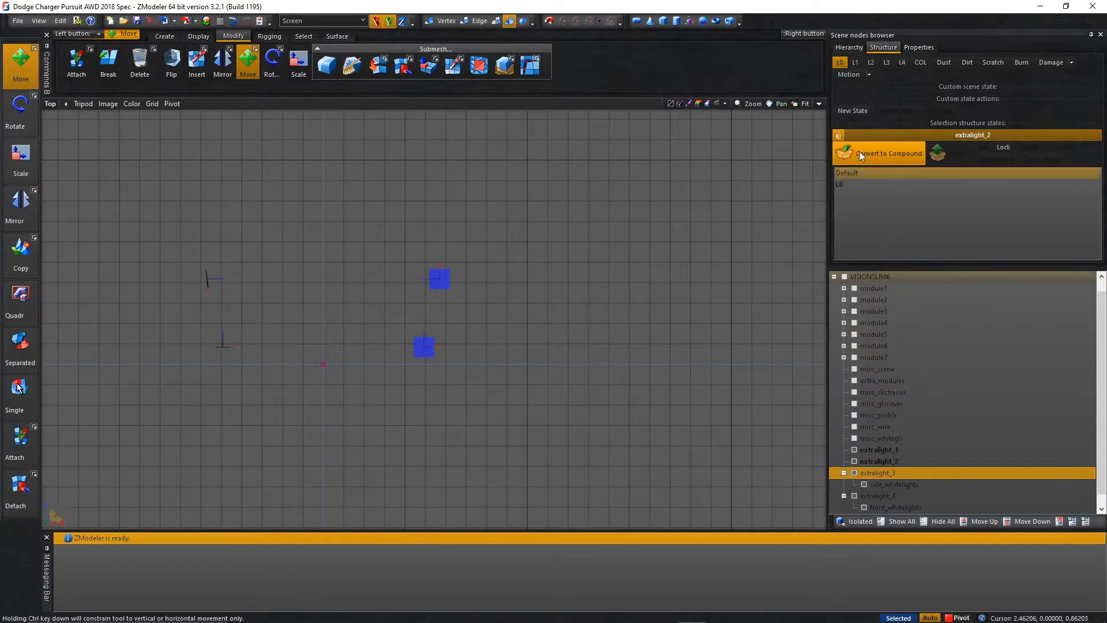
{"action": "left_click", "coordinate": [839, 134]}
Convert extralight_3 to a compound and assign its side_whitelights mesh to L0 under a state lock.
{"action": "left_click", "coordinate": [843, 152]}
{"action": "left_click", "coordinate": [840, 135]}
{"action": "left_click", "coordinate": [841, 61]}
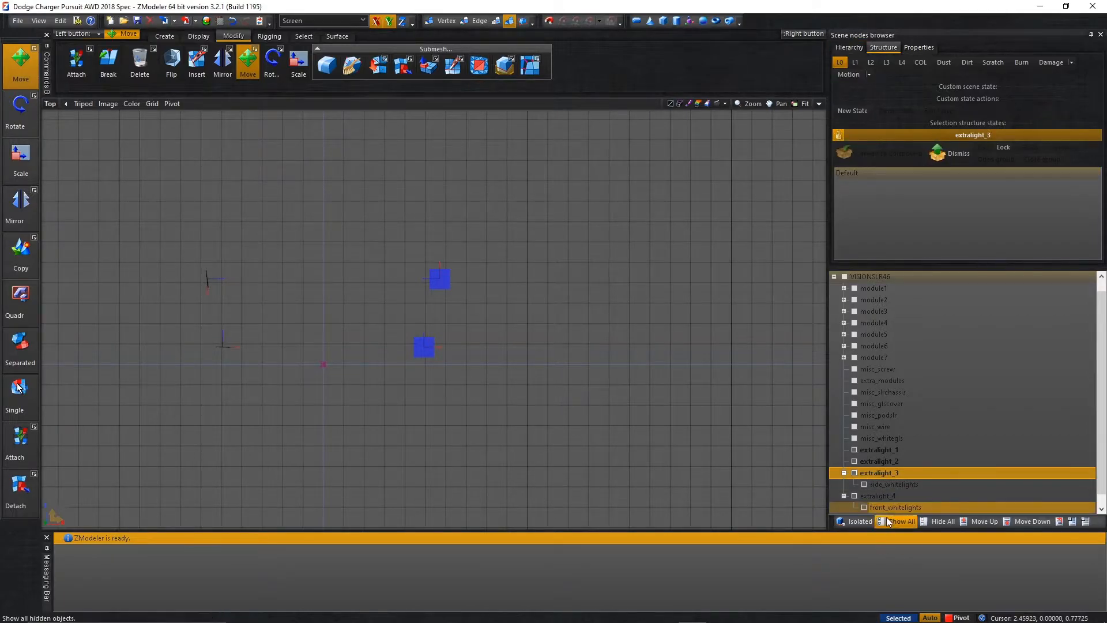
{"action": "left_click_drag", "start_coordinate": [880, 485], "coordinate": [898, 222]}
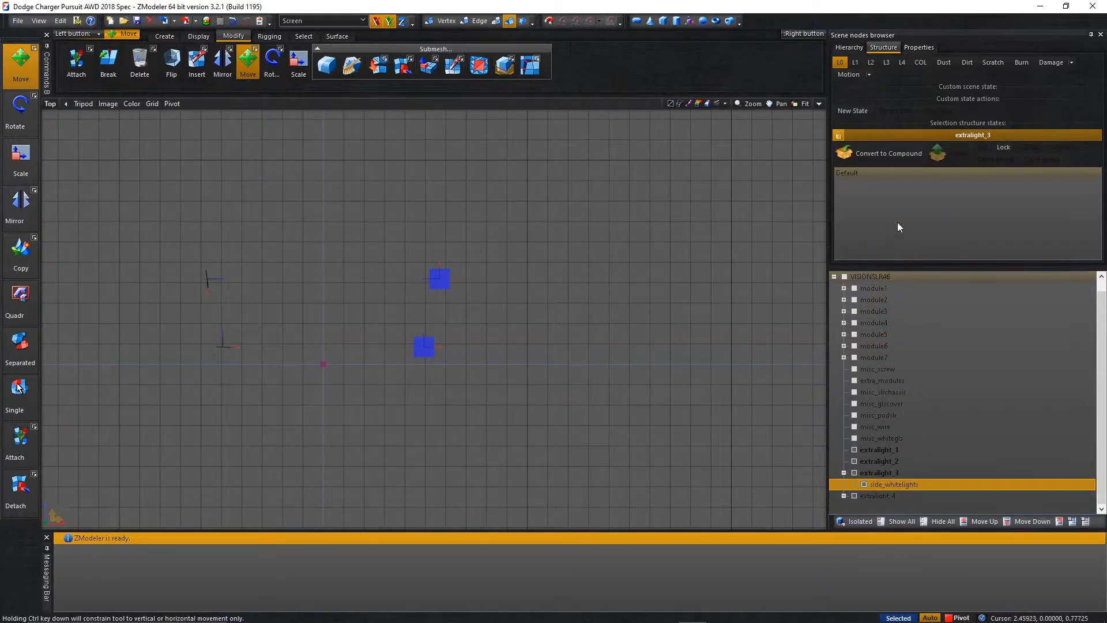
{"action": "left_click", "coordinate": [840, 64]}
{"action": "left_click", "coordinate": [839, 135]}
Convert extralight_4 to a compound, assign its front_whitelights mesh to L0 and release the state lock.
{"action": "left_click", "coordinate": [843, 152]}
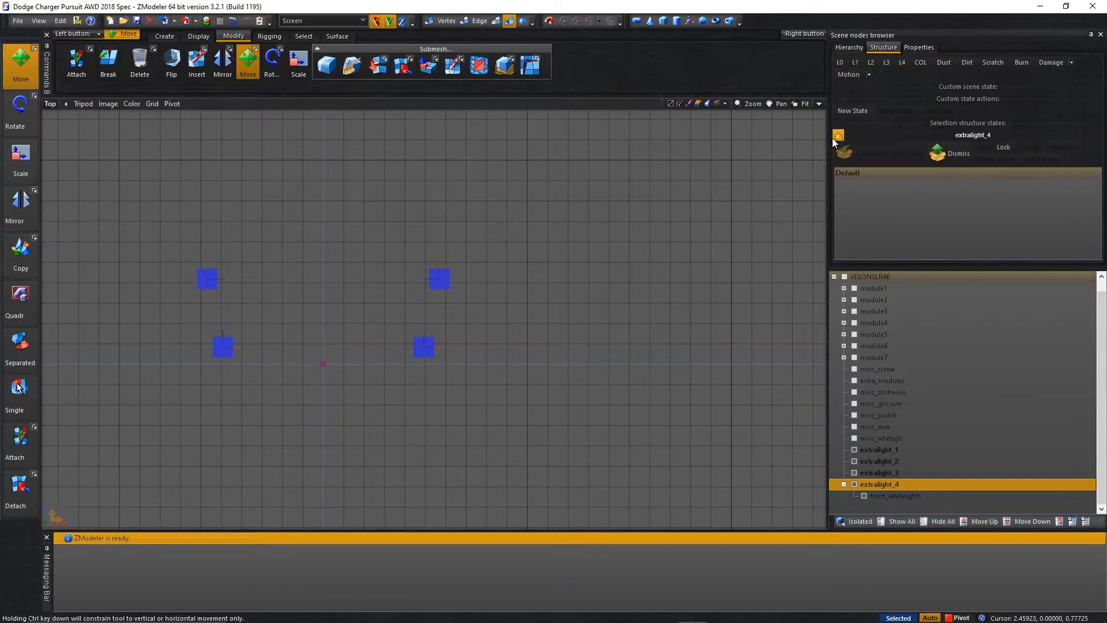
{"action": "left_click", "coordinate": [839, 135]}
{"action": "left_click", "coordinate": [840, 63]}
{"action": "left_click_drag", "start_coordinate": [889, 496], "coordinate": [847, 224]}
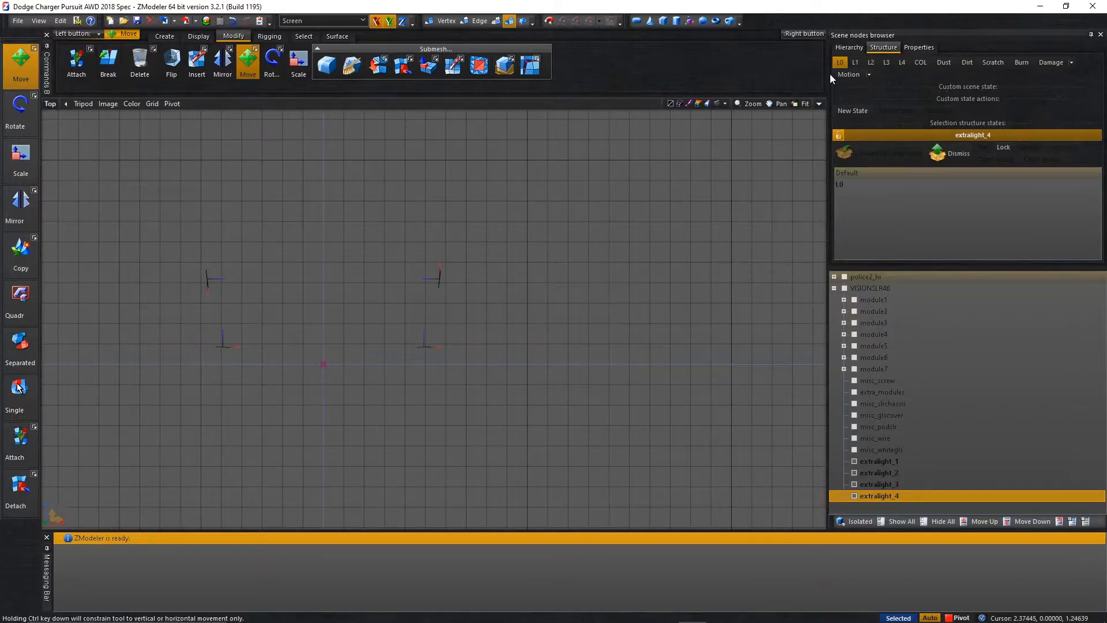
{"action": "left_click", "coordinate": [839, 135]}
Hide the extralight compounds and attach the misc_whitegls mesh to misc_glscover.
{"action": "left_click", "coordinate": [859, 461], "text": "shift"}
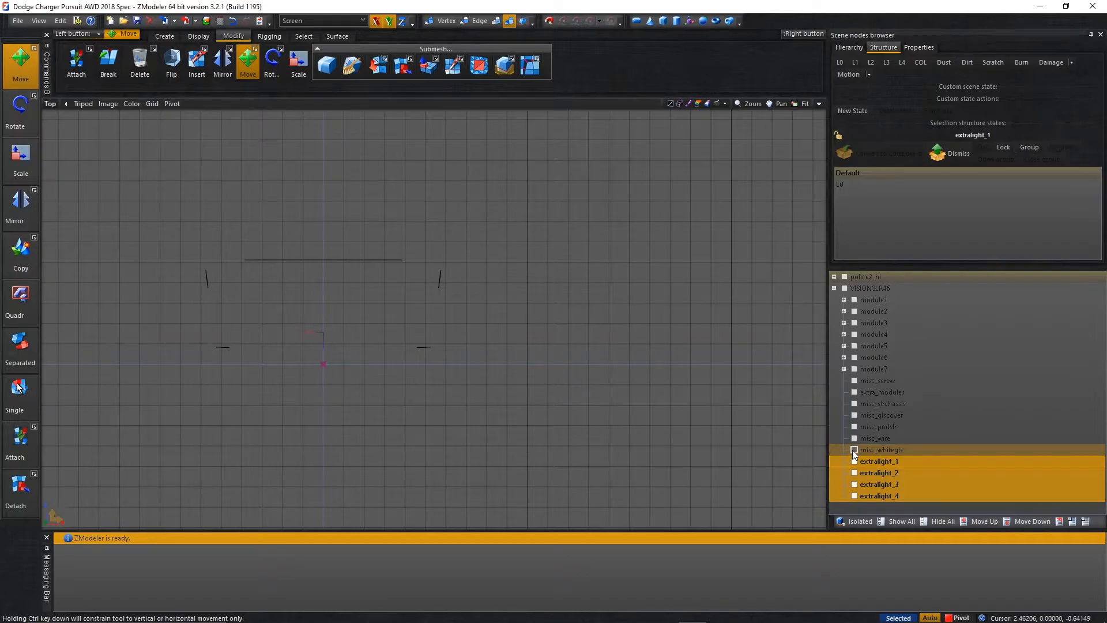
{"action": "left_click", "coordinate": [854, 450]}
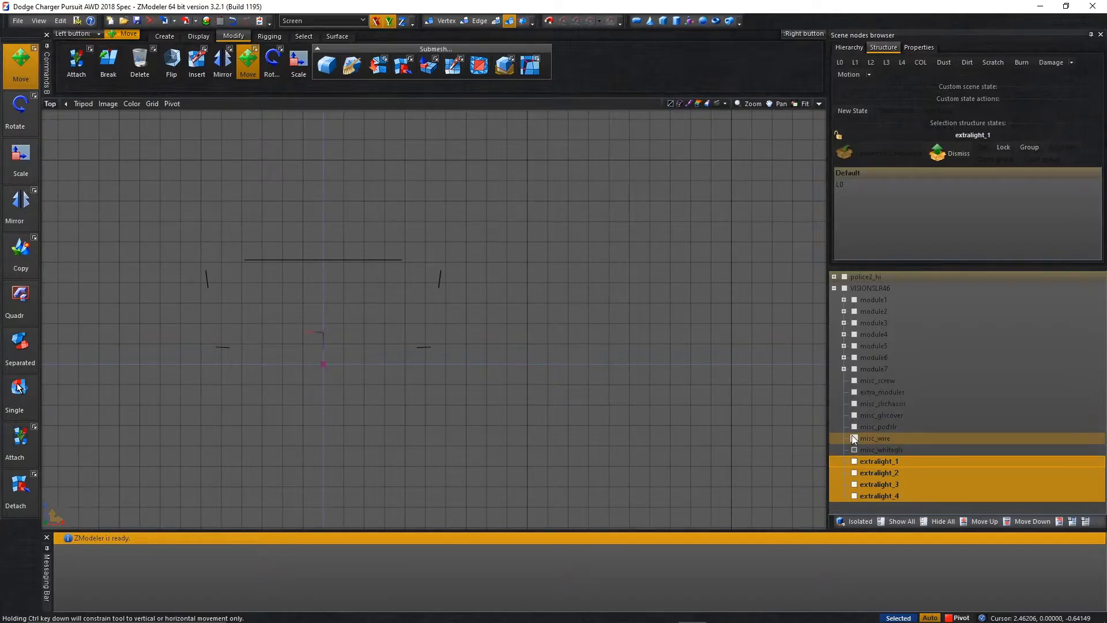
{"action": "left_click", "coordinate": [854, 415]}
{"action": "scroll", "coordinate": [106, 245], "scroll_direction": "up", "scroll_amount": 3}
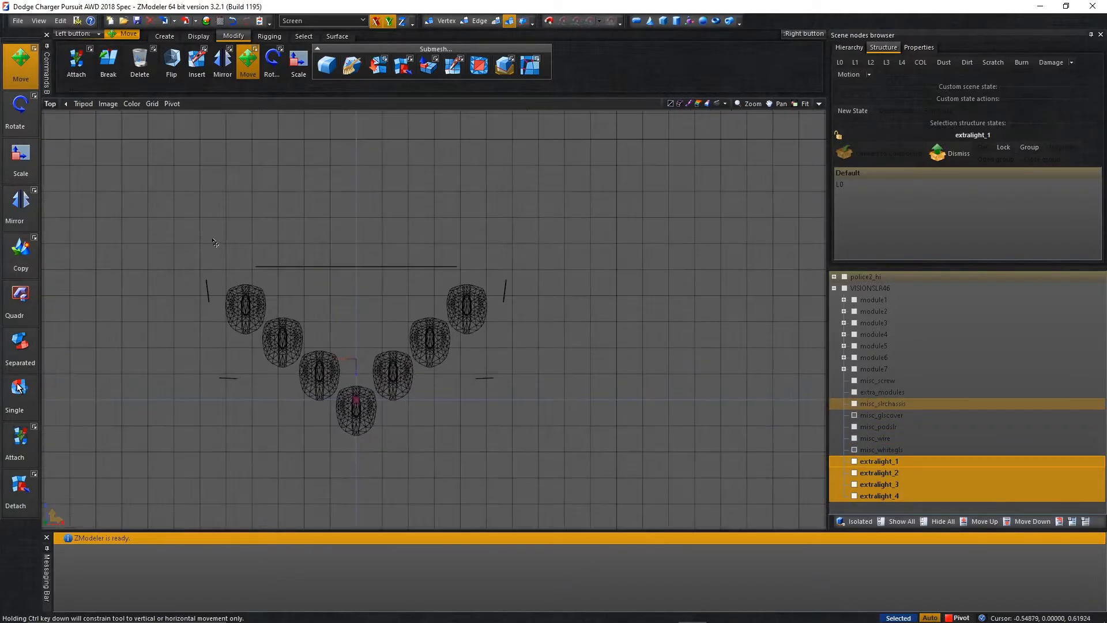
{"action": "left_click", "coordinate": [20, 439]}
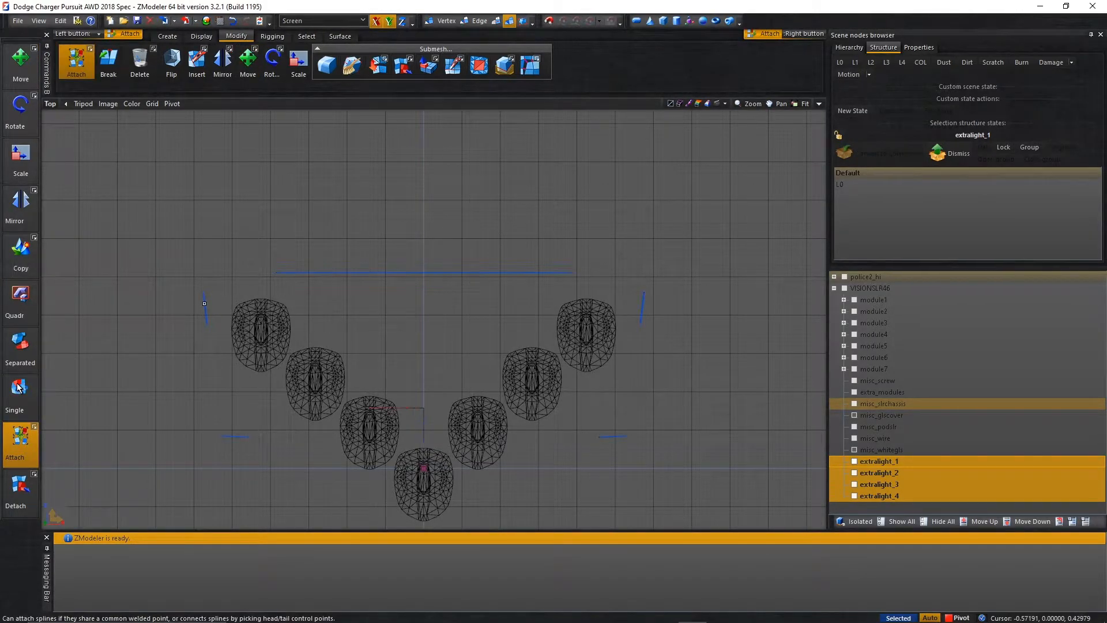
{"action": "left_click", "coordinate": [244, 334]}
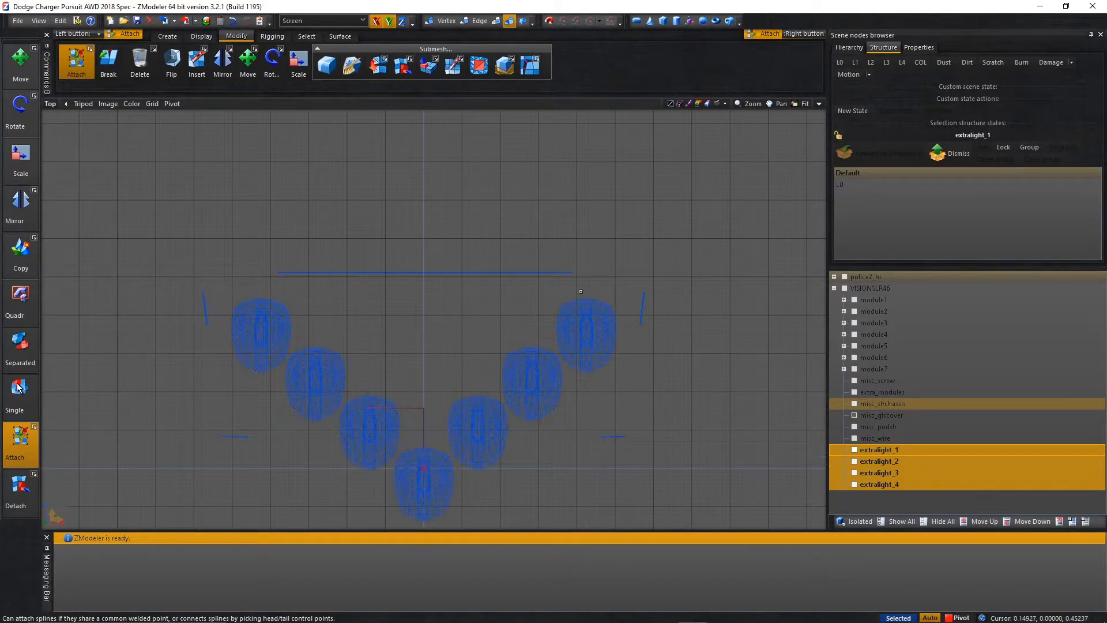
Hide misc_glscover and attach the misc_wire mesh to misc_podslr.
{"action": "left_click", "coordinate": [856, 415]}
{"action": "left_click", "coordinate": [856, 435]}
{"action": "left_click", "coordinate": [856, 427]}
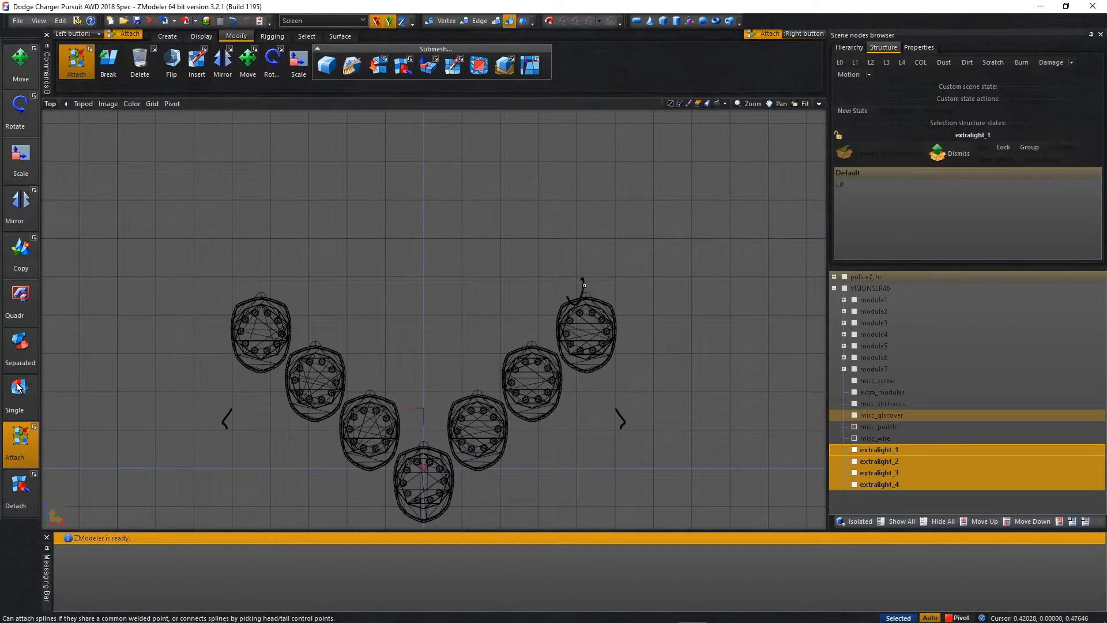
{"action": "left_click", "coordinate": [583, 338]}
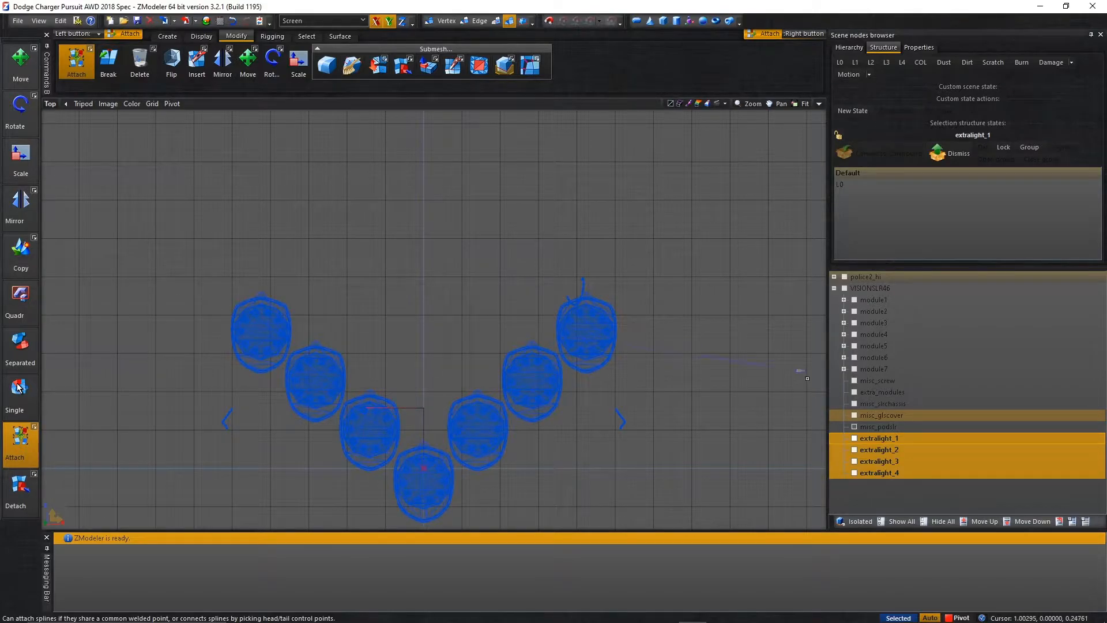
Attach the misc_podslr and extra_modules meshes to misc_slrchassis.
{"action": "left_click", "coordinate": [855, 405]}
{"action": "left_click", "coordinate": [530, 335]}
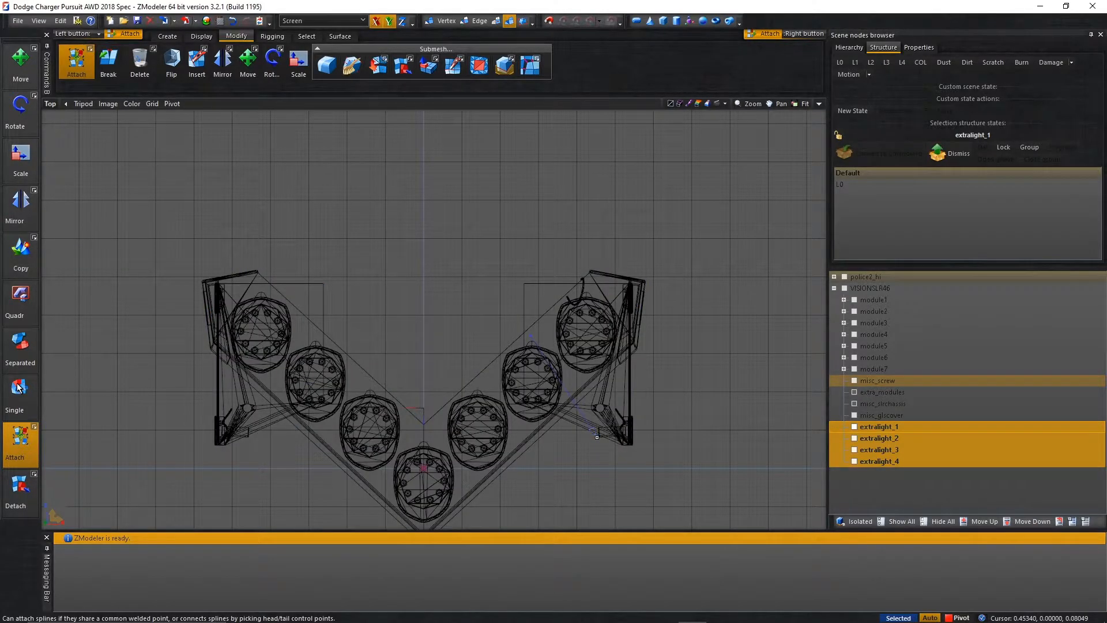
{"action": "scroll", "coordinate": [597, 438], "scroll_direction": "up", "scroll_amount": 5}
{"action": "scroll", "coordinate": [579, 465], "scroll_direction": "up", "scroll_amount": 5}
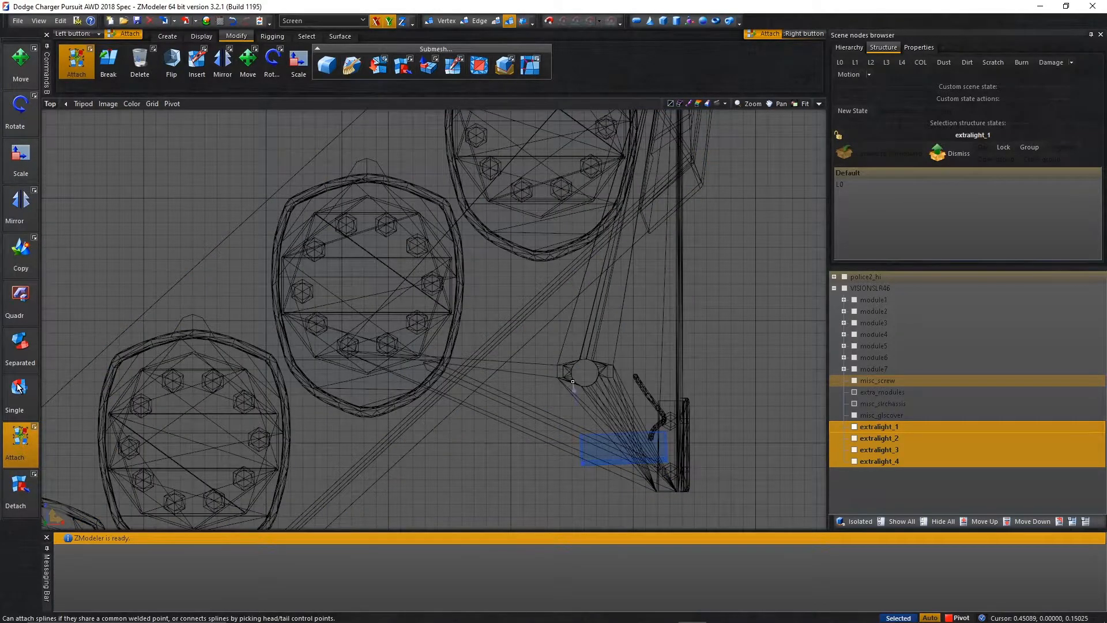
{"action": "left_click", "coordinate": [573, 381]}
Move misc_slrchassis out of the VISIONSLR46 hierarchy and attach its geometry to the VISIONSLR46 mesh.
{"action": "left_click_drag", "start_coordinate": [873, 393], "coordinate": [884, 480]}
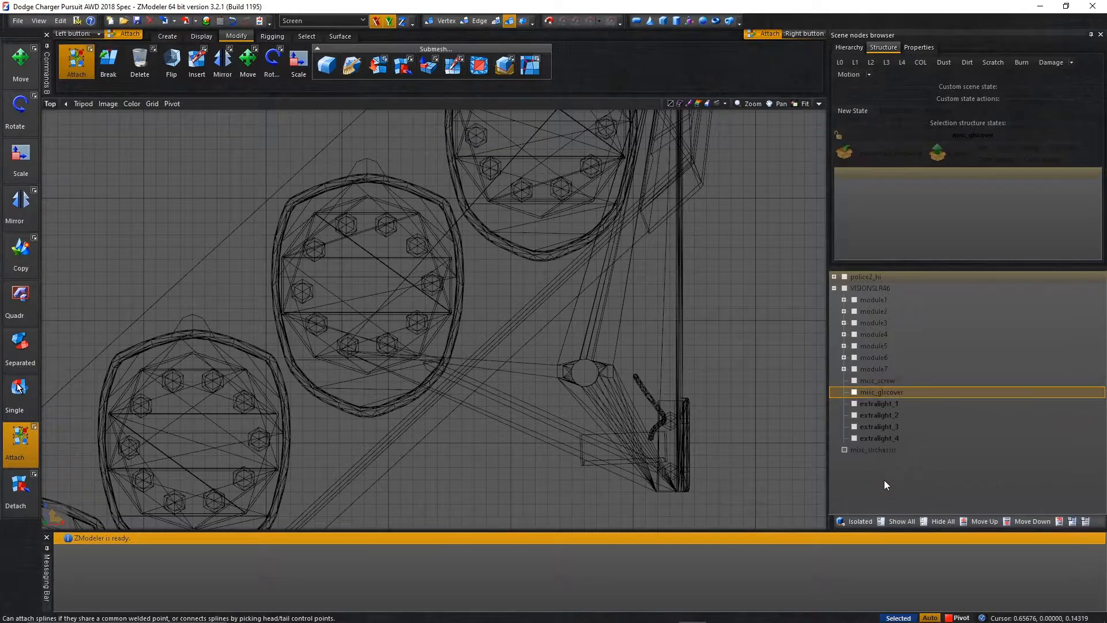
{"action": "left_click", "coordinate": [847, 288]}
{"action": "scroll", "coordinate": [447, 351], "scroll_direction": "down", "scroll_amount": 6}
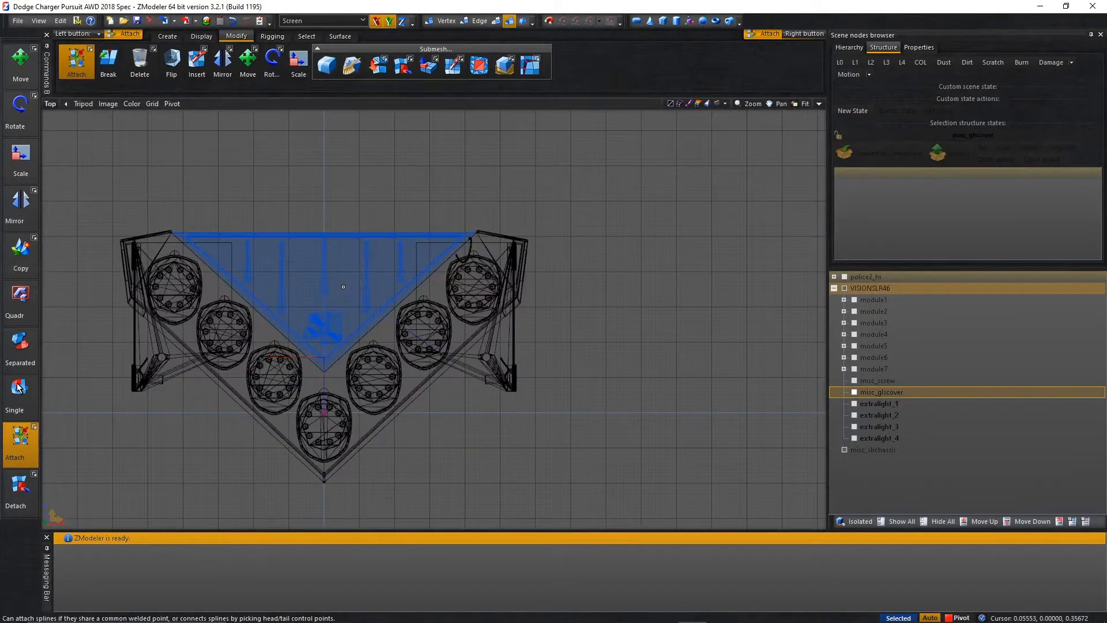
{"action": "left_click", "coordinate": [343, 287]}
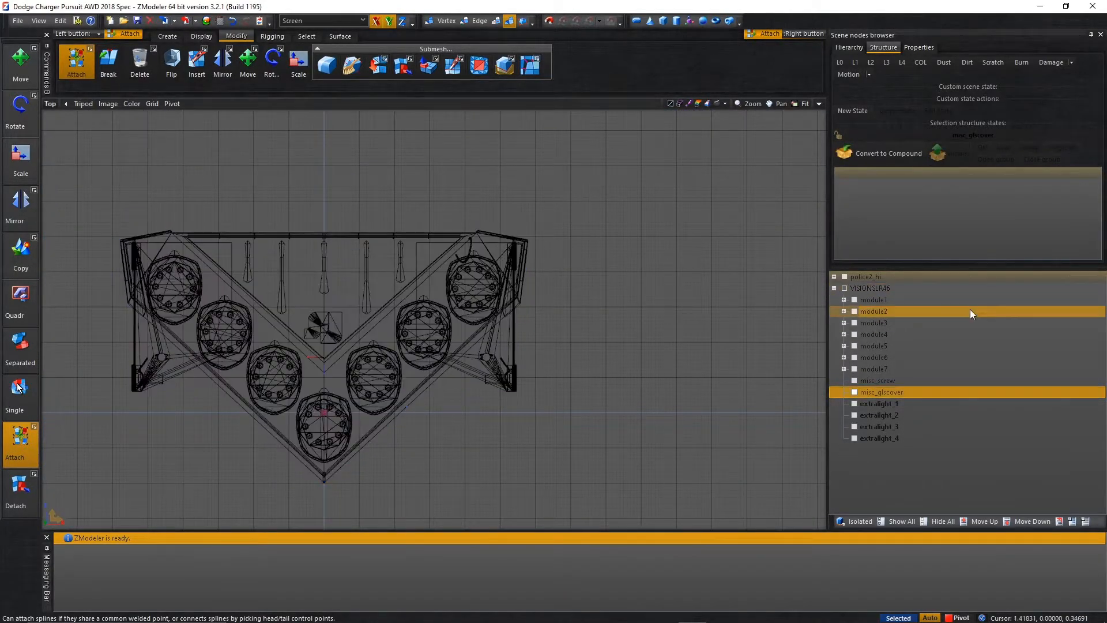
{"action": "left_click", "coordinate": [844, 289]}
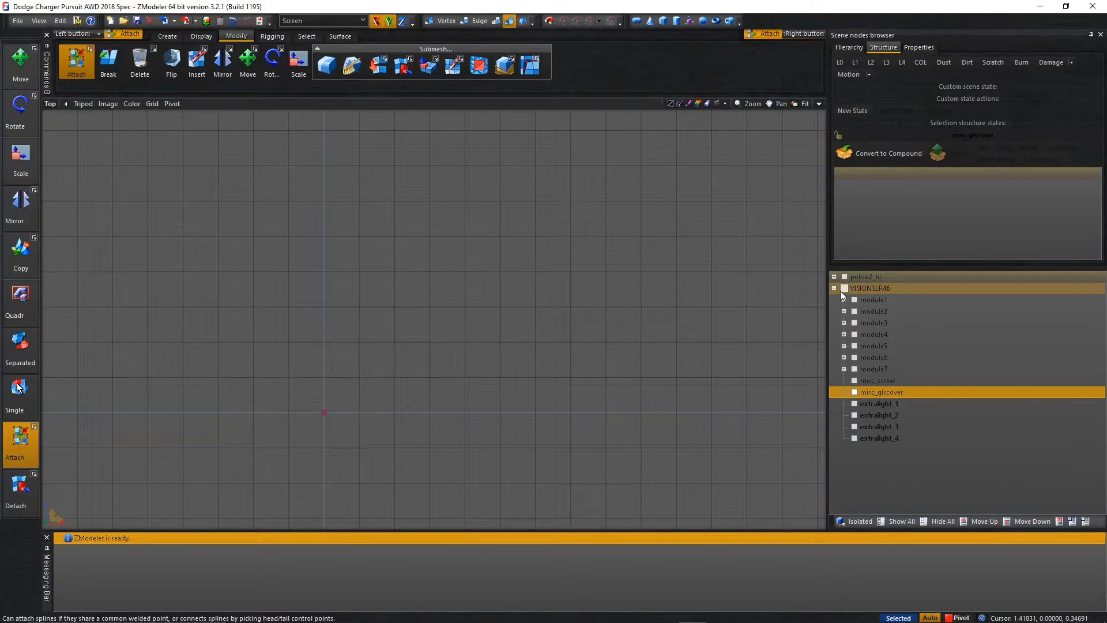
Rename misc_glscover to siren_glass_1, place it last under VISIONSLR46 and show it.
{"action": "double_click", "coordinate": [866, 393]}
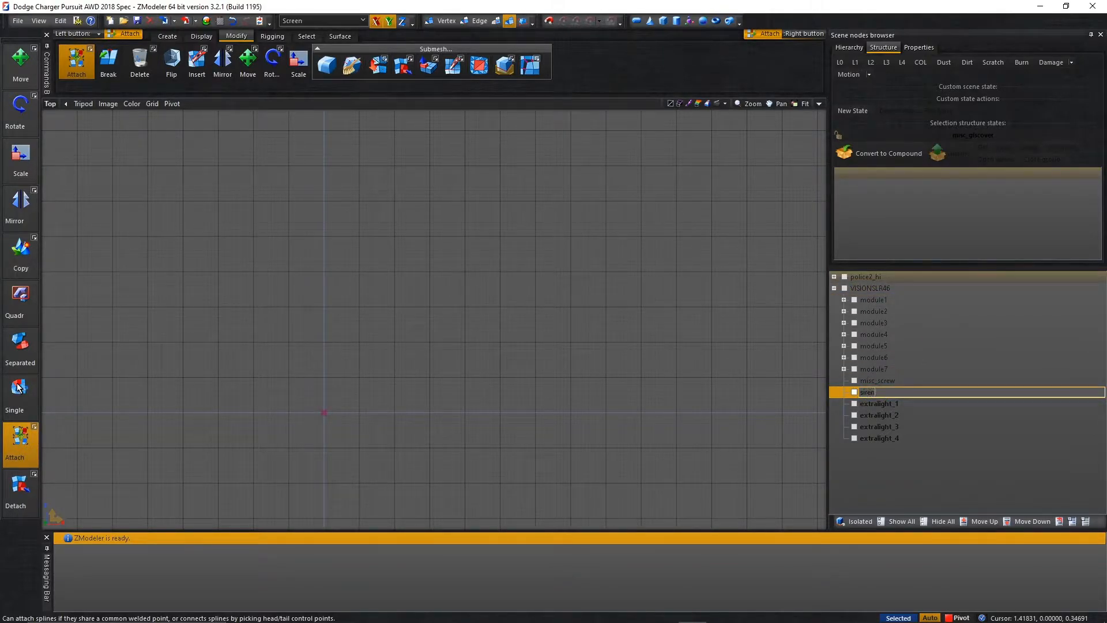
{"action": "key", "text": "Return"}
{"action": "left_click_drag", "start_coordinate": [882, 393], "coordinate": [867, 286]}
{"action": "left_click", "coordinate": [852, 443]}
Select the siren_glass_1 mesh and reset its axes to the parent and to the world.
{"action": "scroll", "coordinate": [597, 320], "scroll_direction": "down", "scroll_amount": 4}
{"action": "left_click_drag", "start_coordinate": [160, 204], "coordinate": [919, 400]}
{"action": "right_click", "coordinate": [351, 231]}
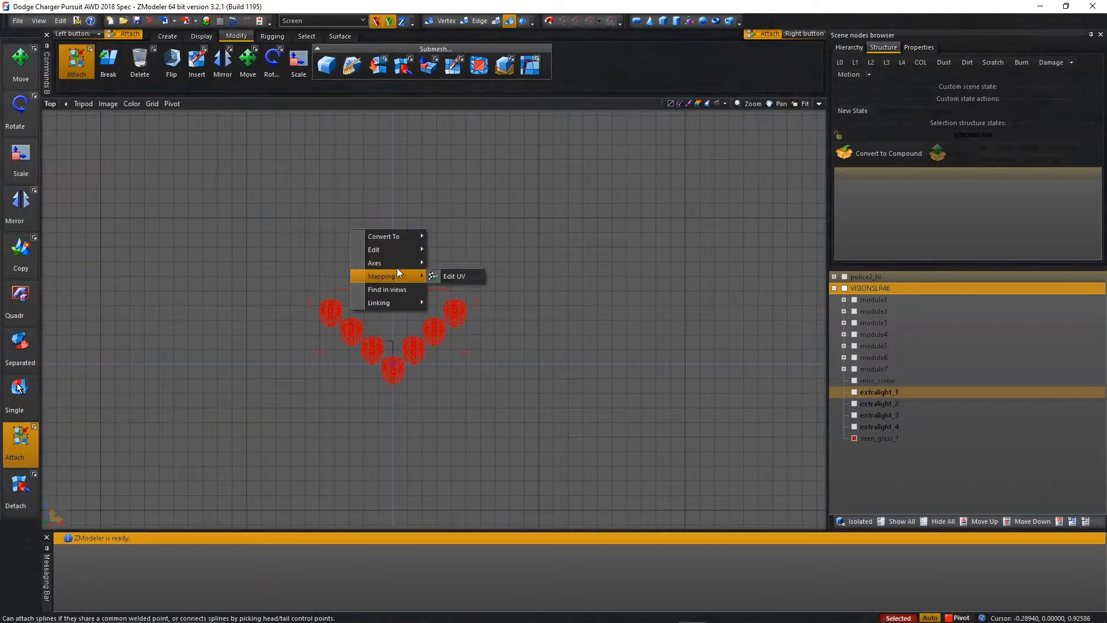
{"action": "mouse_move", "coordinate": [397, 263]}
{"action": "left_click", "coordinate": [483, 309]}
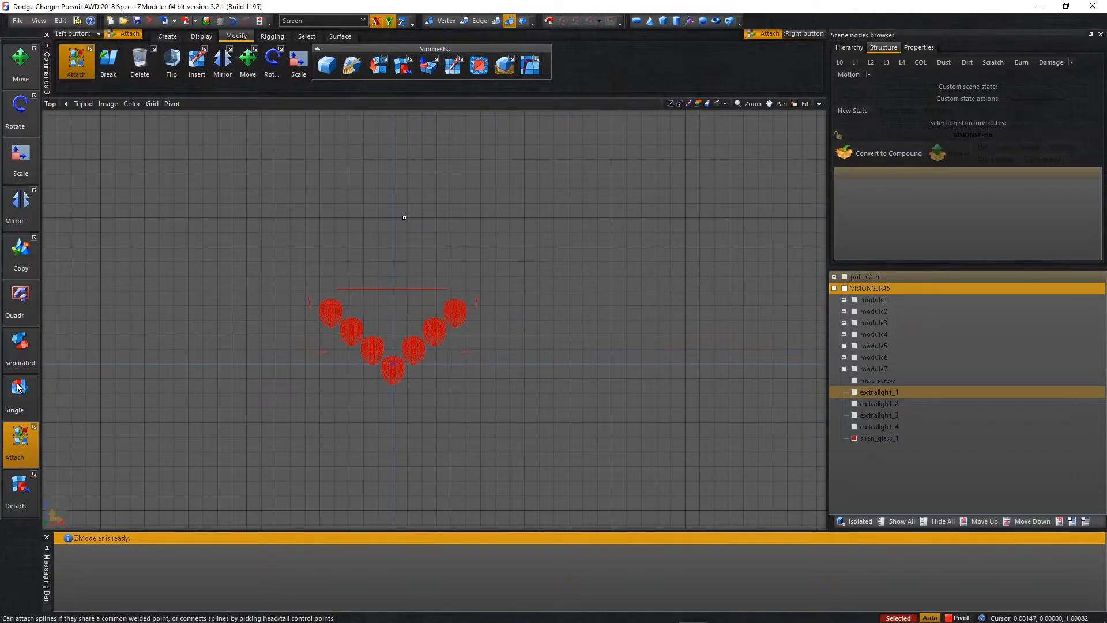
{"action": "right_click", "coordinate": [406, 220]}
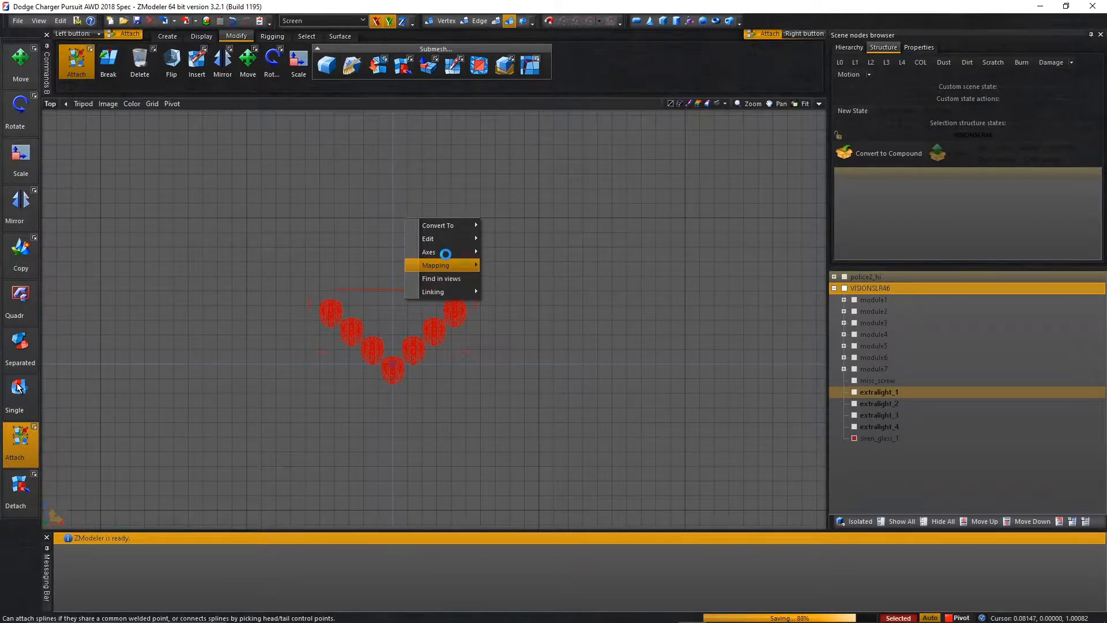
{"action": "mouse_move", "coordinate": [447, 258]}
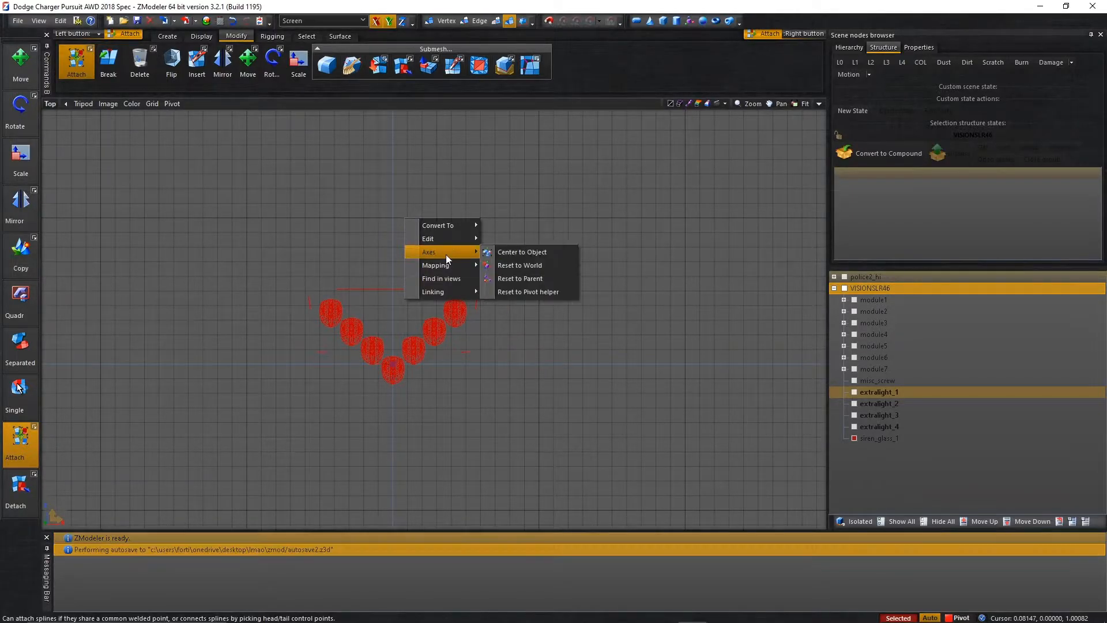
{"action": "left_click", "coordinate": [516, 278]}
{"action": "right_click", "coordinate": [501, 235]}
{"action": "mouse_move", "coordinate": [531, 268]}
{"action": "left_click", "coordinate": [603, 282]}
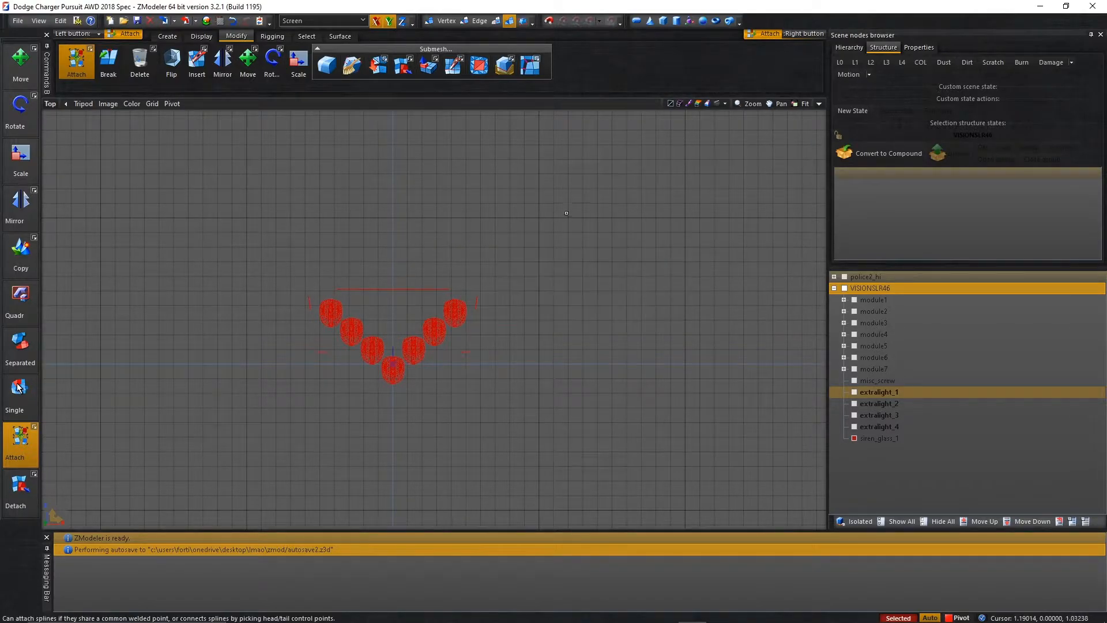
Center the axes of the siren_glass_1 mesh to the object.
{"action": "right_click", "coordinate": [567, 214]}
{"action": "left_click", "coordinate": [649, 244]}
{"action": "right_click", "coordinate": [624, 236]}
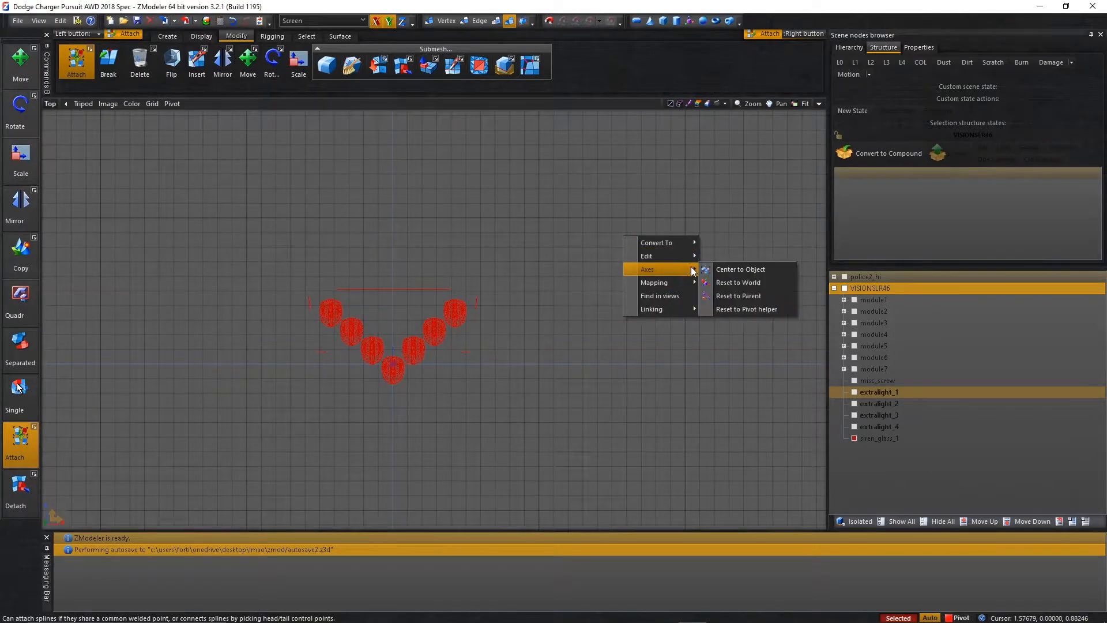
{"action": "left_click", "coordinate": [710, 270]}
{"action": "key", "text": "space"}
{"action": "left_click_drag", "start_coordinate": [135, 208], "coordinate": [577, 432], "text": "shift"}
{"action": "right_click", "coordinate": [575, 422]}
{"action": "left_click", "coordinate": [672, 443]}
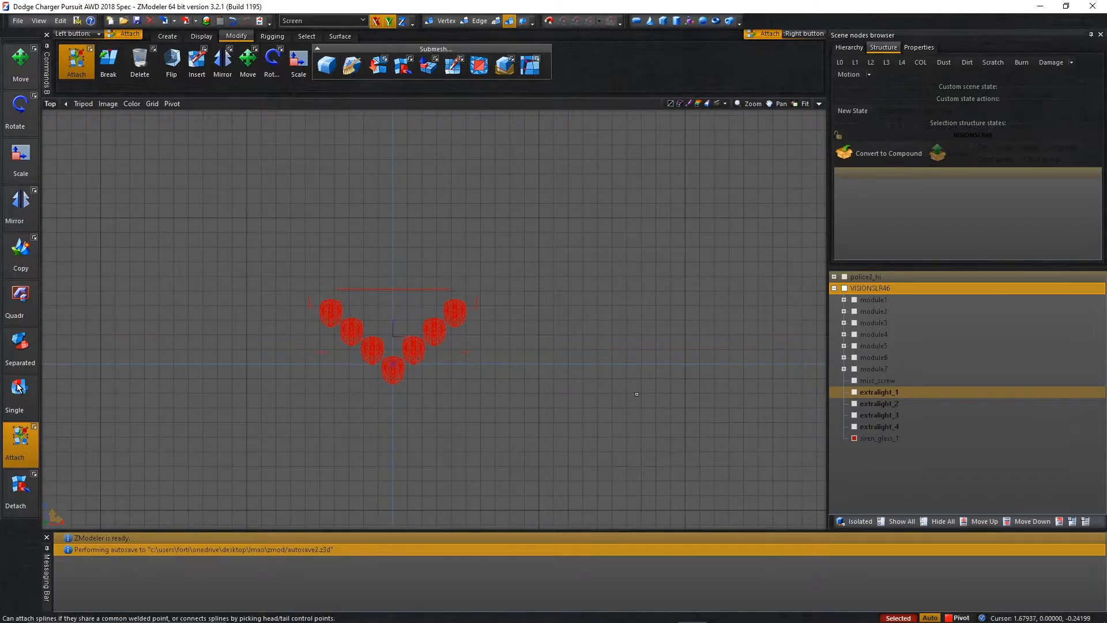
Create a siren_glass_1 dummy at the glass mesh's axes and make the siren_glass_1 mesh its child.
{"action": "right_click", "coordinate": [629, 363]}
{"action": "mouse_move", "coordinate": [678, 384]}
{"action": "left_click", "coordinate": [730, 369]}
{"action": "left_click", "coordinate": [905, 450]}
{"action": "left_click", "coordinate": [863, 438]}
{"action": "left_click", "coordinate": [855, 438]}
{"action": "left_click_drag", "start_coordinate": [874, 440], "coordinate": [871, 450]}
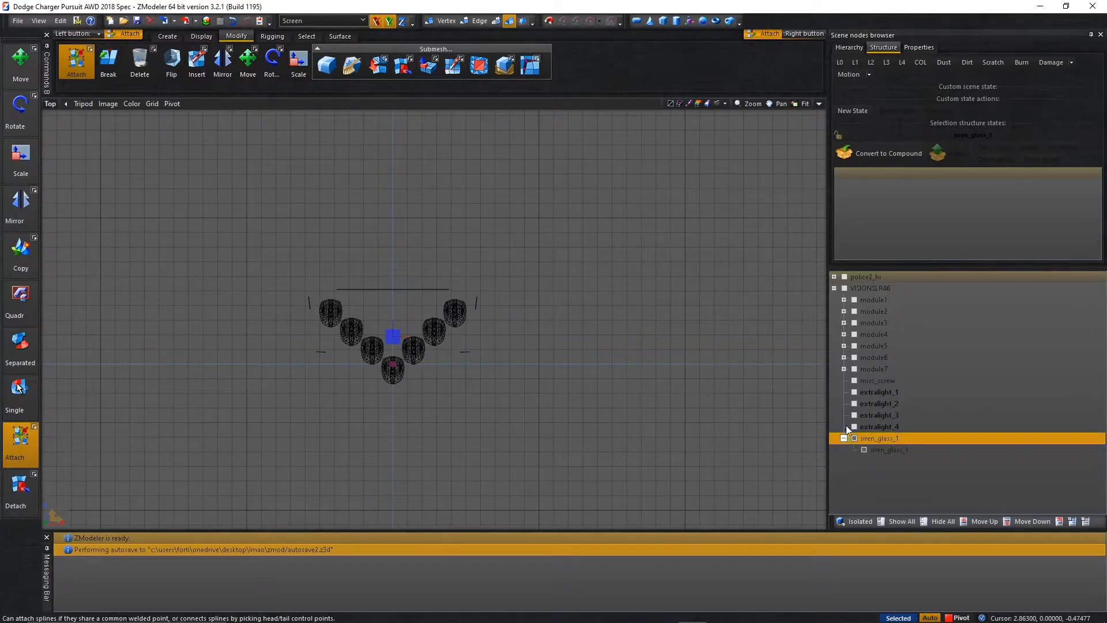
Convert the siren_glass_1 dummy to a compound and assign its mesh to L0 under a state lock.
{"action": "left_click", "coordinate": [847, 155]}
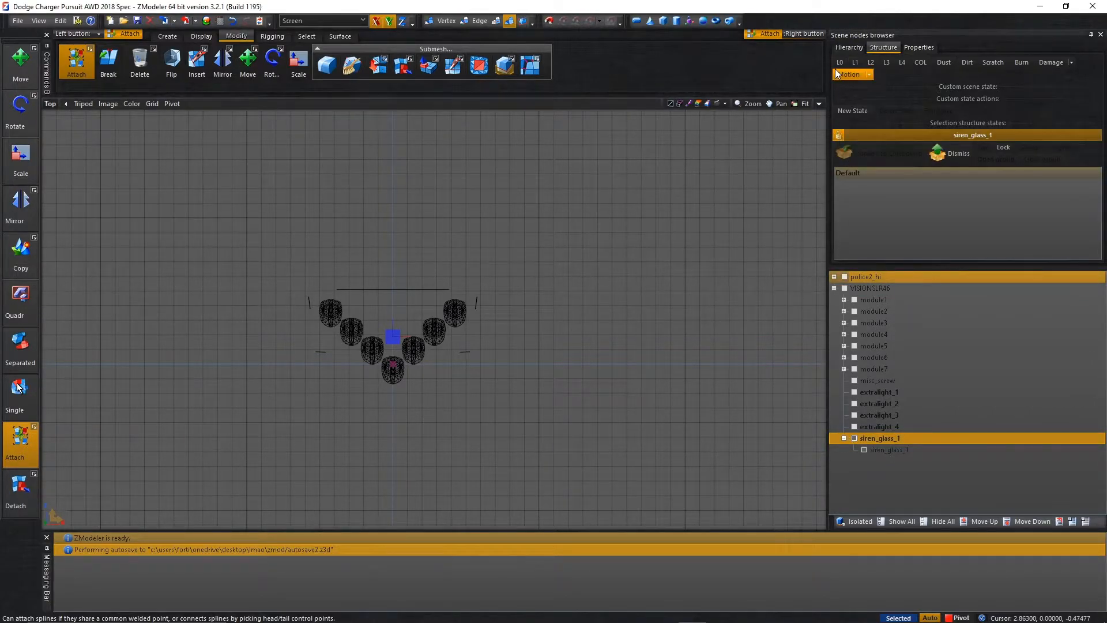
{"action": "left_click_drag", "start_coordinate": [880, 450], "coordinate": [840, 63]}
{"action": "left_click", "coordinate": [844, 65]}
{"action": "left_click", "coordinate": [839, 135]}
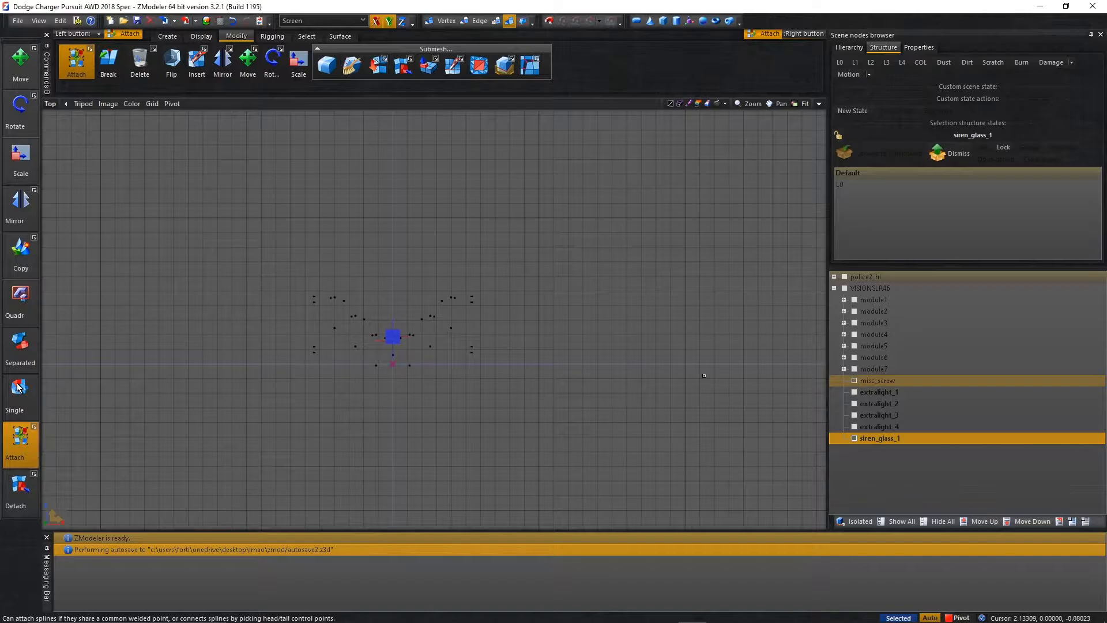
Move misc_screw out of the VISIONSLR46 hierarchy, attach it to the VISIONSLR46 mesh and hide the lightbar.
{"action": "left_click_drag", "start_coordinate": [873, 377], "coordinate": [888, 461]}
{"action": "scroll", "coordinate": [415, 339], "scroll_direction": "up", "scroll_amount": 2}
{"action": "scroll", "coordinate": [414, 340], "scroll_direction": "up", "scroll_amount": 1}
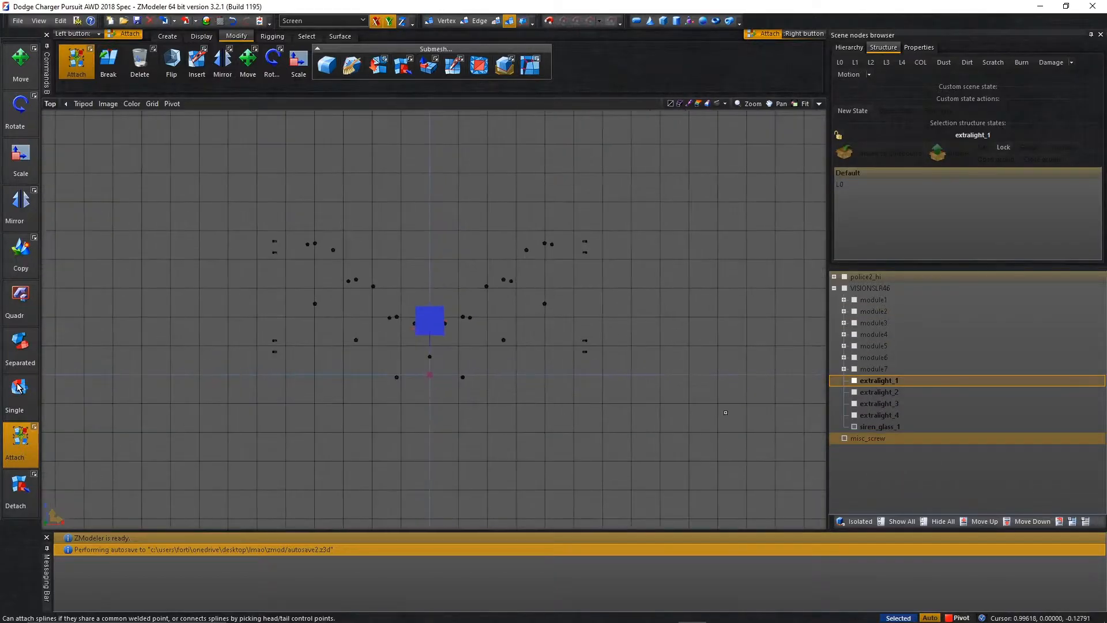
{"action": "left_click", "coordinate": [871, 426]}
{"action": "scroll", "coordinate": [626, 221], "scroll_direction": "up", "scroll_amount": 3}
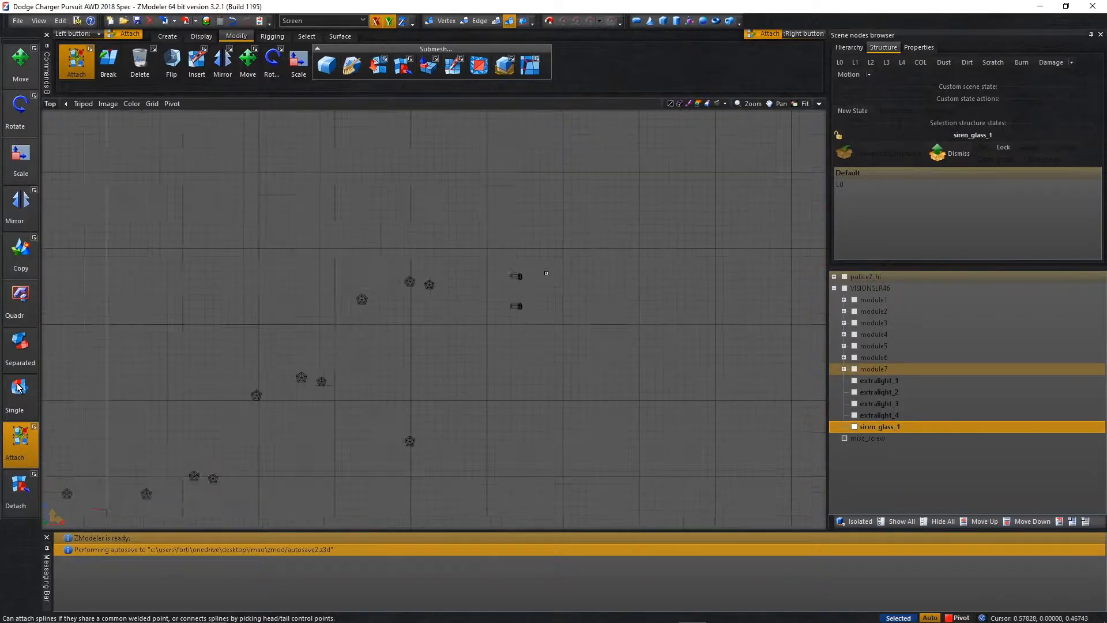
{"action": "left_click", "coordinate": [845, 288]}
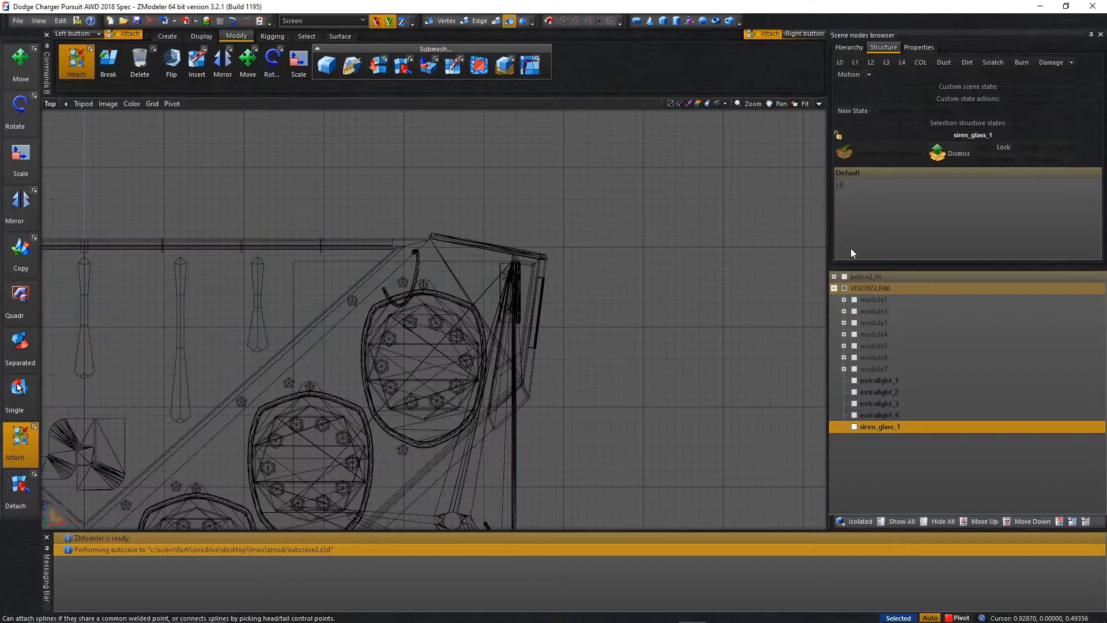
{"action": "left_click", "coordinate": [845, 289]}
{"action": "scroll", "coordinate": [629, 288], "scroll_direction": "down", "scroll_amount": 4}
{"action": "scroll", "coordinate": [633, 288], "scroll_direction": "down", "scroll_amount": 3}
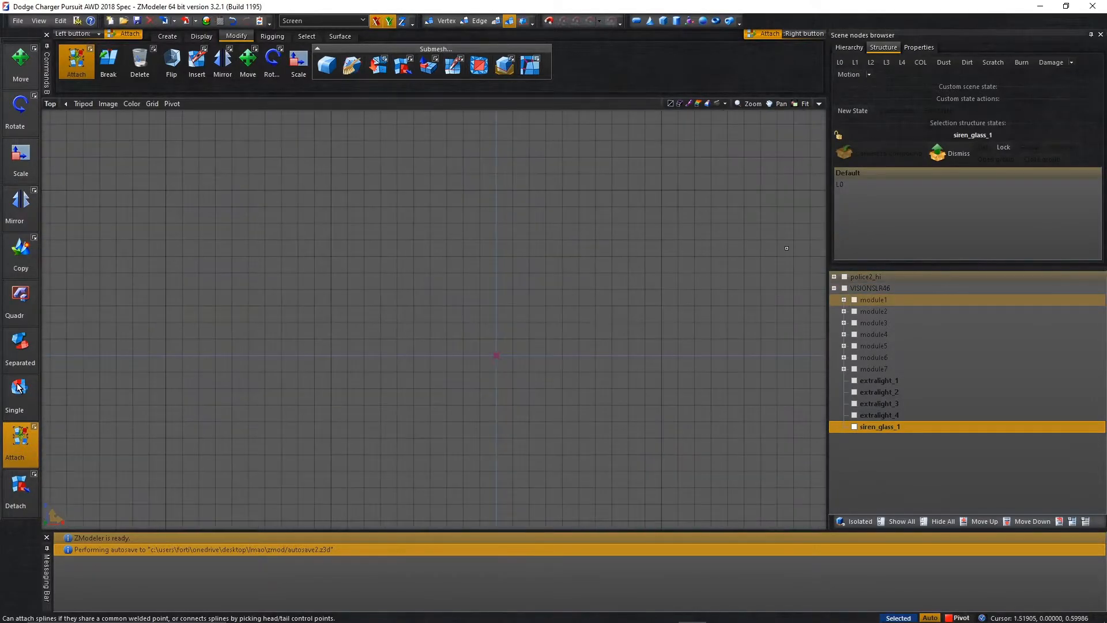
Examine the four extralight compounds and siren_glass_1 in the 3D view with the L0 state active.
{"action": "left_click", "coordinate": [819, 104]}
{"action": "left_click", "coordinate": [53, 275]}
{"action": "left_click", "coordinate": [81, 314]}
{"action": "left_click", "coordinate": [818, 275]}
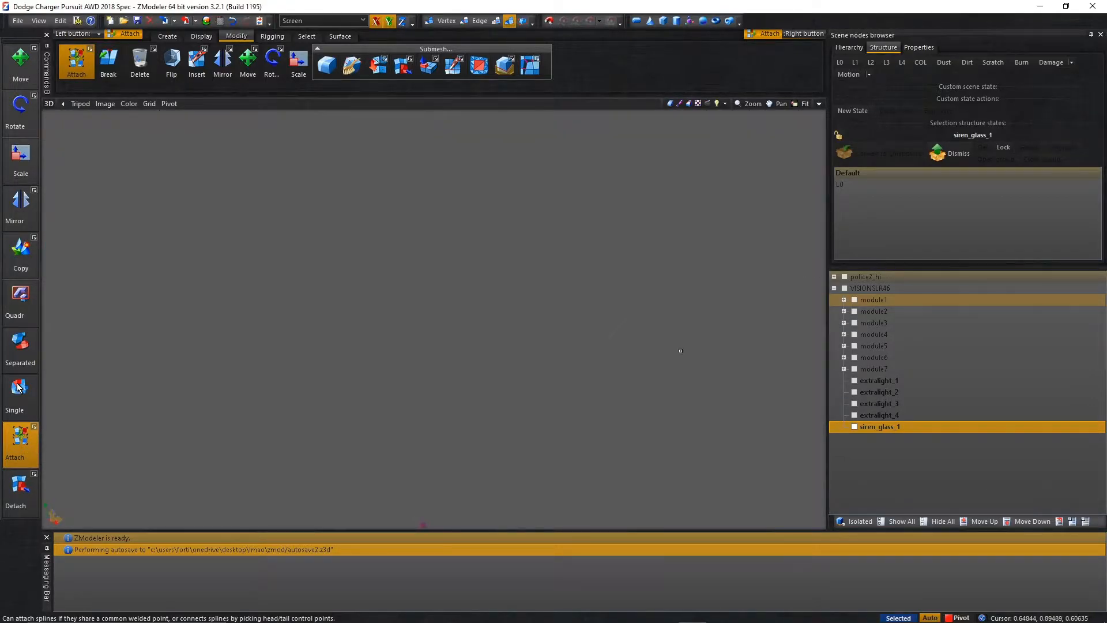
{"action": "left_click", "coordinate": [854, 380]}
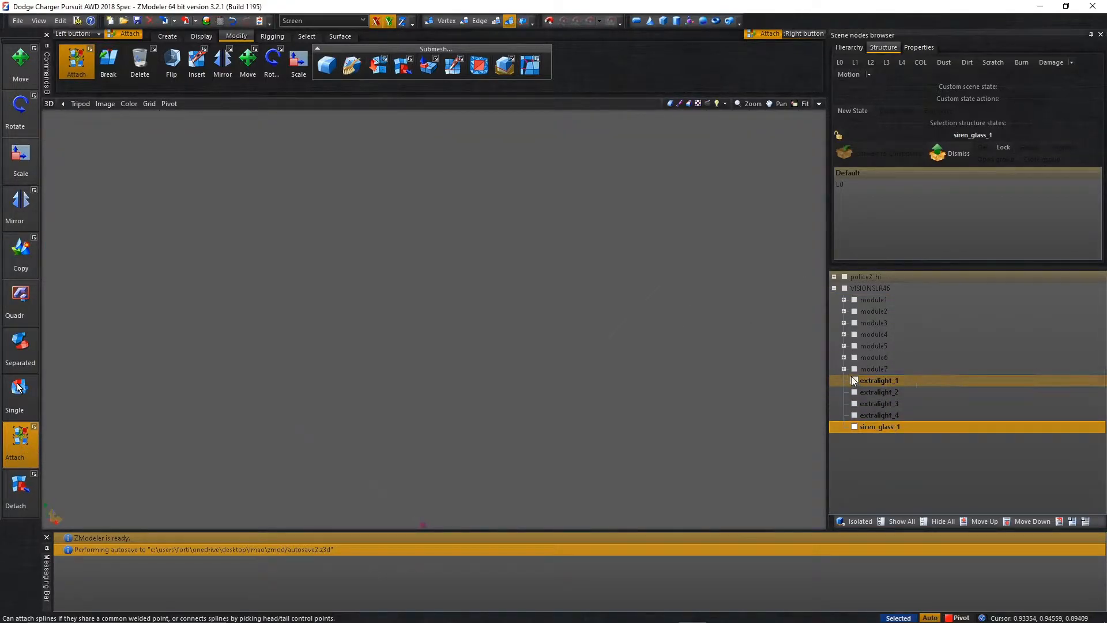
{"action": "left_click", "coordinate": [854, 392]}
{"action": "left_click", "coordinate": [854, 414]}
{"action": "left_click", "coordinate": [855, 403]}
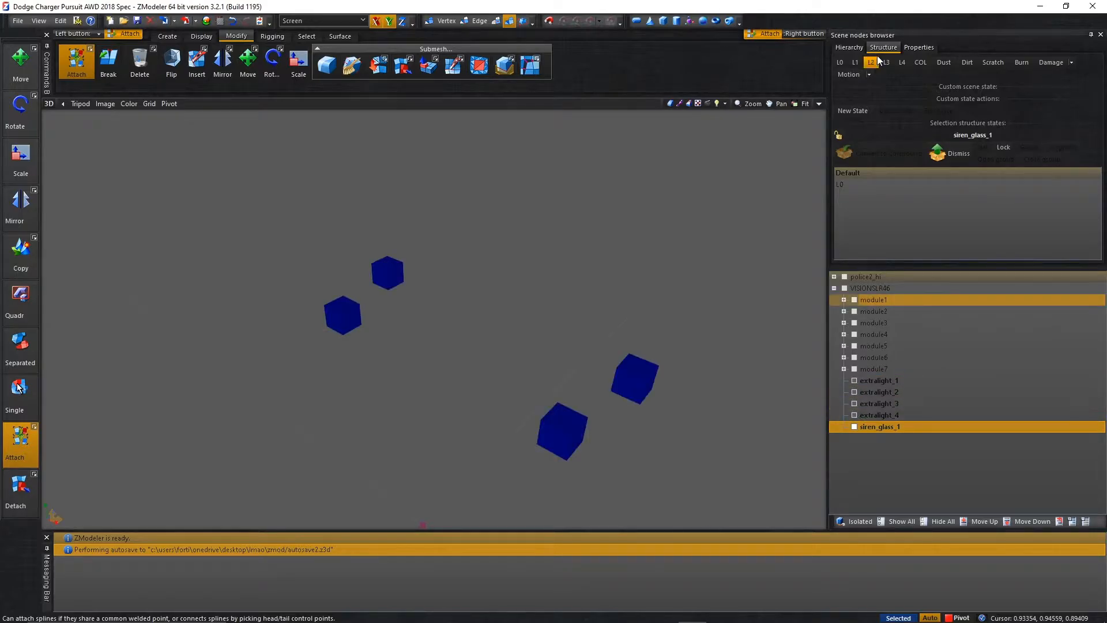
{"action": "left_click", "coordinate": [842, 63]}
{"action": "left_click", "coordinate": [855, 426]}
{"action": "middle_click_drag", "start_coordinate": [767, 372], "coordinate": [711, 362]}
Hide the four extralight compounds and siren_glass_1, and expand the module1 to module7 nodes to expose their child meshes.
{"action": "left_click", "coordinate": [875, 381], "text": "shift"}
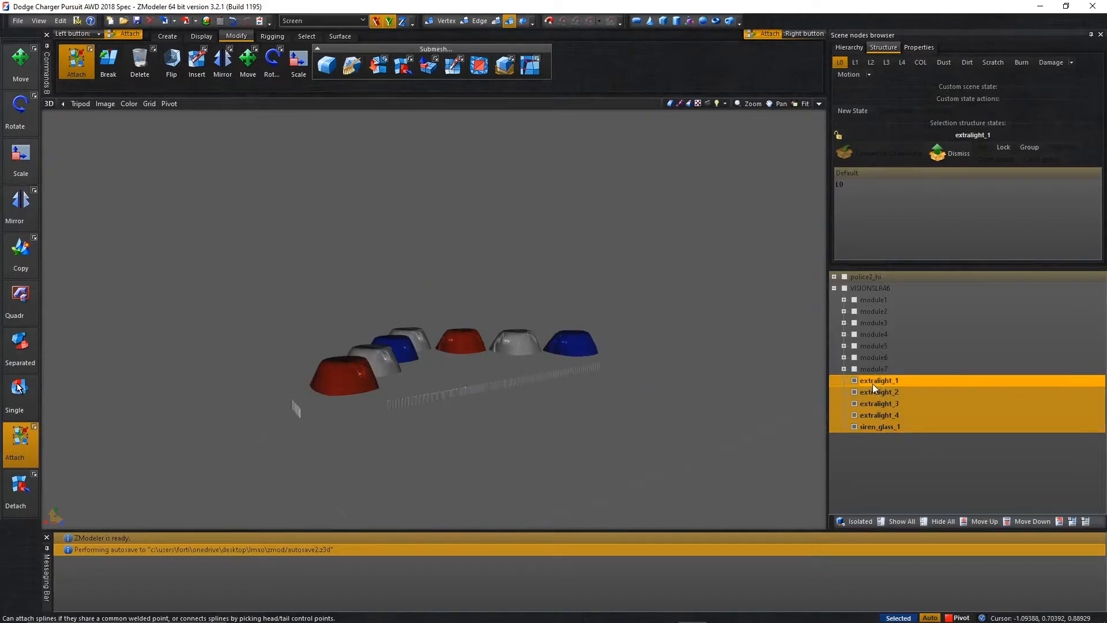
{"action": "left_click", "coordinate": [852, 382]}
{"action": "left_click", "coordinate": [844, 369]}
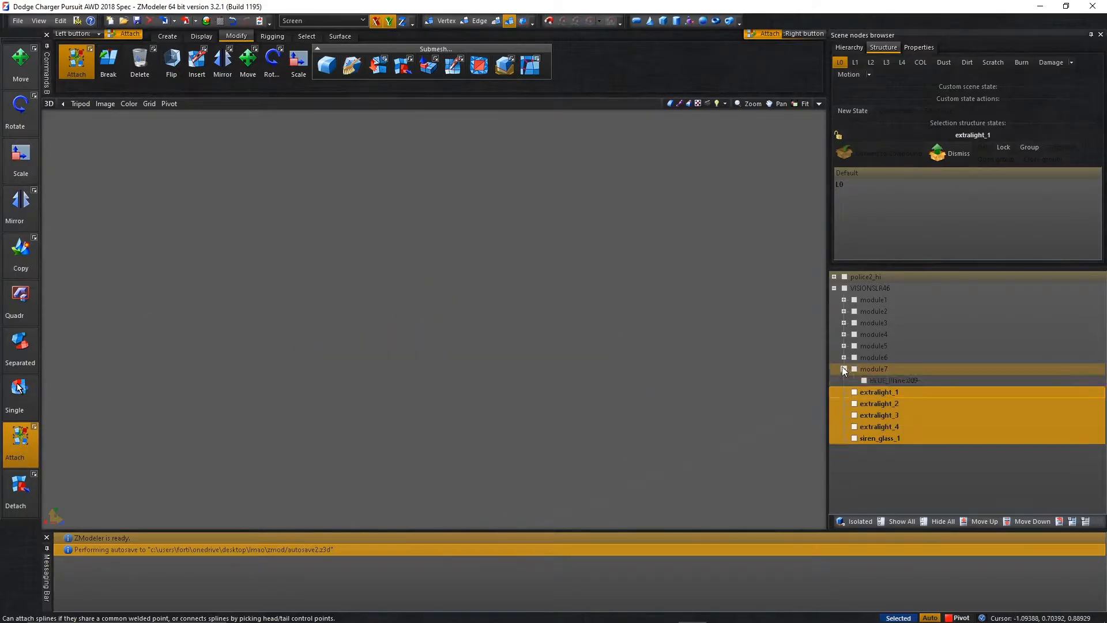
{"action": "left_click", "coordinate": [844, 358]}
{"action": "left_click", "coordinate": [844, 346]}
{"action": "left_click", "coordinate": [844, 335]}
{"action": "left_click", "coordinate": [843, 323]}
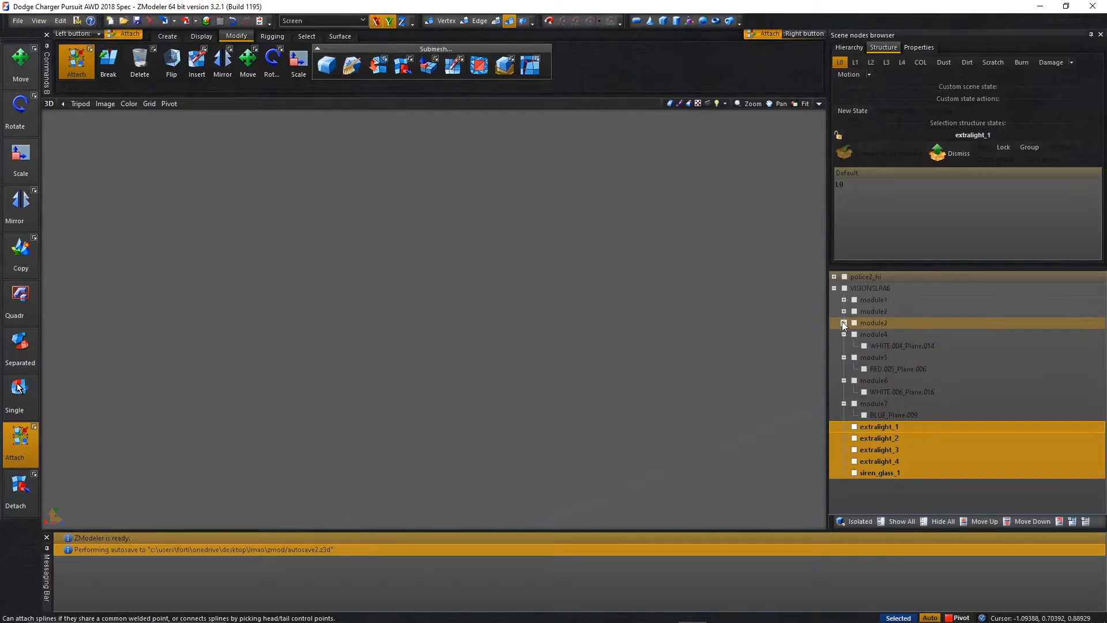
{"action": "left_click", "coordinate": [844, 311]}
{"action": "left_click", "coordinate": [844, 300]}
Show the module1 to module7 meshes in the 3D view without their child meshes.
{"action": "left_click", "coordinate": [855, 323]}
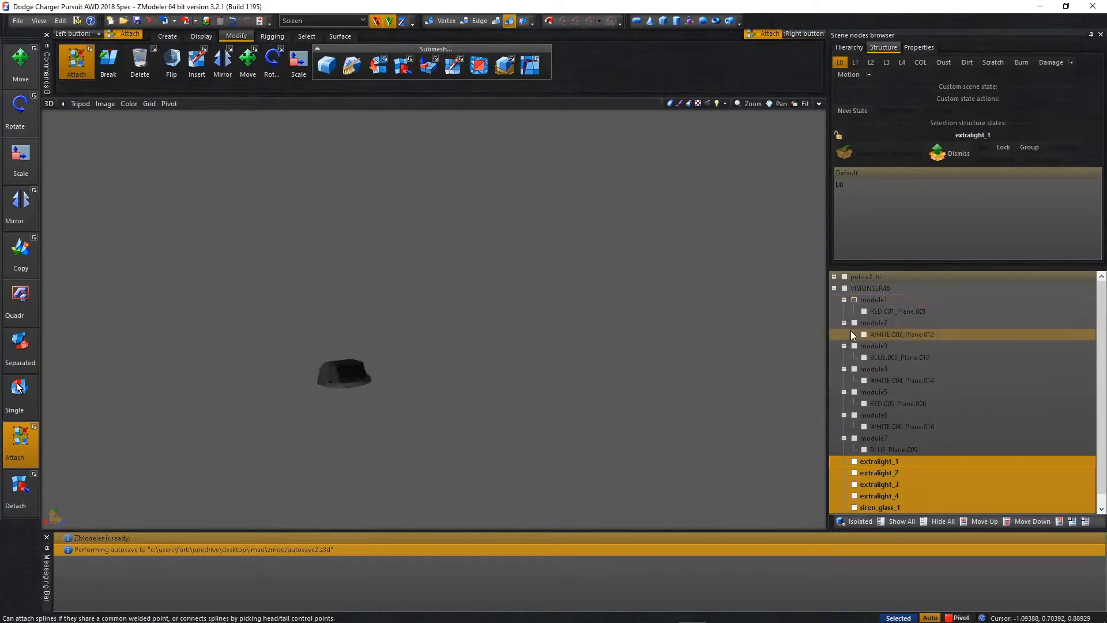
{"action": "left_click", "coordinate": [853, 347]}
{"action": "left_click", "coordinate": [853, 370]}
{"action": "left_click", "coordinate": [853, 393]}
{"action": "left_click", "coordinate": [856, 415]}
{"action": "left_click", "coordinate": [854, 439]}
{"action": "middle_click_drag", "start_coordinate": [606, 300], "coordinate": [555, 332]}
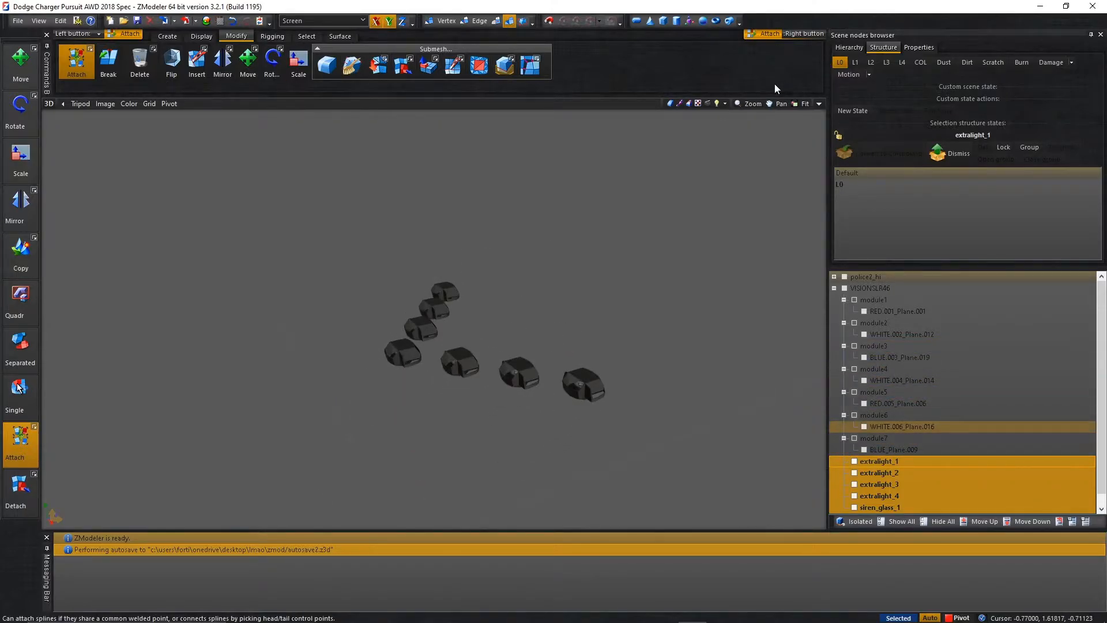
Select all seven module meshes in the Top view and convert them to dummies.
{"action": "left_click", "coordinate": [822, 106]}
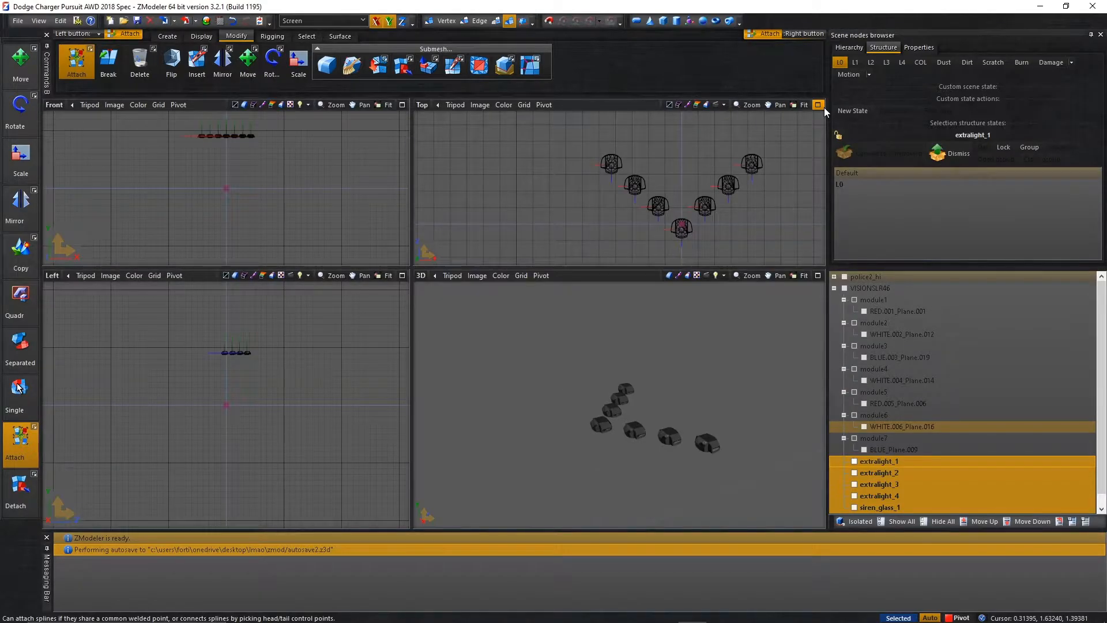
{"action": "left_click", "coordinate": [818, 105]}
{"action": "scroll", "coordinate": [548, 381], "scroll_direction": "up", "scroll_amount": 5}
{"action": "scroll", "coordinate": [393, 352], "scroll_direction": "up", "scroll_amount": 4}
{"action": "scroll", "coordinate": [362, 359], "scroll_direction": "down", "scroll_amount": 4}
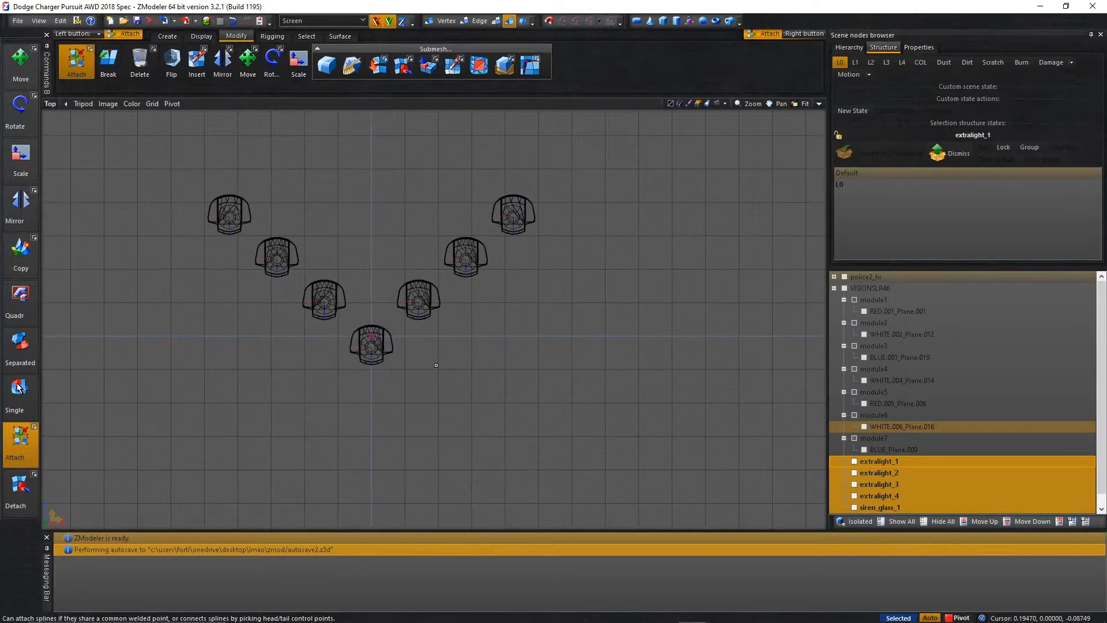
{"action": "left_click_drag", "start_coordinate": [161, 413], "coordinate": [619, 123]}
{"action": "right_click", "coordinate": [624, 180]}
{"action": "mouse_move", "coordinate": [669, 199]}
{"action": "left_click", "coordinate": [713, 202]}
{"action": "scroll", "coordinate": [710, 198], "scroll_direction": "down", "scroll_amount": 3}
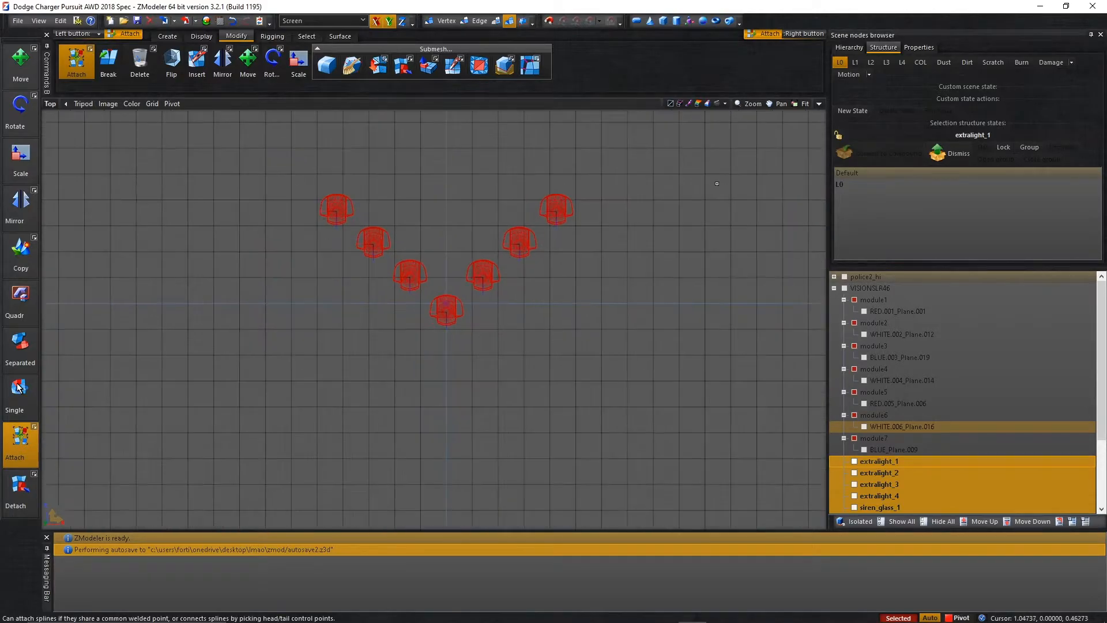
{"action": "right_click", "coordinate": [676, 230]}
{"action": "mouse_move", "coordinate": [703, 237]}
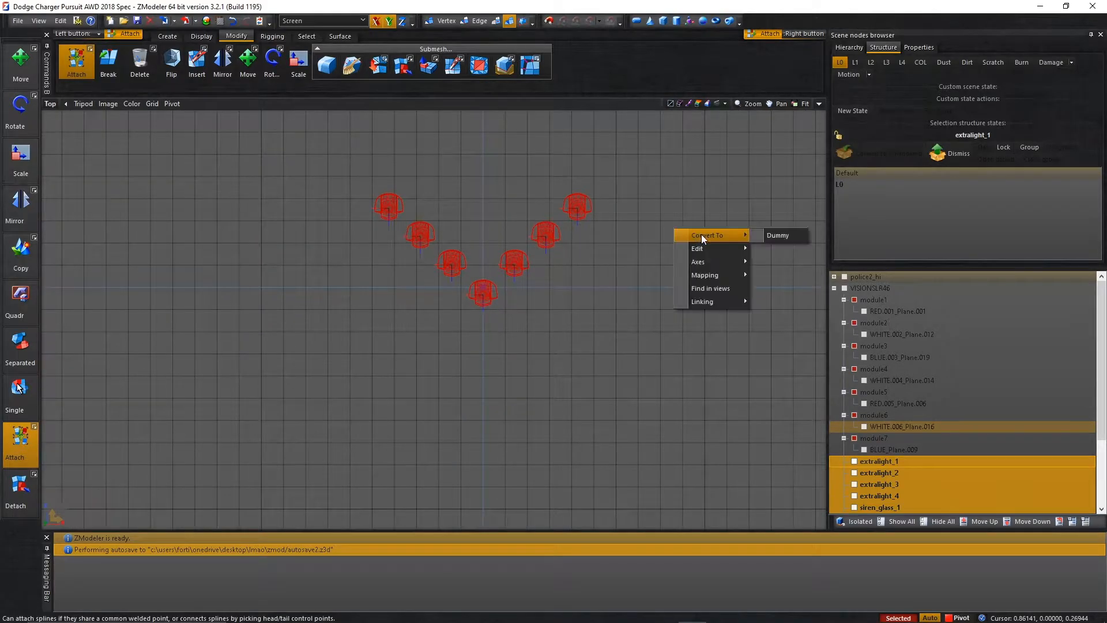
{"action": "left_click", "coordinate": [768, 240]}
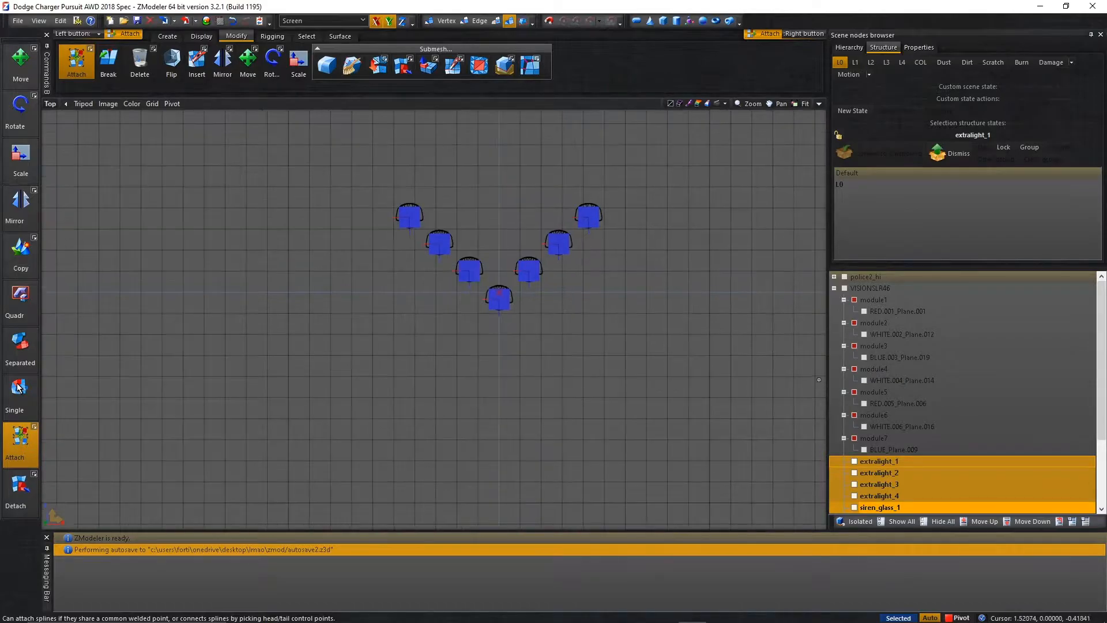
Deselect the original module1 to module7 meshes.
{"action": "scroll", "coordinate": [796, 415], "scroll_direction": "down", "scroll_amount": 1}
{"action": "left_click", "coordinate": [854, 415]}
{"action": "left_click", "coordinate": [854, 393]}
{"action": "left_click", "coordinate": [854, 369]}
{"action": "left_click", "coordinate": [854, 346]}
{"action": "left_click", "coordinate": [854, 323]}
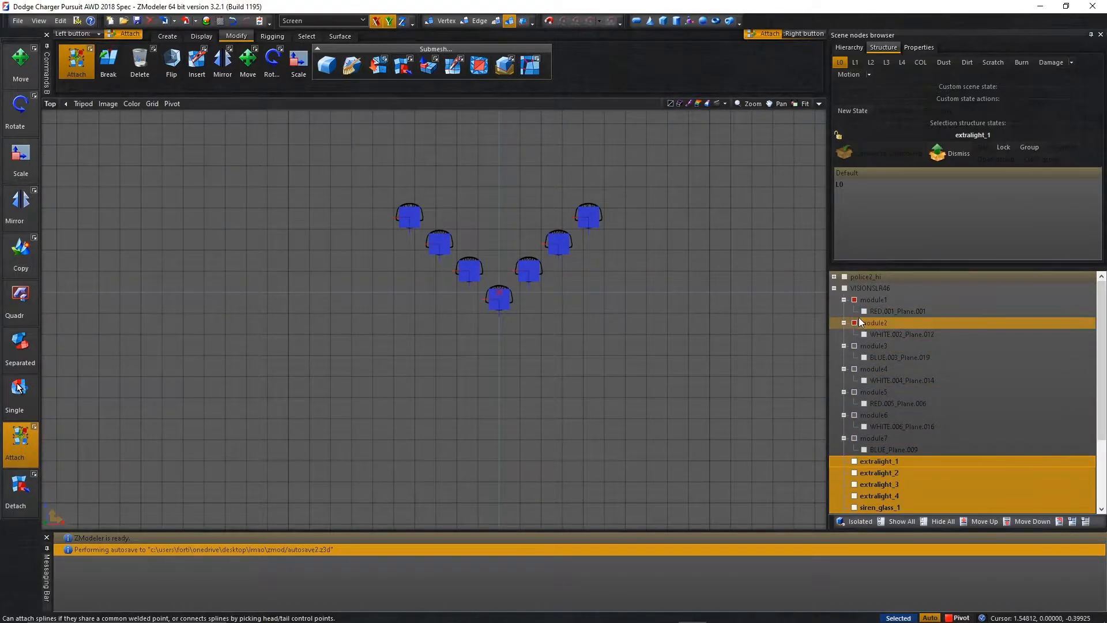
{"action": "left_click", "coordinate": [854, 300]}
Move the seven module dummies above the module meshes, to the start of the VISIONSLR46 hierarchy.
{"action": "scroll", "coordinate": [854, 354], "scroll_direction": "down", "scroll_amount": 3}
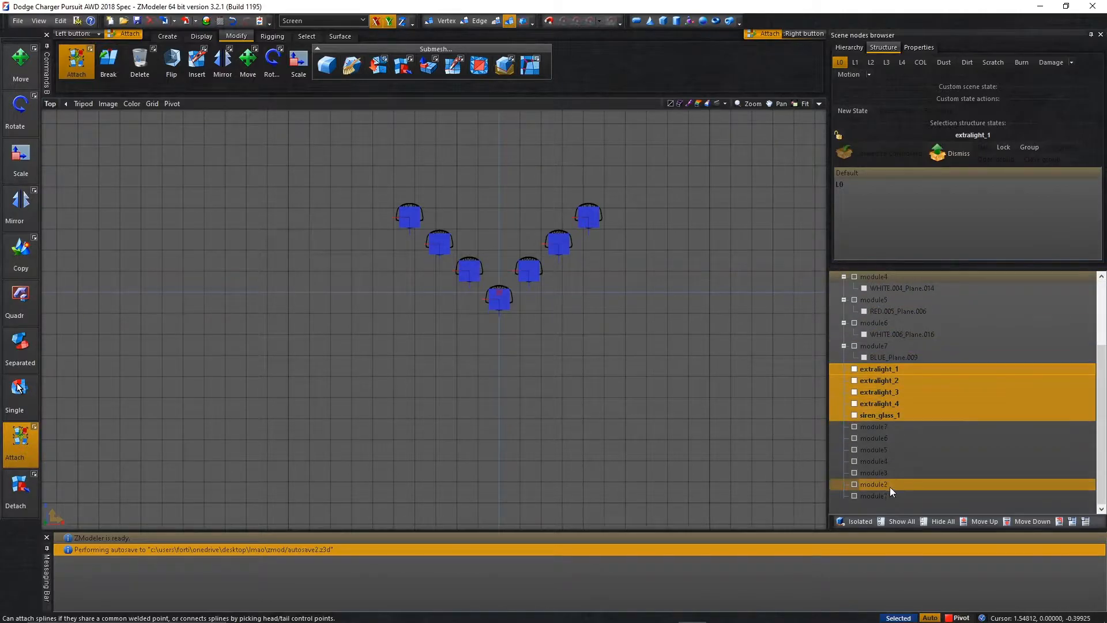
{"action": "left_click", "coordinate": [888, 497]}
{"action": "left_click", "coordinate": [884, 426], "text": "shift"}
{"action": "left_click_drag", "start_coordinate": [884, 425], "coordinate": [920, 296]}
{"action": "scroll", "coordinate": [904, 395], "scroll_direction": "up", "scroll_amount": 3}
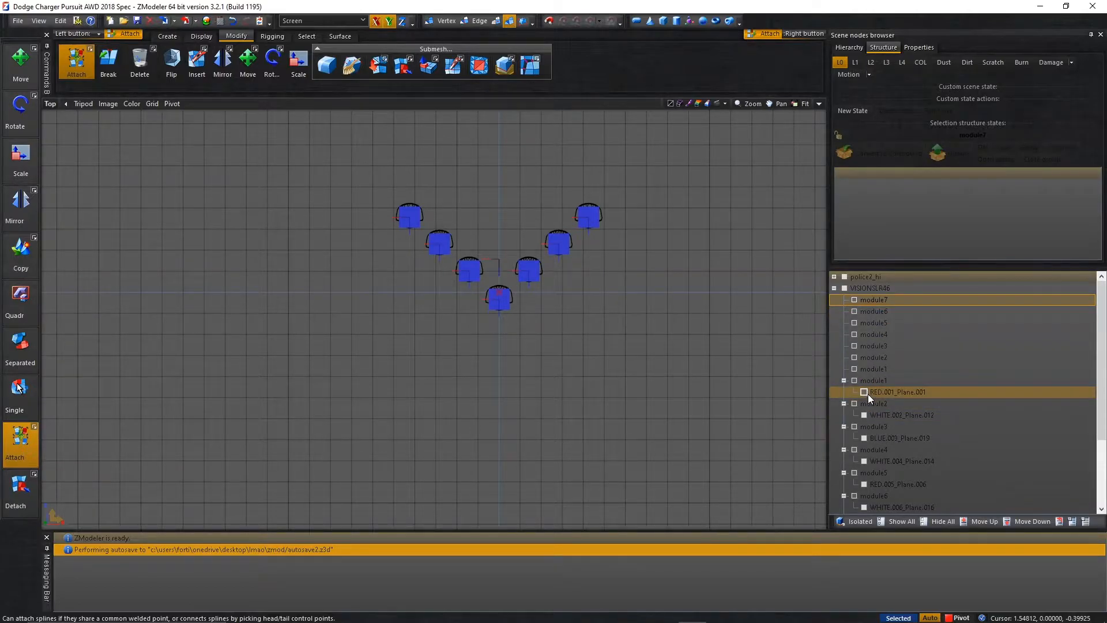
Isolate the module1 dummy together with the module1 mesh and its RED.001_Plane.001 child by hiding everything else.
{"action": "left_click", "coordinate": [944, 522]}
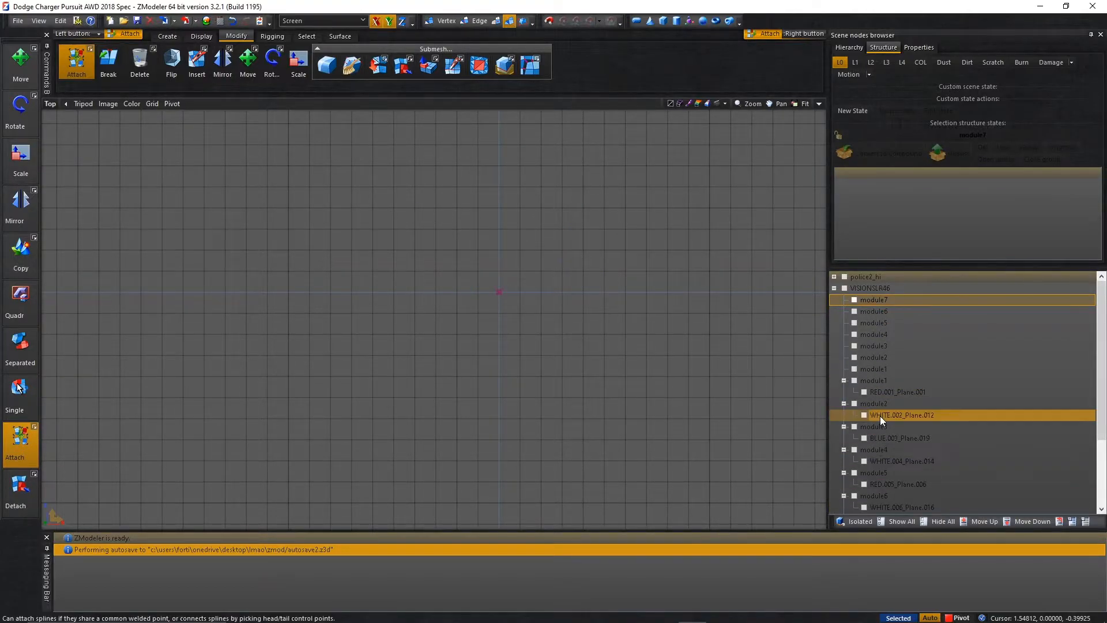
{"action": "left_click", "coordinate": [855, 369]}
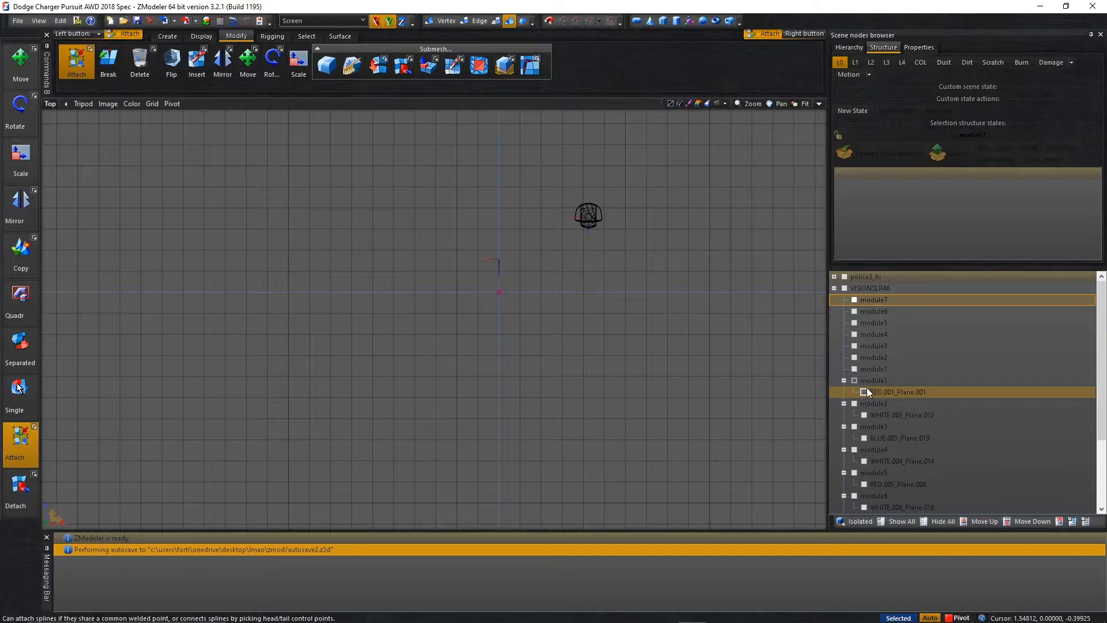
{"action": "left_click", "coordinate": [856, 369]}
{"action": "left_click", "coordinate": [855, 369]}
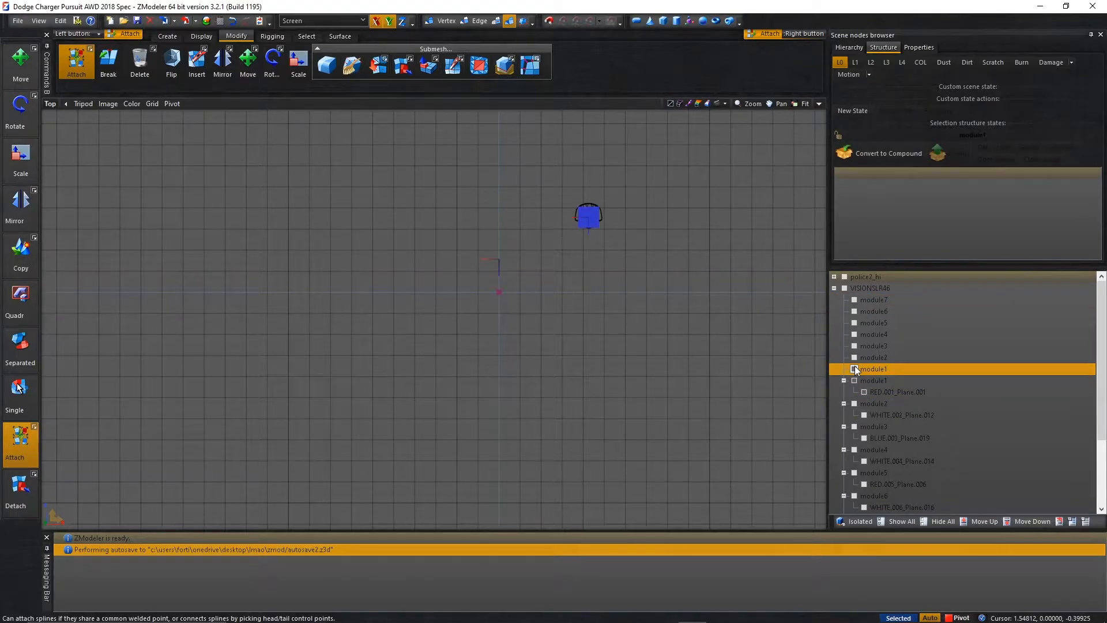
Rename the RED.001_Plane.001 mesh as siren_1.
{"action": "left_click", "coordinate": [895, 390]}
{"action": "left_click", "coordinate": [894, 391]}
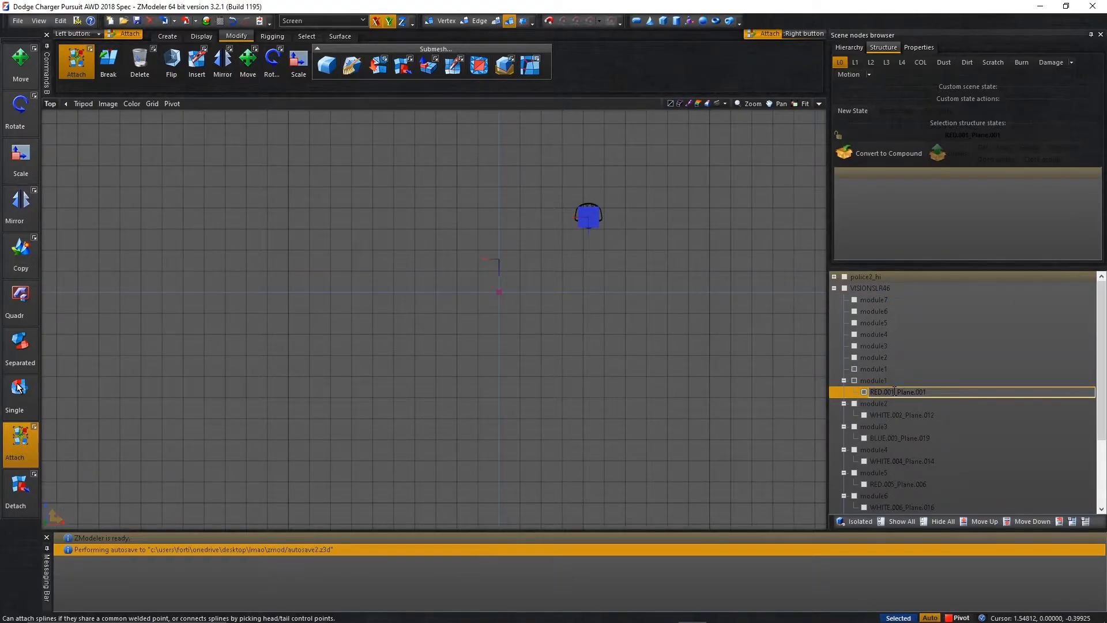
{"action": "double_click", "coordinate": [894, 392]}
{"action": "type", "text": "siren"}
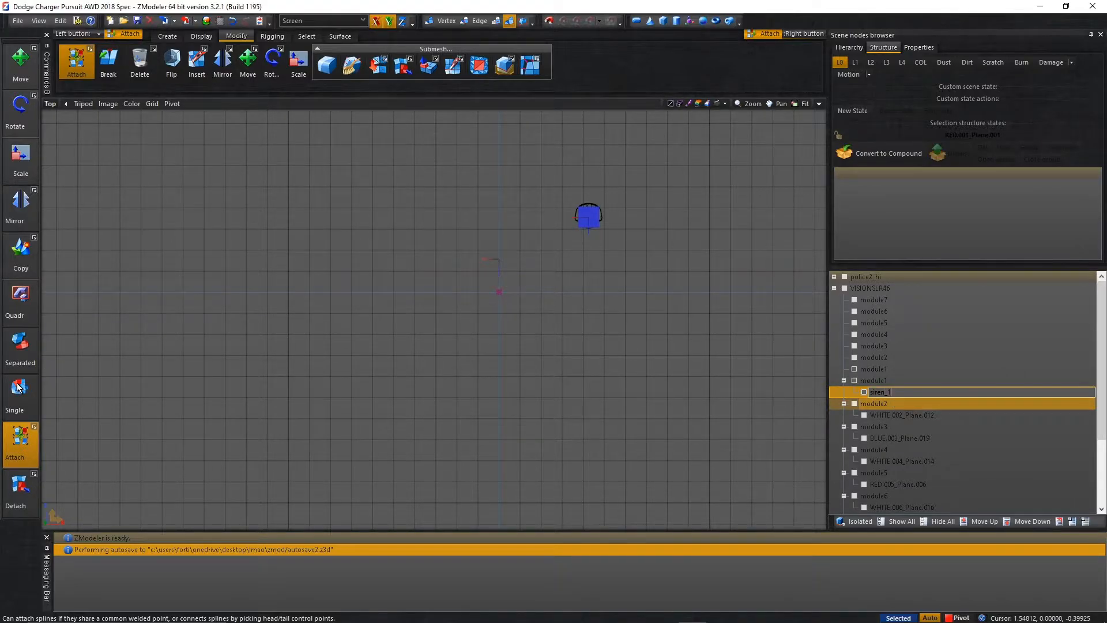
{"action": "type", "text": "_1"}
{"action": "key", "text": "Return"}
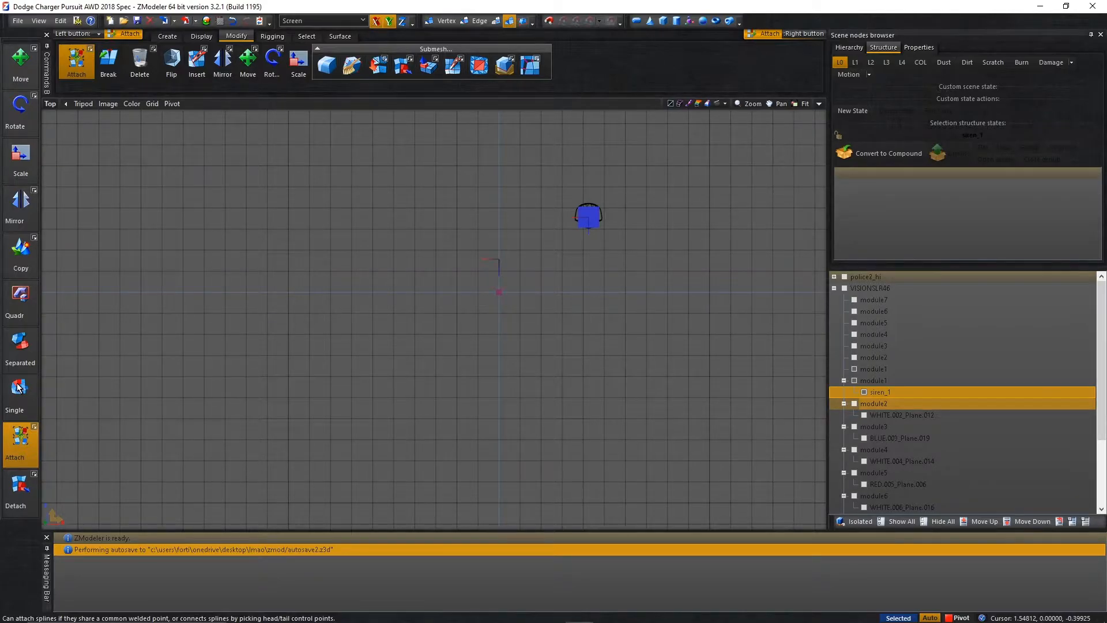
Rename the module1 mesh, the parent of siren_1, as misc_1.
{"action": "left_click", "coordinate": [858, 381]}
{"action": "left_click", "coordinate": [867, 382]}
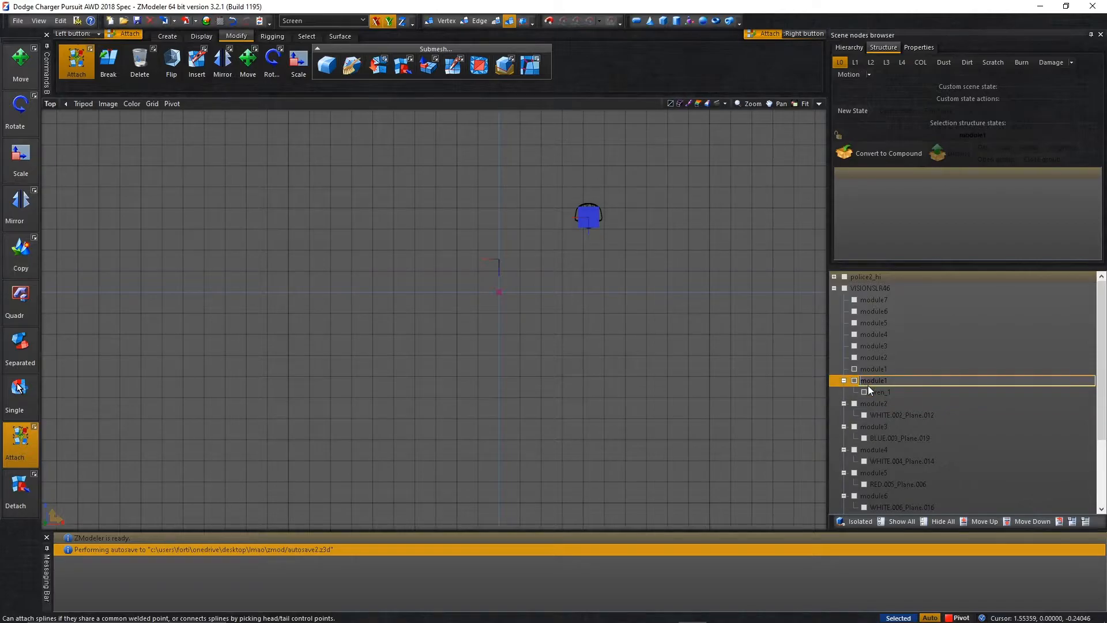
{"action": "type", "text": "misc_1"}
{"action": "key", "text": "Return"}
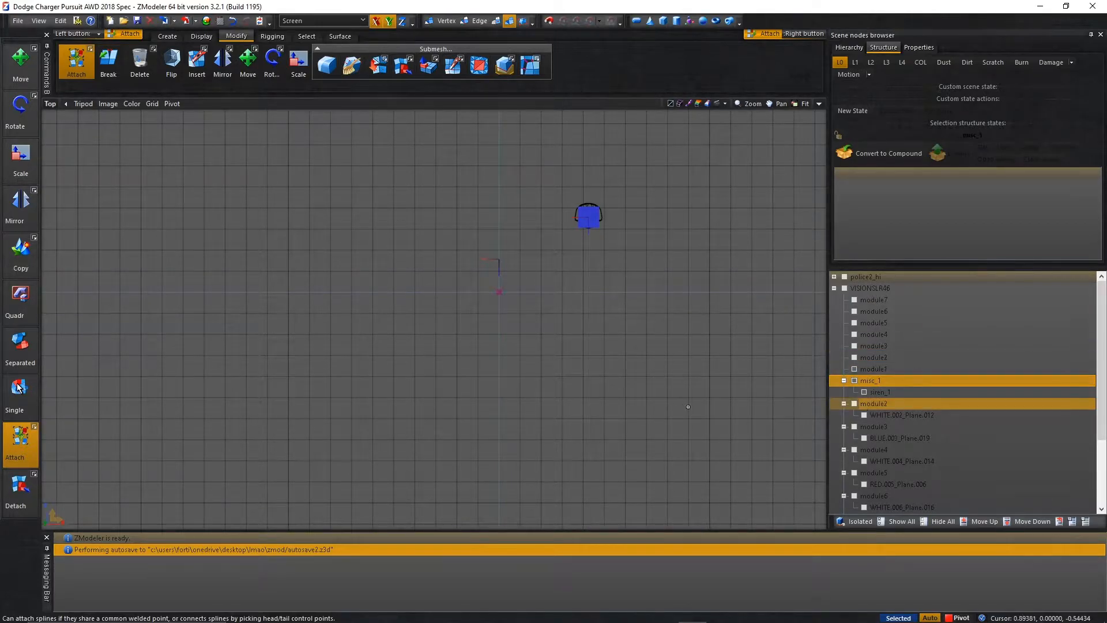
Make siren_1 and misc_1 children of the module1 dummy.
{"action": "left_click", "coordinate": [877, 393]}
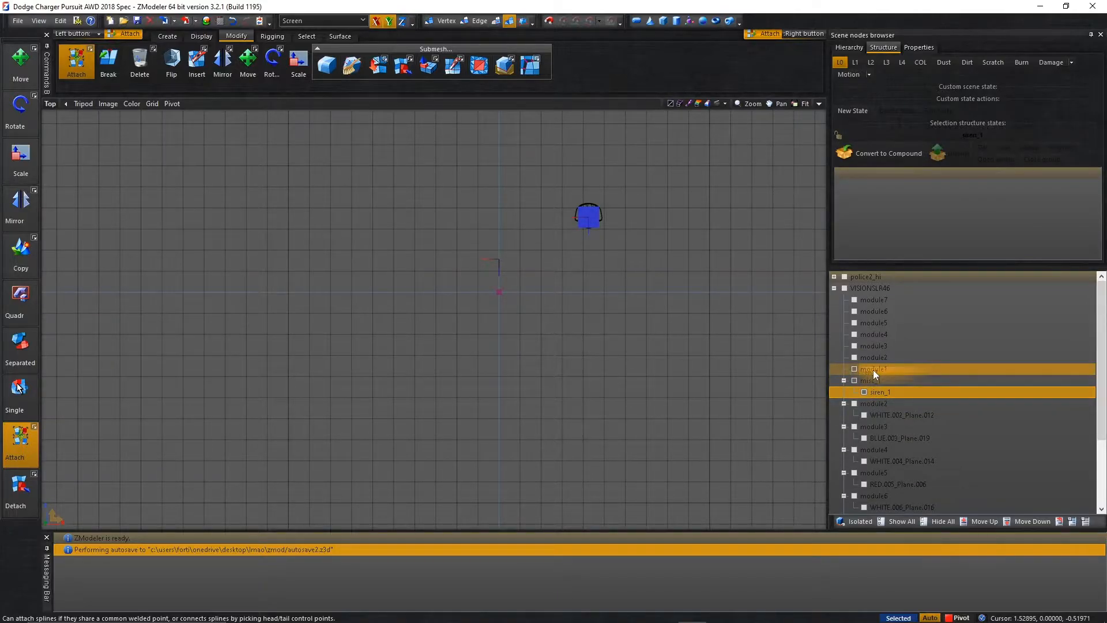
{"action": "left_click_drag", "start_coordinate": [871, 367], "coordinate": [871, 368]}
{"action": "left_click", "coordinate": [859, 381]}
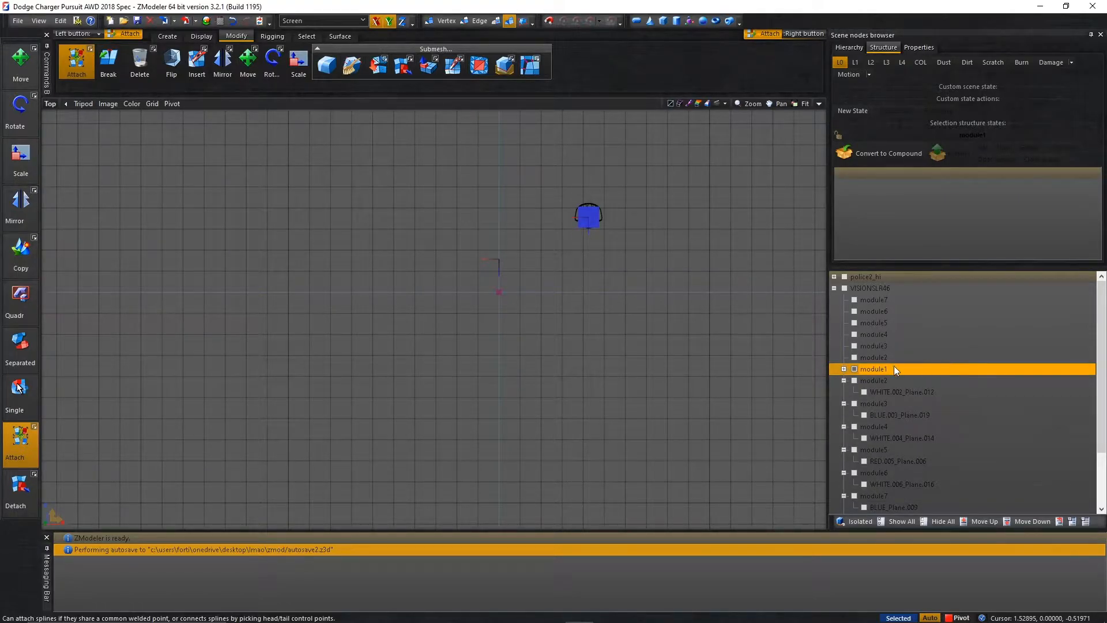
Hide the module1 parts, show the WHITE.002_Plane.012 mesh and rename it as siren_2.
{"action": "left_click", "coordinate": [855, 370]}
{"action": "left_click", "coordinate": [861, 390]}
{"action": "left_click", "coordinate": [903, 394]}
{"action": "left_click", "coordinate": [904, 395]}
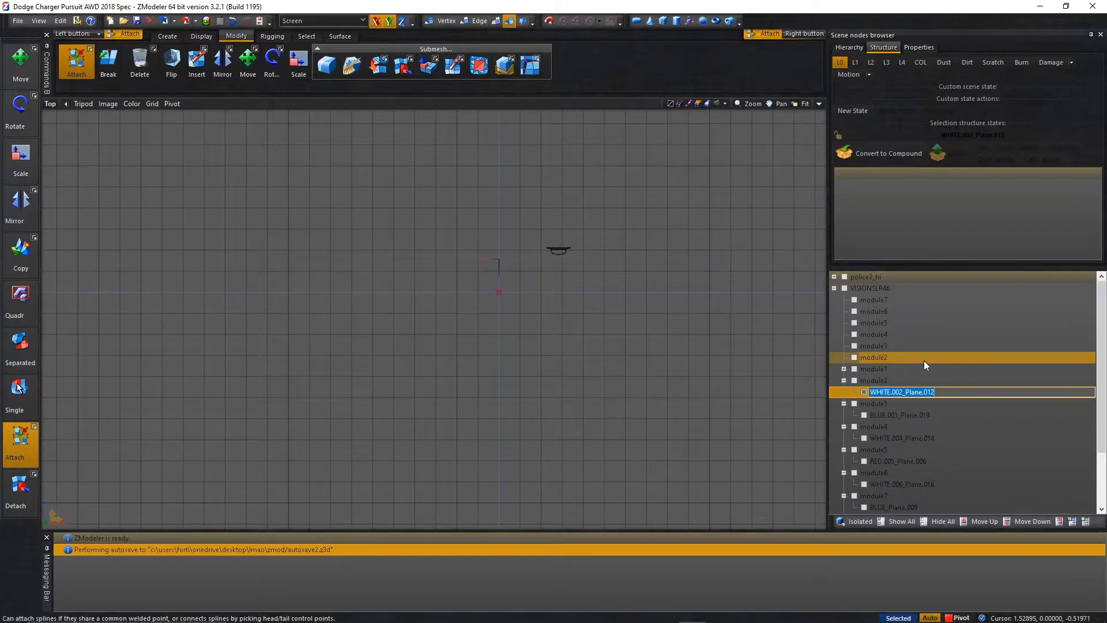
{"action": "type", "text": "siren_2"}
{"action": "key", "text": "Return"}
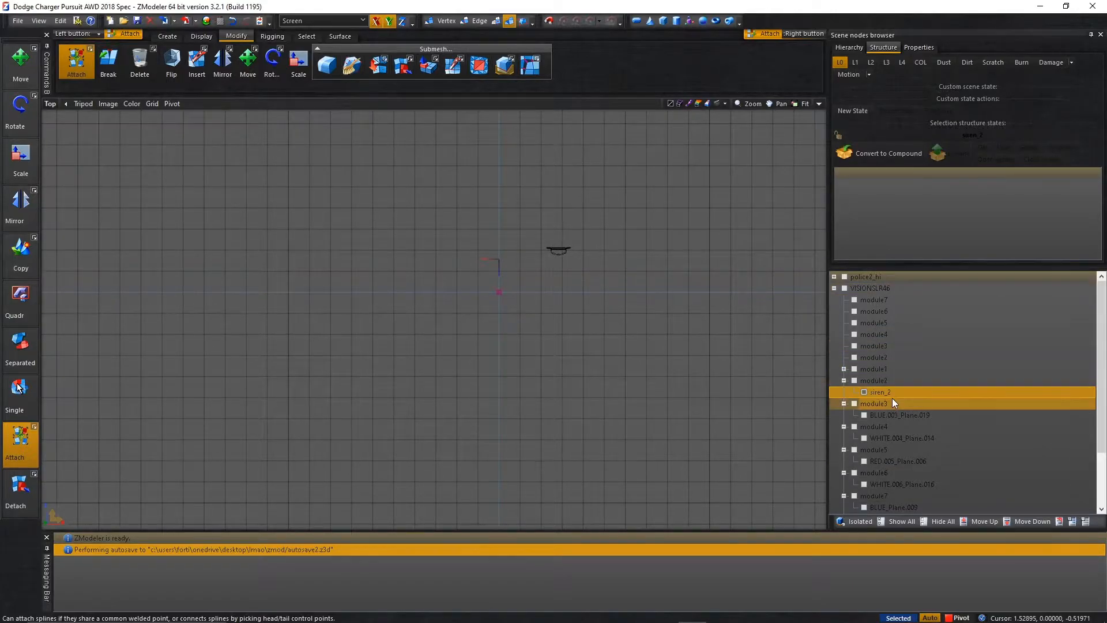
Rename the module2 mesh as misc_2 and the module3 mesh as misc_3.
{"action": "left_click", "coordinate": [891, 383]}
{"action": "left_click", "coordinate": [890, 383]}
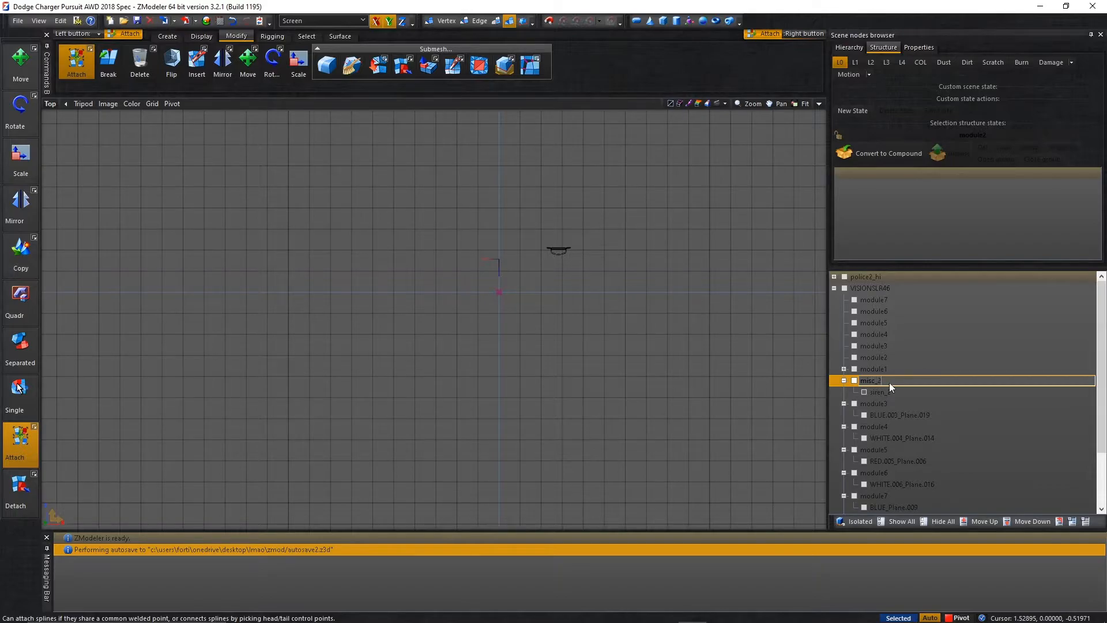
{"action": "key", "text": "Return"}
{"action": "left_click", "coordinate": [895, 414]}
{"action": "left_click", "coordinate": [894, 404]}
{"action": "left_click", "coordinate": [895, 401]}
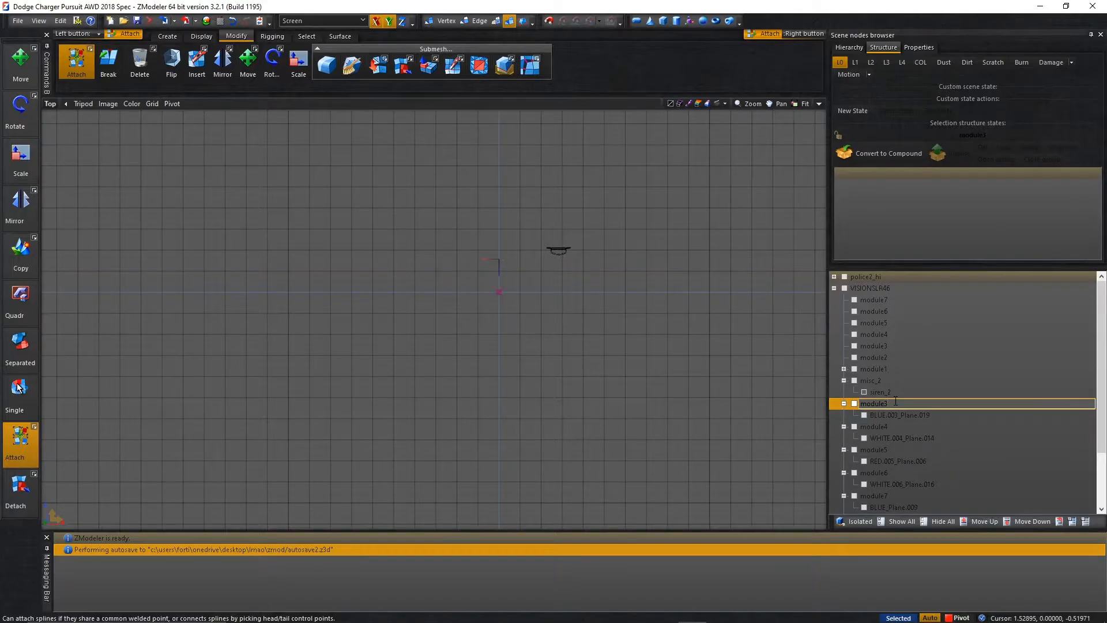
{"action": "type", "text": "misc_3"}
{"action": "key", "text": "Return"}
Rename the module4 mesh as misc_4 and the module5 mesh as misc_5.
{"action": "scroll", "coordinate": [835, 383], "scroll_direction": "down", "scroll_amount": 1}
{"action": "left_click", "coordinate": [871, 395]}
{"action": "left_click", "coordinate": [874, 396]}
{"action": "type", "text": "misc_4"}
{"action": "key", "text": "Return"}
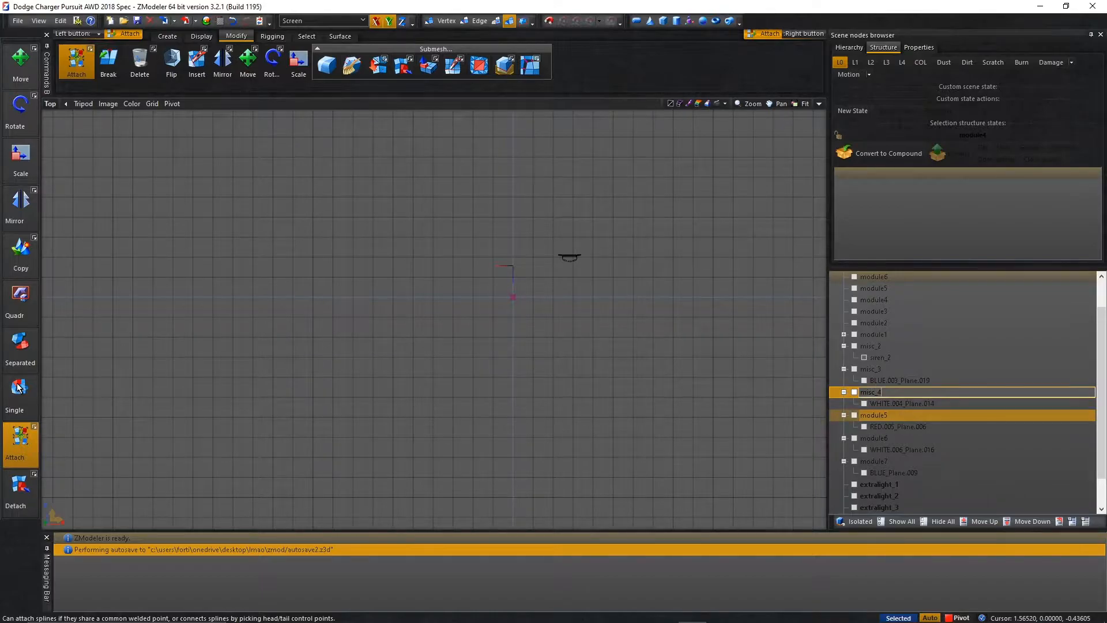
{"action": "left_click", "coordinate": [899, 413]}
{"action": "left_click", "coordinate": [900, 414]}
{"action": "type", "text": "misc_5"}
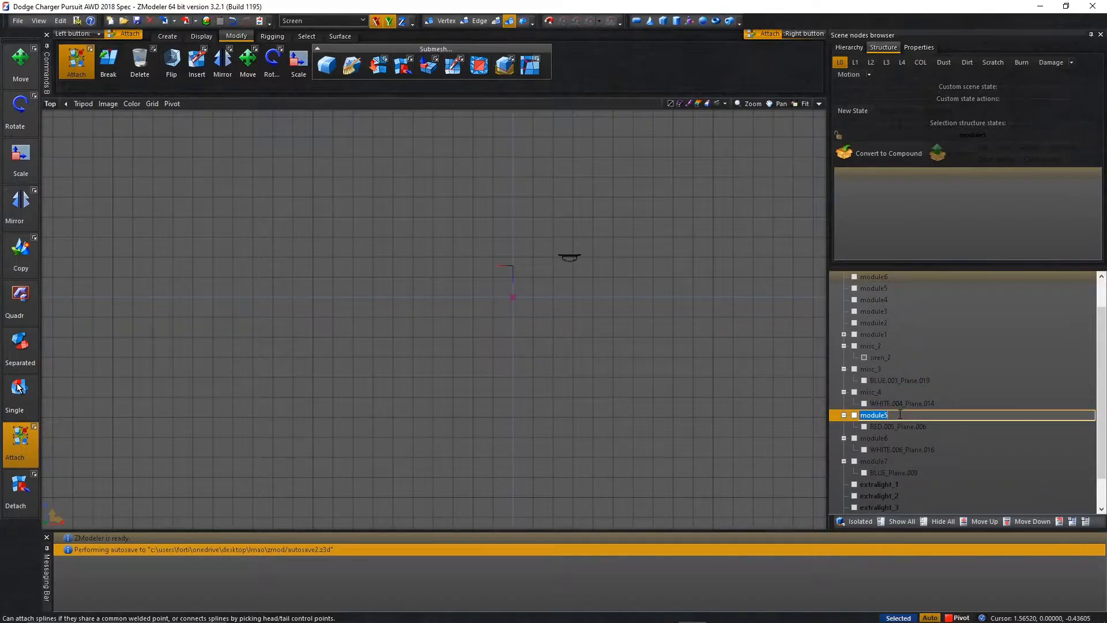
{"action": "key", "text": "Return"}
Rename the module6 mesh as misc_6 and the module7 mesh as misc_7.
{"action": "left_click", "coordinate": [885, 439]}
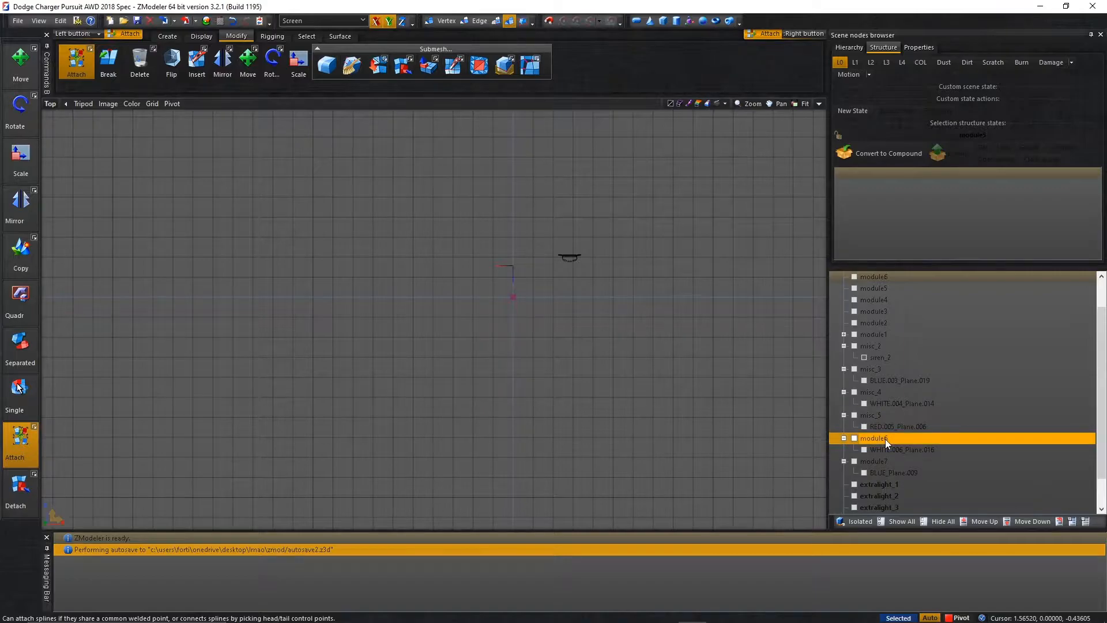
{"action": "left_click", "coordinate": [885, 438]}
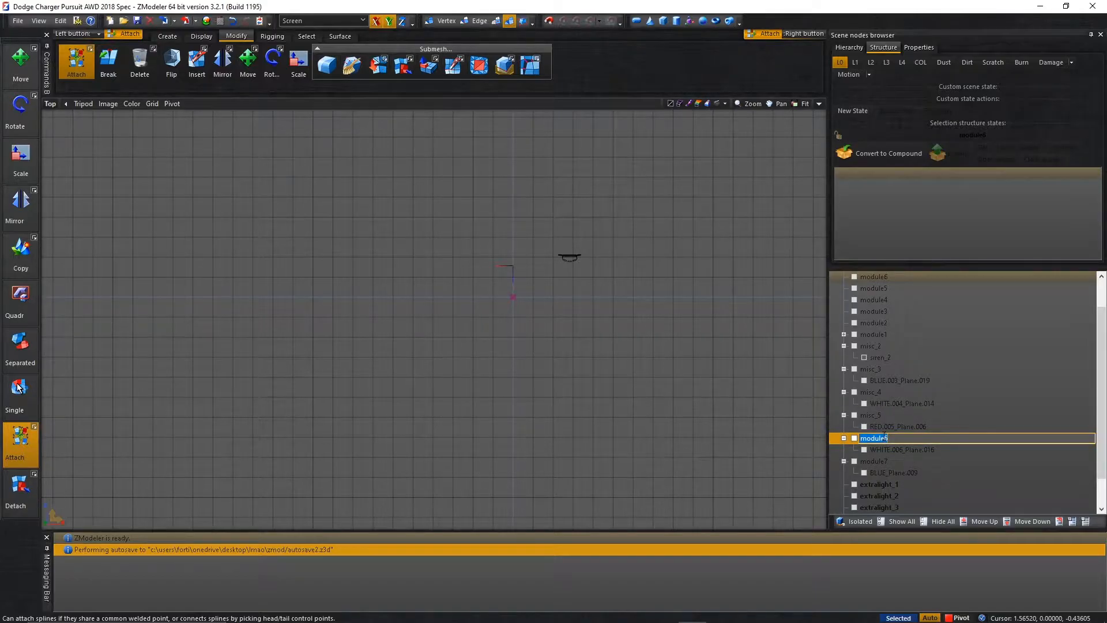
{"action": "type", "text": "misc_6"}
{"action": "key", "text": "Return"}
{"action": "left_click", "coordinate": [922, 465]}
{"action": "left_click", "coordinate": [921, 465]}
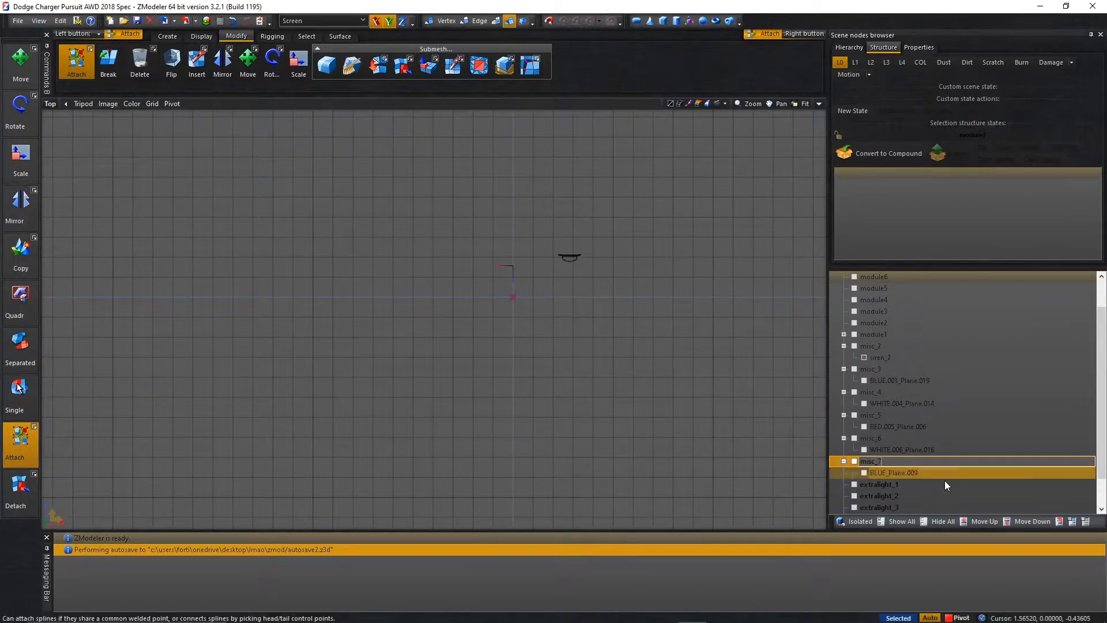
Rename the BLUE.003_Plane.019 mesh under misc_3 as siren_3.
{"action": "key", "text": "Return"}
{"action": "left_click", "coordinate": [907, 380]}
{"action": "left_click", "coordinate": [906, 380]}
{"action": "type", "text": "siren_"}
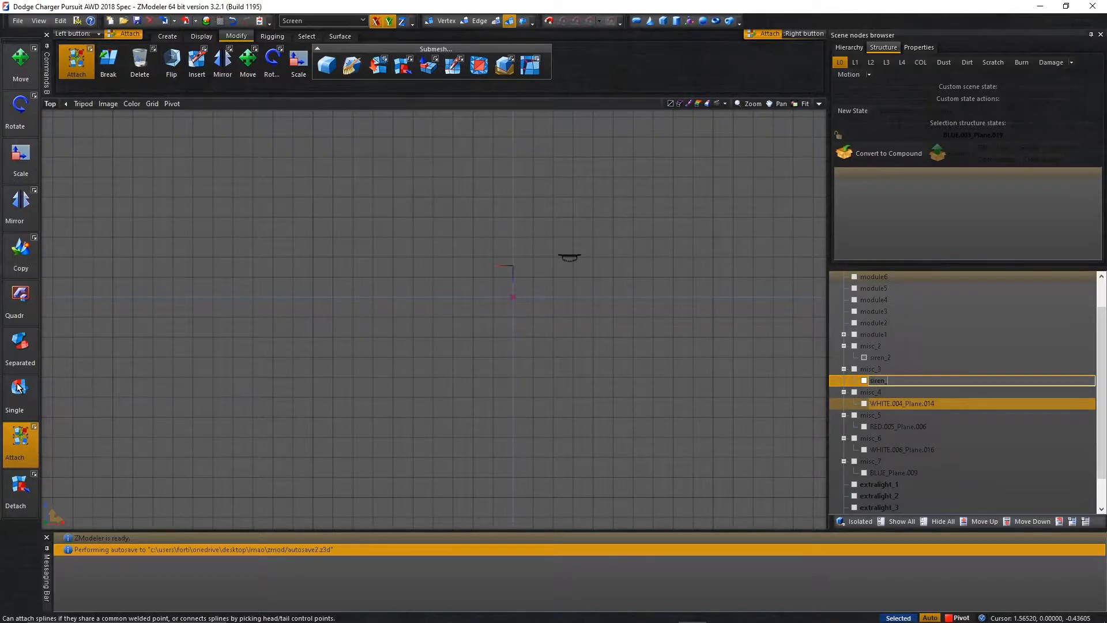
{"action": "type", "text": "3"}
{"action": "key", "text": "Return"}
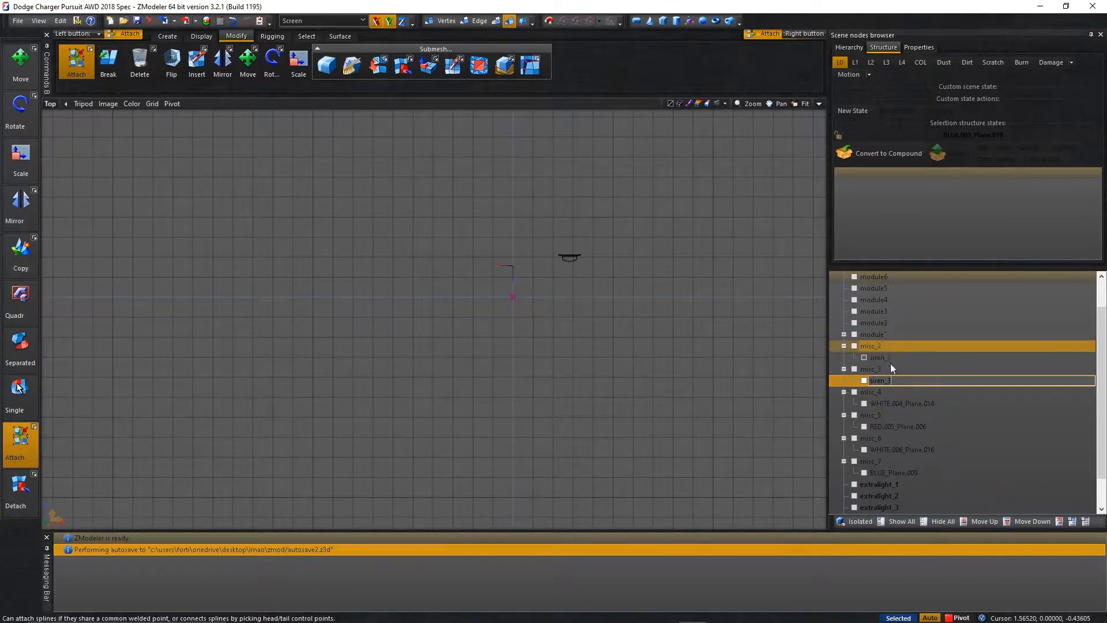
Rename the WHITE.004_Plane.014 mesh under misc_4 as siren_4 and the RED.005_Plane.006 mesh under misc_5 as siren_5.
{"action": "left_click", "coordinate": [896, 402]}
{"action": "left_click", "coordinate": [897, 402]}
{"action": "type", "text": "siren_4"}
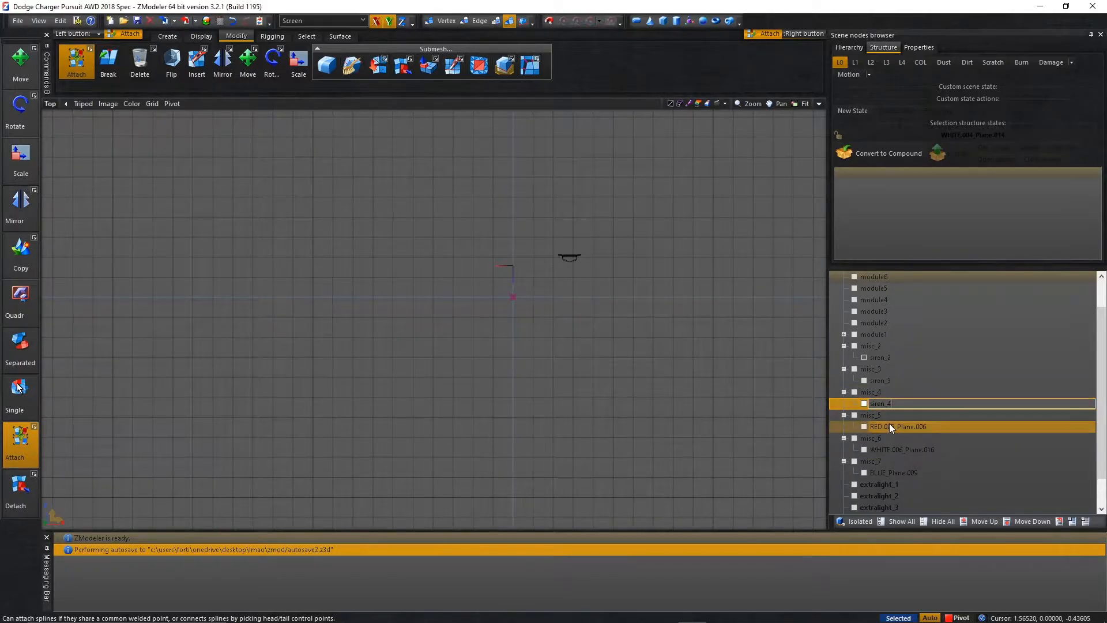
{"action": "left_click", "coordinate": [890, 427]}
{"action": "left_click", "coordinate": [890, 427]}
{"action": "type", "text": "siren_5"}
Rename the WHITE.006_Plane.016 mesh under misc_6 as siren_6 and the BLUE_Plane.009 mesh under misc_7 as siren_7.
{"action": "left_click", "coordinate": [906, 450]}
{"action": "left_click", "coordinate": [907, 451]}
{"action": "type", "text": "siren_6"}
{"action": "left_click", "coordinate": [908, 473]}
{"action": "left_click", "coordinate": [909, 473]}
{"action": "type", "text": "siren_7"}
{"action": "left_click", "coordinate": [914, 450]}
{"action": "left_click", "coordinate": [903, 471]}
Move the siren and misc meshes numbered 2 to 4 under the module2, module3 and module4 dummies with matching numbers.
{"action": "left_click", "coordinate": [887, 348]}
{"action": "scroll", "coordinate": [877, 358], "scroll_direction": "up", "scroll_amount": 1}
{"action": "left_click_drag", "start_coordinate": [871, 392], "coordinate": [879, 384]}
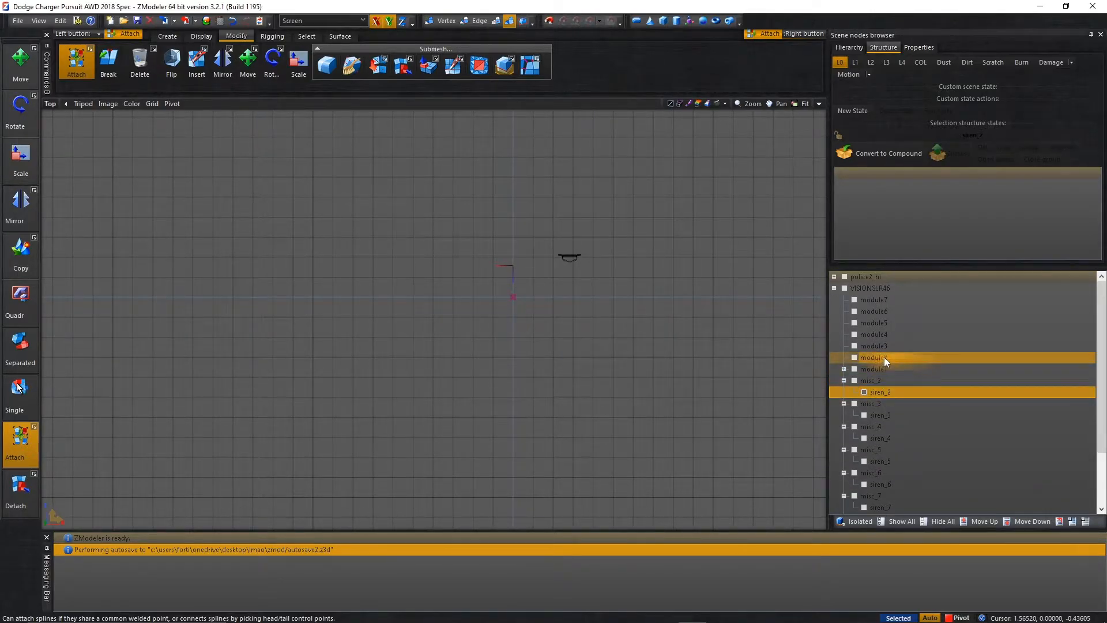
{"action": "left_click_drag", "start_coordinate": [874, 391], "coordinate": [874, 348]}
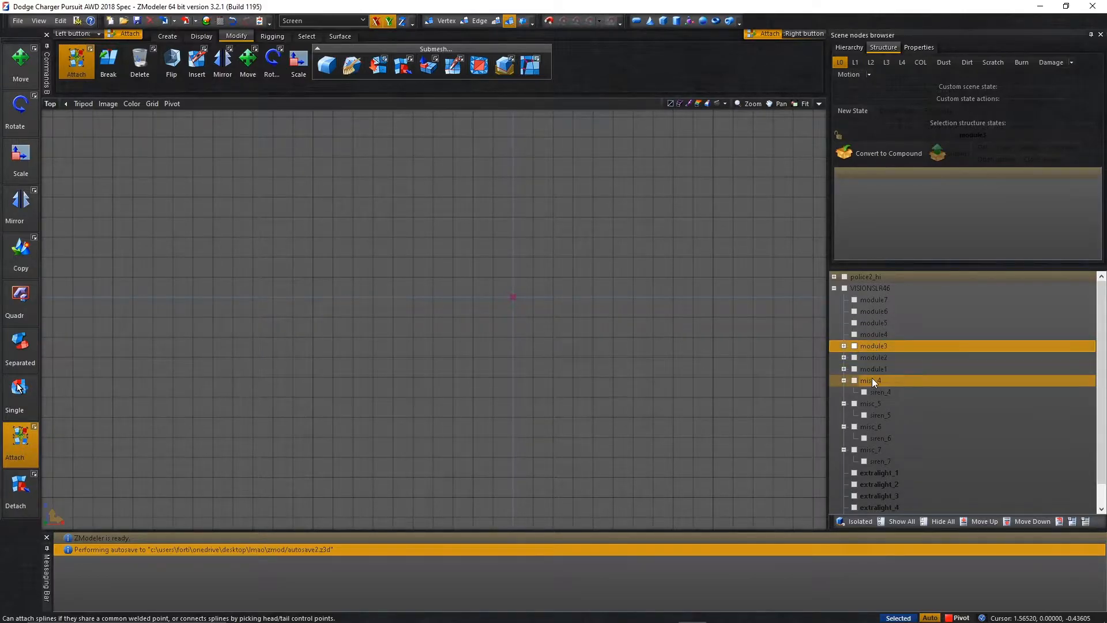
{"action": "left_click_drag", "start_coordinate": [874, 389], "coordinate": [877, 335]}
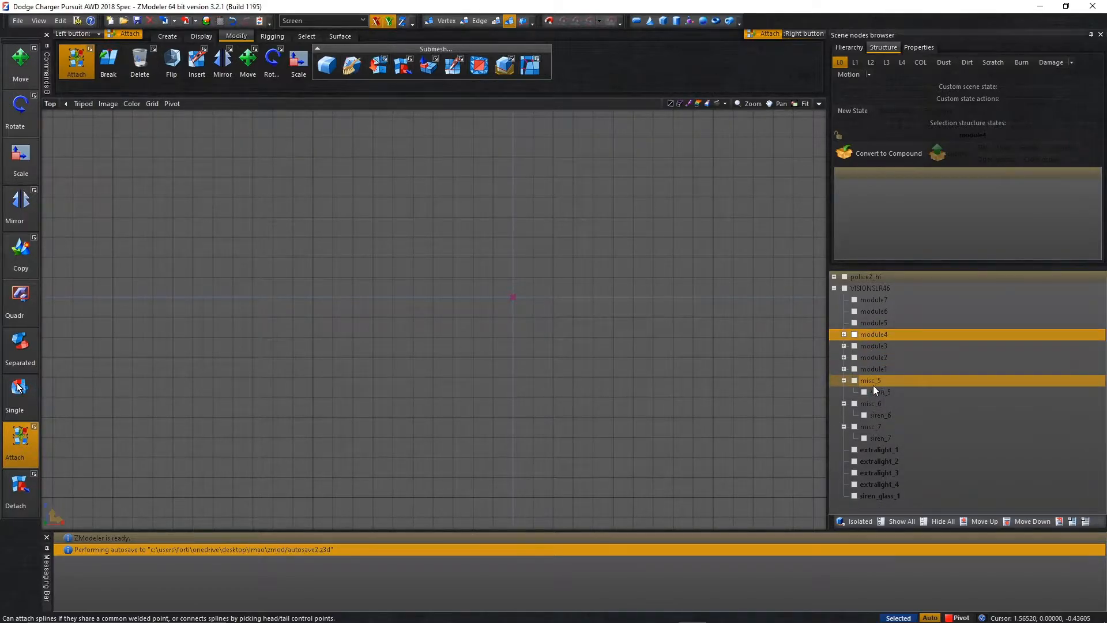
Move the siren and misc meshes numbered 5 to 7 under the module5, module6 and module7 dummies with matching numbers.
{"action": "left_click_drag", "start_coordinate": [874, 390], "coordinate": [877, 327]}
{"action": "left_click_drag", "start_coordinate": [871, 380], "coordinate": [881, 311]}
{"action": "left_click", "coordinate": [879, 383]}
{"action": "left_click_drag", "start_coordinate": [880, 388], "coordinate": [879, 297]}
{"action": "left_click", "coordinate": [883, 383]}
{"action": "left_click_drag", "start_coordinate": [883, 383], "coordinate": [876, 299]}
Expand the module dummies to reveal their siren and misc children, and hide all objects.
{"action": "left_click", "coordinate": [844, 369]}
{"action": "left_click", "coordinate": [844, 357]}
{"action": "left_click", "coordinate": [844, 346]}
{"action": "left_click", "coordinate": [844, 334]}
{"action": "left_click", "coordinate": [844, 311]}
{"action": "left_click", "coordinate": [844, 345]}
{"action": "scroll", "coordinate": [853, 328], "scroll_direction": "down", "scroll_amount": 2}
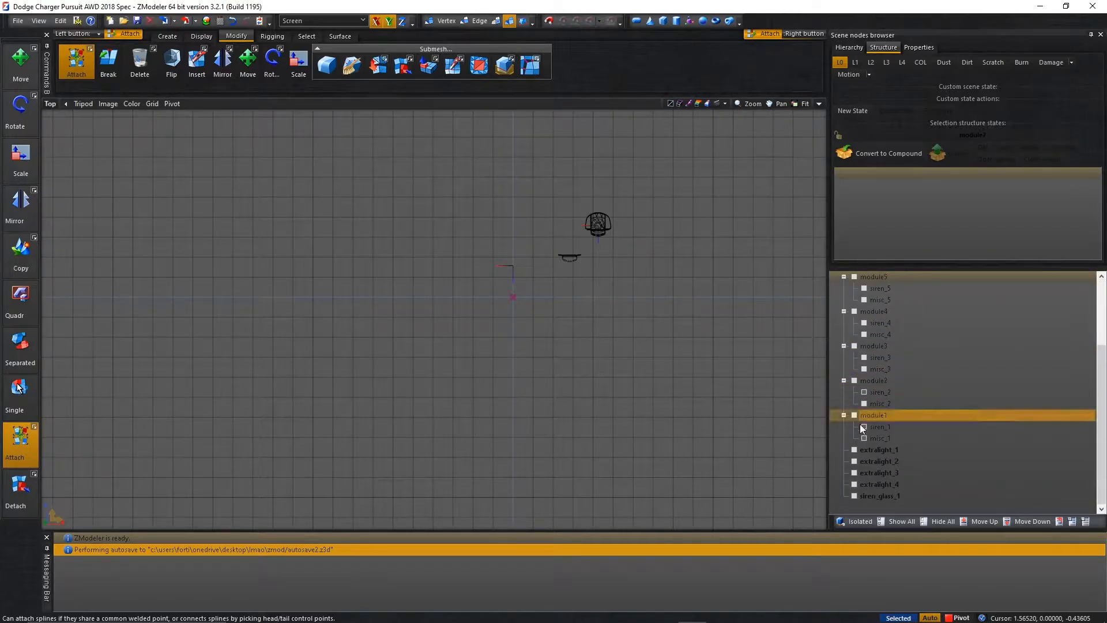
{"action": "left_click", "coordinate": [925, 525]}
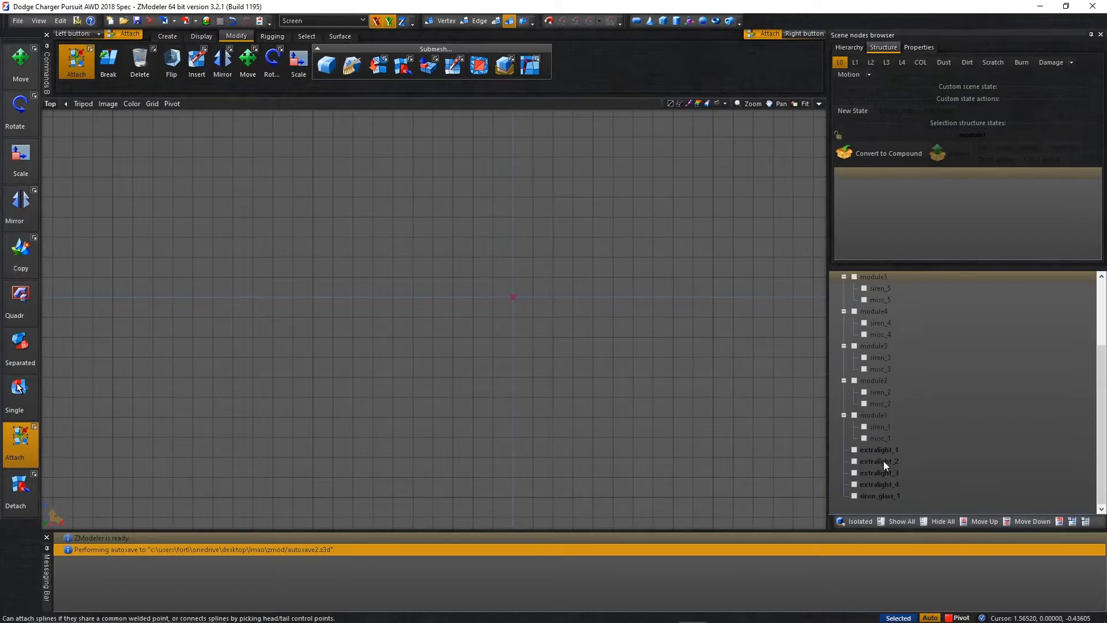
Show only the siren_1 to siren_7 meshes inside the module dummies.
{"action": "left_click", "coordinate": [864, 392]}
{"action": "left_click", "coordinate": [864, 346]}
{"action": "left_click", "coordinate": [864, 358]}
{"action": "left_click", "coordinate": [865, 323]}
{"action": "left_click", "coordinate": [864, 300]}
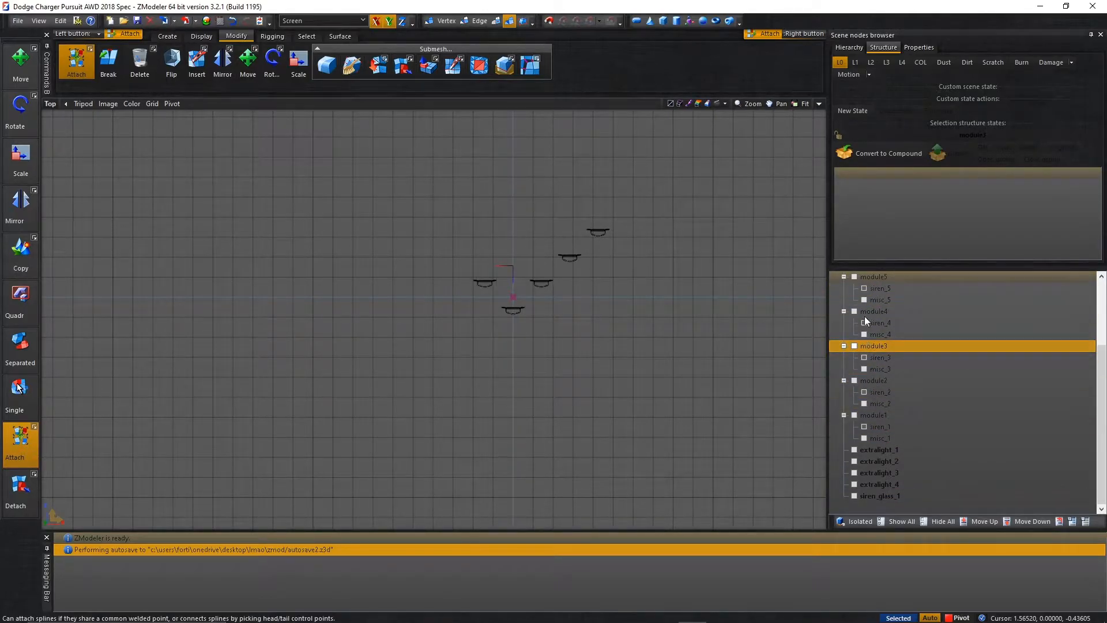
{"action": "scroll", "coordinate": [864, 317], "scroll_direction": "up", "scroll_amount": 2}
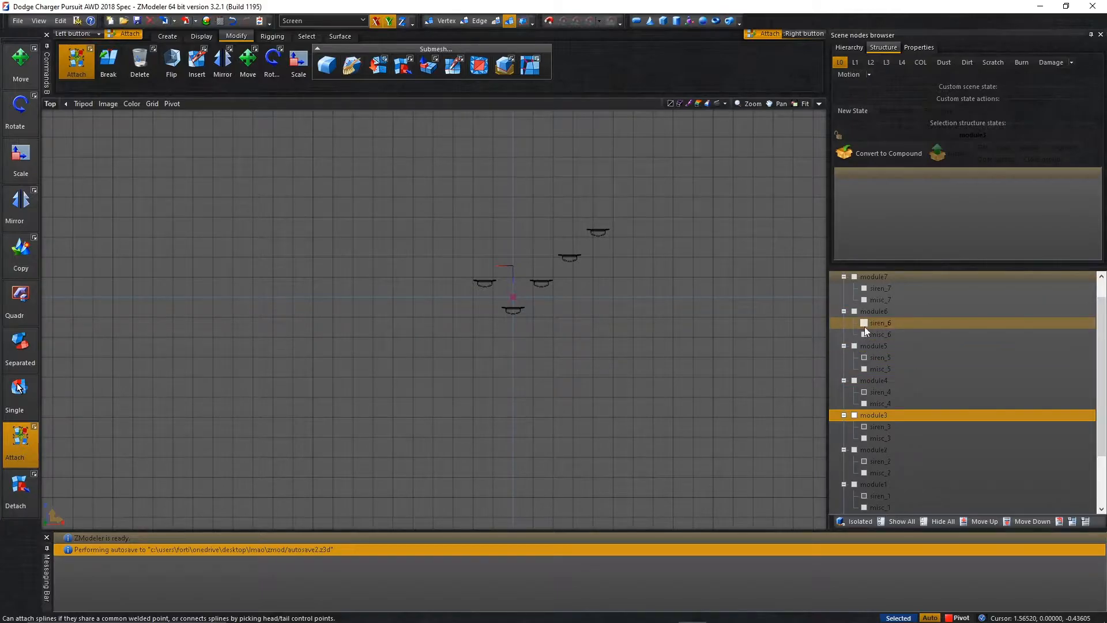
{"action": "left_click", "coordinate": [864, 323]}
{"action": "left_click", "coordinate": [865, 290]}
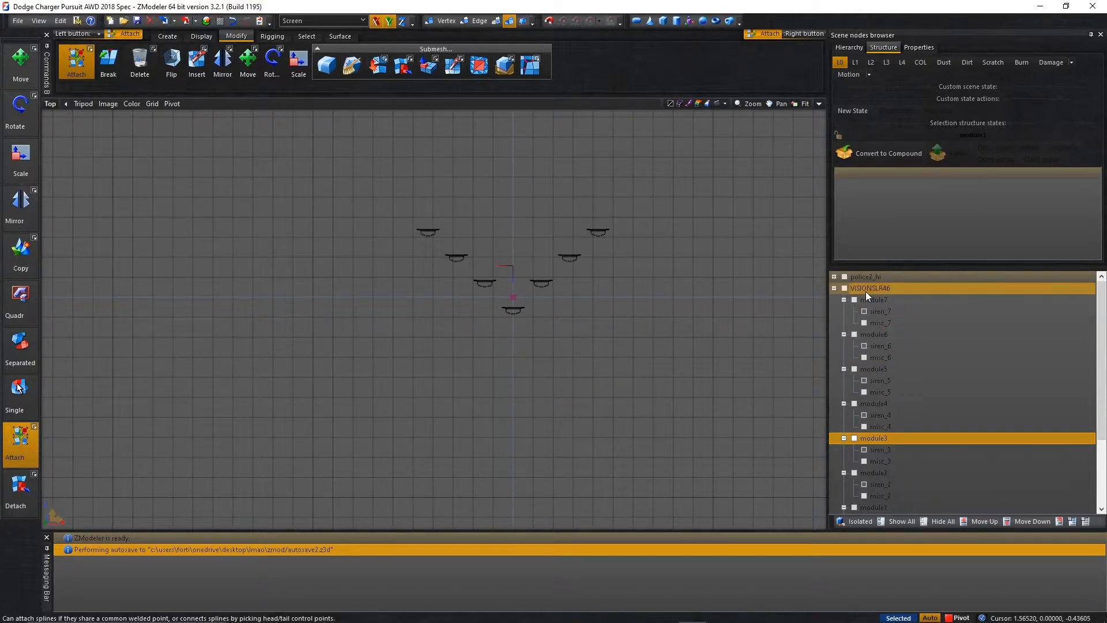
Select all seven visible siren meshes in the top view and reset their axes to the parent.
{"action": "scroll", "coordinate": [867, 292], "scroll_direction": "up", "scroll_amount": 1}
{"action": "scroll", "coordinate": [193, 423], "scroll_direction": "down", "scroll_amount": 2}
{"action": "left_click_drag", "start_coordinate": [200, 420], "coordinate": [580, 198]}
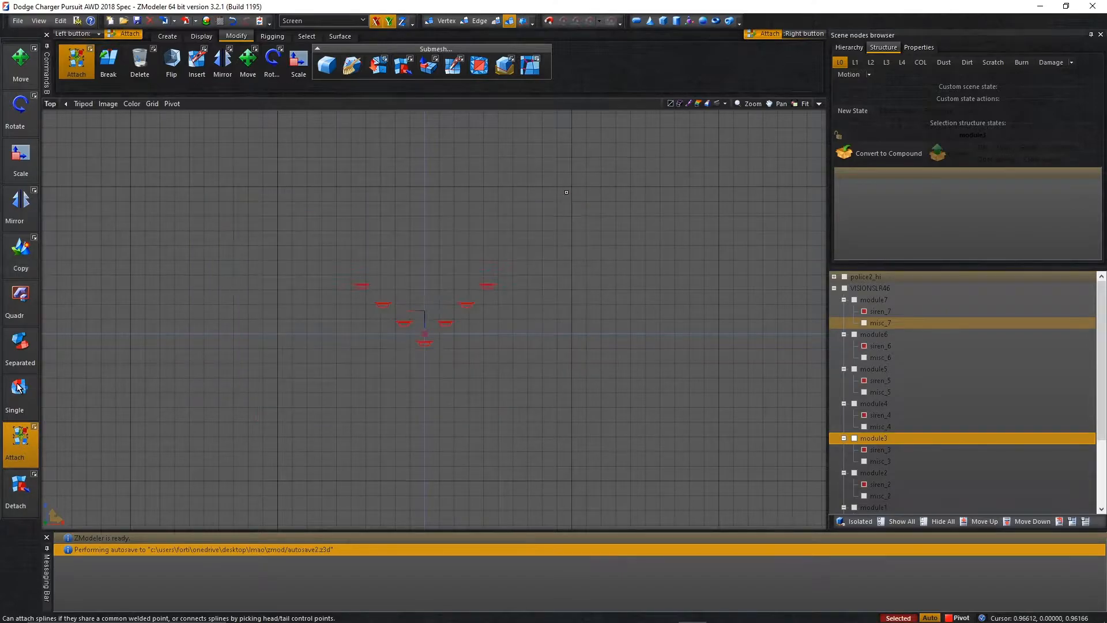
{"action": "right_click", "coordinate": [583, 197]}
{"action": "mouse_move", "coordinate": [607, 226]}
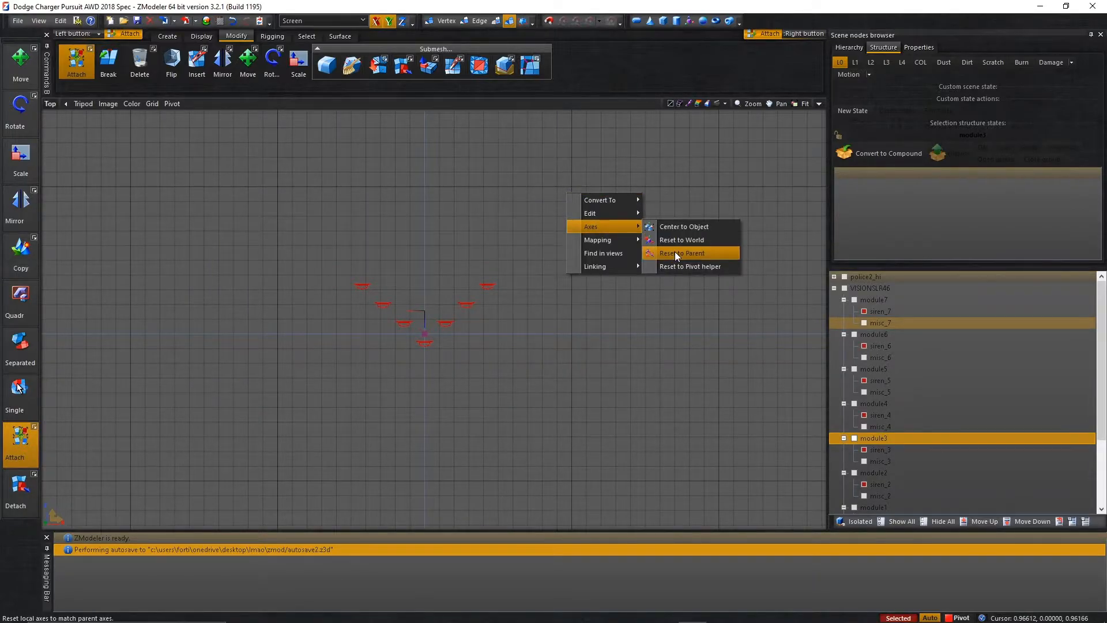
{"action": "left_click", "coordinate": [676, 253]}
Briefly show misc_7 to compare it with the siren meshes, clear the selection and hide all objects.
{"action": "scroll", "coordinate": [418, 289], "scroll_direction": "up", "scroll_amount": 5}
{"action": "scroll", "coordinate": [375, 234], "scroll_direction": "down", "scroll_amount": 3}
{"action": "left_click", "coordinate": [865, 323]}
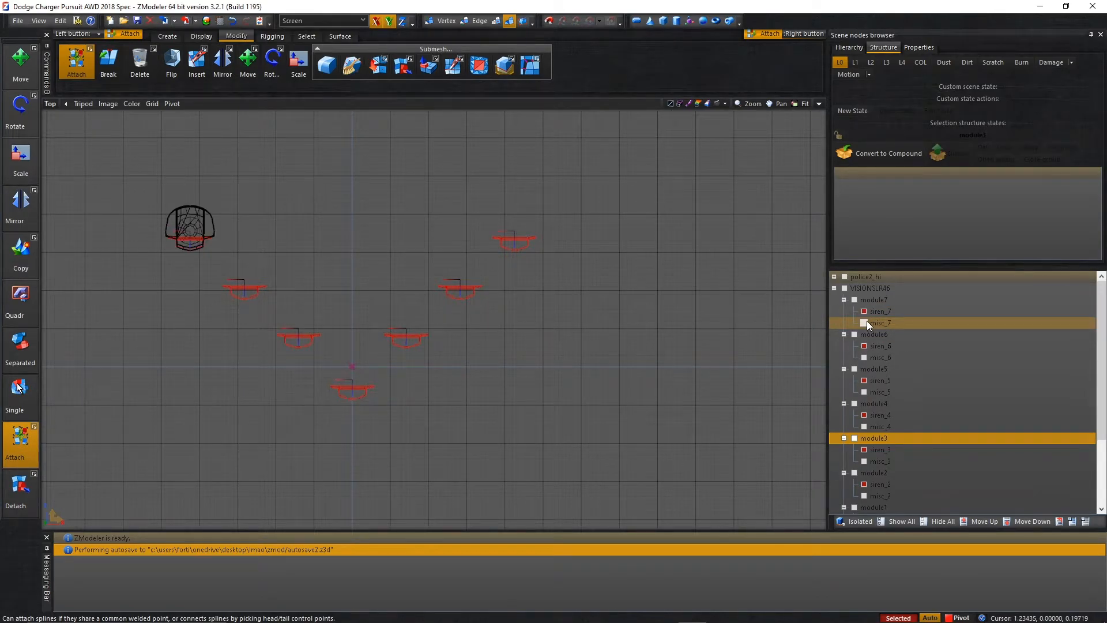
{"action": "left_click", "coordinate": [865, 323]}
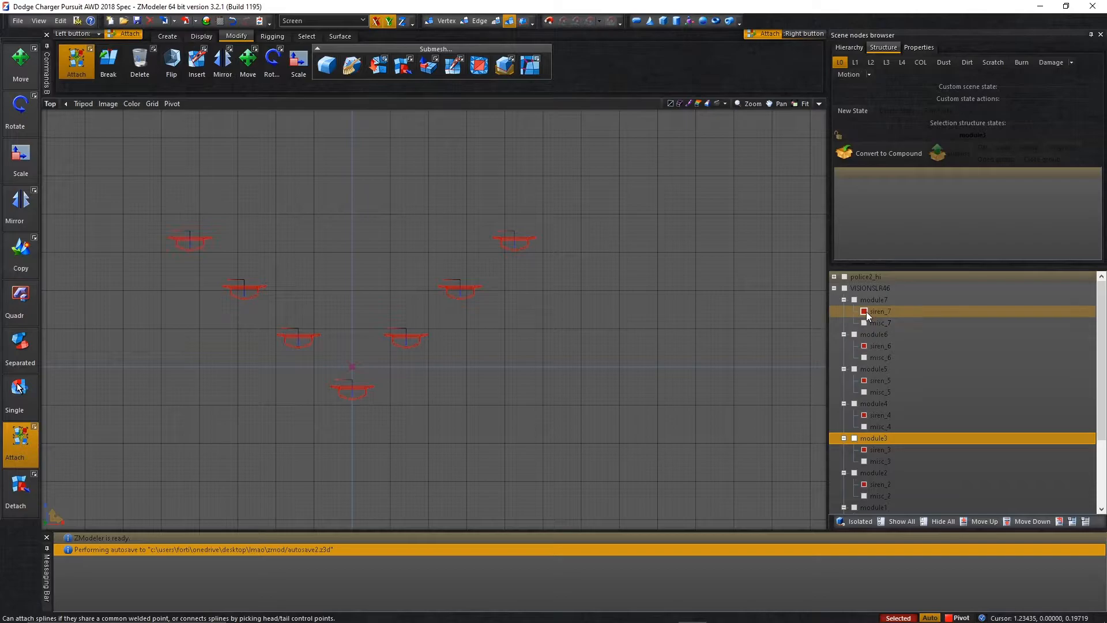
{"action": "left_click", "coordinate": [865, 302]}
{"action": "left_click", "coordinate": [865, 311]}
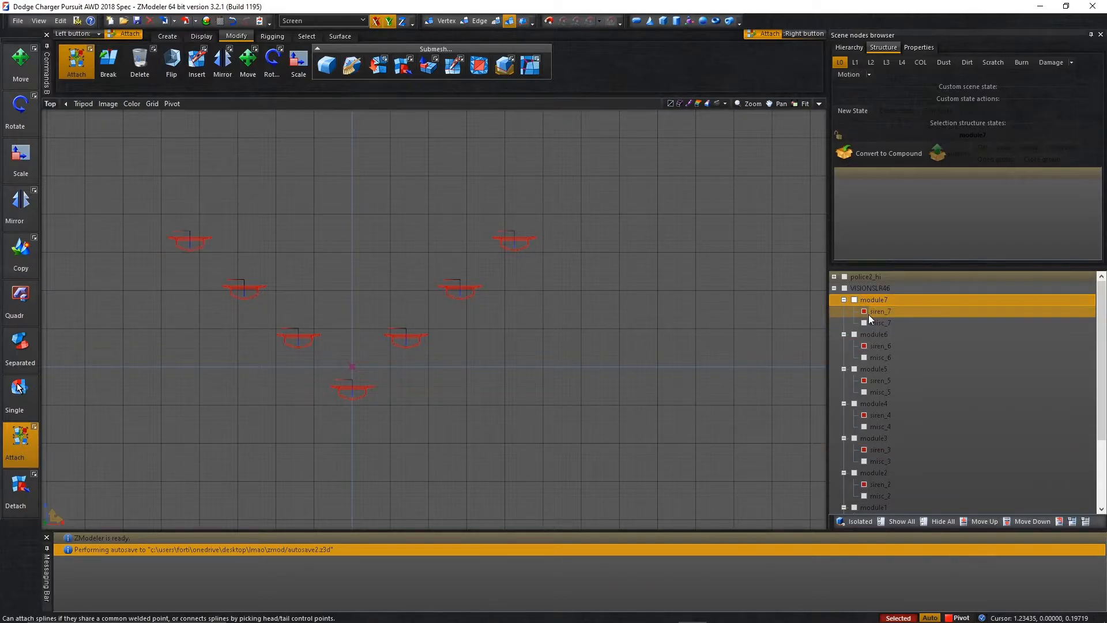
{"action": "key", "text": "space"}
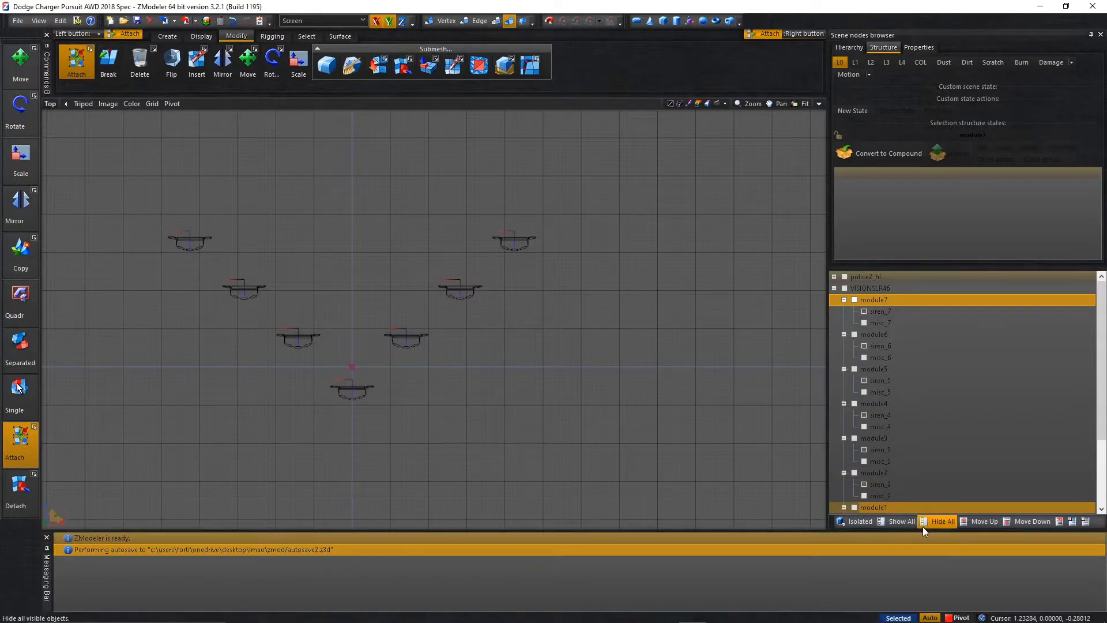
{"action": "left_click", "coordinate": [922, 528]}
Rename the module7 dummy as siren_7 and the module6 dummy as siren_6.
{"action": "scroll", "coordinate": [861, 390], "scroll_direction": "down", "scroll_amount": 1}
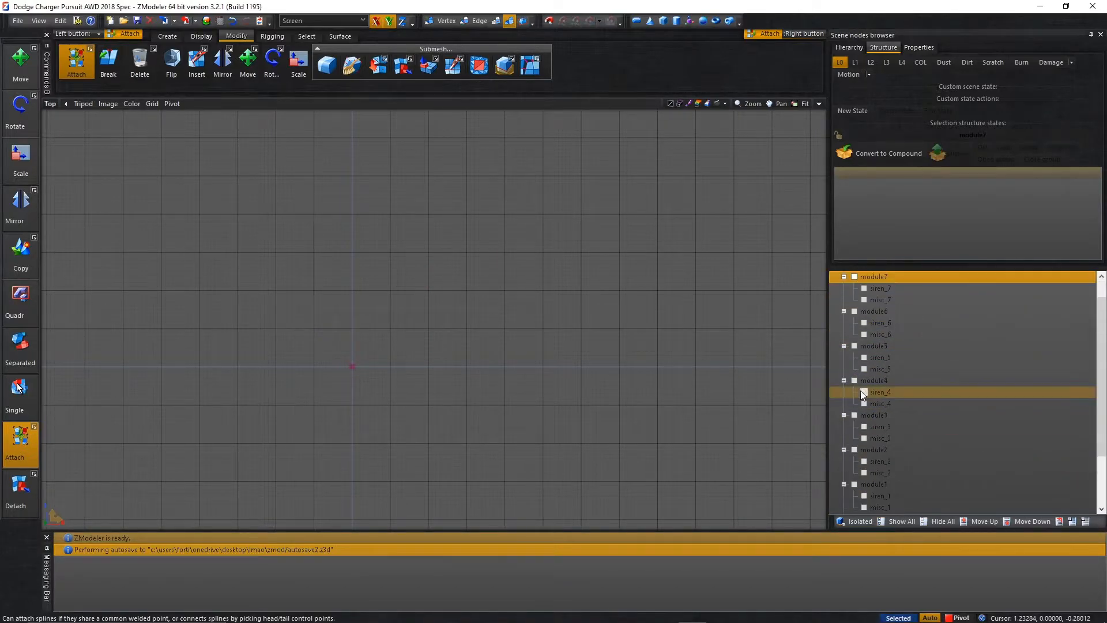
{"action": "scroll", "coordinate": [863, 335], "scroll_direction": "up", "scroll_amount": 1}
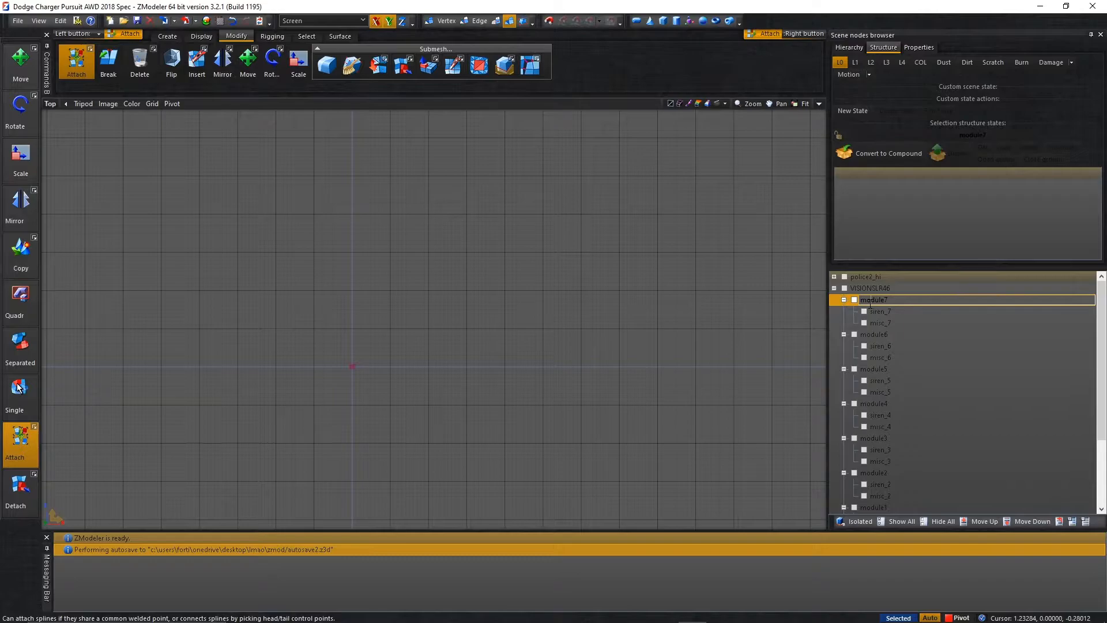
{"action": "type", "text": "7"}
{"action": "left_click", "coordinate": [885, 335]}
{"action": "left_click", "coordinate": [885, 334]}
{"action": "type", "text": "siren_6"}
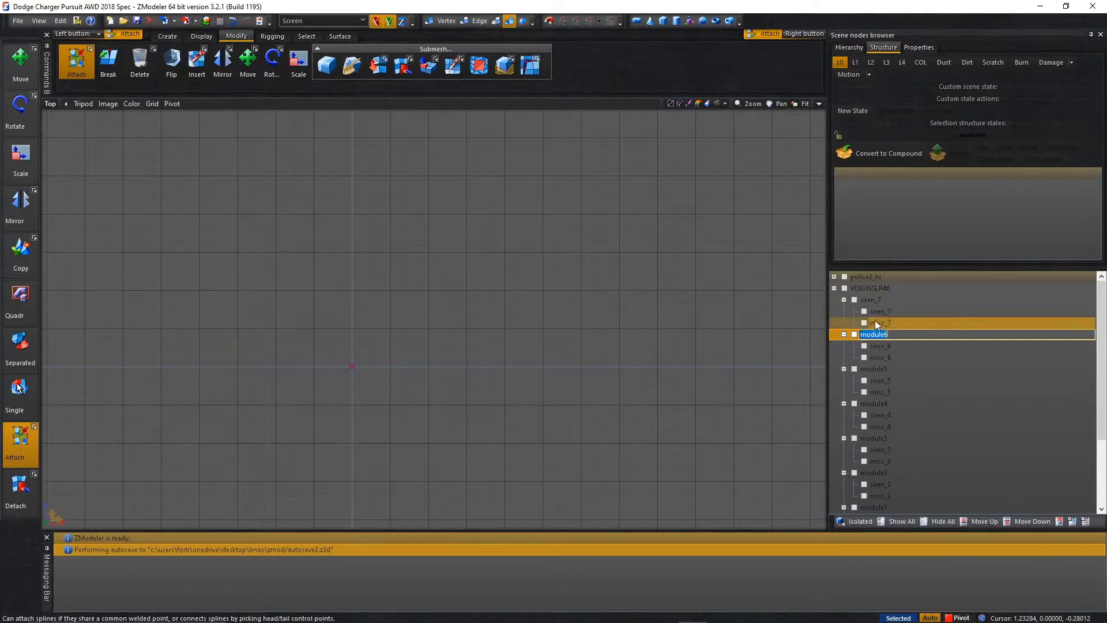
Rename the module5 dummy as siren_5 and the module4 dummy as siren_4.
{"action": "left_click", "coordinate": [884, 346]}
{"action": "left_click", "coordinate": [883, 369]}
{"action": "left_click", "coordinate": [882, 369]}
{"action": "type", "text": "siren_5"}
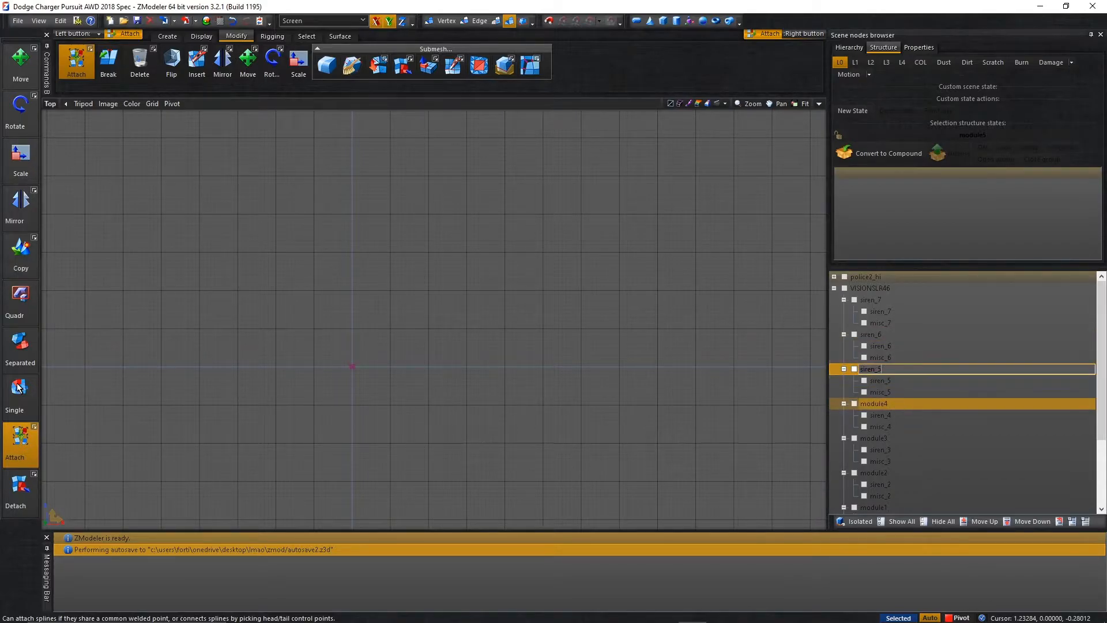
{"action": "left_click", "coordinate": [895, 403]}
{"action": "left_click", "coordinate": [895, 403]}
{"action": "type", "text": "siren_4"}
Rename the module3 dummy as siren_3 and the module2 dummy as siren_2.
{"action": "left_click", "coordinate": [895, 438]}
{"action": "left_click", "coordinate": [895, 437]}
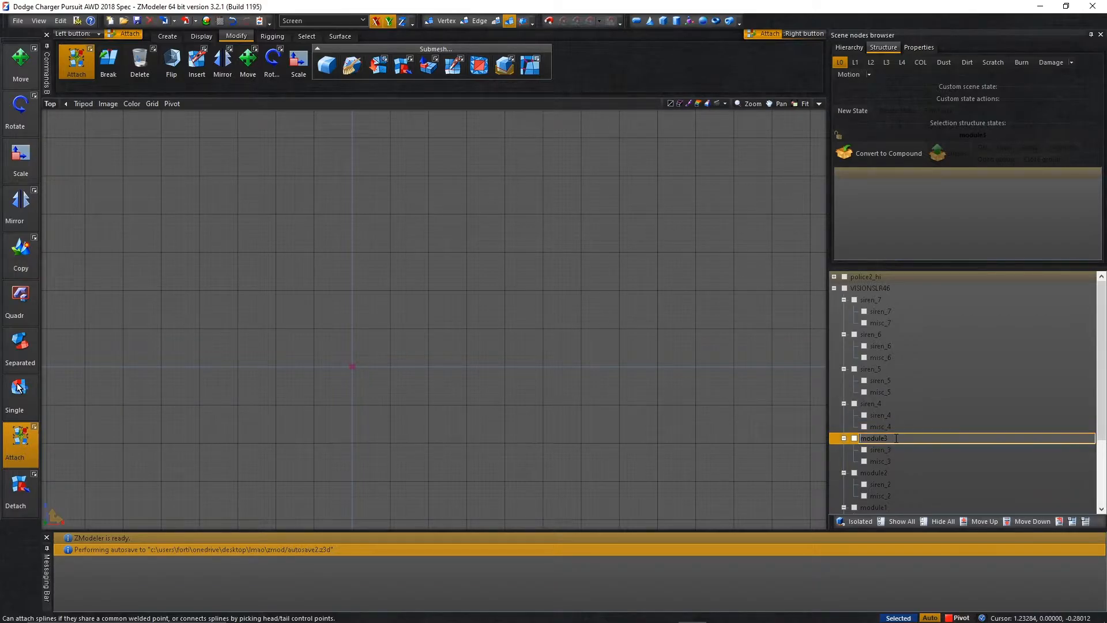
{"action": "type", "text": "siren_3"}
{"action": "left_click", "coordinate": [899, 473]}
{"action": "left_click", "coordinate": [900, 473]}
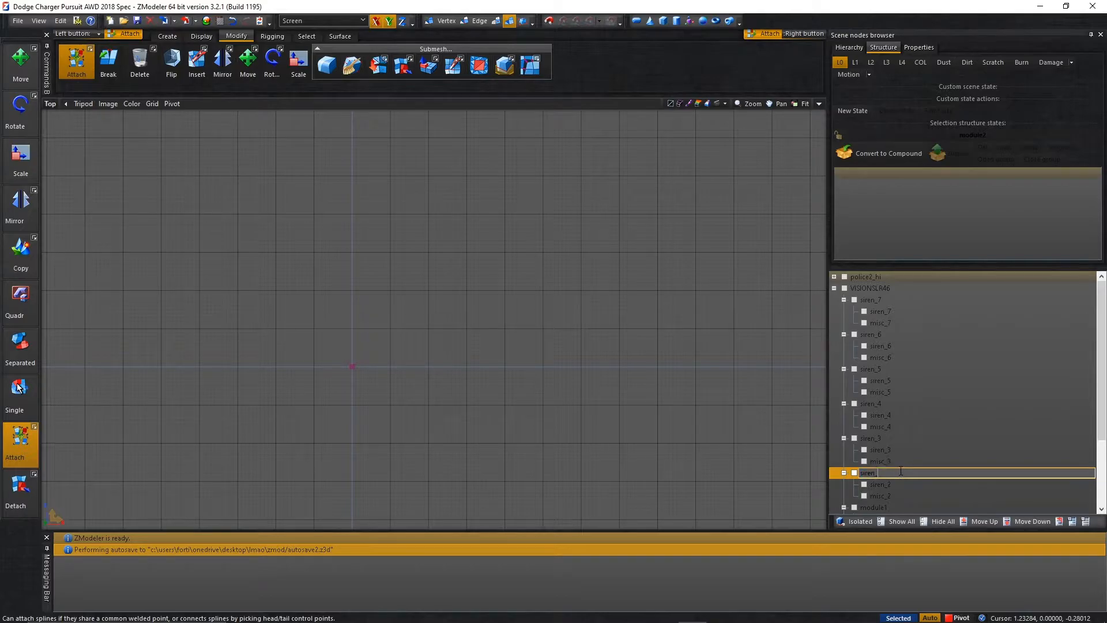
{"action": "type", "text": "siren_2"}
{"action": "key", "text": "Return"}
Rename the module1 dummy as siren_1.
{"action": "scroll", "coordinate": [911, 429], "scroll_direction": "down", "scroll_amount": 2}
{"action": "left_click", "coordinate": [894, 444]}
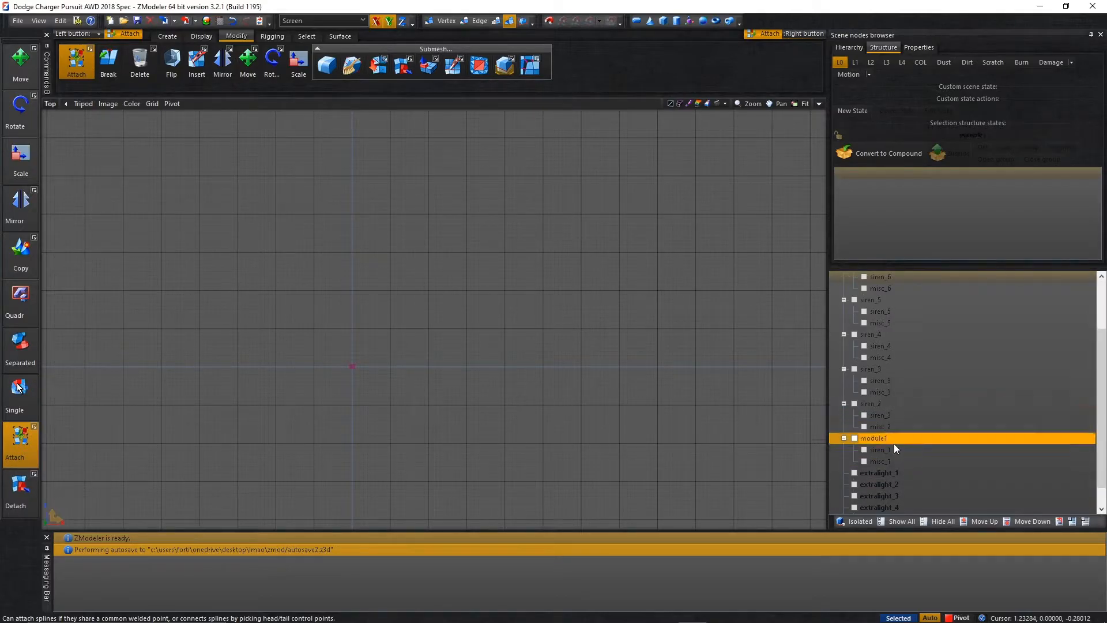
{"action": "left_click", "coordinate": [894, 442]}
{"action": "type", "text": "siren_1"}
{"action": "key", "text": "Return"}
{"action": "left_click", "coordinate": [891, 449]}
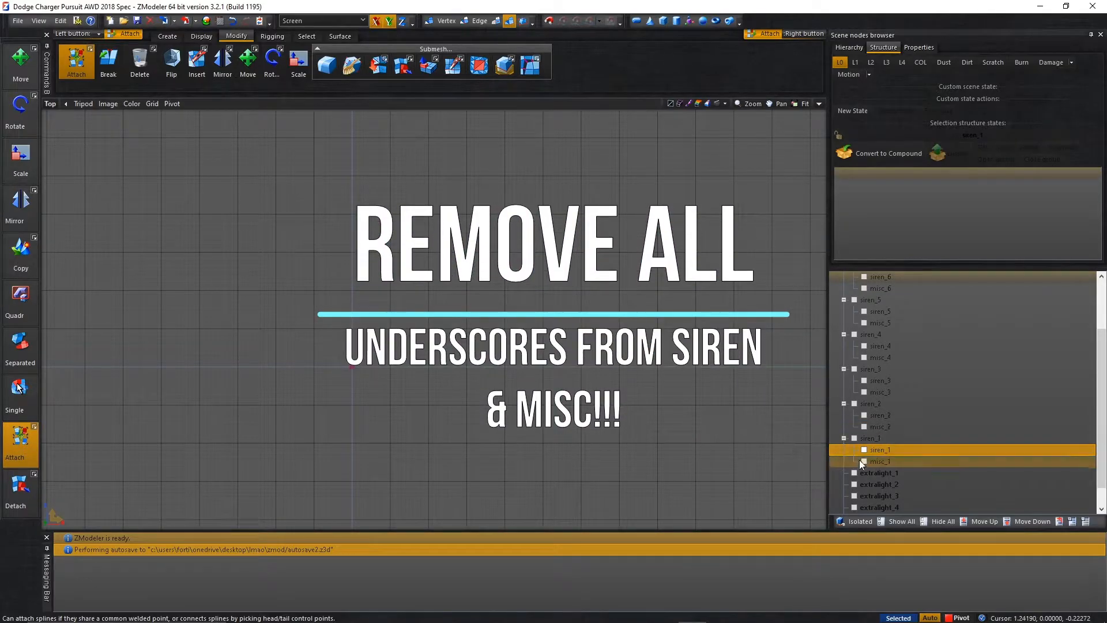
Highlight and show the siren meshes under the seven siren dummies, and select them all in the top view.
{"action": "scroll", "coordinate": [857, 374], "scroll_direction": "up", "scroll_amount": 2}
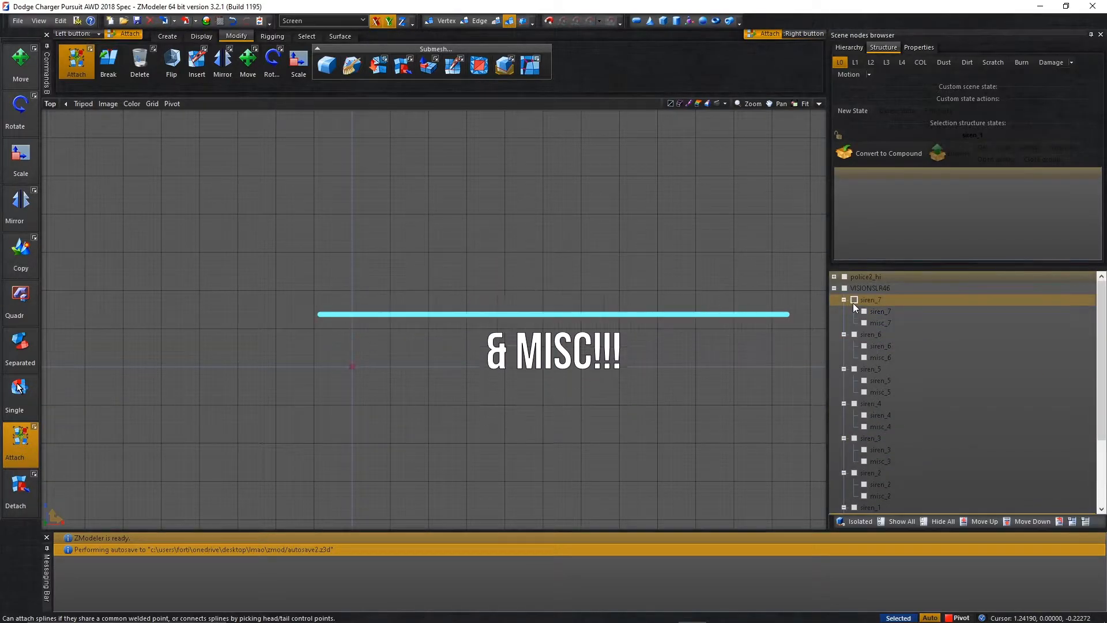
{"action": "left_click", "coordinate": [864, 322]}
{"action": "left_click", "coordinate": [862, 312]}
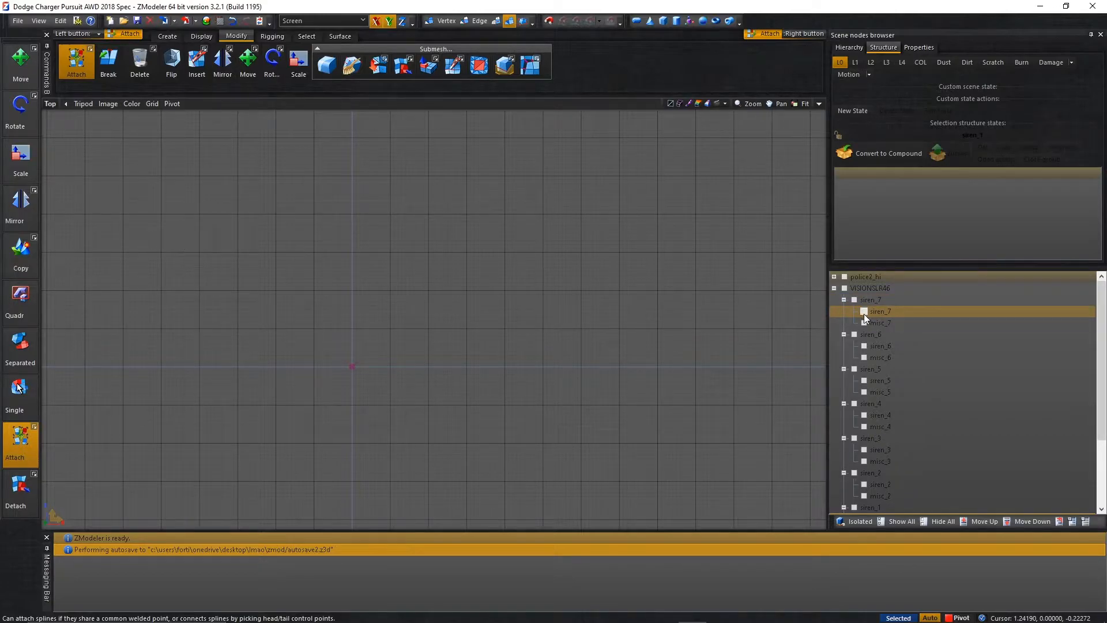
{"action": "left_click", "coordinate": [881, 346], "text": "ctrl"}
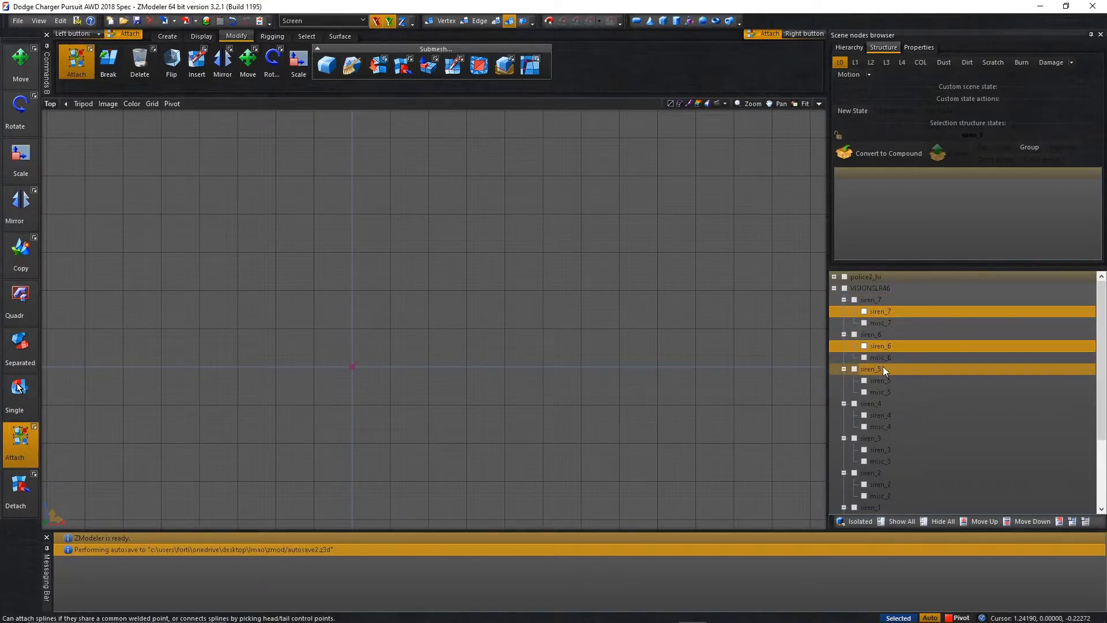
{"action": "left_click", "coordinate": [887, 378], "text": "ctrl"}
{"action": "left_click", "coordinate": [894, 415], "text": "ctrl"}
{"action": "left_click", "coordinate": [907, 450], "text": "ctrl"}
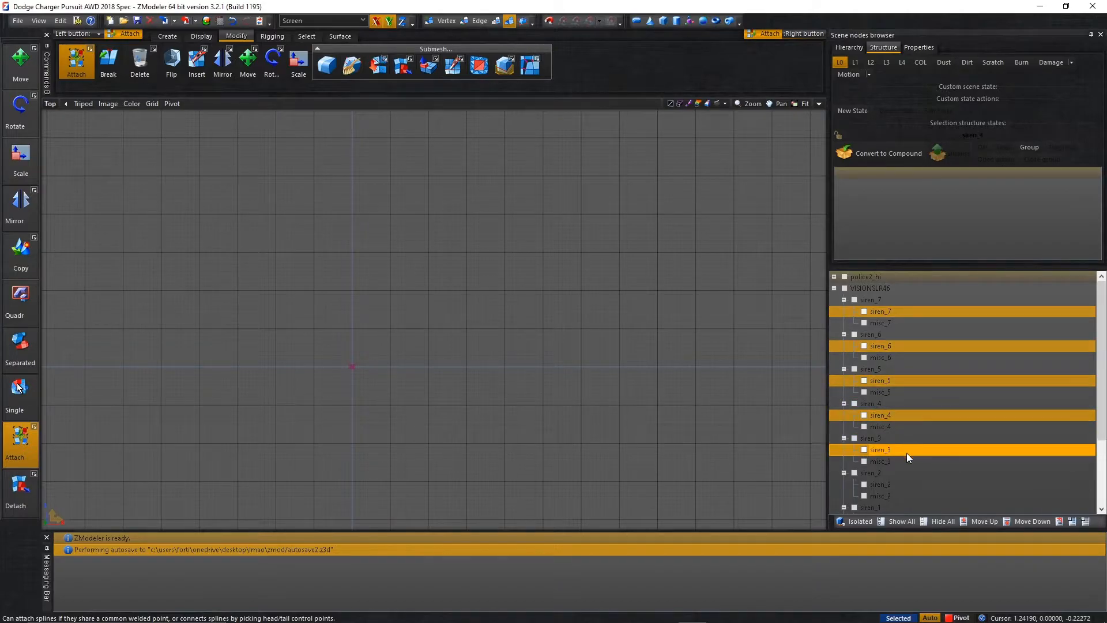
{"action": "left_click", "coordinate": [909, 485], "text": "ctrl"}
{"action": "scroll", "coordinate": [902, 484], "scroll_direction": "down", "scroll_amount": 2}
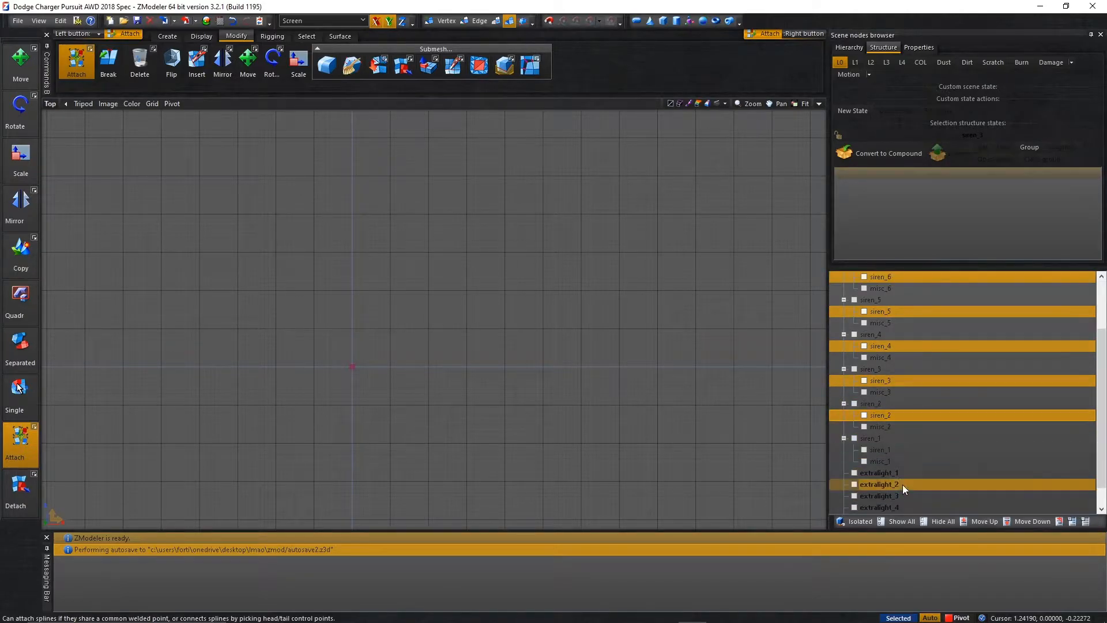
{"action": "left_click", "coordinate": [895, 449], "text": "ctrl"}
{"action": "scroll", "coordinate": [399, 210], "scroll_direction": "down", "scroll_amount": 3}
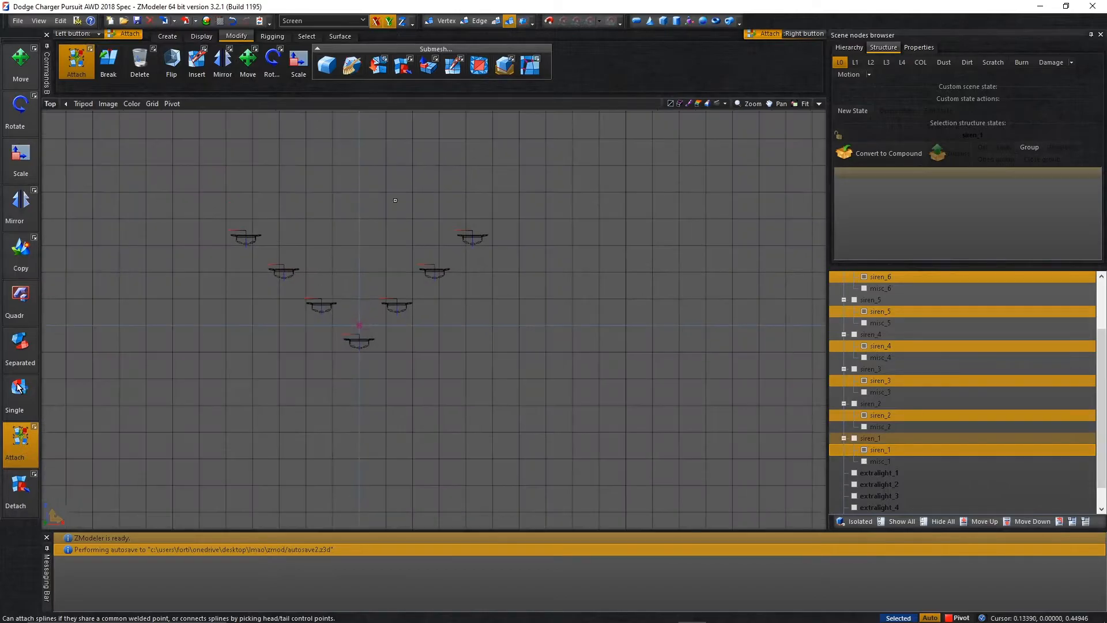
{"action": "left_click_drag", "start_coordinate": [220, 167], "coordinate": [571, 408]}
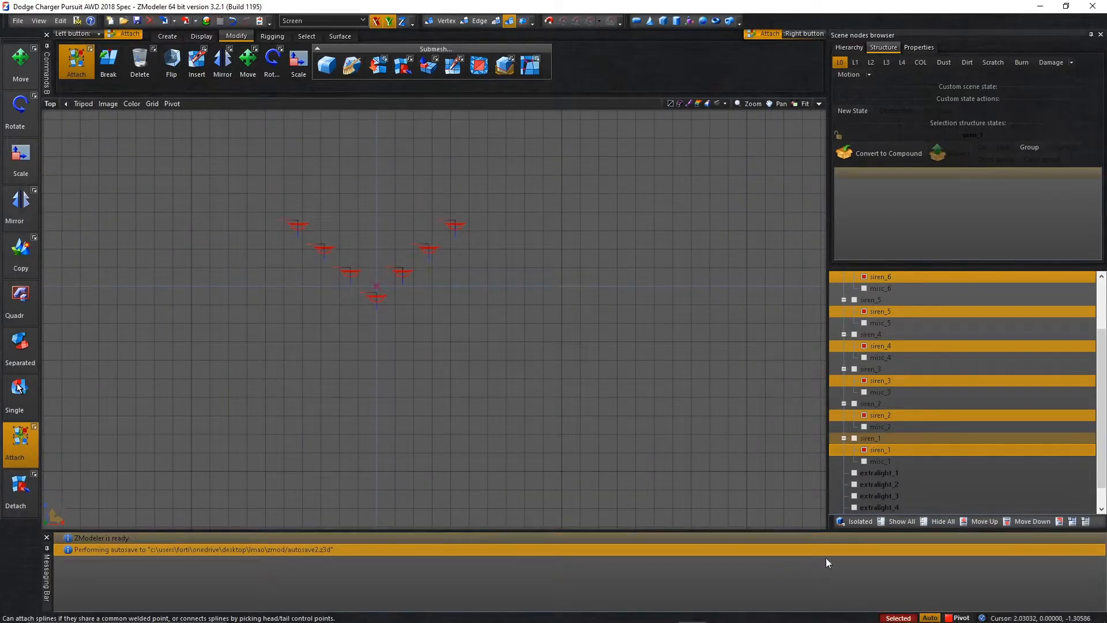
Set the scale of the seven selected siren meshes to 0.1 on X, Y and Z, and apply it.
{"action": "left_click", "coordinate": [929, 45]}
{"action": "scroll", "coordinate": [894, 162], "scroll_direction": "down", "scroll_amount": 3}
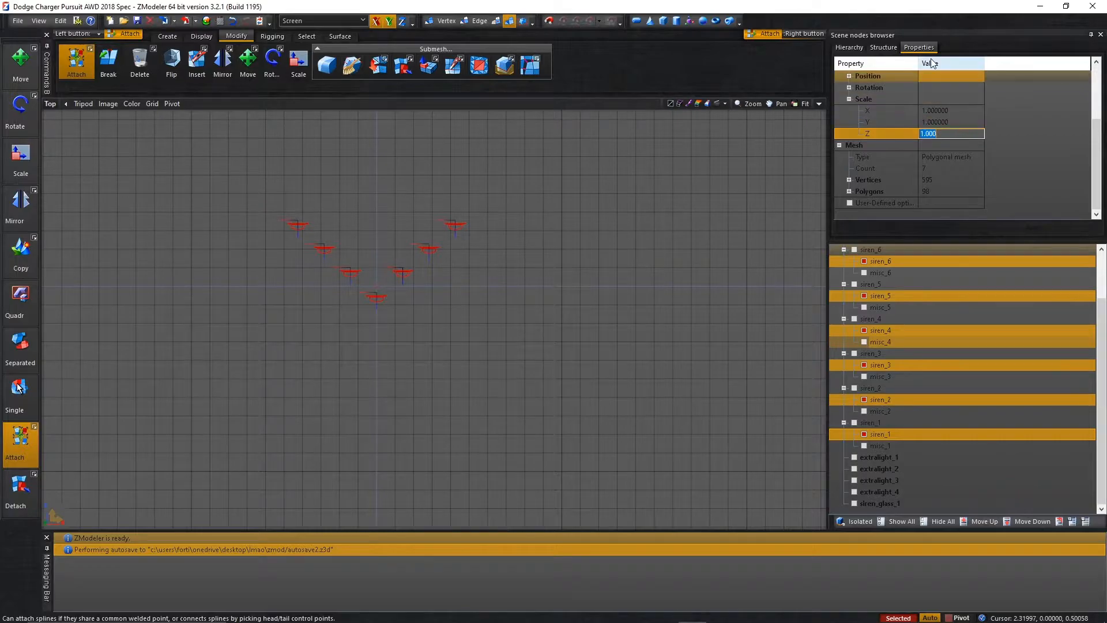
{"action": "left_click", "coordinate": [946, 120]}
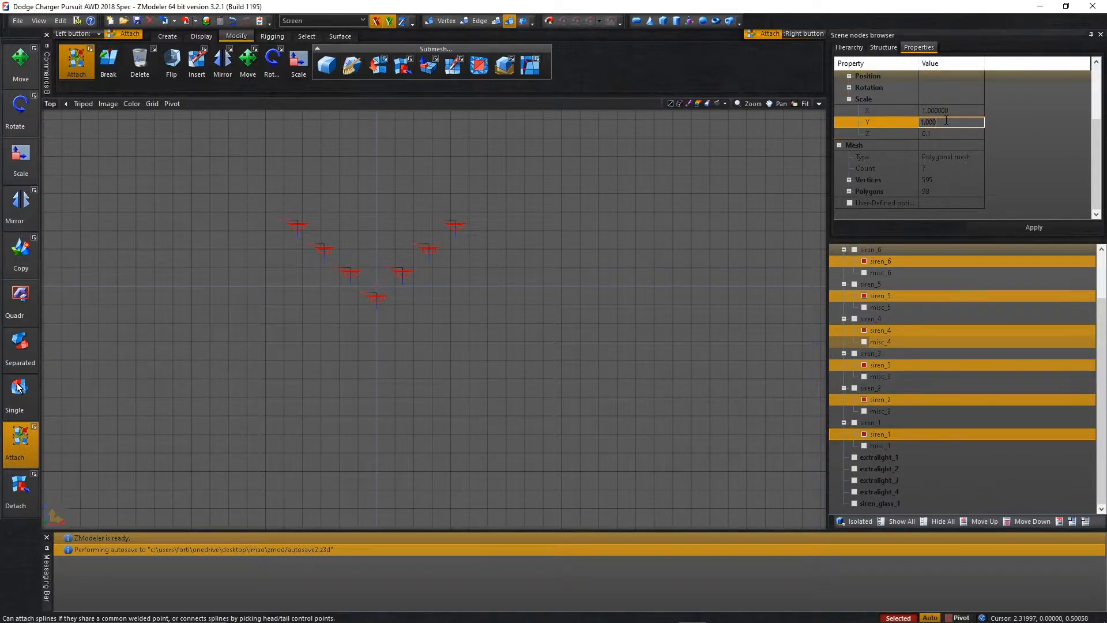
{"action": "type", "text": "0."}
{"action": "left_click", "coordinate": [956, 109]}
{"action": "type", "text": "0."}
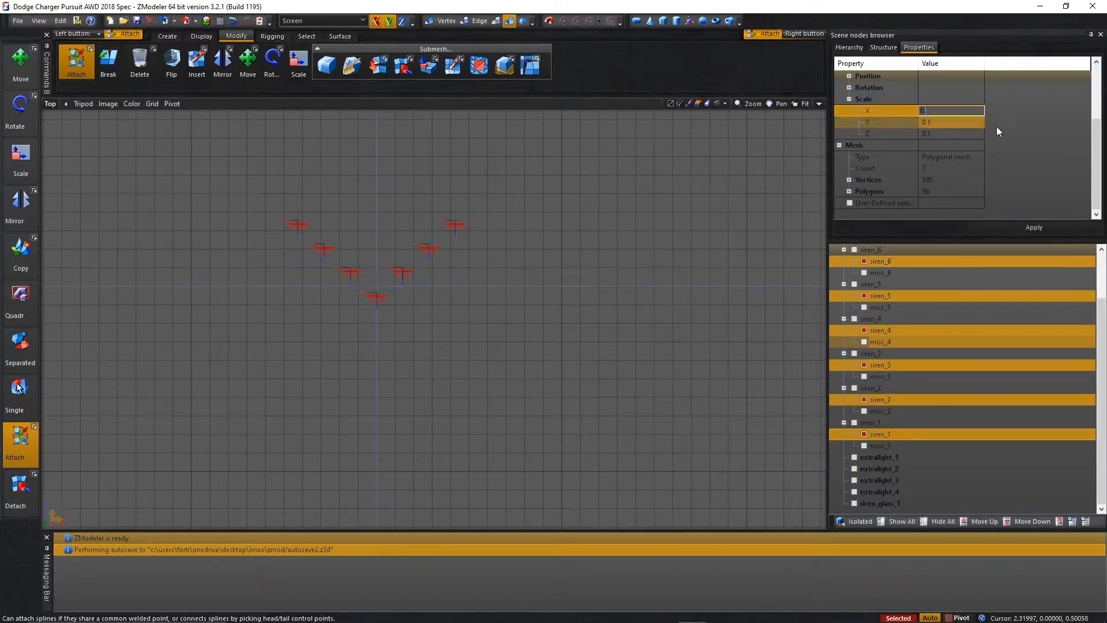
{"action": "left_click", "coordinate": [1024, 228]}
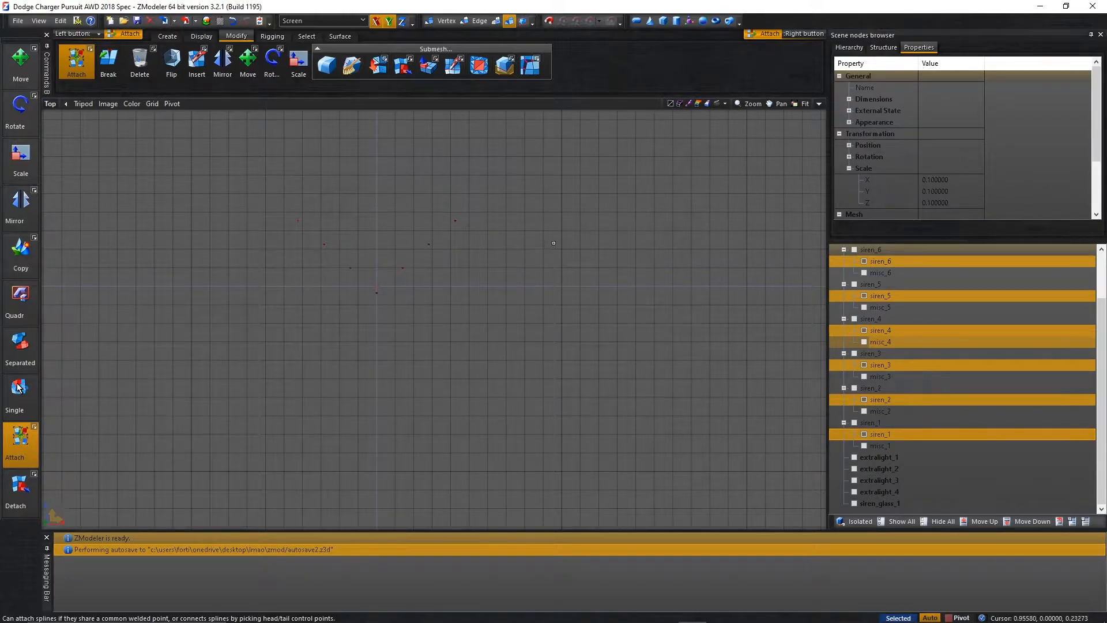
Examine the scaled siren meshes up close in a maximized 3D view.
{"action": "left_click", "coordinate": [823, 115]}
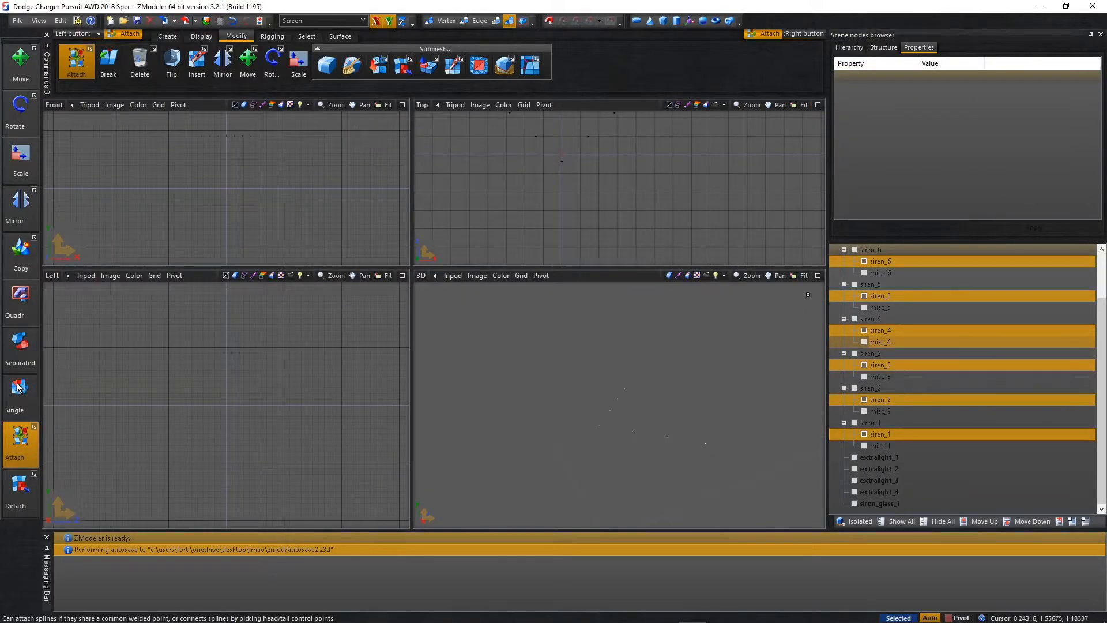
{"action": "left_click", "coordinate": [818, 276]}
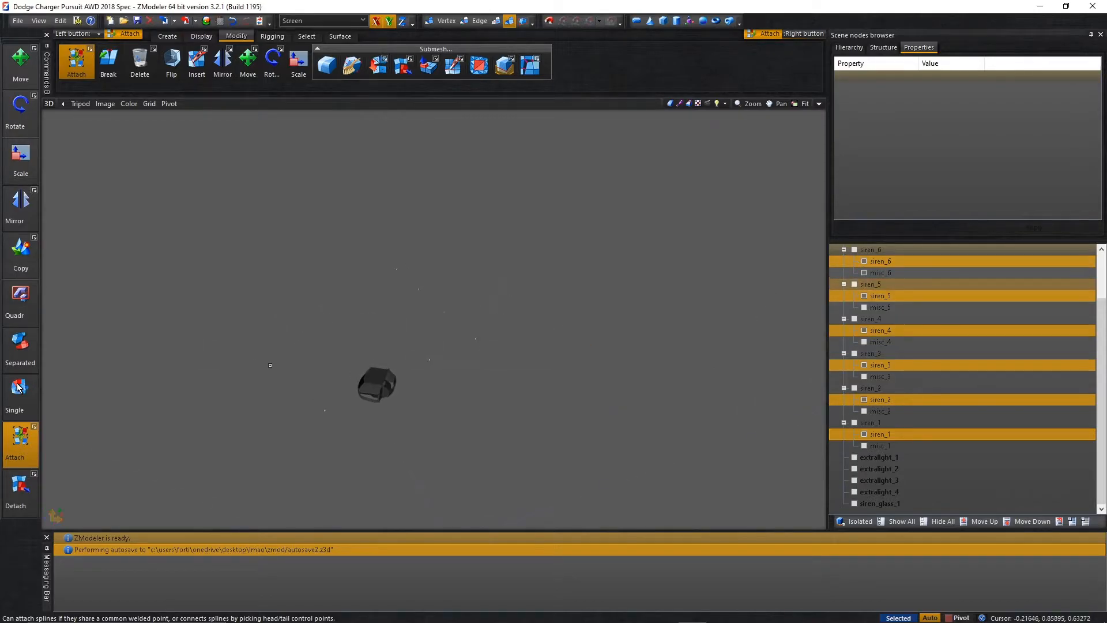
{"action": "scroll", "coordinate": [340, 347], "scroll_direction": "up", "scroll_amount": 4}
{"action": "middle_click_drag", "start_coordinate": [418, 340], "coordinate": [414, 309]}
{"action": "scroll", "coordinate": [424, 330], "scroll_direction": "up", "scroll_amount": 2}
{"action": "scroll", "coordinate": [453, 327], "scroll_direction": "down", "scroll_amount": 1}
{"action": "mouse_move", "coordinate": [389, 366]}
{"action": "middle_mouse_down"}
{"action": "mouse_move", "coordinate": [417, 357]}
{"action": "mouse_move", "coordinate": [383, 356]}
{"action": "middle_mouse_up"}
{"action": "scroll", "coordinate": [414, 356], "scroll_direction": "up", "scroll_amount": 5}
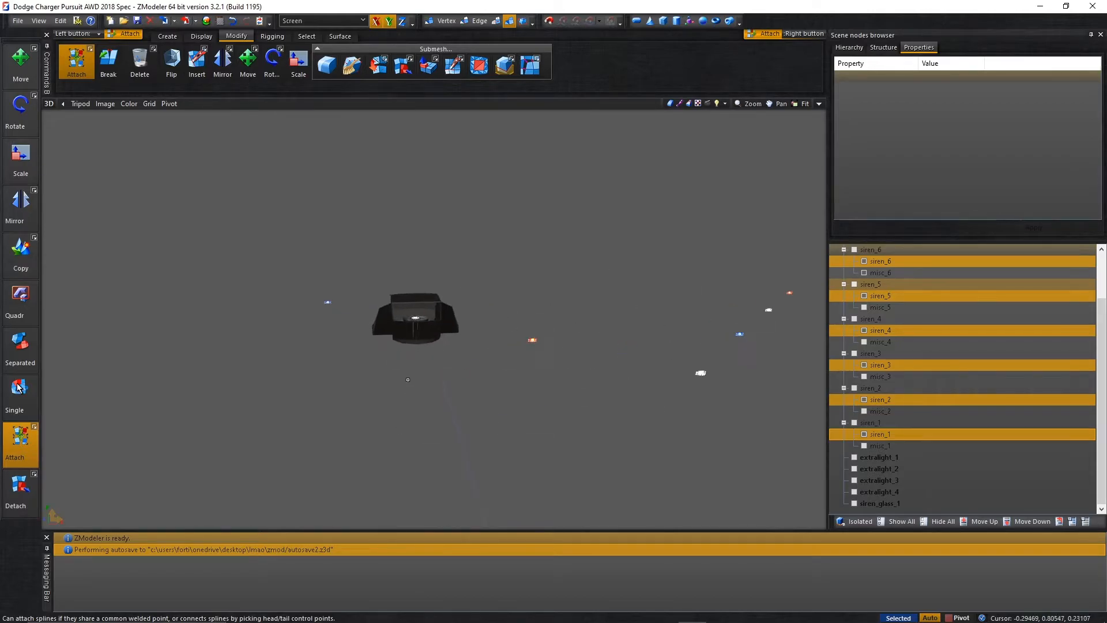
{"action": "scroll", "coordinate": [428, 291], "scroll_direction": "up", "scroll_amount": 1}
{"action": "middle_click_drag", "start_coordinate": [426, 294], "coordinate": [541, 230]}
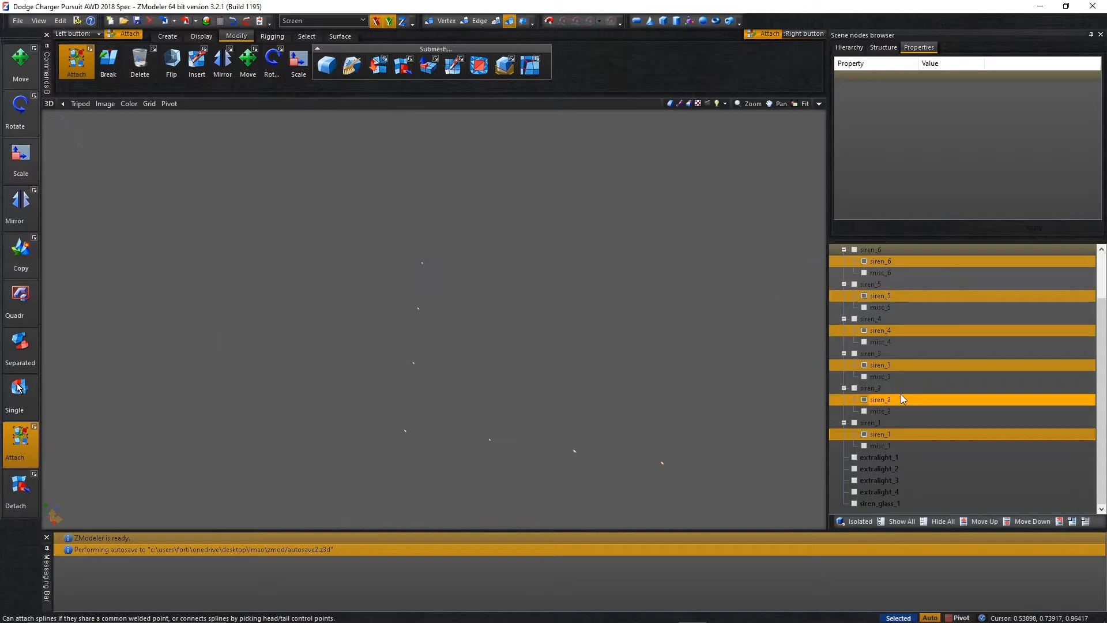
Select the misc_7 through misc_1 meshes under the siren dummies and show only those.
{"action": "left_click", "coordinate": [878, 375]}
{"action": "scroll", "coordinate": [878, 375], "scroll_direction": "up", "scroll_amount": 2}
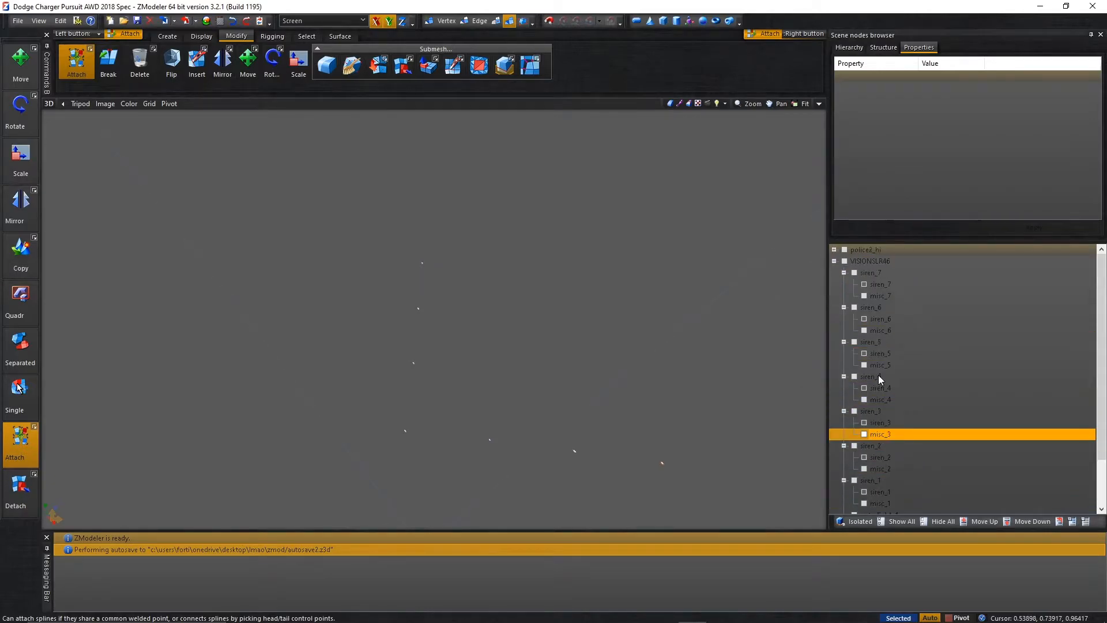
{"action": "left_click", "coordinate": [872, 296]}
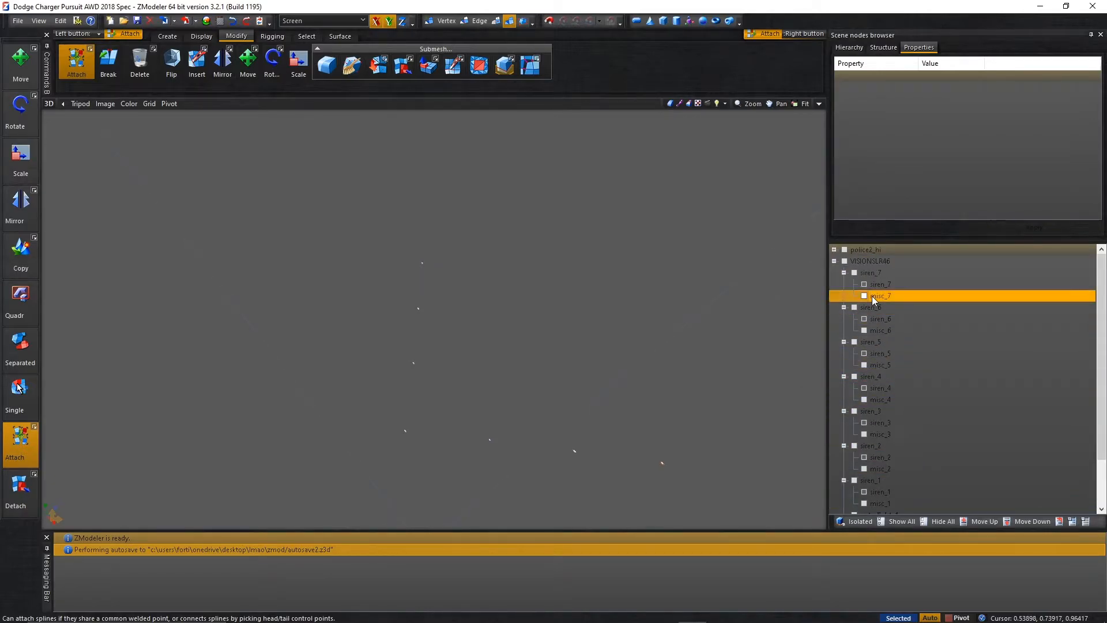
{"action": "left_click", "coordinate": [874, 330], "text": "ctrl"}
{"action": "left_click", "coordinate": [883, 367], "text": "ctrl"}
{"action": "left_click", "coordinate": [887, 399], "text": "ctrl"}
{"action": "left_click", "coordinate": [895, 440], "text": "ctrl"}
{"action": "left_click", "coordinate": [895, 479], "text": "ctrl"}
{"action": "left_click", "coordinate": [895, 471], "text": "ctrl"}
{"action": "left_click", "coordinate": [895, 480], "text": "ctrl"}
{"action": "left_click", "coordinate": [890, 503], "text": "ctrl"}
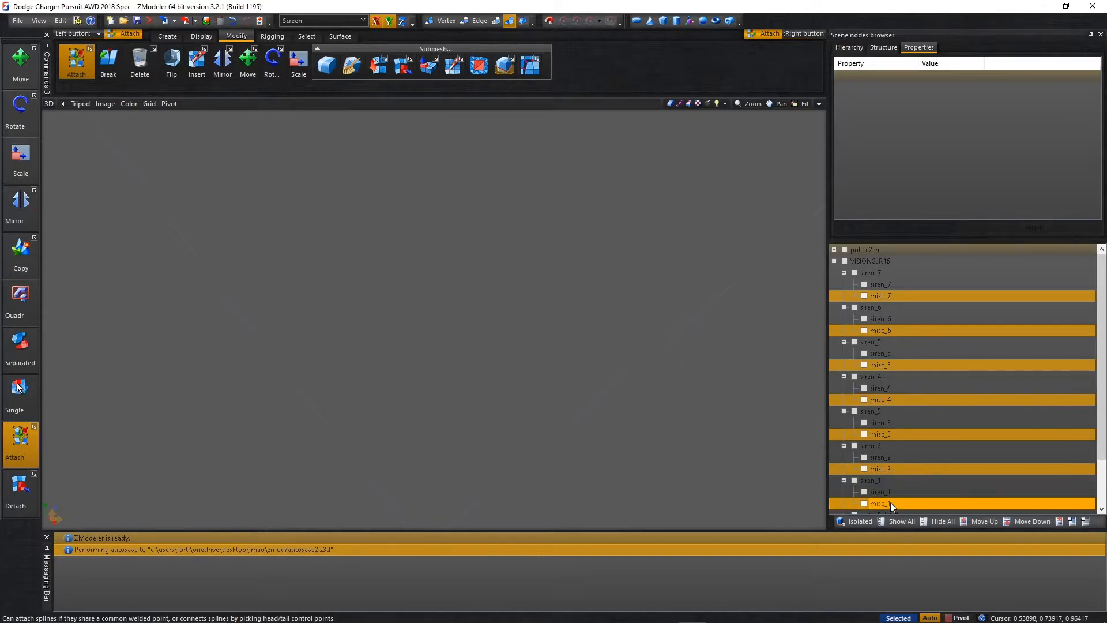
Create a dummy with the matching misc name for each of the seven selected misc meshes.
{"action": "right_click", "coordinate": [875, 295]}
{"action": "left_click", "coordinate": [974, 319]}
{"action": "right_click", "coordinate": [915, 296]}
{"action": "mouse_move", "coordinate": [963, 304]}
{"action": "left_click", "coordinate": [999, 300]}
{"action": "middle_click_drag", "start_coordinate": [534, 303], "coordinate": [490, 271]}
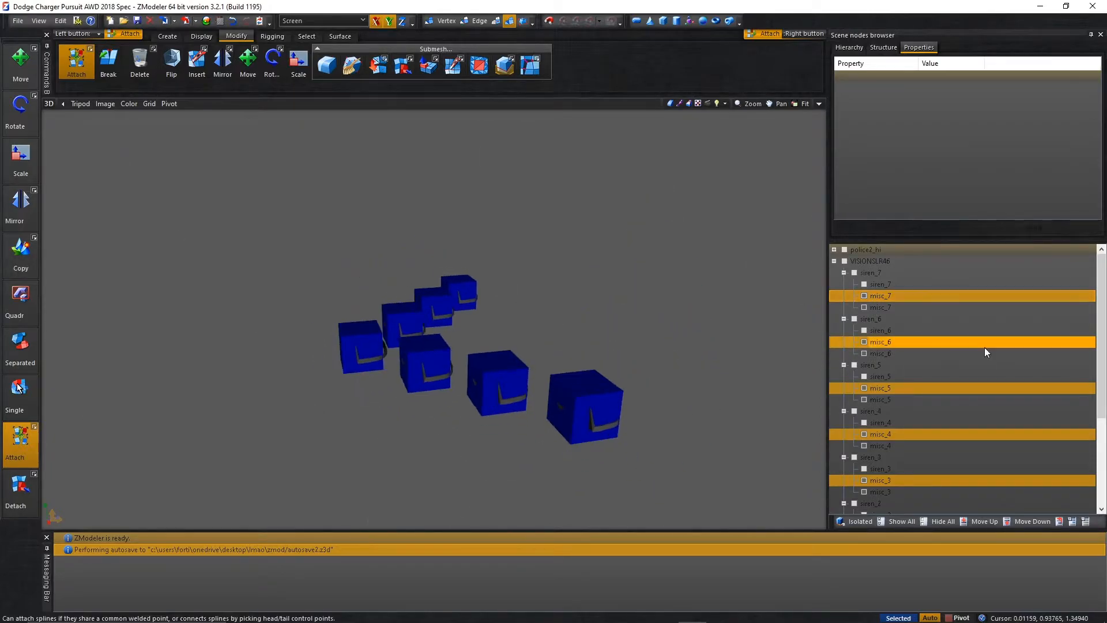
Show all lightbar nodes except extralight_1 to extralight_4 and siren_glass_1, keeping police2_hi hidden.
{"action": "left_click", "coordinate": [950, 328]}
{"action": "left_click", "coordinate": [930, 293]}
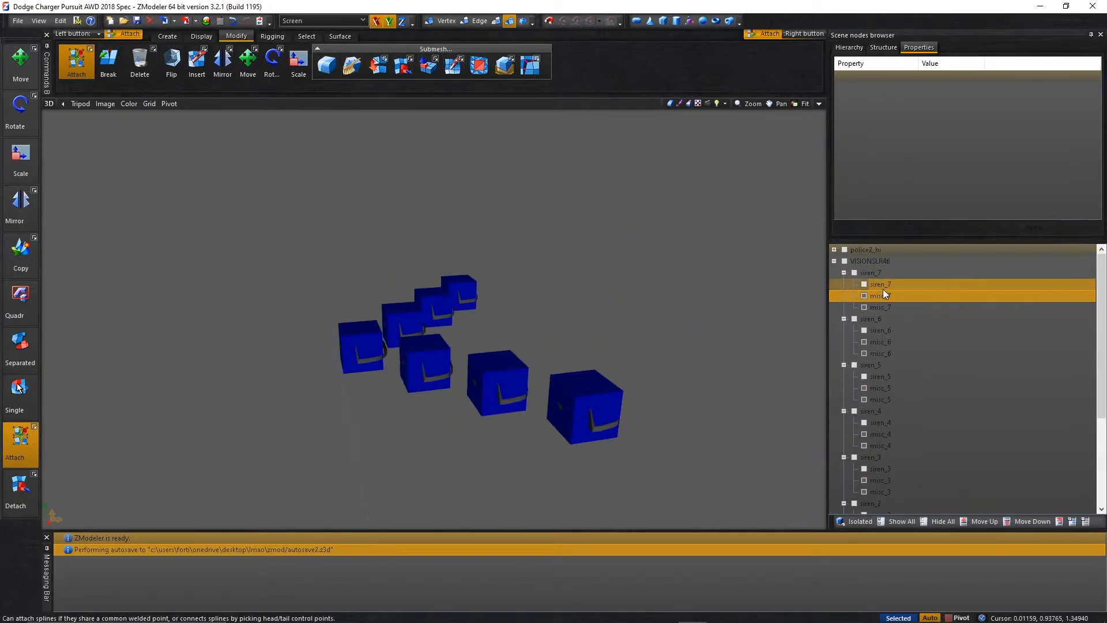
{"action": "left_click", "coordinate": [874, 275]}
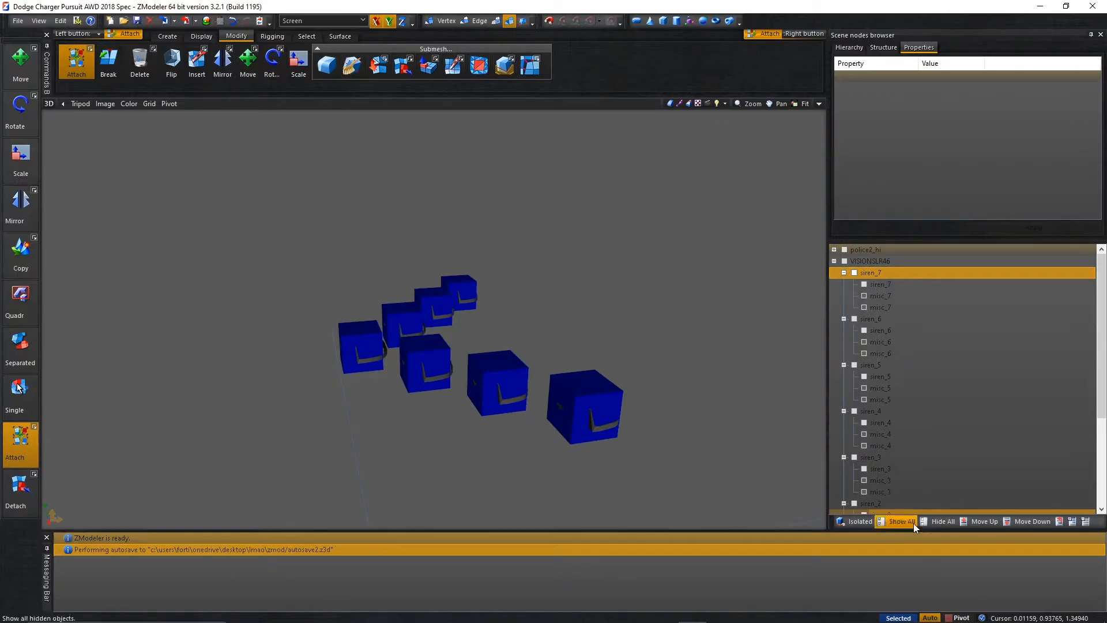
{"action": "left_click", "coordinate": [914, 522]}
{"action": "left_click", "coordinate": [845, 250]}
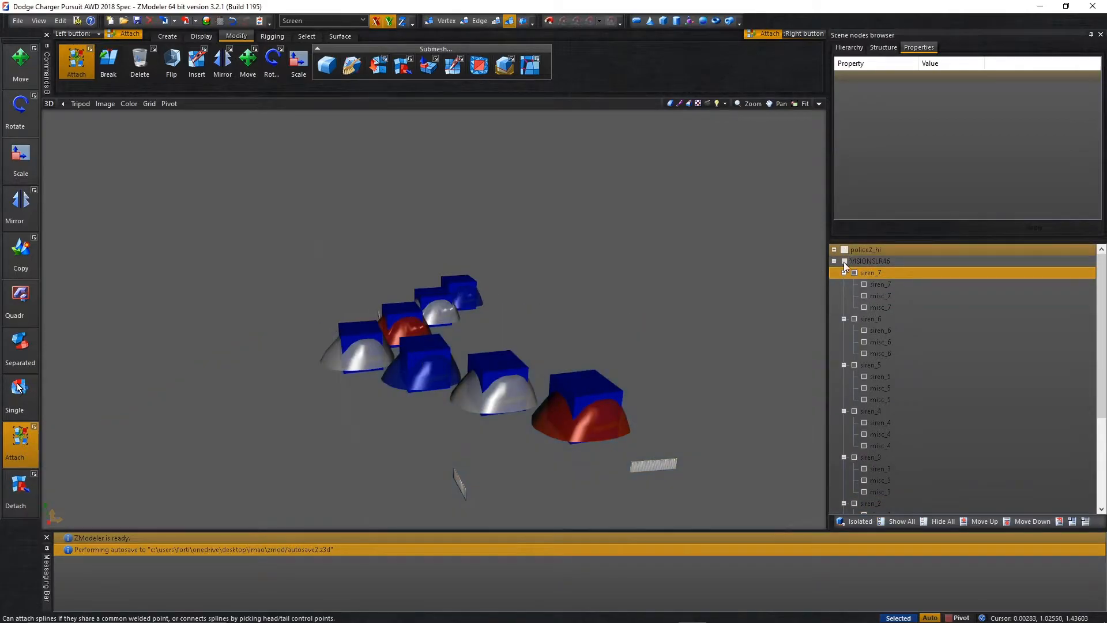
{"action": "scroll", "coordinate": [851, 375], "scroll_direction": "down", "scroll_amount": 4}
{"action": "left_click", "coordinate": [876, 457]}
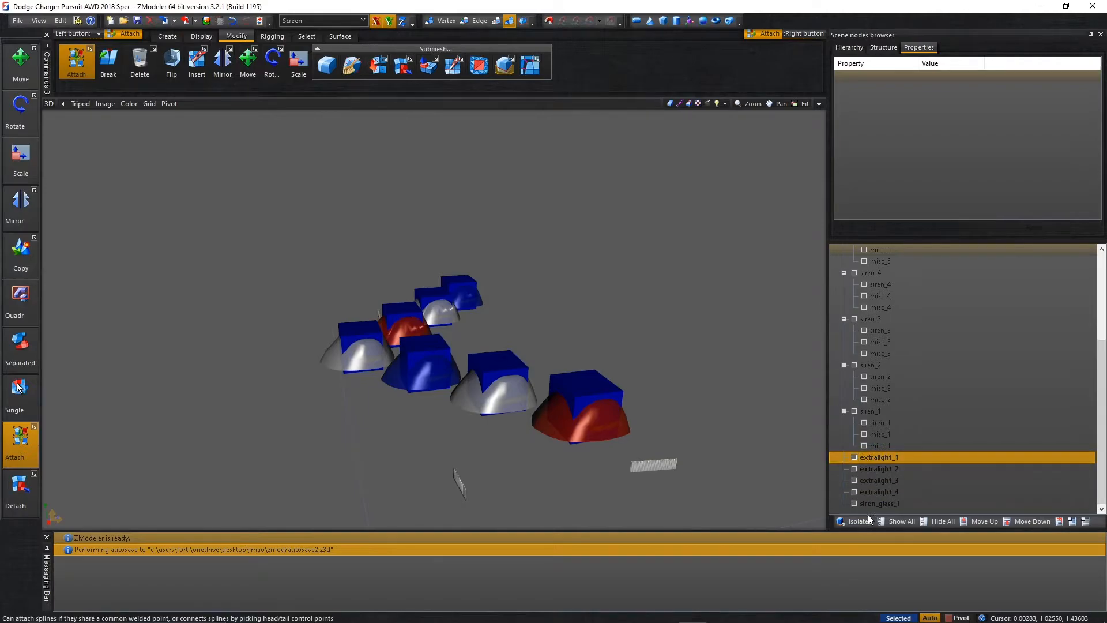
{"action": "left_click", "coordinate": [868, 505], "text": "shift"}
{"action": "left_click", "coordinate": [855, 503]}
{"action": "scroll", "coordinate": [856, 438], "scroll_direction": "up", "scroll_amount": 4}
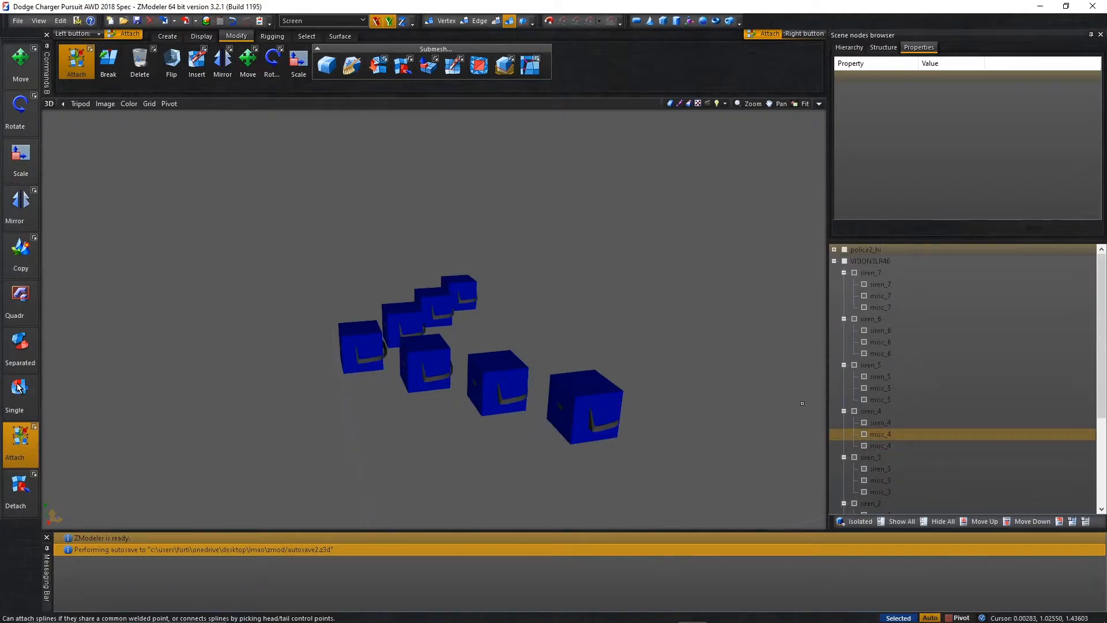
Convert the siren_7 and misc_7 dummies to compounds and add each one's matching mesh to its L0 state.
{"action": "scroll", "coordinate": [776, 361], "scroll_direction": "up", "scroll_amount": 1}
{"action": "scroll", "coordinate": [609, 223], "scroll_direction": "down", "scroll_amount": 4}
{"action": "scroll", "coordinate": [612, 219], "scroll_direction": "up", "scroll_amount": 2}
{"action": "middle_click_drag", "start_coordinate": [595, 217], "coordinate": [618, 252]}
{"action": "left_click", "coordinate": [878, 272]}
{"action": "left_click", "coordinate": [890, 52]}
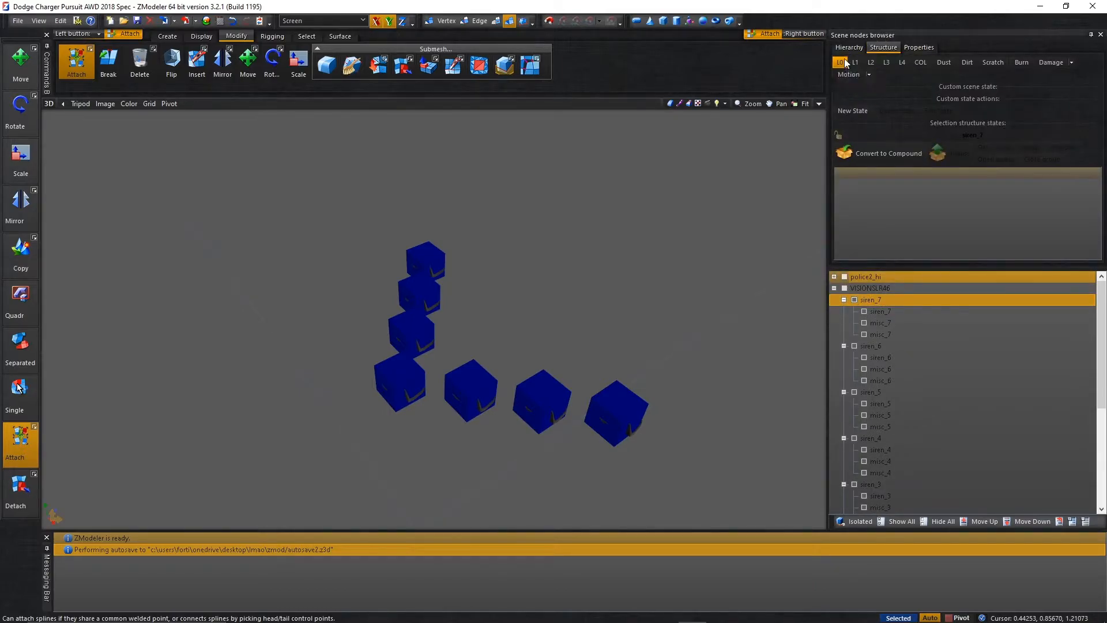
{"action": "left_click", "coordinate": [838, 154]}
{"action": "left_click", "coordinate": [839, 136]}
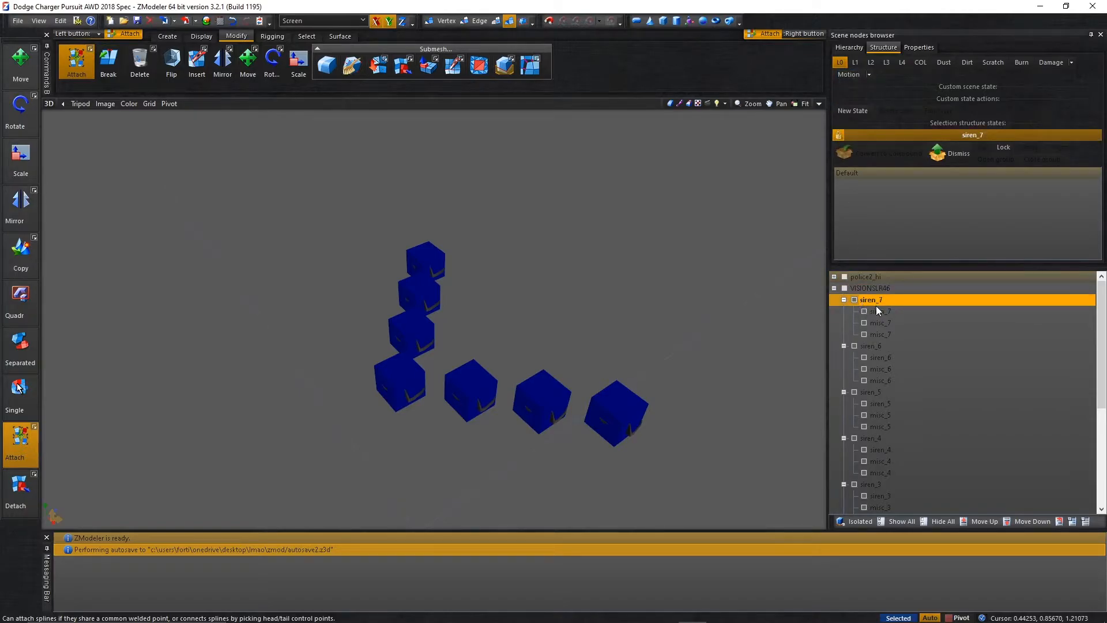
{"action": "left_click", "coordinate": [849, 111]}
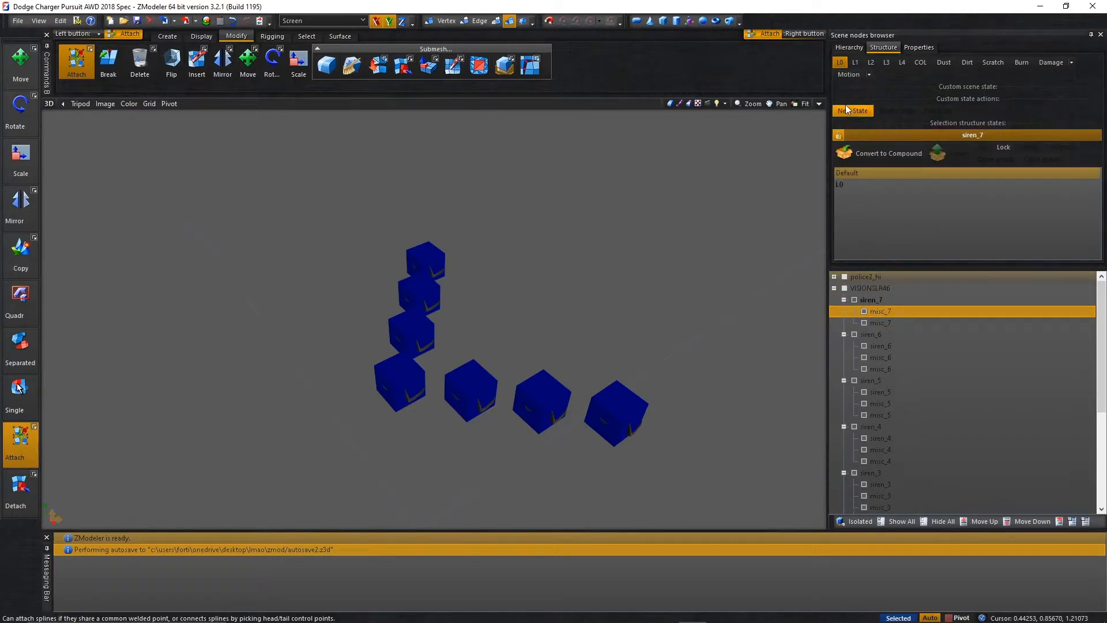
{"action": "left_click", "coordinate": [840, 138]}
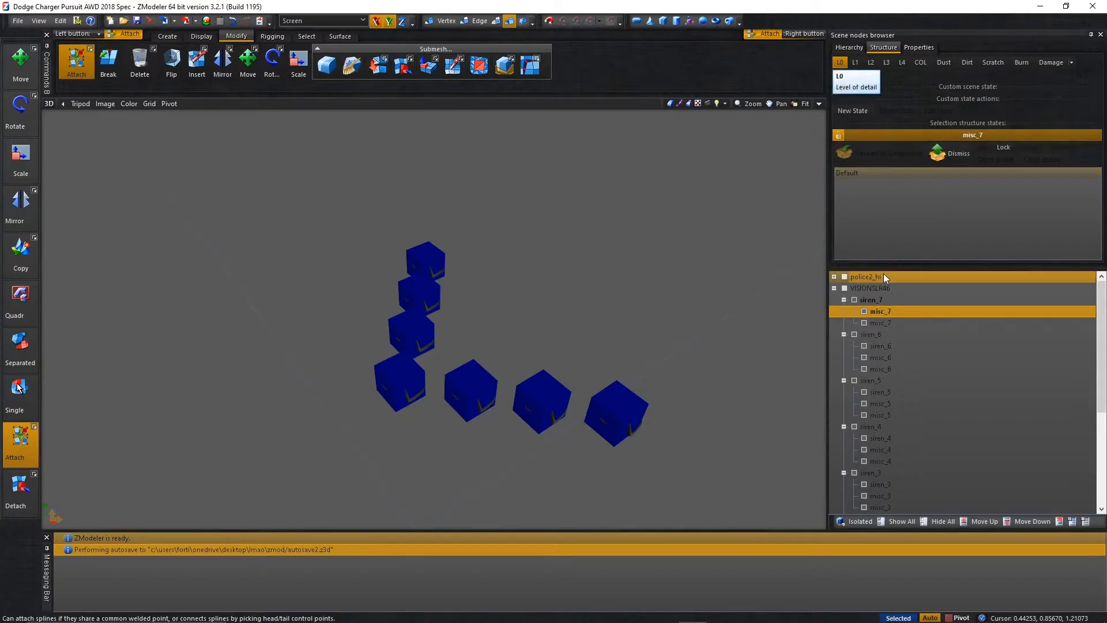
{"action": "left_click", "coordinate": [872, 322]}
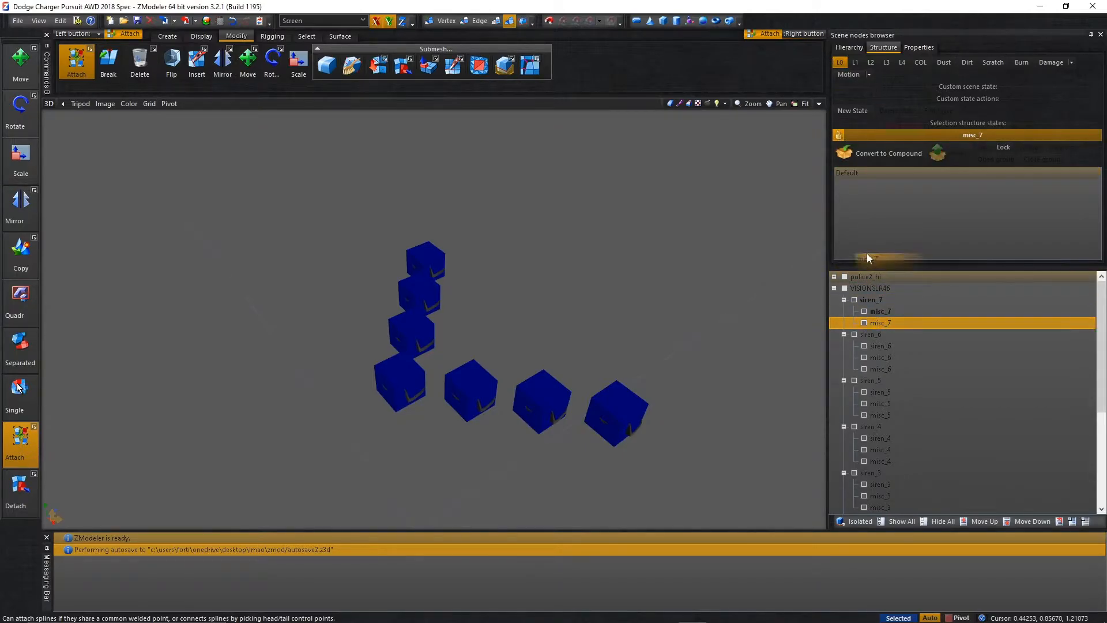
Convert the siren_6 and misc_6 dummies to compounds and add each one's matching mesh to its L0 state.
{"action": "left_click", "coordinate": [839, 134]}
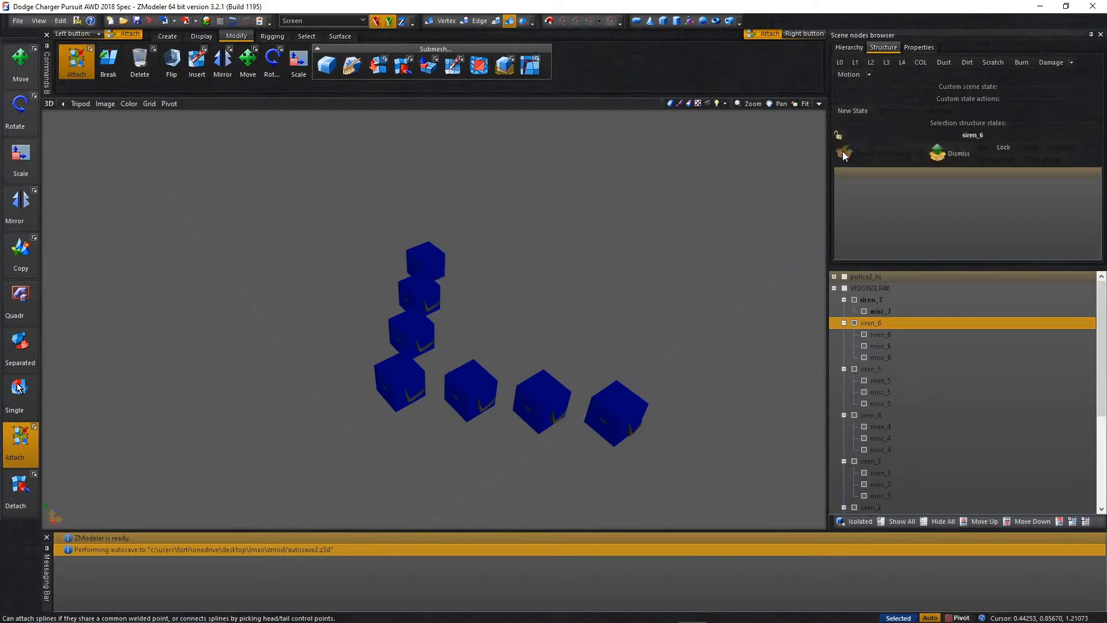
{"action": "left_click", "coordinate": [880, 335]}
{"action": "left_click", "coordinate": [842, 63]}
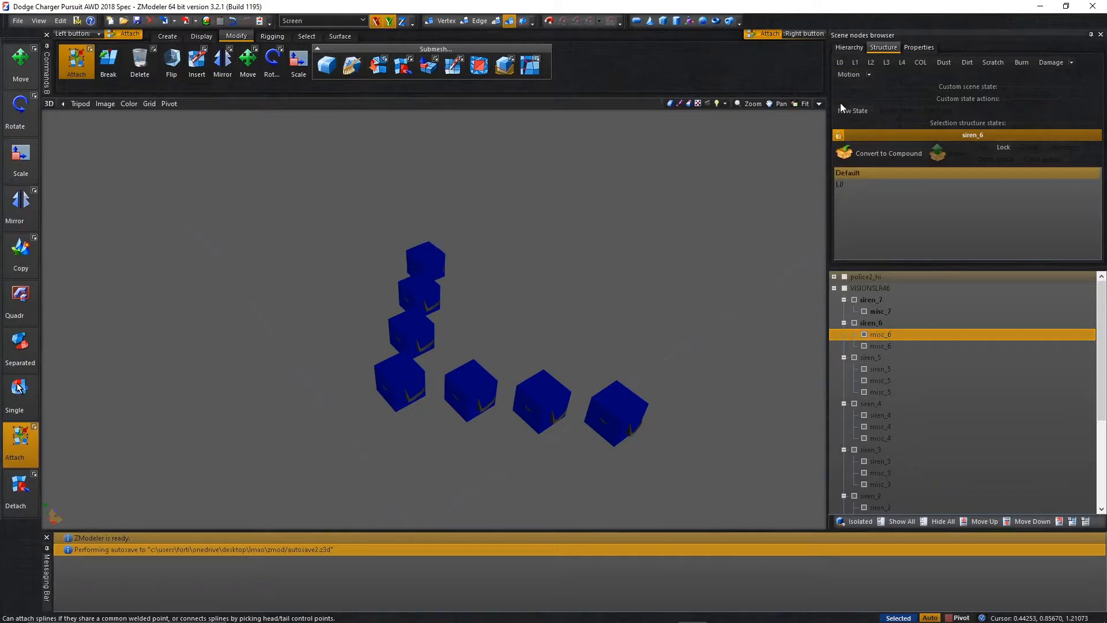
{"action": "left_click", "coordinate": [839, 134]}
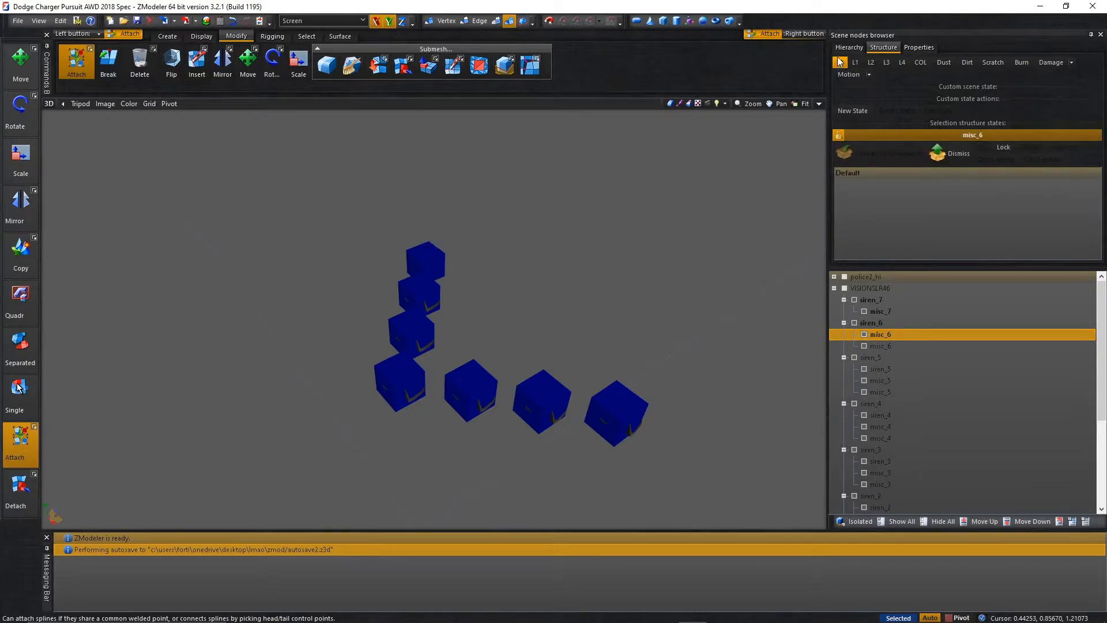
{"action": "left_click", "coordinate": [840, 62]}
{"action": "left_click_drag", "start_coordinate": [888, 345], "coordinate": [873, 244]}
Convert the siren_5 dummy to a compound, lock it and add the siren_5 mesh to its L0 state.
{"action": "left_click", "coordinate": [839, 67]}
{"action": "left_click", "coordinate": [838, 136]}
{"action": "left_click", "coordinate": [838, 136]}
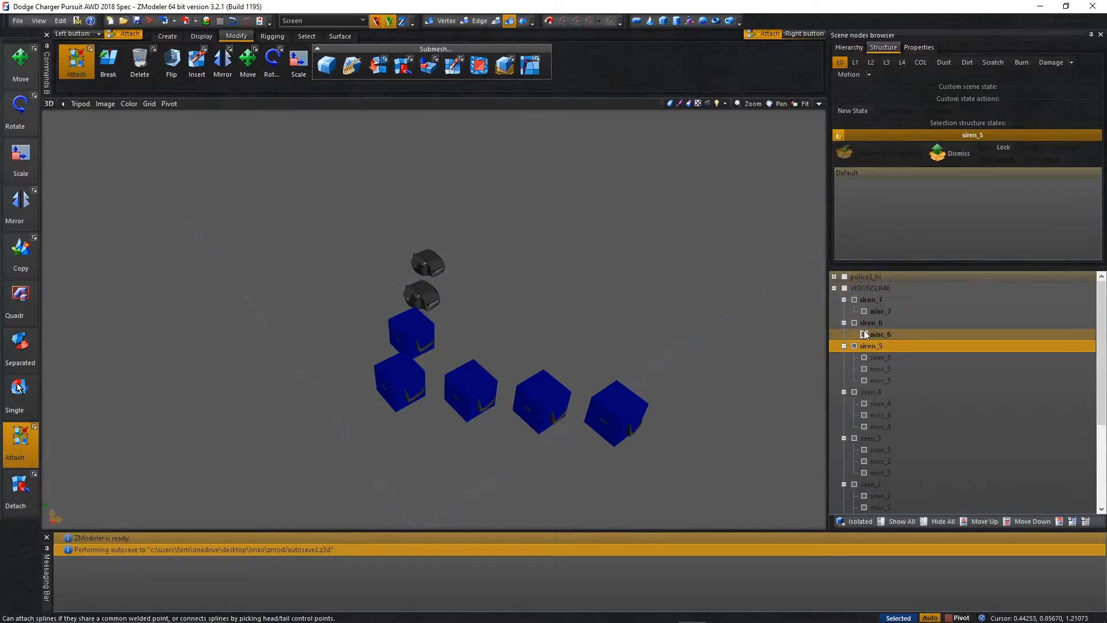
{"action": "left_click", "coordinate": [885, 360]}
{"action": "left_click", "coordinate": [897, 109]}
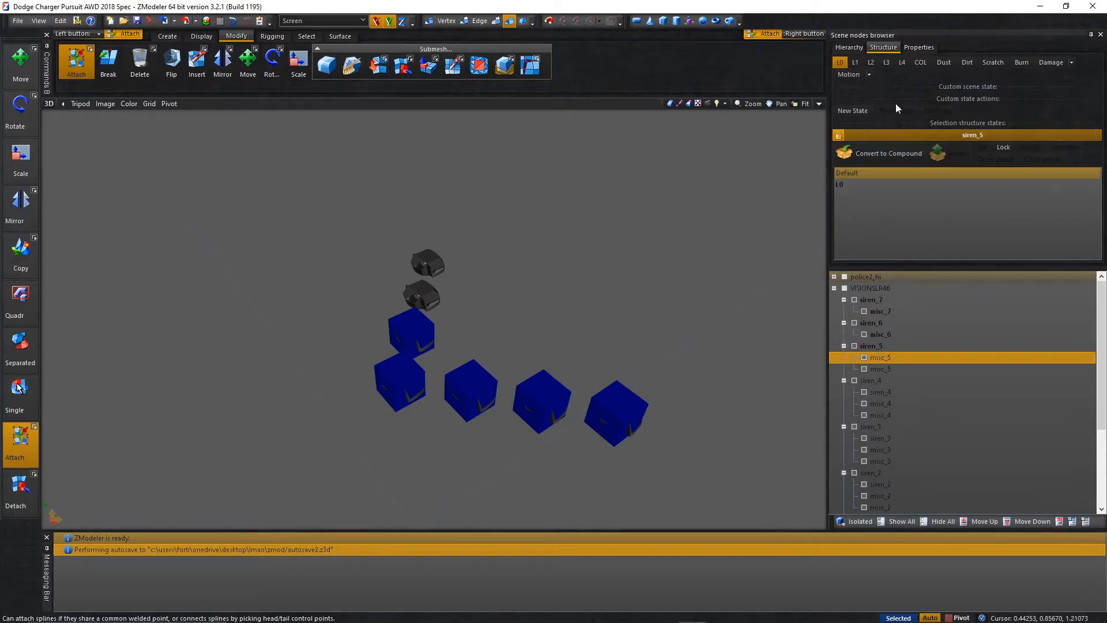
Convert the misc_5 dummy to a compound, lock it and add the misc_5 mesh to its L0 state.
{"action": "left_click", "coordinate": [840, 64]}
{"action": "left_click", "coordinate": [841, 134]}
{"action": "left_click", "coordinate": [839, 134]}
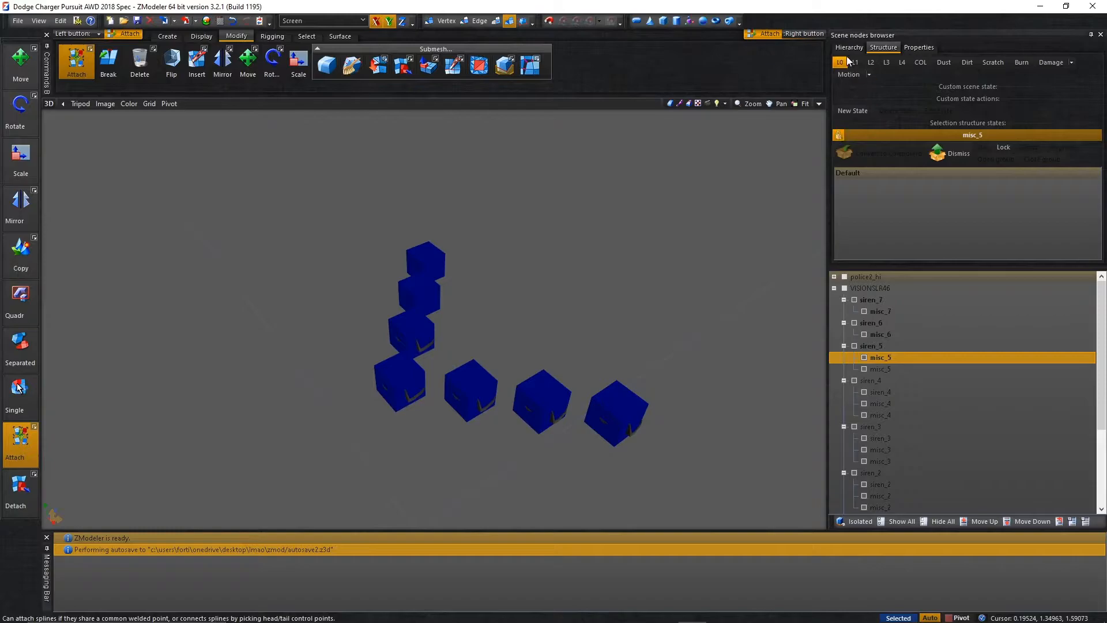
{"action": "left_click", "coordinate": [846, 62]}
{"action": "left_click", "coordinate": [881, 368]}
{"action": "left_click_drag", "start_coordinate": [880, 368], "coordinate": [874, 237]}
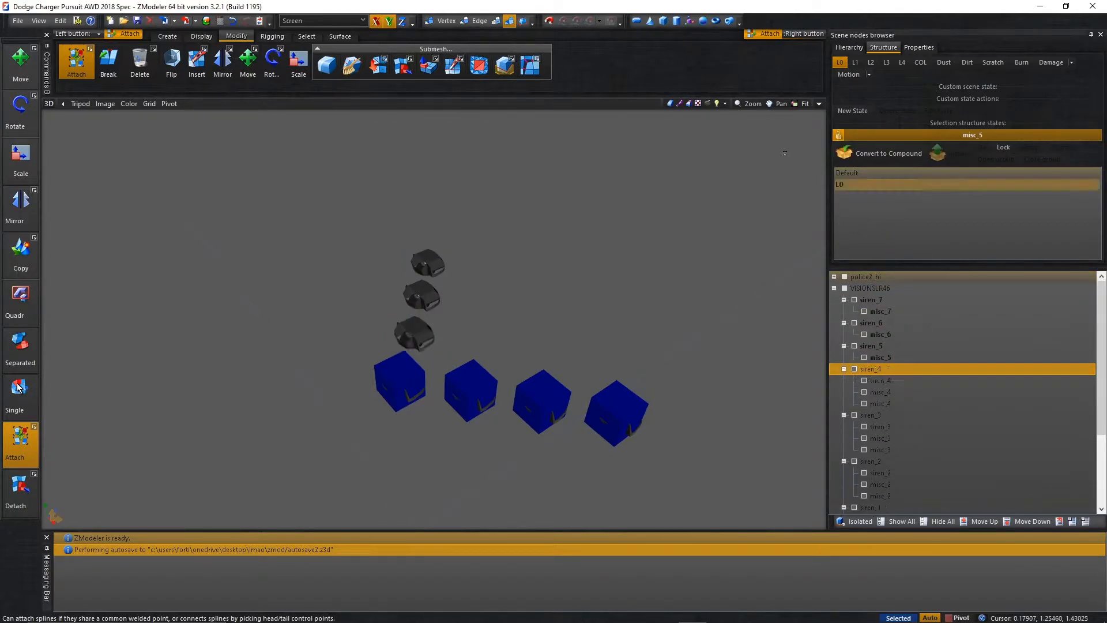
Convert the siren_4 dummy to a compound, lock it and add the siren_4 mesh to its L0 state.
{"action": "left_click", "coordinate": [842, 67]}
{"action": "left_click", "coordinate": [839, 135]}
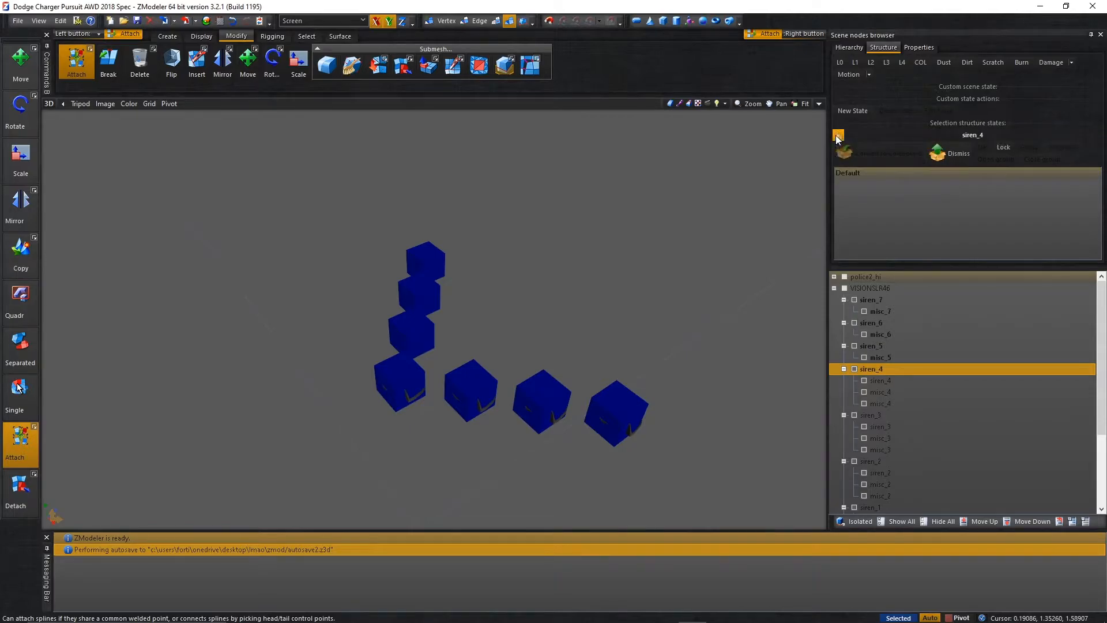
{"action": "left_click", "coordinate": [839, 135]}
{"action": "left_click", "coordinate": [840, 62]}
{"action": "left_click_drag", "start_coordinate": [887, 381], "coordinate": [874, 228]}
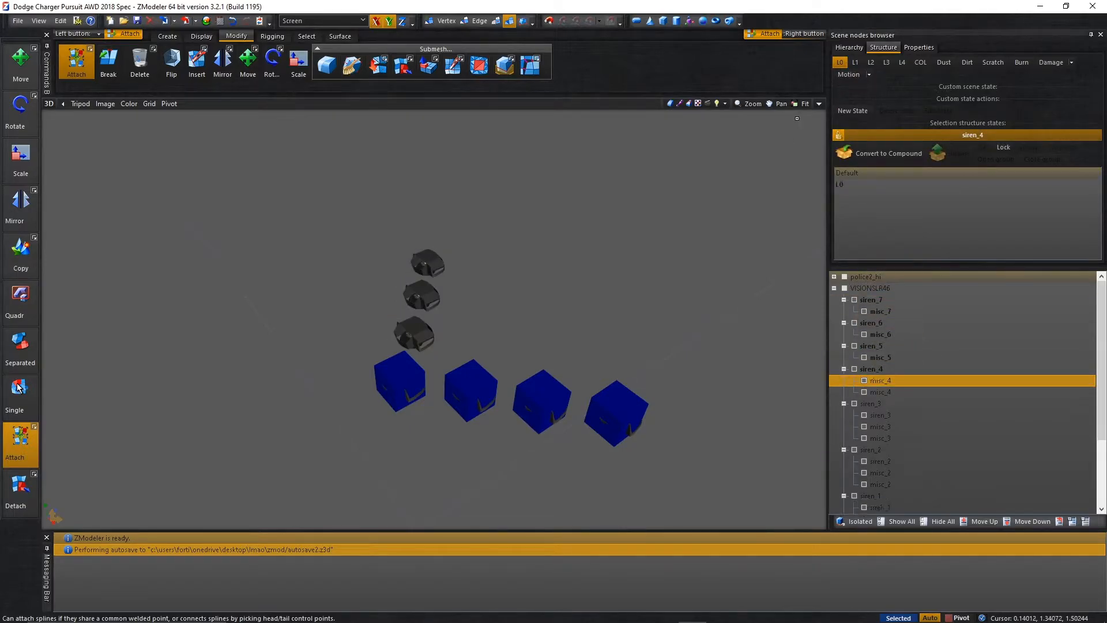
Convert the misc_4 dummy to a compound, lock it and add the misc_4 mesh to its L0 state.
{"action": "left_click", "coordinate": [840, 63]}
{"action": "left_click", "coordinate": [839, 134]}
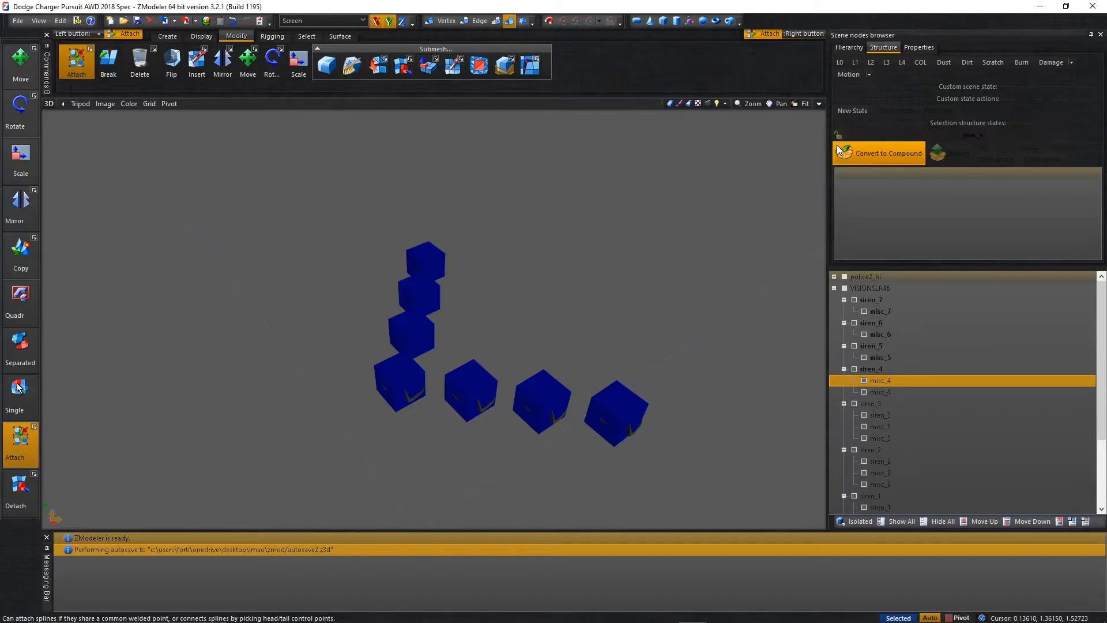
{"action": "left_click", "coordinate": [841, 63]}
{"action": "left_click", "coordinate": [874, 394]}
{"action": "left_click_drag", "start_coordinate": [878, 393], "coordinate": [847, 220]}
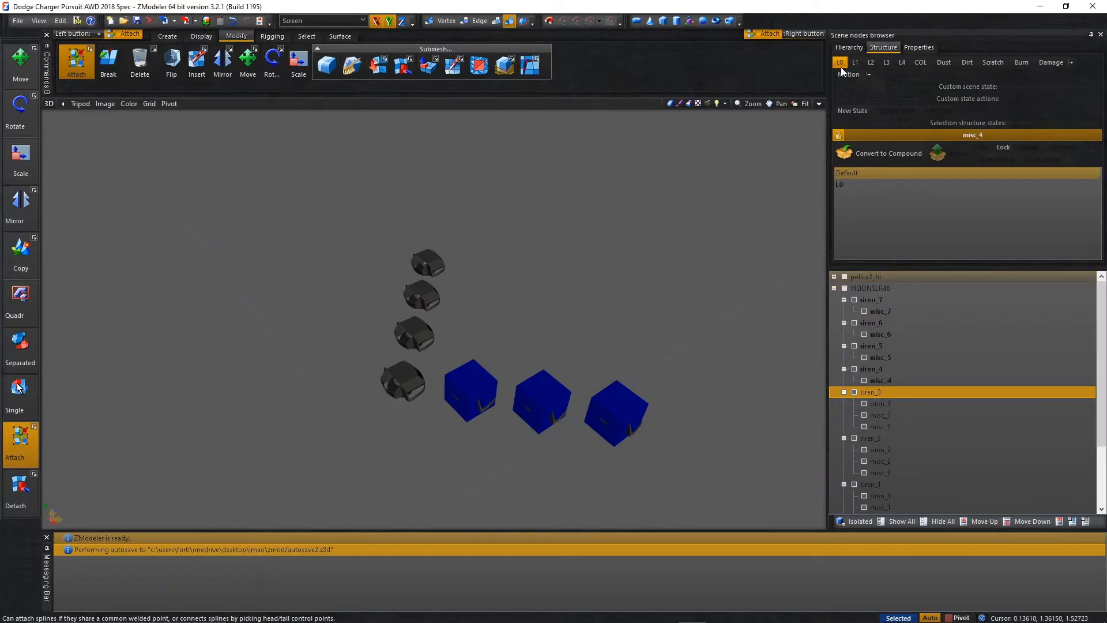
Convert the siren_3 dummy to a compound, lock it and add the siren_3 mesh to its L0 state.
{"action": "left_click", "coordinate": [841, 66]}
{"action": "left_click", "coordinate": [839, 134]}
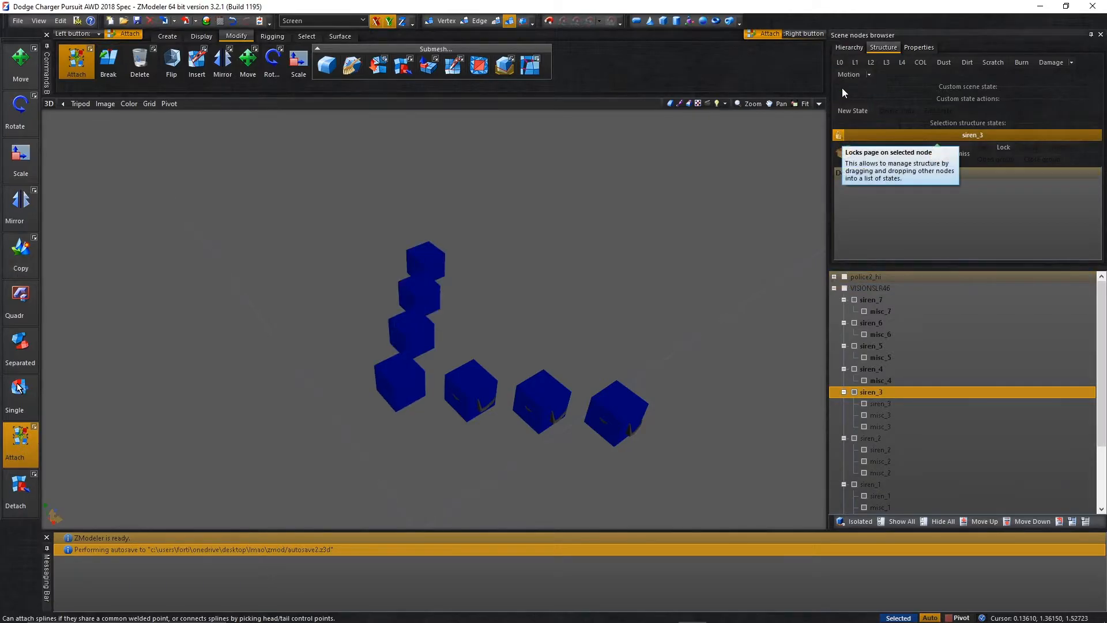
{"action": "left_click", "coordinate": [840, 62]}
{"action": "left_click_drag", "start_coordinate": [893, 406], "coordinate": [860, 227]}
{"action": "left_click", "coordinate": [839, 63]}
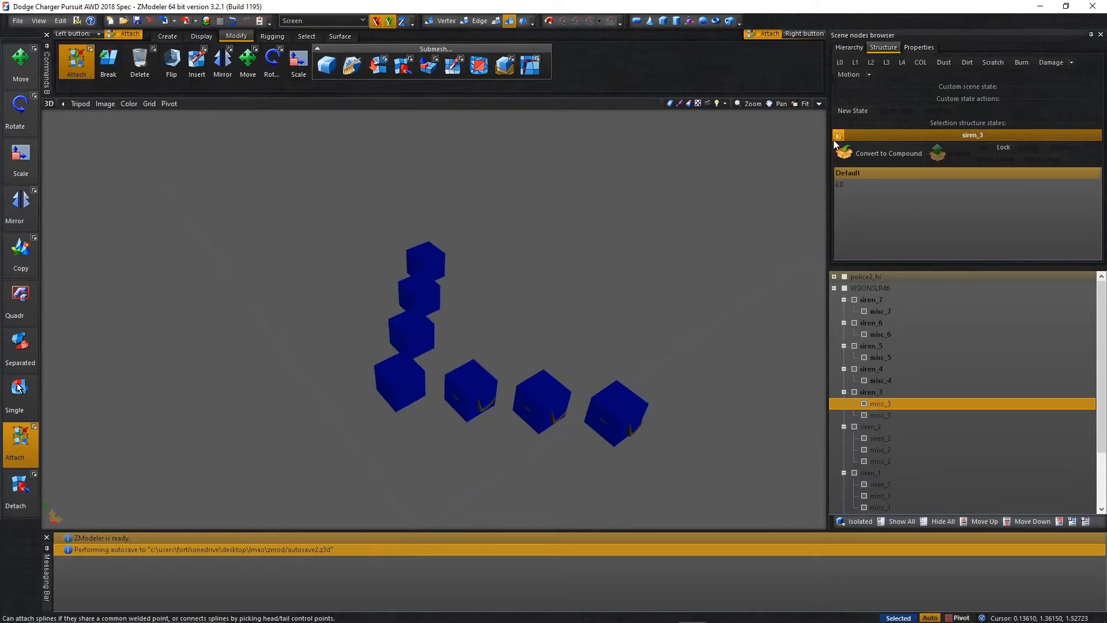
Convert the misc_3 dummy to a compound, lock it and add the misc_3 mesh to its L0 state.
{"action": "left_click", "coordinate": [834, 137]}
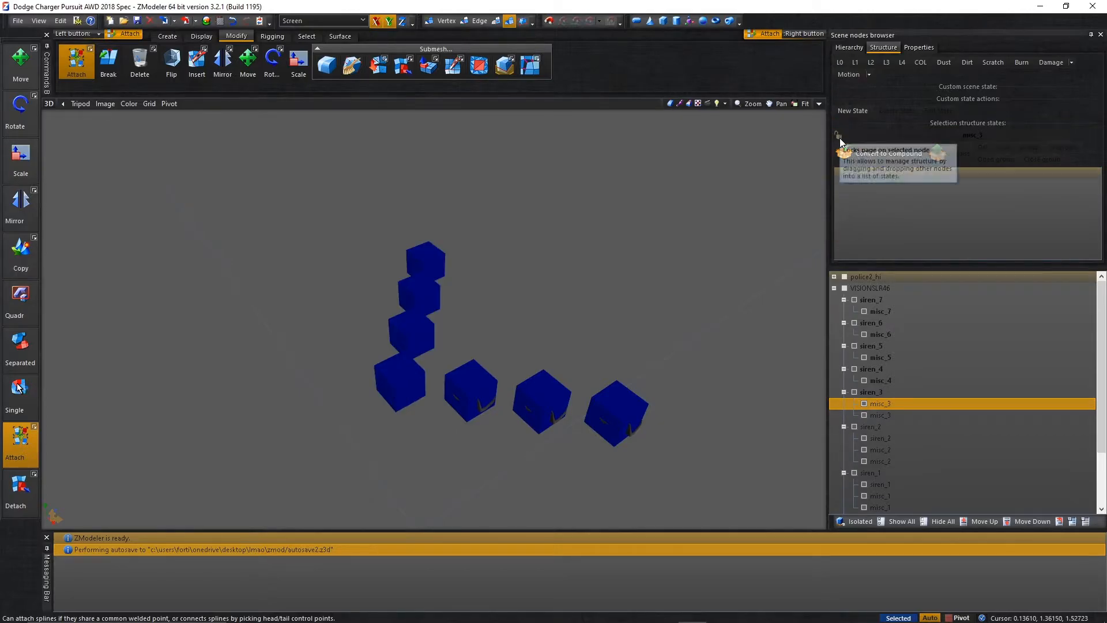
{"action": "left_click", "coordinate": [841, 62]}
{"action": "left_click", "coordinate": [877, 414]}
{"action": "left_click_drag", "start_coordinate": [876, 414], "coordinate": [847, 225]}
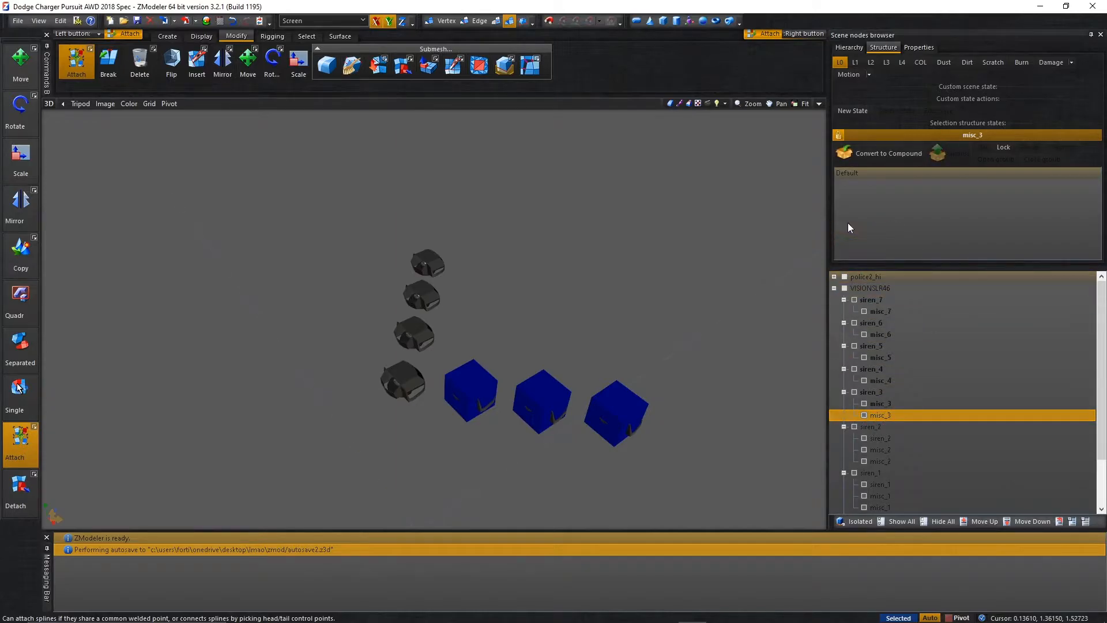
Convert the siren_2 dummy to a compound, lock it and add the siren_2 mesh to its L0 state.
{"action": "left_click", "coordinate": [843, 64]}
{"action": "left_click", "coordinate": [840, 139]}
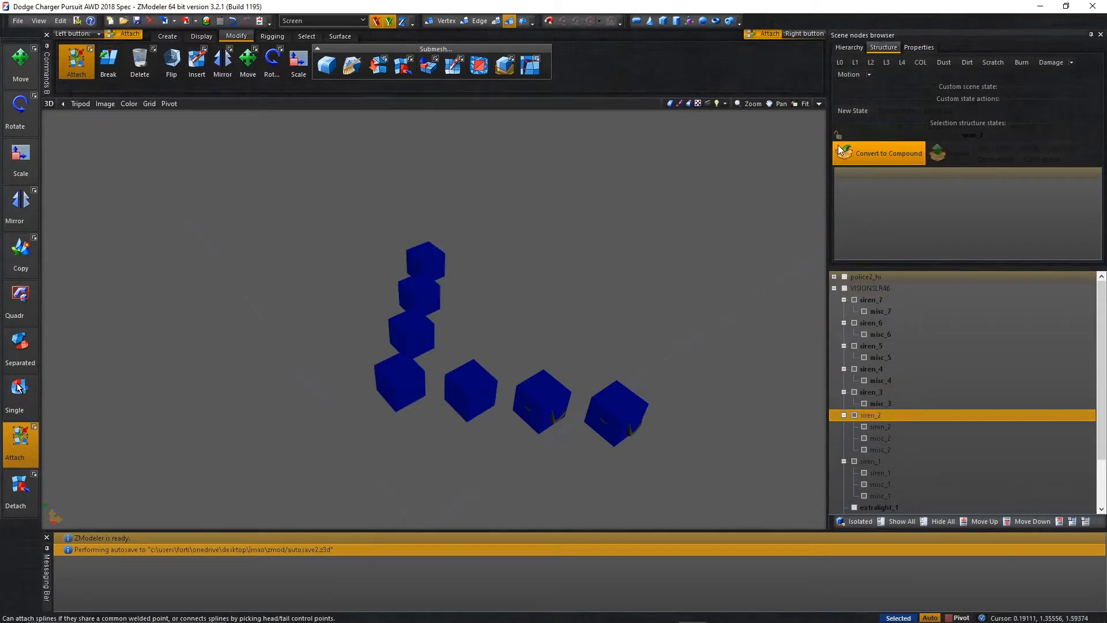
{"action": "left_click", "coordinate": [845, 65]}
{"action": "left_click_drag", "start_coordinate": [883, 427], "coordinate": [893, 242]}
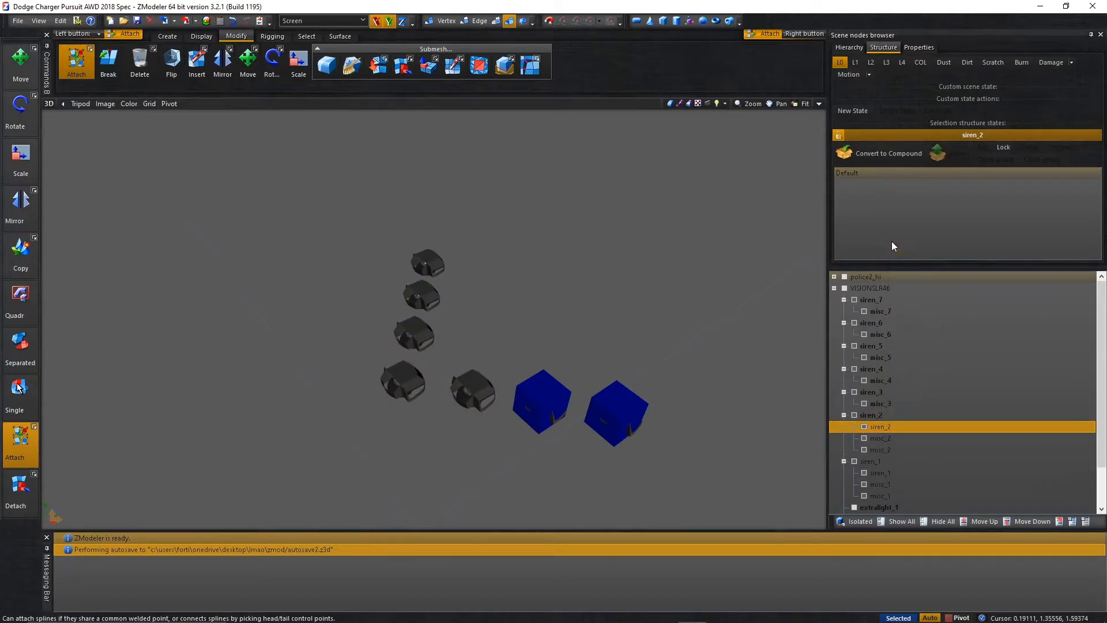
Convert the misc_2 dummy to a compound, lock it and add the misc_2 mesh to its L0 state.
{"action": "left_click", "coordinate": [841, 63]}
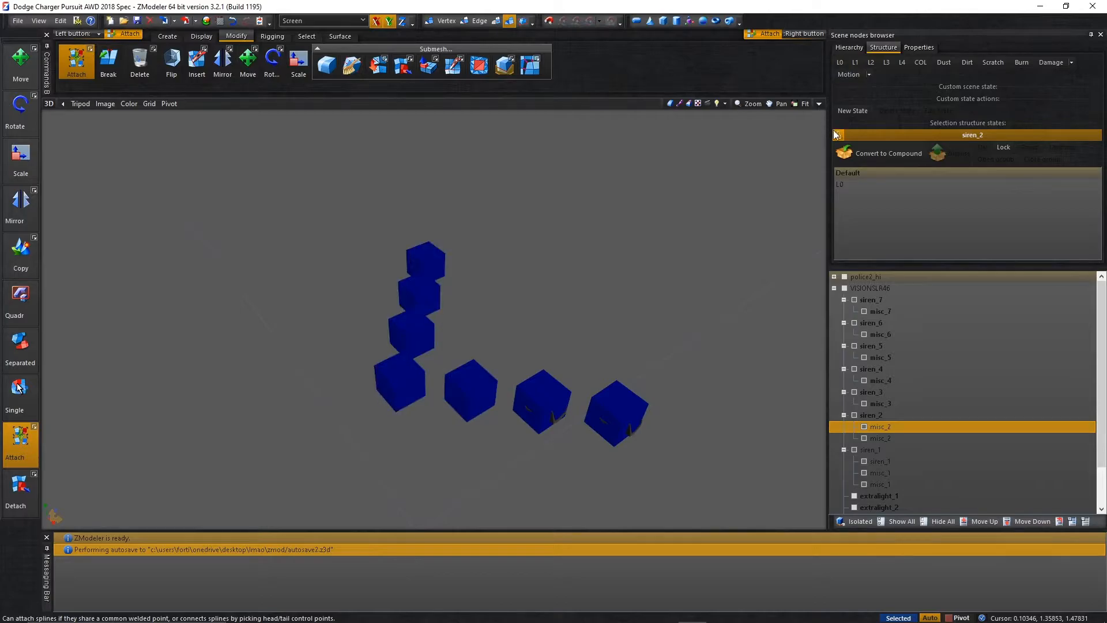
{"action": "left_click", "coordinate": [838, 134]}
{"action": "left_click", "coordinate": [842, 134]}
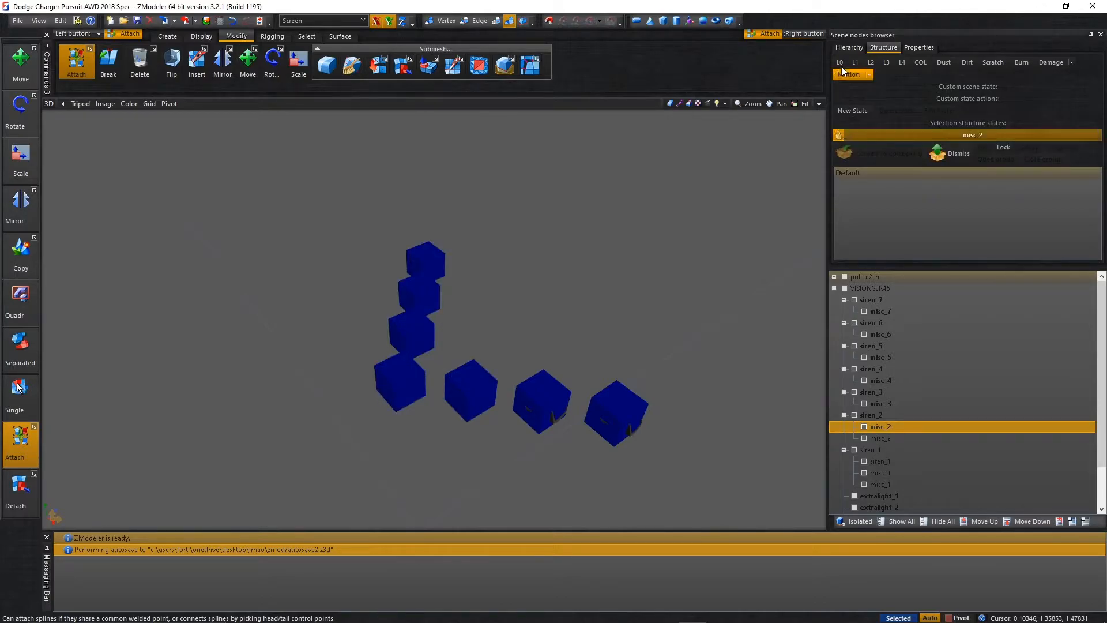
{"action": "left_click", "coordinate": [840, 63]}
{"action": "left_click", "coordinate": [891, 437]}
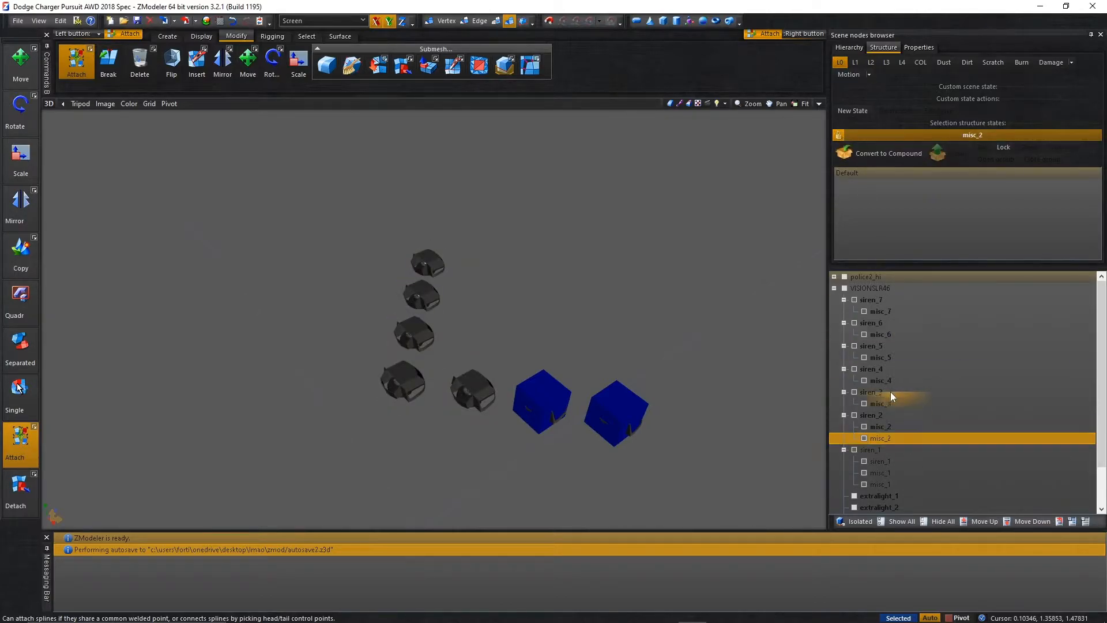
Convert the siren_1 dummy to a compound, lock it and add the siren_1 mesh to its L0 state.
{"action": "left_click", "coordinate": [841, 64]}
{"action": "left_click", "coordinate": [836, 137]}
{"action": "left_click", "coordinate": [839, 154]}
{"action": "left_click", "coordinate": [839, 135]}
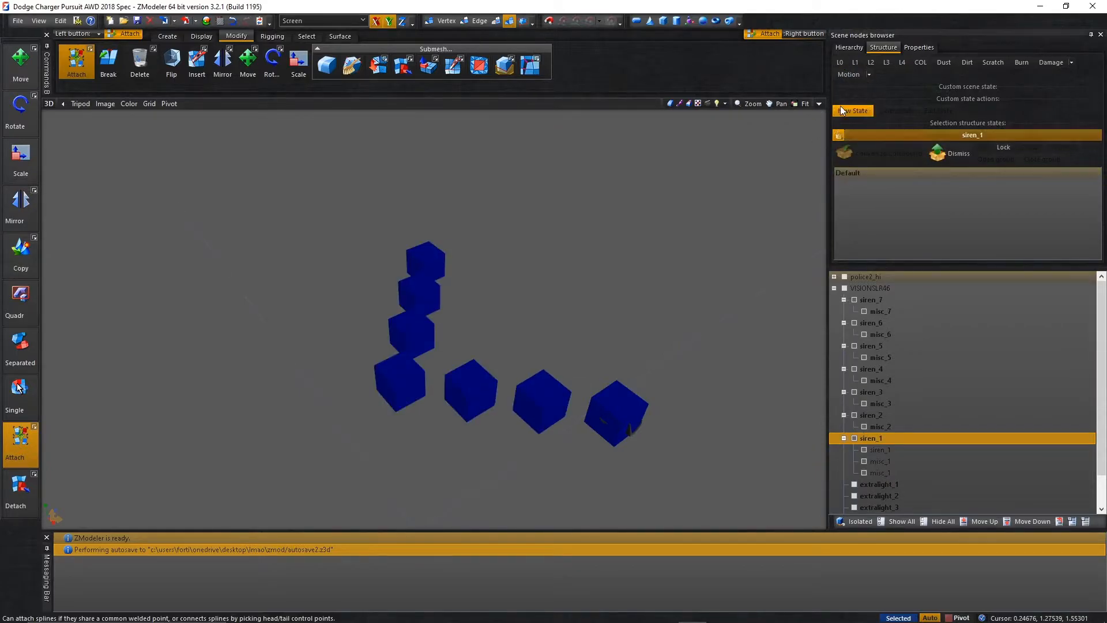
{"action": "left_click", "coordinate": [834, 63]}
{"action": "left_click_drag", "start_coordinate": [867, 449], "coordinate": [884, 228]}
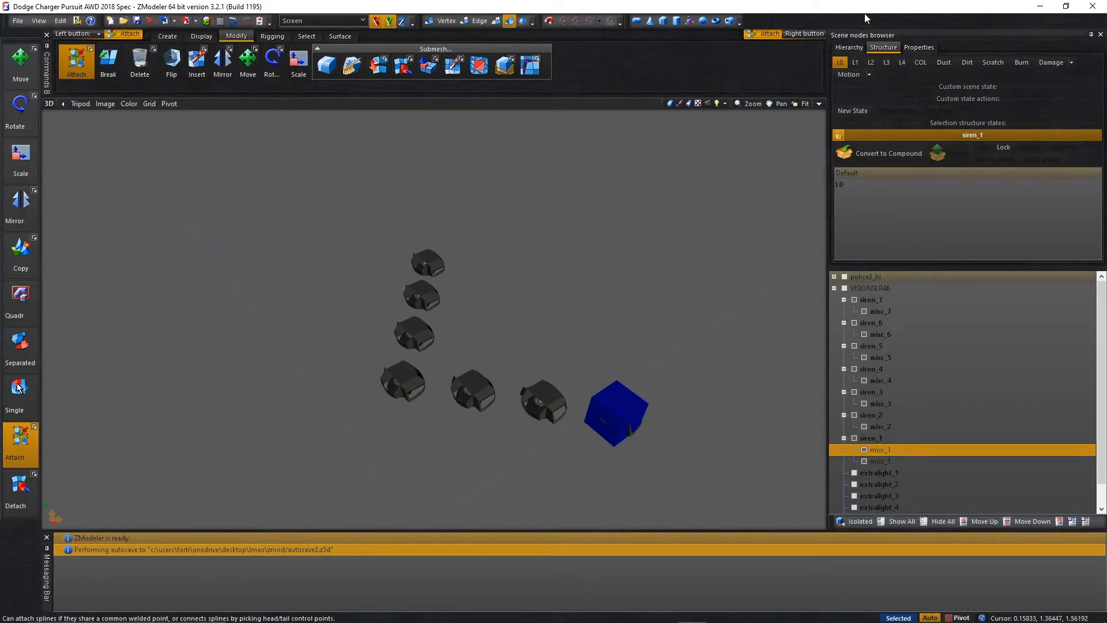
Convert the misc_1 dummy to a compound, lock it and add the misc_1 mesh to its L0 state.
{"action": "left_click", "coordinate": [839, 66]}
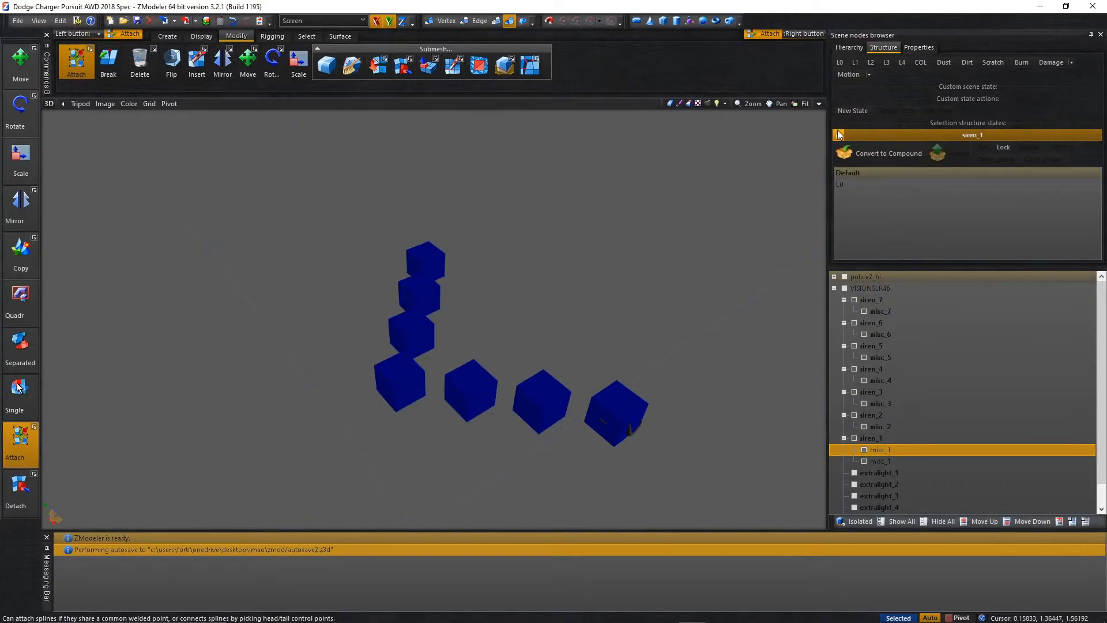
{"action": "left_click", "coordinate": [843, 153]}
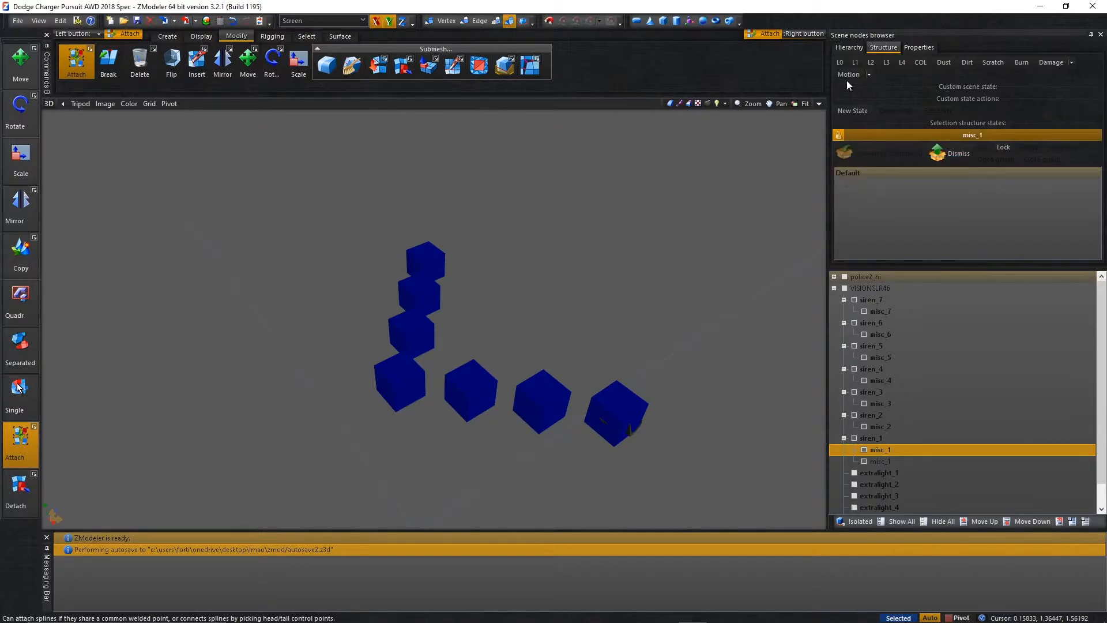
{"action": "left_click", "coordinate": [842, 62]}
{"action": "left_click_drag", "start_coordinate": [873, 465], "coordinate": [897, 213]}
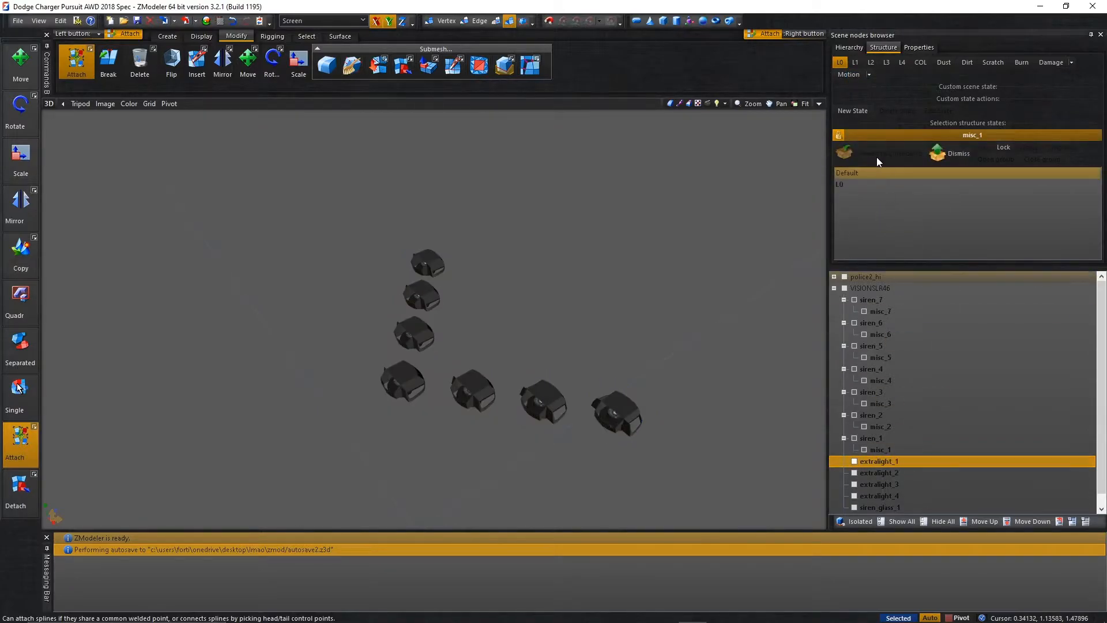
Compare the siren compounds in the default and L0 states, and show all parts of the car in L0.
{"action": "left_click", "coordinate": [839, 72]}
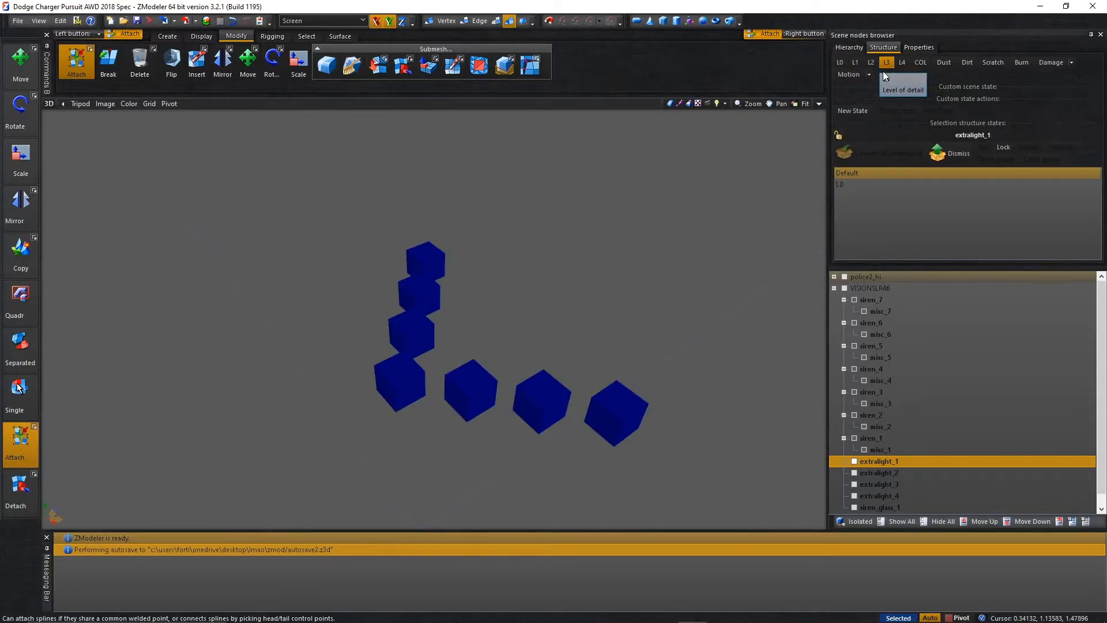
{"action": "scroll", "coordinate": [694, 276], "scroll_direction": "down", "scroll_amount": 3}
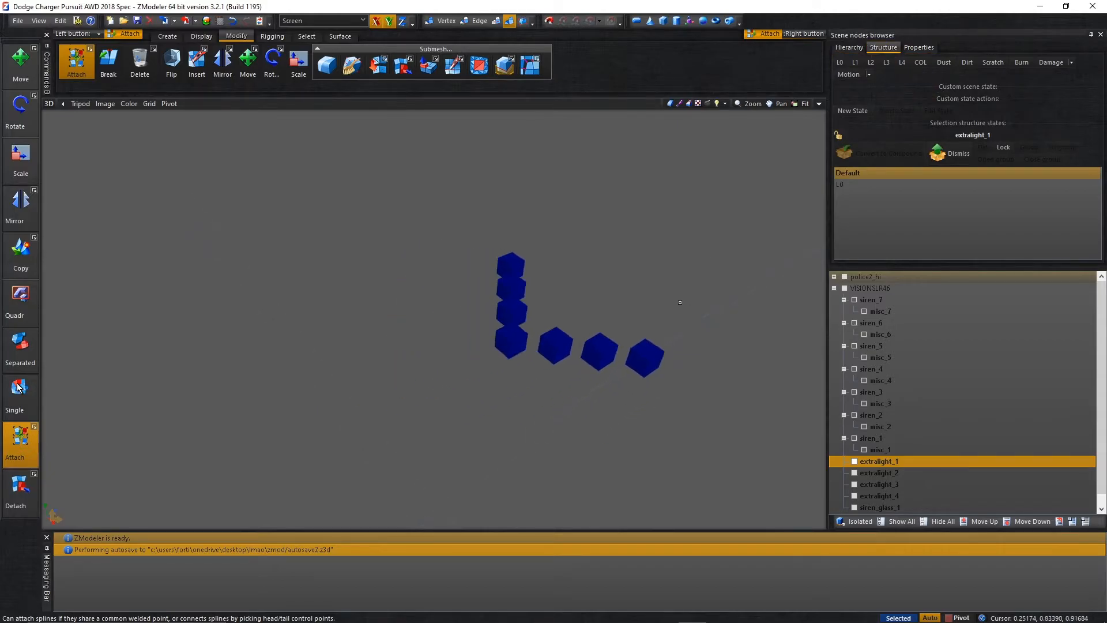
{"action": "scroll", "coordinate": [686, 301], "scroll_direction": "up", "scroll_amount": 2}
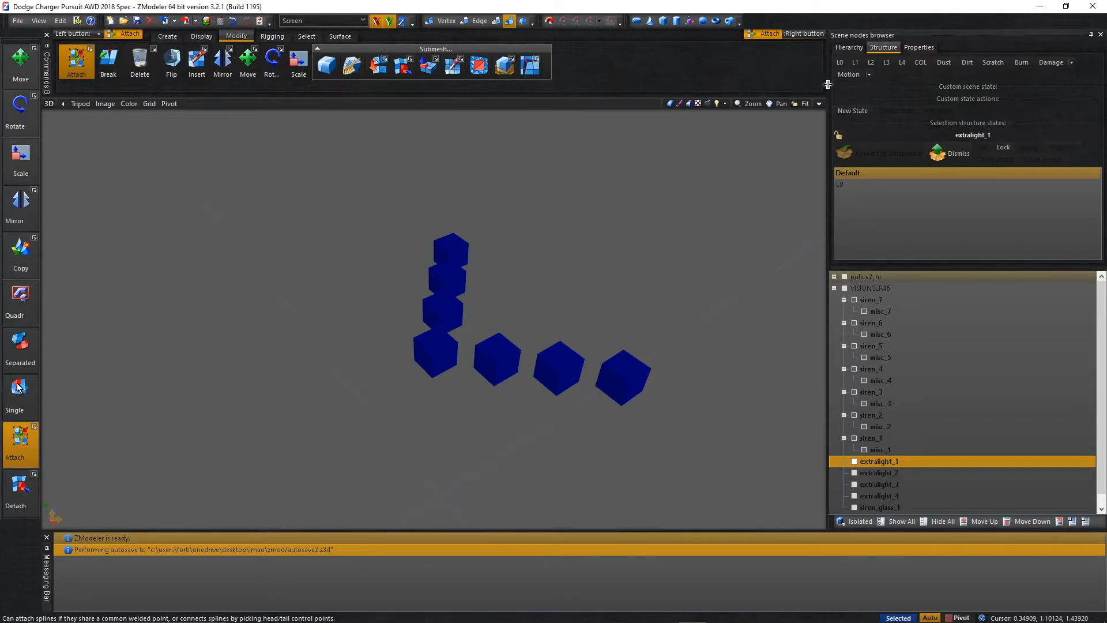
{"action": "left_click", "coordinate": [838, 63]}
{"action": "middle_click_drag", "start_coordinate": [680, 213], "coordinate": [700, 193]}
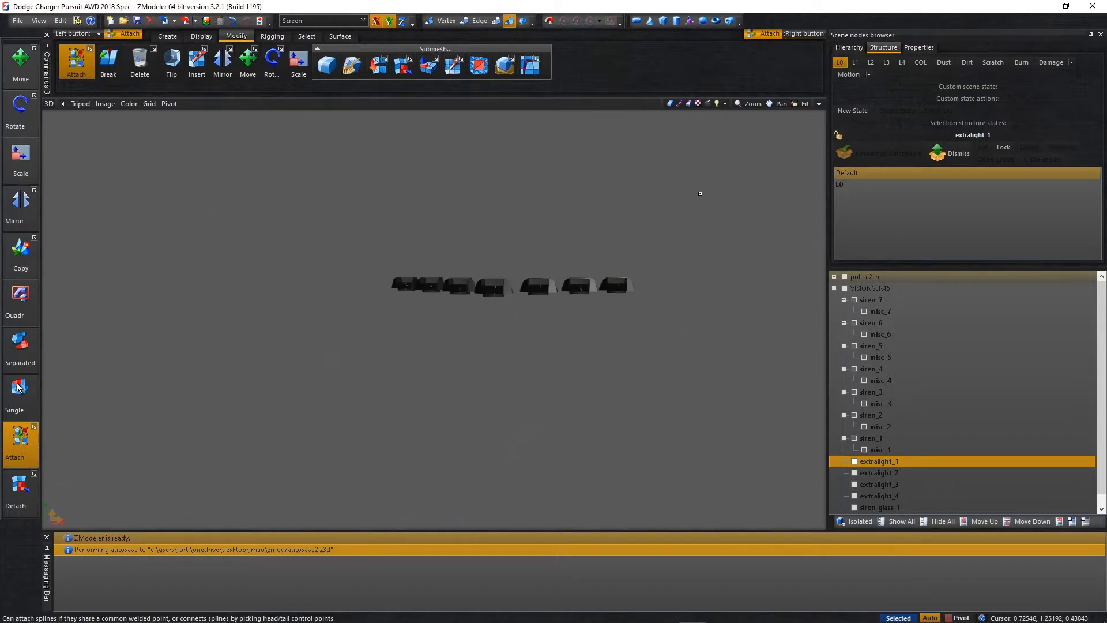
{"action": "left_click", "coordinate": [902, 524]}
{"action": "mouse_move", "coordinate": [707, 298]}
{"action": "middle_mouse_down"}
{"action": "mouse_move", "coordinate": [699, 329]}
{"action": "mouse_move", "coordinate": [688, 303]}
{"action": "middle_mouse_up"}
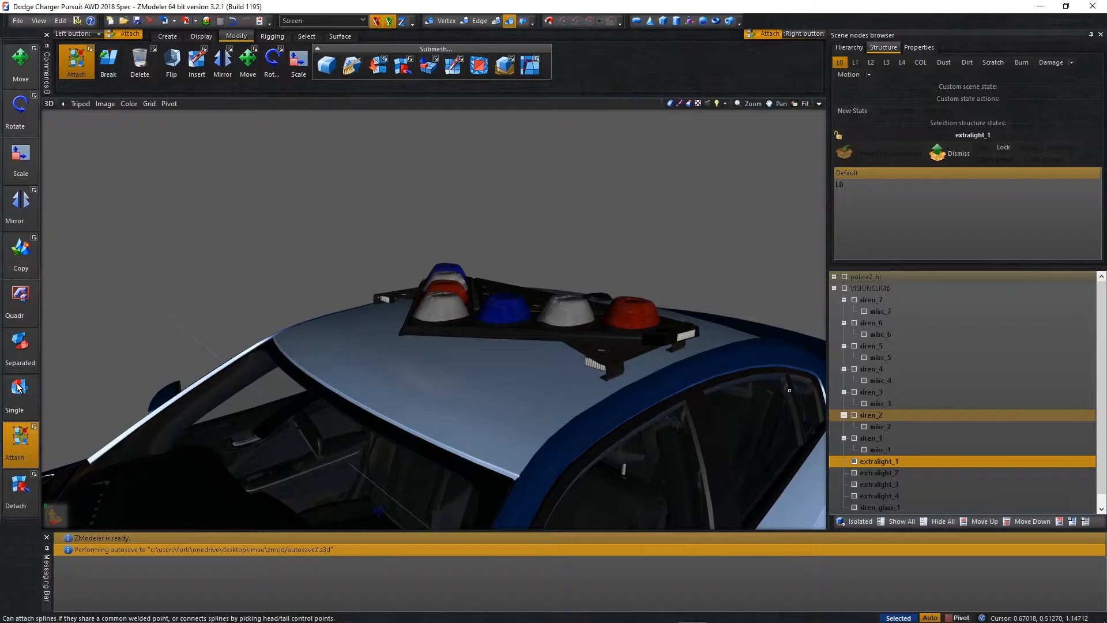
Collapse the siren_7 through siren_1 nodes in the VISIONSLR46 hierarchy.
{"action": "left_click", "coordinate": [844, 300]}
{"action": "left_click", "coordinate": [844, 311]}
{"action": "left_click", "coordinate": [845, 323]}
{"action": "left_click", "coordinate": [845, 334]}
{"action": "left_click", "coordinate": [844, 346]}
{"action": "left_click", "coordinate": [844, 357]}
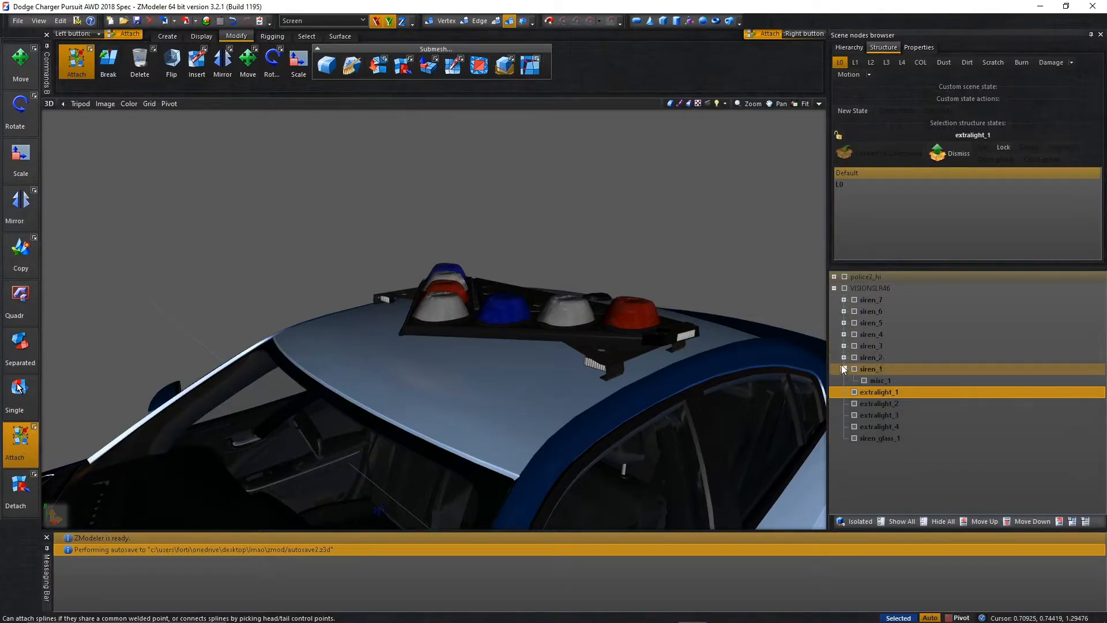
{"action": "left_click", "coordinate": [844, 370]}
Open a blank Notepad document, move it clear of the model and view the roof lightbar from the front and above.
{"action": "left_click", "coordinate": [110, 612]}
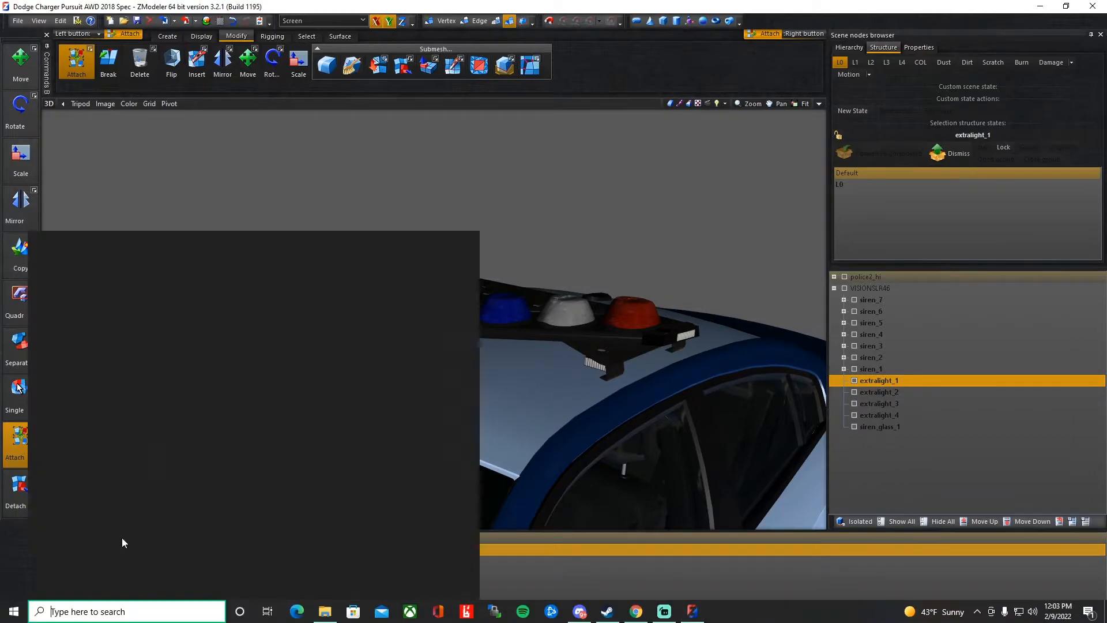
{"action": "type", "text": "notepad"}
{"action": "key", "text": "Return"}
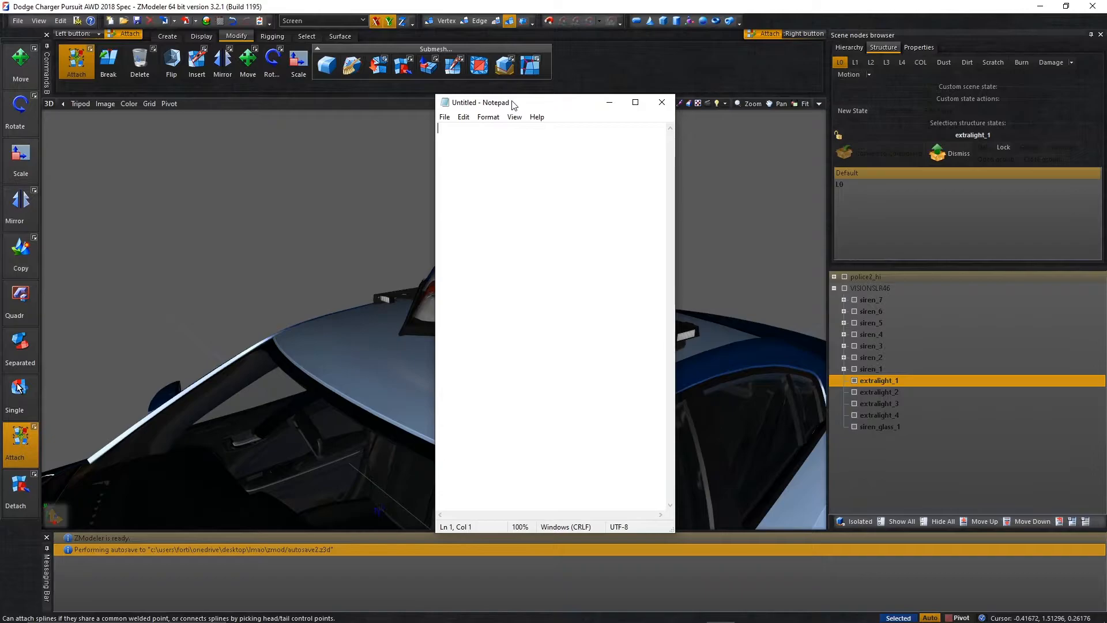
{"action": "left_click_drag", "start_coordinate": [512, 106], "coordinate": [1106, 173]}
{"action": "middle_click_drag", "start_coordinate": [605, 260], "coordinate": [833, 299]}
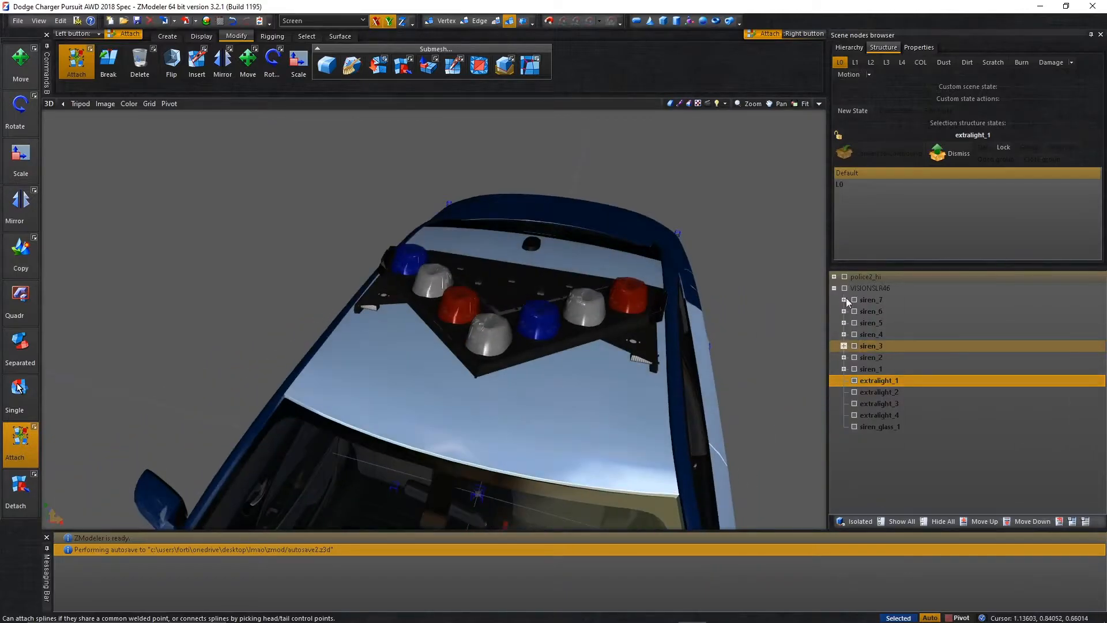
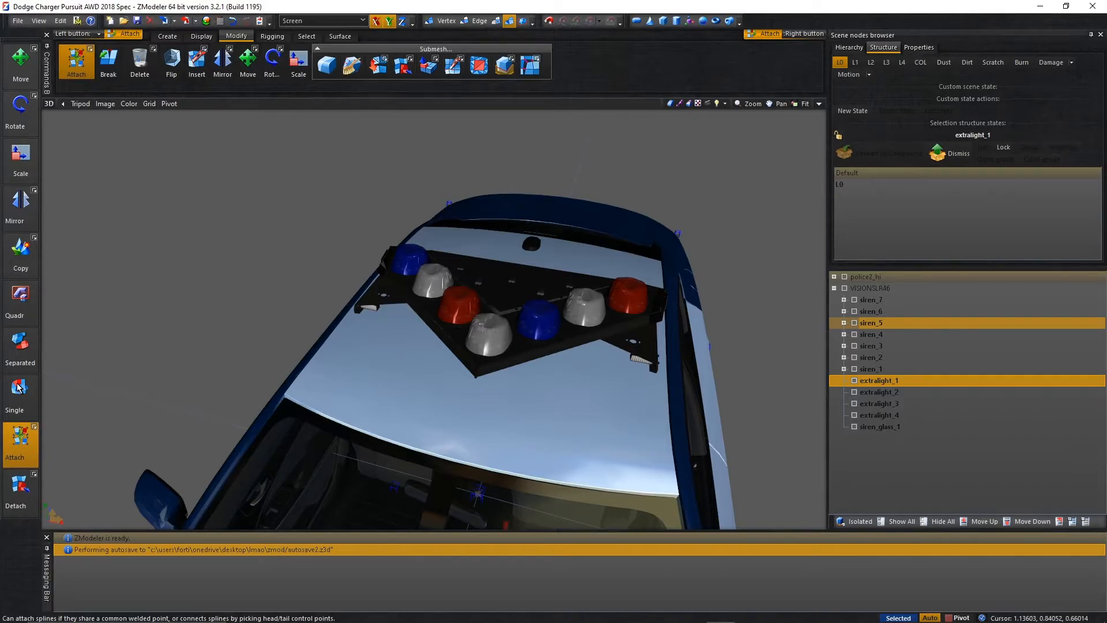
Look through the chassis nodes of police2_hi to see which misc names are already in use.
{"action": "scroll", "coordinate": [623, 395], "scroll_direction": "down", "scroll_amount": 7}
{"action": "middle_click_drag", "start_coordinate": [664, 381], "coordinate": [722, 248]}
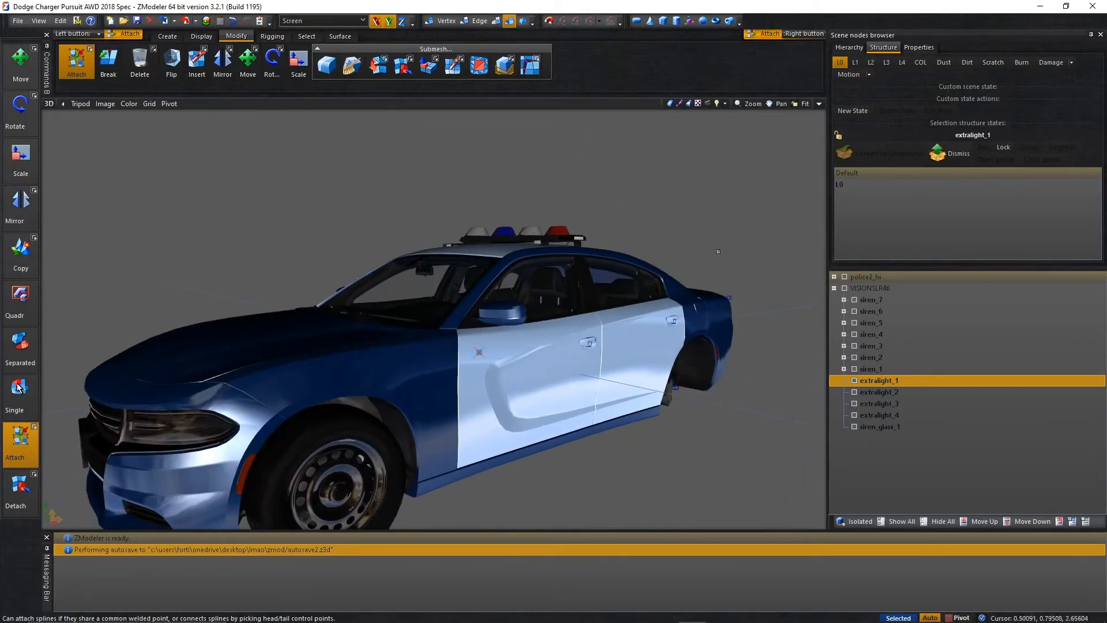
{"action": "left_click", "coordinate": [877, 298]}
{"action": "left_click", "coordinate": [872, 291]}
{"action": "right_click", "coordinate": [877, 278]}
{"action": "left_click", "coordinate": [860, 289]}
{"action": "double_click", "coordinate": [861, 288]}
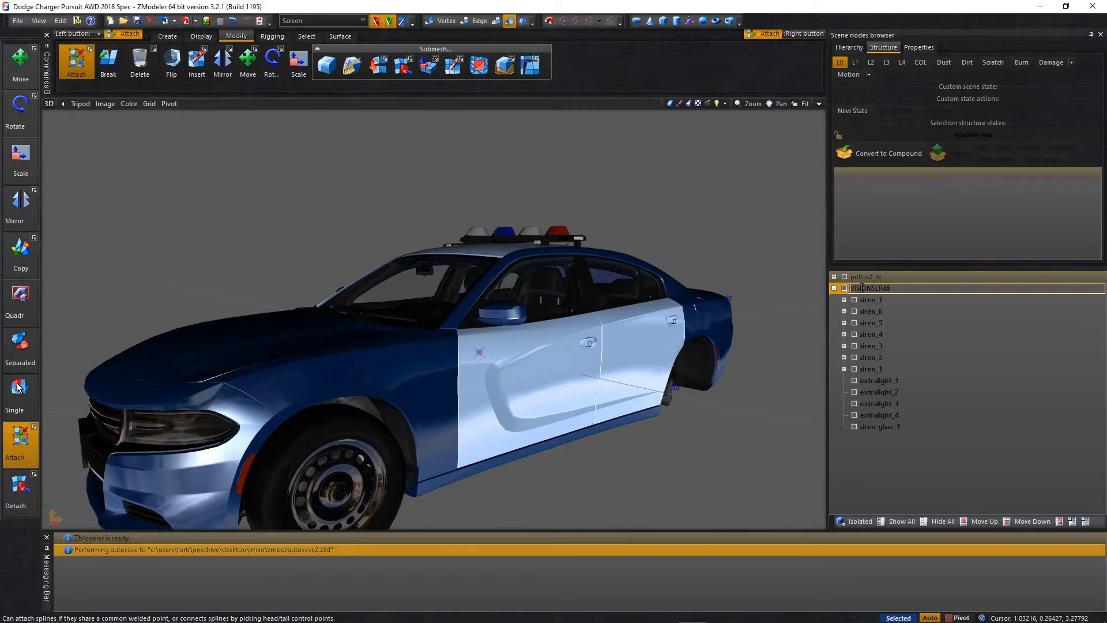
{"action": "left_click", "coordinate": [834, 288]}
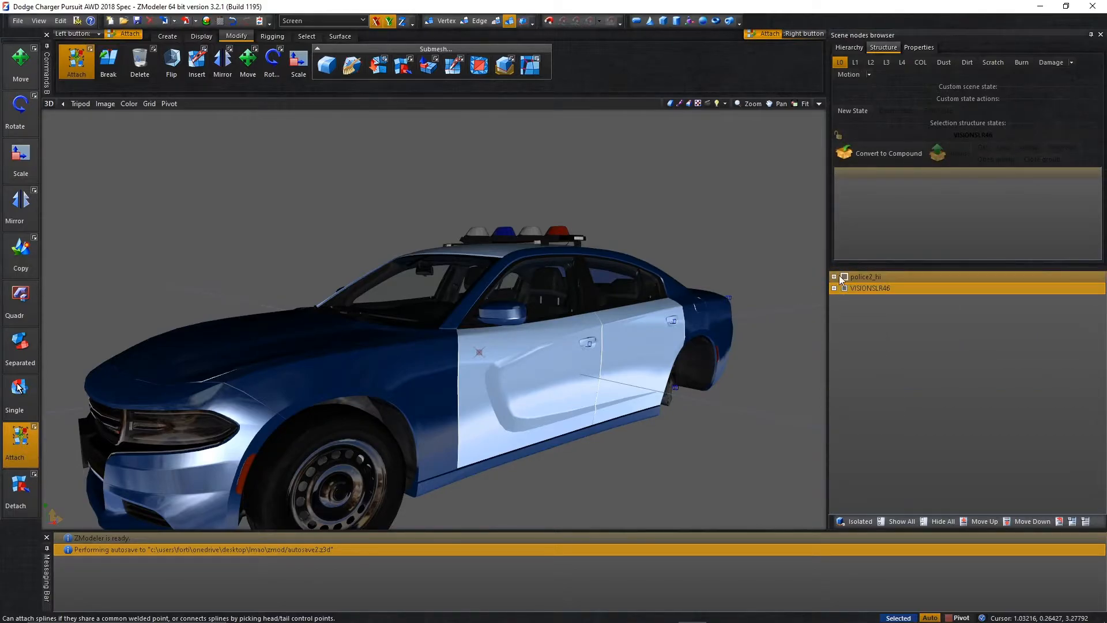
{"action": "left_click", "coordinate": [834, 277]}
{"action": "left_click", "coordinate": [846, 288]}
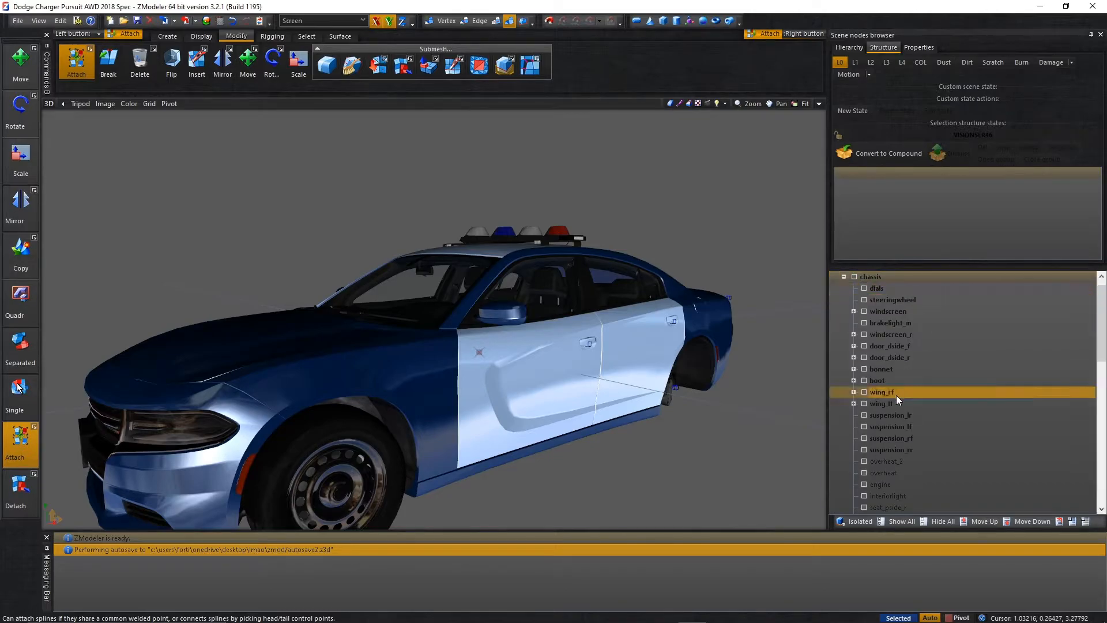
{"action": "scroll", "coordinate": [900, 393], "scroll_direction": "down", "scroll_amount": 8}
{"action": "scroll", "coordinate": [901, 393], "scroll_direction": "down", "scroll_amount": 5}
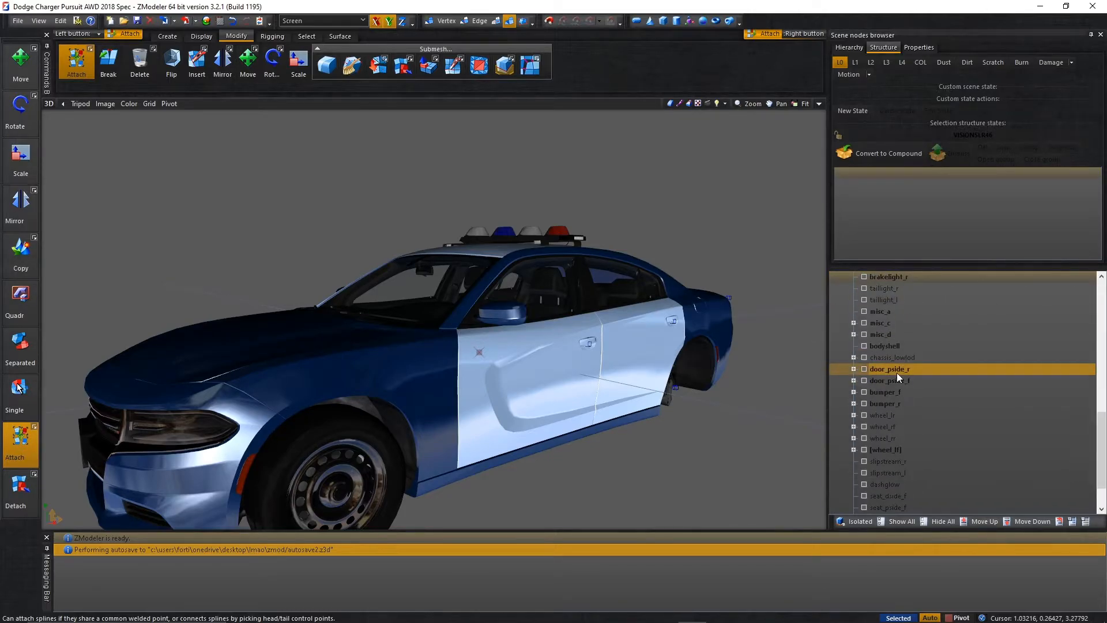
{"action": "scroll", "coordinate": [913, 442], "scroll_direction": "up", "scroll_amount": 13}
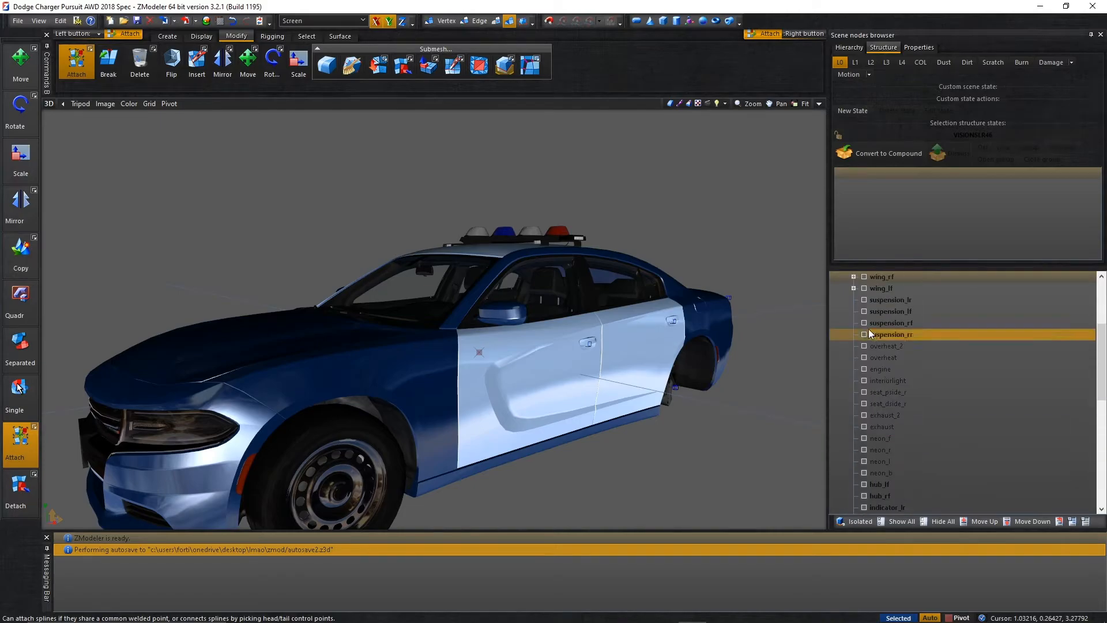
Rename the VISIONSLR46 lightbar node to misc_j.
{"action": "left_click", "coordinate": [835, 277]}
{"action": "left_click", "coordinate": [834, 288]}
{"action": "double_click", "coordinate": [863, 290]}
{"action": "type", "text": "misc_"}
{"action": "key", "text": "Return"}
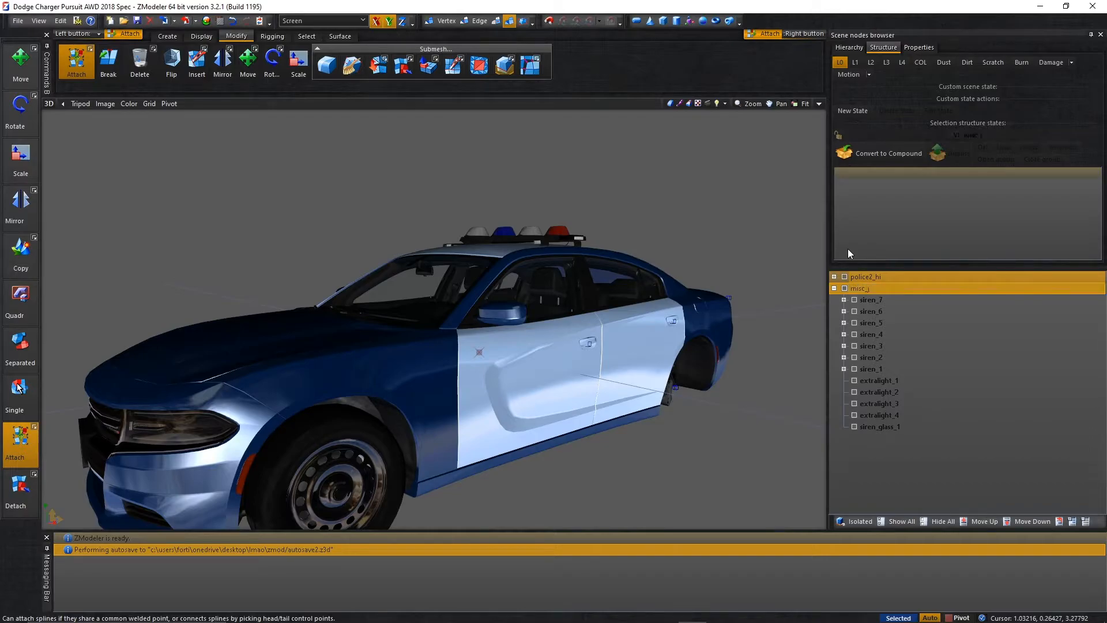
Copy the misc_j lightbar mesh and convert the original parent node to a dummy.
{"action": "left_click", "coordinate": [860, 290]}
{"action": "right_click", "coordinate": [860, 290]}
{"action": "mouse_move", "coordinate": [899, 312]}
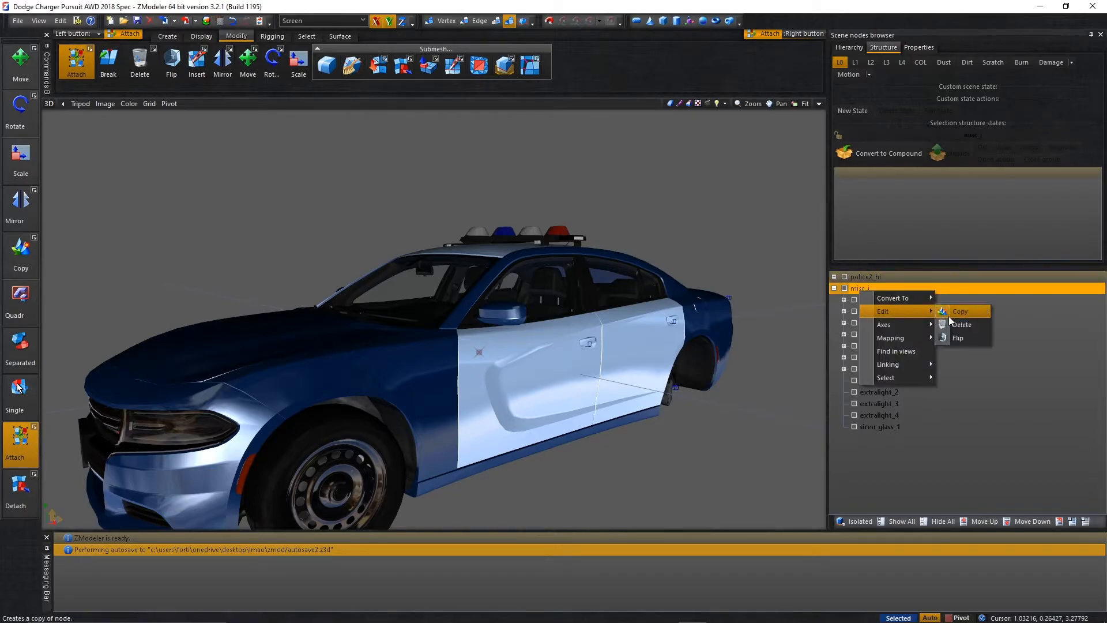
{"action": "left_click", "coordinate": [951, 316]}
{"action": "right_click", "coordinate": [878, 292]}
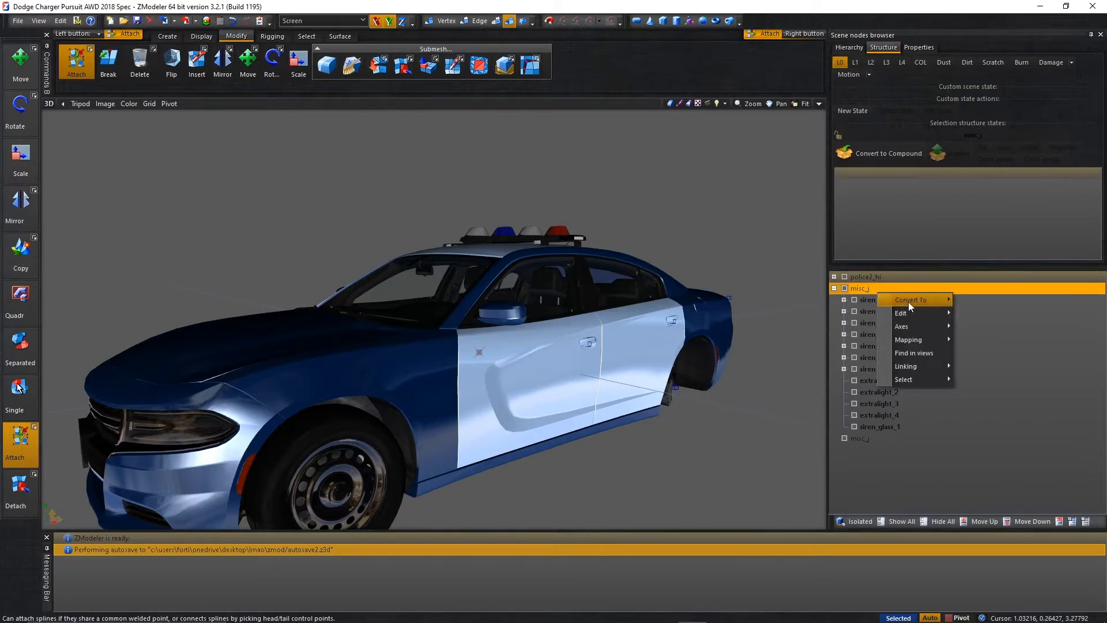
{"action": "left_click", "coordinate": [953, 303]}
{"action": "middle_click_drag", "start_coordinate": [684, 265], "coordinate": [676, 306]}
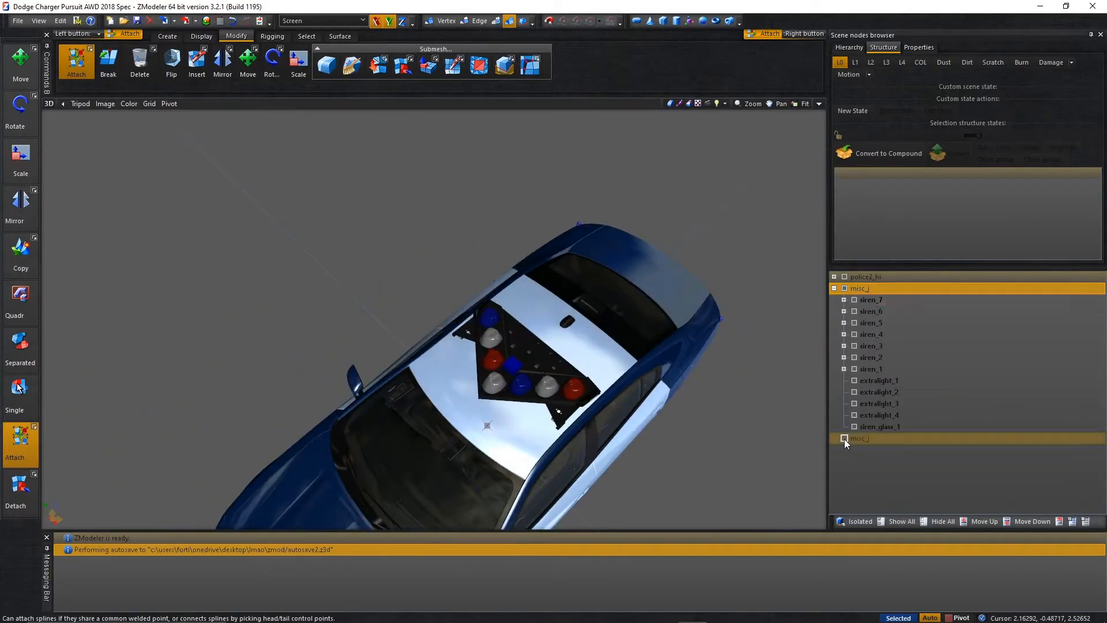
Nest the misc_j copy under the dummy, convert the dummy to a locked compound, and add the mesh to its L0 state.
{"action": "left_click", "coordinate": [860, 439]}
{"action": "left_click_drag", "start_coordinate": [861, 286], "coordinate": [861, 285]}
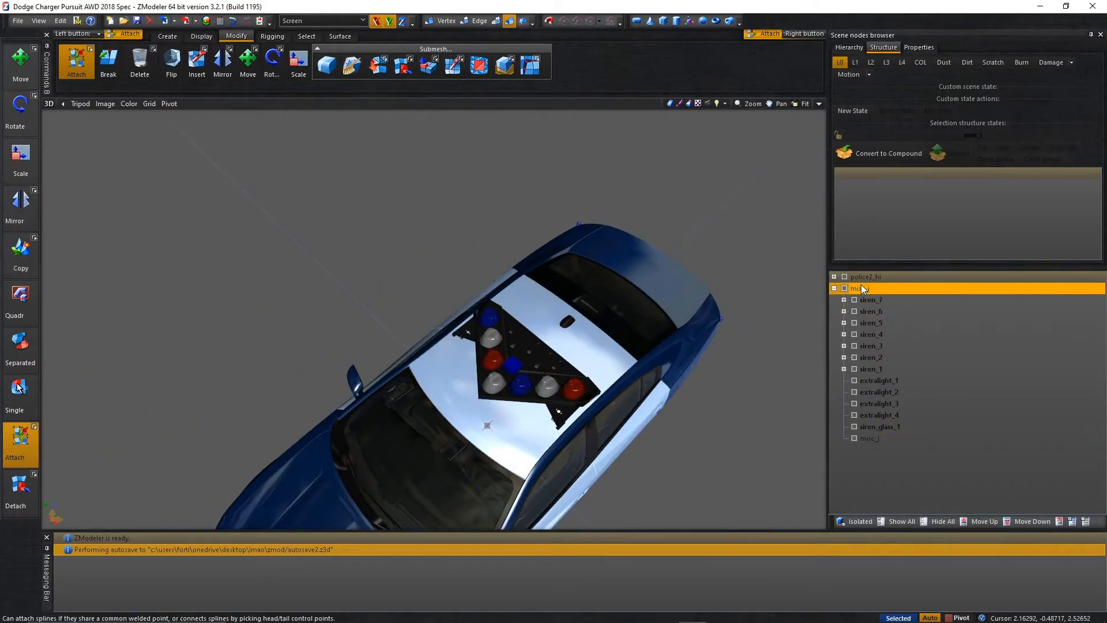
{"action": "left_click", "coordinate": [840, 63]}
{"action": "left_click", "coordinate": [840, 62]}
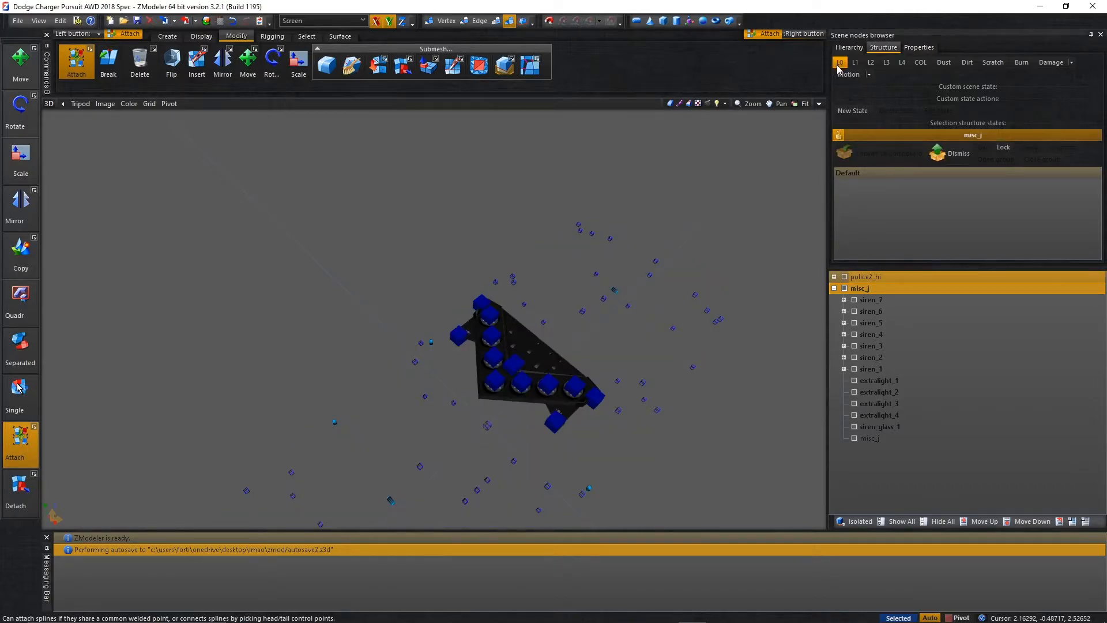
{"action": "left_click_drag", "start_coordinate": [879, 442], "coordinate": [876, 210]}
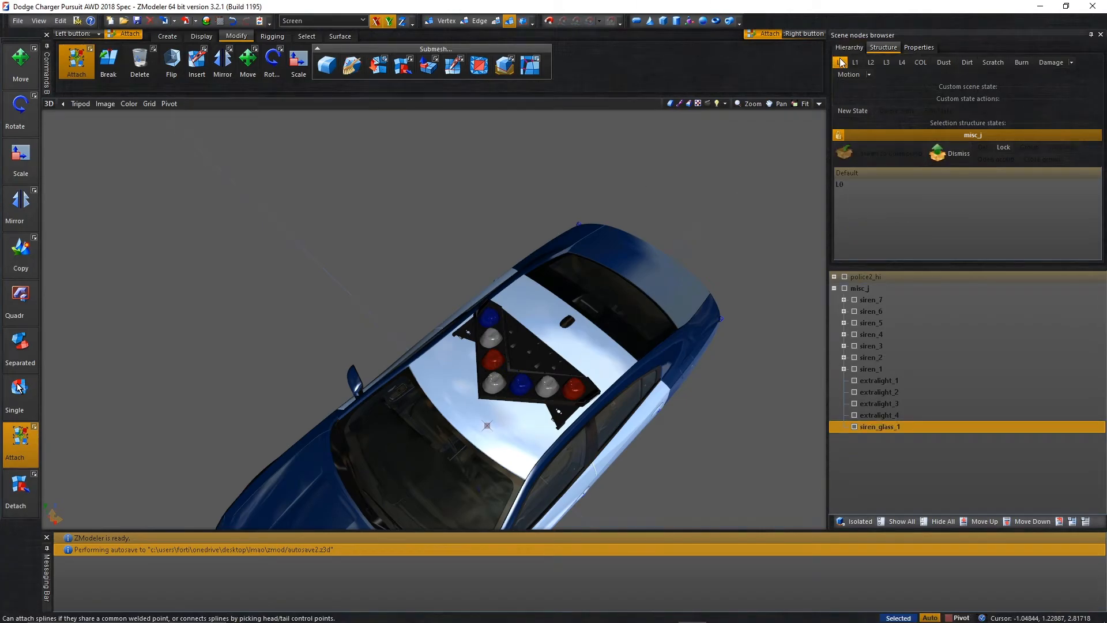
Compare the lightbar nodes with the L0 display off and on, ending with L0 shown.
{"action": "left_click", "coordinate": [839, 63]}
{"action": "left_click", "coordinate": [871, 299]}
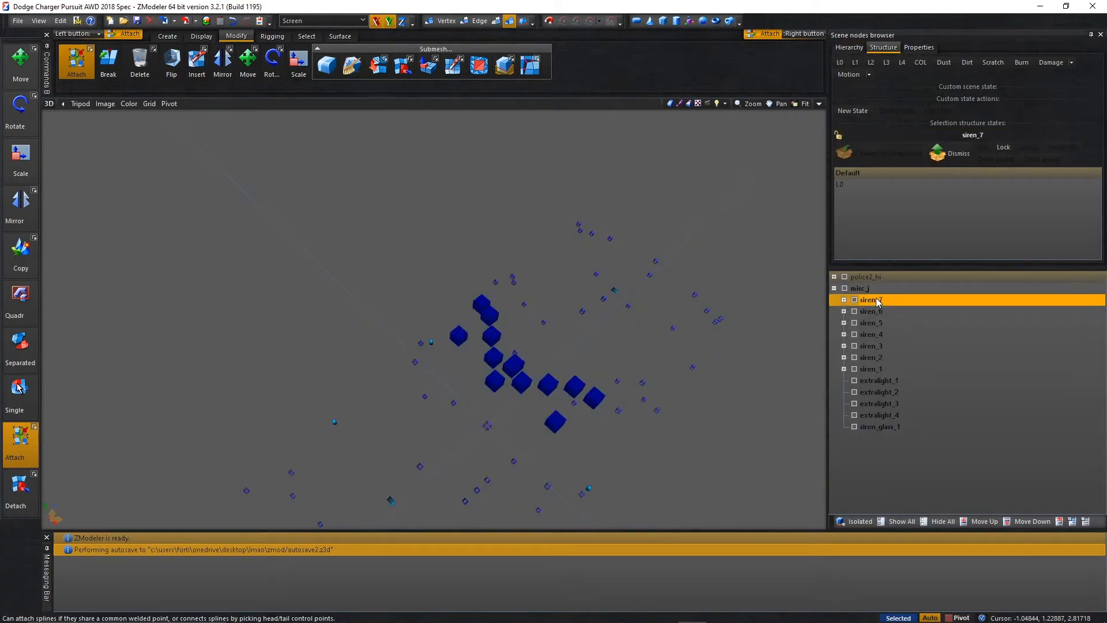
{"action": "left_click", "coordinate": [840, 62]}
{"action": "middle_click_drag", "start_coordinate": [721, 275], "coordinate": [720, 210]}
{"action": "left_click", "coordinate": [889, 431]}
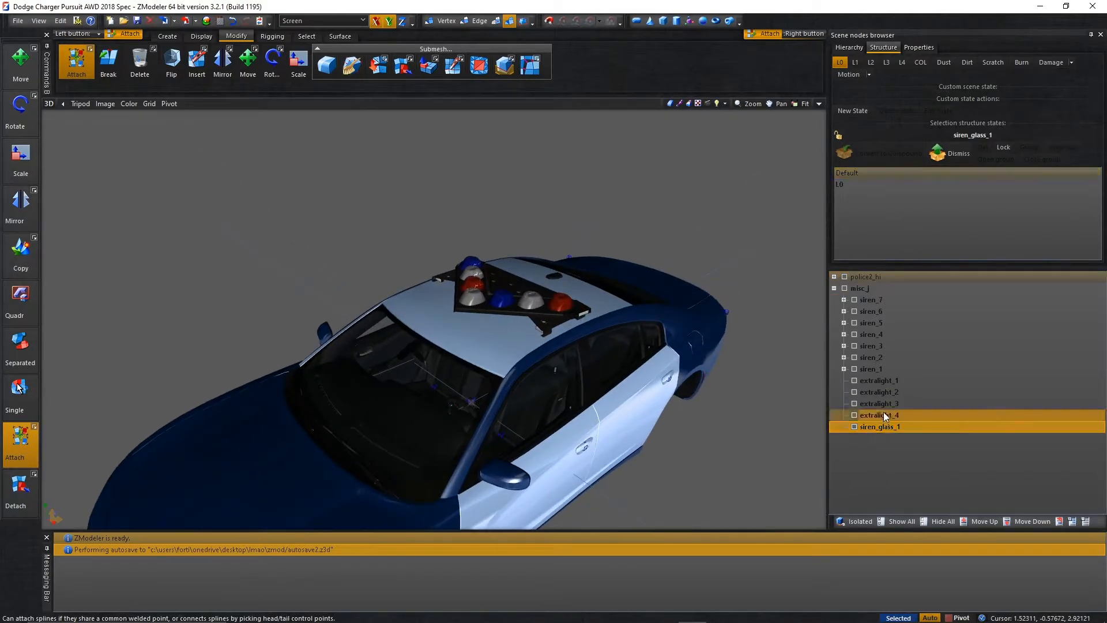
Move the misc_j compound with all its siren, extralight and siren_glass children into the chassis of police2_hi.
{"action": "left_click", "coordinate": [875, 289]}
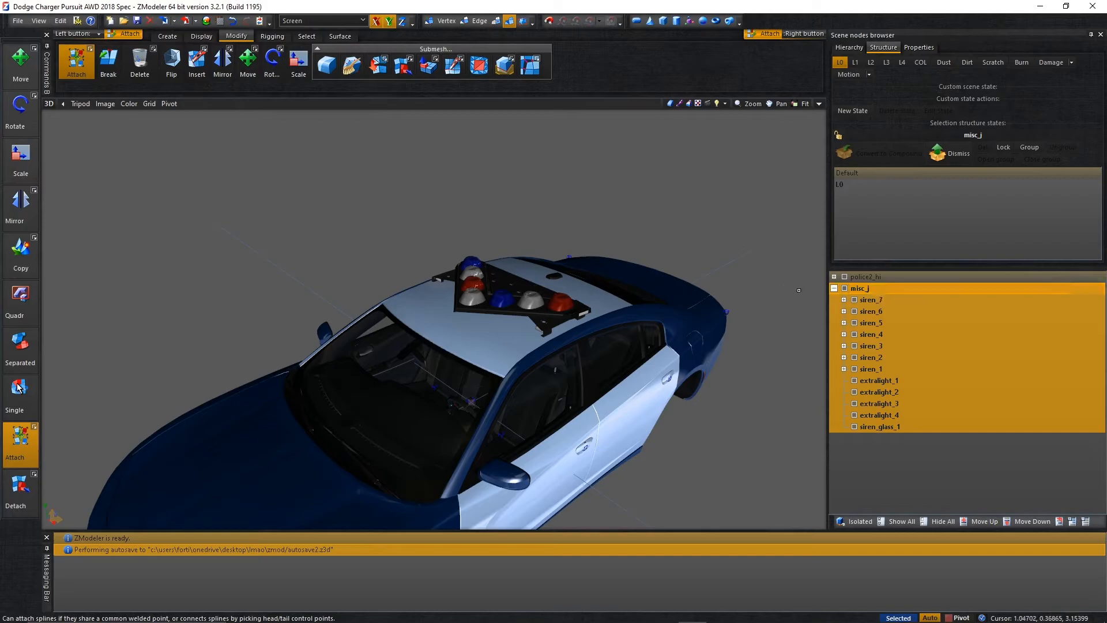
{"action": "left_click", "coordinate": [835, 288]}
{"action": "left_click", "coordinate": [834, 276]}
{"action": "scroll", "coordinate": [852, 327], "scroll_direction": "down", "scroll_amount": 5}
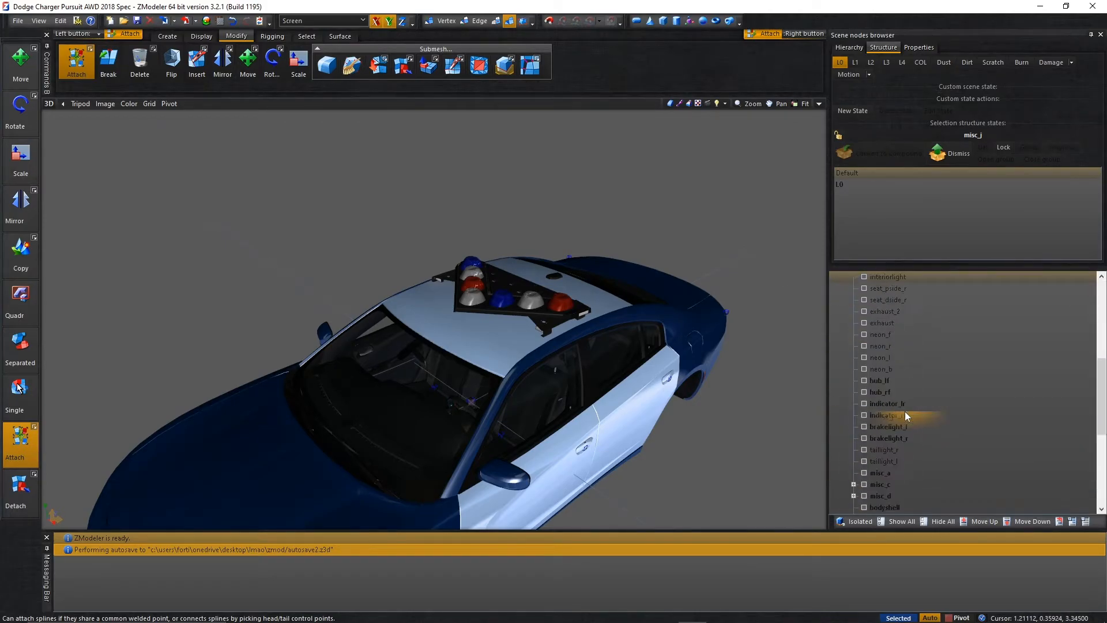
{"action": "scroll", "coordinate": [891, 404], "scroll_direction": "up", "scroll_amount": 5}
{"action": "left_click_drag", "start_coordinate": [919, 308], "coordinate": [913, 304]}
{"action": "left_click", "coordinate": [834, 277]}
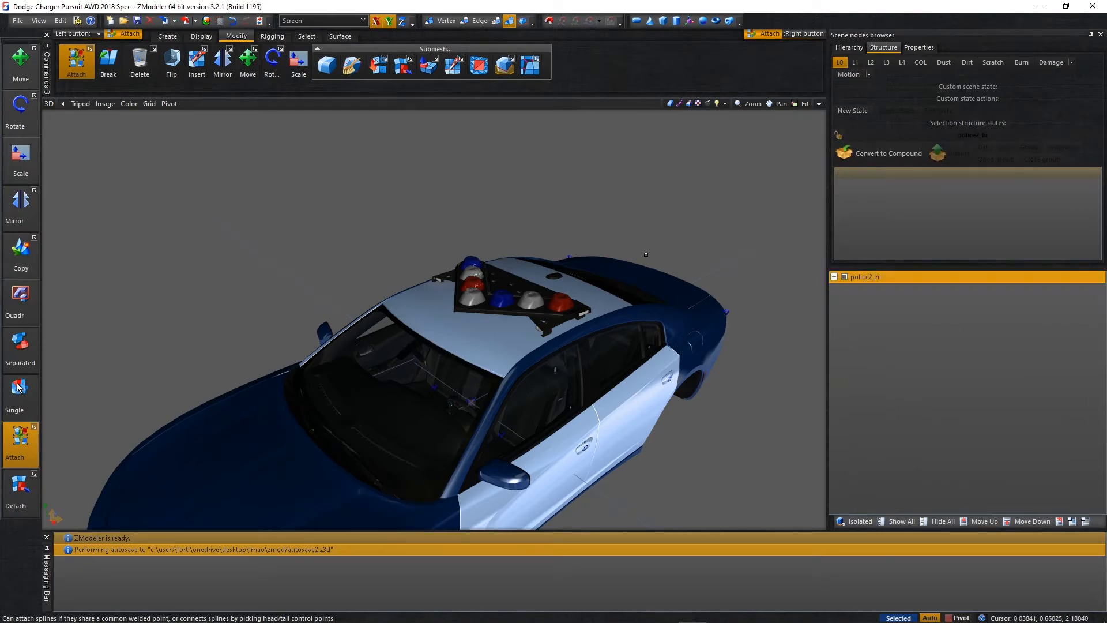
Look through all the scene's materials in the Material Browser.
{"action": "scroll", "coordinate": [648, 251], "scroll_direction": "down", "scroll_amount": 4}
{"action": "middle_click_drag", "start_coordinate": [559, 401], "coordinate": [651, 282]}
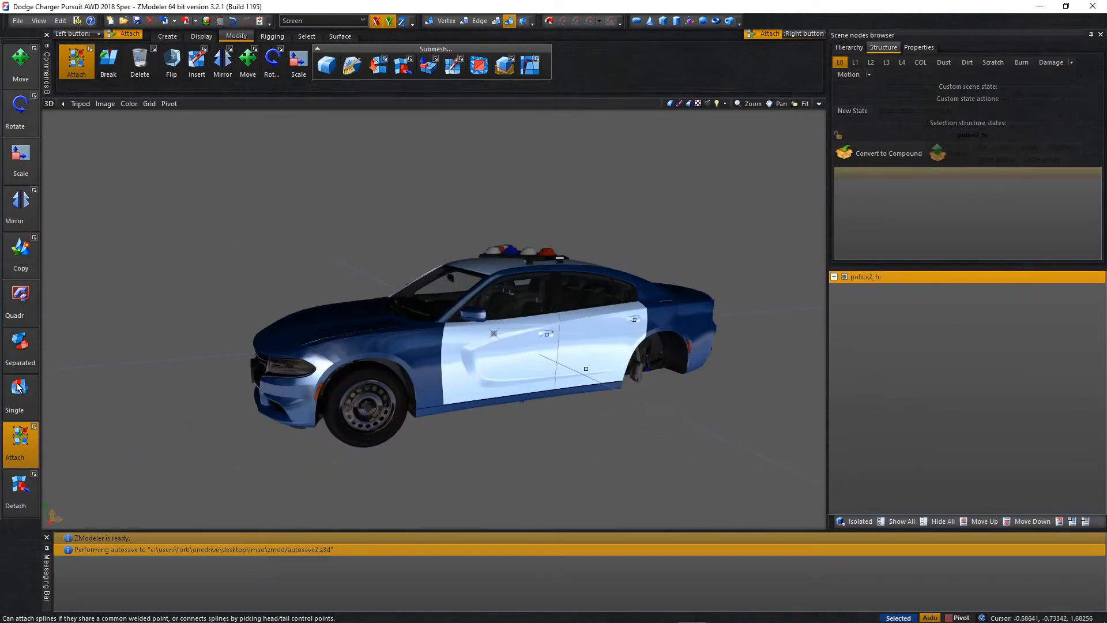
{"action": "left_click", "coordinate": [206, 21]}
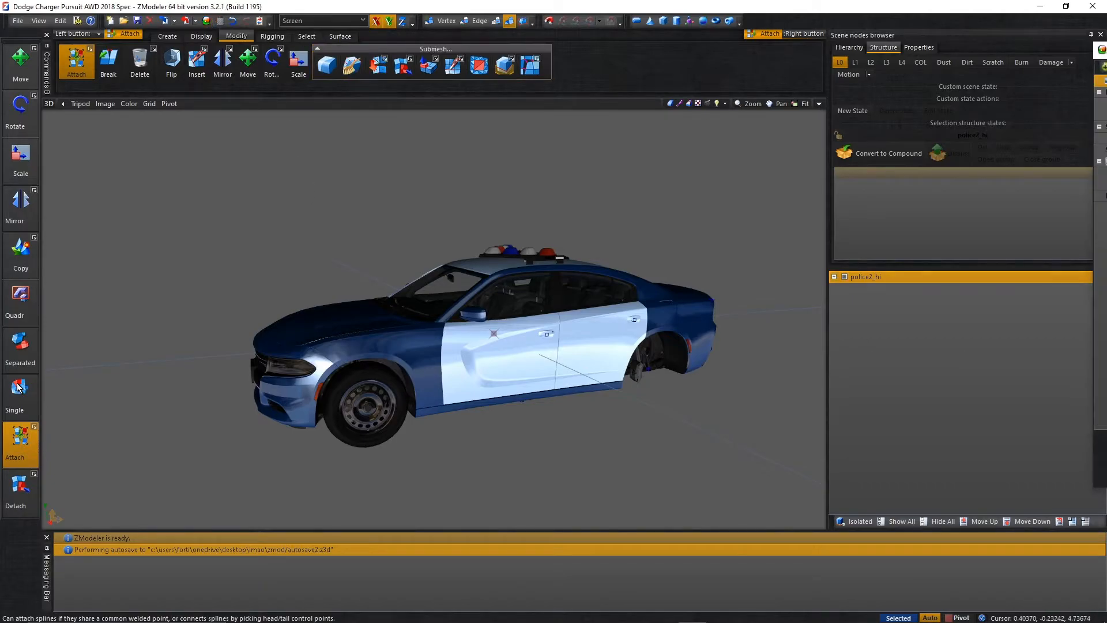
{"action": "scroll", "coordinate": [627, 319], "scroll_direction": "down", "scroll_amount": 15}
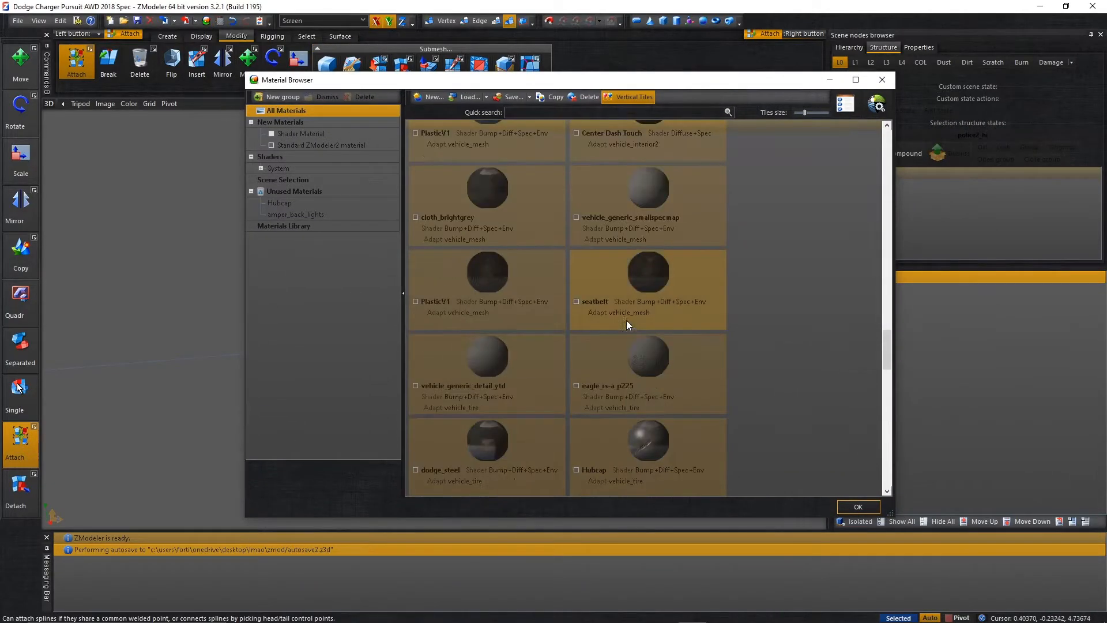
{"action": "scroll", "coordinate": [751, 268], "scroll_direction": "down", "scroll_amount": 2}
{"action": "left_click_drag", "start_coordinate": [638, 275], "coordinate": [567, 185]}
{"action": "scroll", "coordinate": [699, 310], "scroll_direction": "up", "scroll_amount": 15}
{"action": "scroll", "coordinate": [559, 191], "scroll_direction": "up", "scroll_amount": 2}
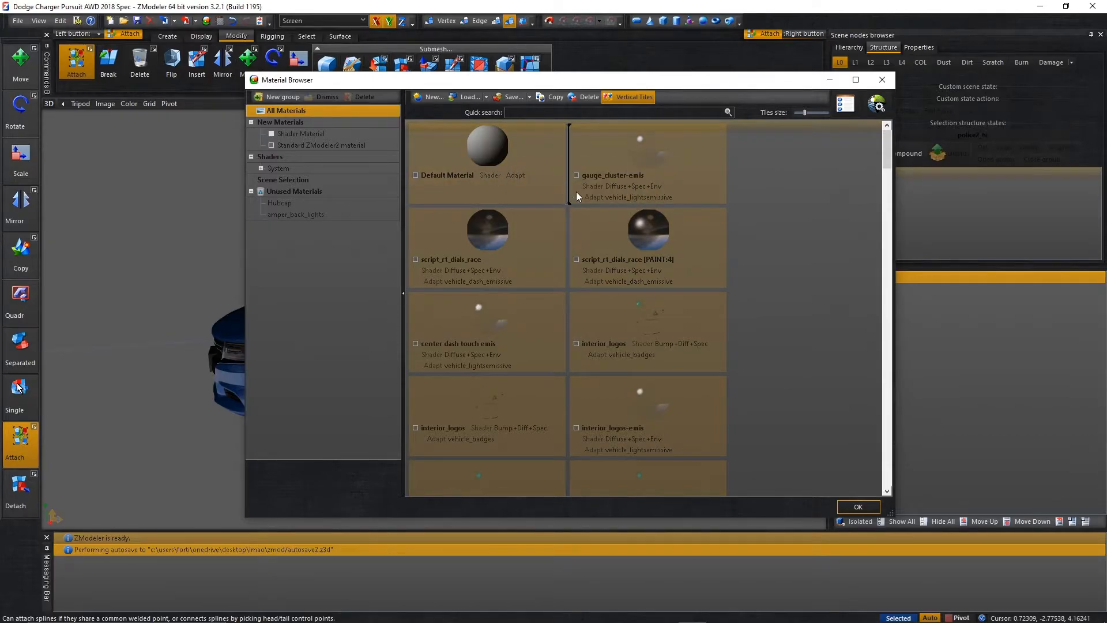
{"action": "scroll", "coordinate": [696, 234], "scroll_direction": "down", "scroll_amount": 2}
{"action": "left_click_drag", "start_coordinate": [459, 335], "coordinate": [729, 173]}
{"action": "scroll", "coordinate": [730, 194], "scroll_direction": "up", "scroll_amount": 5}
{"action": "scroll", "coordinate": [730, 281], "scroll_direction": "up", "scroll_amount": 5}
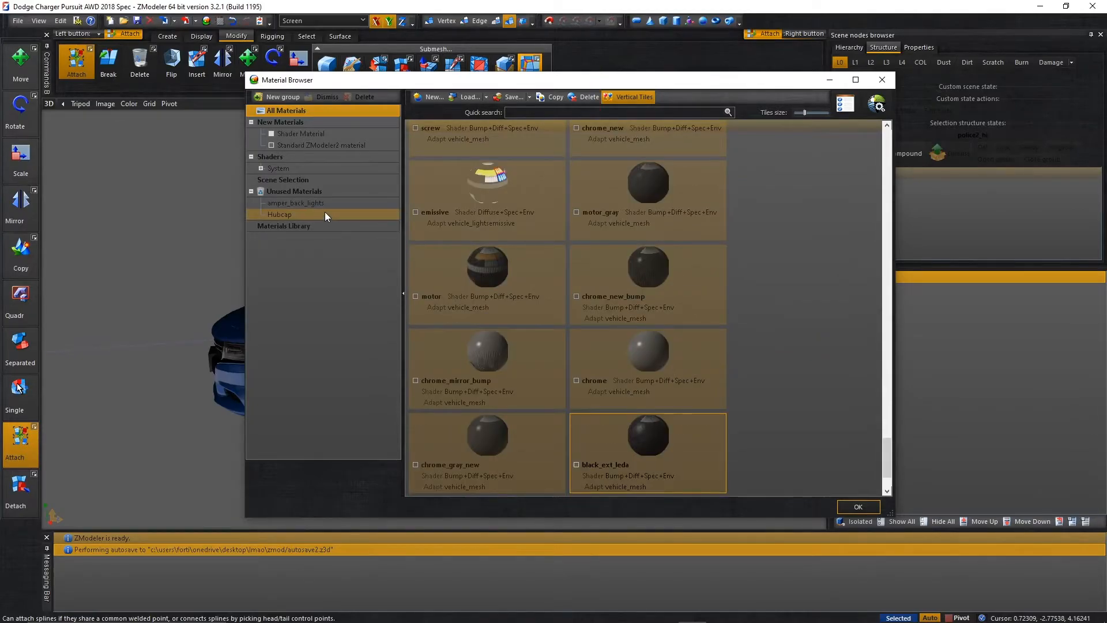
Delete the unused materials Hubcap and amper_back_lights and close the Material Browser.
{"action": "left_click", "coordinate": [324, 215]}
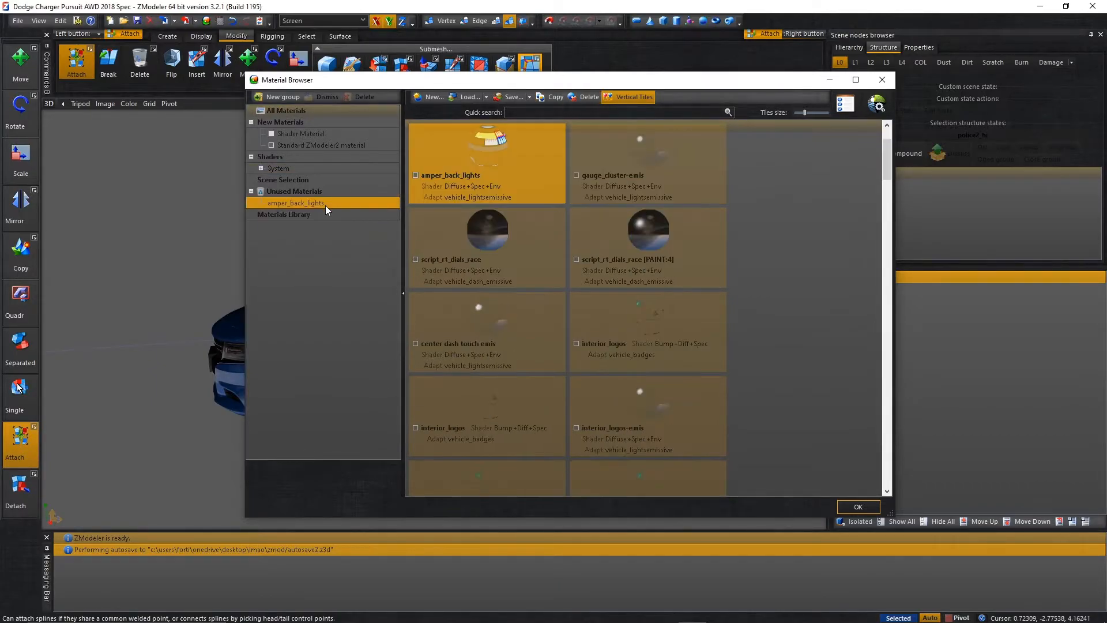
{"action": "left_click", "coordinate": [586, 95]}
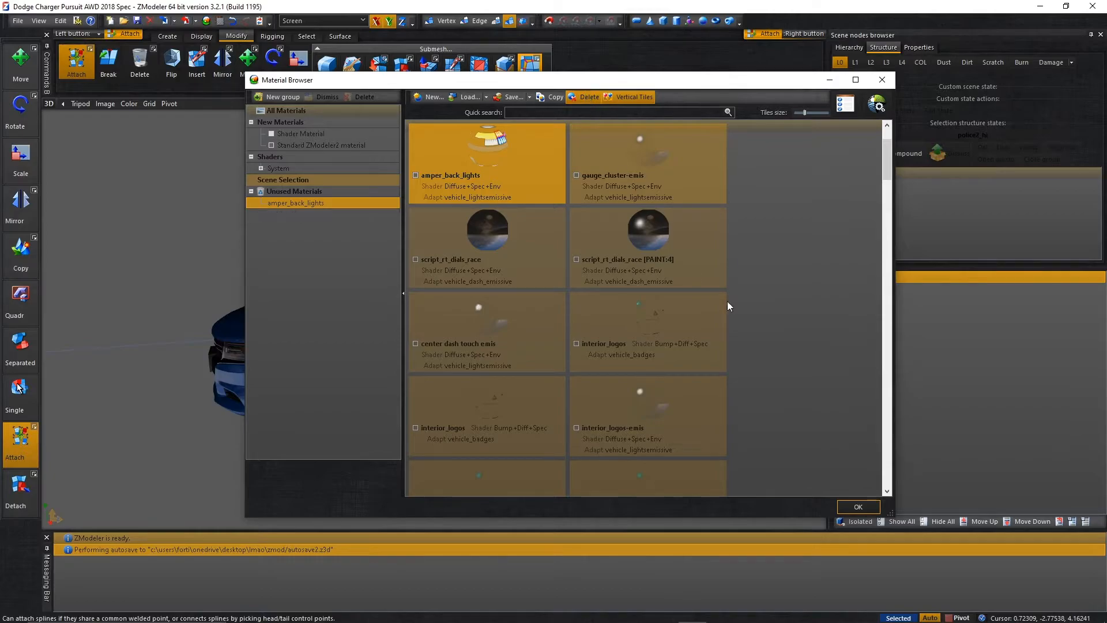
{"action": "scroll", "coordinate": [786, 375], "scroll_direction": "up", "scroll_amount": 20}
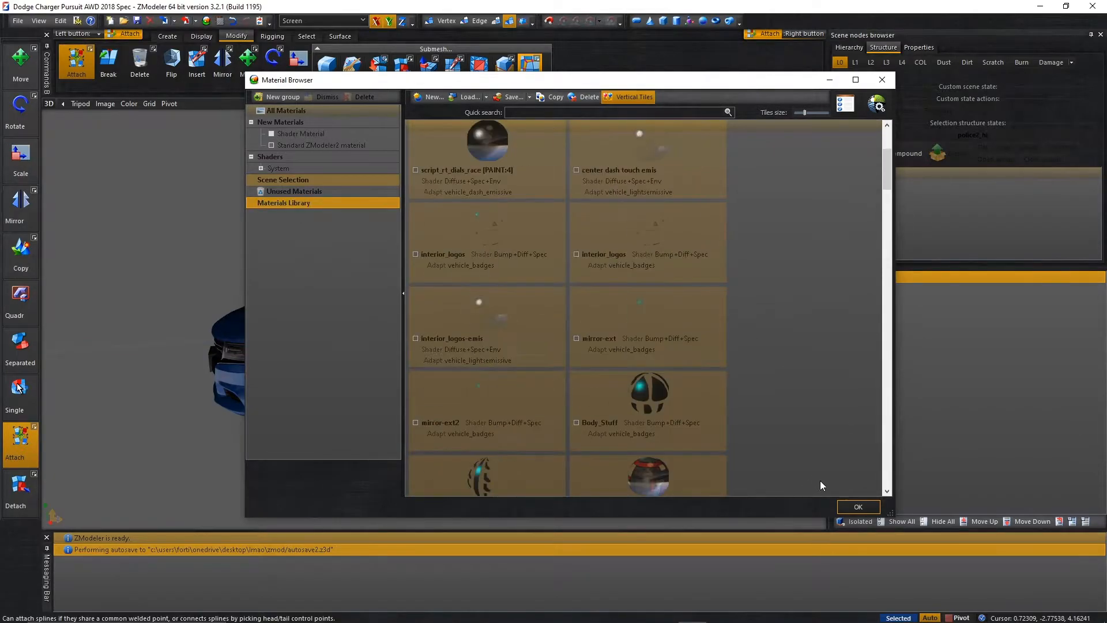
{"action": "left_click", "coordinate": [857, 507]}
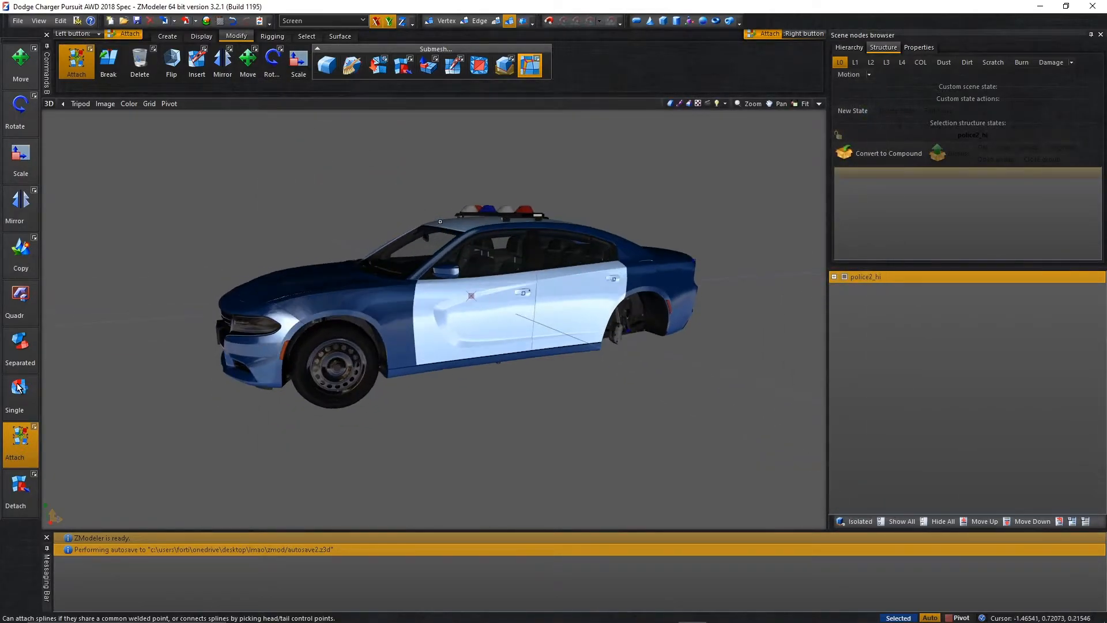
Rename the police2_hi root node to 18tutorial.
{"action": "double_click", "coordinate": [888, 274]}
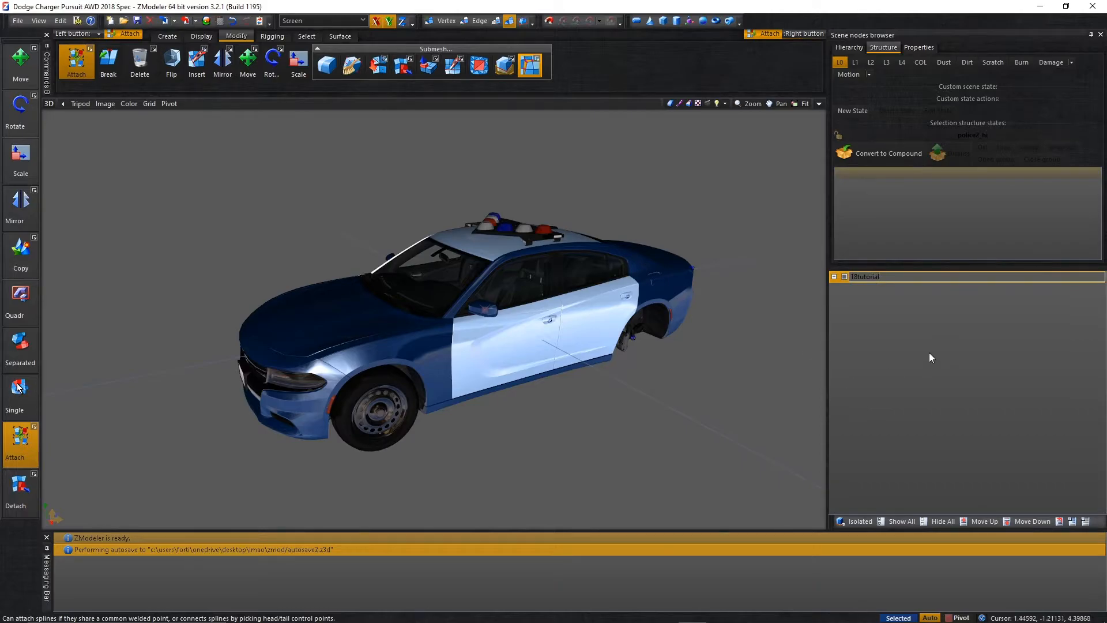
{"action": "key", "text": "Return"}
Export the car as a GTA Rage model to the "cwgv export and import in this folder" subfolder of Dodge Charger Pursuit 2018.
{"action": "left_click", "coordinate": [187, 22]}
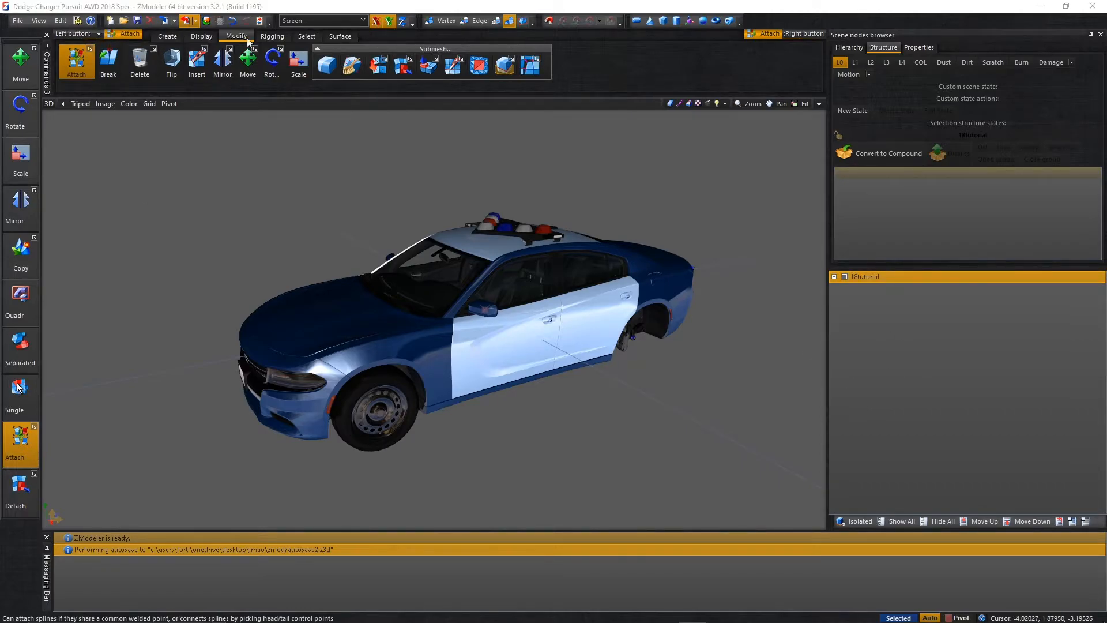
{"action": "double_click", "coordinate": [571, 221]}
{"action": "double_click", "coordinate": [571, 221]}
{"action": "left_click", "coordinate": [571, 221]}
{"action": "scroll", "coordinate": [564, 274], "scroll_direction": "down", "scroll_amount": 12}
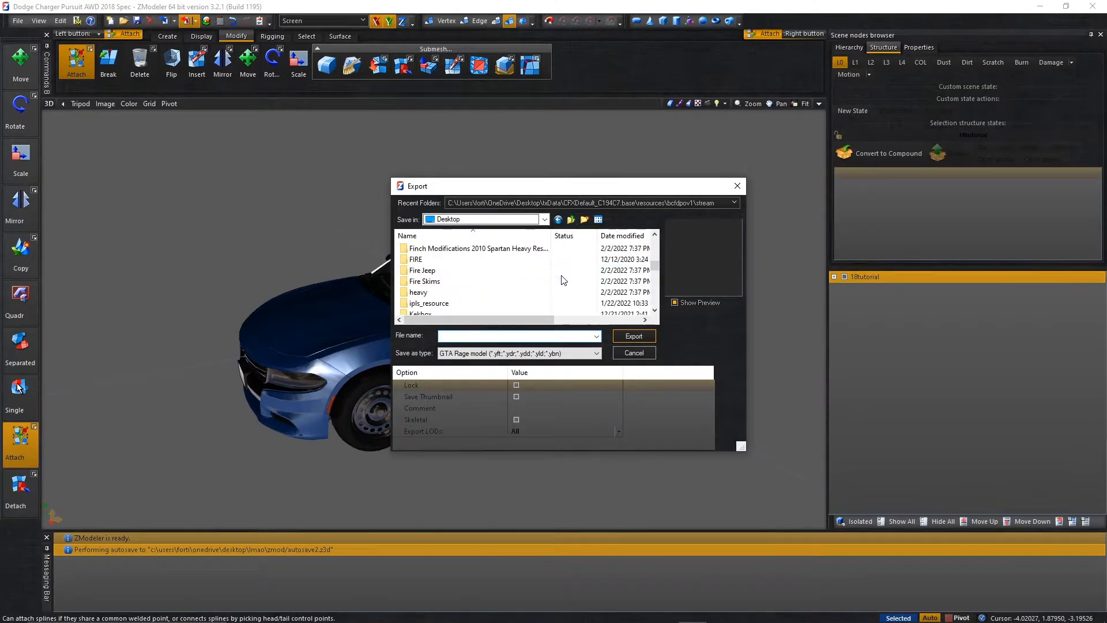
{"action": "scroll", "coordinate": [549, 285], "scroll_direction": "up", "scroll_amount": 1}
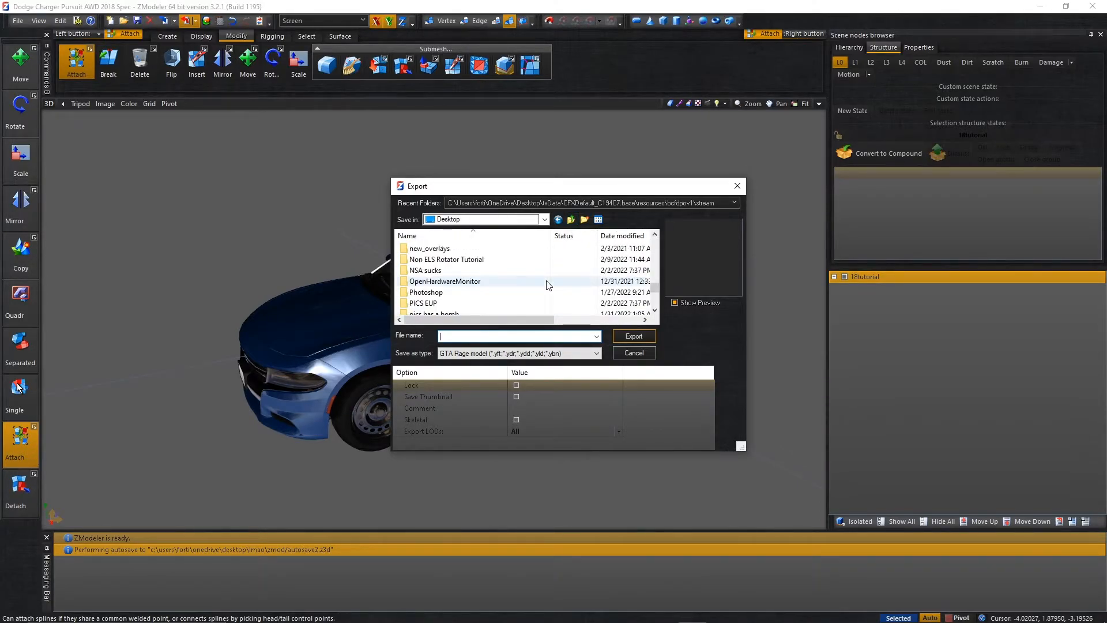
{"action": "double_click", "coordinate": [531, 263]}
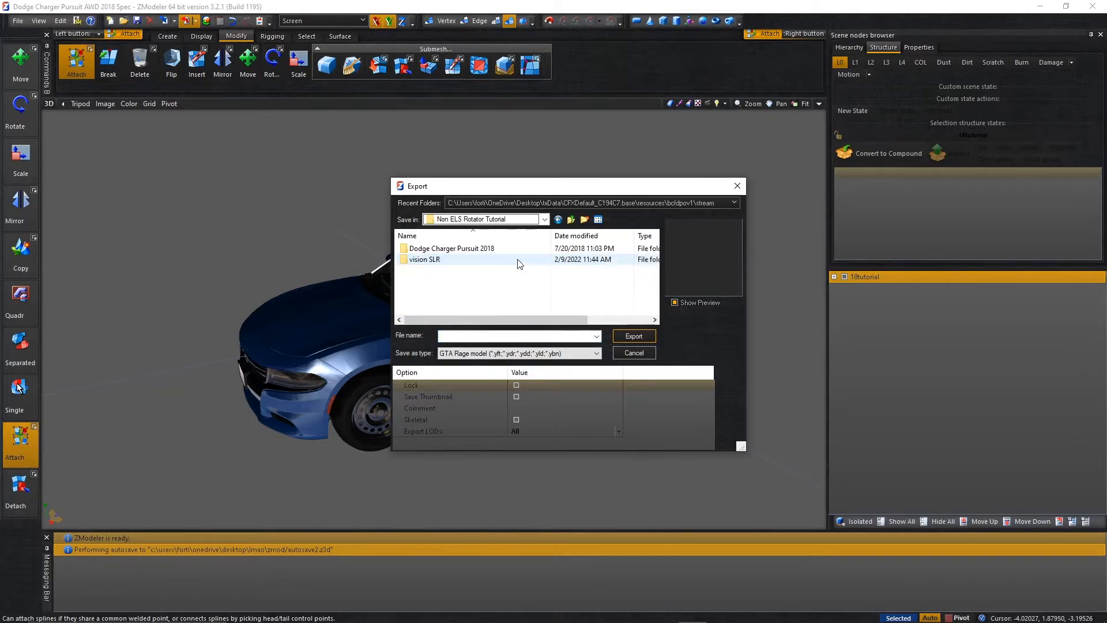
{"action": "left_click", "coordinate": [520, 264]}
{"action": "double_click", "coordinate": [527, 248]}
{"action": "left_click", "coordinate": [528, 249]}
{"action": "double_click", "coordinate": [529, 249]}
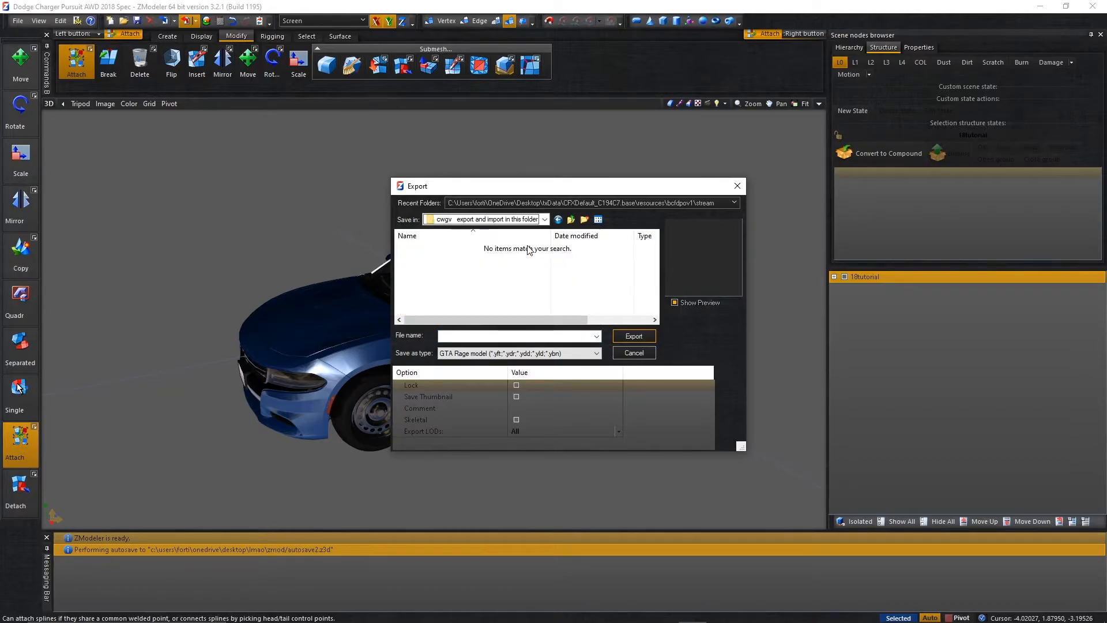
{"action": "left_click", "coordinate": [517, 335]}
{"action": "key", "text": "Return"}
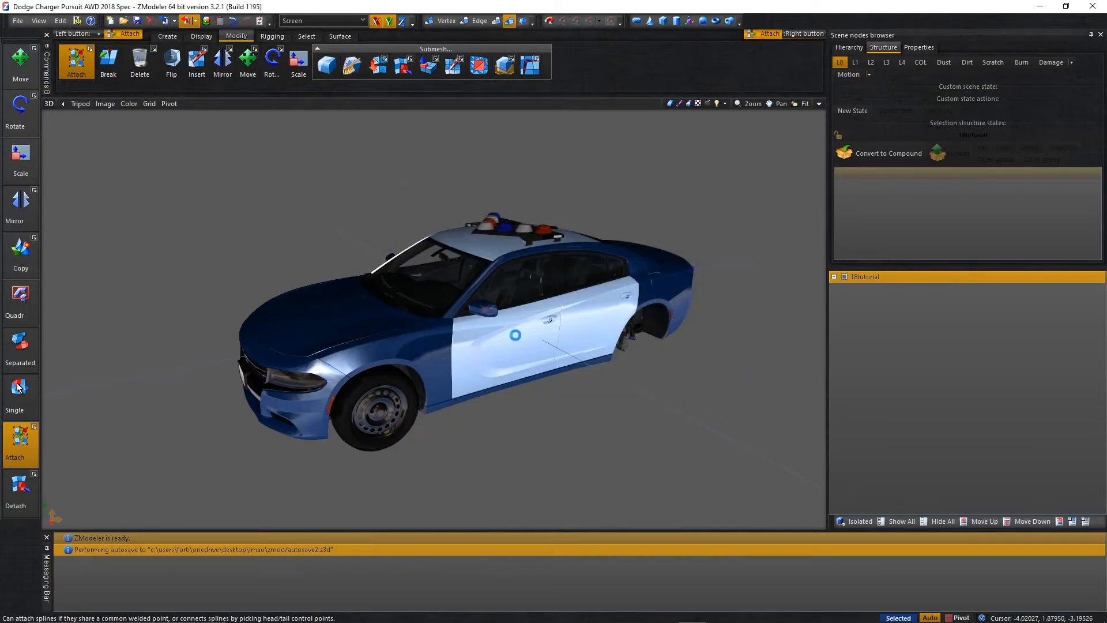
Rename the 18tutorial root node to 18tutorial_hi.
{"action": "double_click", "coordinate": [927, 277]}
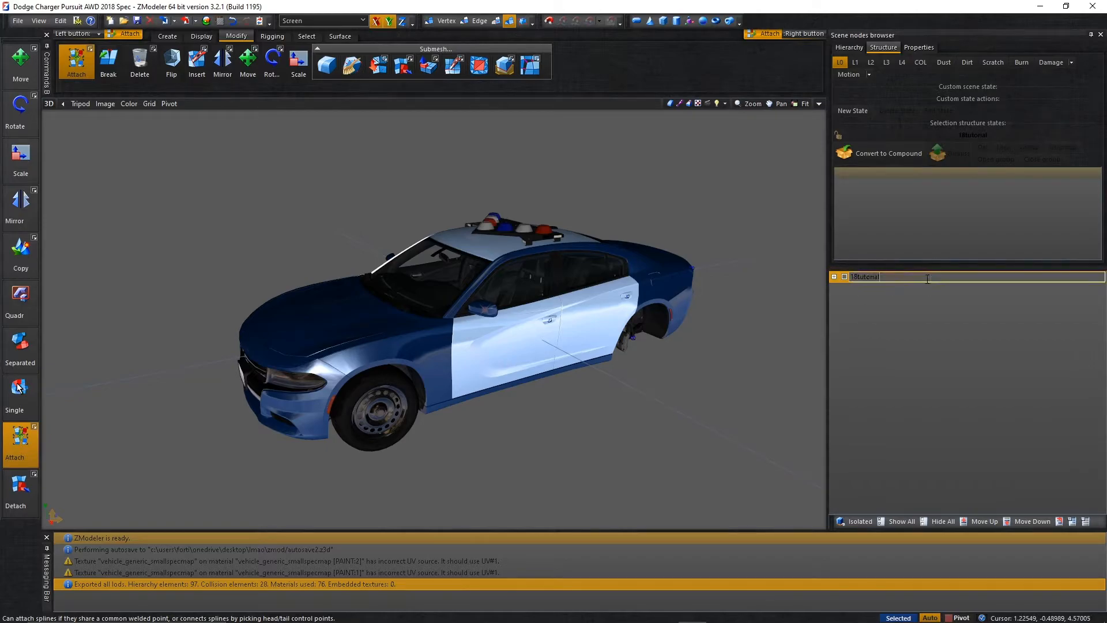
{"action": "type", "text": "_hi"}
{"action": "key", "text": "Return"}
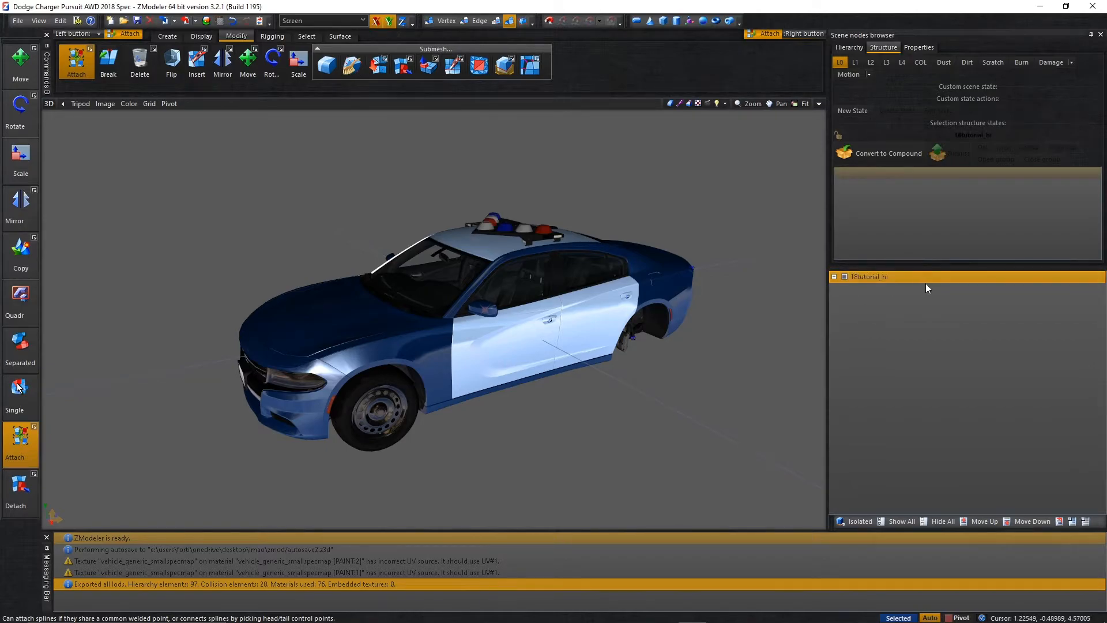
Export the car as the GTA Rage model 18tutorial_hi into the same "cwgv export and import in this folder" subfolder.
{"action": "left_click", "coordinate": [186, 21]}
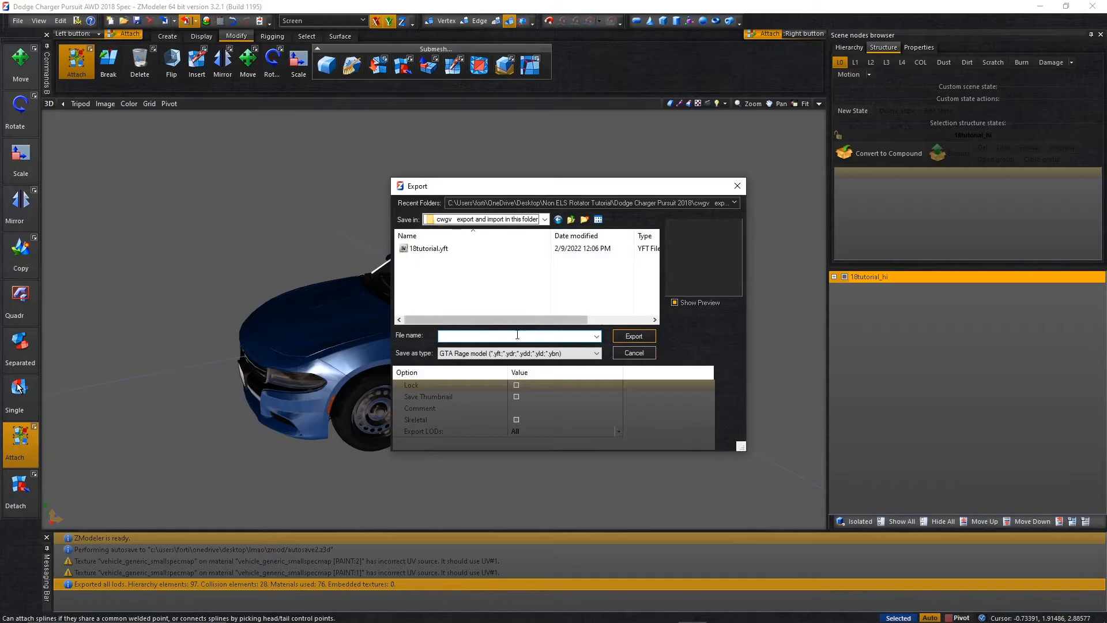
{"action": "type", "text": "18tut"}
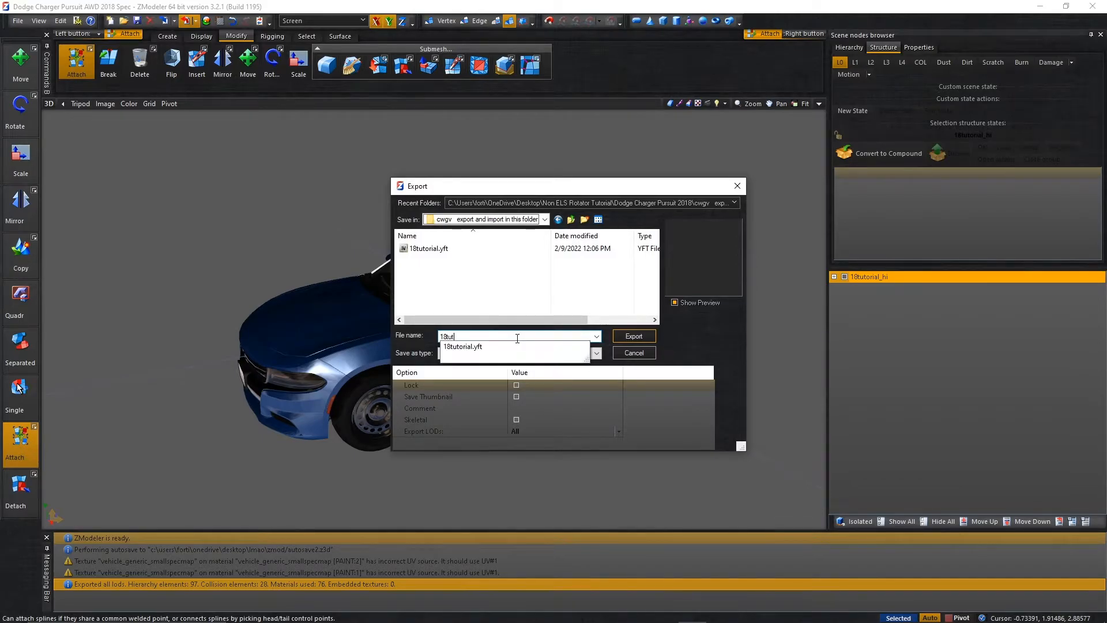
{"action": "type", "text": "orial_"}
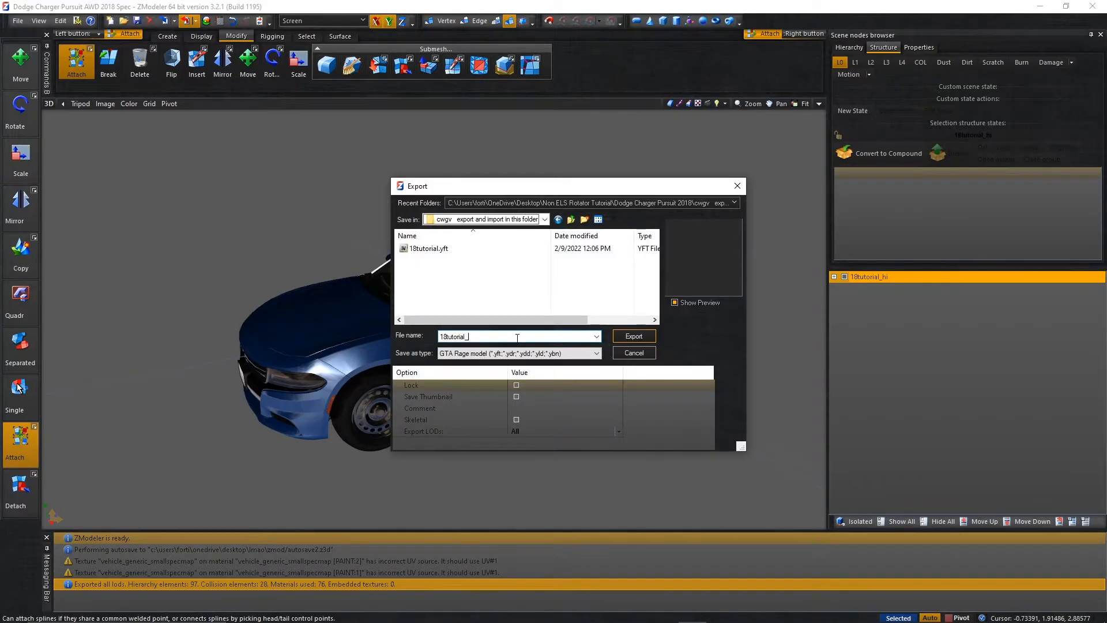
{"action": "type", "text": "hi"}
{"action": "key", "text": "Return"}
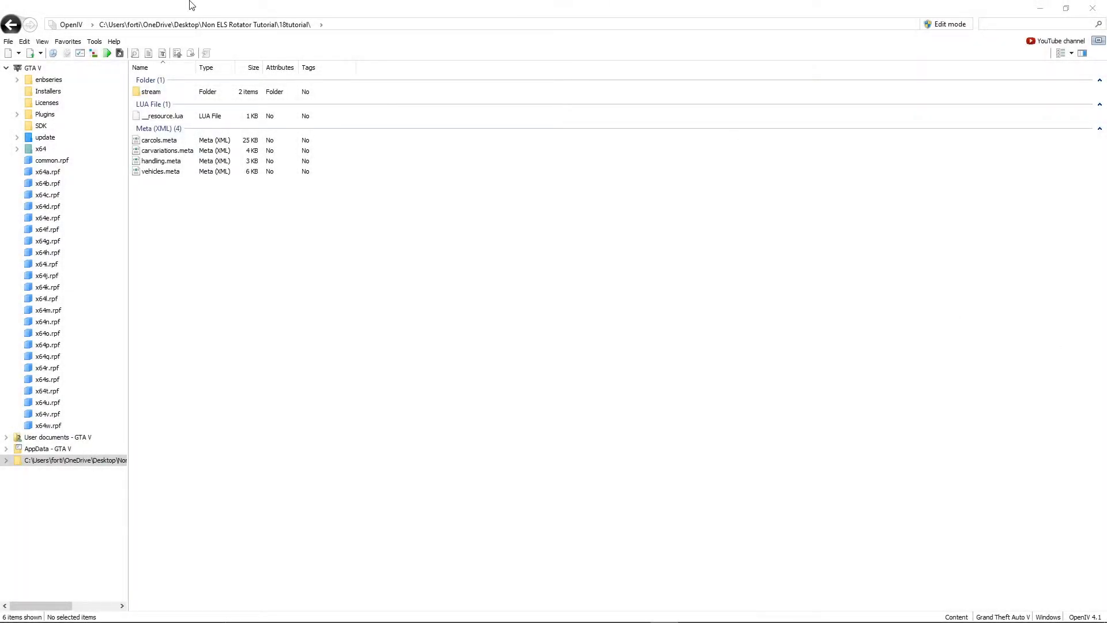
Switch to OpenIV and open the stream folder inside 18tutorial.
{"action": "double_click", "coordinate": [165, 85]}
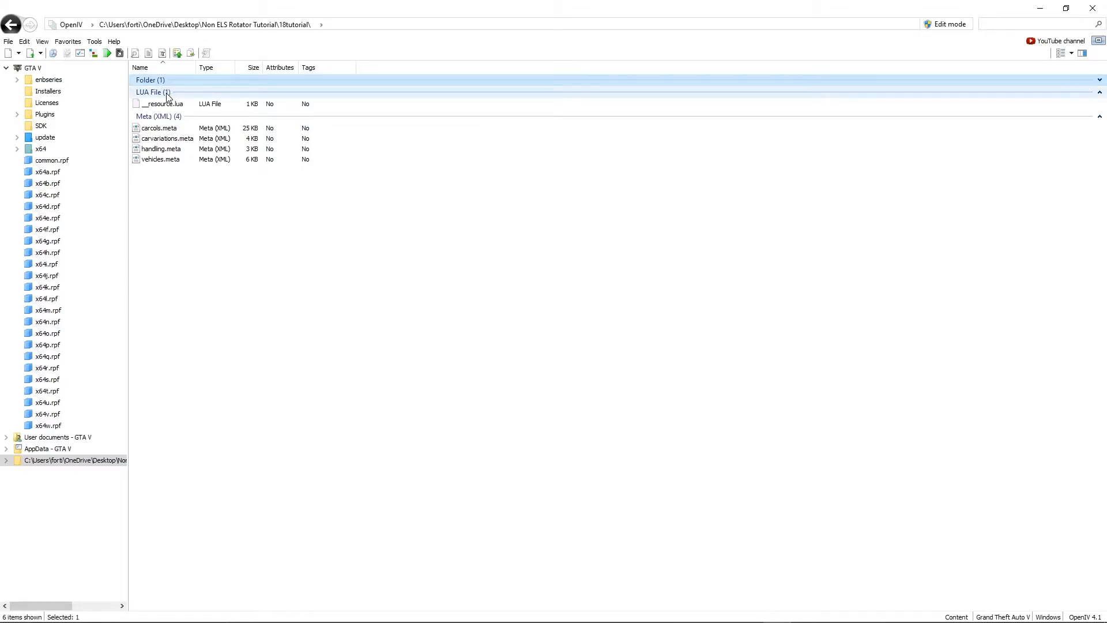
{"action": "double_click", "coordinate": [158, 79]}
{"action": "left_click", "coordinate": [160, 91]}
{"action": "double_click", "coordinate": [154, 92]}
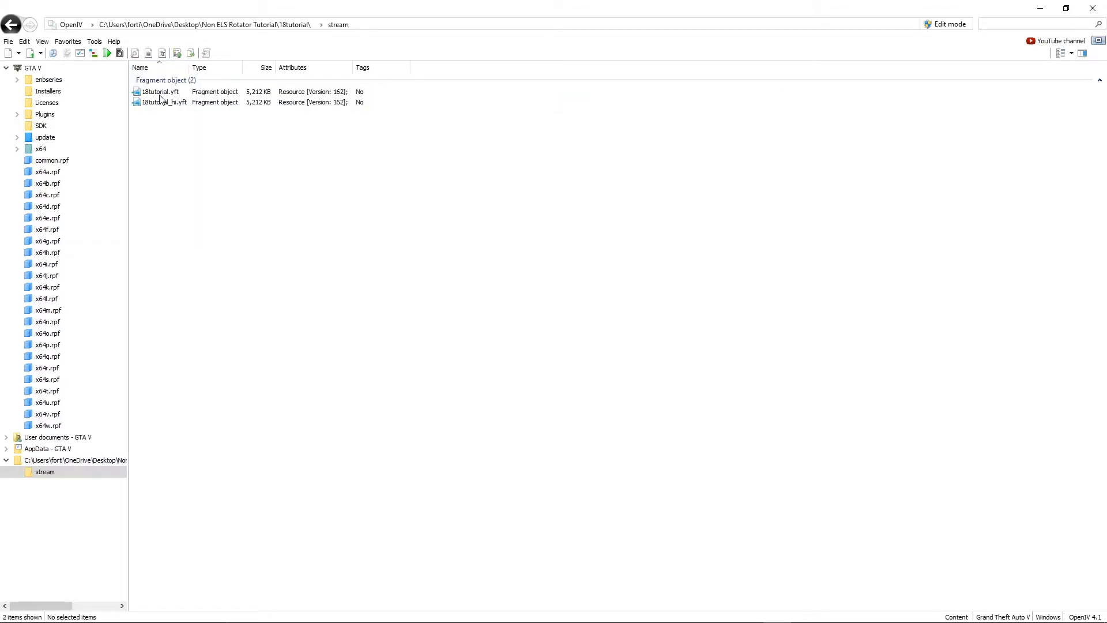
Turn on edit mode for the stream folder and accept the automatic saving of changes.
{"action": "right_click", "coordinate": [275, 233]}
{"action": "left_click", "coordinate": [935, 26]}
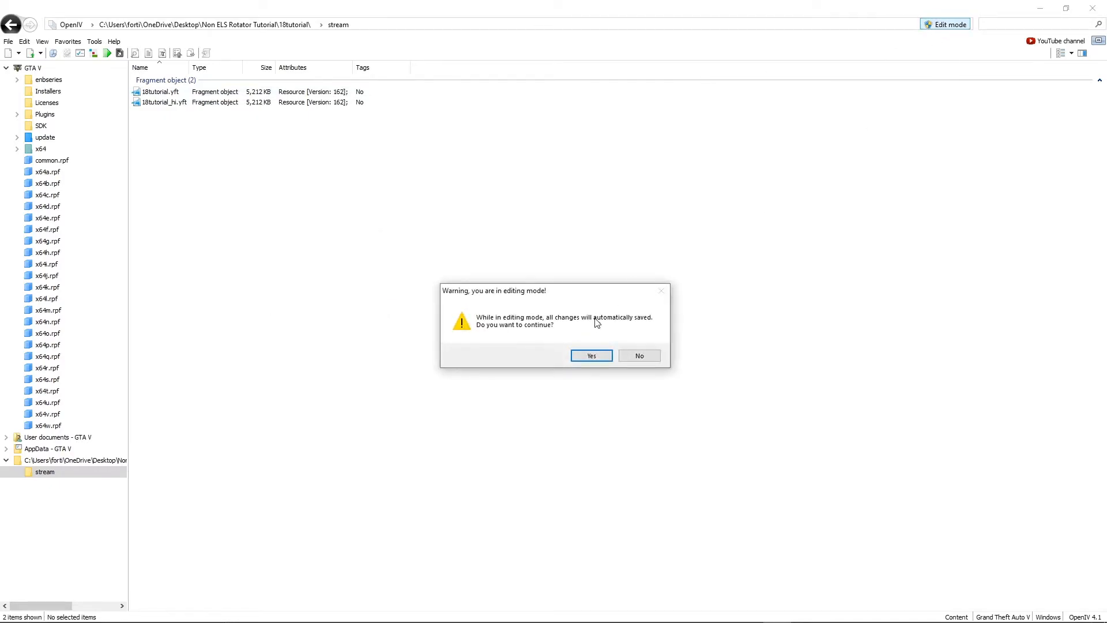
{"action": "left_click", "coordinate": [592, 356]}
{"action": "right_click", "coordinate": [590, 354]}
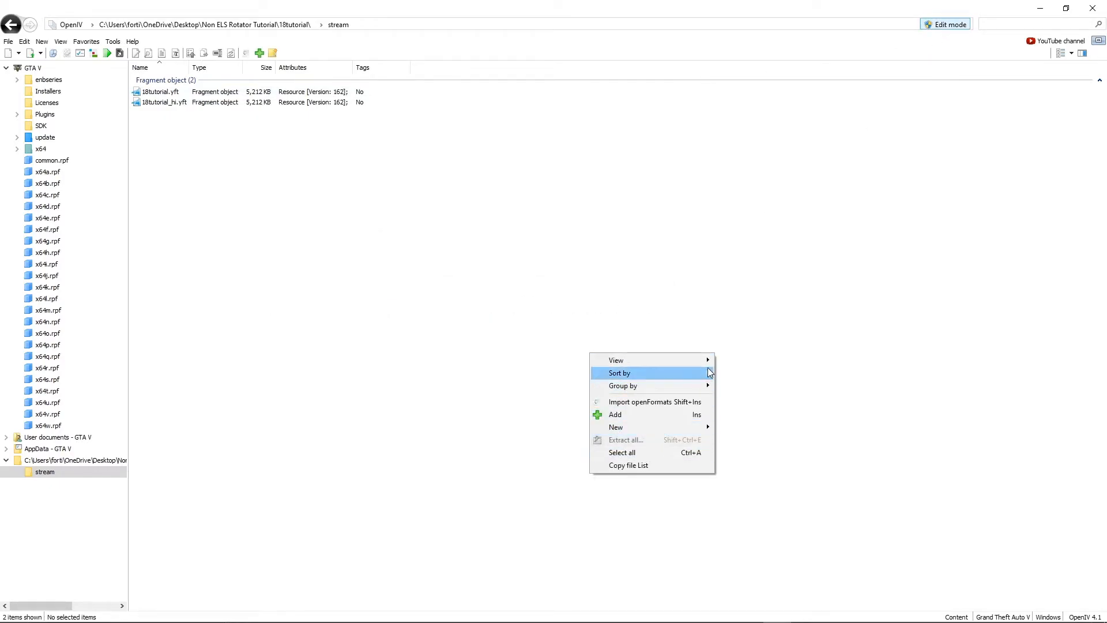
{"action": "left_click", "coordinate": [952, 281]}
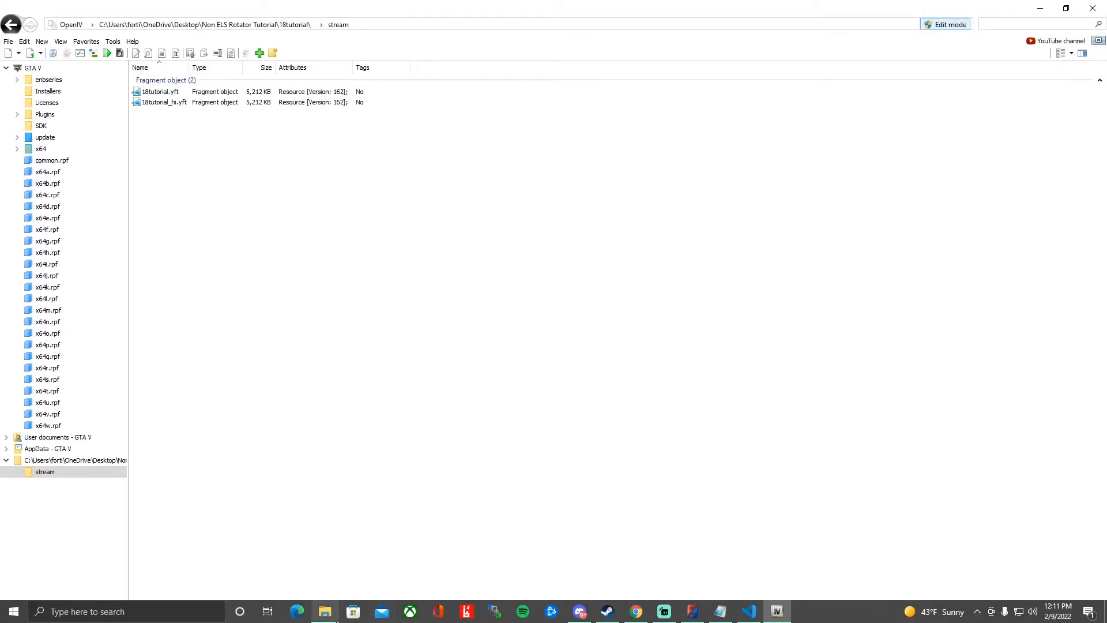
Add the car's two police2 texture dictionaries from File Explorer to the stream folder in OpenIV.
{"action": "left_click", "coordinate": [325, 611]}
{"action": "left_click_drag", "start_coordinate": [992, 184], "coordinate": [1106, 173]}
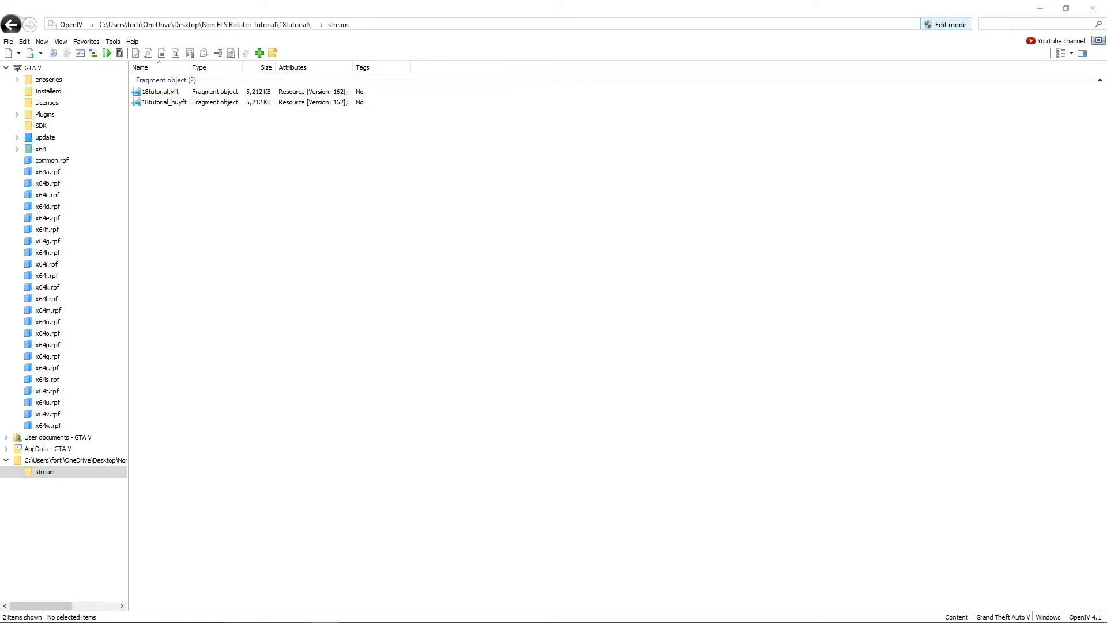
{"action": "left_click_drag", "start_coordinate": [359, 265], "coordinate": [369, 267]}
Rename the smaller police2 hi texture dictionary to 18tutorial+hi.ytd.
{"action": "right_click", "coordinate": [157, 127]}
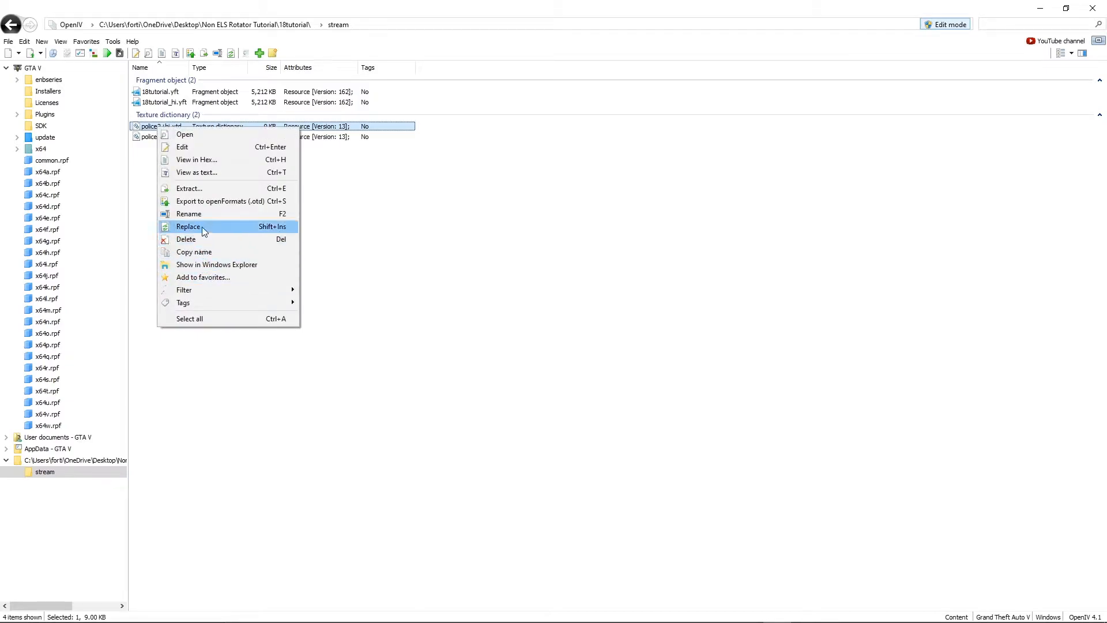
{"action": "left_click", "coordinate": [189, 214]}
{"action": "type", "text": "18"}
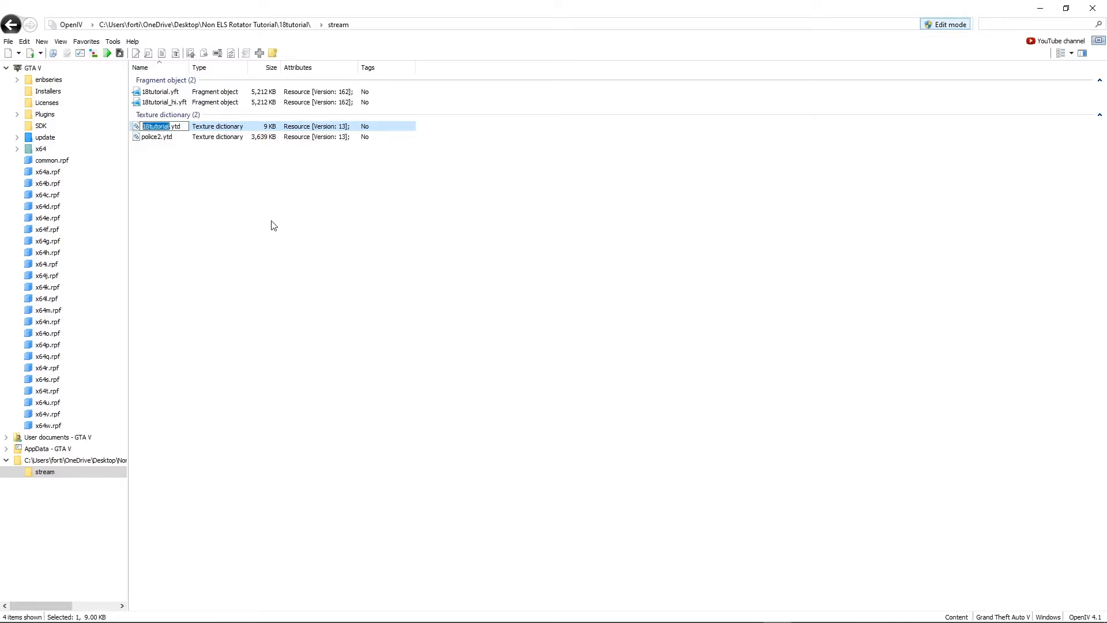
{"action": "type", "text": "tutorial+hi"}
{"action": "key", "text": "Return"}
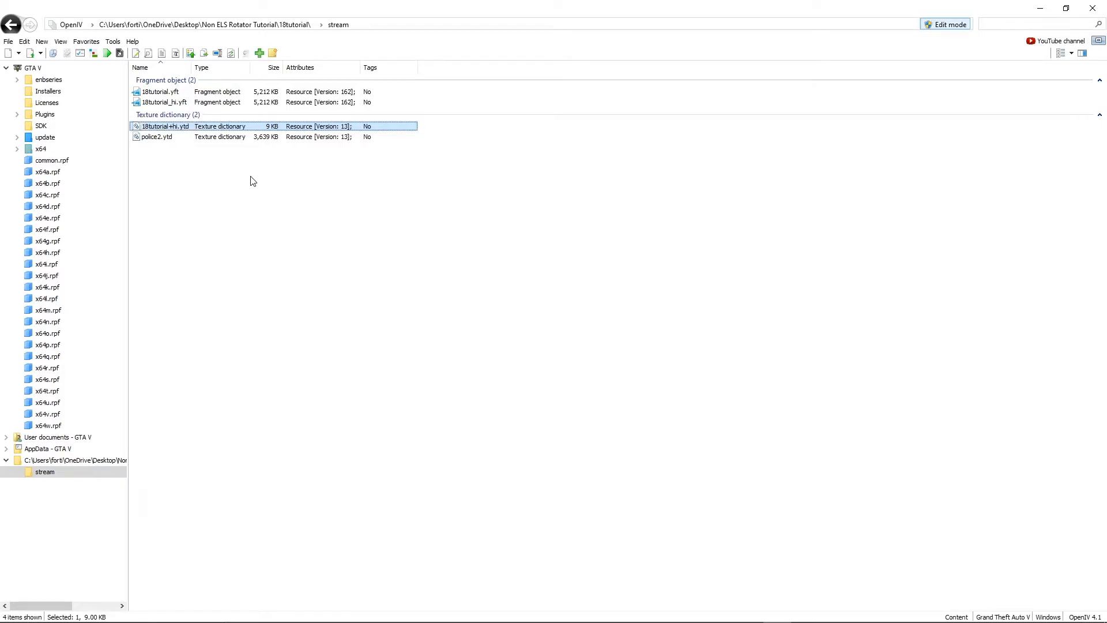
Rename the police2.ytd texture dictionary to 18tutorial.ytd.
{"action": "left_click", "coordinate": [148, 138]}
{"action": "right_click", "coordinate": [148, 138]}
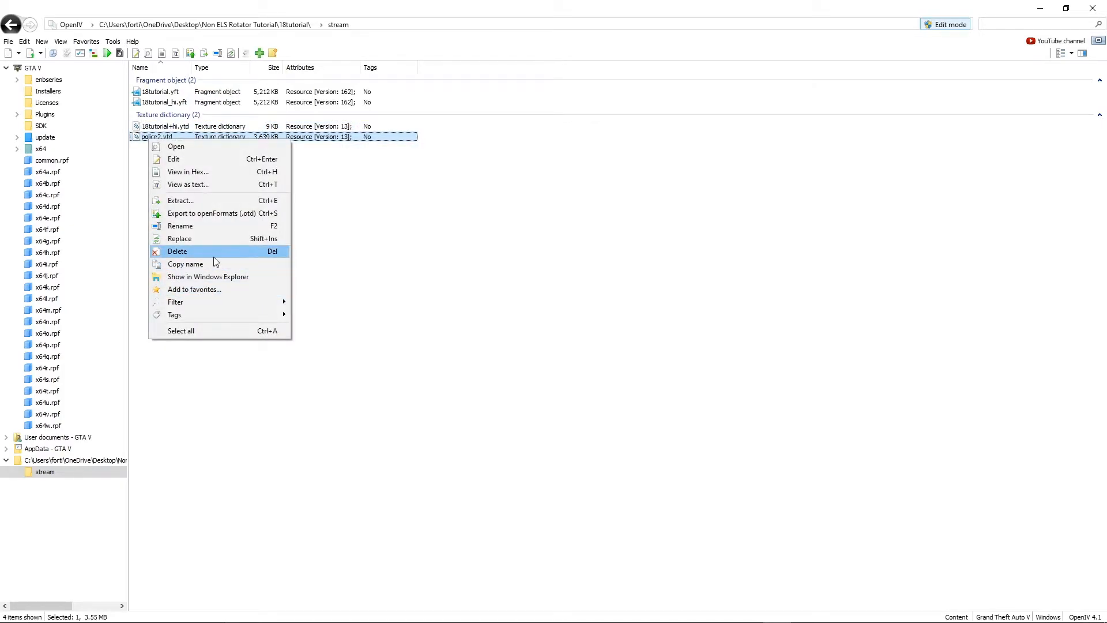
{"action": "left_click", "coordinate": [196, 225]}
{"action": "key", "text": "ctrl+v"}
{"action": "key", "text": "Return"}
Import the lightbar's texture files into 18tutorial.ytd with the automatic texture format and save the dictionary.
{"action": "double_click", "coordinate": [193, 137]}
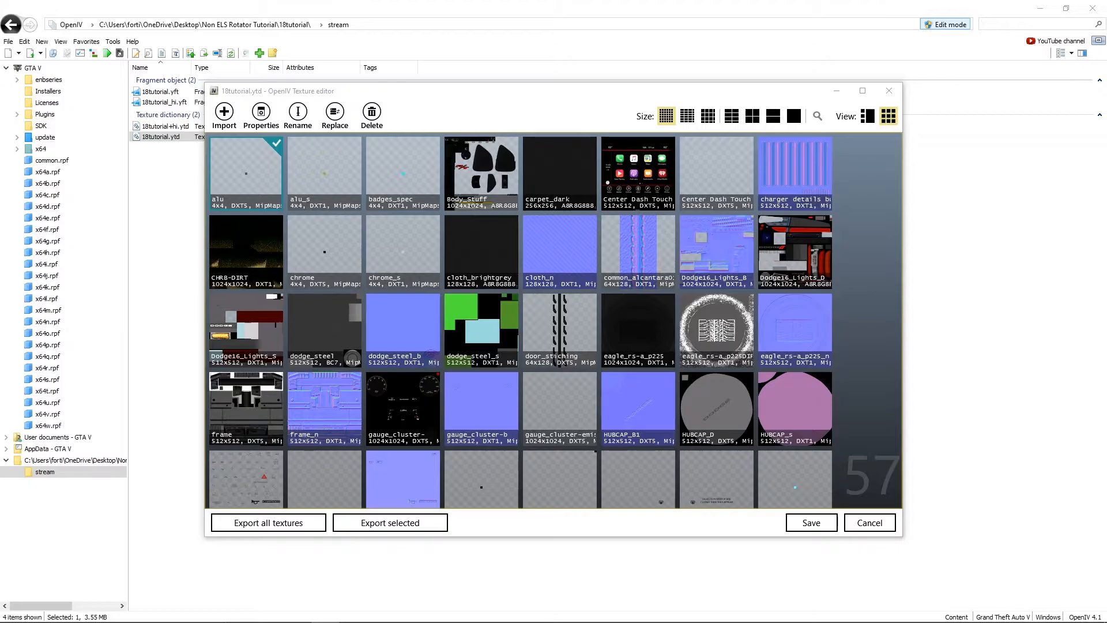
{"action": "left_click_drag", "start_coordinate": [476, 317], "coordinate": [472, 316]}
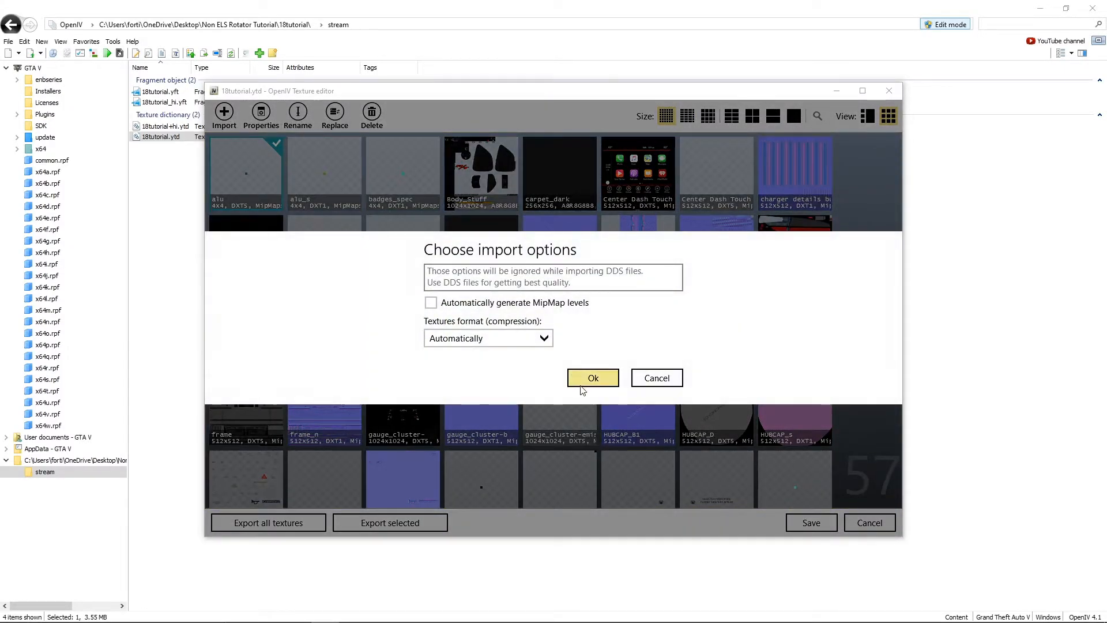
{"action": "key", "text": "Return"}
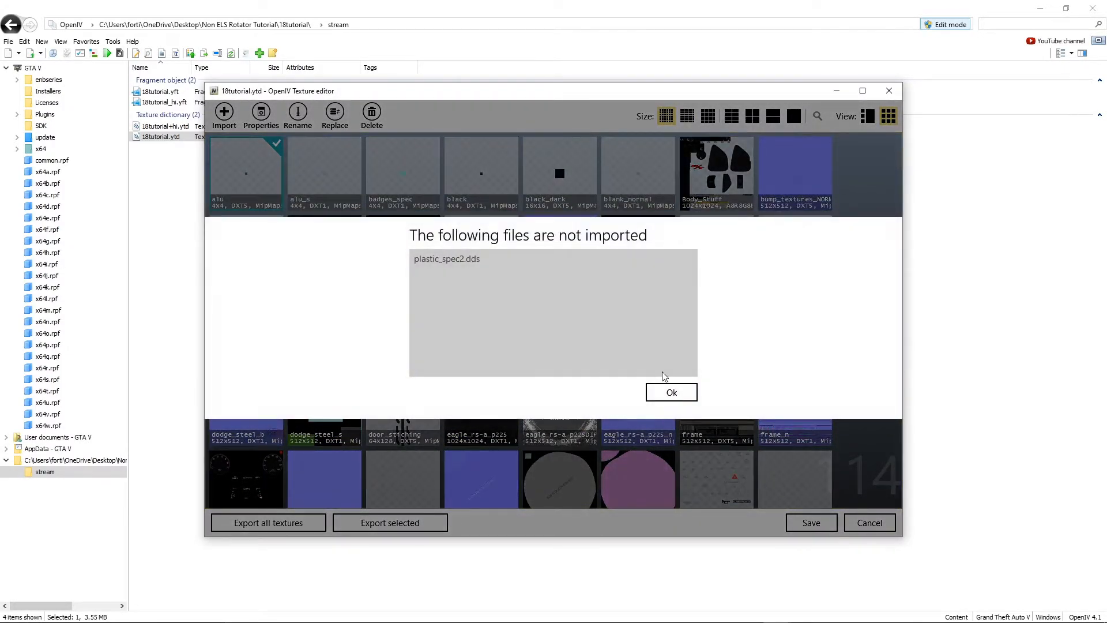
{"action": "left_click", "coordinate": [666, 391]}
{"action": "left_click", "coordinate": [804, 519]}
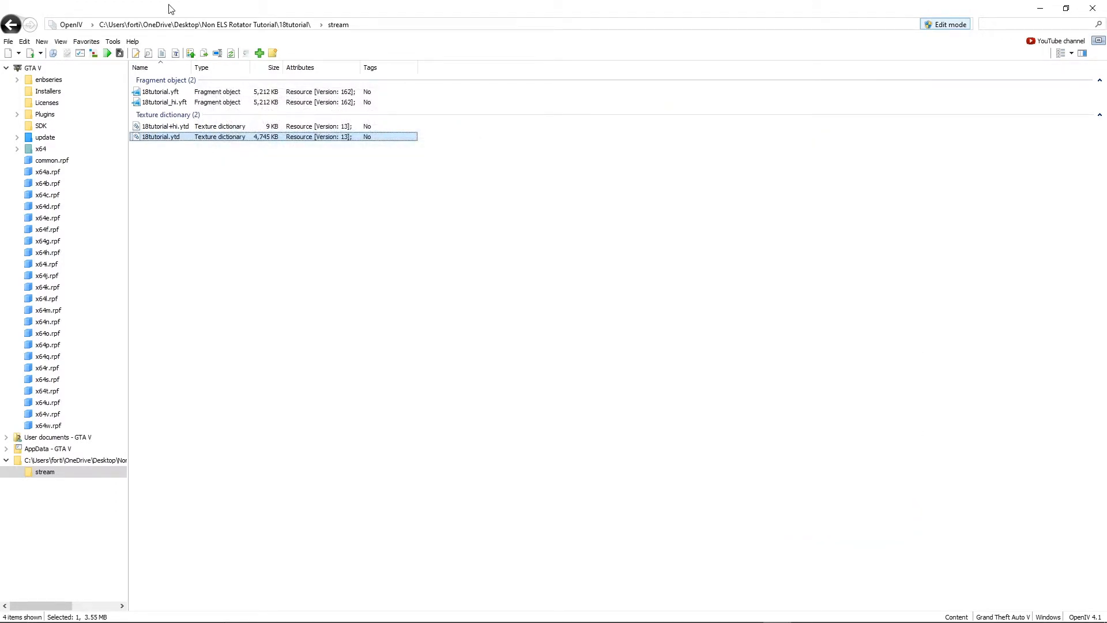
Preview 18tutorial_hi.yft in the maximized model viewer, inspect the lightbar and car body textures from several angles, and close the viewer.
{"action": "left_click", "coordinate": [178, 101]}
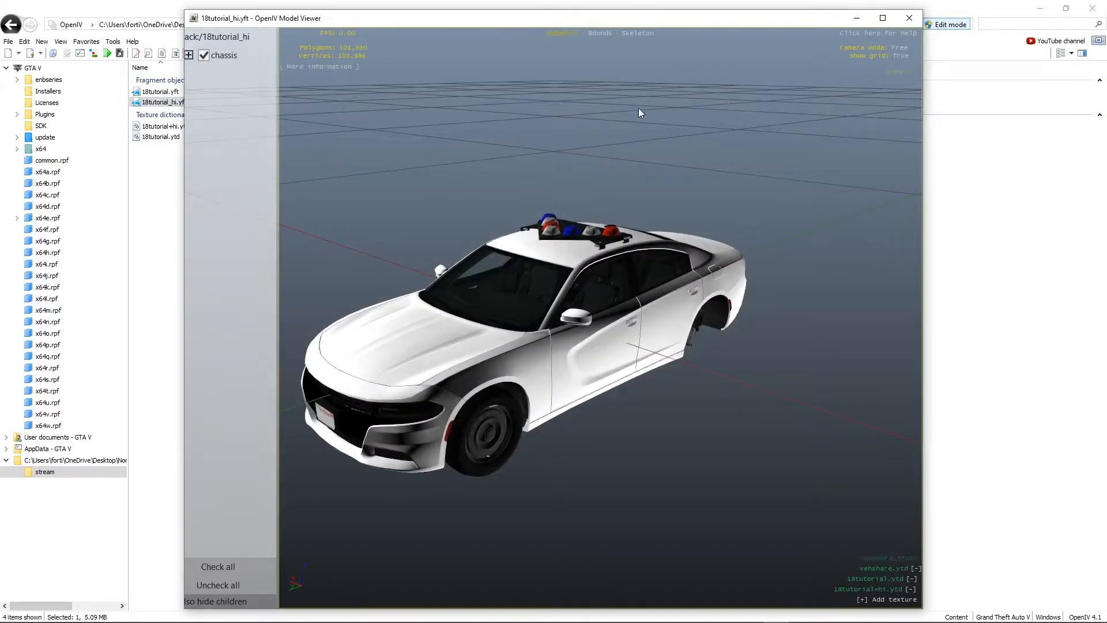
{"action": "double_click", "coordinate": [644, 16]}
{"action": "scroll", "coordinate": [667, 168], "scroll_direction": "up", "scroll_amount": 5}
{"action": "left_click_drag", "start_coordinate": [666, 168], "coordinate": [402, 154]}
{"action": "scroll", "coordinate": [392, 143], "scroll_direction": "down", "scroll_amount": 6}
{"action": "scroll", "coordinate": [290, 126], "scroll_direction": "up", "scroll_amount": 10}
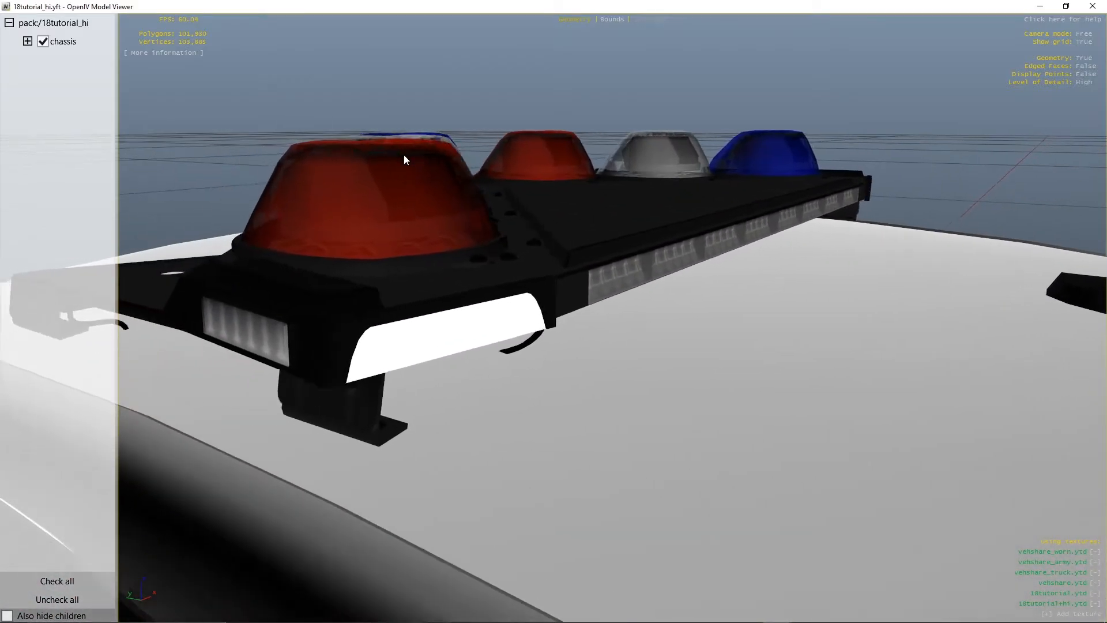
{"action": "scroll", "coordinate": [614, 379], "scroll_direction": "up", "scroll_amount": 2}
{"action": "left_click_drag", "start_coordinate": [614, 379], "coordinate": [652, 378]}
{"action": "scroll", "coordinate": [730, 376], "scroll_direction": "down", "scroll_amount": 5}
{"action": "scroll", "coordinate": [94, 353], "scroll_direction": "up", "scroll_amount": 5}
{"action": "key", "text": "d"}
{"action": "key", "text": "s"}
{"action": "key", "text": "a"}
{"action": "key", "text": "s"}
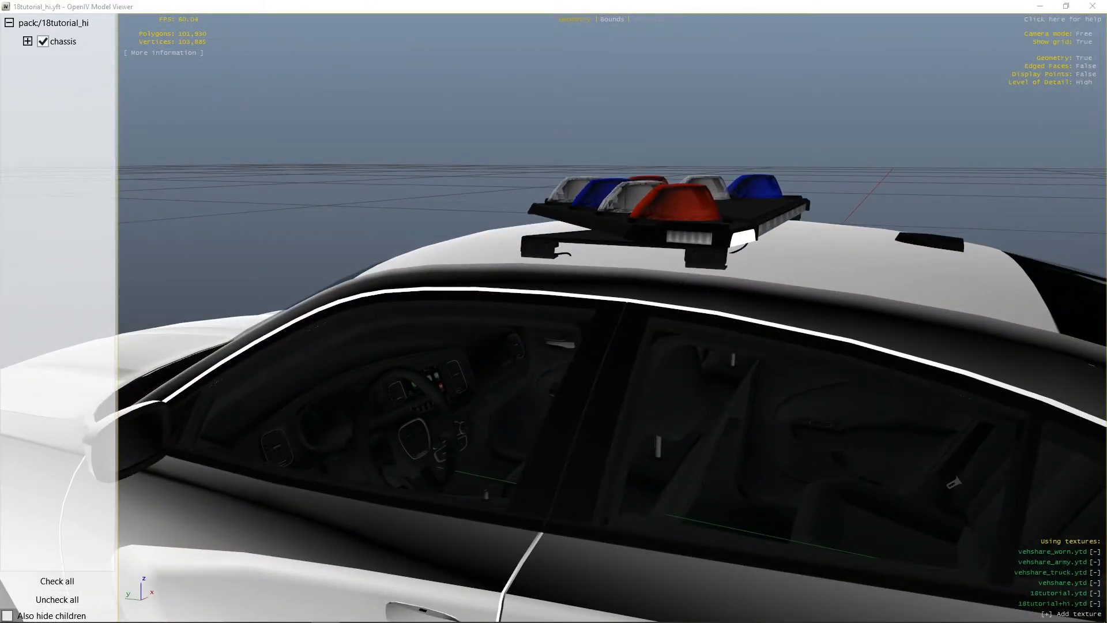
{"action": "left_click_drag", "start_coordinate": [502, 176], "coordinate": [695, 345]}
{"action": "key", "text": "w"}
{"action": "key", "text": "a"}
{"action": "key", "text": "s"}
{"action": "key", "text": "a"}
{"action": "key", "text": "s"}
{"action": "key", "text": "w"}
{"action": "left_click_drag", "start_coordinate": [731, 226], "coordinate": [807, 165]}
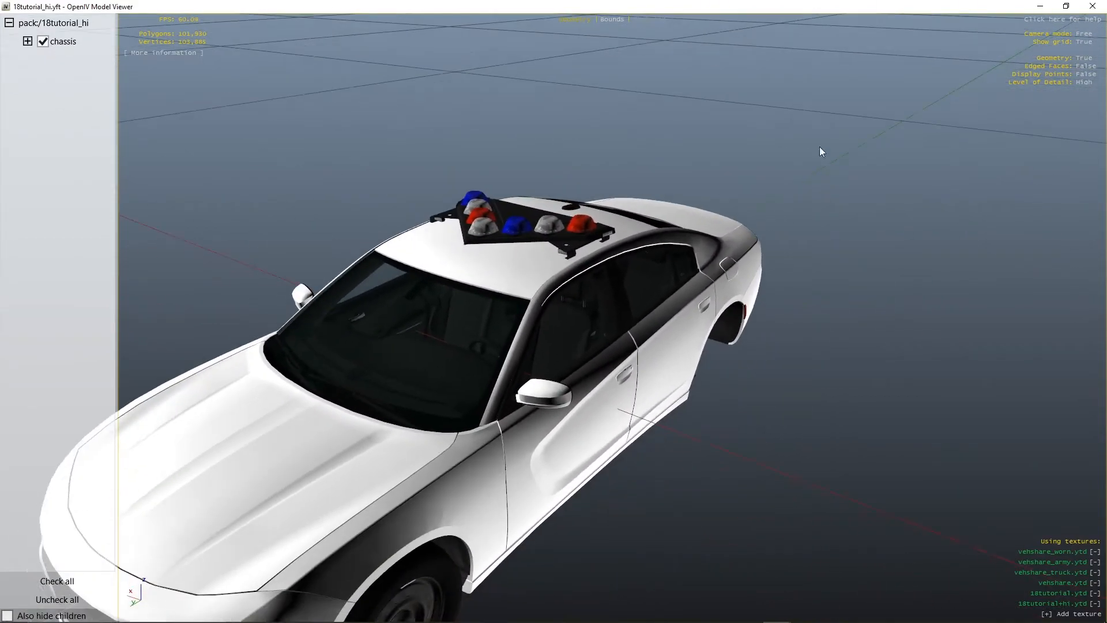
{"action": "left_click", "coordinate": [1093, 5]}
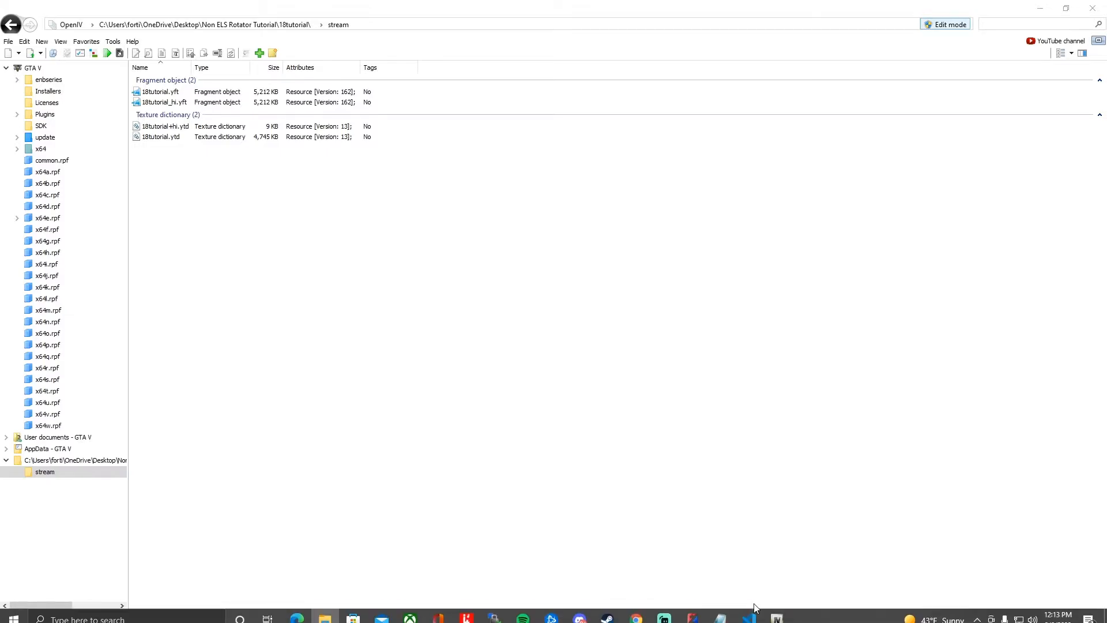
Switch to carcols.meta in Visual Studio Code and examine the rotation and flashiness blocks of Siren 1.
{"action": "left_click_drag", "start_coordinate": [1106, 248], "coordinate": [248, 0]}
{"action": "left_click", "coordinate": [220, 180]}
{"action": "scroll", "coordinate": [220, 180], "scroll_direction": "down", "scroll_amount": 6}
{"action": "scroll", "coordinate": [220, 182], "scroll_direction": "down", "scroll_amount": 2}
{"action": "left_click", "coordinate": [249, 233]}
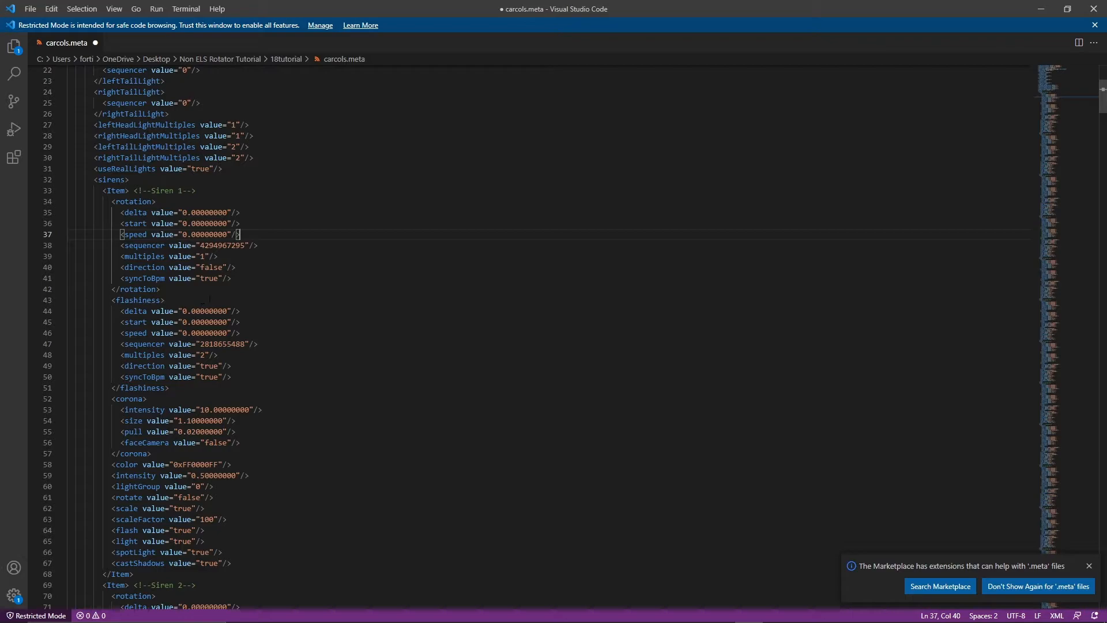
{"action": "left_click_drag", "start_coordinate": [149, 212], "coordinate": [214, 279]}
{"action": "scroll", "coordinate": [214, 278], "scroll_direction": "down", "scroll_amount": 4}
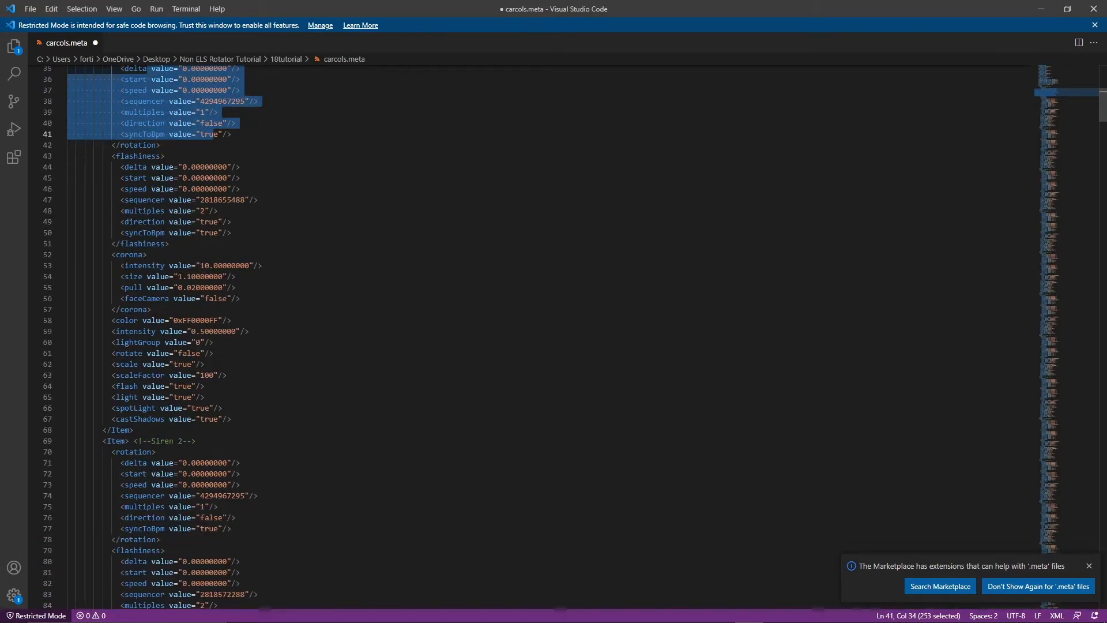
{"action": "left_click_drag", "start_coordinate": [129, 155], "coordinate": [195, 233]}
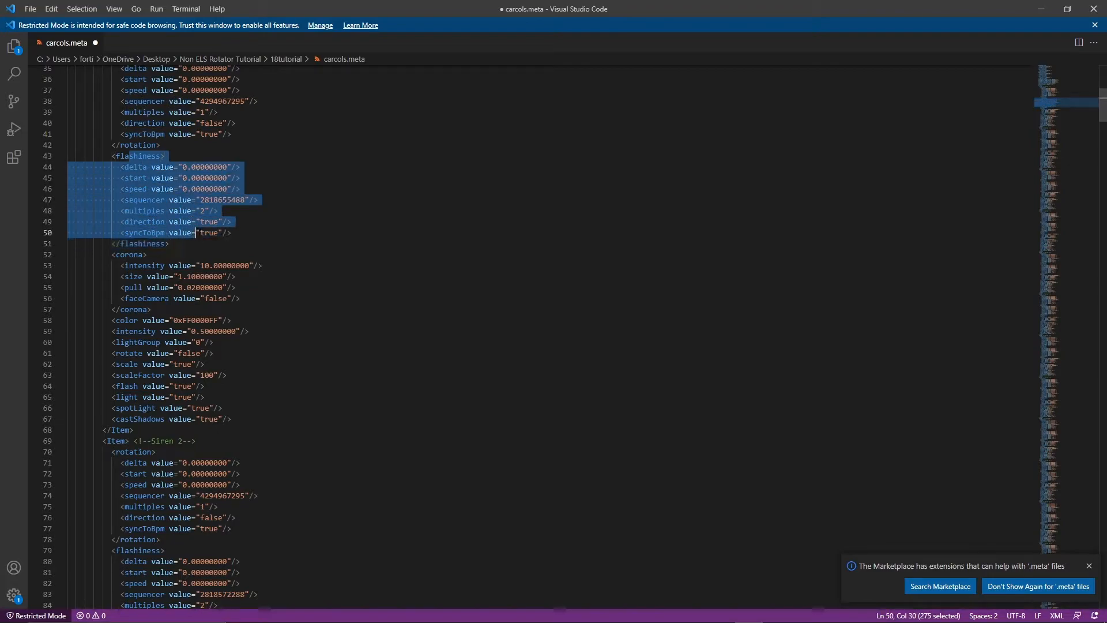
{"action": "double_click", "coordinate": [223, 101]}
{"action": "key", "text": "ctrl+c"}
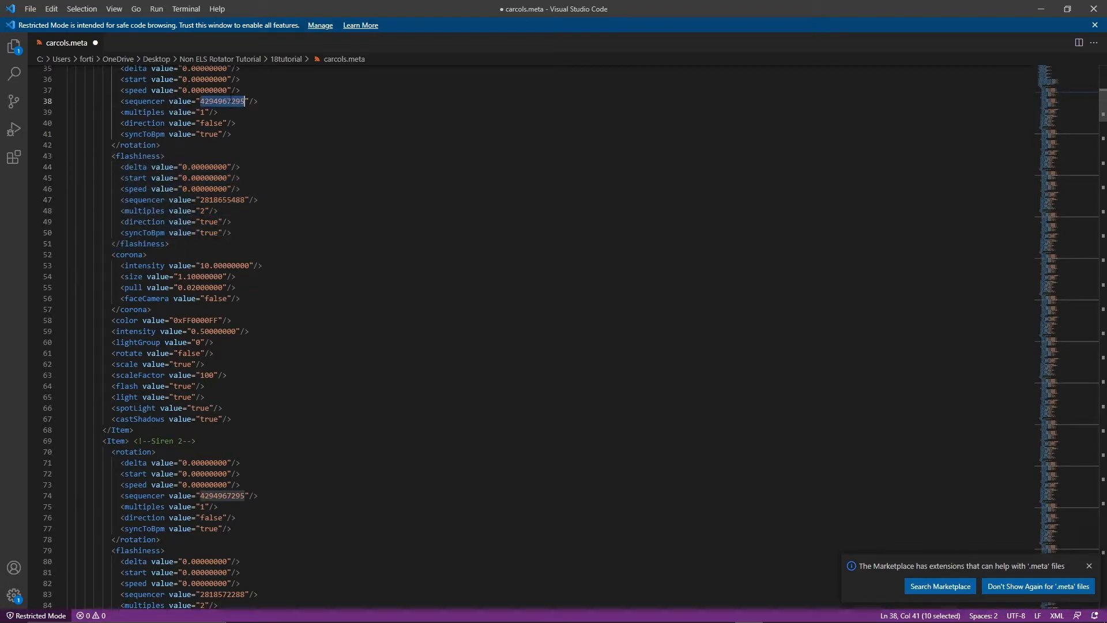
{"action": "double_click", "coordinate": [212, 199]}
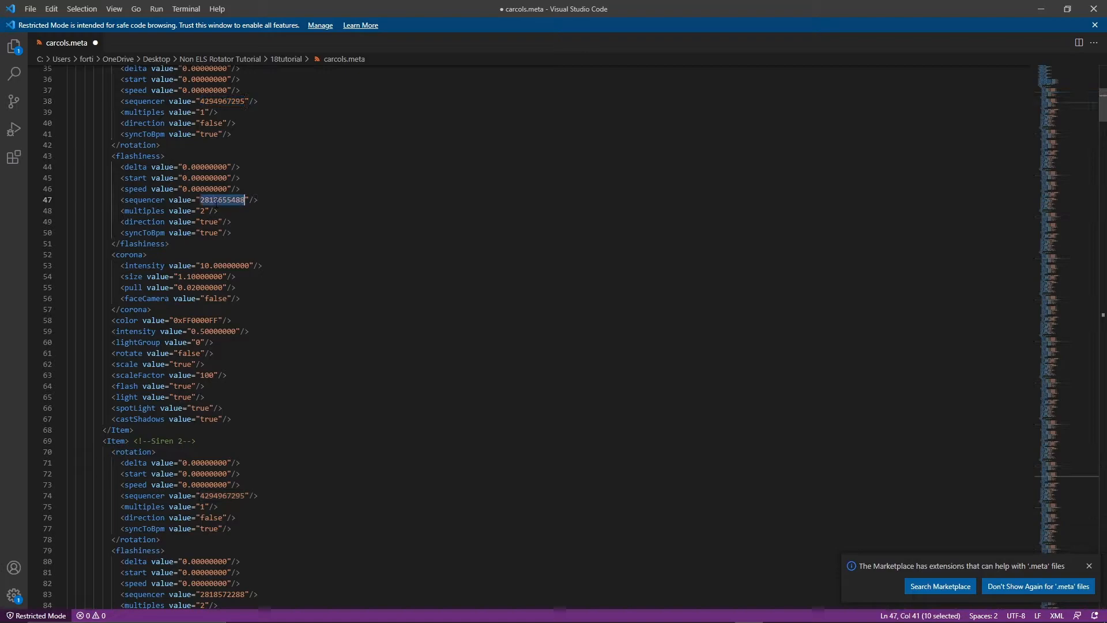
{"action": "key", "text": "ctrl+v"}
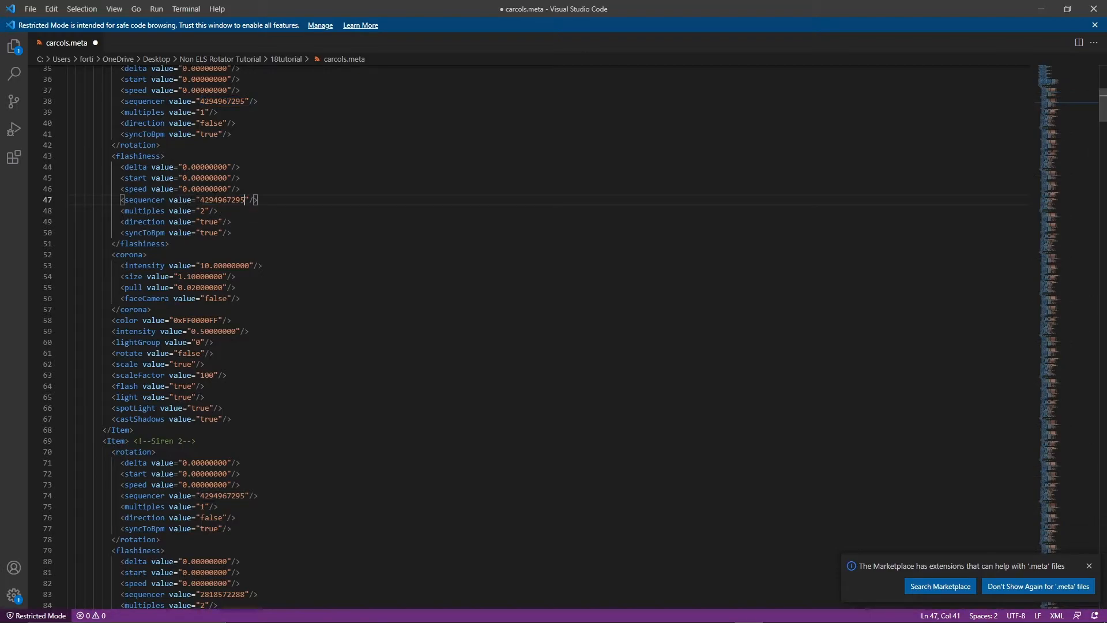
{"action": "left_click_drag", "start_coordinate": [120, 101], "coordinate": [258, 101]}
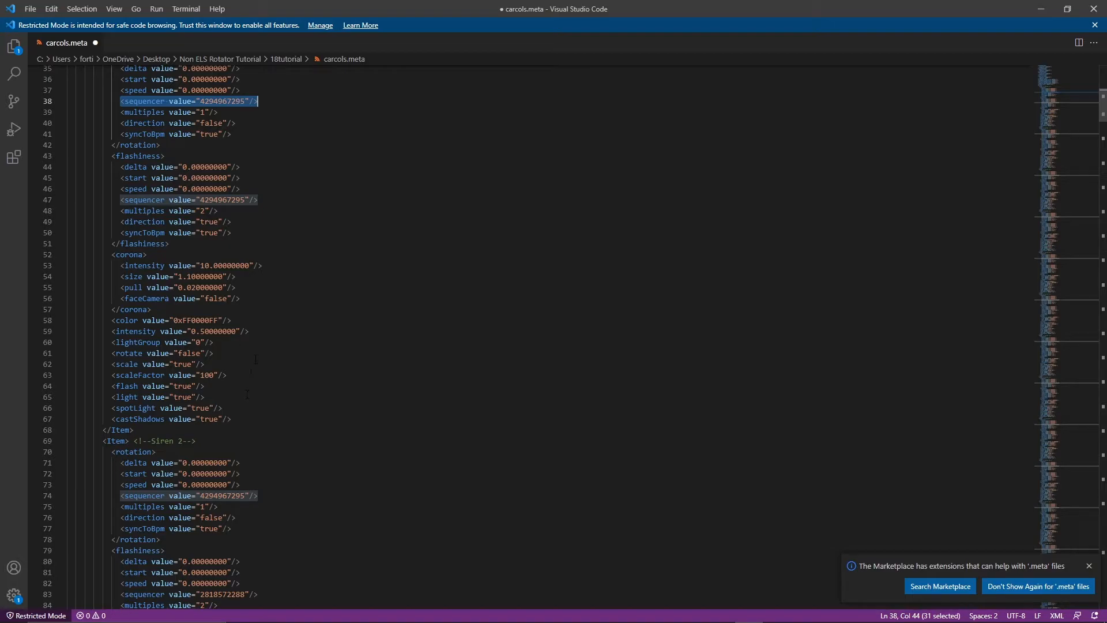
{"action": "scroll", "coordinate": [247, 394], "scroll_direction": "down", "scroll_amount": 7}
{"action": "double_click", "coordinate": [224, 364]}
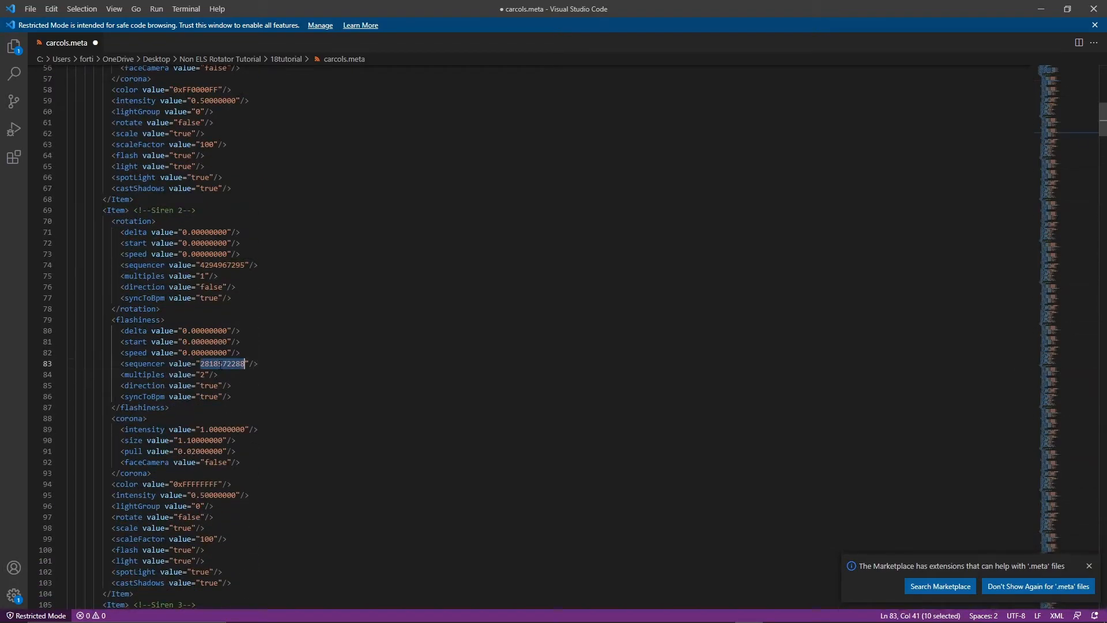
{"action": "key", "text": "ctrl+v"}
{"action": "scroll", "coordinate": [245, 363], "scroll_direction": "down", "scroll_amount": 12}
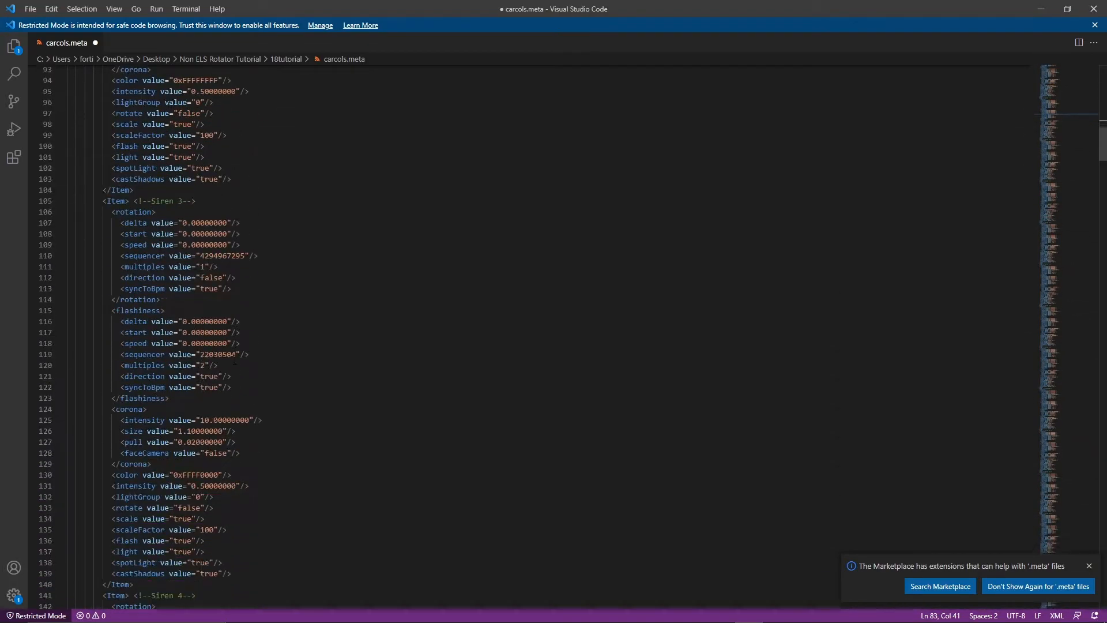
{"action": "left_click", "coordinate": [221, 354]}
{"action": "double_click", "coordinate": [222, 355]}
{"action": "key", "text": "ctrl+v"}
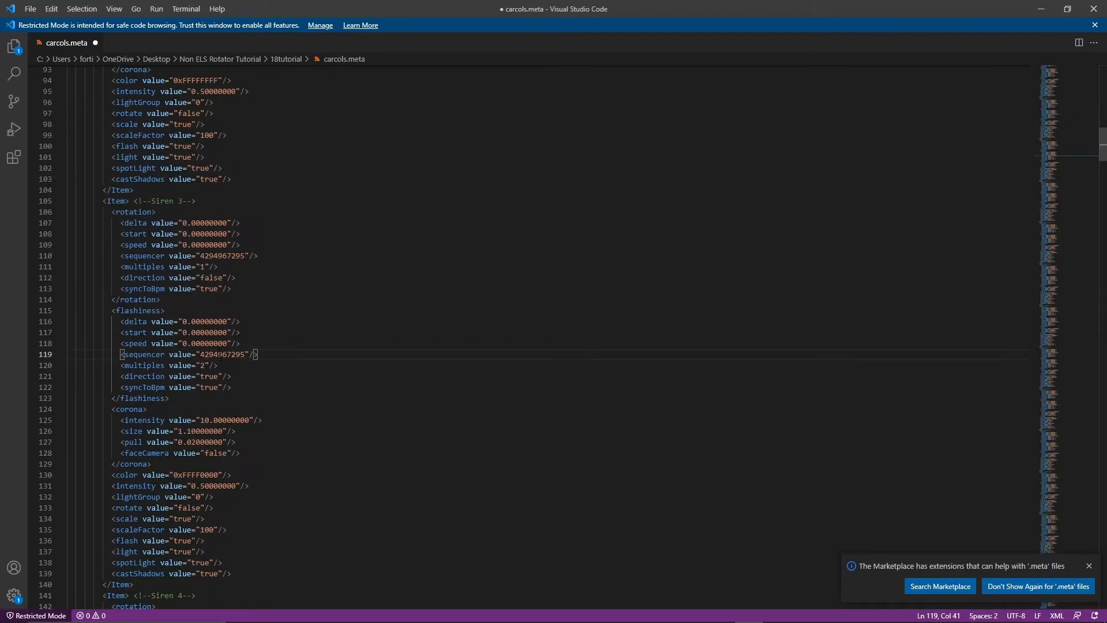
{"action": "scroll", "coordinate": [224, 347], "scroll_direction": "down", "scroll_amount": 10}
{"action": "double_click", "coordinate": [218, 431]}
{"action": "key", "text": "ctrl+v"}
{"action": "scroll", "coordinate": [222, 431], "scroll_direction": "down", "scroll_amount": 5}
{"action": "scroll", "coordinate": [221, 432], "scroll_direction": "down", "scroll_amount": 4}
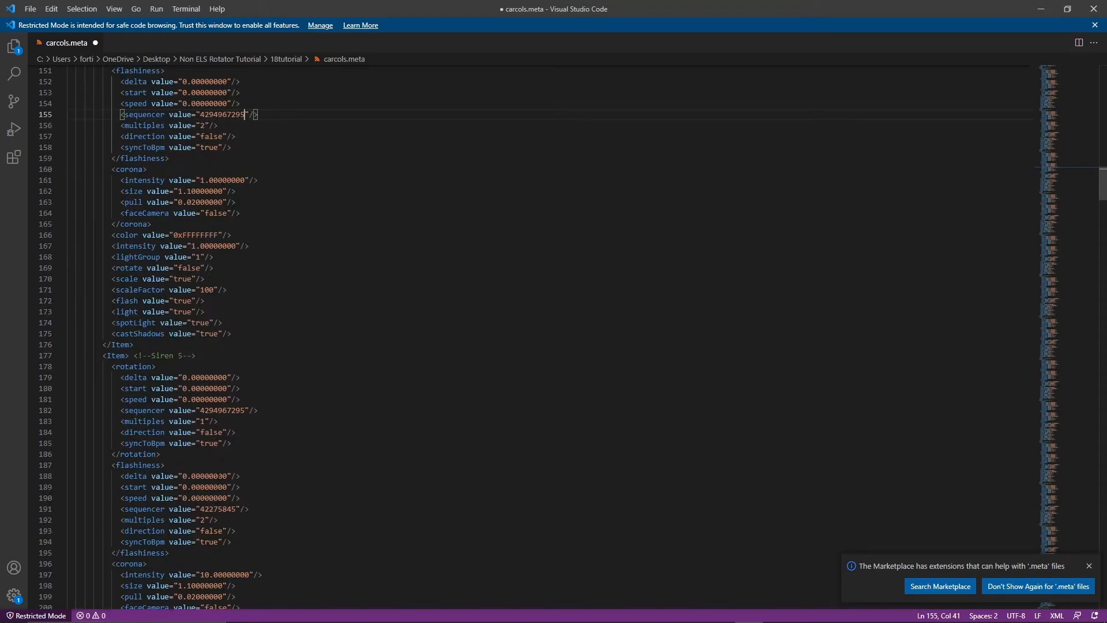
{"action": "double_click", "coordinate": [219, 509]}
{"action": "key", "text": "ctrl+v"}
{"action": "scroll", "coordinate": [211, 509], "scroll_direction": "down", "scroll_amount": 14}
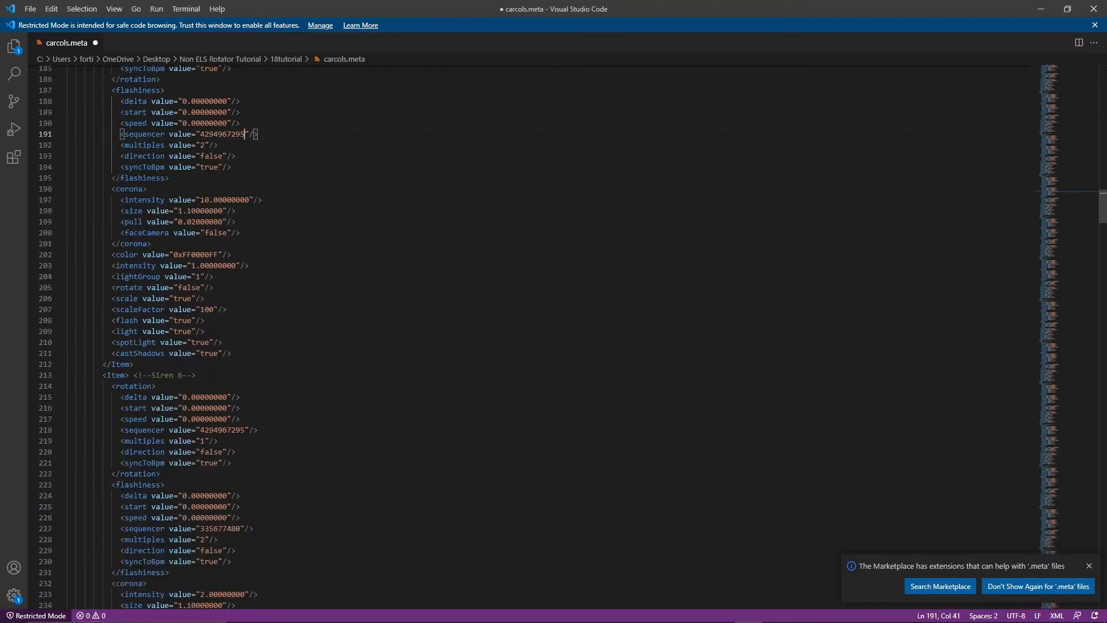
{"action": "double_click", "coordinate": [218, 442]}
{"action": "key", "text": "ctrl+v"}
{"action": "scroll", "coordinate": [219, 444], "scroll_direction": "down", "scroll_amount": 12}
{"action": "double_click", "coordinate": [219, 433]}
{"action": "key", "text": "ctrl+v"}
{"action": "key", "text": "Up"}
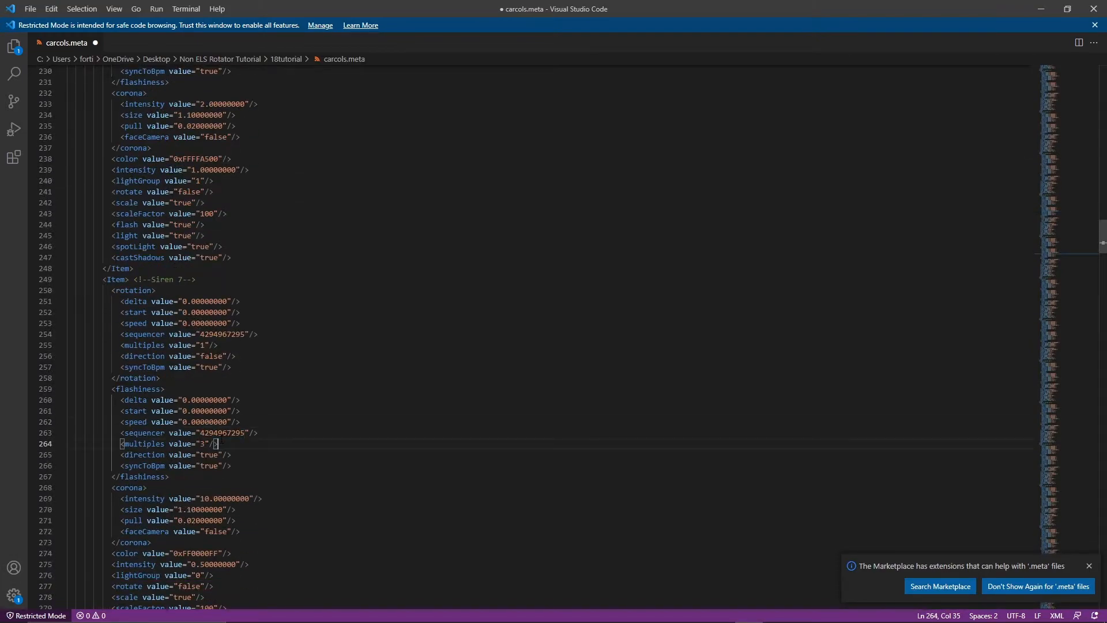
Return to Siren 1 and set its rotate value to true and its scaleFactor to 10.
{"action": "double_click", "coordinate": [224, 433]}
{"action": "scroll", "coordinate": [233, 479], "scroll_direction": "up", "scroll_amount": 20}
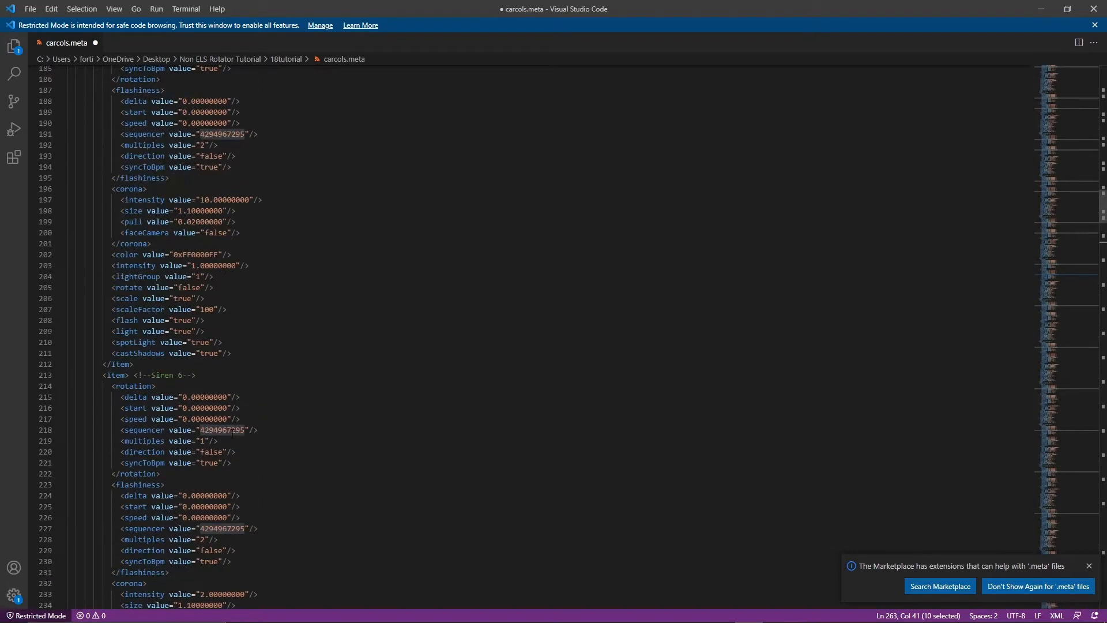
{"action": "scroll", "coordinate": [233, 479], "scroll_direction": "up", "scroll_amount": 20}
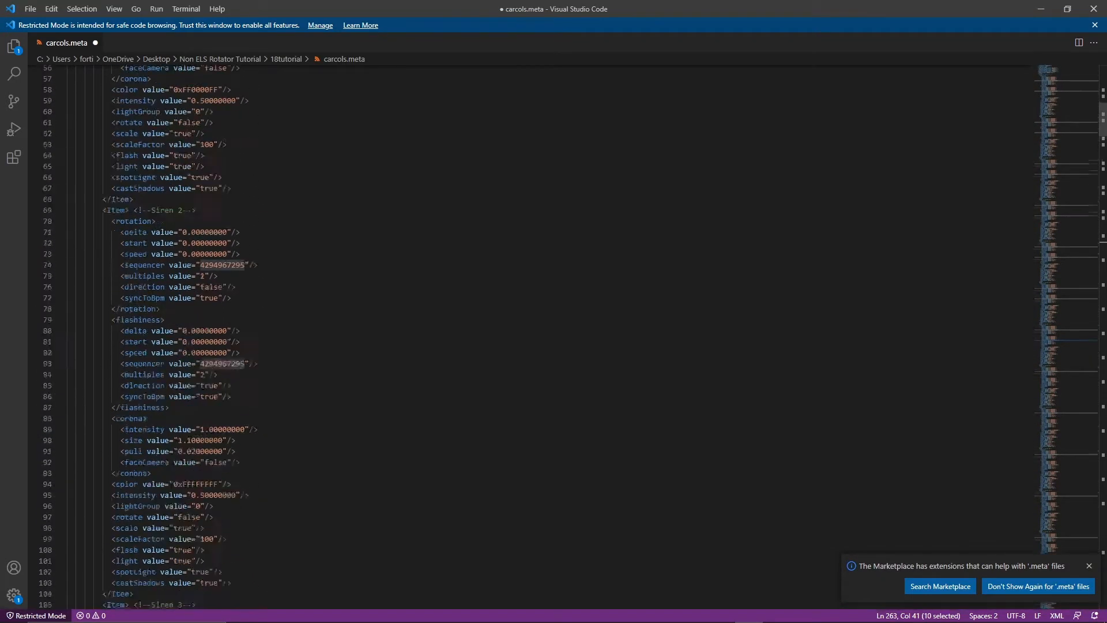
{"action": "scroll", "coordinate": [233, 479], "scroll_direction": "up", "scroll_amount": 2}
{"action": "scroll", "coordinate": [233, 479], "scroll_direction": "down", "scroll_amount": 9}
{"action": "left_click", "coordinate": [209, 484]}
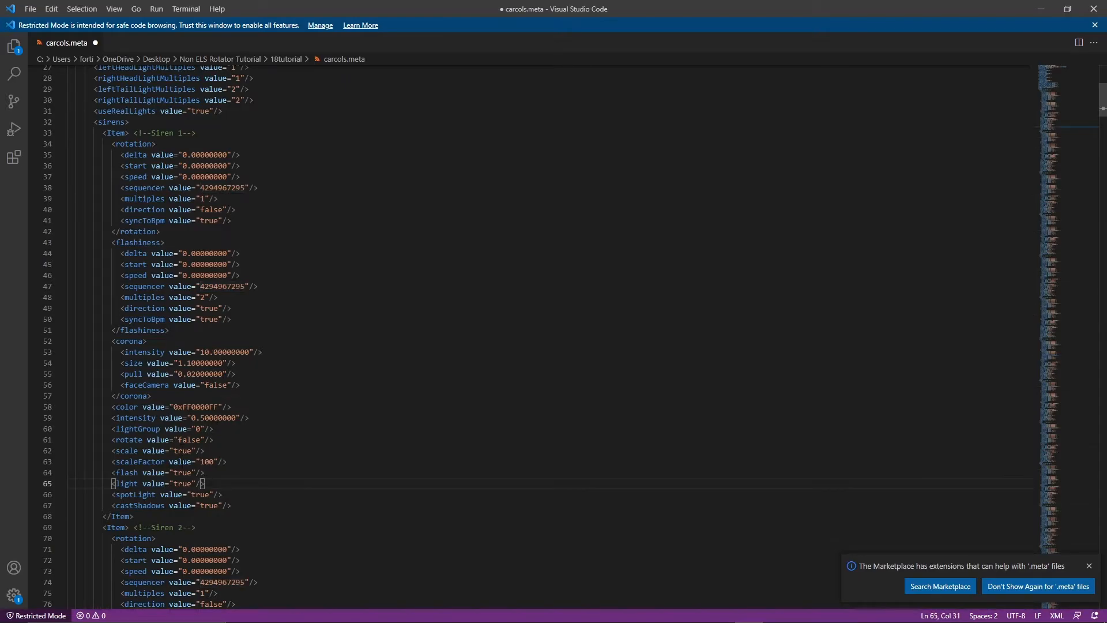
{"action": "left_click", "coordinate": [196, 440]}
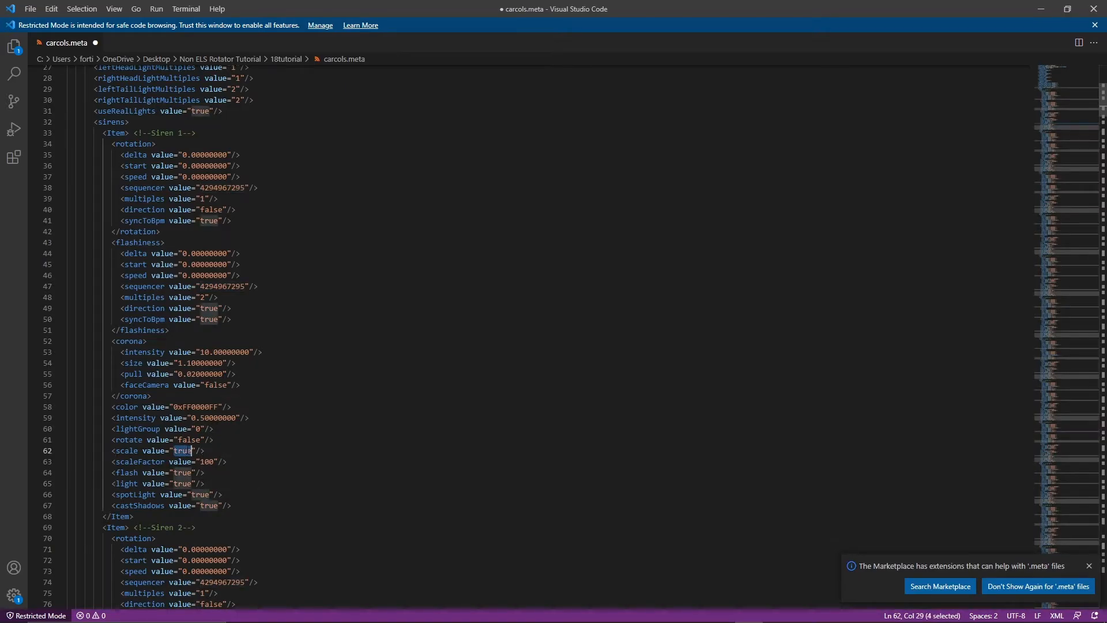
{"action": "double_click", "coordinate": [196, 439]}
{"action": "type", "text": "true"}
{"action": "left_click", "coordinate": [208, 462]}
{"action": "key", "text": "BackSpace"}
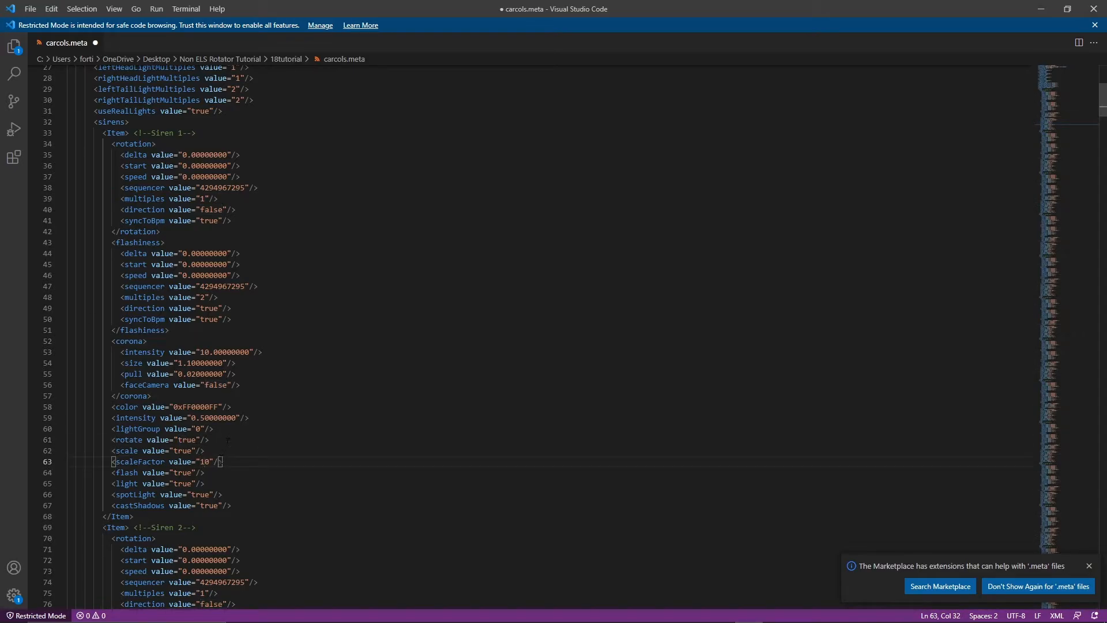
Replace the remaining scaleFactor values of 100 with 10 throughout the siren entries in carcols.meta.
{"action": "left_click_drag", "start_coordinate": [222, 461], "coordinate": [112, 461]}
{"action": "scroll", "coordinate": [113, 462], "scroll_direction": "down", "scroll_amount": 15}
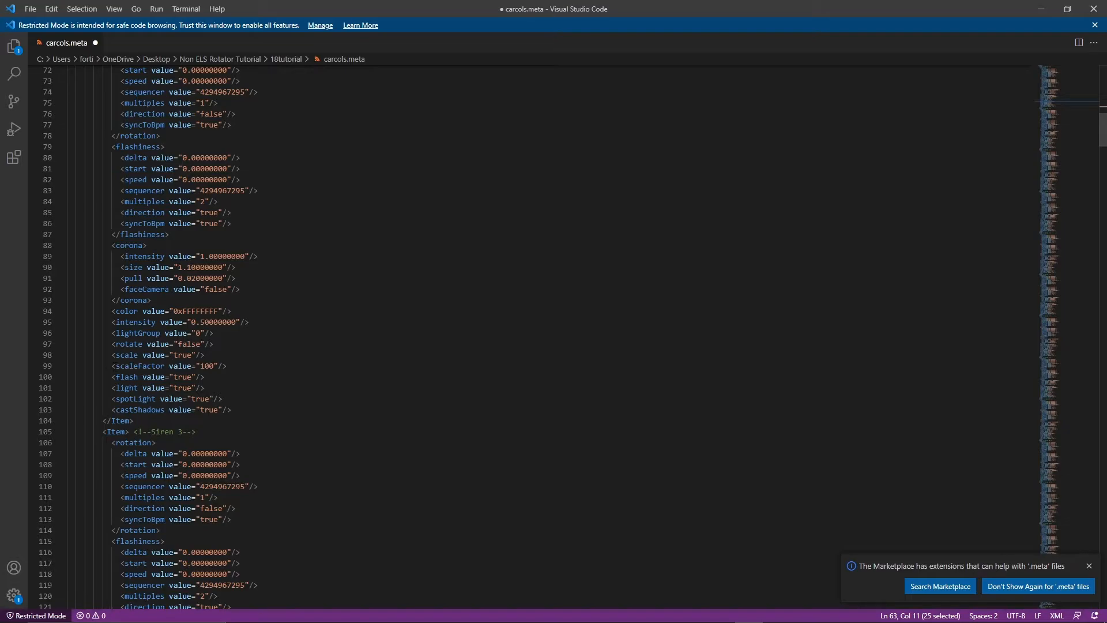
{"action": "left_click_drag", "start_coordinate": [113, 366], "coordinate": [236, 367]}
{"action": "right_click", "coordinate": [238, 368]}
{"action": "left_click", "coordinate": [258, 379]}
{"action": "left_click", "coordinate": [257, 382]}
{"action": "scroll", "coordinate": [265, 389], "scroll_direction": "up", "scroll_amount": 20}
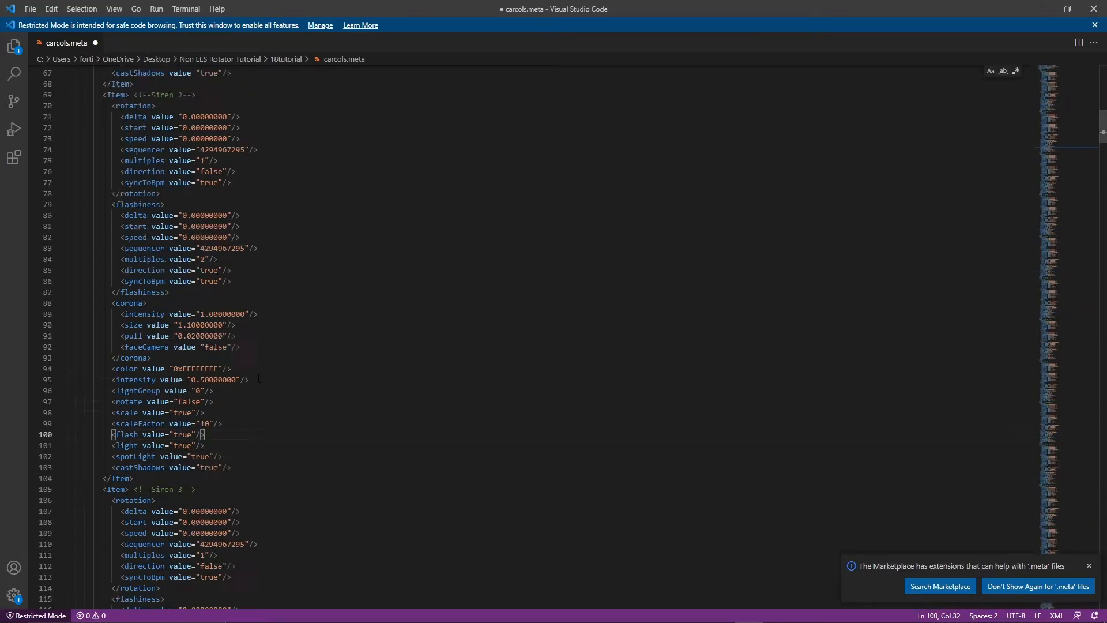
{"action": "scroll", "coordinate": [275, 397], "scroll_direction": "down", "scroll_amount": 10}
{"action": "scroll", "coordinate": [271, 395], "scroll_direction": "up", "scroll_amount": 3}
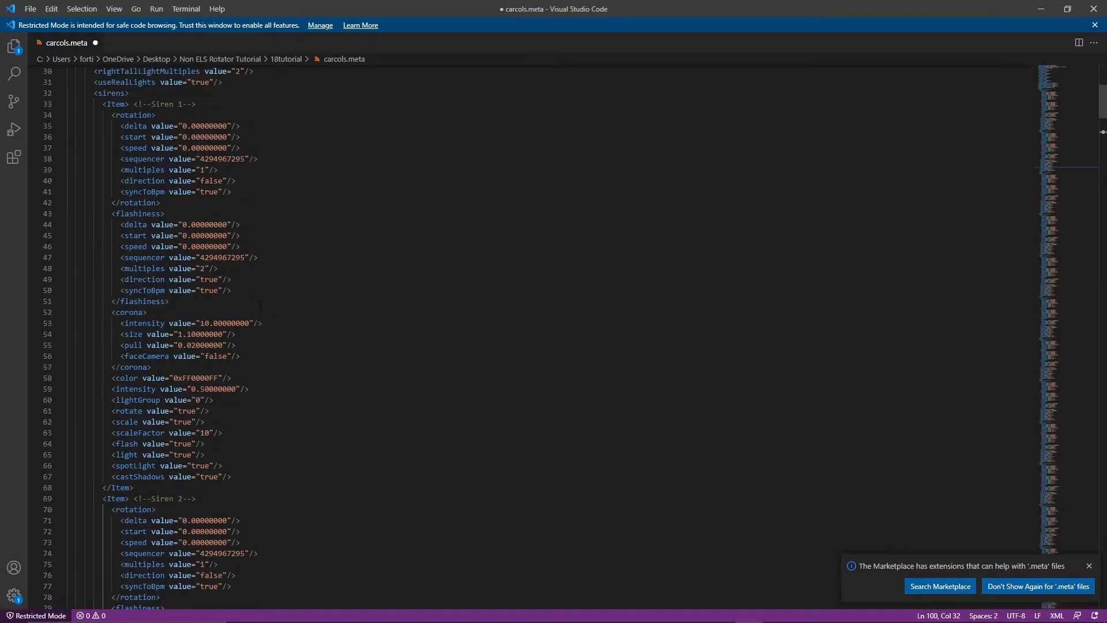
Set the sequencerBpm value in the 18charger header settings to 670.
{"action": "left_click", "coordinate": [228, 379]}
{"action": "left_click_drag", "start_coordinate": [166, 126], "coordinate": [282, 480]}
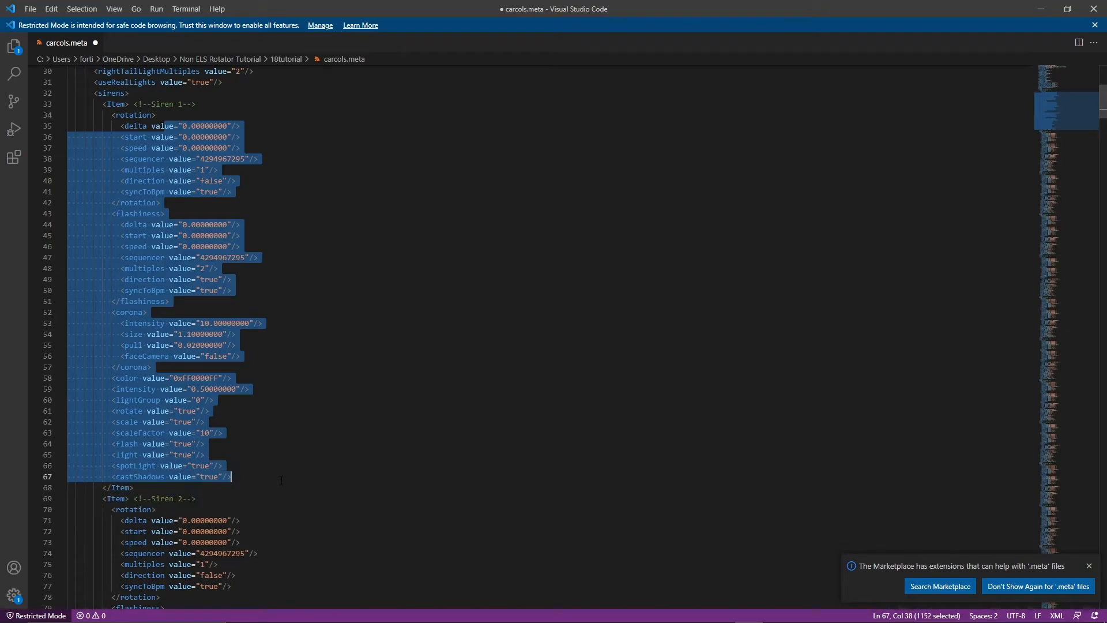
{"action": "left_click", "coordinate": [281, 480]}
{"action": "scroll", "coordinate": [282, 480], "scroll_direction": "up", "scroll_amount": 5}
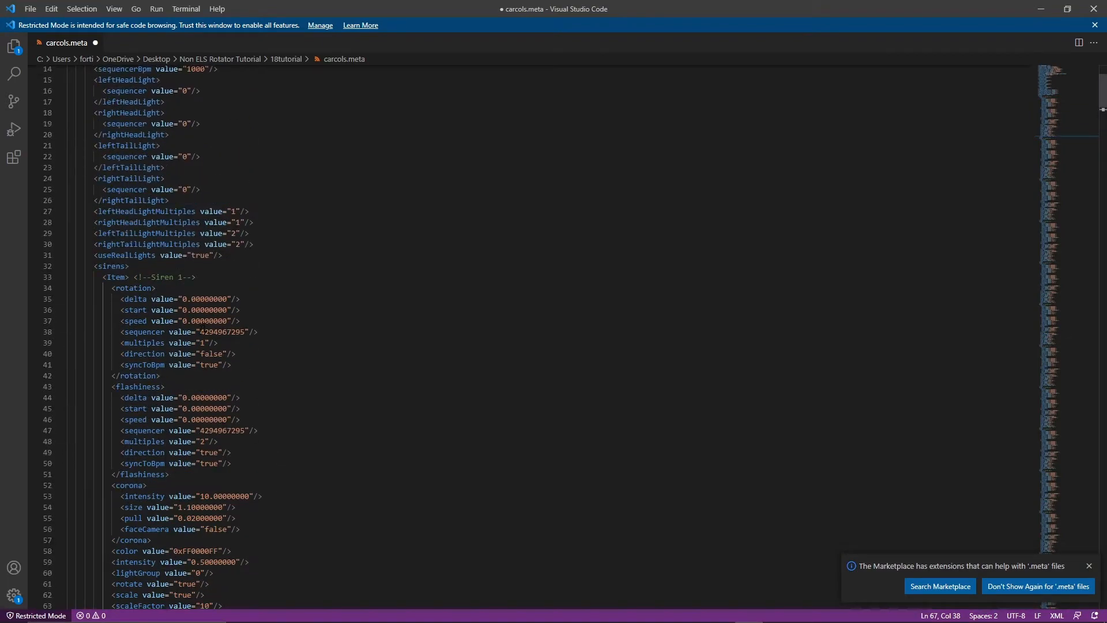
{"action": "left_click", "coordinate": [184, 310]}
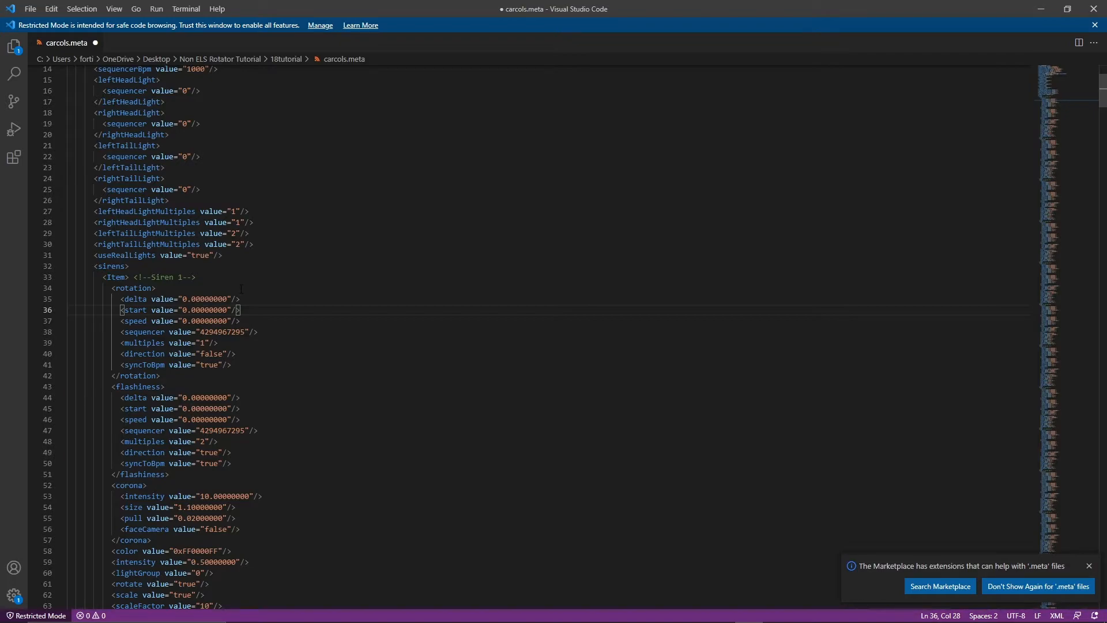
{"action": "scroll", "coordinate": [241, 288], "scroll_direction": "up", "scroll_amount": 3}
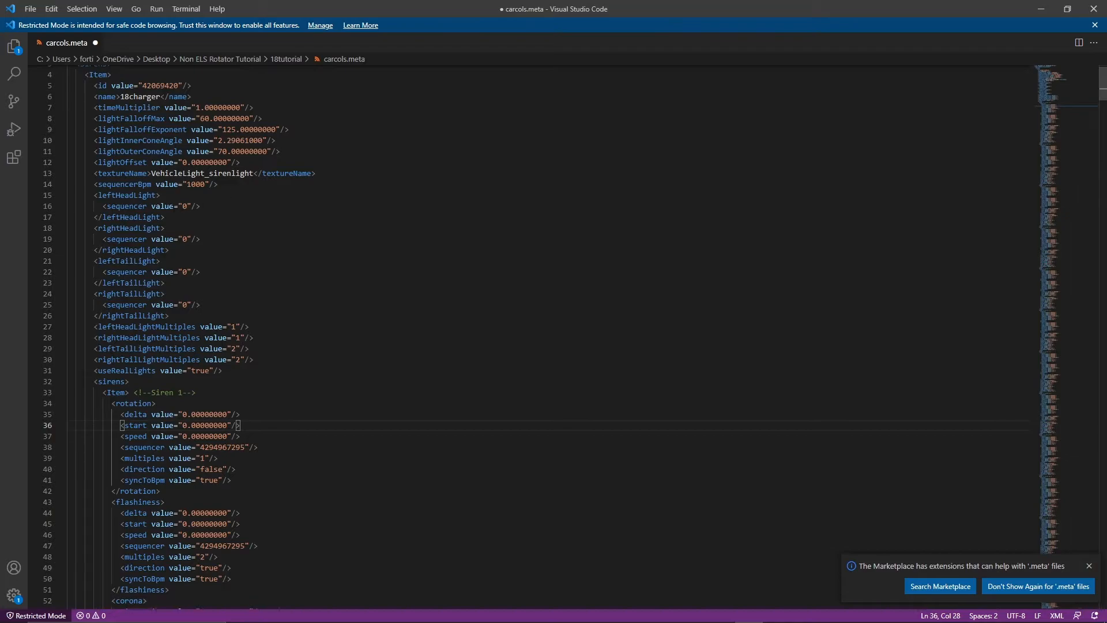
{"action": "double_click", "coordinate": [202, 185]}
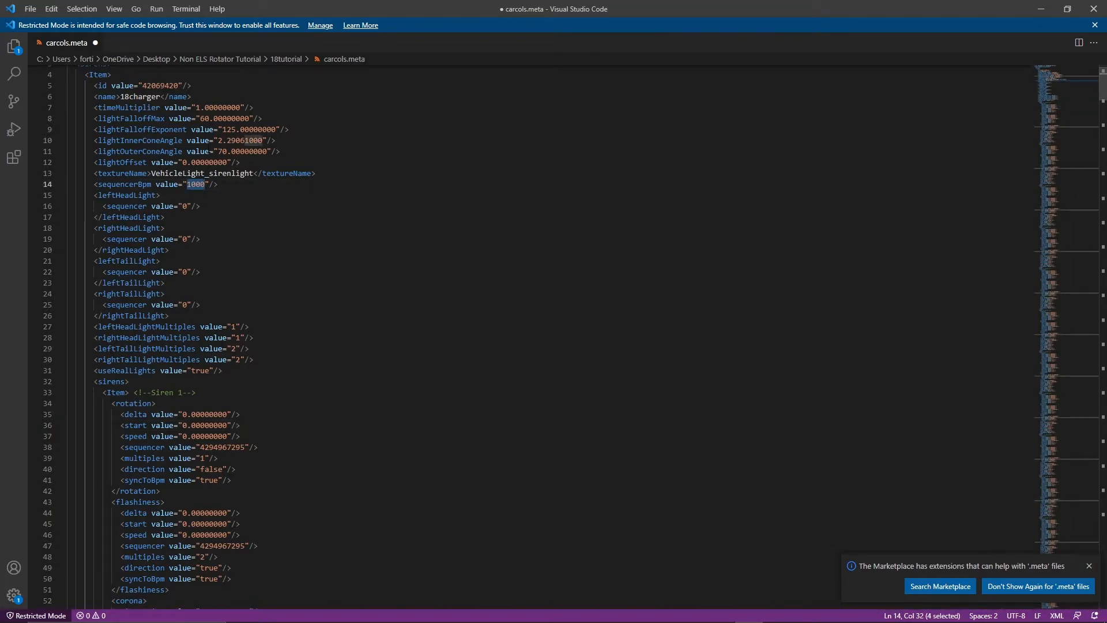
{"action": "type", "text": "67"}
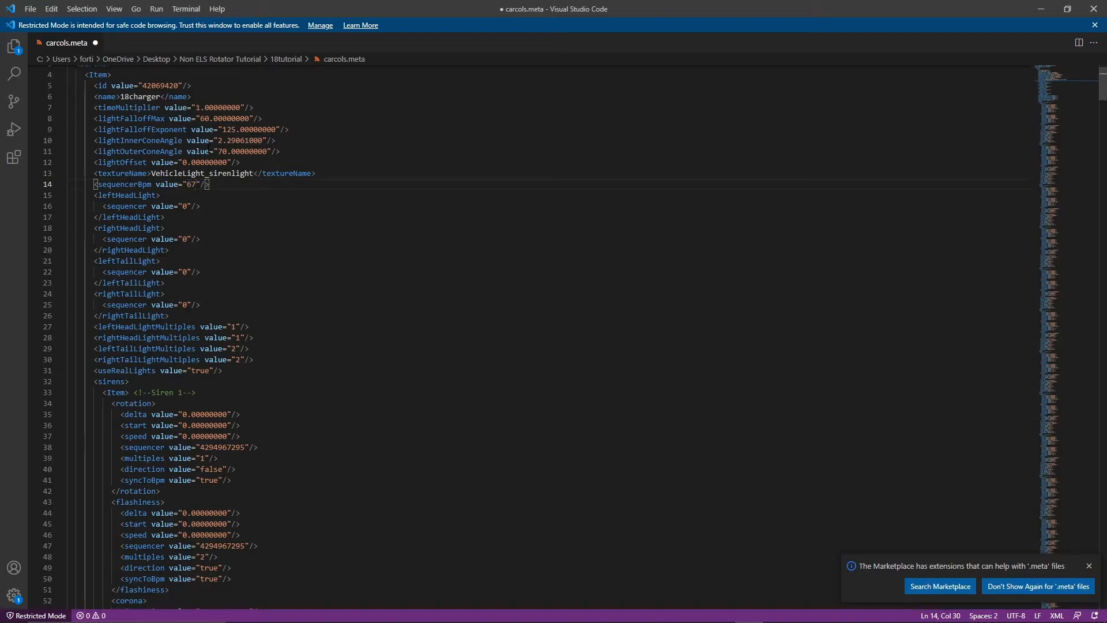
{"action": "type", "text": "5"}
Set the rotation start of Siren 2 to 3.00000000 and that of Siren 3 to 1.5.00000000.
{"action": "scroll", "coordinate": [208, 190], "scroll_direction": "down", "scroll_amount": 7}
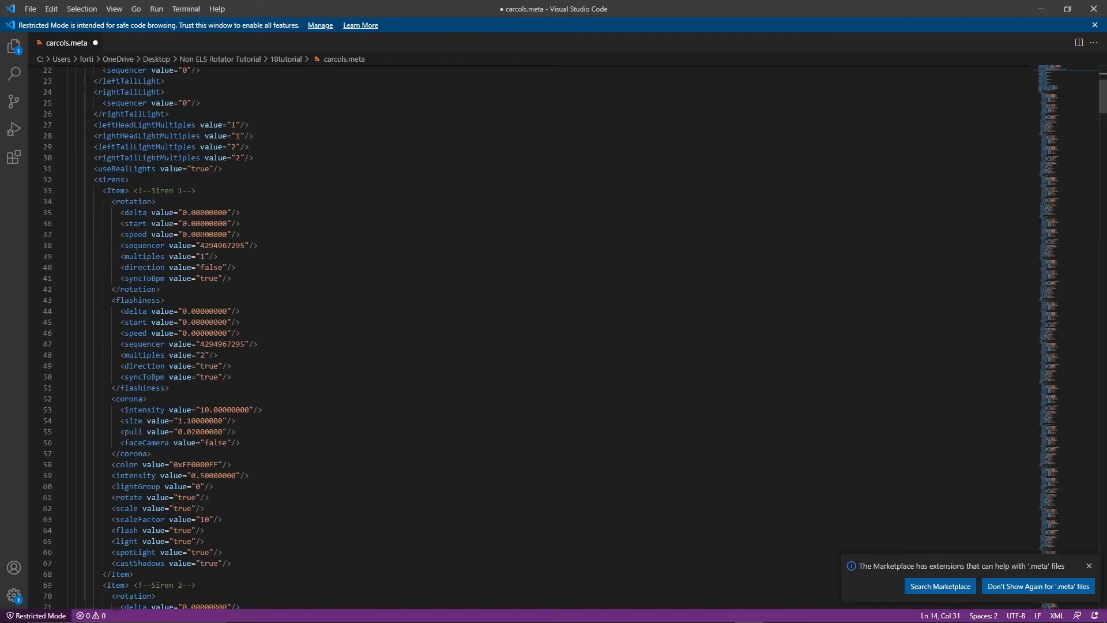
{"action": "left_click", "coordinate": [188, 234]}
{"action": "scroll", "coordinate": [187, 236], "scroll_direction": "down", "scroll_amount": 14}
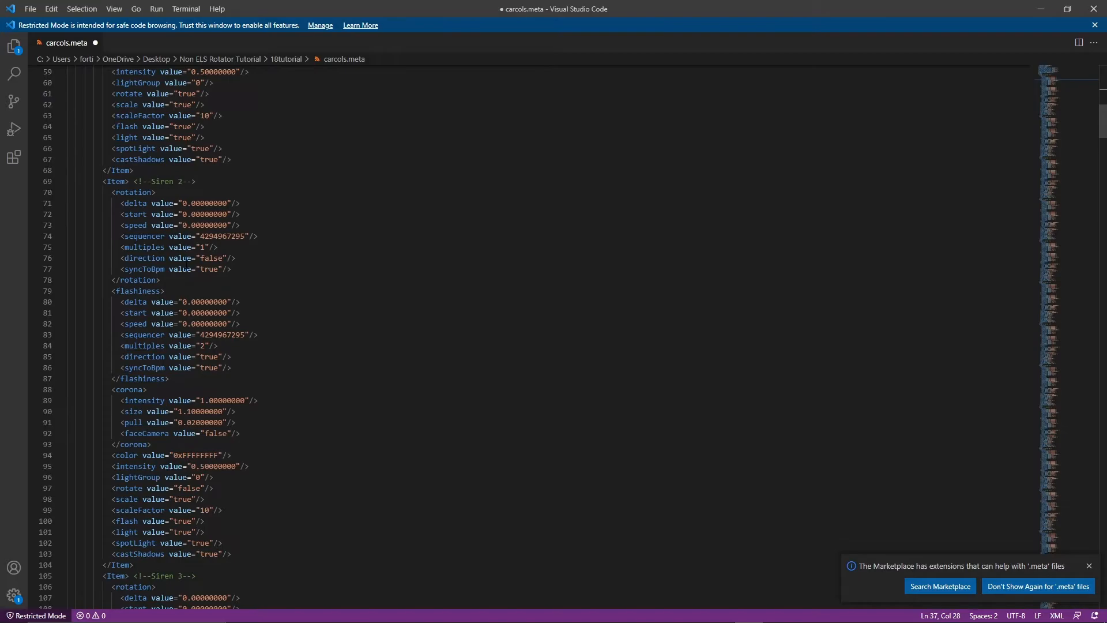
{"action": "left_click", "coordinate": [187, 215]}
{"action": "key", "text": "BackSpace"}
{"action": "type", "text": "1"}
{"action": "scroll", "coordinate": [197, 225], "scroll_direction": "down", "scroll_amount": 10}
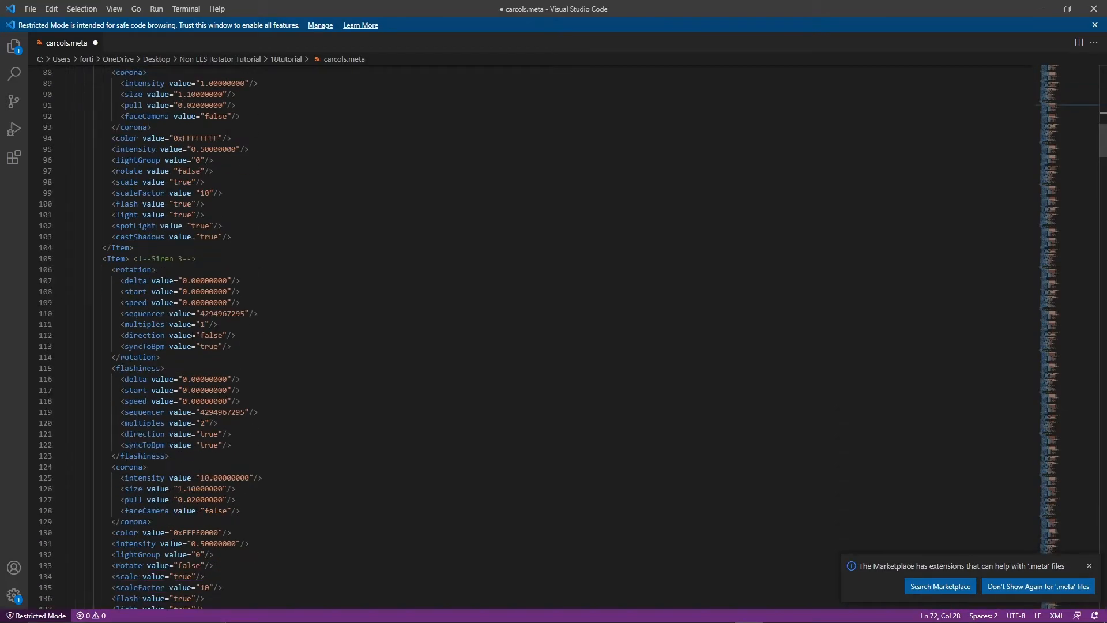
{"action": "left_click", "coordinate": [184, 292]}
{"action": "key", "text": "Delete"}
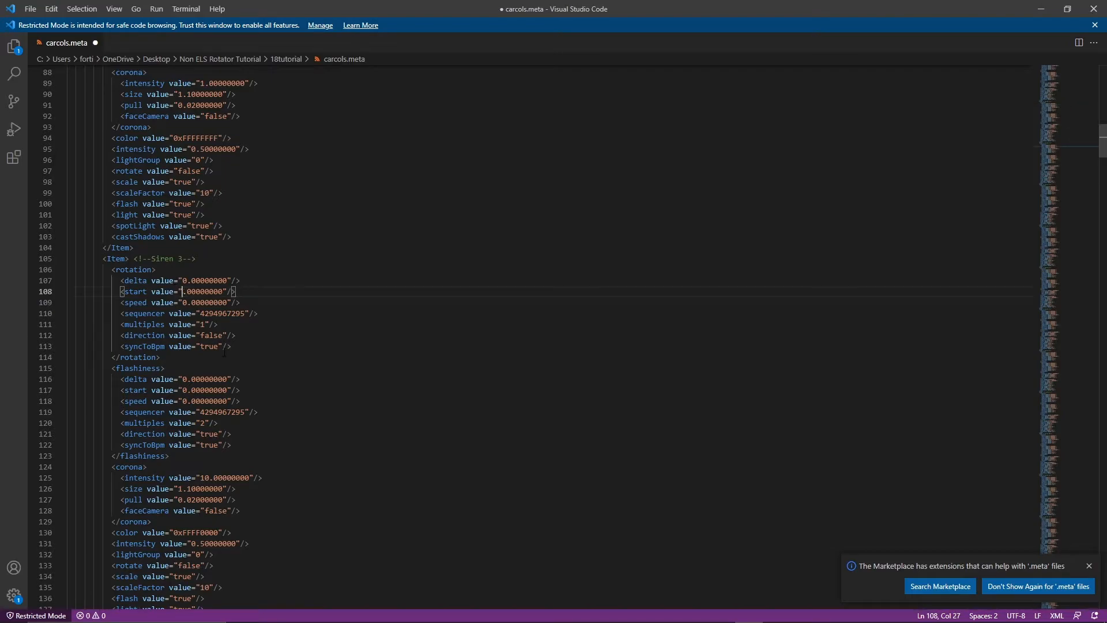
{"action": "type", "text": "1.5"}
Set the rotation start of Siren 4 to 8.
{"action": "scroll", "coordinate": [198, 386], "scroll_direction": "down", "scroll_amount": 14}
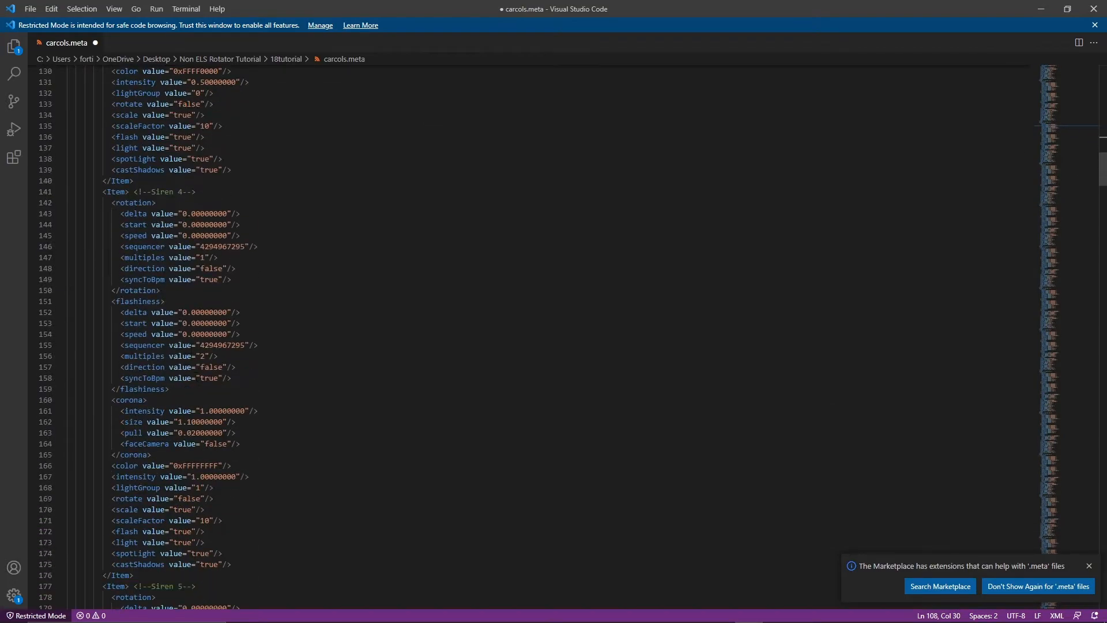
{"action": "left_click", "coordinate": [187, 224]}
{"action": "key", "text": "BackSpace"}
{"action": "type", "text": "8"}
Set the rotation start of Siren 6 to 9.5.
{"action": "scroll", "coordinate": [276, 361], "scroll_direction": "down", "scroll_amount": 4}
{"action": "scroll", "coordinate": [276, 362], "scroll_direction": "down", "scroll_amount": 3}
{"action": "left_click", "coordinate": [185, 388]}
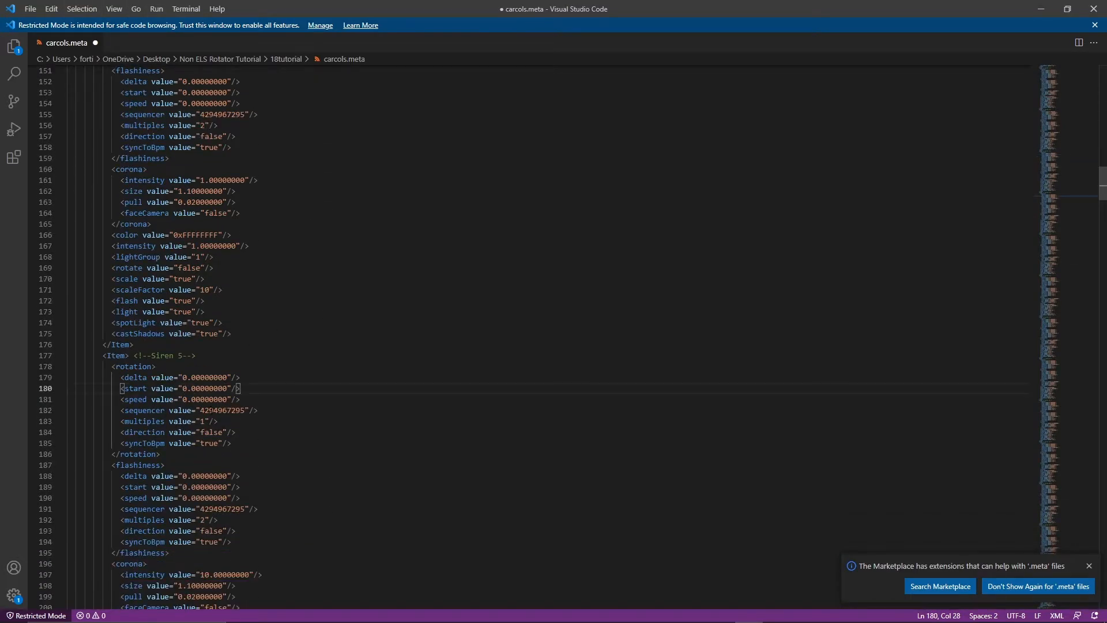
{"action": "scroll", "coordinate": [205, 357], "scroll_direction": "down", "scroll_amount": 15}
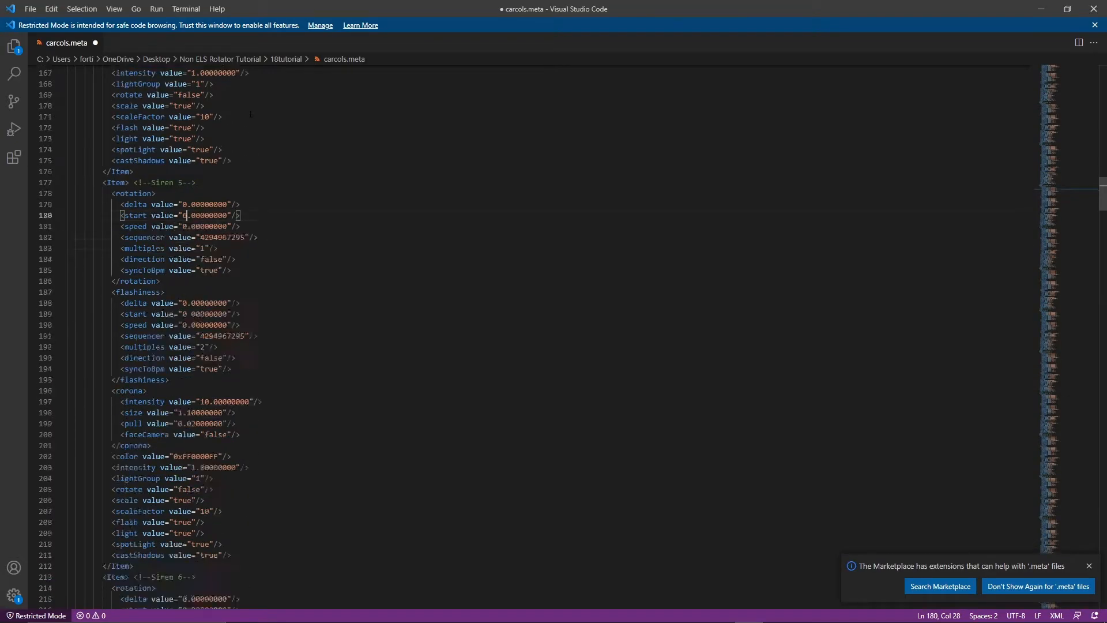
{"action": "left_click", "coordinate": [184, 321]}
{"action": "key", "text": "Delete"}
{"action": "type", "text": "9"}
{"action": "key", "text": "Right"}
{"action": "key", "text": "BackSpace"}
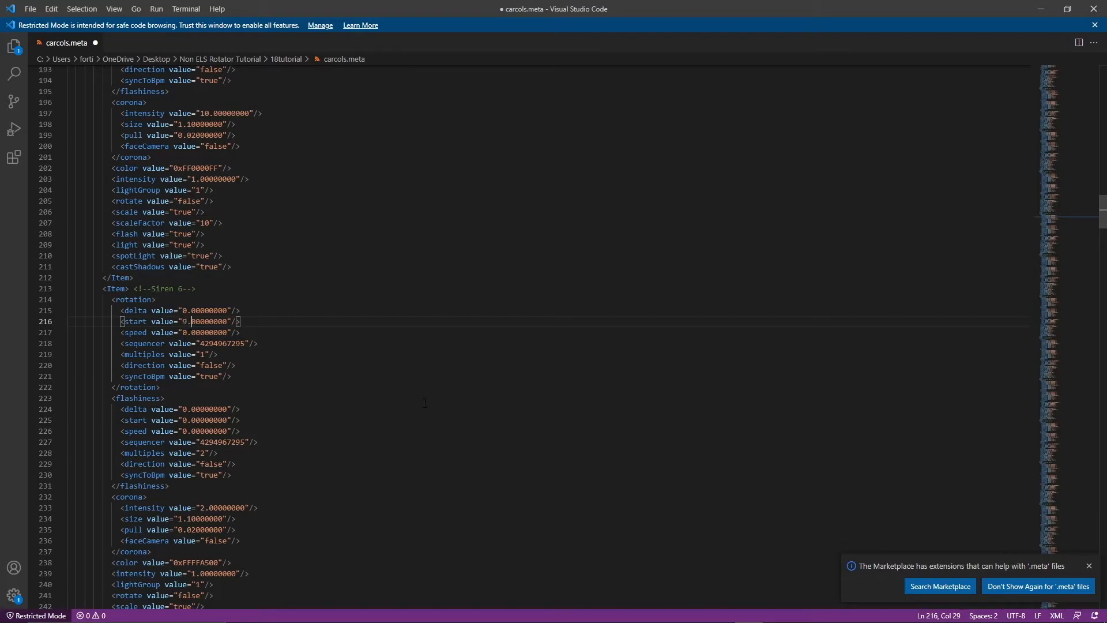
{"action": "key", "text": "Delete"}
{"action": "type", "text": "5"}
Set the rotation start of Siren 7 to 11.00000000.
{"action": "scroll", "coordinate": [27, 400], "scroll_direction": "down", "scroll_amount": 8}
{"action": "left_click", "coordinate": [185, 457]}
{"action": "mouse_move", "coordinate": [325, 612]}
{"action": "key", "text": "BackSpace"}
{"action": "type", "text": "11"}
{"action": "left_click", "coordinate": [406, 294]}
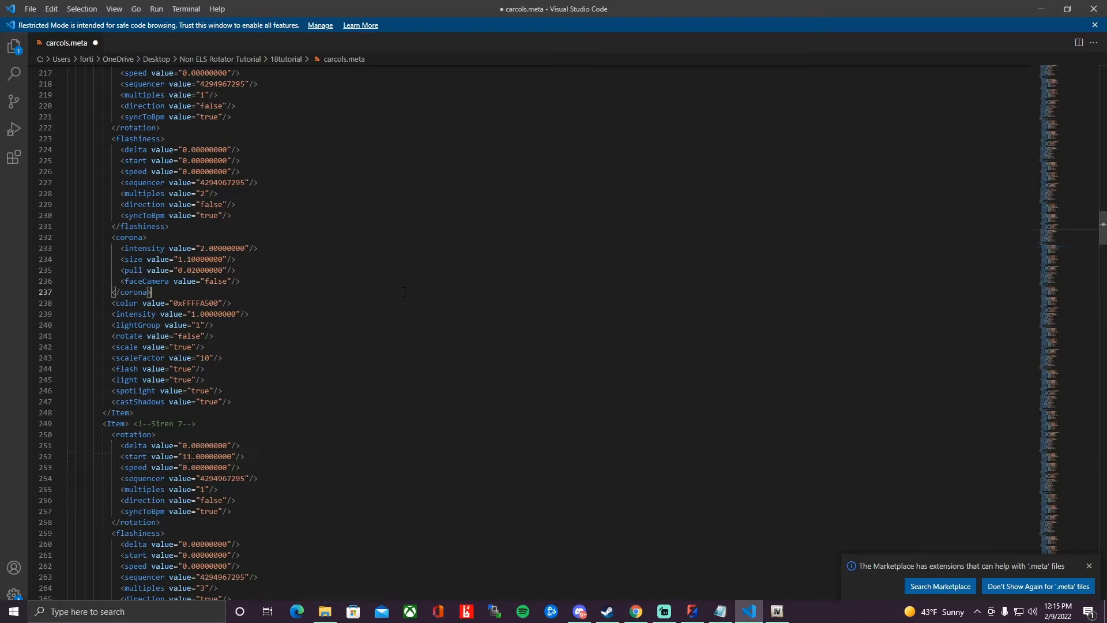
Examine Siren 1's rotation speed, scale and rotate values, the sequencerBpm setting and the Siren 2 block.
{"action": "scroll", "coordinate": [406, 294], "scroll_direction": "up", "scroll_amount": 17}
{"action": "scroll", "coordinate": [279, 163], "scroll_direction": "up", "scroll_amount": 20}
{"action": "scroll", "coordinate": [279, 164], "scroll_direction": "up", "scroll_amount": 9}
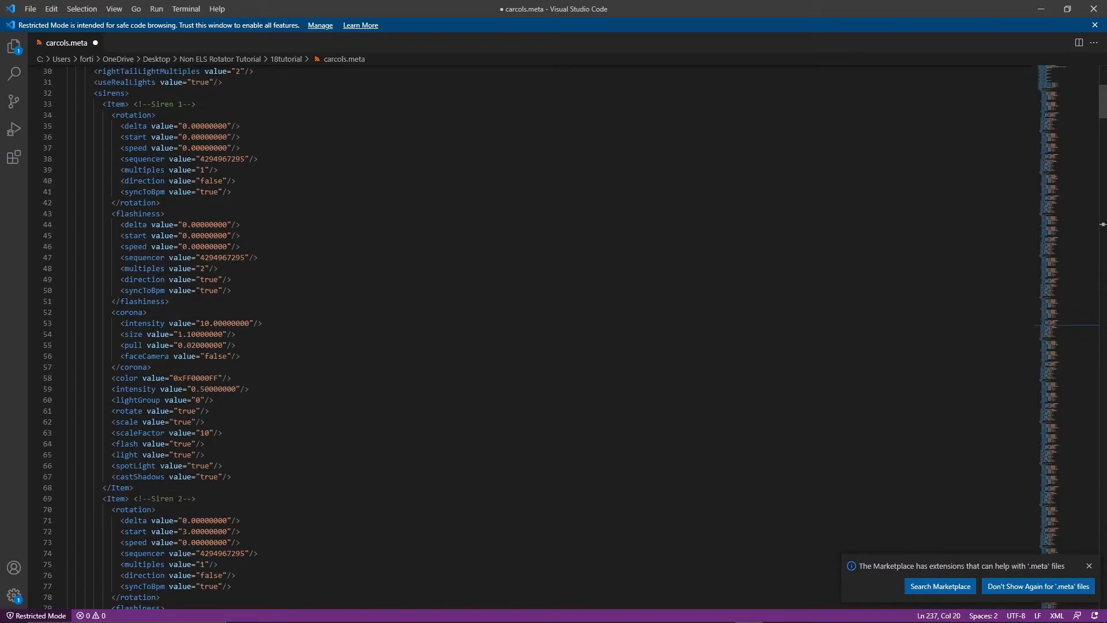
{"action": "left_click_drag", "start_coordinate": [178, 148], "coordinate": [222, 148]}
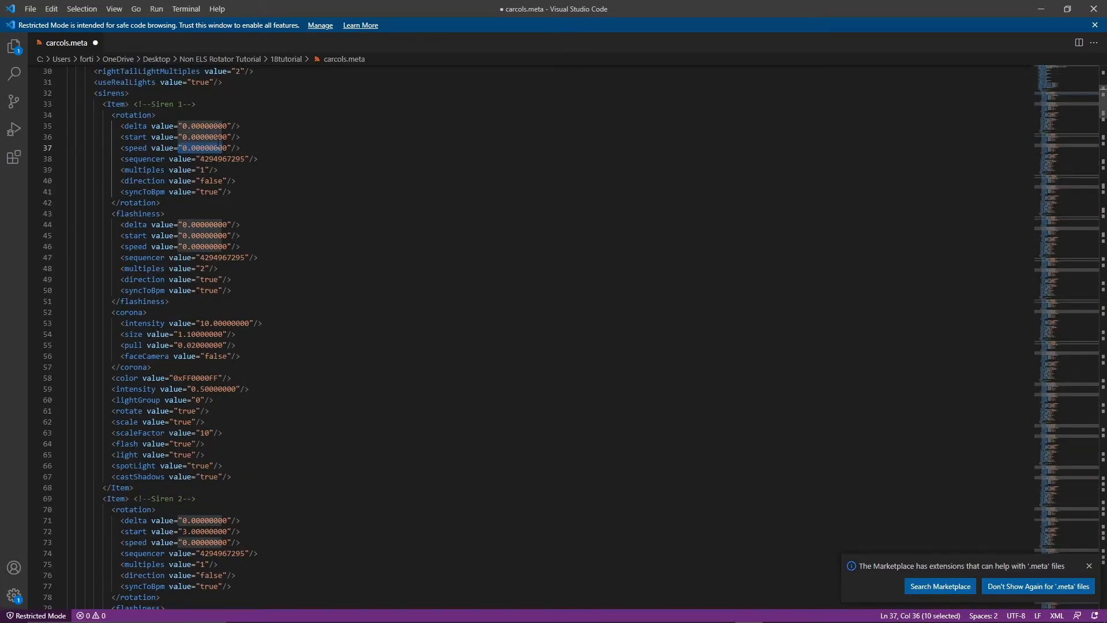
{"action": "scroll", "coordinate": [393, 258], "scroll_direction": "up", "scroll_amount": 6}
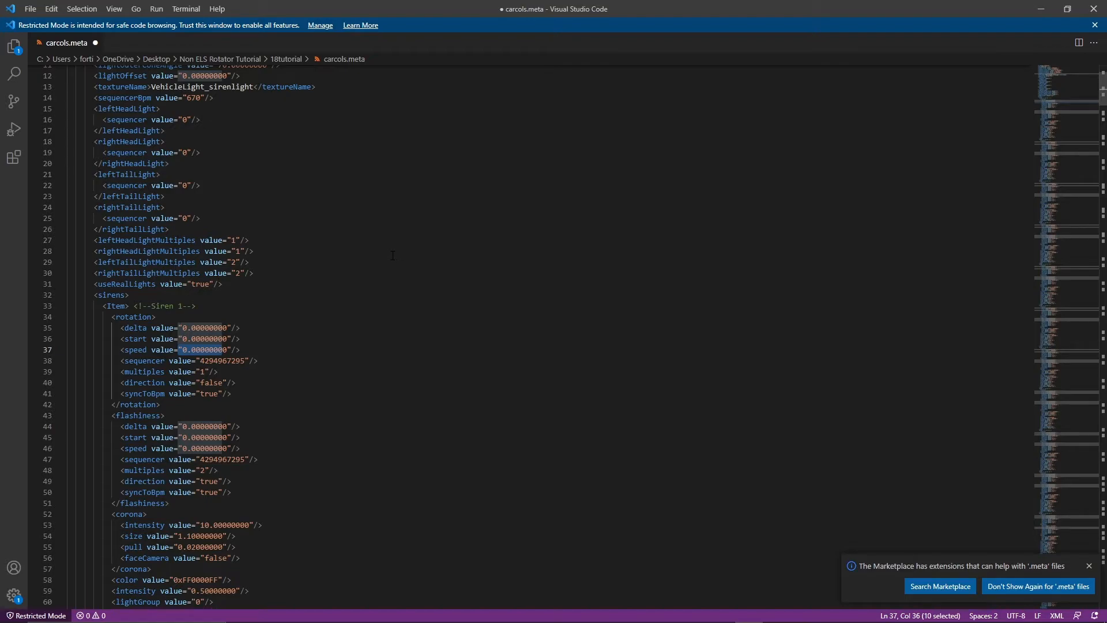
{"action": "left_click", "coordinate": [399, 302]}
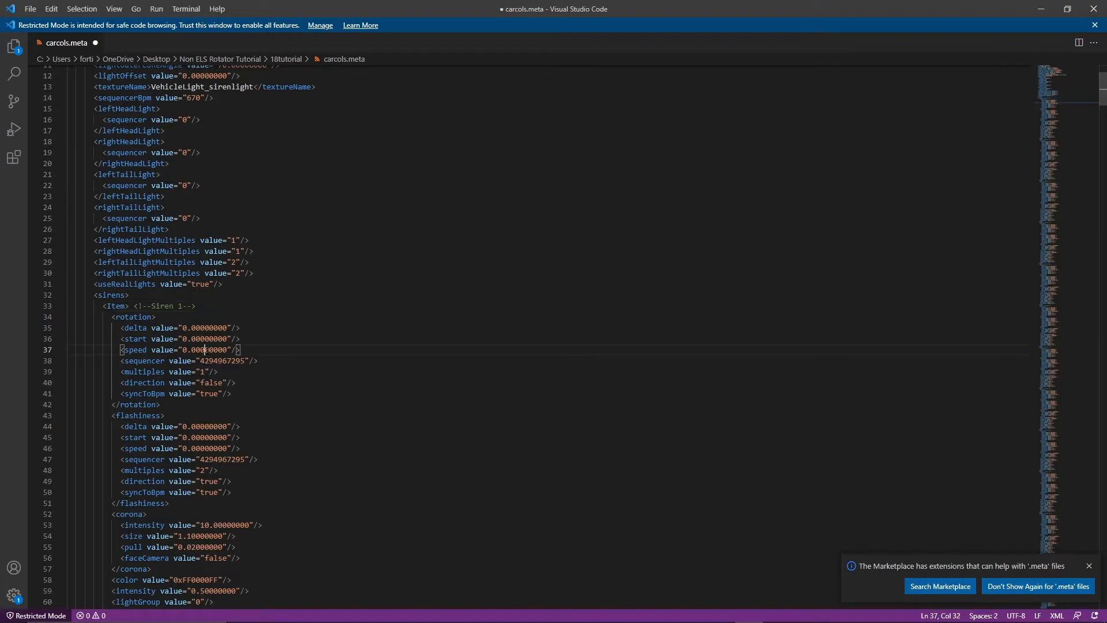
{"action": "double_click", "coordinate": [211, 350]}
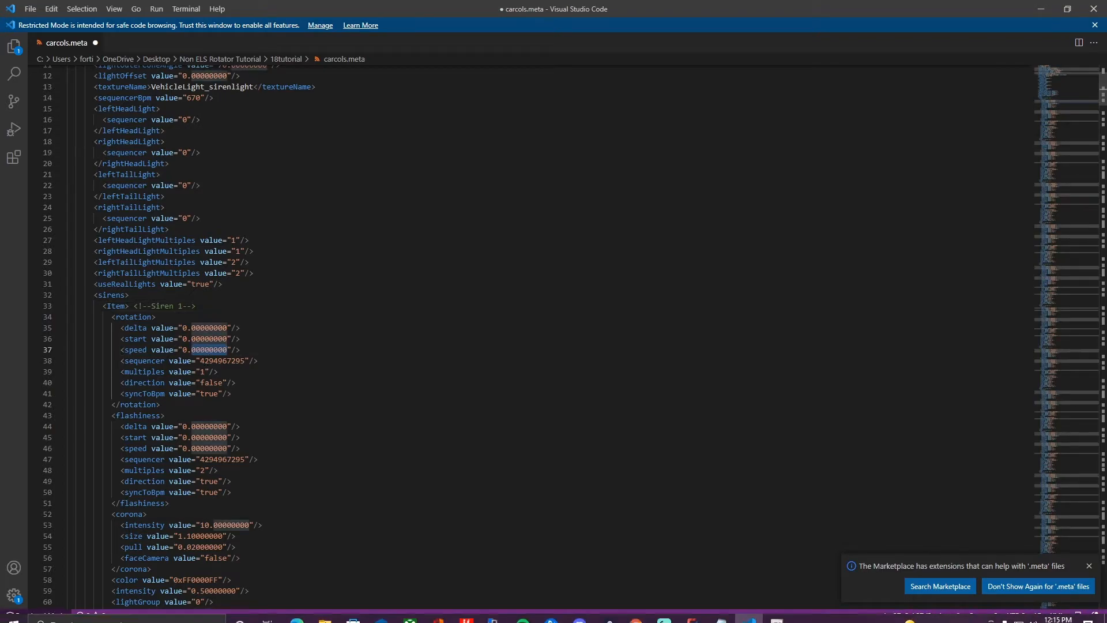
{"action": "scroll", "coordinate": [390, 186], "scroll_direction": "down", "scroll_amount": 3}
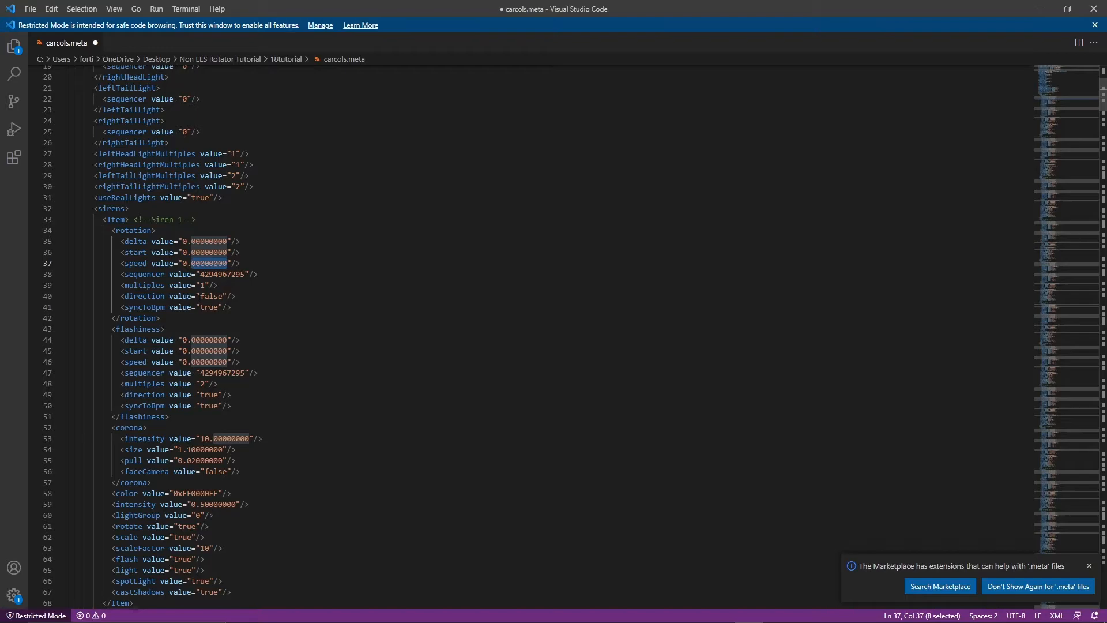
{"action": "scroll", "coordinate": [206, 312], "scroll_direction": "down", "scroll_amount": 5}
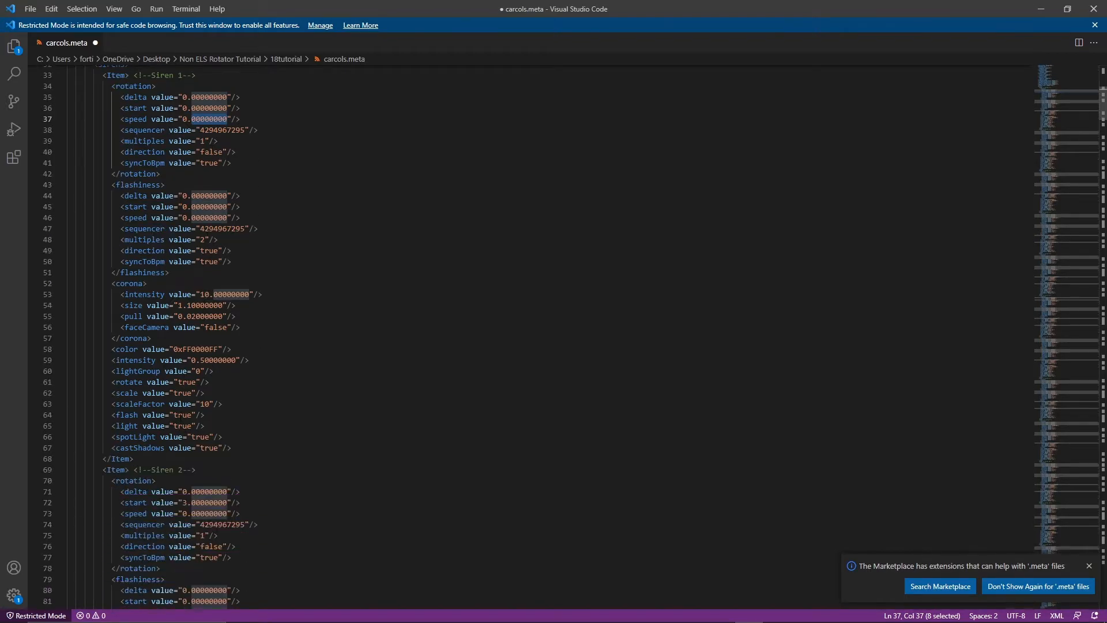
{"action": "double_click", "coordinate": [184, 393]}
{"action": "double_click", "coordinate": [192, 382]}
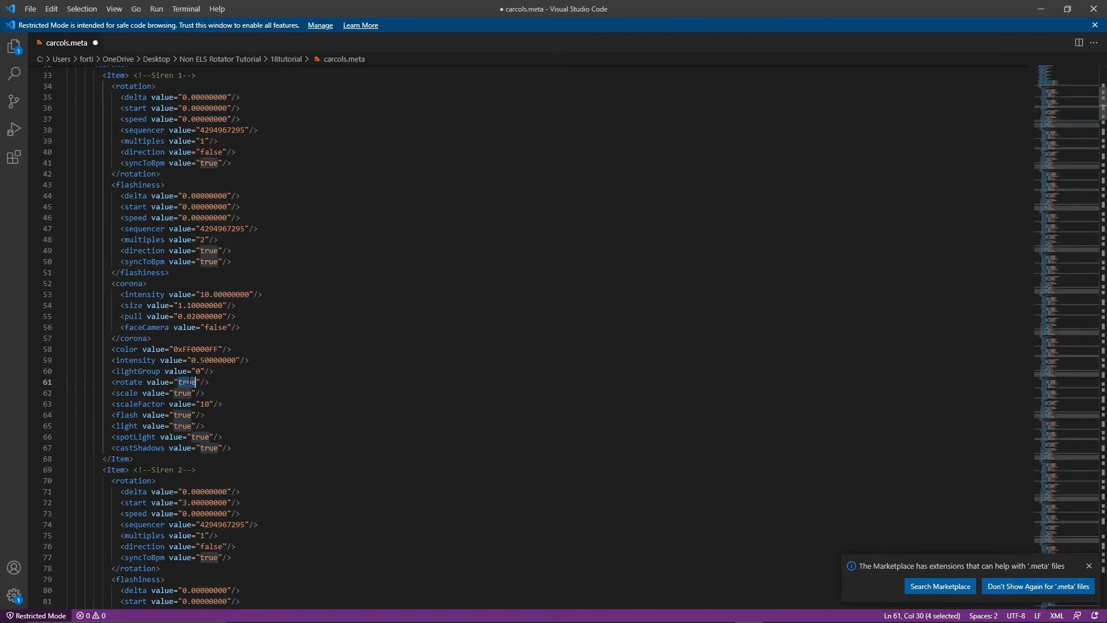
{"action": "scroll", "coordinate": [519, 334], "scroll_direction": "down", "scroll_amount": 12}
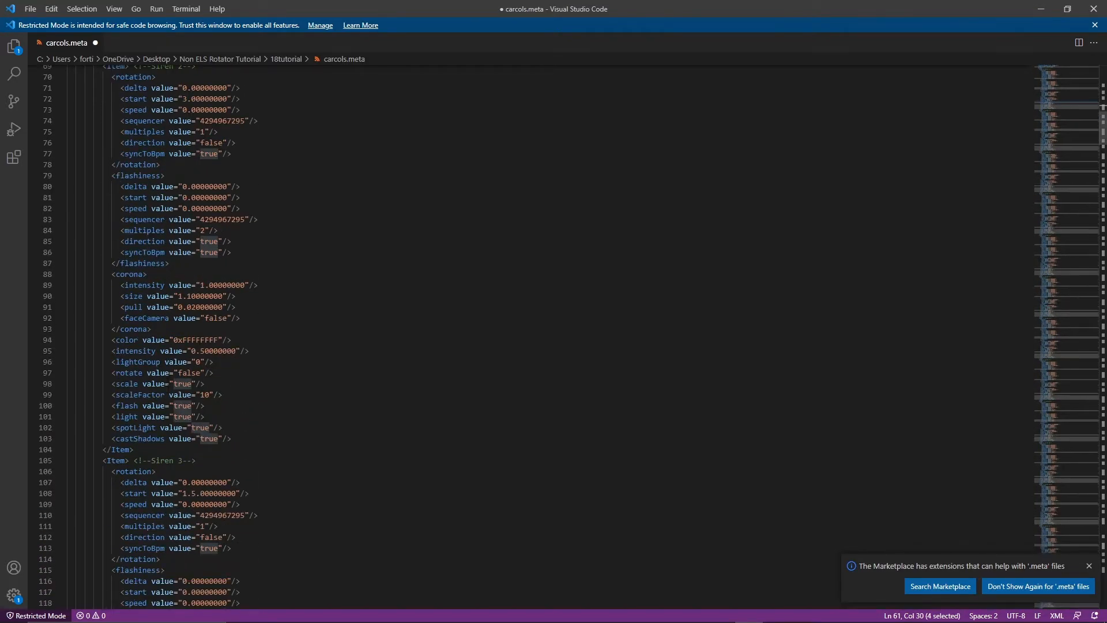
Set Siren 2's rotate value to "true" and copy the corrected rotate line.
{"action": "double_click", "coordinate": [189, 374]}
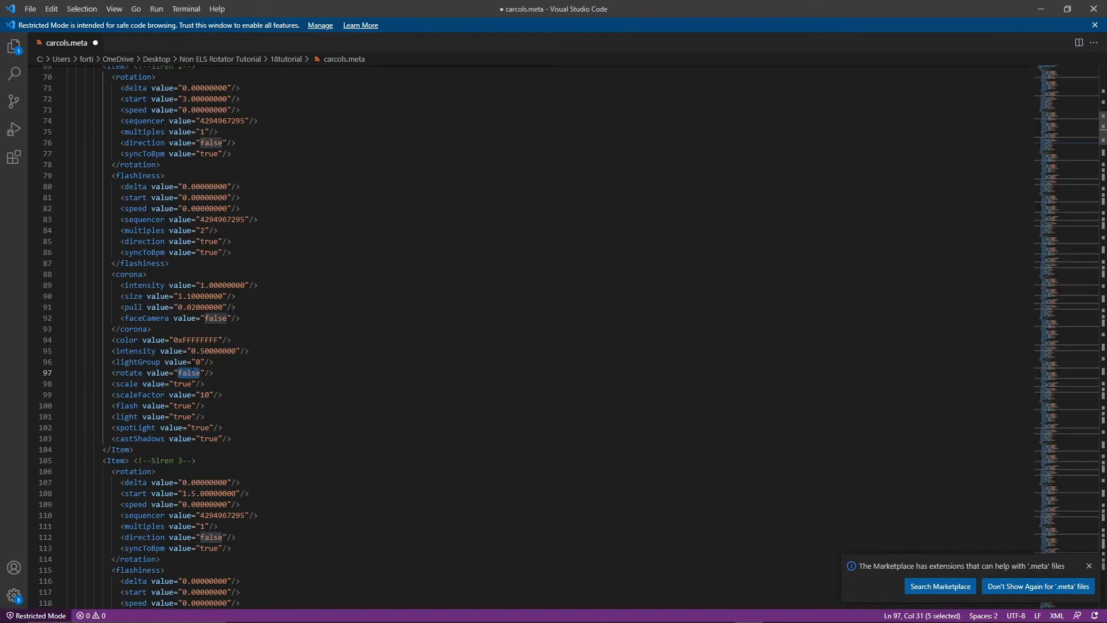
{"action": "type", "text": "true"}
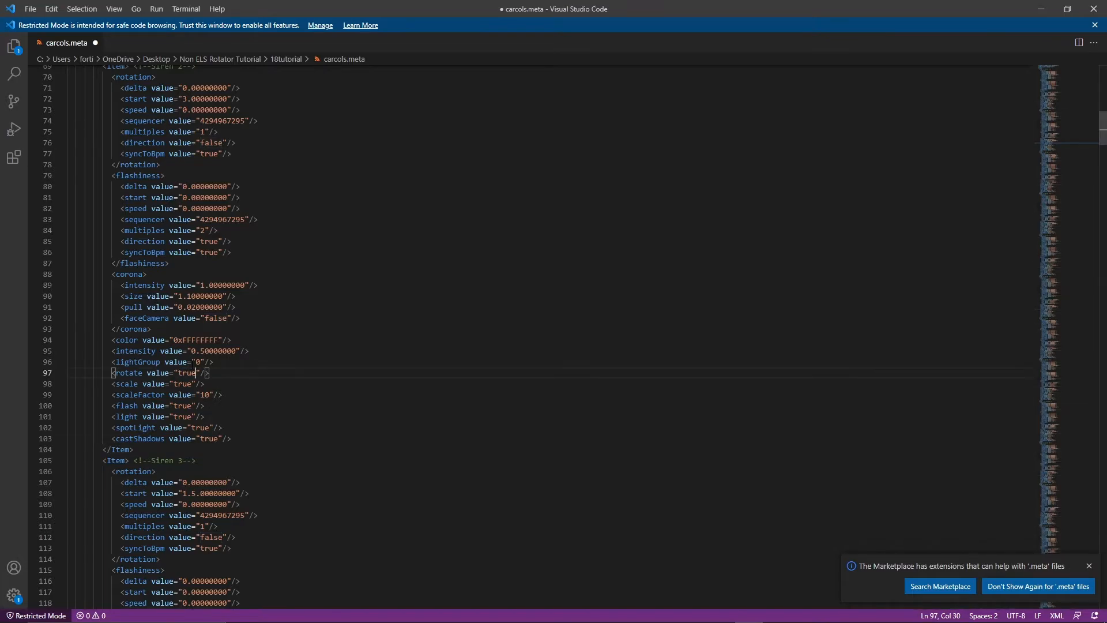
{"action": "left_click_drag", "start_coordinate": [209, 373], "coordinate": [112, 373]}
{"action": "key", "text": "ctrl+c"}
Replace every occurrence of Siren 3's rotate "false" line with the copied rotate "true" line.
{"action": "scroll", "coordinate": [112, 373], "scroll_direction": "down", "scroll_amount": 10}
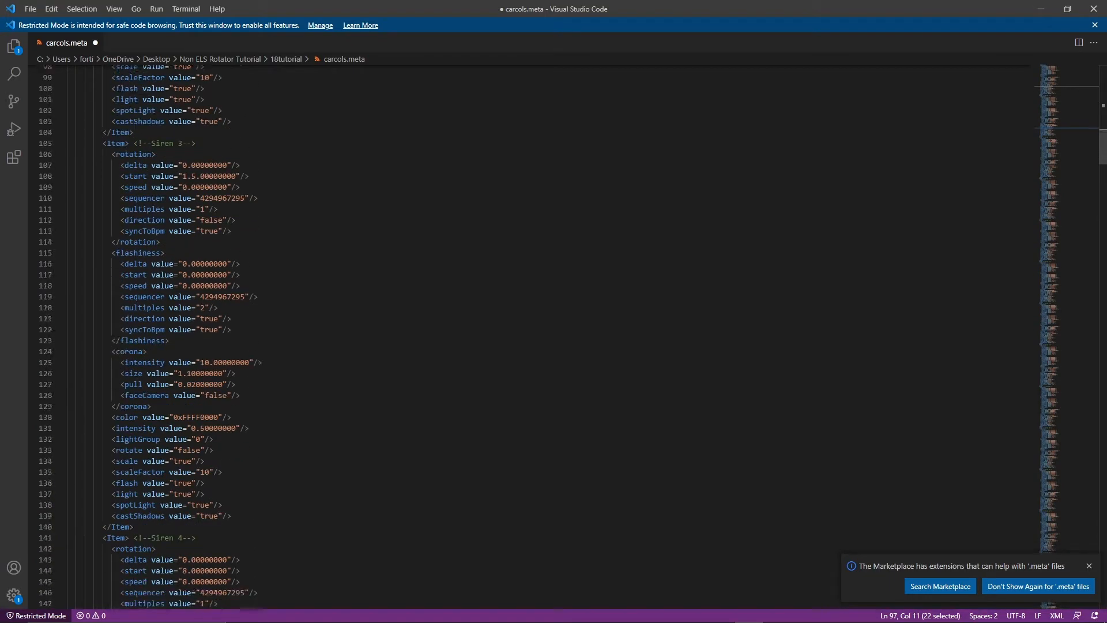
{"action": "left_click_drag", "start_coordinate": [213, 393], "coordinate": [112, 392]}
{"action": "right_click", "coordinate": [128, 403]}
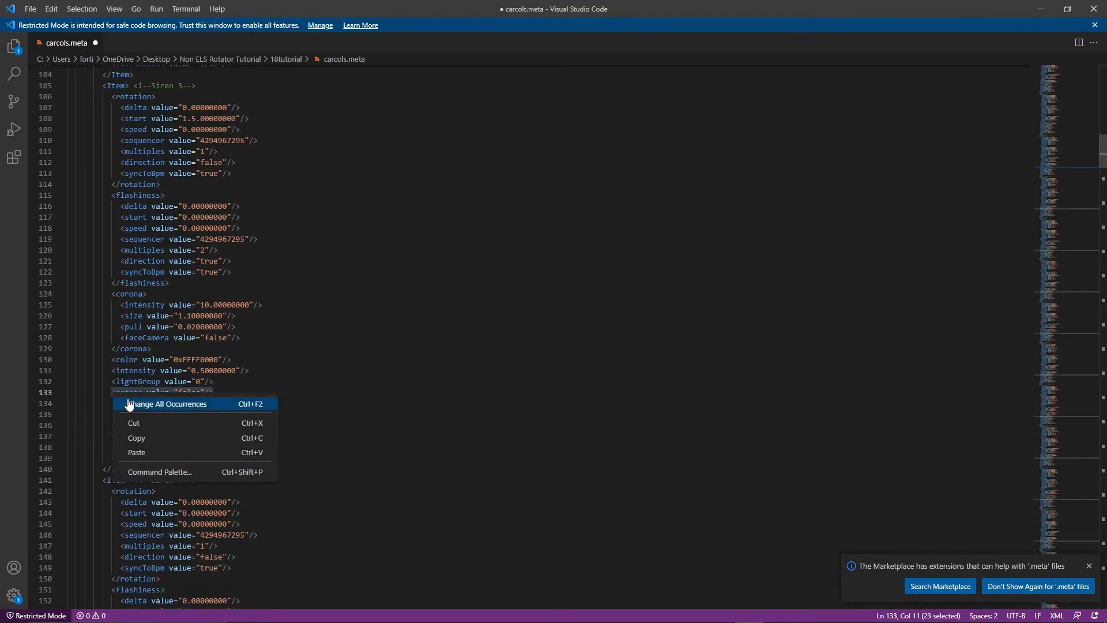
{"action": "left_click", "coordinate": [129, 405]}
{"action": "key", "text": "ctrl+v"}
{"action": "left_click", "coordinate": [120, 371]}
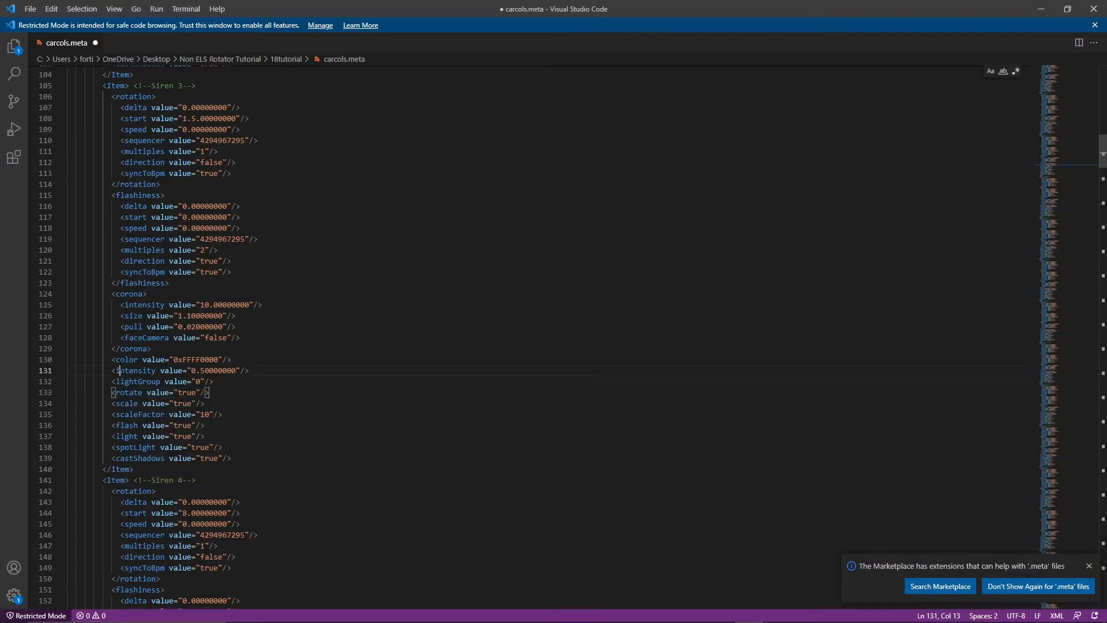
Place the Notepad siren color list beside carcols.meta, keeping the notes narrow and giving the editor most of the width.
{"action": "scroll", "coordinate": [173, 346], "scroll_direction": "up", "scroll_amount": 20}
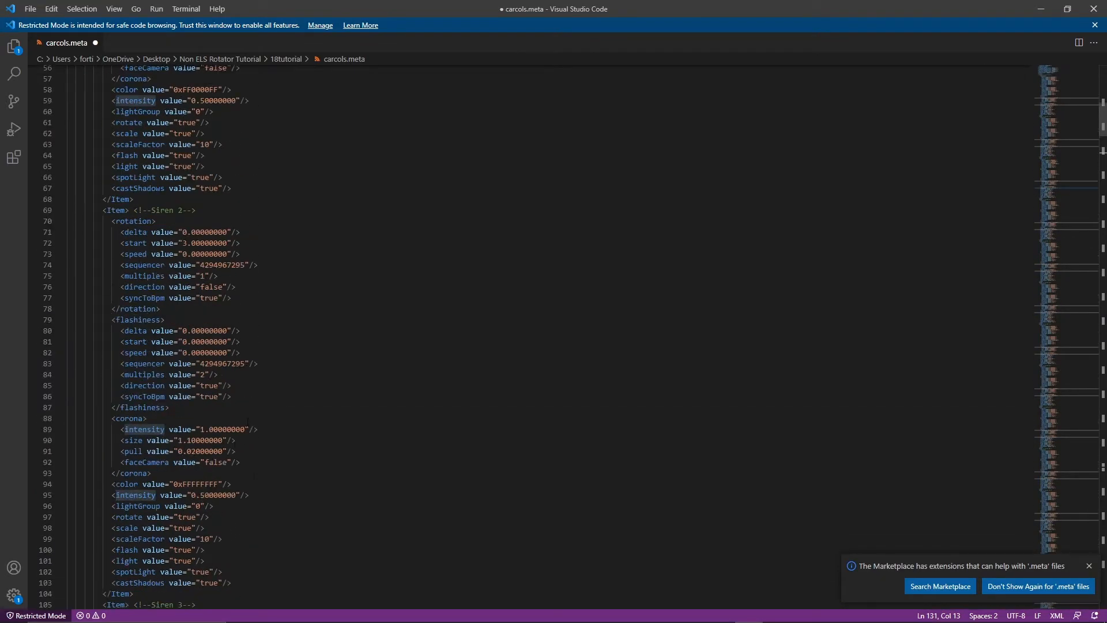
{"action": "scroll", "coordinate": [705, 492], "scroll_direction": "up", "scroll_amount": 1}
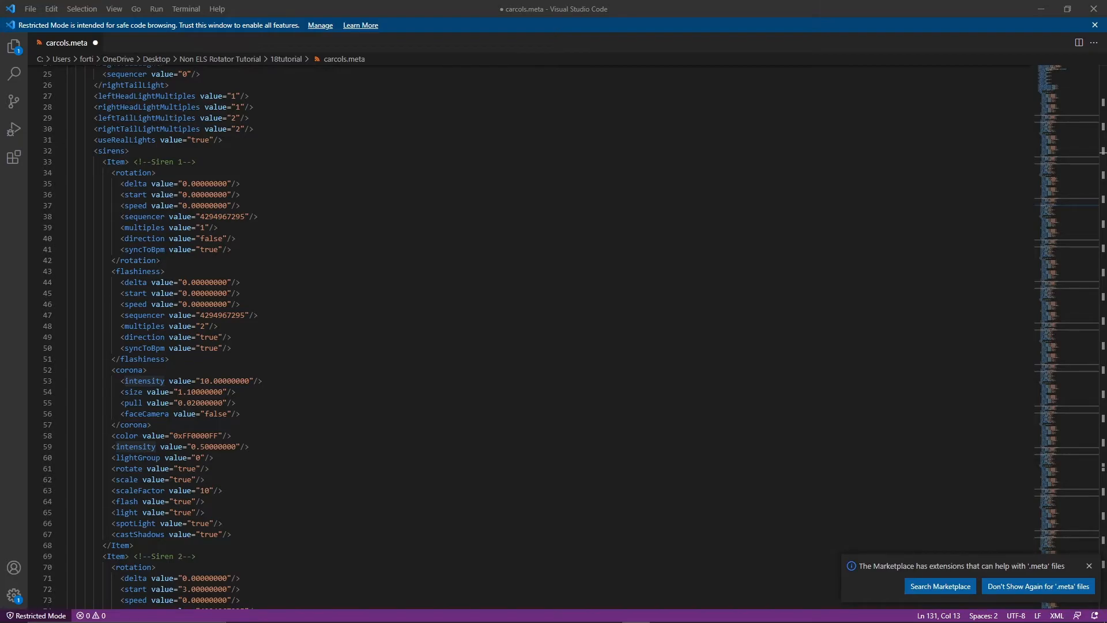
{"action": "left_click", "coordinate": [721, 612]}
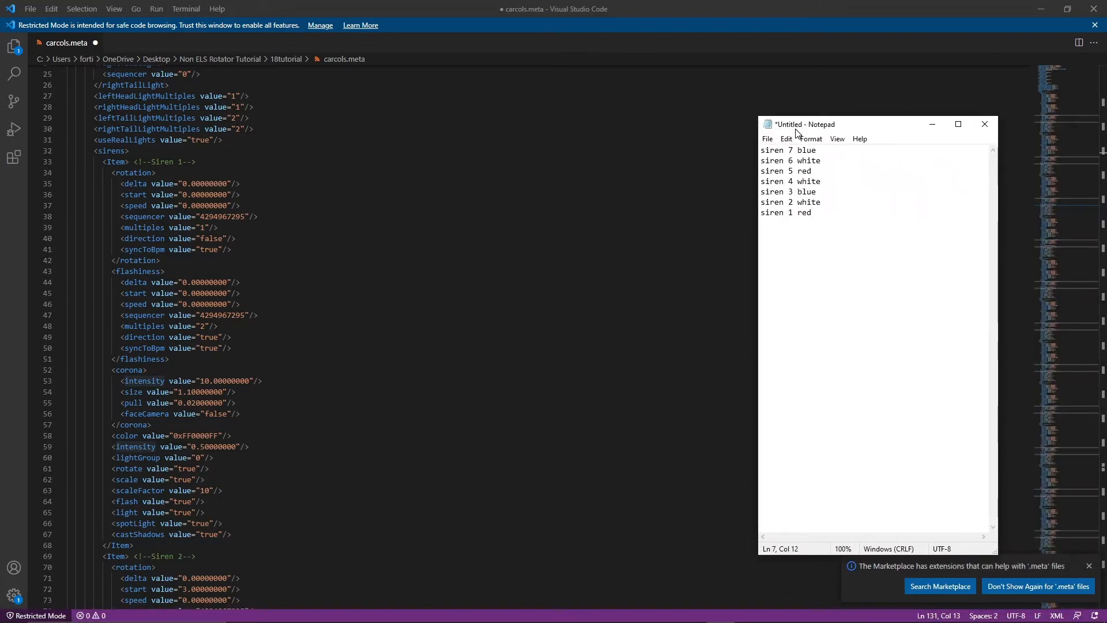
{"action": "left_click", "coordinate": [681, 119]}
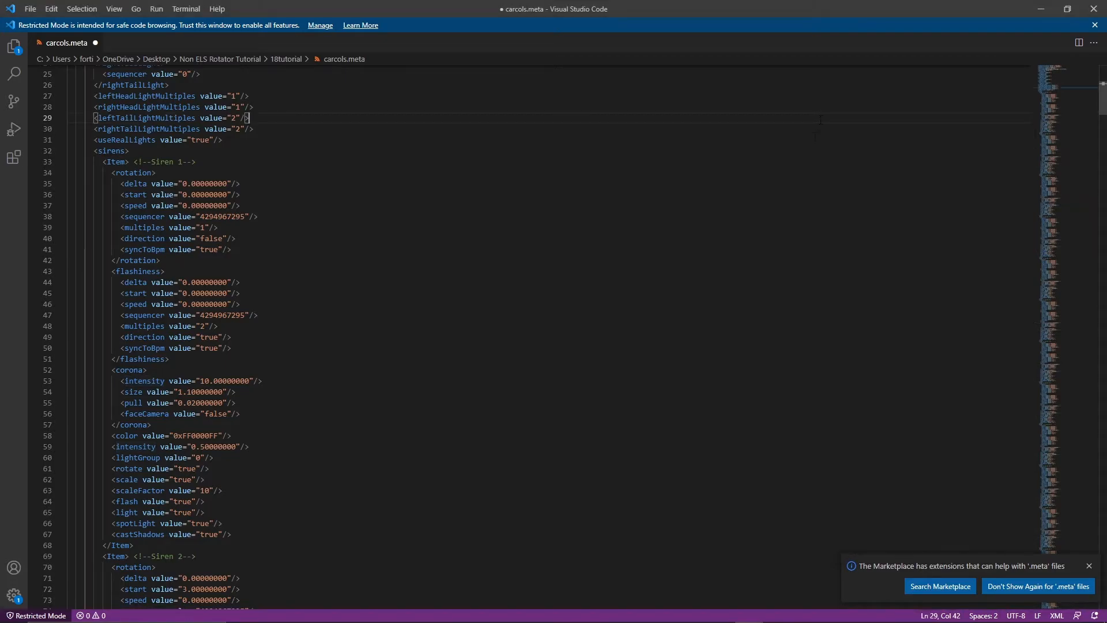
{"action": "mouse_move", "coordinate": [452, 621]}
{"action": "left_click", "coordinate": [721, 616]}
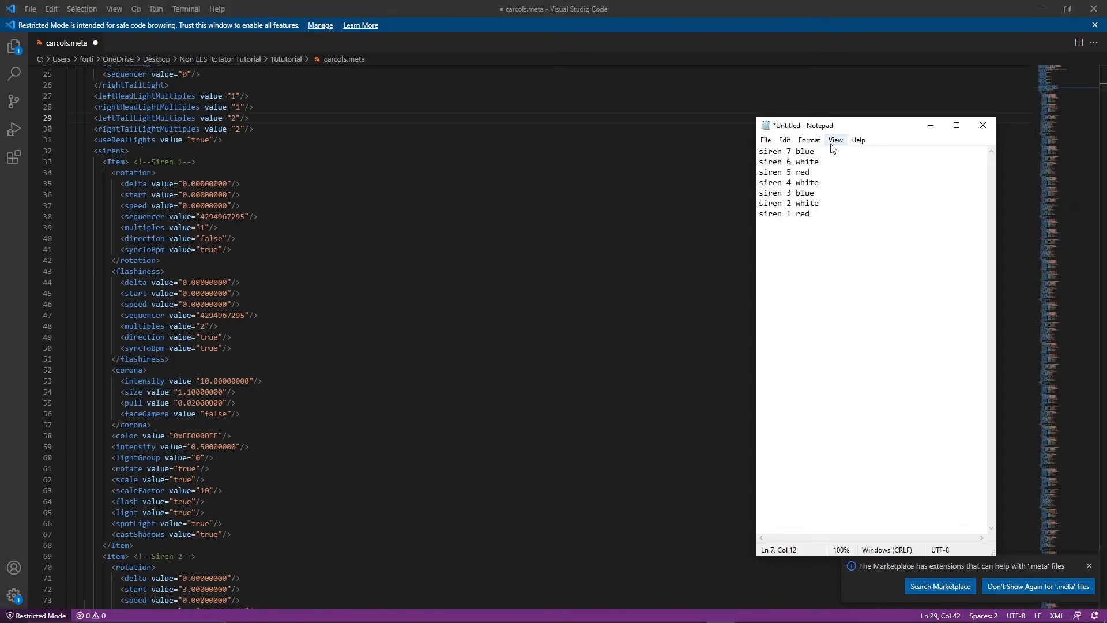
{"action": "left_click_drag", "start_coordinate": [830, 126], "coordinate": [0, 172]}
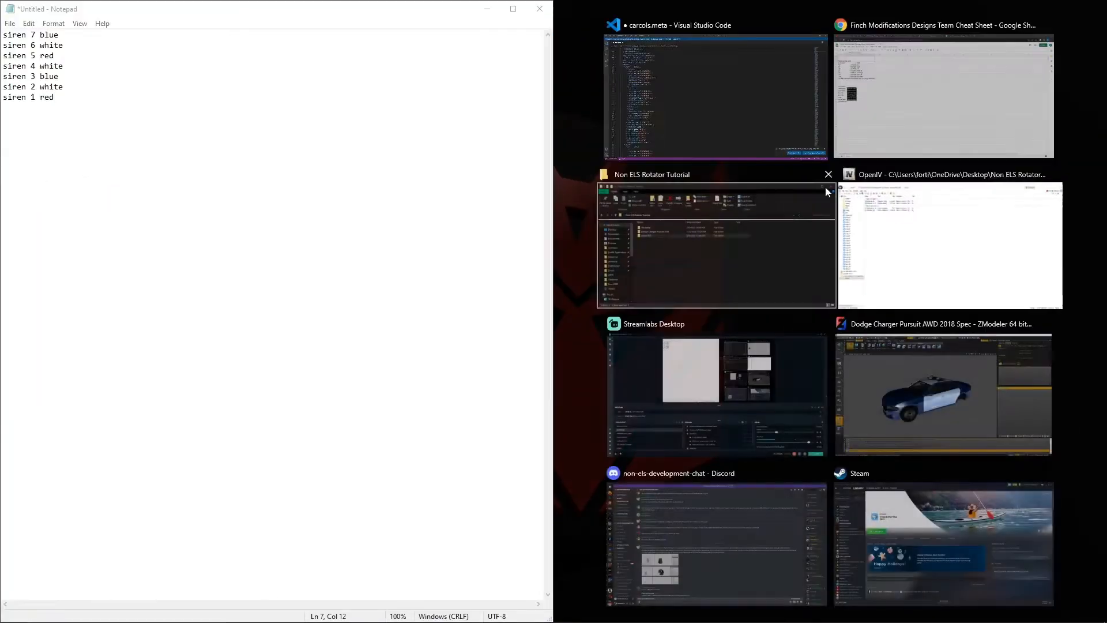
{"action": "left_click", "coordinate": [736, 107]}
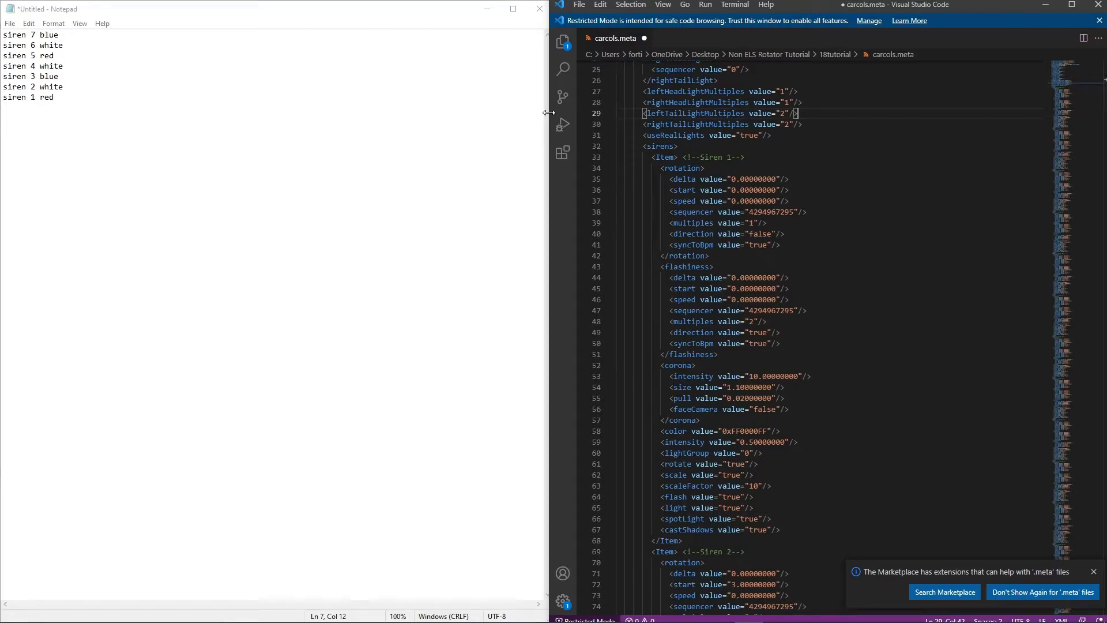
{"action": "left_click_drag", "start_coordinate": [548, 112], "coordinate": [70, 113]}
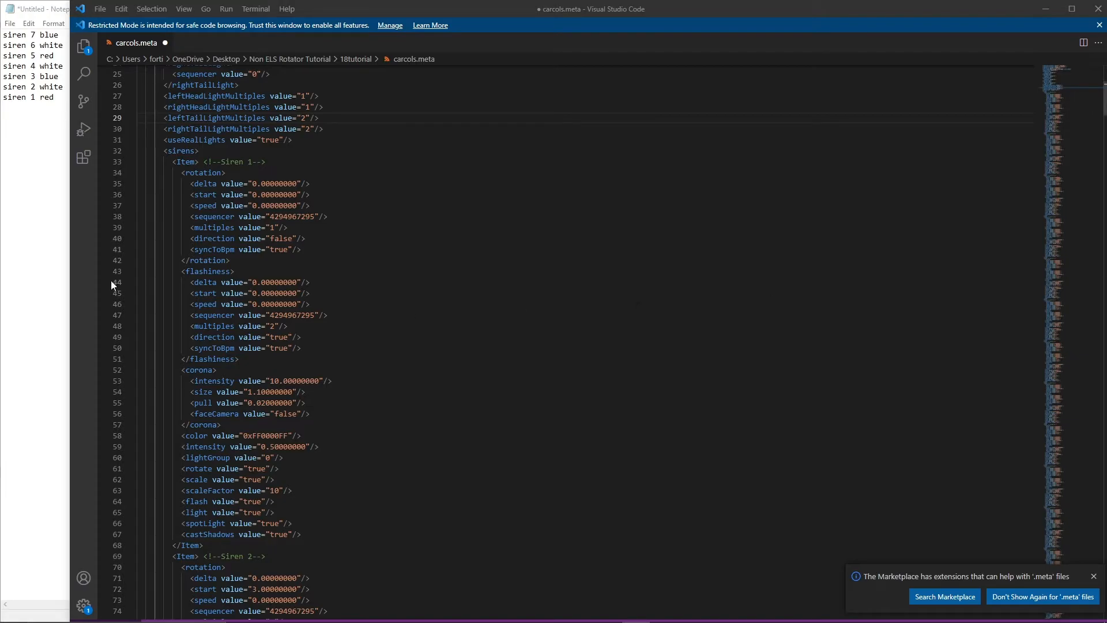
Replace Siren 3's color value with the blue color code, following the siren color list.
{"action": "scroll", "coordinate": [316, 203], "scroll_direction": "down", "scroll_amount": 20}
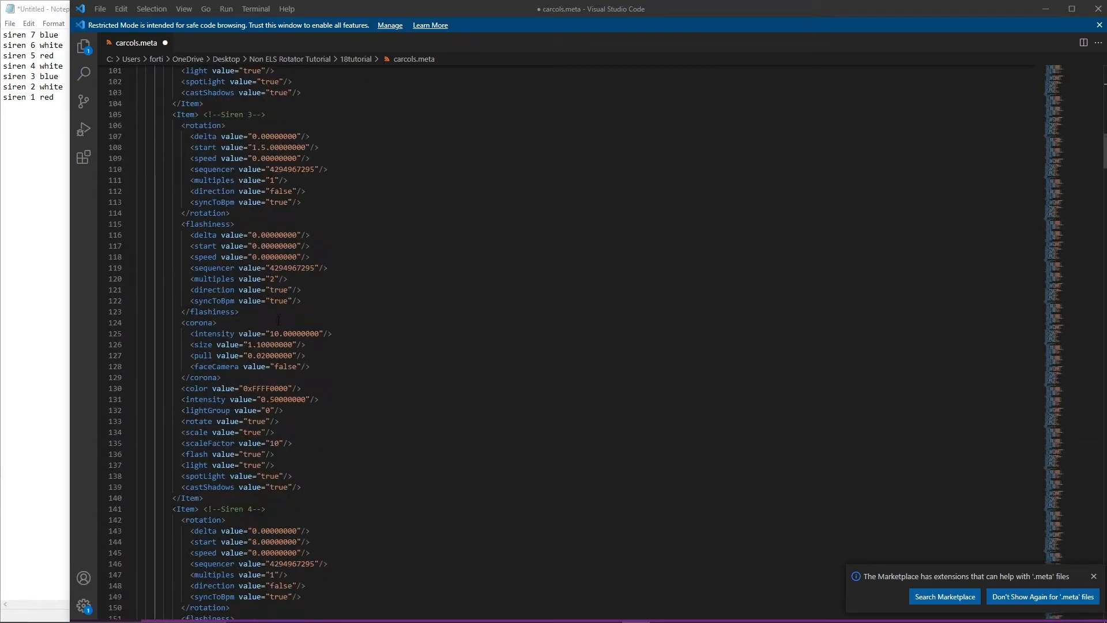
{"action": "double_click", "coordinate": [268, 388]}
{"action": "type", "text": "0xFF000AFF"}
Set Siren 7's color value to the blue code 0xFF000AFF.
{"action": "scroll", "coordinate": [268, 388], "scroll_direction": "down", "scroll_amount": 8}
{"action": "scroll", "coordinate": [261, 336], "scroll_direction": "down", "scroll_amount": 4}
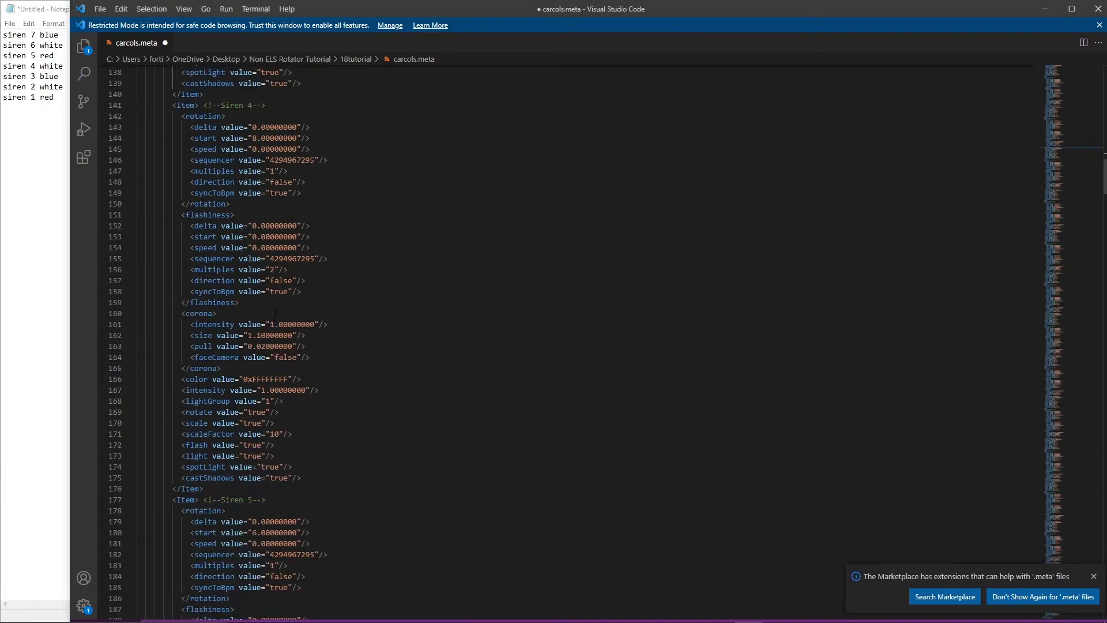
{"action": "scroll", "coordinate": [275, 296], "scroll_direction": "down", "scroll_amount": 20}
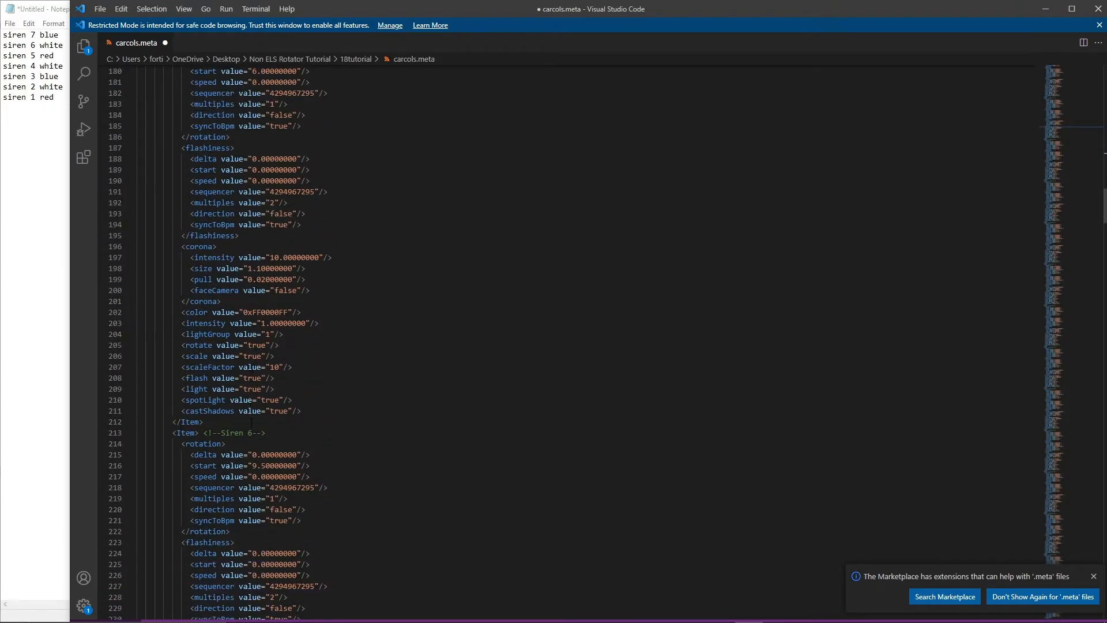
{"action": "scroll", "coordinate": [257, 339], "scroll_direction": "down", "scroll_amount": 16}
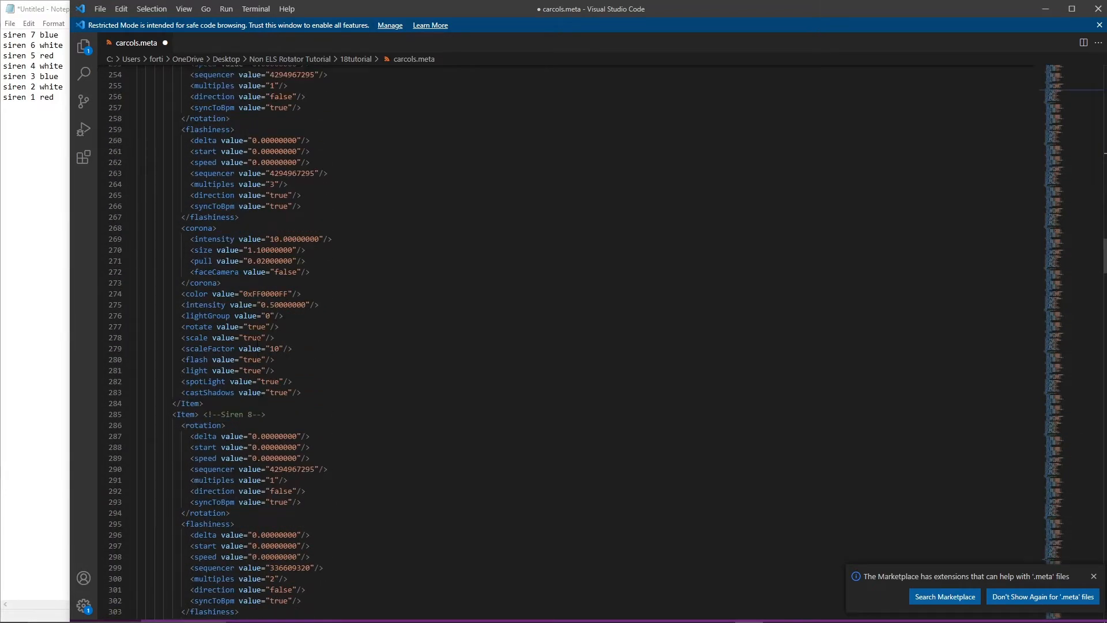
{"action": "double_click", "coordinate": [267, 294]}
{"action": "type", "text": "0xFF000AFF"}
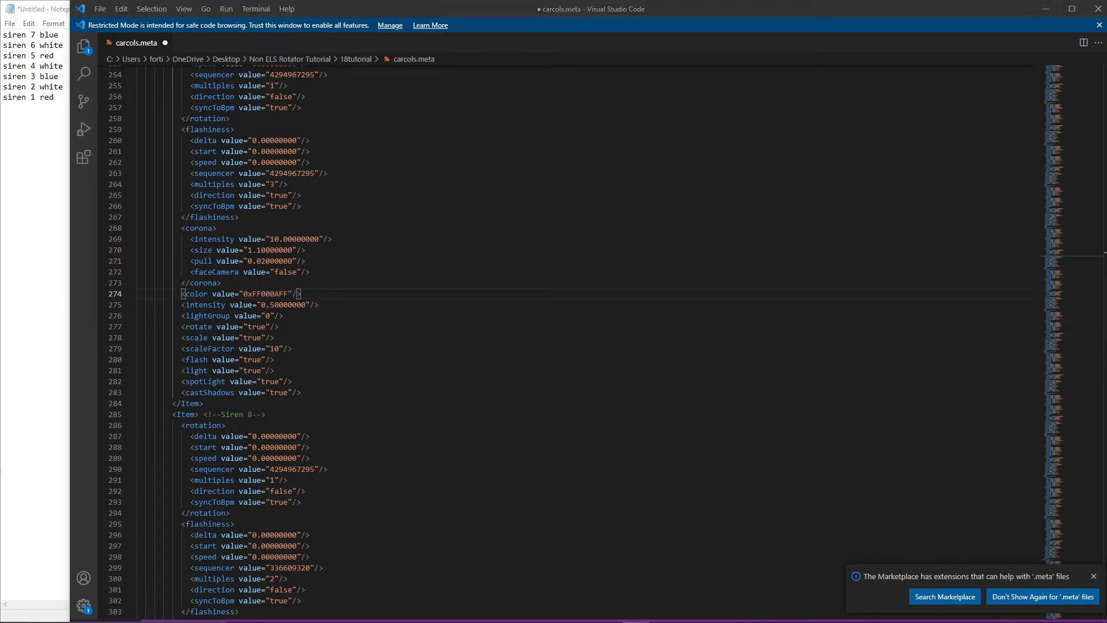
Set Siren 6's color value to the white code 0xFFFFFFFF.
{"action": "scroll", "coordinate": [383, 304], "scroll_direction": "up", "scroll_amount": 11}
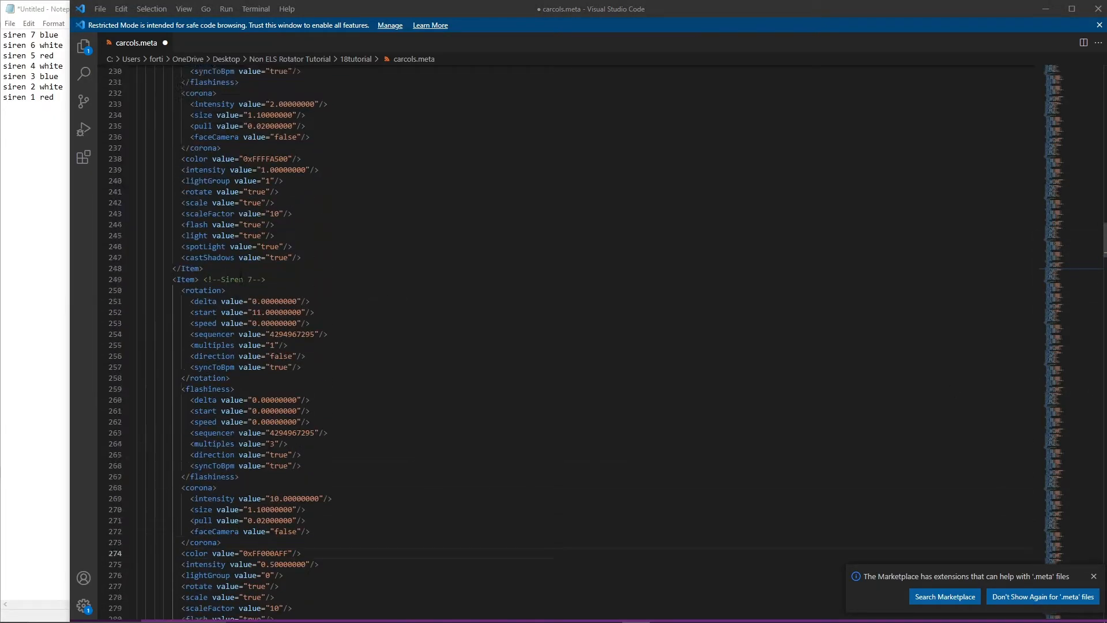
{"action": "left_click", "coordinate": [252, 256]}
{"action": "double_click", "coordinate": [265, 245]}
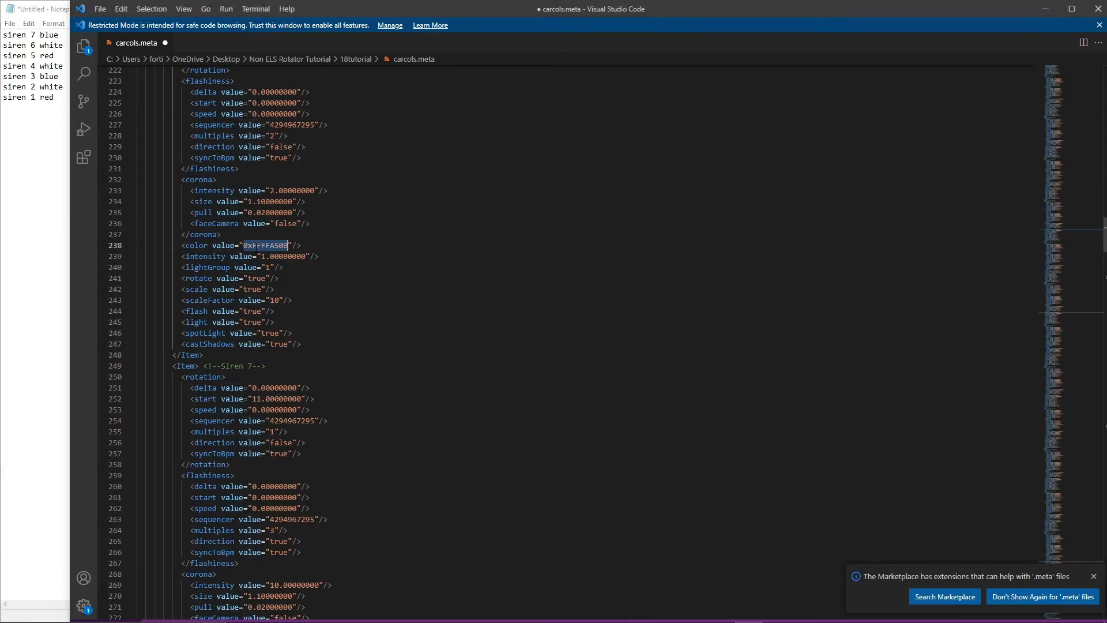
{"action": "type", "text": "0xFFFFFFFF"}
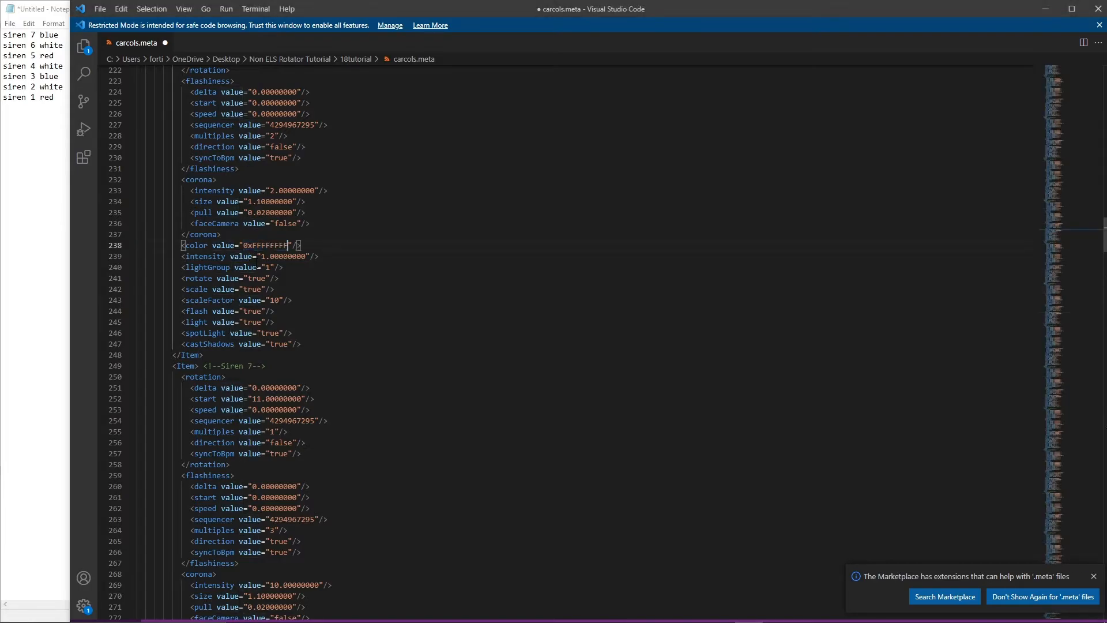
Set Siren 1's color value to the red code 0xFFFF0300.
{"action": "scroll", "coordinate": [353, 252], "scroll_direction": "up", "scroll_amount": 17}
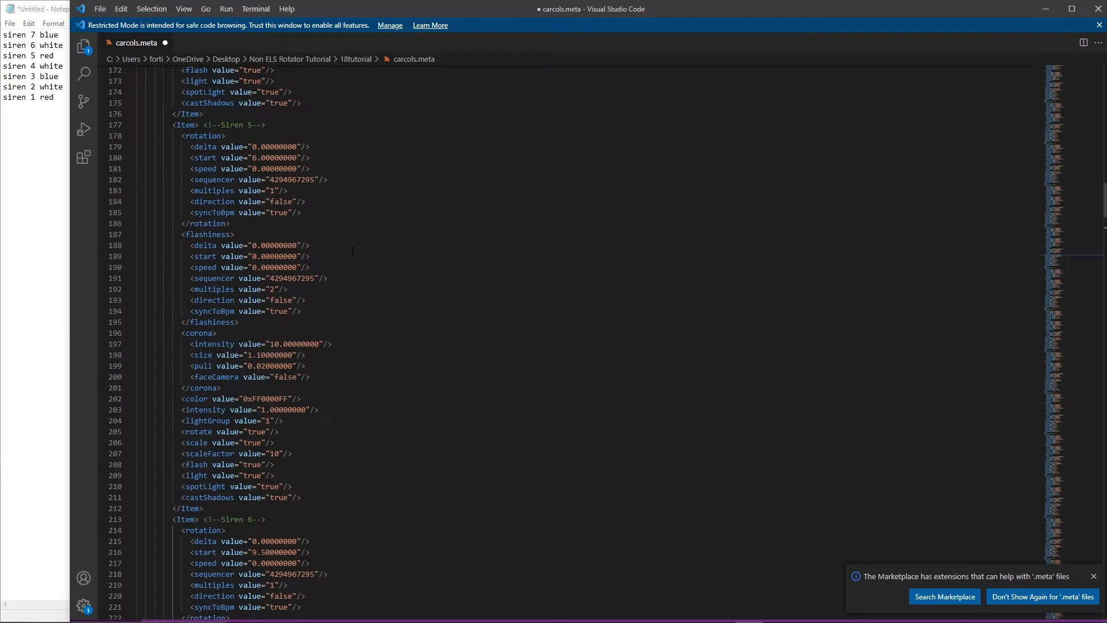
{"action": "scroll", "coordinate": [352, 252], "scroll_direction": "up", "scroll_amount": 10}
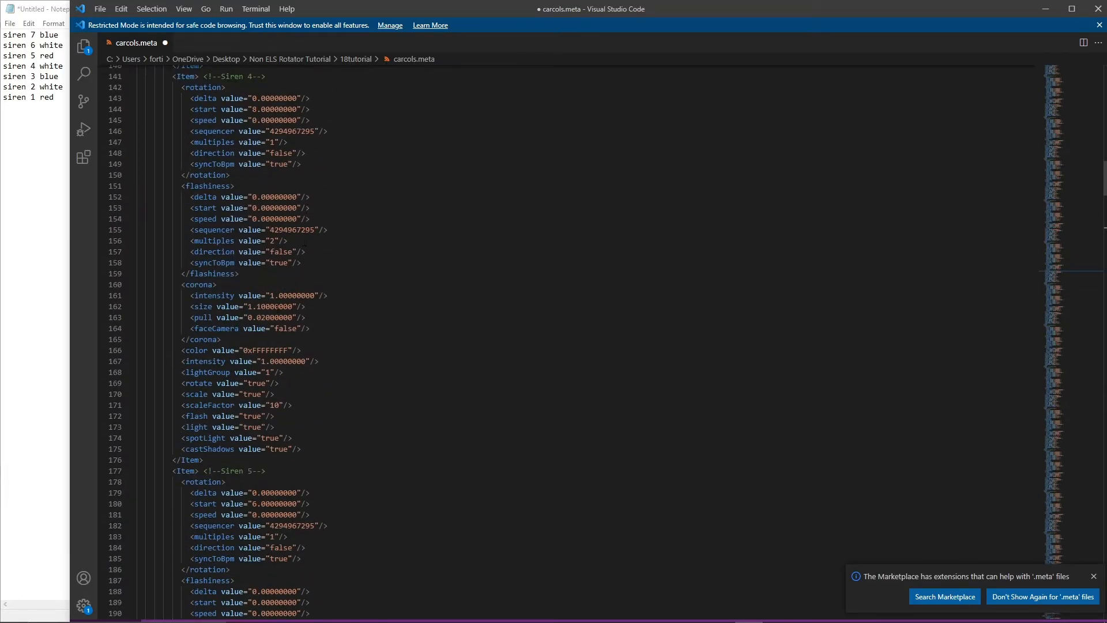
{"action": "scroll", "coordinate": [272, 350], "scroll_direction": "up", "scroll_amount": 4}
{"action": "scroll", "coordinate": [314, 327], "scroll_direction": "up", "scroll_amount": 20}
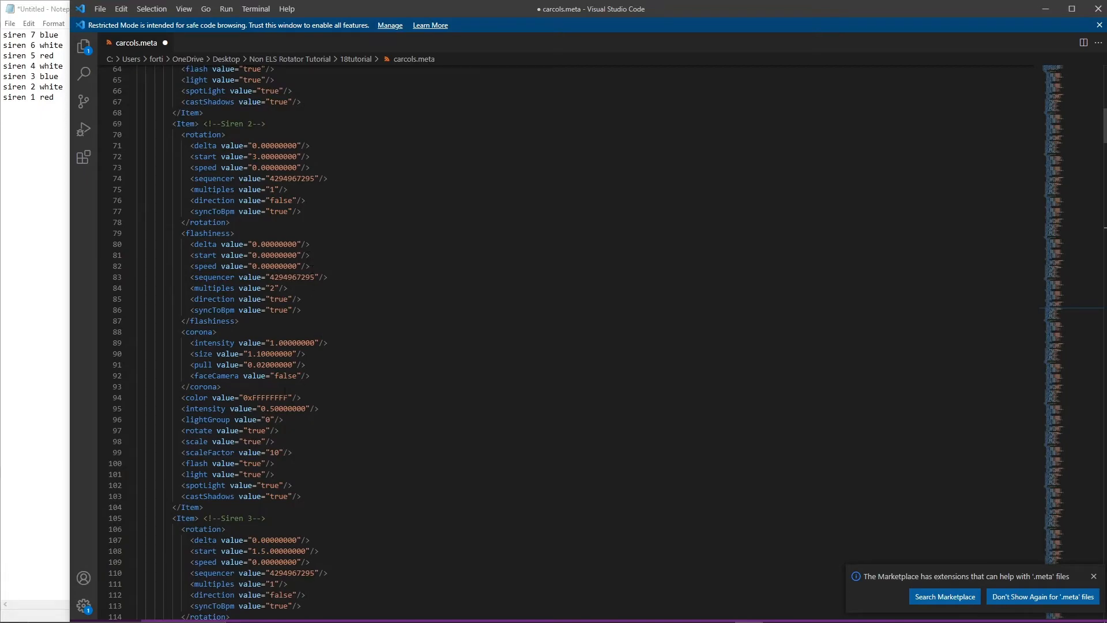
{"action": "scroll", "coordinate": [306, 318], "scroll_direction": "up", "scroll_amount": 10}
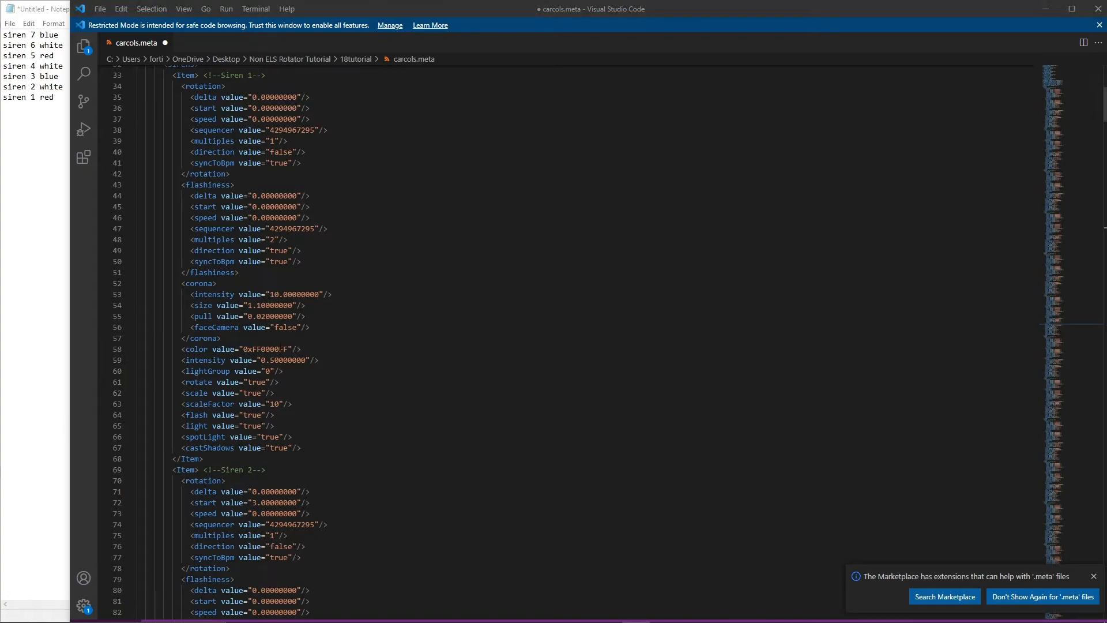
{"action": "double_click", "coordinate": [281, 349]}
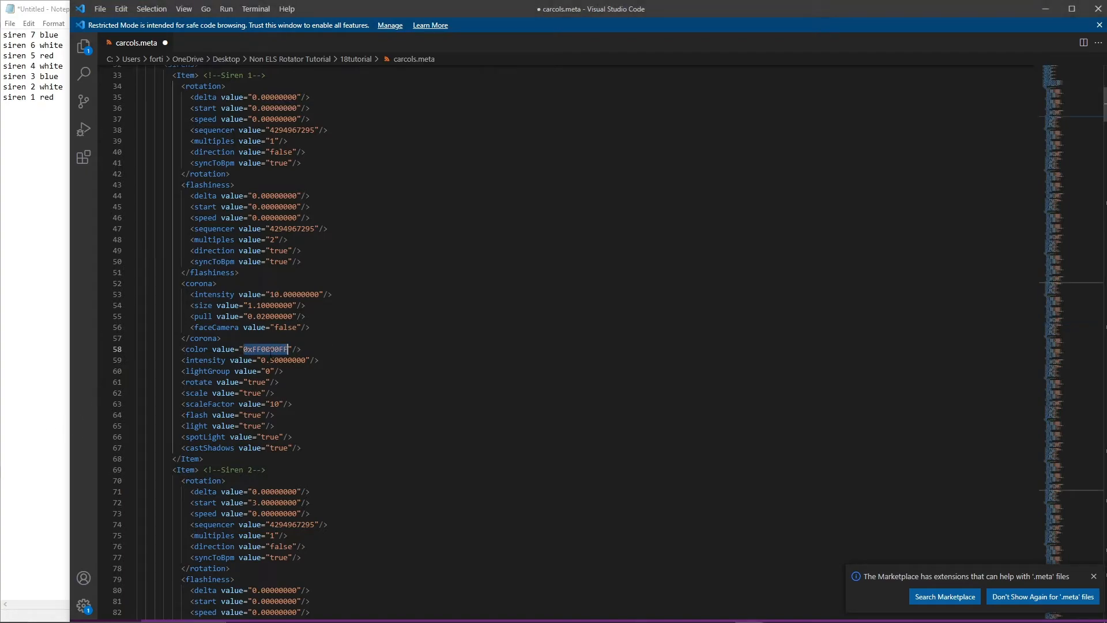
Set Siren 4's color value to 0xFFFF0300 and save carcols.meta.
{"action": "scroll", "coordinate": [355, 382], "scroll_direction": "down", "scroll_amount": 20}
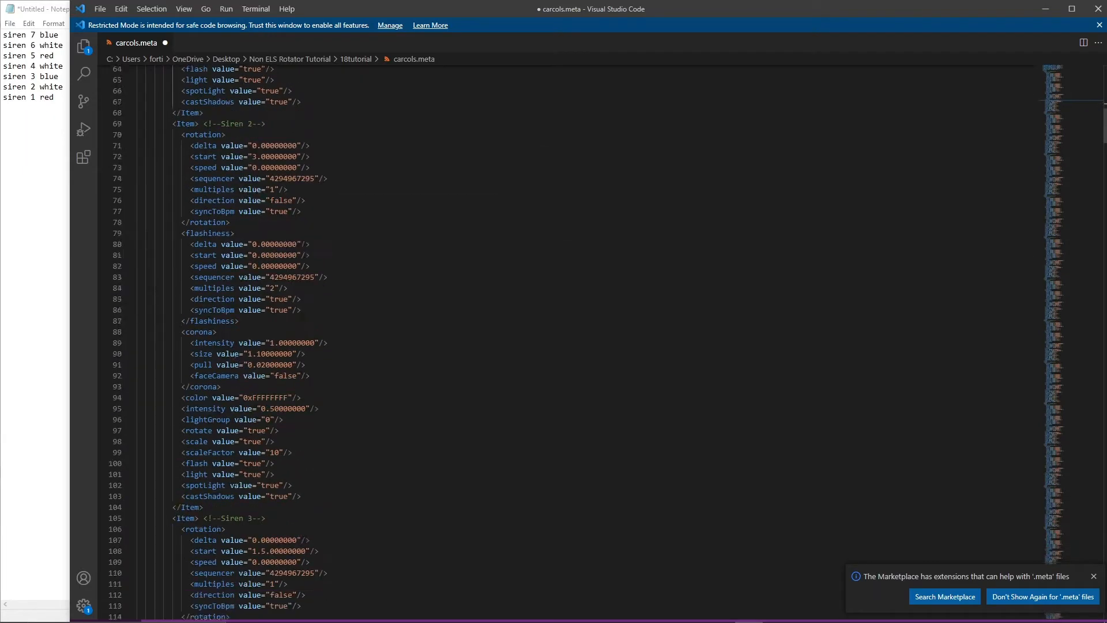
{"action": "scroll", "coordinate": [180, 390], "scroll_direction": "down", "scroll_amount": 8}
{"action": "double_click", "coordinate": [268, 437]}
{"action": "type", "text": "0xFFFF0300"}
{"action": "key", "text": "alt+Tab"}
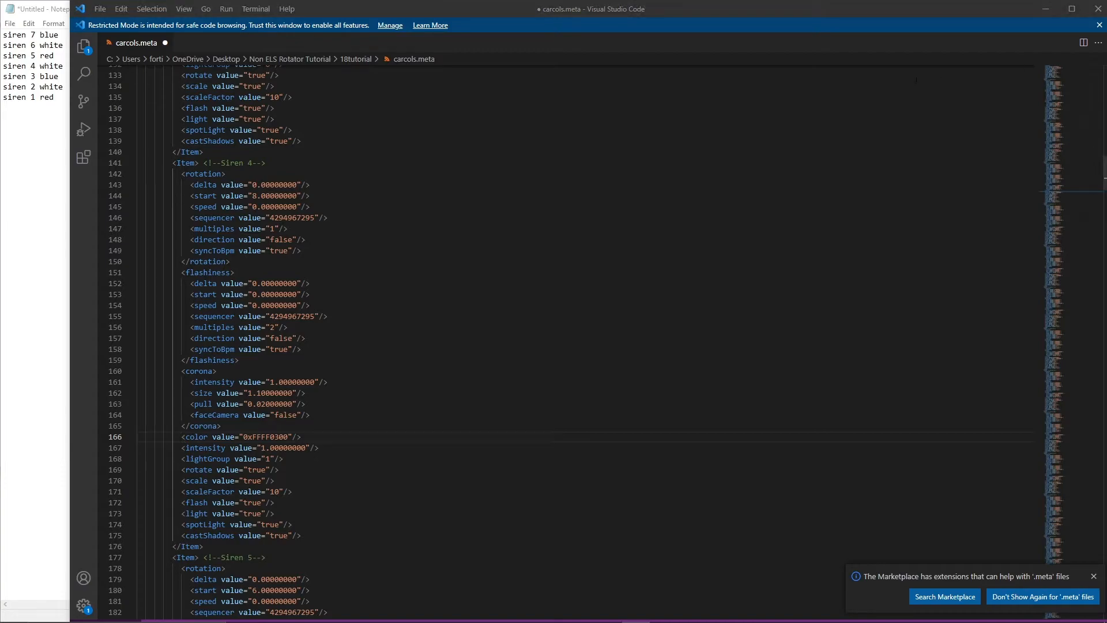
{"action": "left_click", "coordinate": [737, 152]}
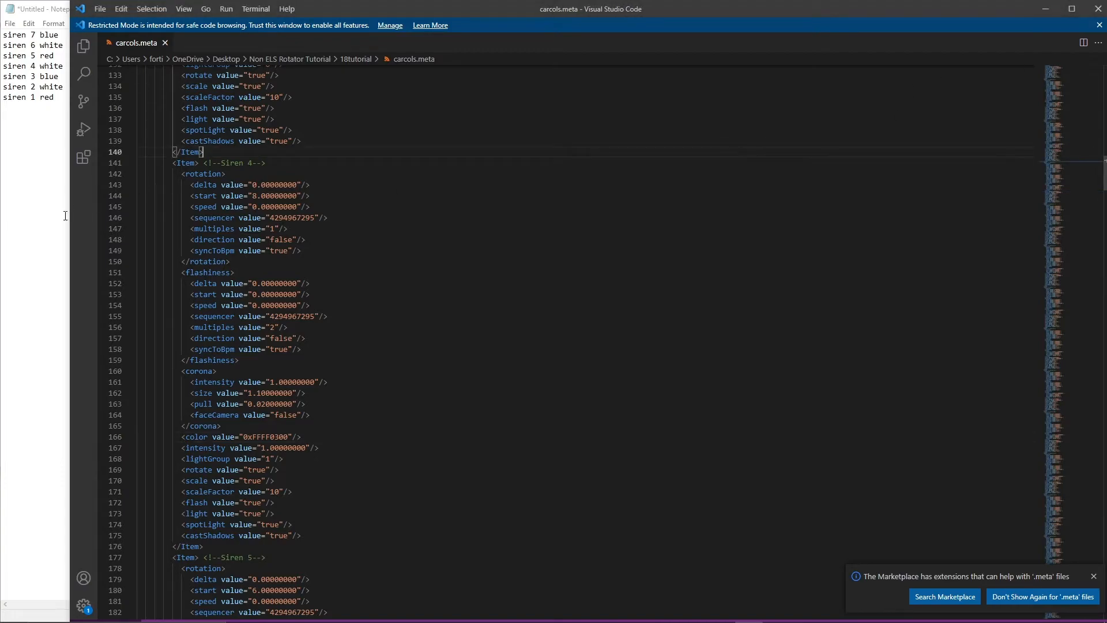
Close the Notepad color list without saving it and expand the carcols.meta editor to the full screen.
{"action": "left_click", "coordinate": [29, 200]}
{"action": "left_click", "coordinate": [541, 8]}
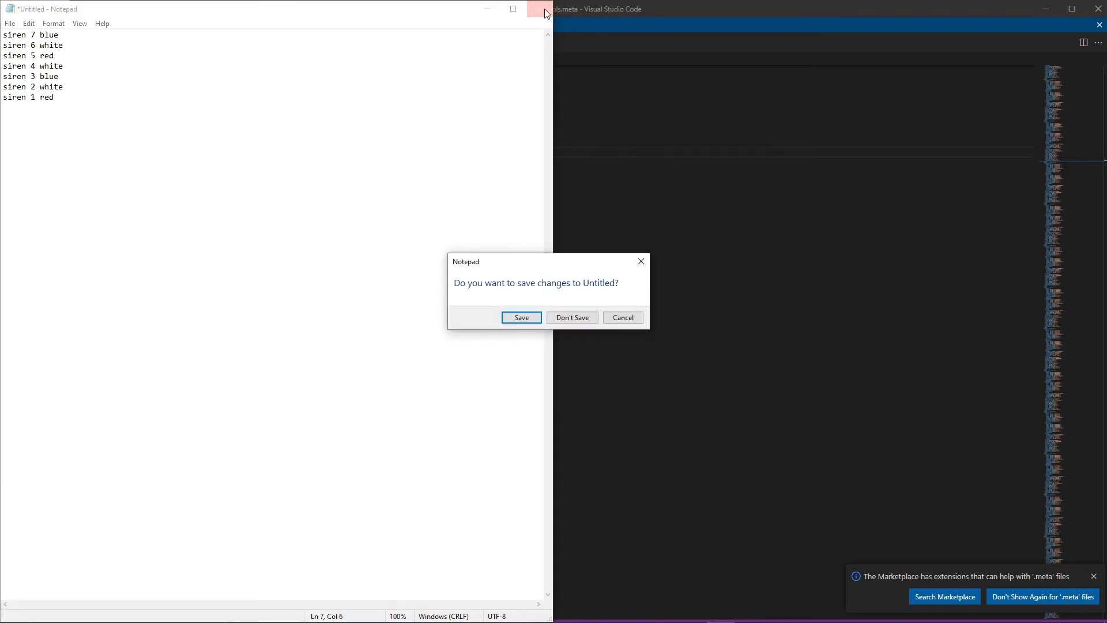
{"action": "left_click", "coordinate": [592, 322]}
{"action": "left_click_drag", "start_coordinate": [573, 15], "coordinate": [472, 12]}
Review the color and rotation settings in the siren blocks and the general light settings above Siren 1.
{"action": "scroll", "coordinate": [519, 335], "scroll_direction": "down", "scroll_amount": 5}
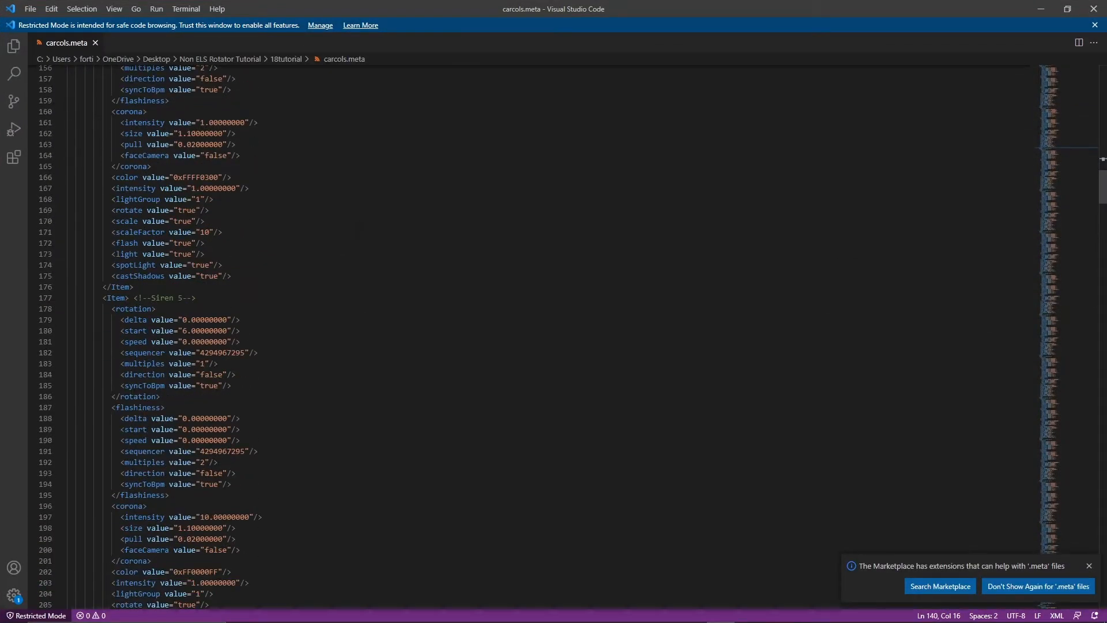
{"action": "scroll", "coordinate": [269, 406], "scroll_direction": "down", "scroll_amount": 10}
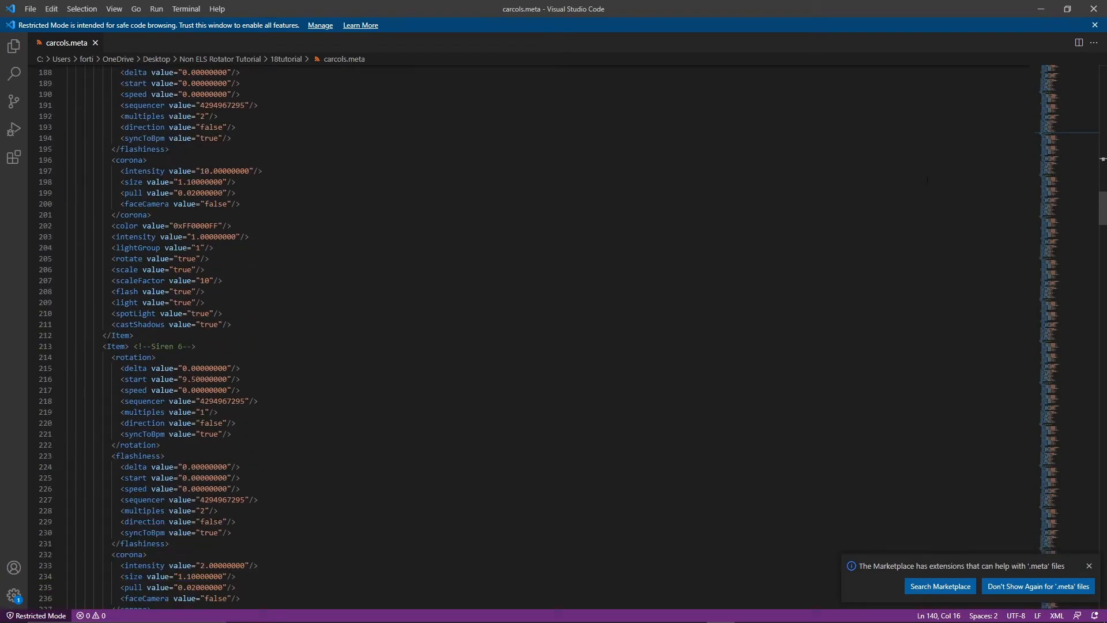
{"action": "left_click_drag", "start_coordinate": [1067, 183], "coordinate": [1058, 60]}
{"action": "scroll", "coordinate": [1047, 88], "scroll_direction": "down", "scroll_amount": 5}
{"action": "left_click", "coordinate": [475, 392]}
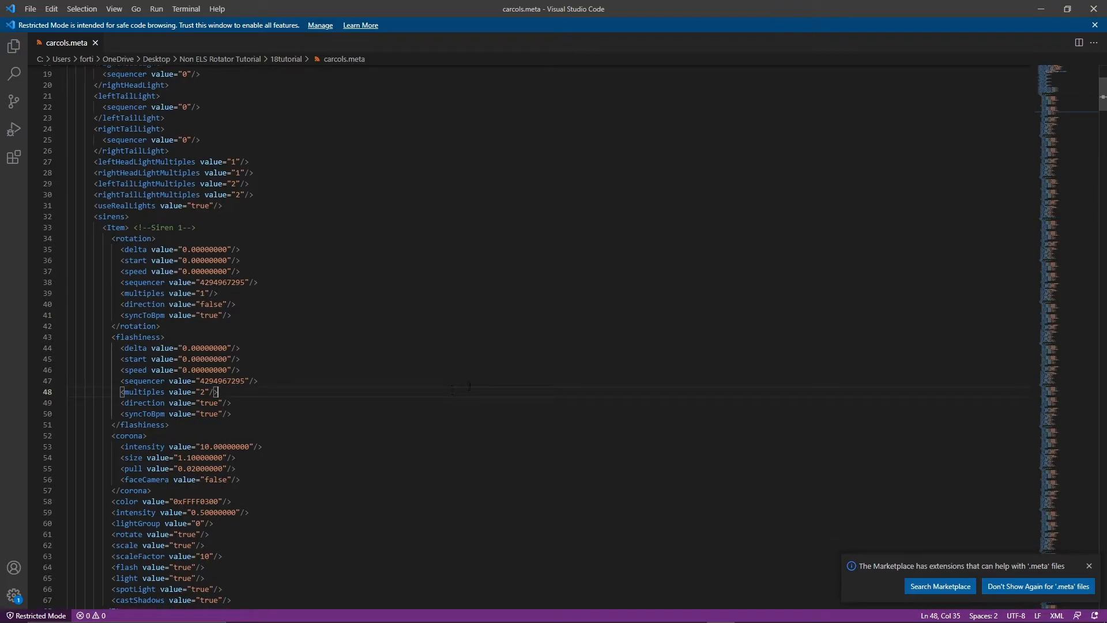
{"action": "scroll", "coordinate": [475, 391], "scroll_direction": "down", "scroll_amount": 5}
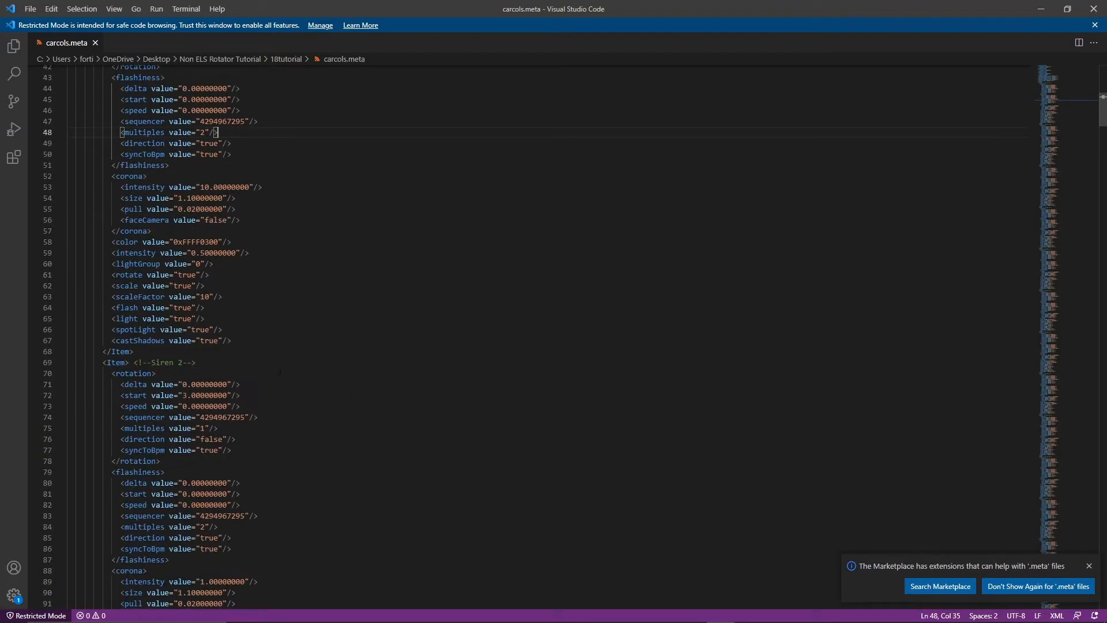
{"action": "scroll", "coordinate": [324, 315], "scroll_direction": "up", "scroll_amount": 11}
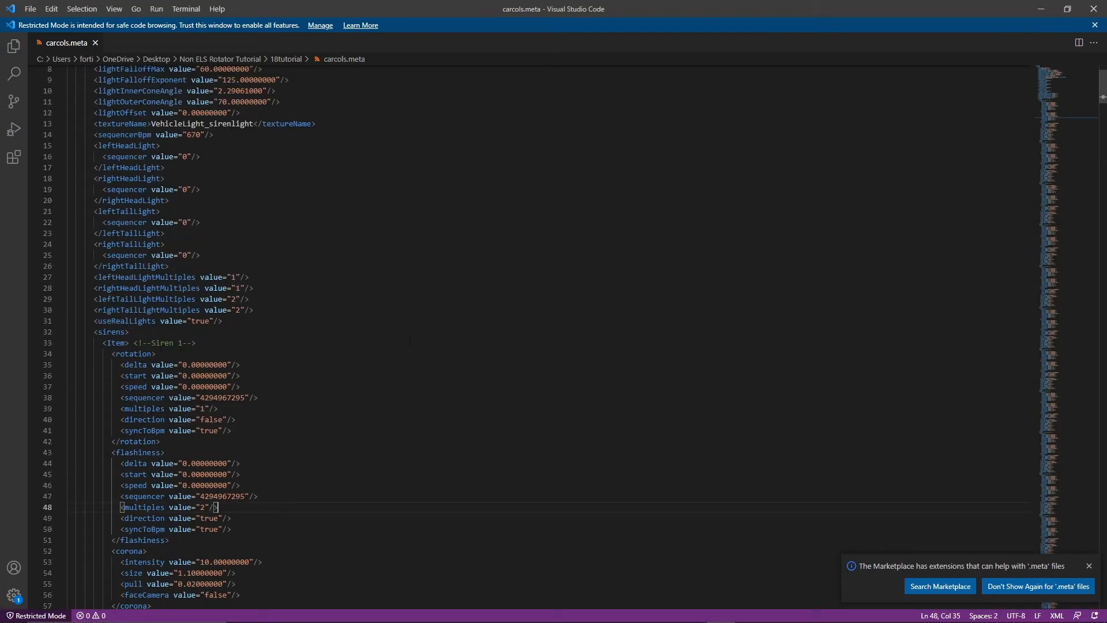
Close the carcols.meta editor.
{"action": "left_click", "coordinate": [397, 363]}
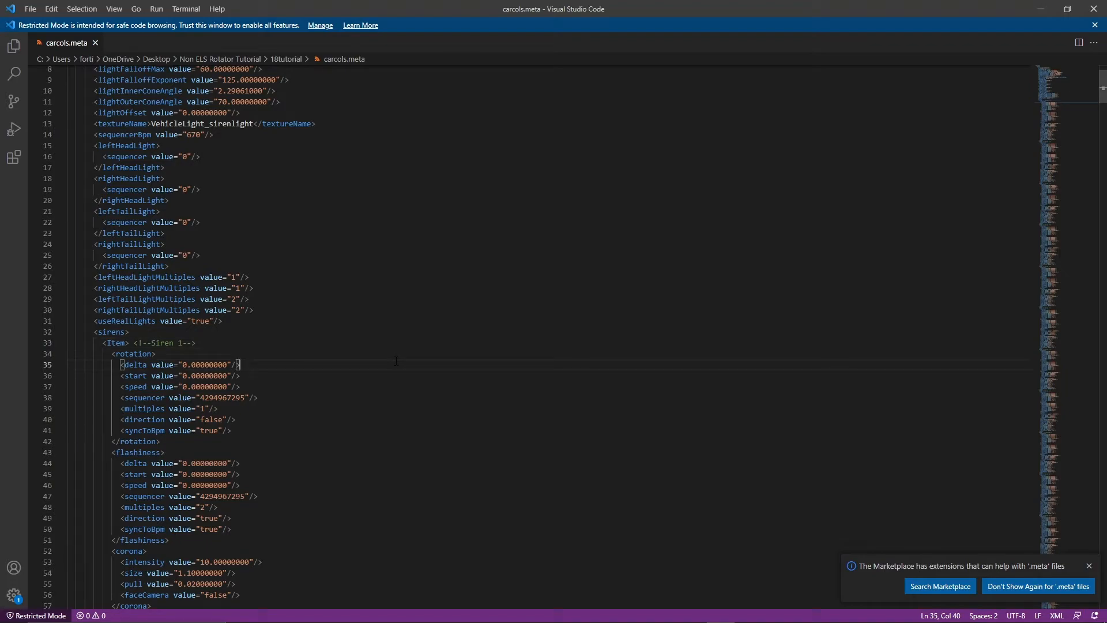
{"action": "left_click", "coordinate": [1089, 5]}
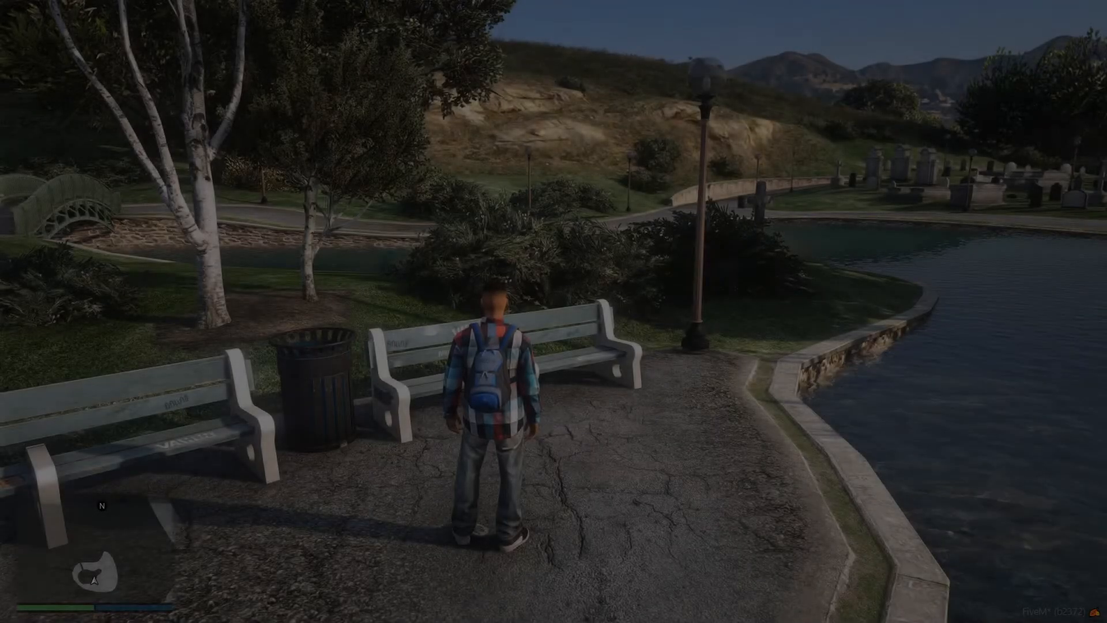
Switch to FiveM and open the Vehicle Spawner in vMenu.
{"action": "key", "text": "w"}
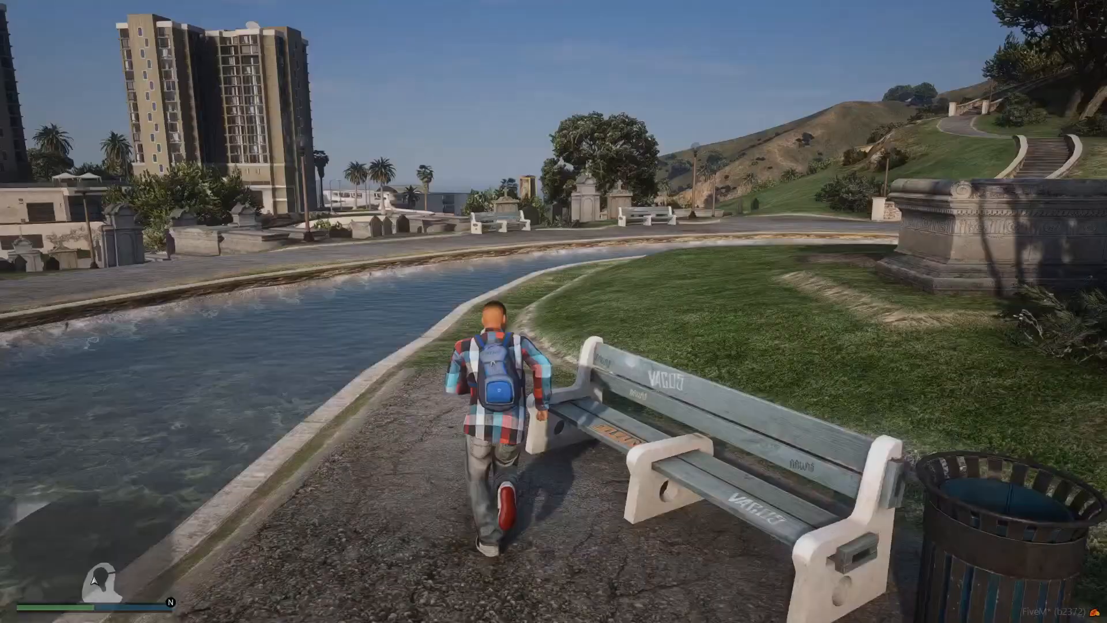
{"action": "key", "text": "m"}
{"action": "key", "text": "Down"}
{"action": "key", "text": "Down"}
{"action": "key", "text": "Down"}
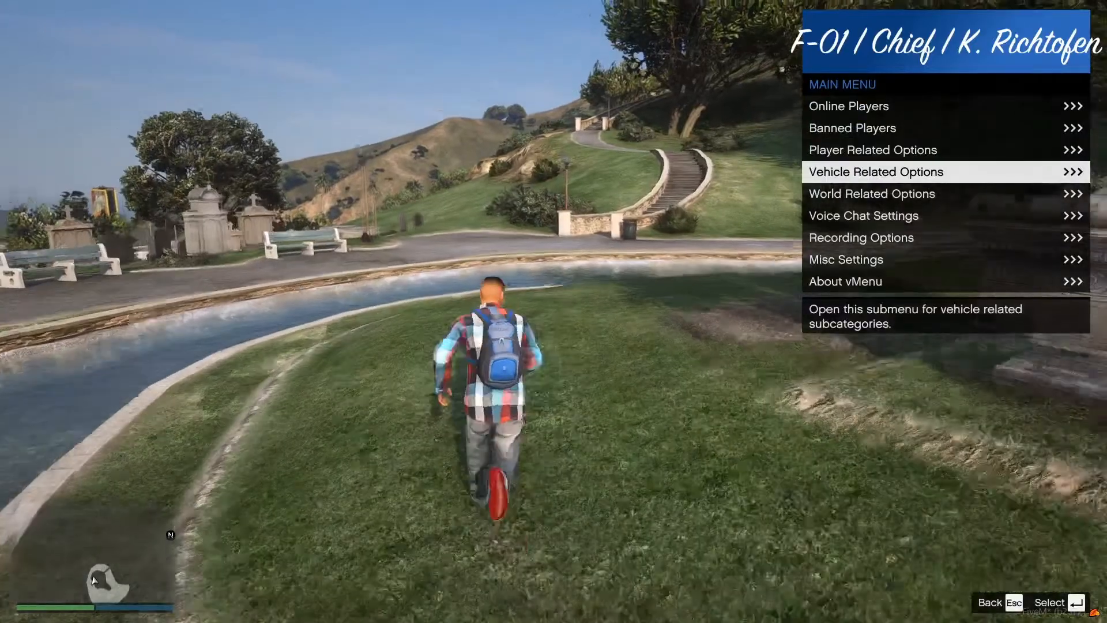
{"action": "key", "text": "Return"}
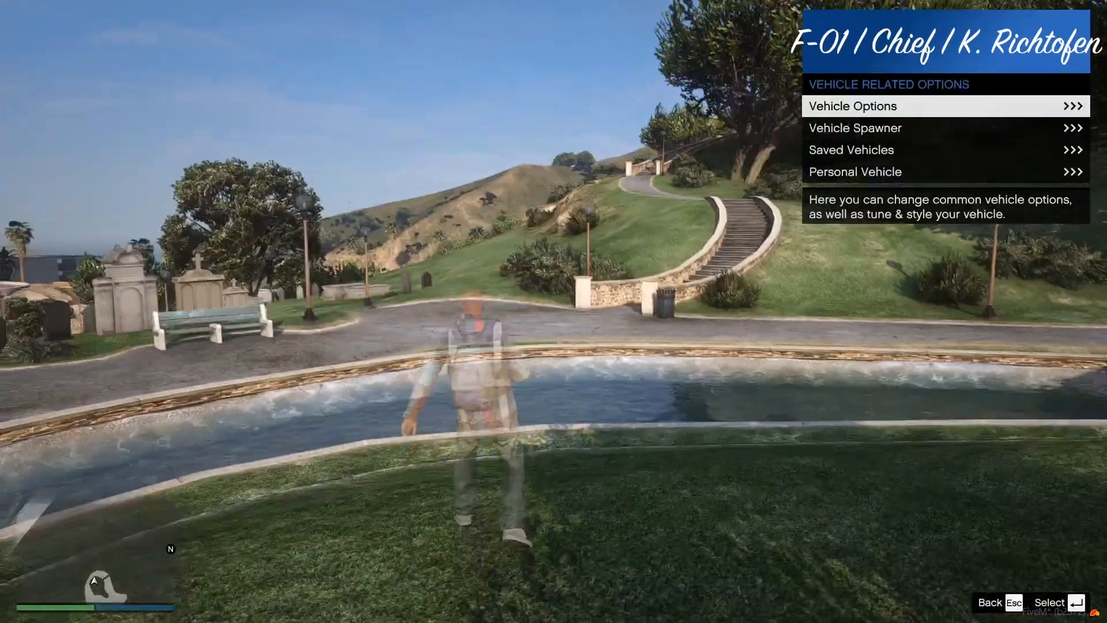
{"action": "key", "text": "w"}
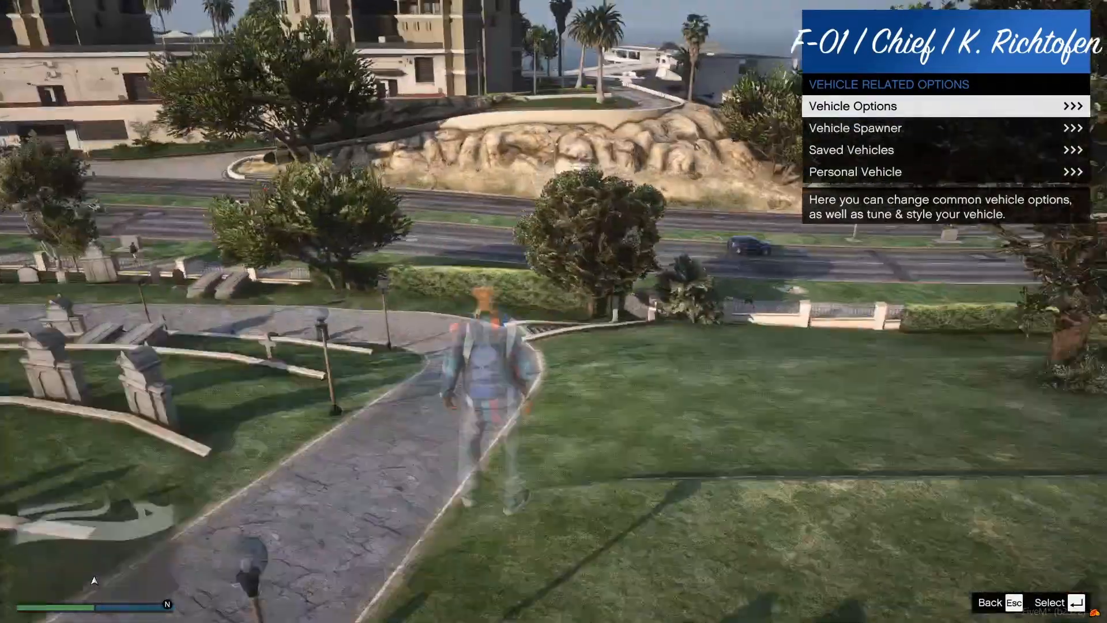
{"action": "key", "text": "Down"}
{"action": "key", "text": "Return"}
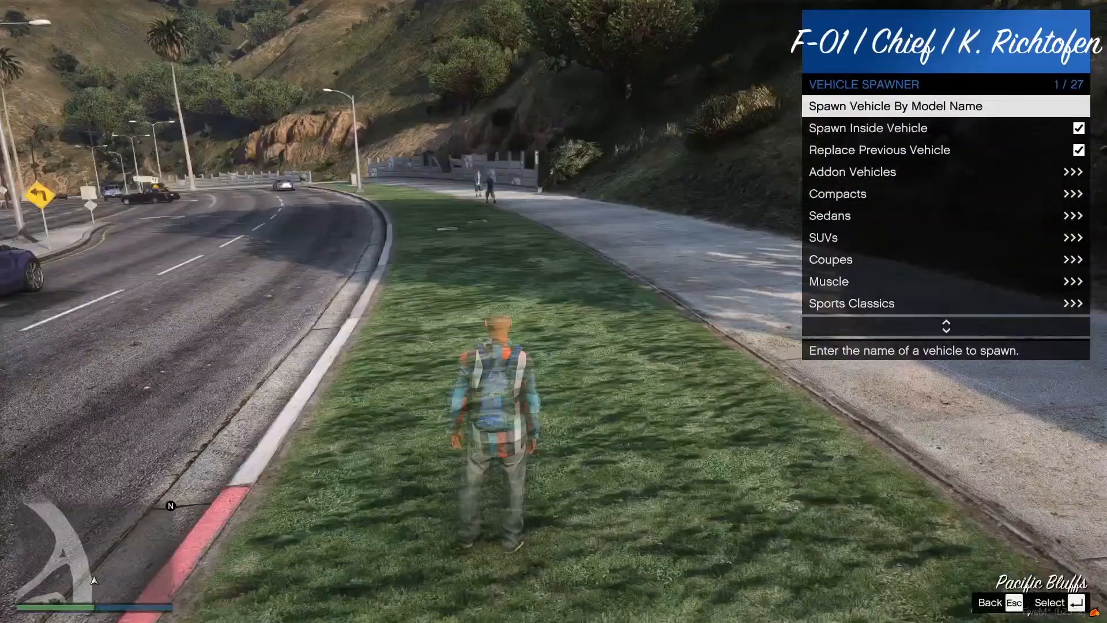
Spawn a vehicle by the model name 18tutorial.
{"action": "key", "text": "w"}
{"action": "key", "text": "Return"}
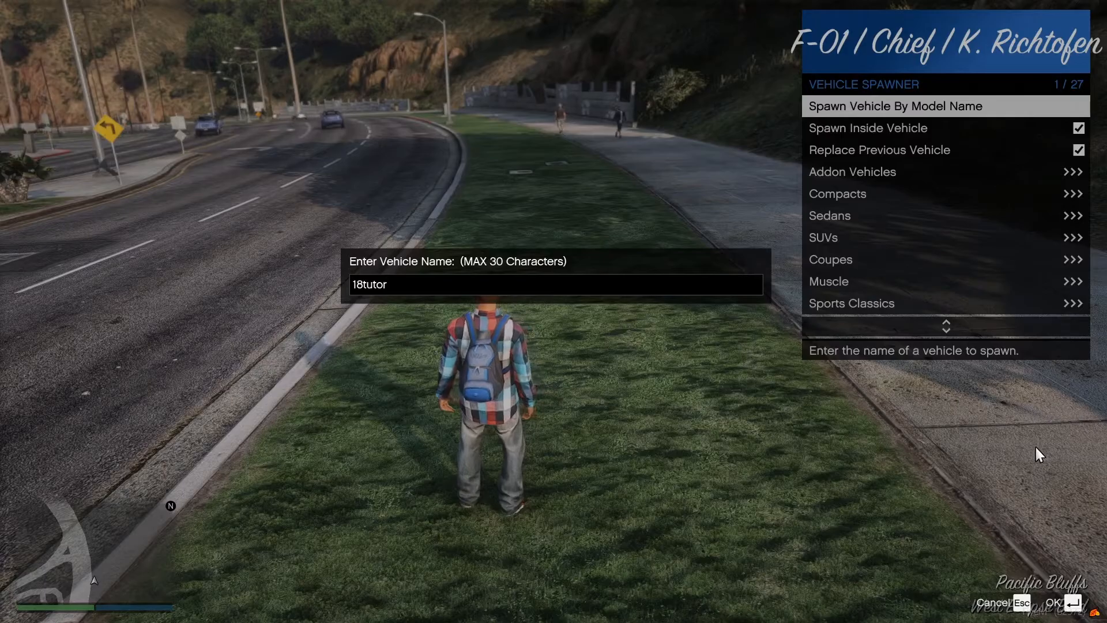
{"action": "type", "text": "18tutoria"}
{"action": "key", "text": "Return"}
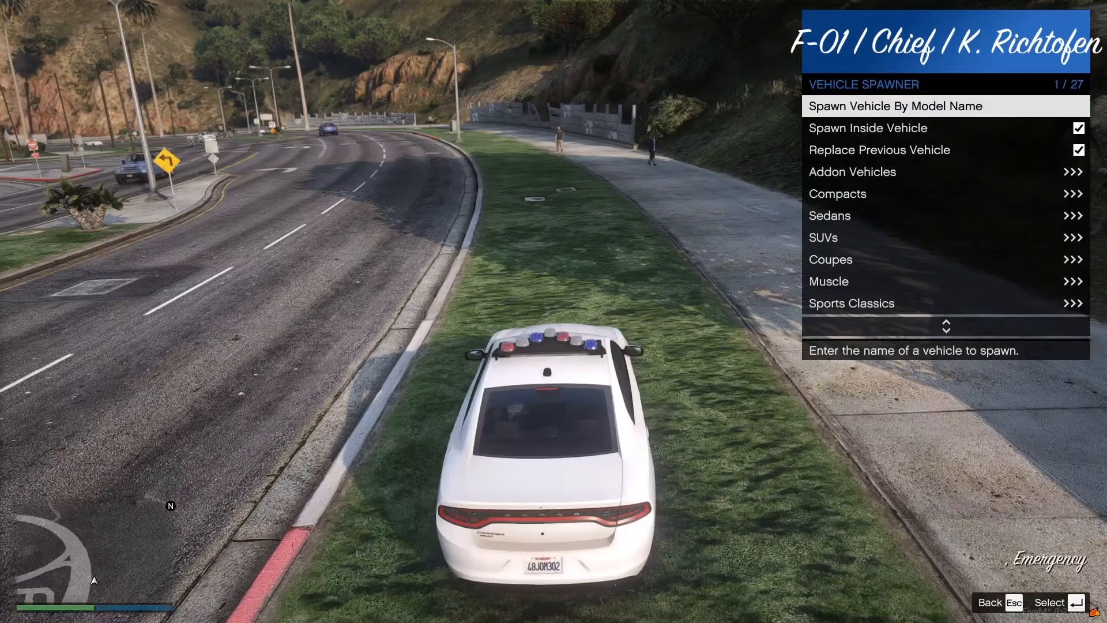
Drive the spawned Charger a short way and open its Vehicle Colors options.
{"action": "key", "text": "w"}
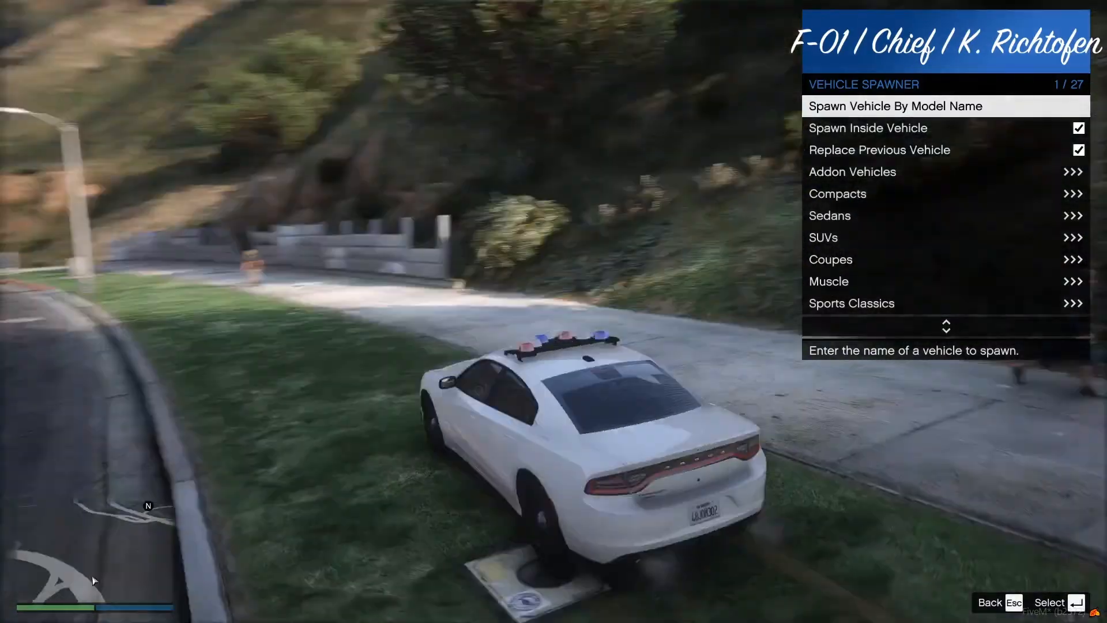
{"action": "key", "text": "Escape"}
{"action": "key", "text": "Up"}
{"action": "key", "text": "Return"}
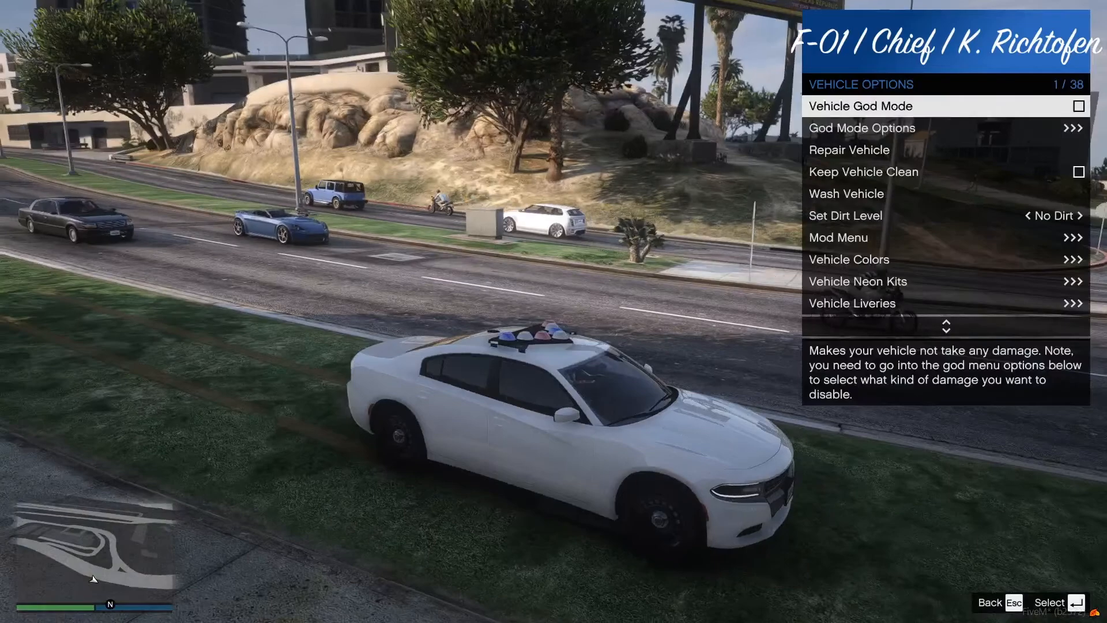
{"action": "key", "text": "Down"}
{"action": "key", "text": "Down"}
{"action": "key", "text": "Down"}
{"action": "key", "text": "Down"}
{"action": "key", "text": "Down"}
{"action": "key", "text": "Down"}
{"action": "key", "text": "Down"}
{"action": "key", "text": "Down"}
{"action": "key", "text": "Return"}
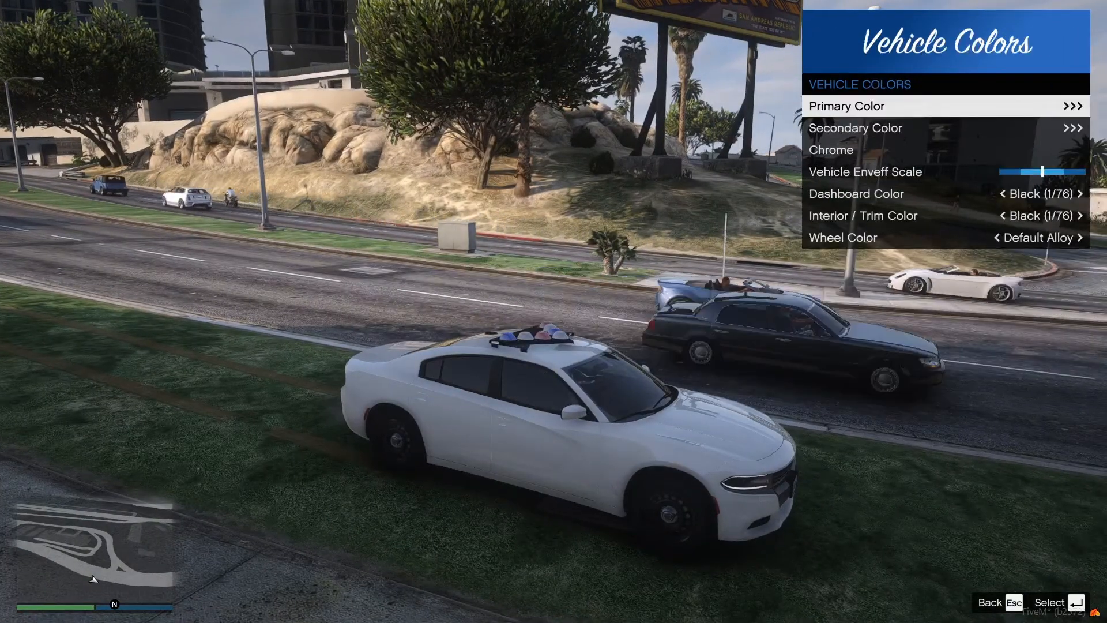
Change the Charger's Classic primary color to Frost White.
{"action": "key", "text": "Return"}
{"action": "key", "text": "Left"}
{"action": "key", "text": "Right"}
{"action": "key", "text": "Down"}
{"action": "key", "text": "Up"}
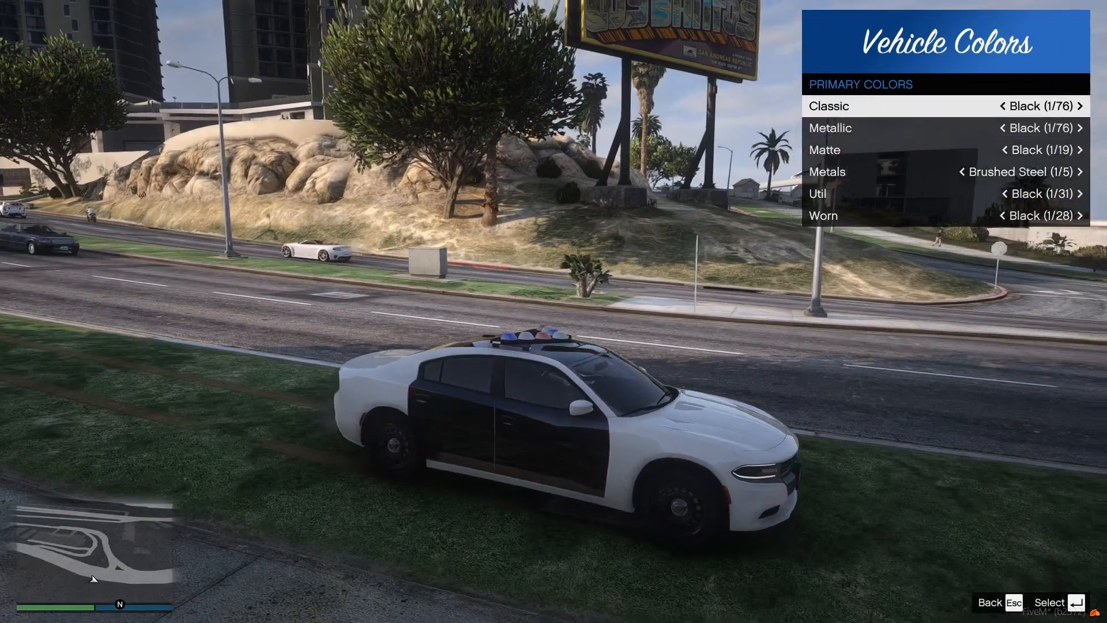
{"action": "key", "text": "Left"}
{"action": "key", "text": "Left"}
{"action": "key", "text": "Left"}
{"action": "key", "text": "Left"}
{"action": "key", "text": "Left"}
{"action": "key", "text": "Left"}
{"action": "key", "text": "Left"}
{"action": "key", "text": "Left"}
{"action": "key", "text": "Left"}
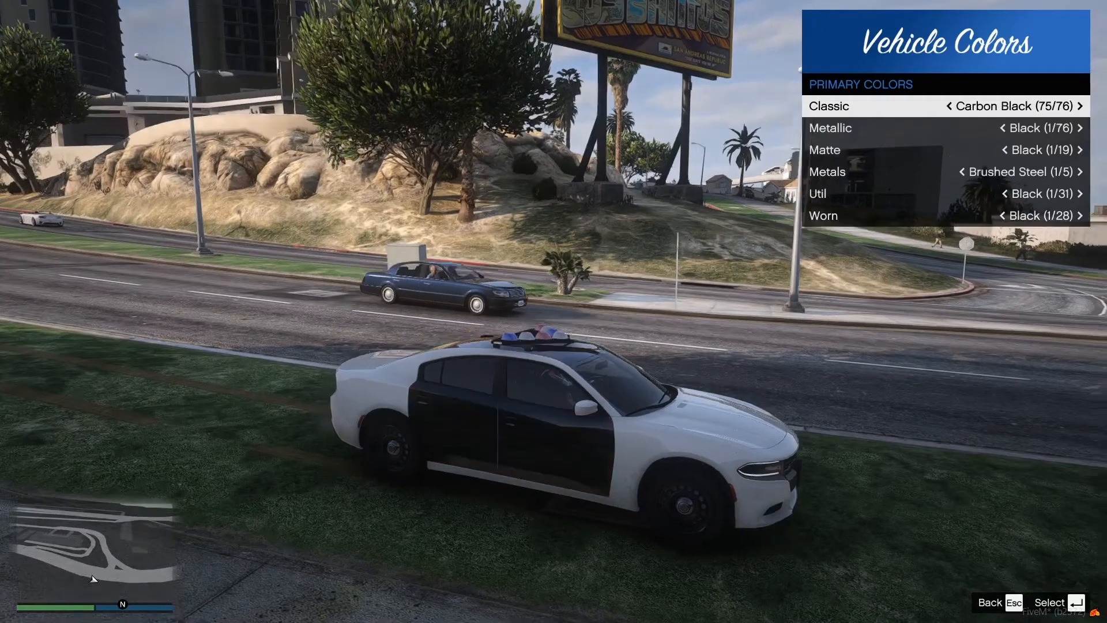
{"action": "key", "text": "Left"}
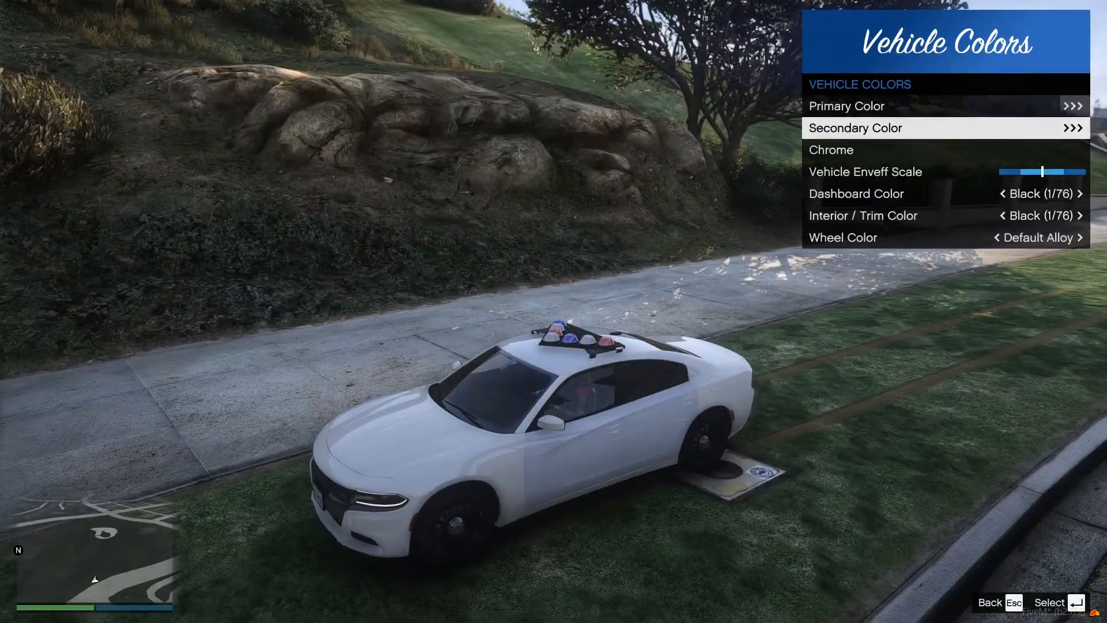
{"action": "key", "text": "Left"}
{"action": "key", "text": "Escape"}
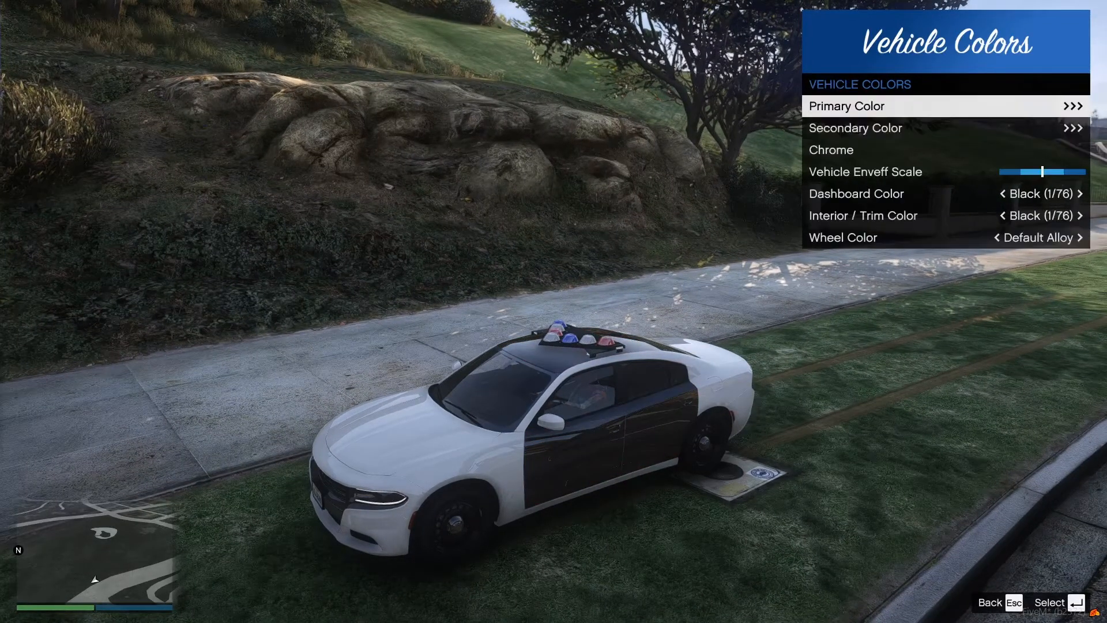
Set the Charger's Classic secondary color to Black.
{"action": "key", "text": "Down"}
{"action": "key", "text": "Left"}
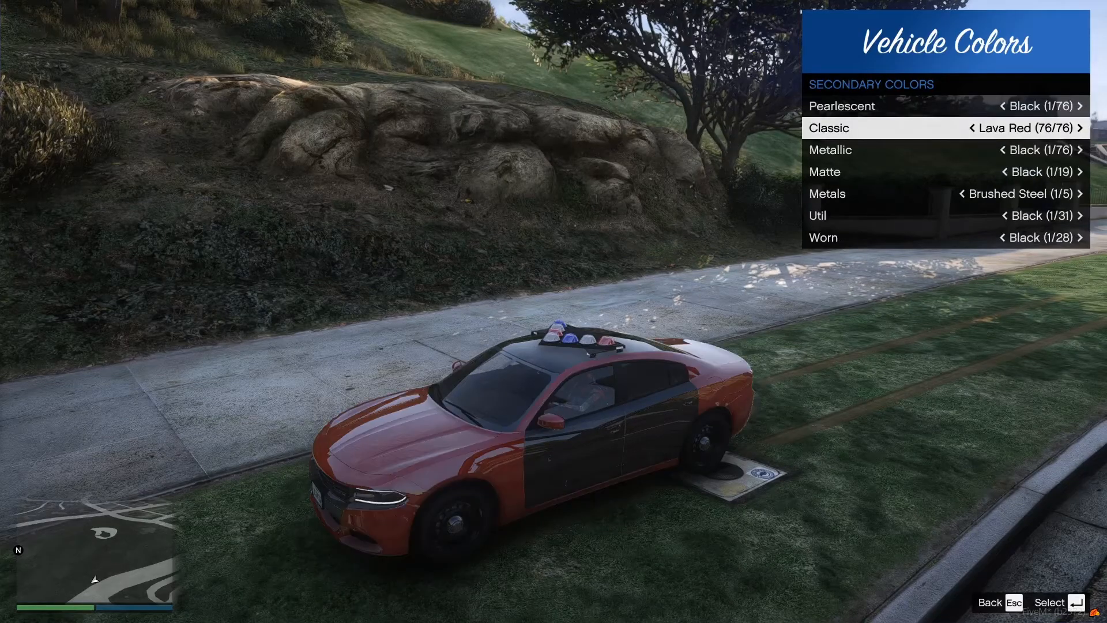
{"action": "key", "text": "Right"}
{"action": "key", "text": "Escape"}
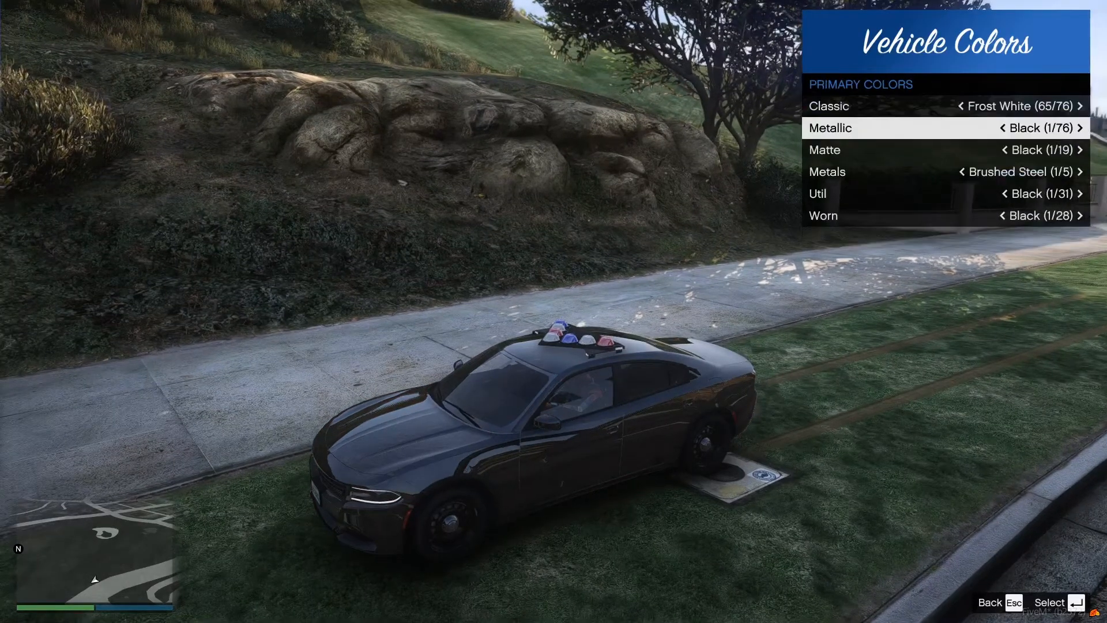
Reapply Classic Frost White as the Charger's primary color and leave the color options.
{"action": "key", "text": "Up"}
{"action": "key", "text": "Left"}
{"action": "key", "text": "Right"}
{"action": "key", "text": "Escape"}
{"action": "key", "text": "Escape"}
{"action": "key", "text": "Escape"}
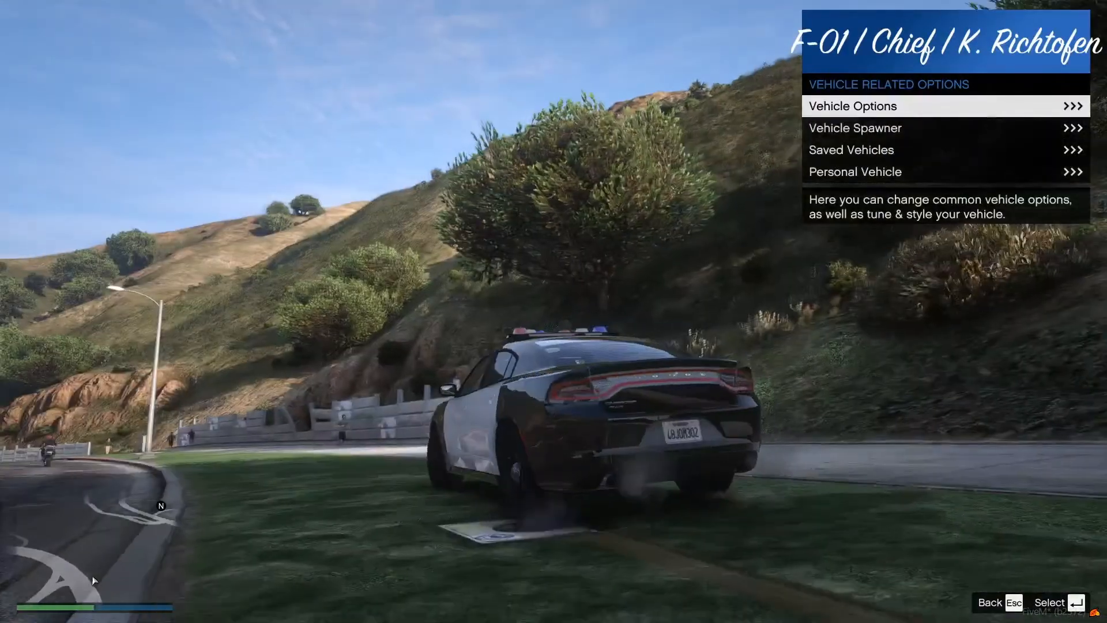
{"action": "key", "text": "Escape"}
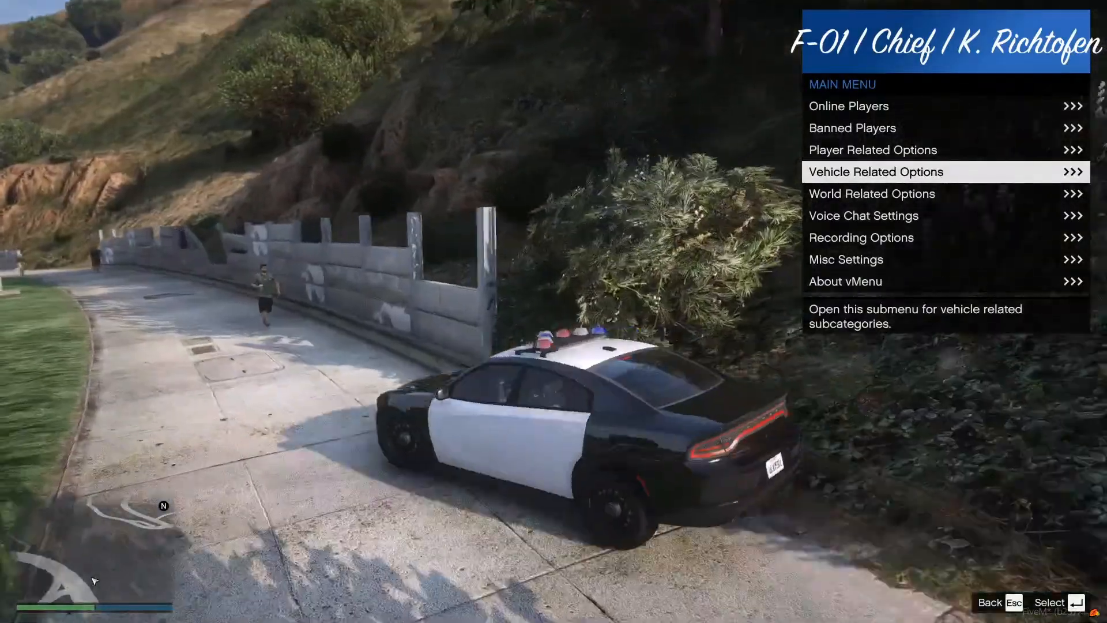
Save the current vehicle in Saved Vehicles under the name Tutorial Charger.
{"action": "key", "text": "Return"}
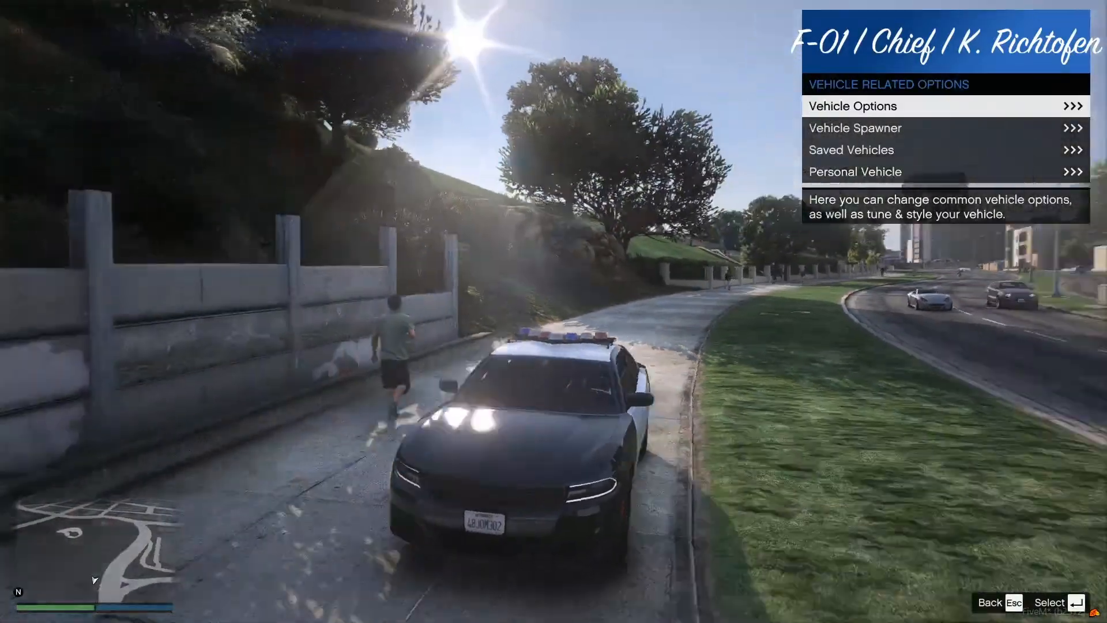
{"action": "key", "text": "Return"}
{"action": "key", "text": "Escape"}
{"action": "key", "text": "Down"}
{"action": "key", "text": "Down"}
{"action": "key", "text": "Return"}
{"action": "key", "text": "Return"}
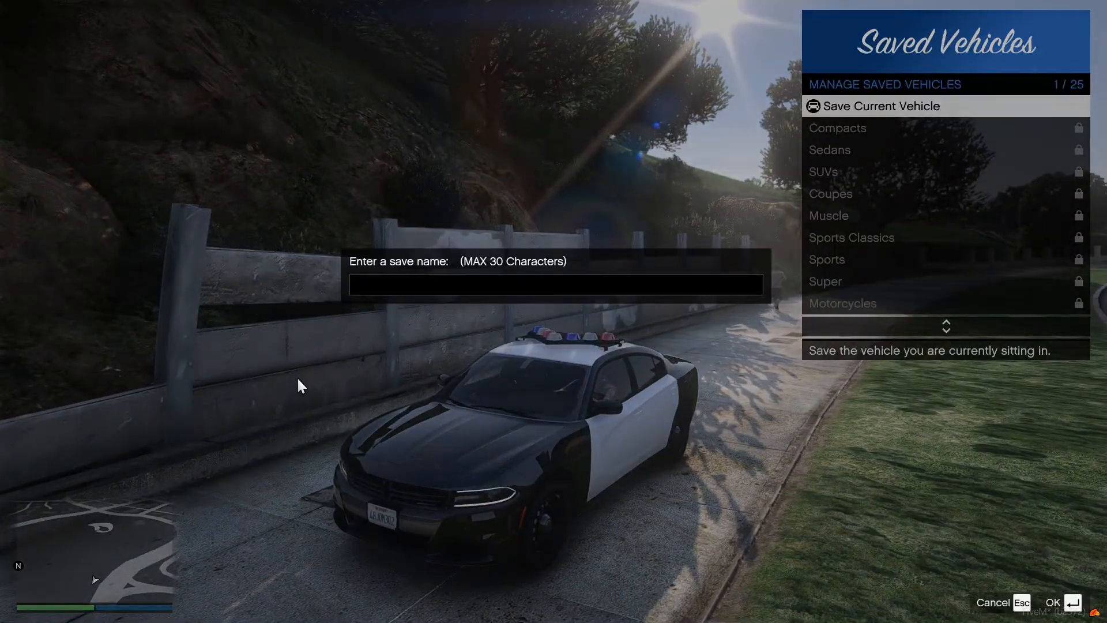
{"action": "type", "text": "Tutorial Charg"}
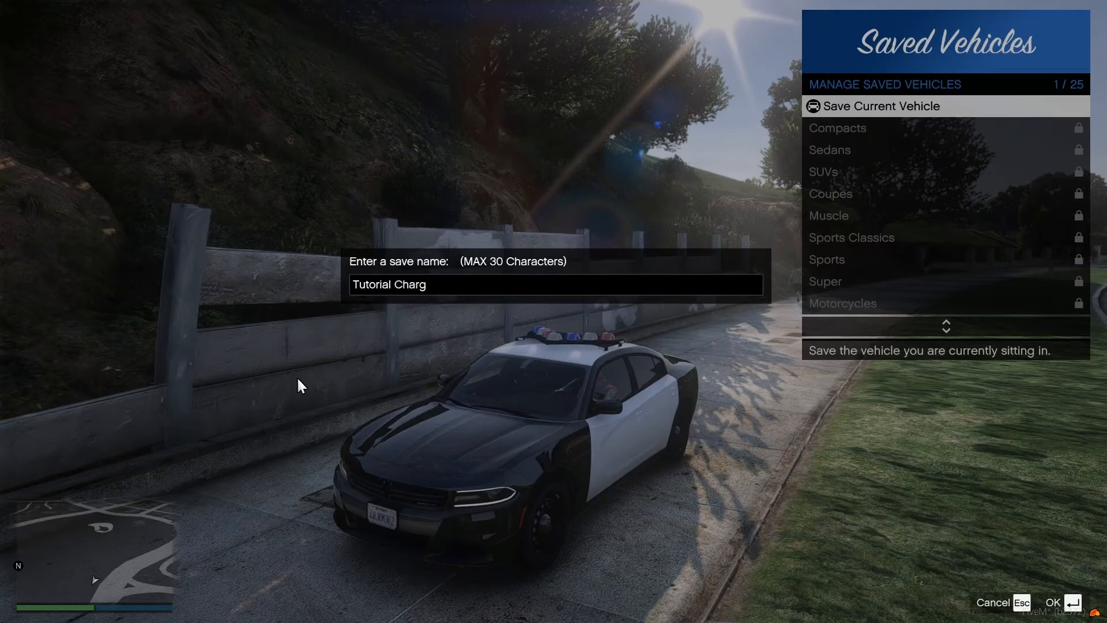
{"action": "key", "text": "Return"}
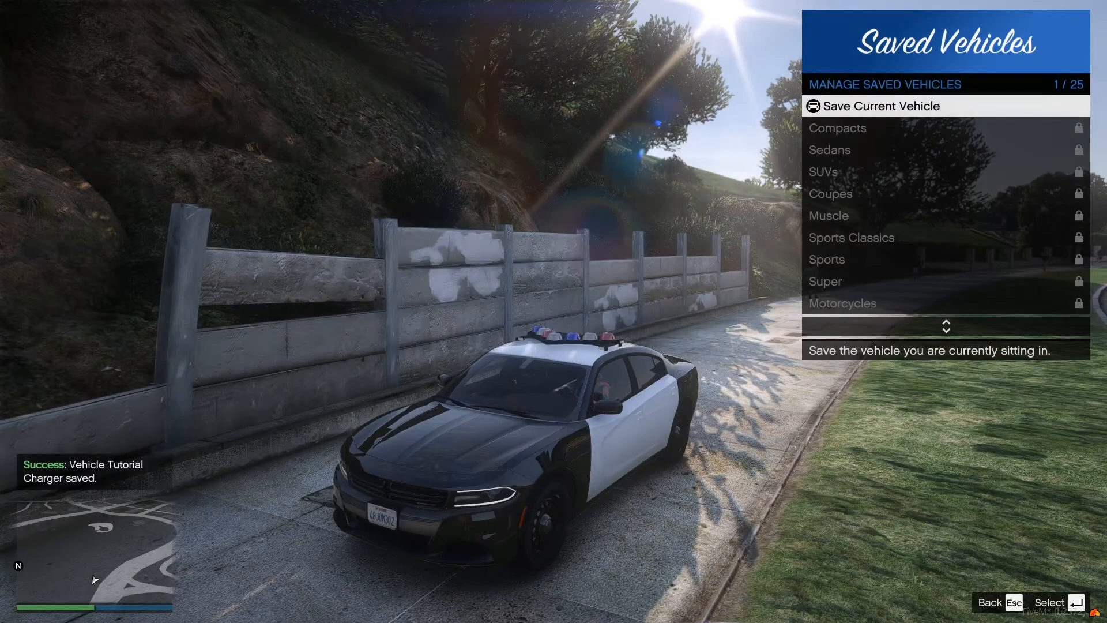
Close the vehicle menu and switch to the Charger model in ZModeler.
{"action": "key", "text": "Escape"}
{"action": "key", "text": "Escape"}
{"action": "key", "text": "Escape"}
{"action": "key", "text": "super"}
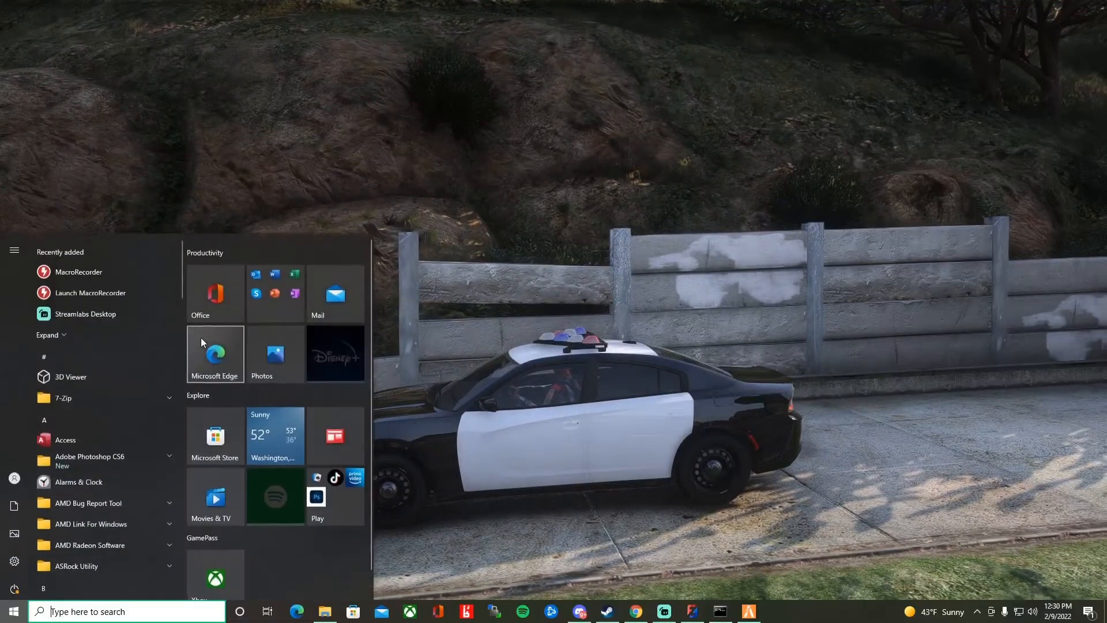
{"action": "left_click", "coordinate": [693, 620]}
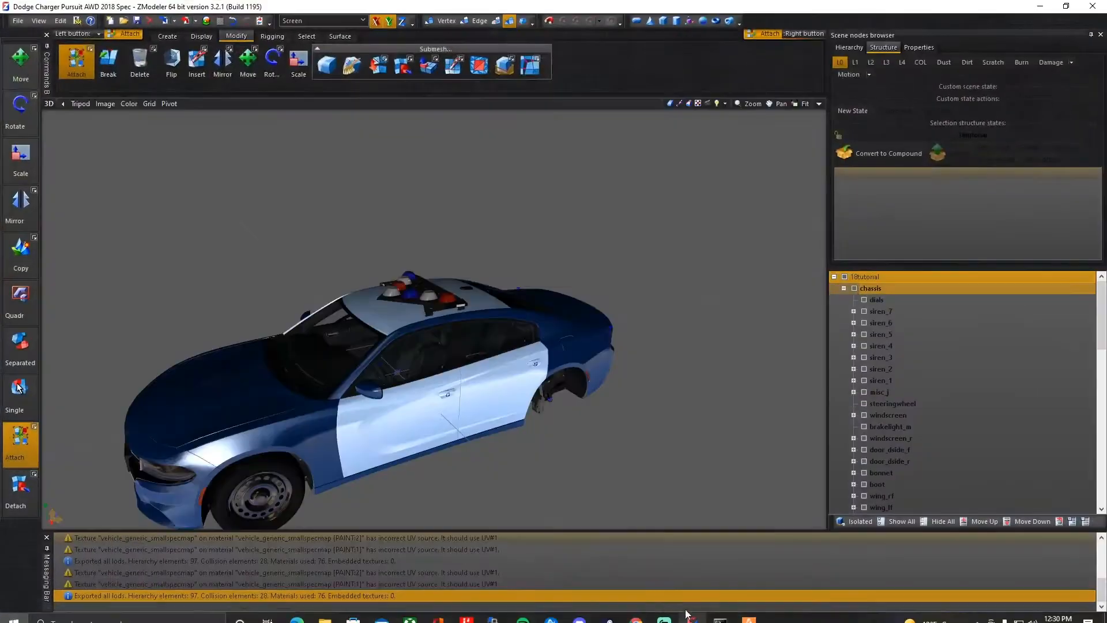
Expand the nodes siren_1 through siren_7 under chassis to show their misc children.
{"action": "left_click", "coordinate": [853, 384]}
{"action": "left_click", "coordinate": [881, 392]}
{"action": "left_click", "coordinate": [877, 372]}
{"action": "left_click", "coordinate": [854, 369]}
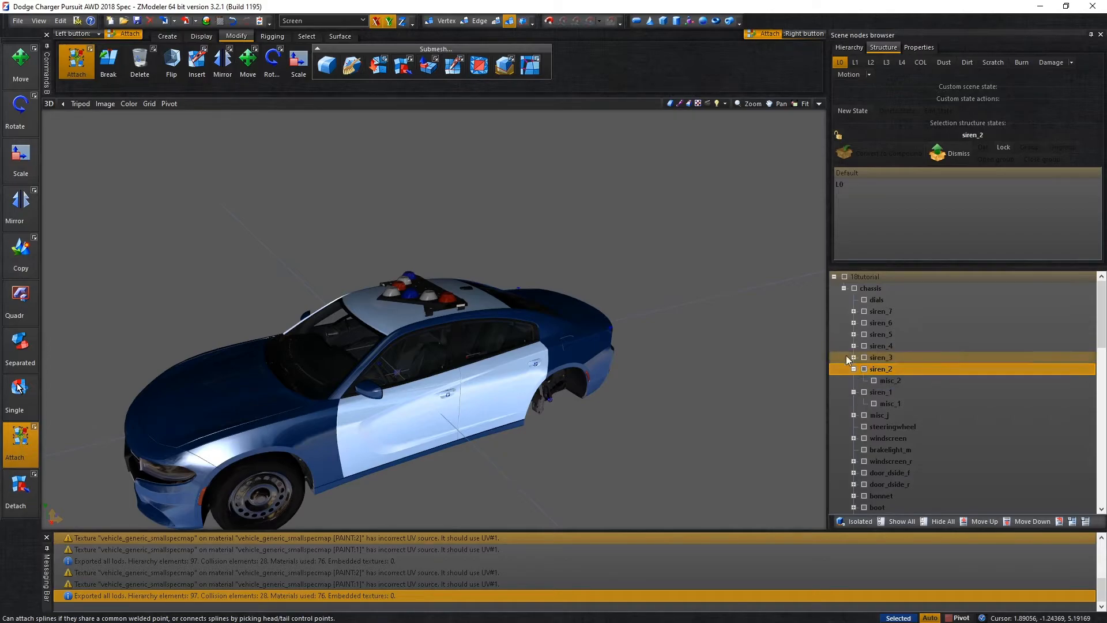
{"action": "left_click", "coordinate": [854, 358]}
{"action": "left_click", "coordinate": [854, 346]}
{"action": "left_click", "coordinate": [853, 334]}
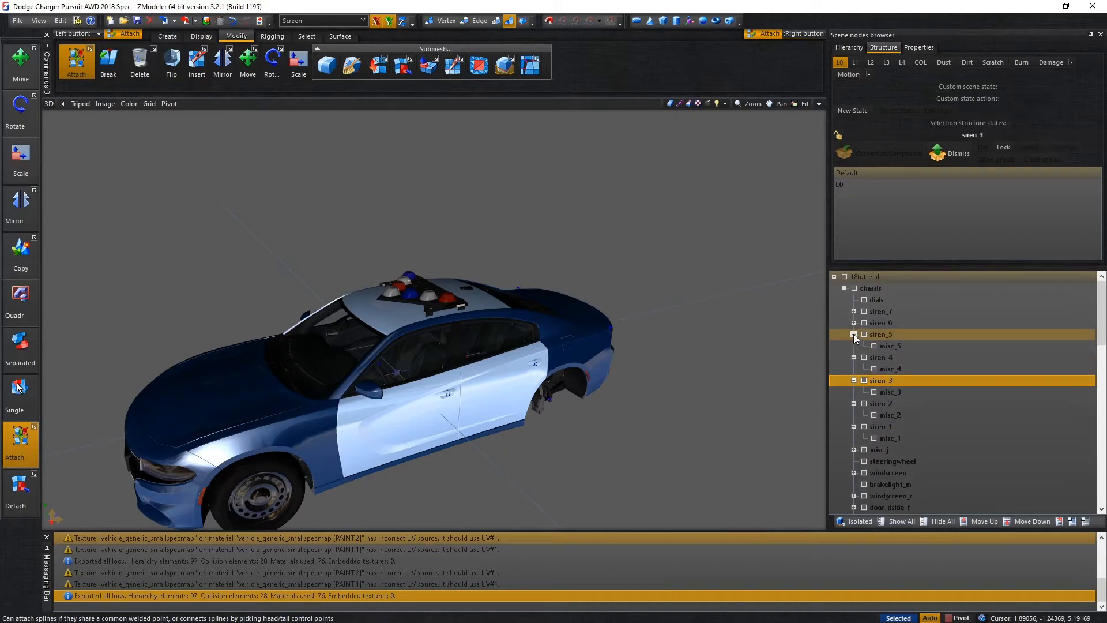
{"action": "left_click", "coordinate": [854, 323]}
{"action": "left_click", "coordinate": [854, 311]}
Rename siren_7 as siren7 and its child misc_7 as misc7.
{"action": "left_click", "coordinate": [890, 312]}
{"action": "left_click", "coordinate": [889, 313]}
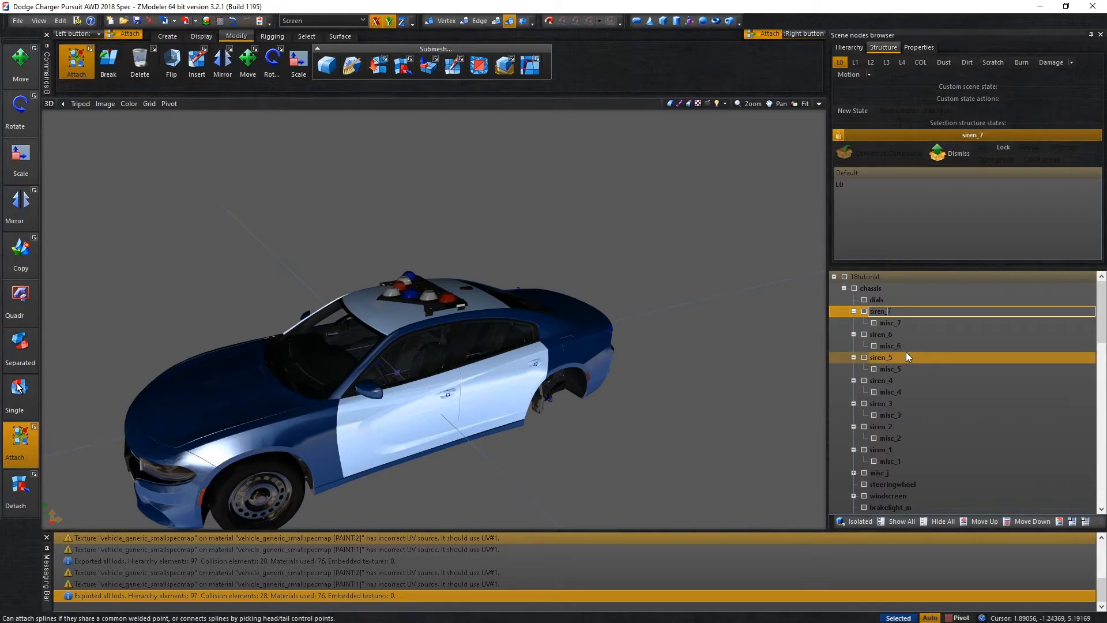
{"action": "key", "text": "BackSpace"}
{"action": "left_click", "coordinate": [894, 326]}
{"action": "left_click", "coordinate": [894, 327]}
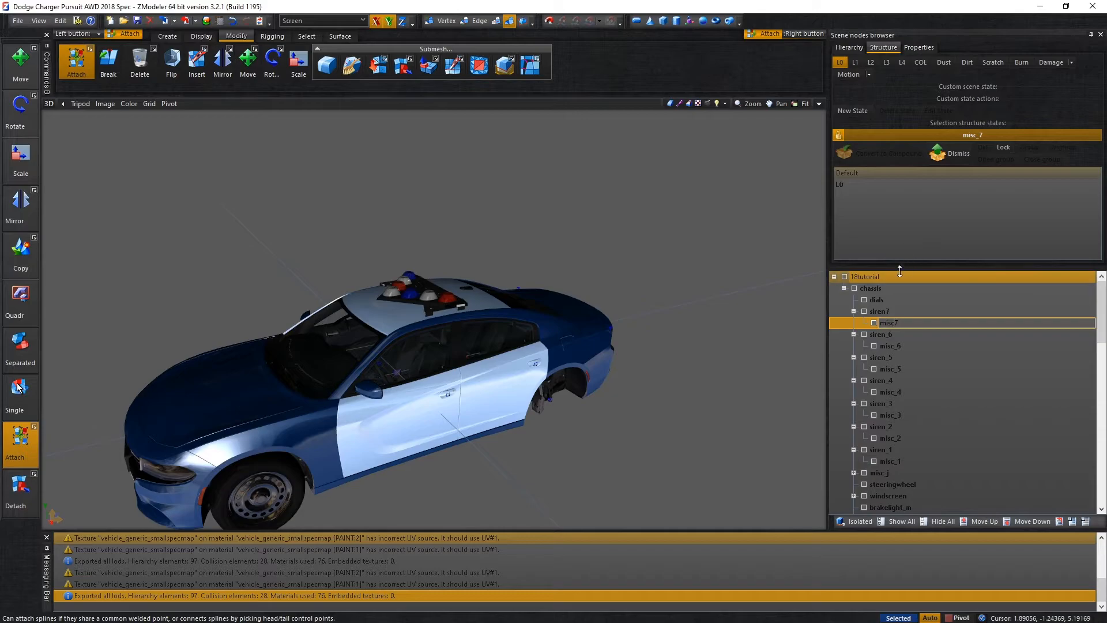
Rename siren_6 as siren6 and its child misc_6 as misc6.
{"action": "left_click", "coordinate": [895, 333]}
{"action": "left_click", "coordinate": [895, 333]}
{"action": "key", "text": "BackSpace"}
{"action": "left_click", "coordinate": [916, 345]}
{"action": "left_click", "coordinate": [917, 344]}
{"action": "key", "text": "Left"}
{"action": "key", "text": "BackSpace"}
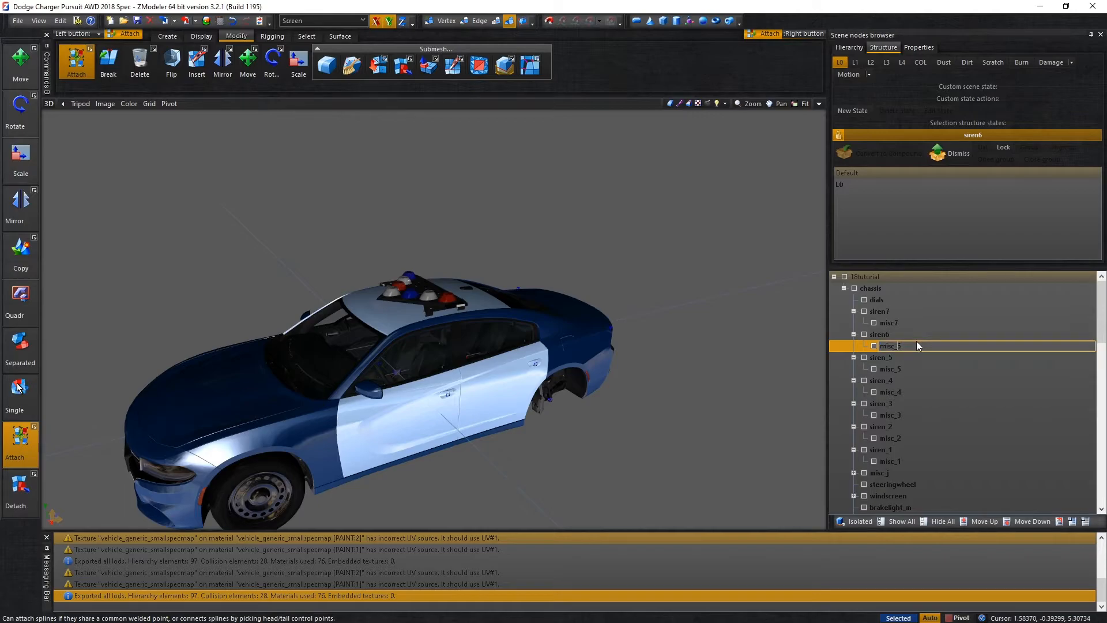
Rename siren_5 as siren5 and its child misc_5 as misc5.
{"action": "left_click", "coordinate": [917, 361]}
{"action": "left_click", "coordinate": [917, 362]}
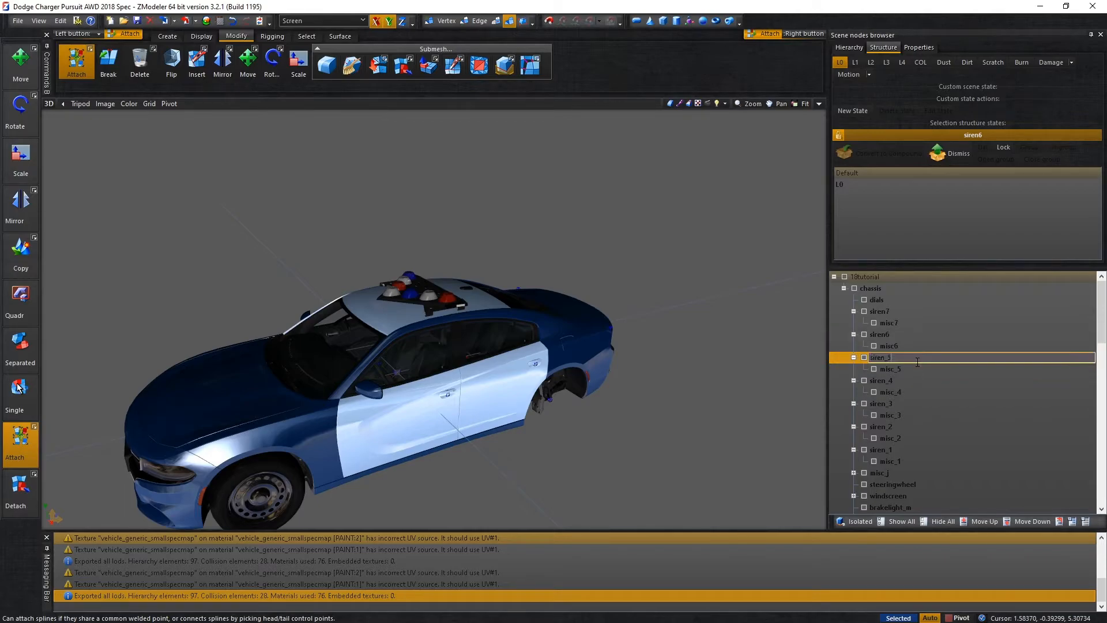
{"action": "key", "text": "BackSpace"}
{"action": "left_click", "coordinate": [917, 368]}
{"action": "left_click", "coordinate": [920, 370]}
{"action": "key", "text": "Left"}
{"action": "key", "text": "BackSpace"}
Rename siren_4 as siren4 and its child misc_4 as misc4.
{"action": "left_click", "coordinate": [919, 380]}
{"action": "left_click", "coordinate": [922, 382]}
{"action": "key", "text": "BackSpace"}
{"action": "left_click", "coordinate": [918, 392]}
{"action": "left_click", "coordinate": [919, 394]}
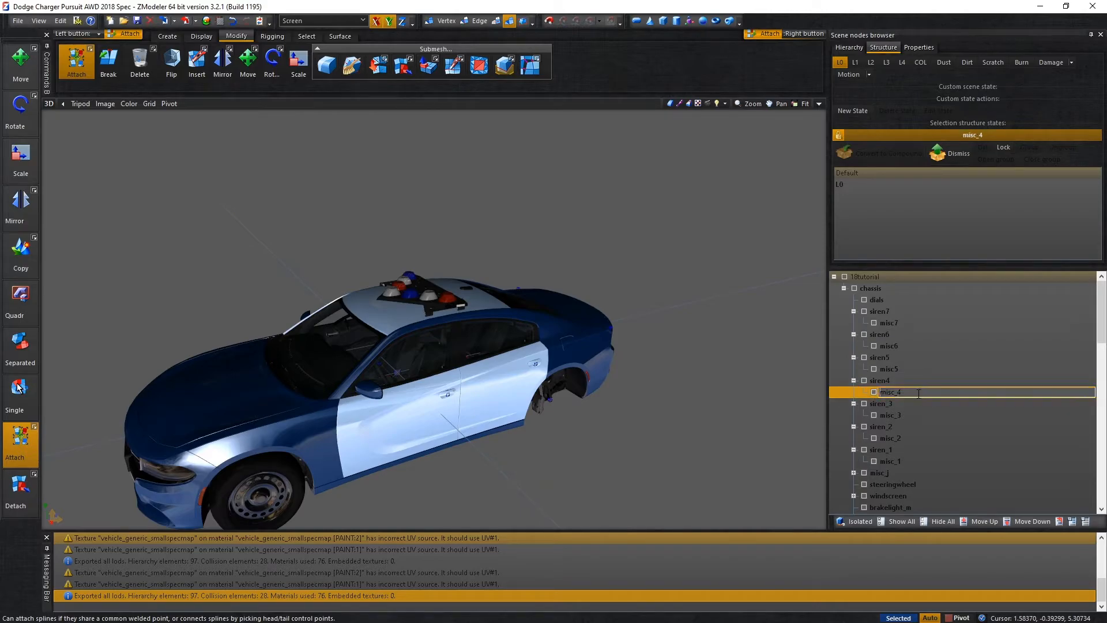
Rename siren_3 as siren3 and its child misc_3 as misc3.
{"action": "left_click", "coordinate": [915, 403]}
{"action": "left_click", "coordinate": [915, 402]}
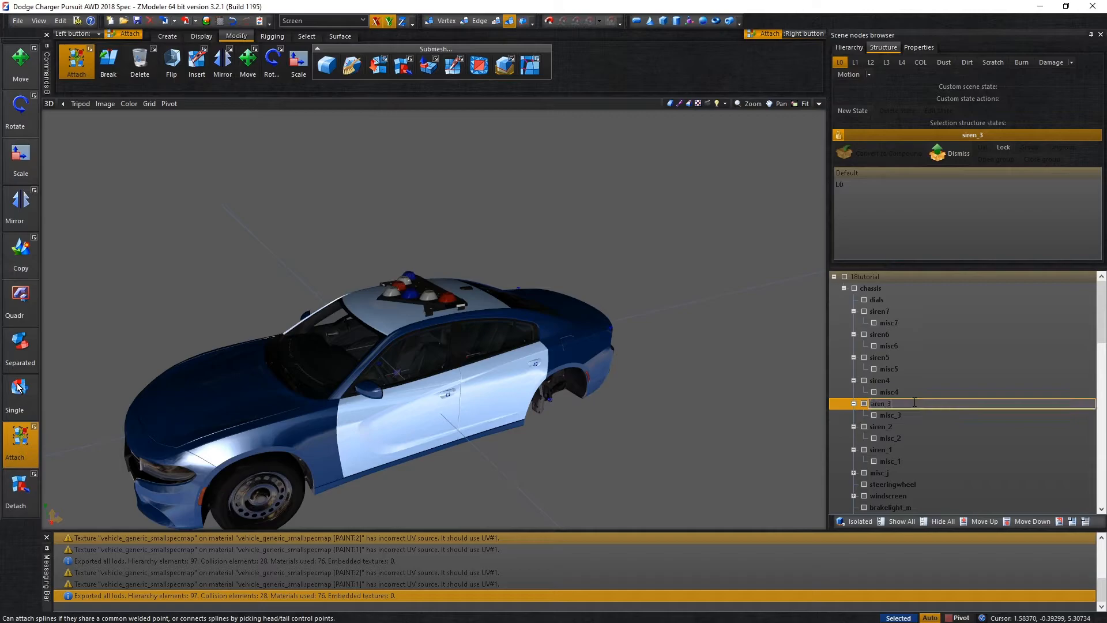
{"action": "left_click", "coordinate": [913, 415]}
{"action": "left_click", "coordinate": [913, 415]}
{"action": "key", "text": "BackSpace"}
Rename siren_2 as siren2 and its child misc_2 as misc2.
{"action": "left_click", "coordinate": [906, 435]}
{"action": "left_click", "coordinate": [912, 430]}
{"action": "left_click", "coordinate": [911, 430]}
{"action": "key", "text": "BackSpace"}
{"action": "left_click", "coordinate": [917, 438]}
{"action": "left_click", "coordinate": [917, 438]}
{"action": "key", "text": "BackSpace"}
Rename siren_1 as siren1 and its child misc_1 as misc1.
{"action": "left_click", "coordinate": [921, 446]}
{"action": "left_click", "coordinate": [921, 447]}
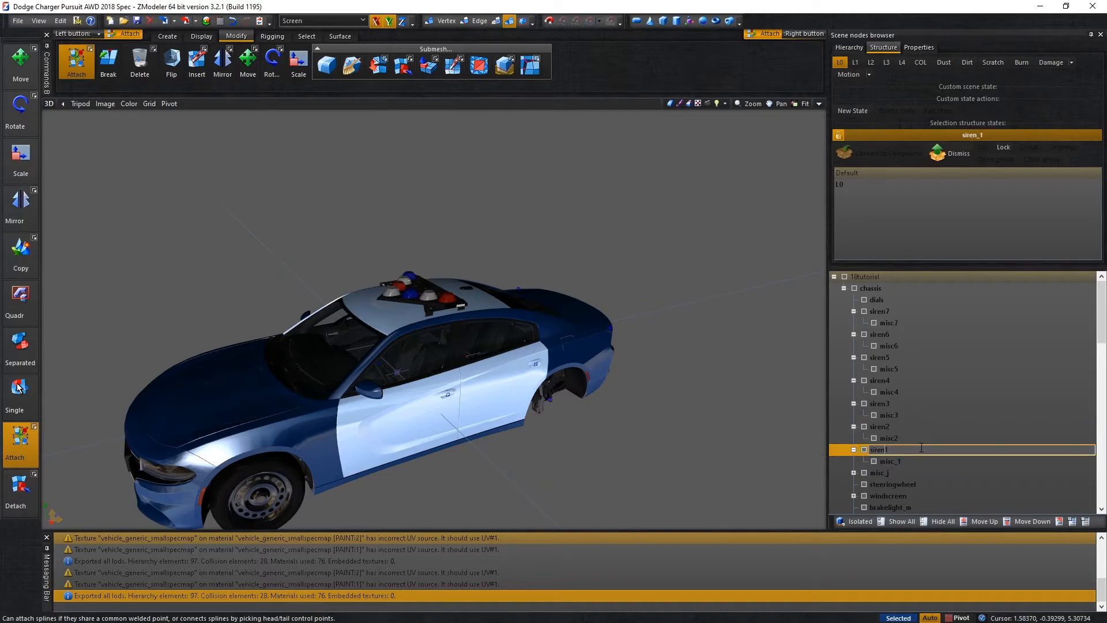
{"action": "left_click", "coordinate": [911, 461]}
{"action": "left_click", "coordinate": [912, 461]}
{"action": "key", "text": "BackSpace"}
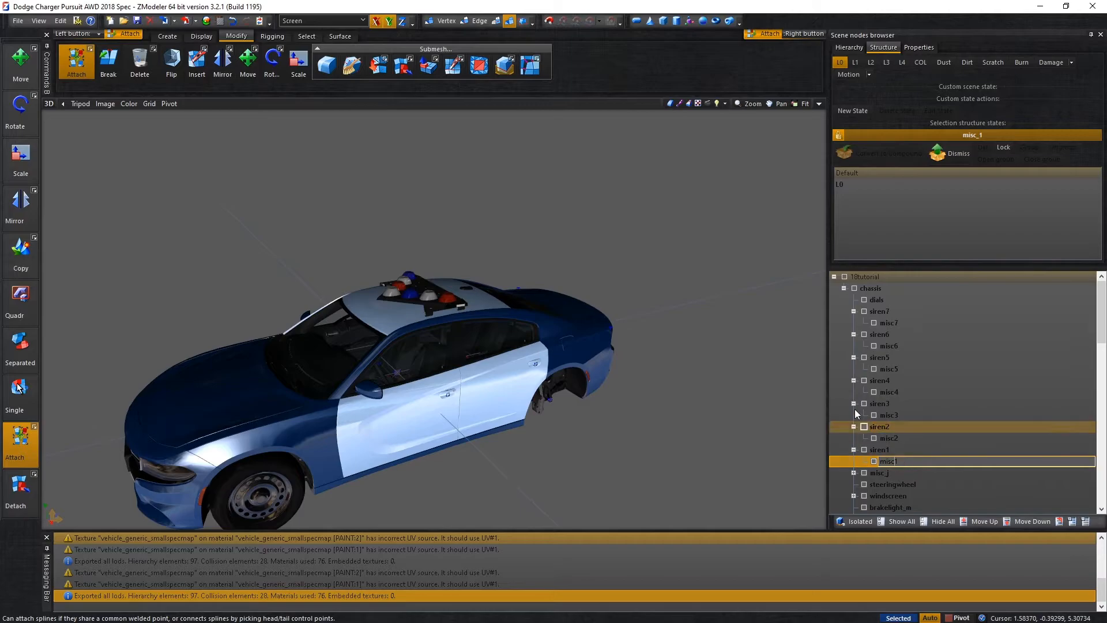
{"action": "key", "text": "Return"}
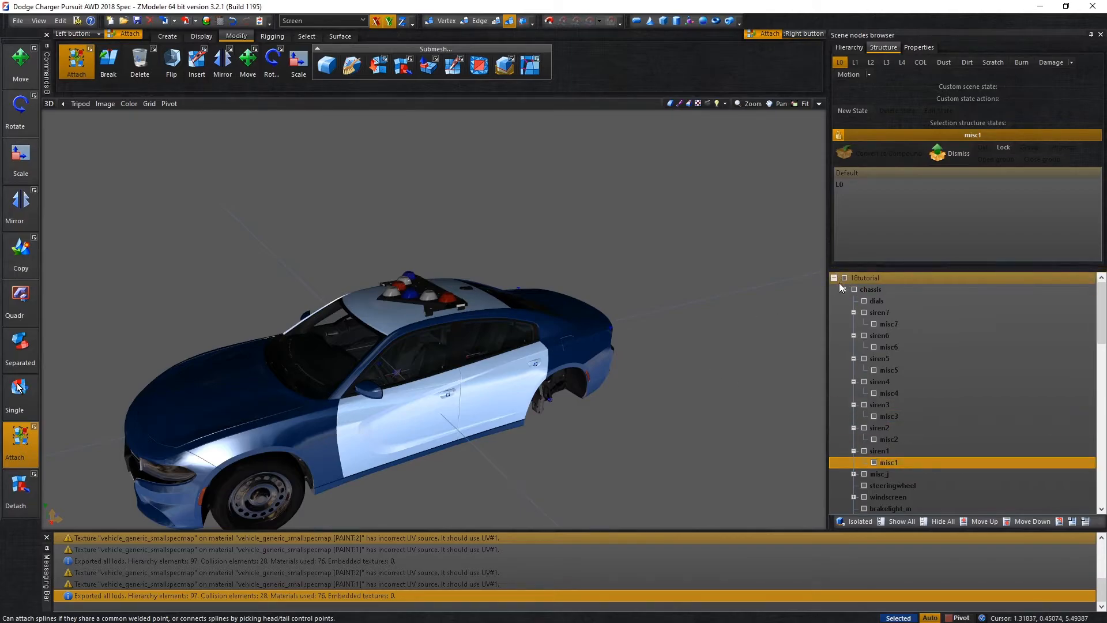
Collapse the 18tutorial hierarchy and export the model over the existing 18tutorial.yft in the stream folder.
{"action": "left_click", "coordinate": [835, 277]}
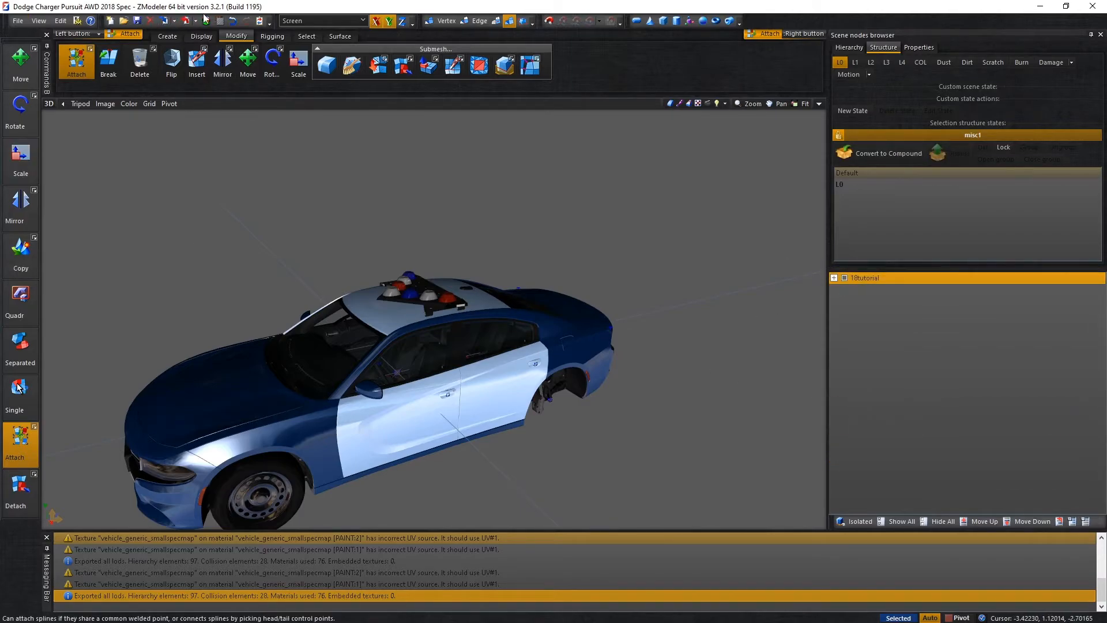
{"action": "left_click", "coordinate": [186, 20]}
{"action": "double_click", "coordinate": [429, 248]}
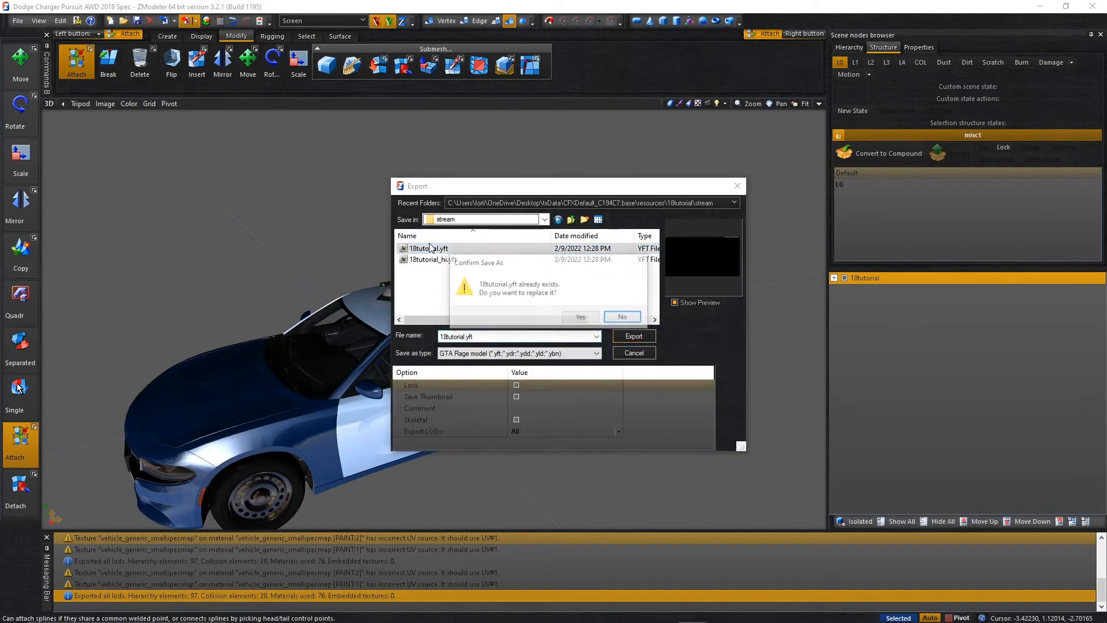
{"action": "left_click", "coordinate": [586, 317]}
Rename the root node as 18tutorial_hi and export it over the existing 18tutorial_hi.yft.
{"action": "double_click", "coordinate": [908, 277]}
{"action": "type", "text": "_hi"}
{"action": "key", "text": "Return"}
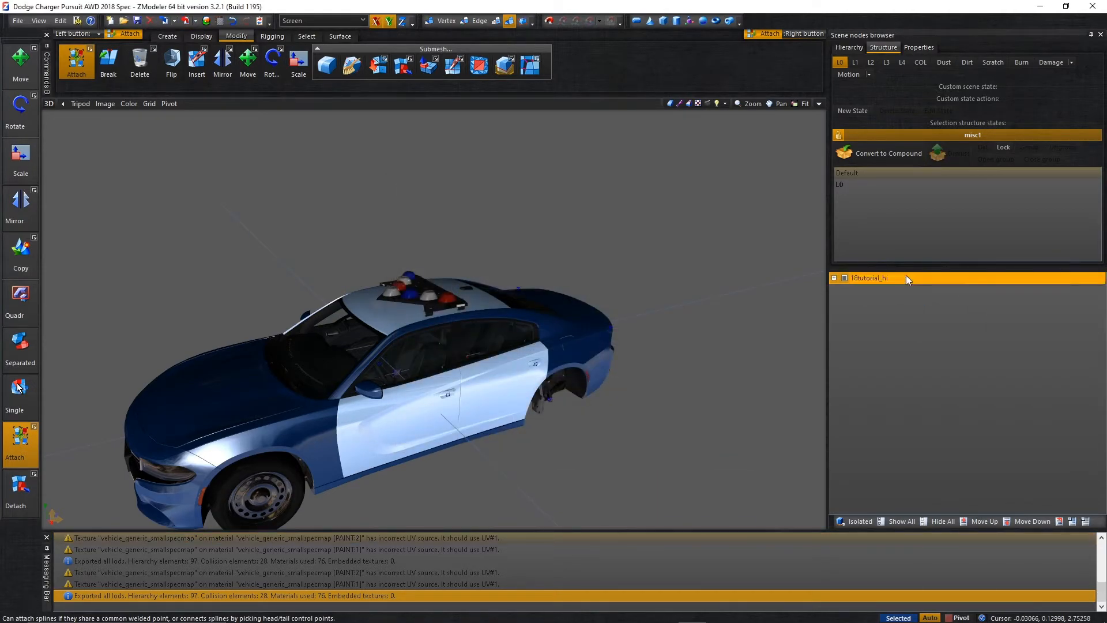
{"action": "left_click", "coordinate": [185, 20]}
{"action": "double_click", "coordinate": [430, 260]}
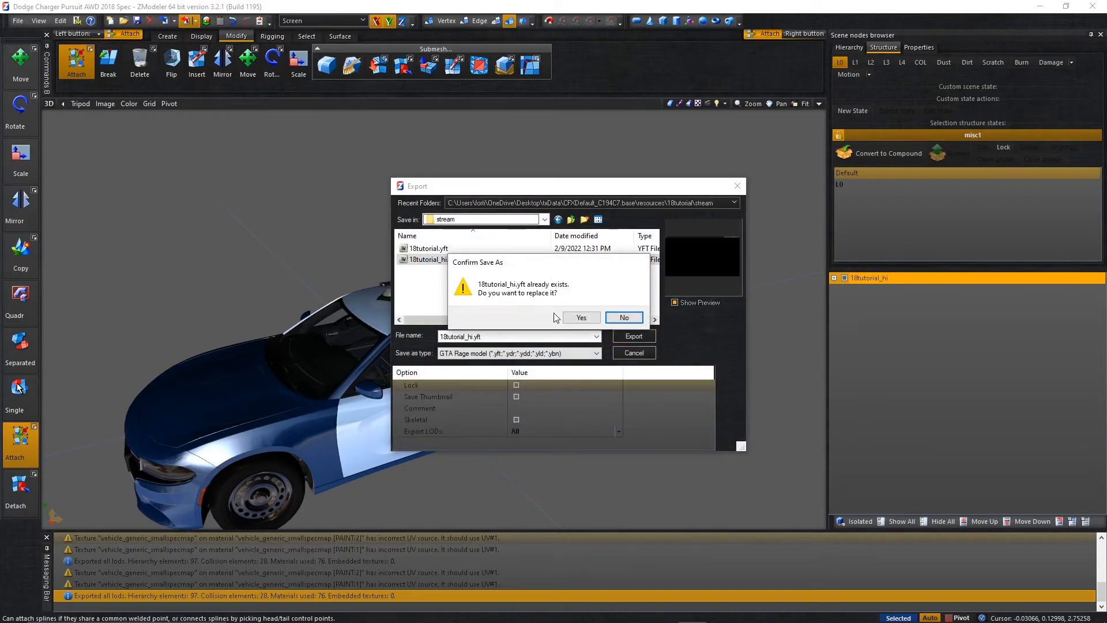
{"action": "left_click", "coordinate": [580, 316]}
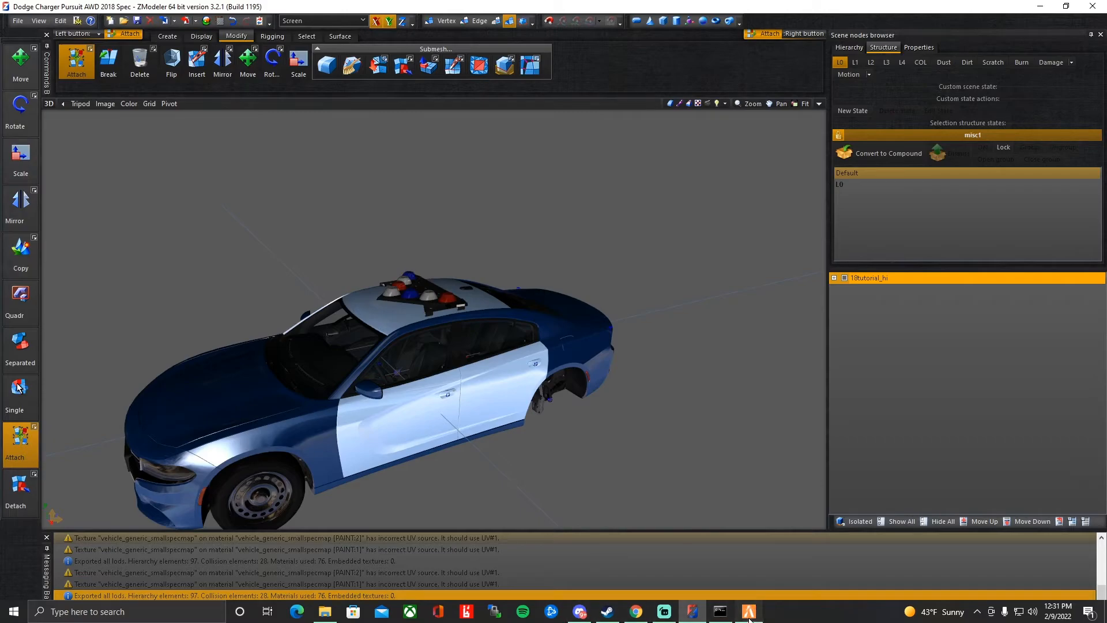
Switch to FiveM and delete the currently spawned Charger through vMenu's vehicle options.
{"action": "left_click", "coordinate": [749, 611]}
{"action": "key", "text": "m"}
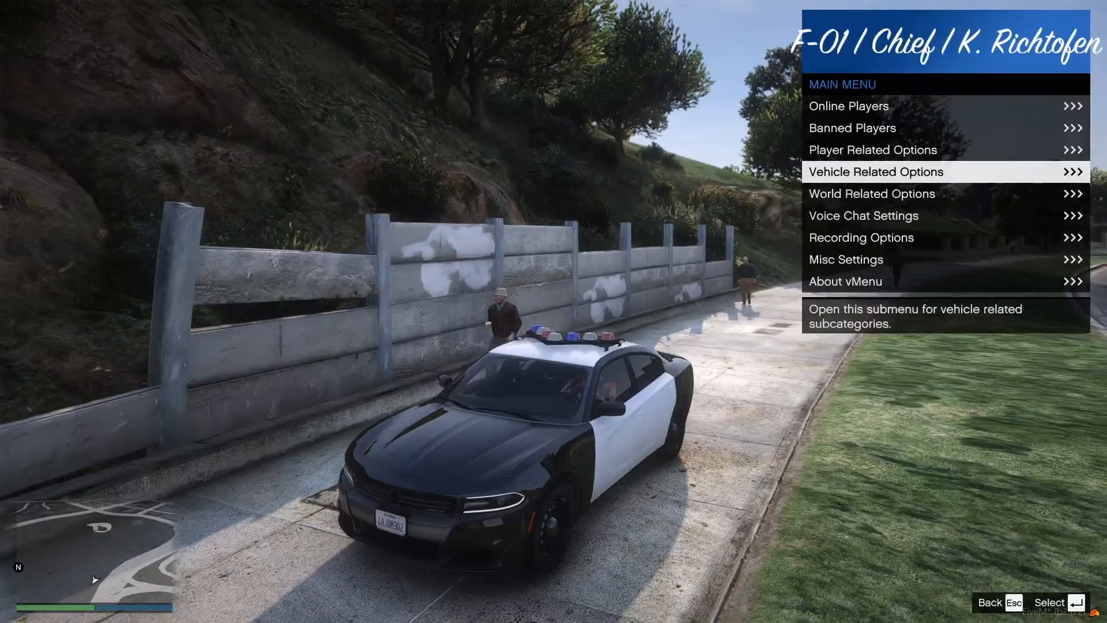
{"action": "key", "text": "Return"}
{"action": "key", "text": "Up"}
{"action": "key", "text": "Return"}
{"action": "key", "text": "Up"}
{"action": "key", "text": "Down"}
{"action": "key", "text": "Down"}
{"action": "key", "text": "Up"}
{"action": "key", "text": "Up"}
{"action": "key", "text": "Up"}
{"action": "key", "text": "Up"}
{"action": "key", "text": "Up"}
{"action": "key", "text": "Up"}
{"action": "key", "text": "Up"}
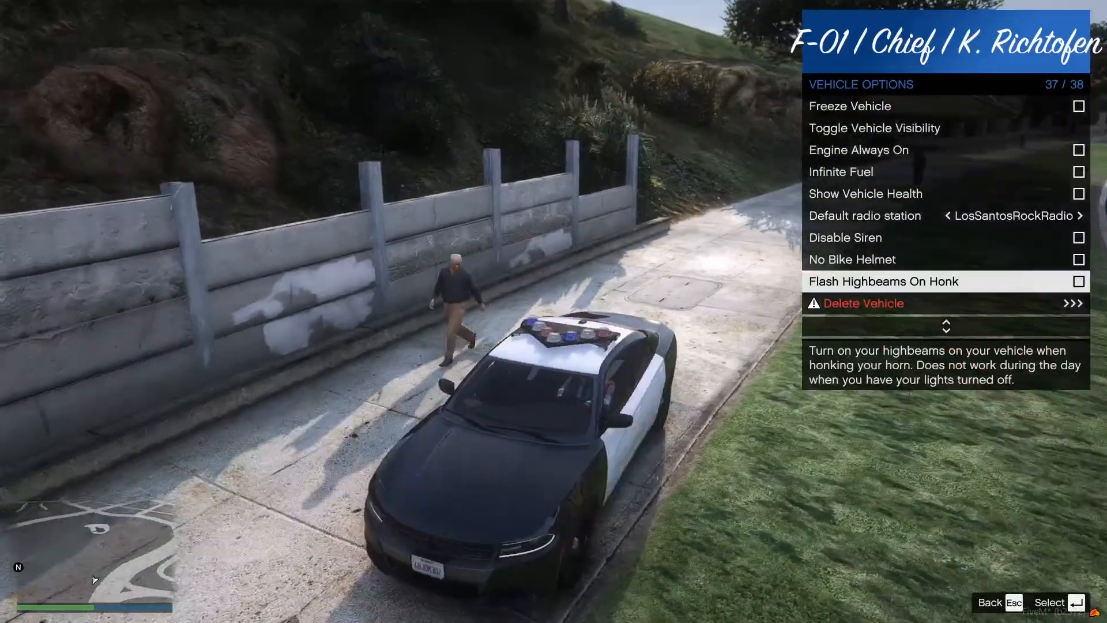
{"action": "key", "text": "Down"}
{"action": "key", "text": "Return"}
{"action": "key", "text": "Down"}
{"action": "key", "text": "Return"}
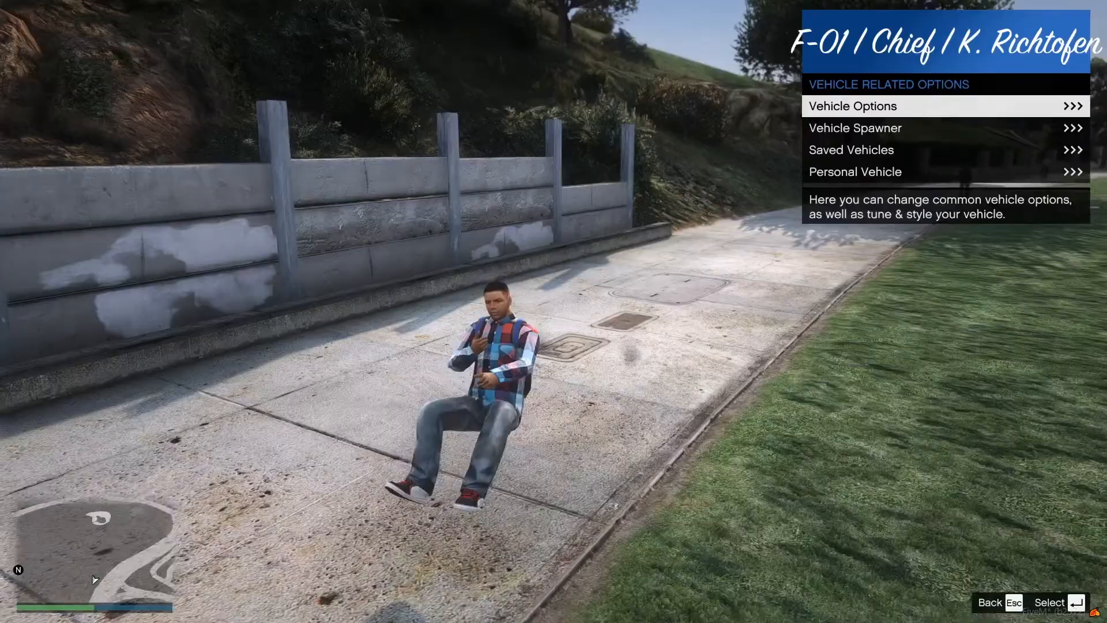
{"action": "type", "text": "m"}
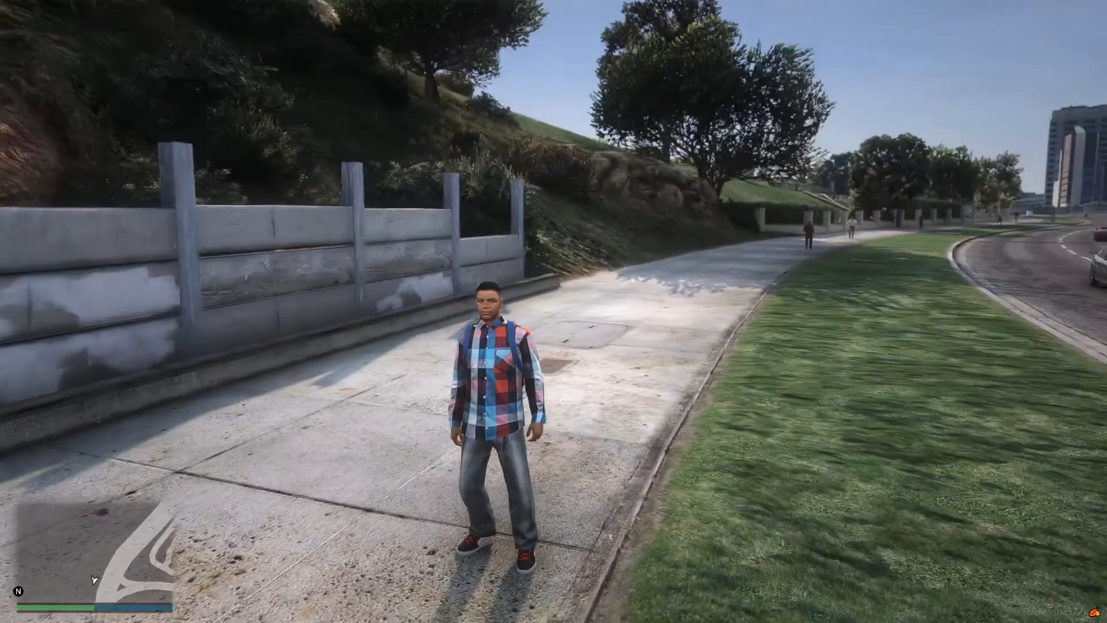
{"action": "type", "text": "t/stop"}
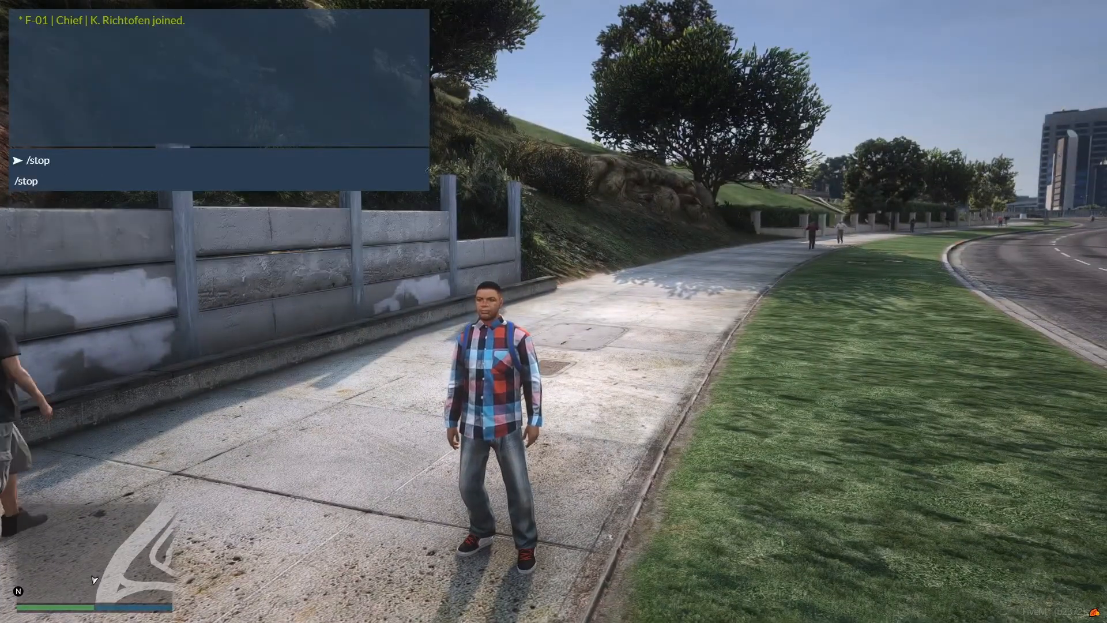
{"action": "type", "text": " 18tutorial"}
Reload the car resource with the chat commands /stop 18tutorial, /refresh and /start 18tutorial.
{"action": "key", "text": "Return"}
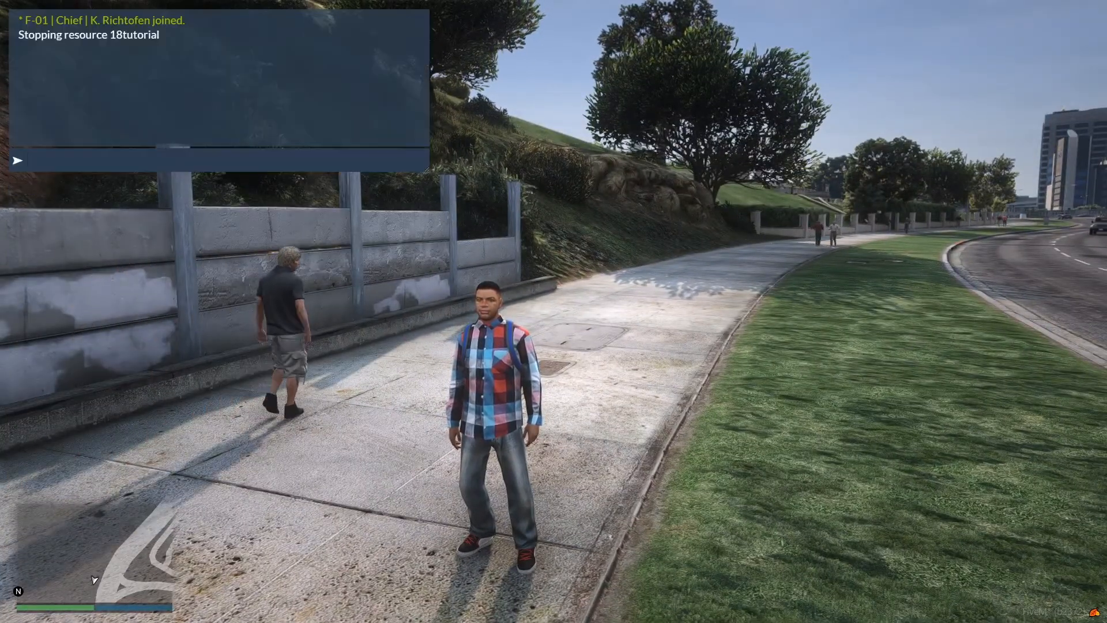
{"action": "type", "text": "/refresh"}
{"action": "key", "text": "Return"}
{"action": "type", "text": "/start 18tut"}
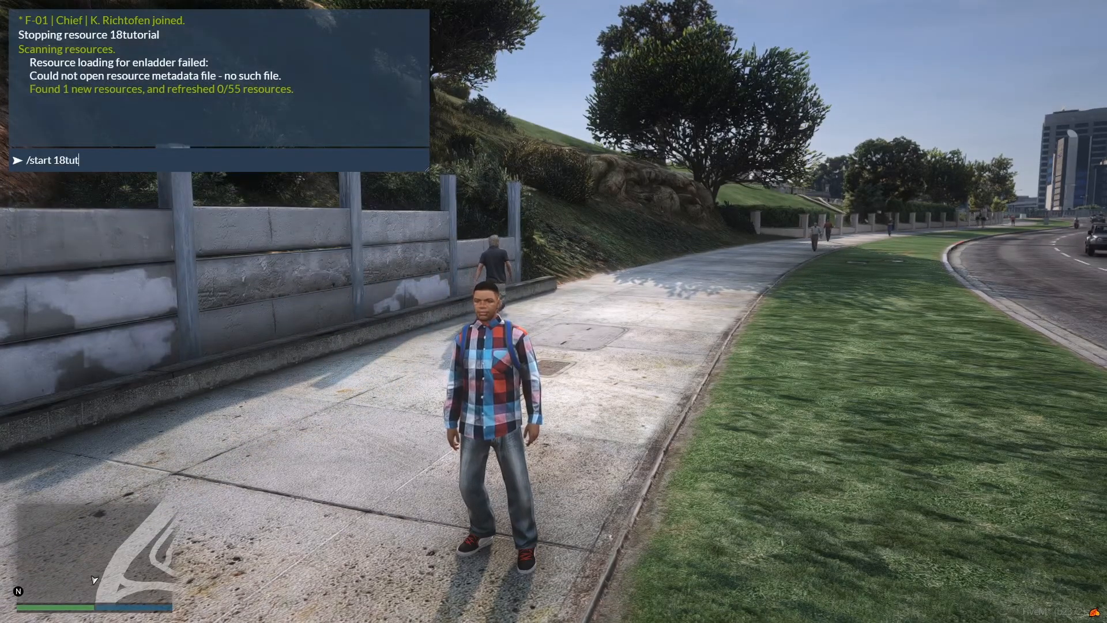
{"action": "type", "text": "orial"}
{"action": "key", "text": "Return"}
Spawn the saved Tutorial Charger from the Emergency category of vMenu's saved vehicles and close the menu.
{"action": "key", "text": "m"}
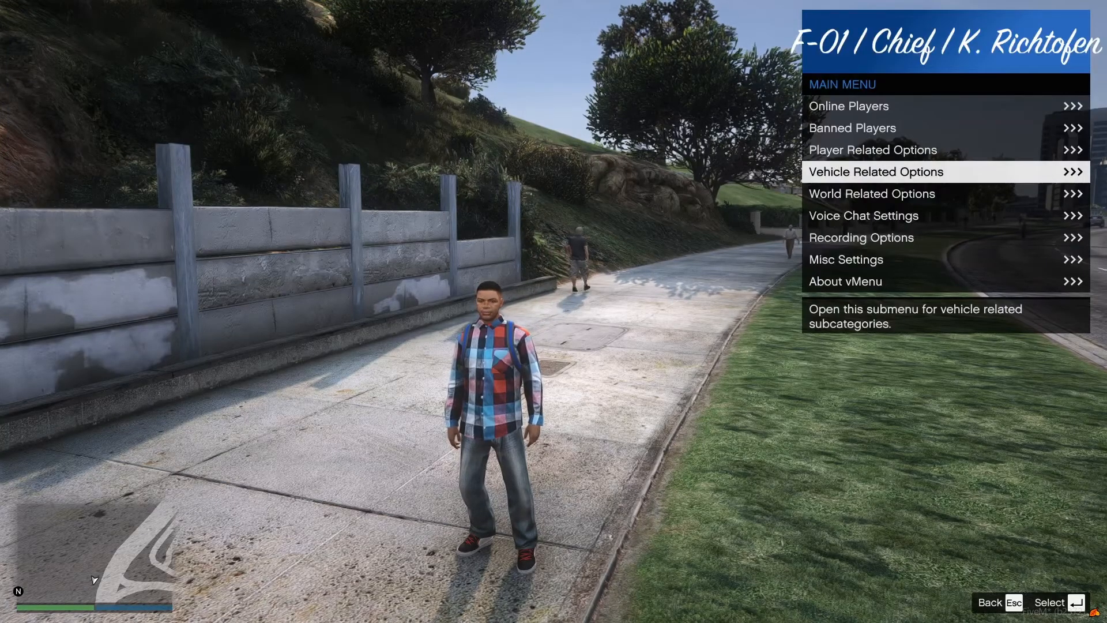
{"action": "key", "text": "Down"}
{"action": "key", "text": "Up"}
{"action": "key", "text": "Return"}
{"action": "key", "text": "Down"}
{"action": "key", "text": "Down"}
{"action": "key", "text": "Return"}
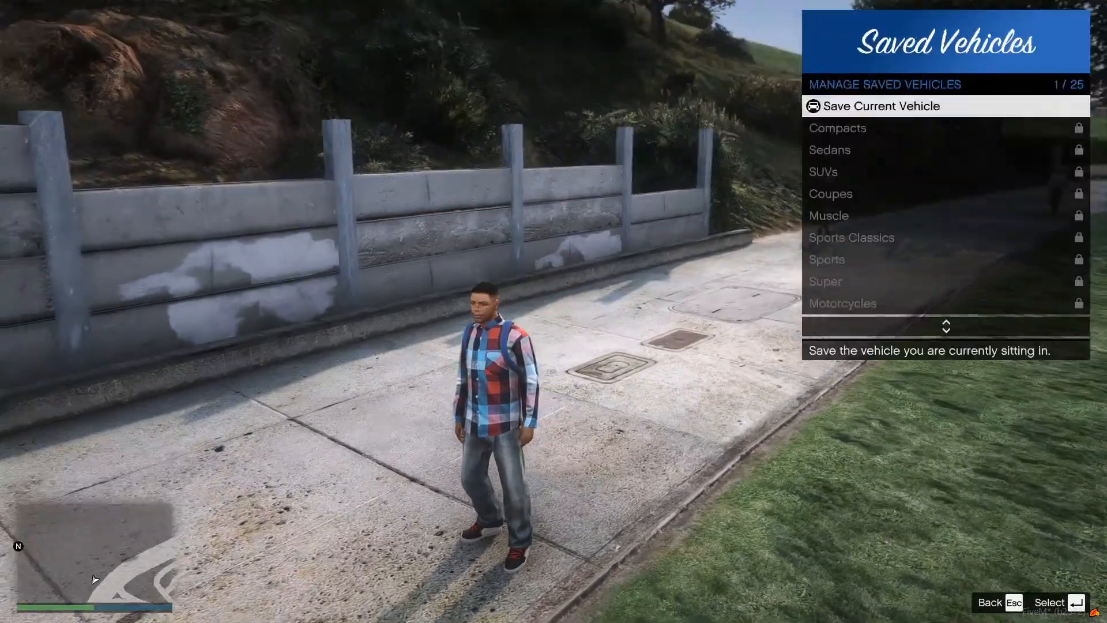
{"action": "key", "text": "Up"}
{"action": "key", "text": "Up"}
{"action": "key", "text": "Up"}
{"action": "key", "text": "Up"}
{"action": "key", "text": "Up"}
{"action": "key", "text": "Up"}
{"action": "key", "text": "Return"}
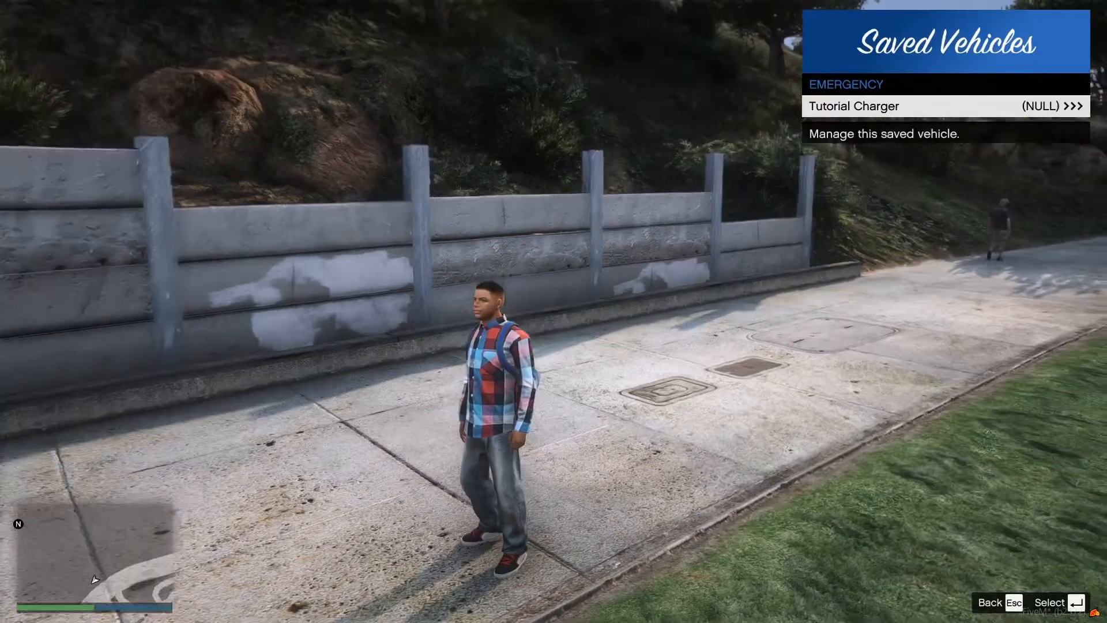
{"action": "key", "text": "Return"}
{"action": "key", "text": "Return"}
{"action": "key", "text": "Escape"}
{"action": "key", "text": "Escape"}
{"action": "key", "text": "Escape"}
{"action": "key", "text": "Escape"}
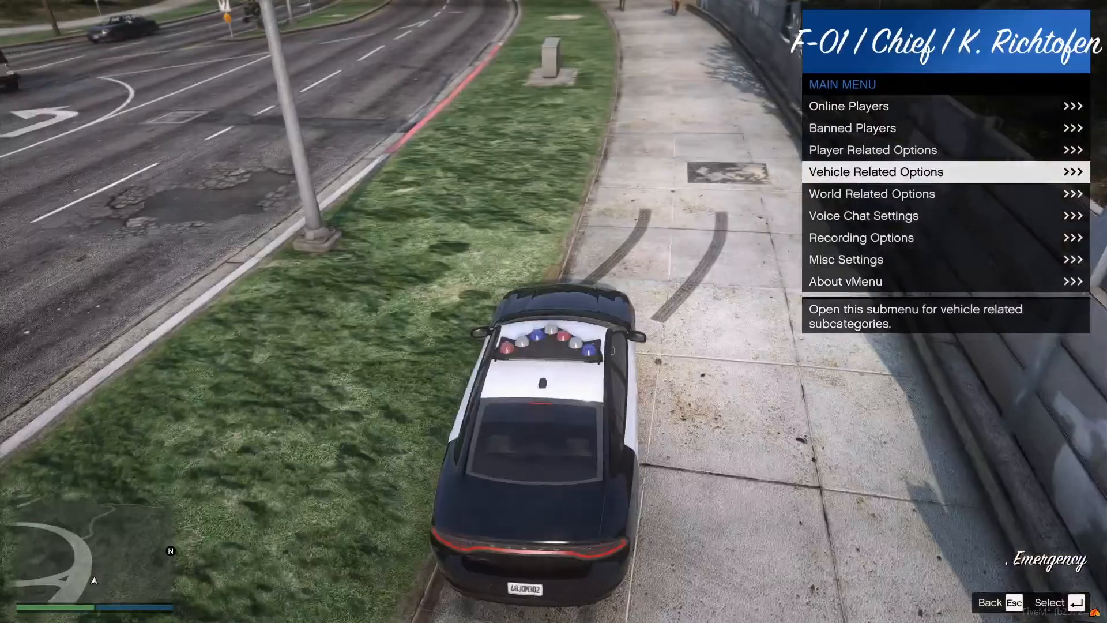
{"action": "key", "text": "Escape"}
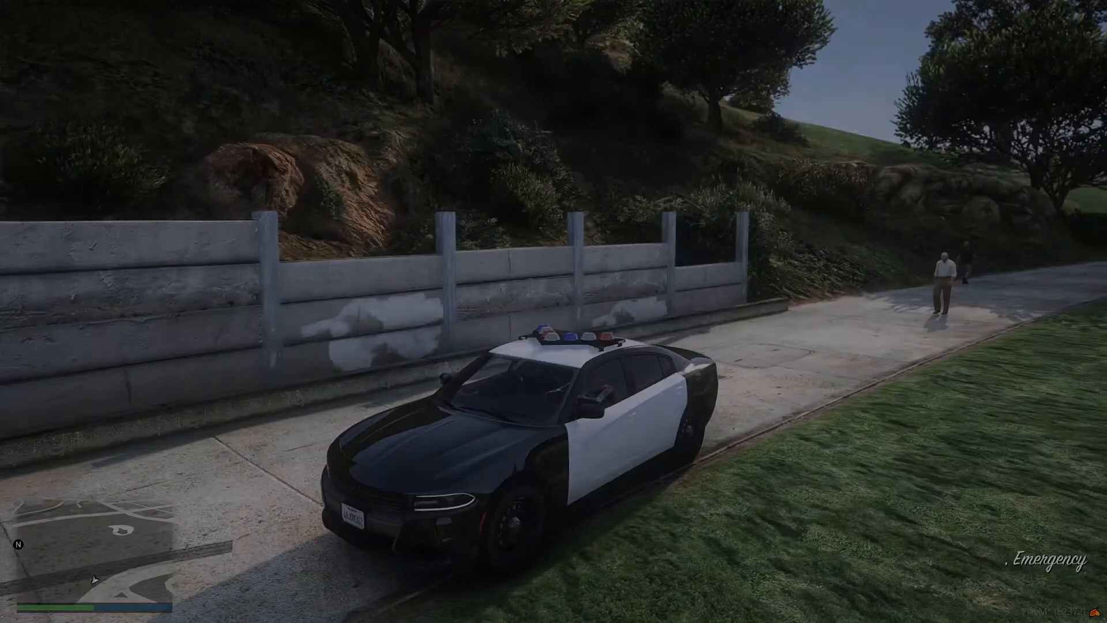
Relaunch FiveM and rejoin the test server through its server browser.
{"action": "key", "text": "super"}
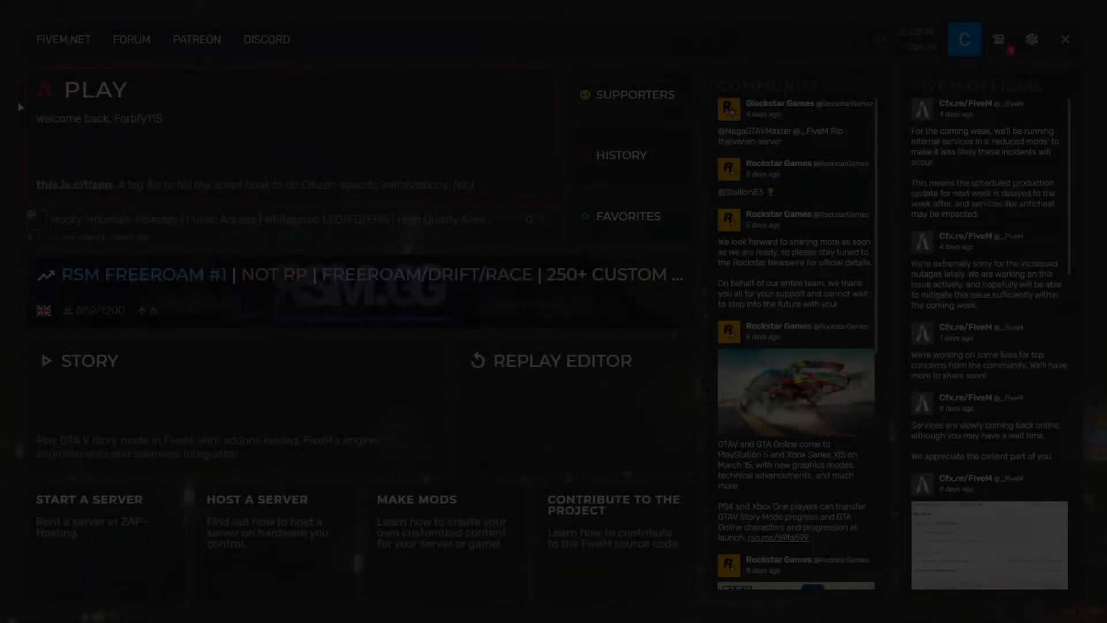
{"action": "left_click", "coordinate": [443, 160]}
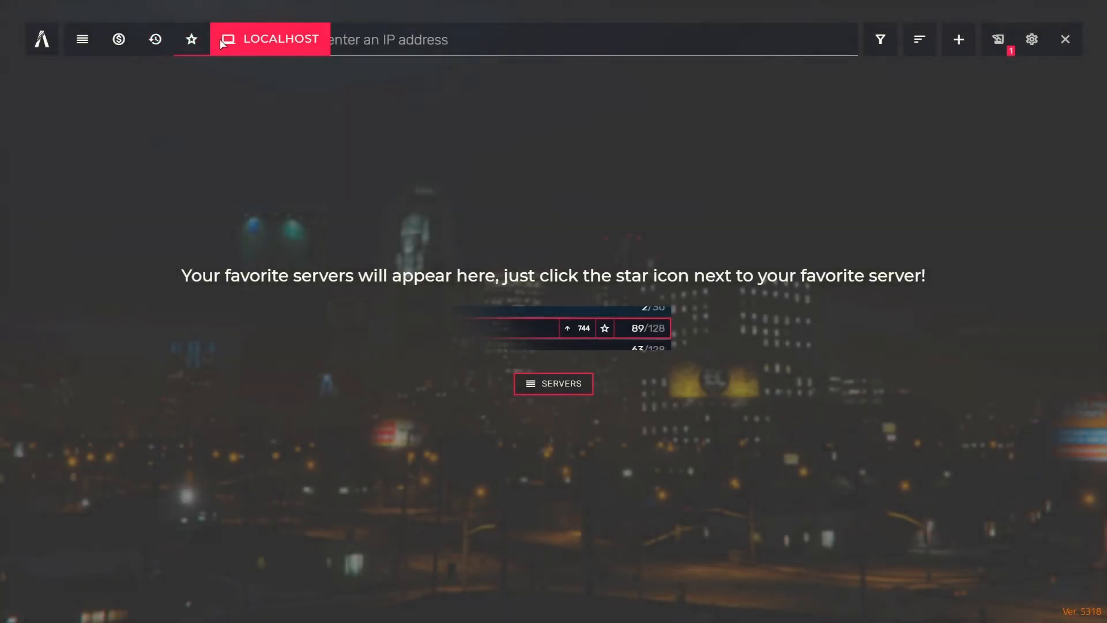
{"action": "left_click", "coordinate": [222, 44]}
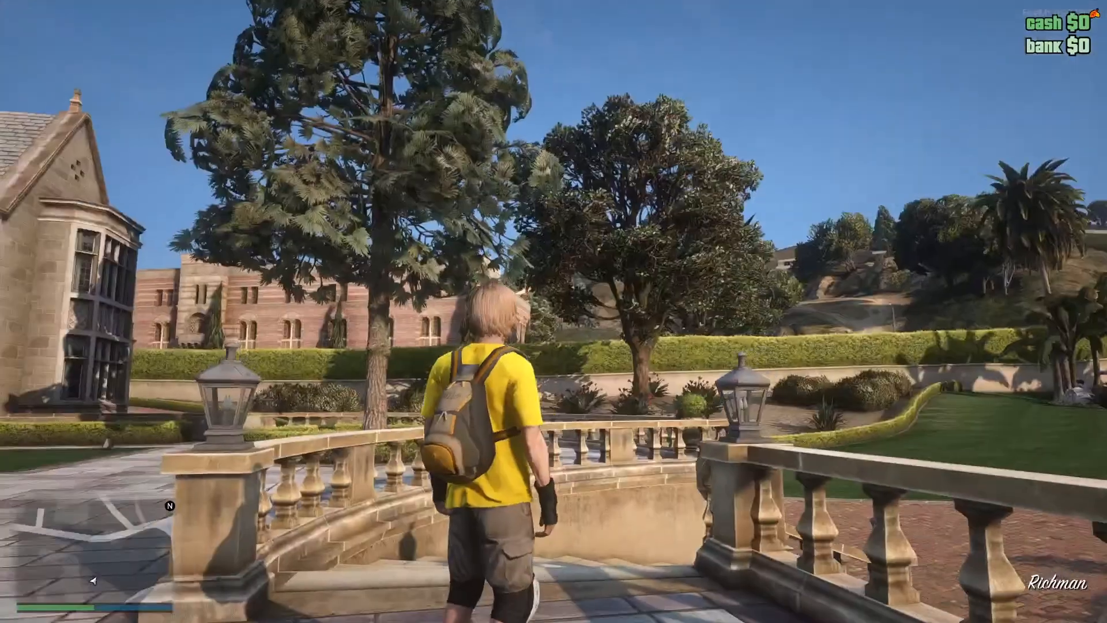
Run the character down the mansion stairs onto the lawn and spawn the Tutorial Charger.
{"action": "key", "text": "w"}
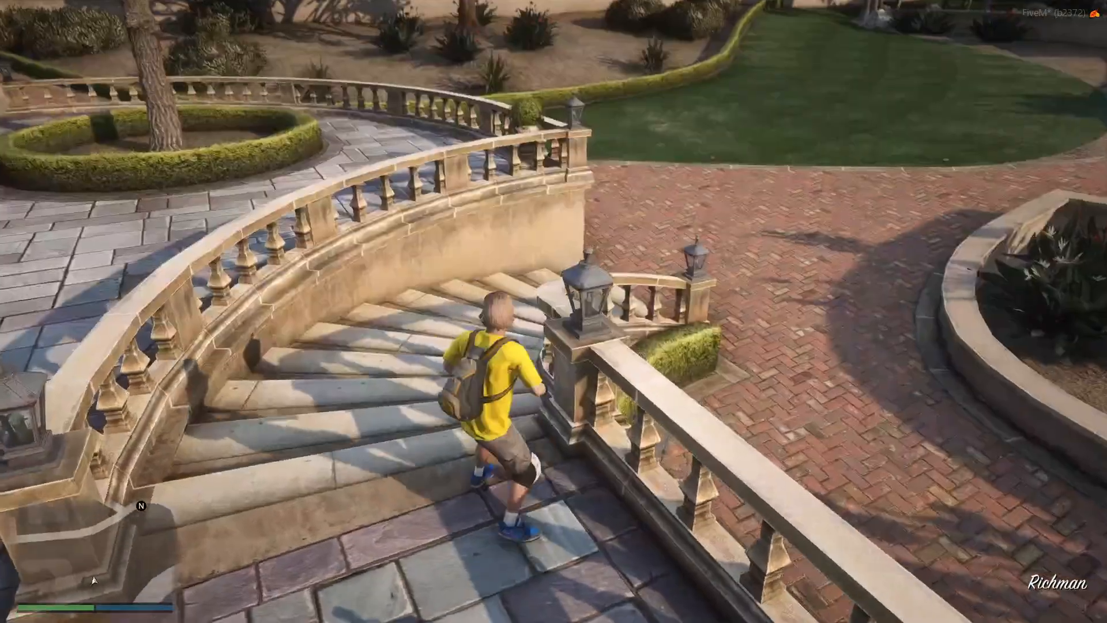
{"action": "key", "text": "w"}
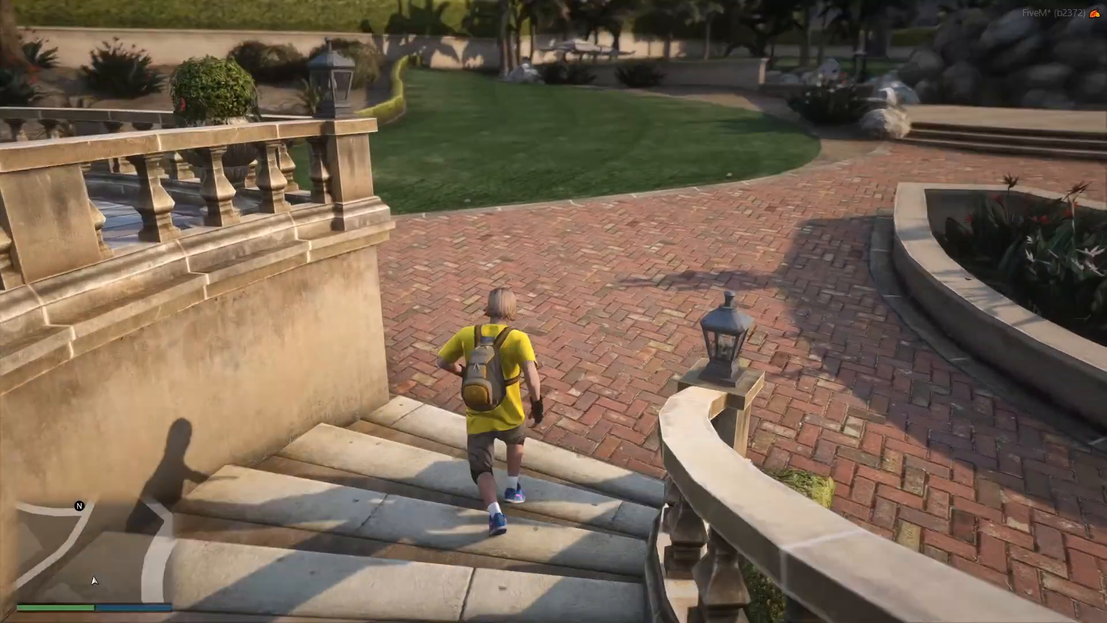
{"action": "key", "text": "w"}
{"action": "key", "text": "w"}
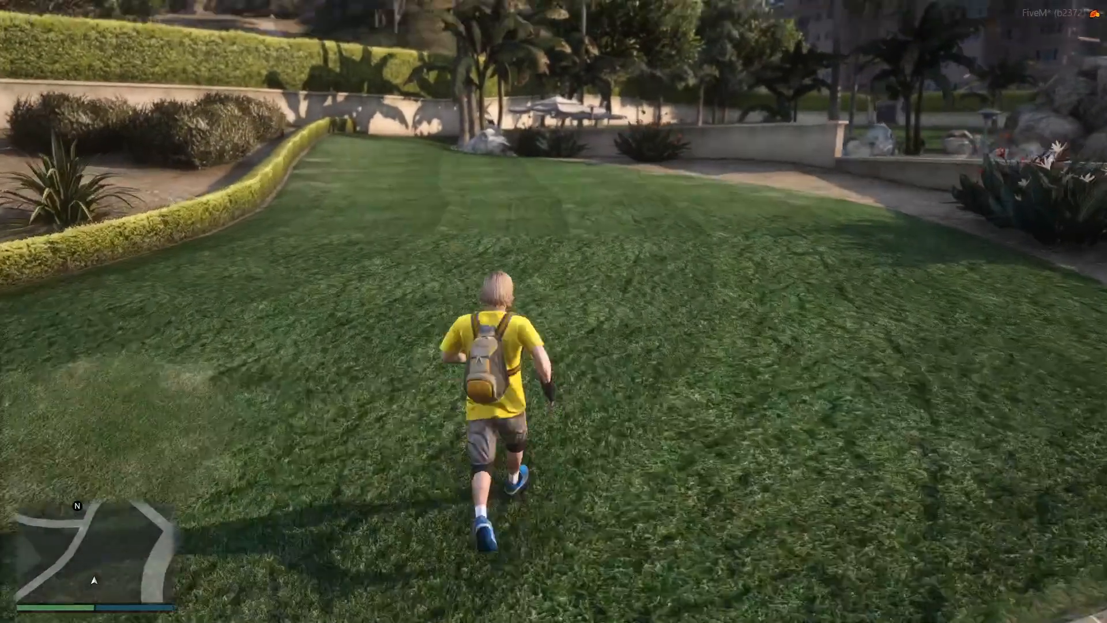
{"action": "key", "text": "Down"}
{"action": "key", "text": "Down"}
{"action": "key", "text": "Down"}
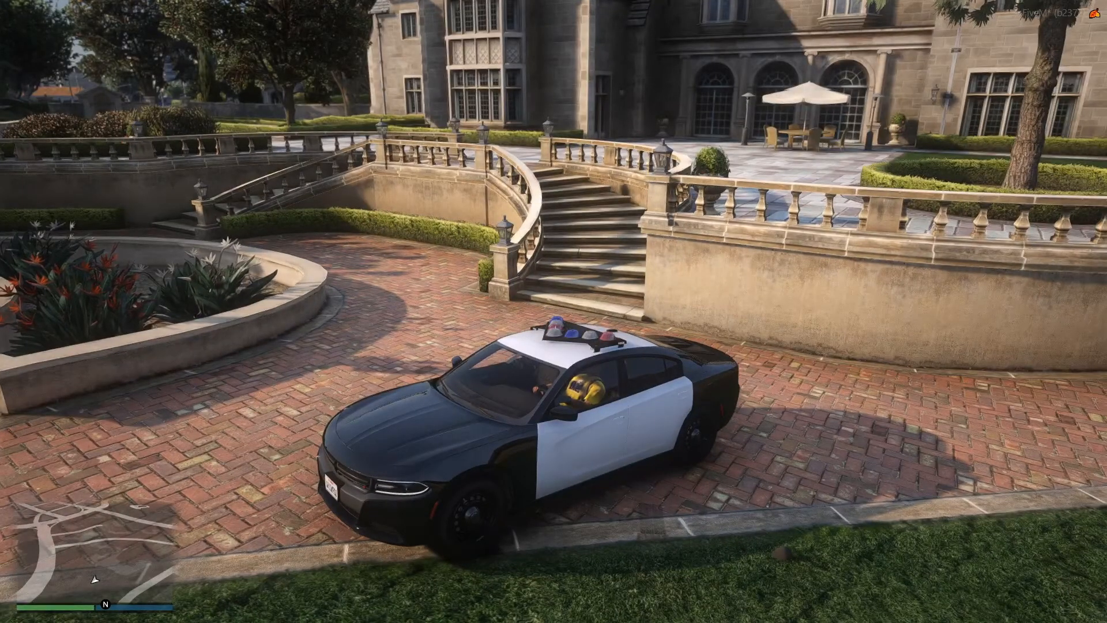
Set the world time to Night (03:00) in vMenu's time options and close the menu.
{"action": "key", "text": "m"}
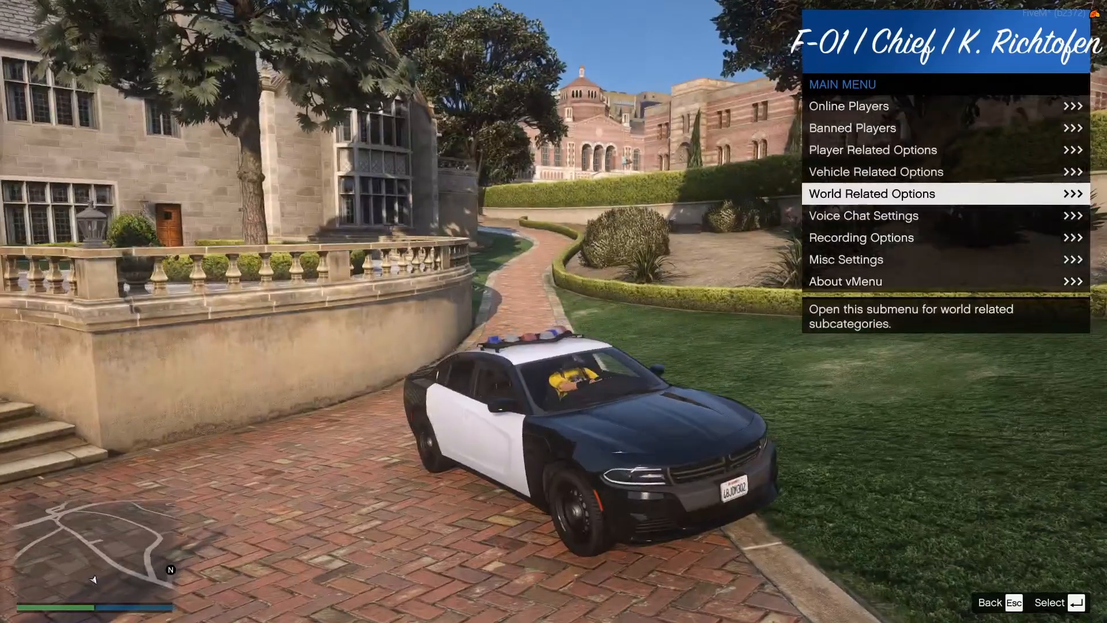
{"action": "key", "text": "Return"}
{"action": "key", "text": "Return"}
{"action": "key", "text": "Up"}
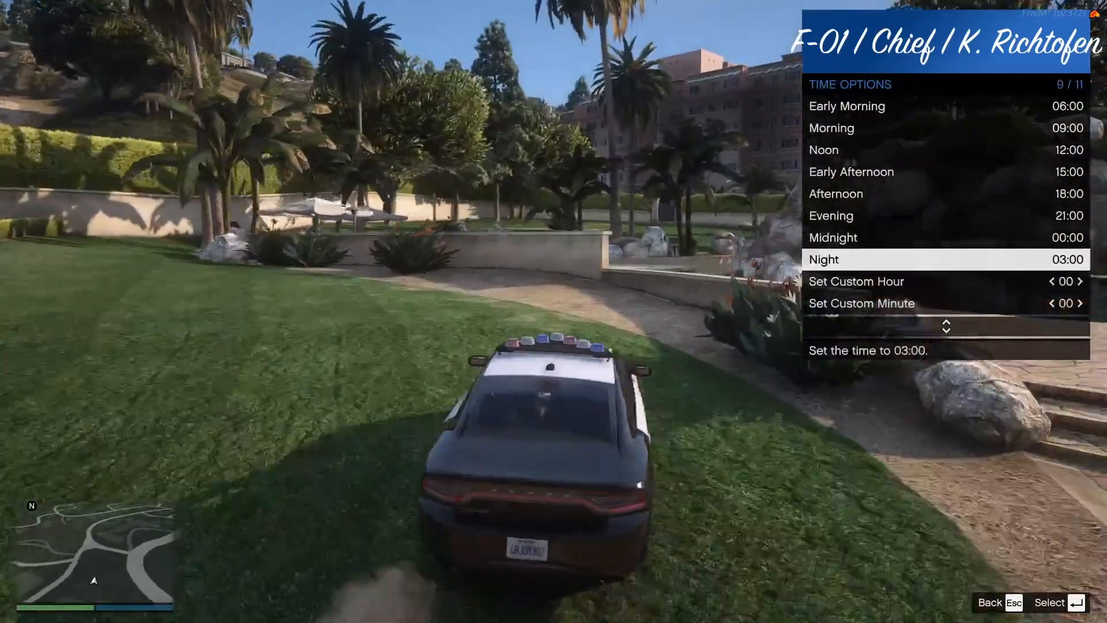
{"action": "key", "text": "Return"}
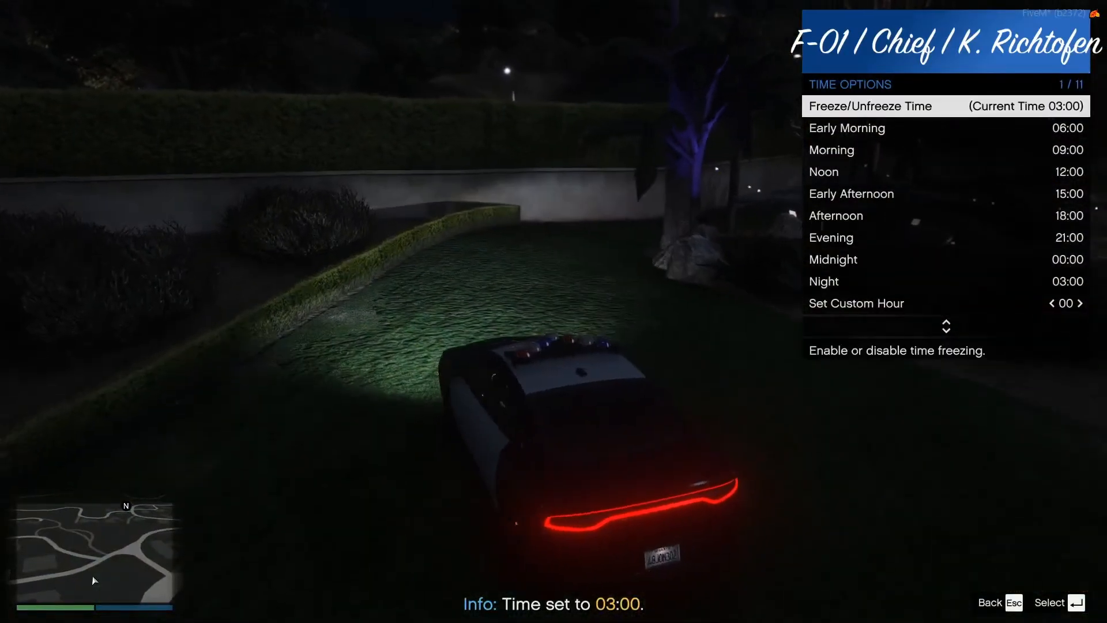
{"action": "key", "text": "m"}
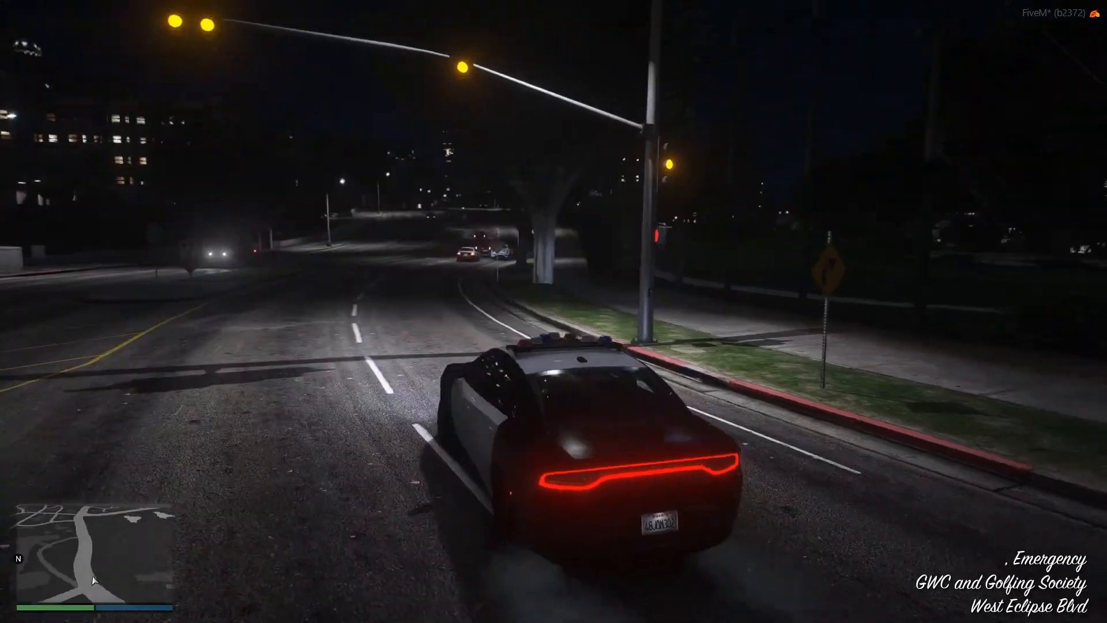
Turn on the Charger's emergency lights, get out to examine the rotating lightbar up close, and get back in.
{"action": "key", "text": "q"}
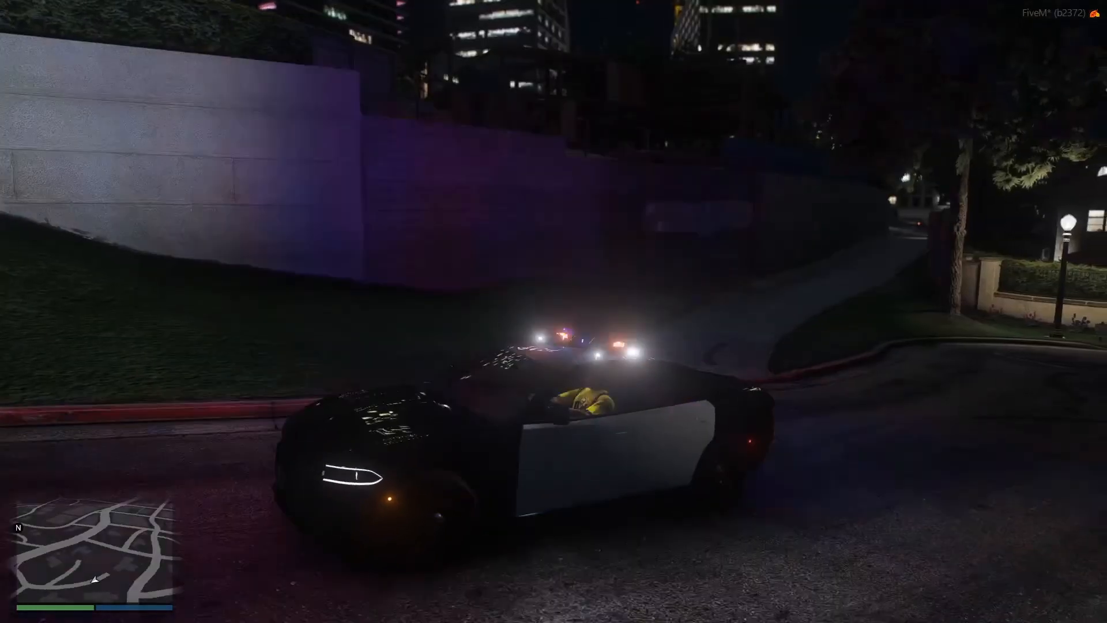
{"action": "key", "text": "f"}
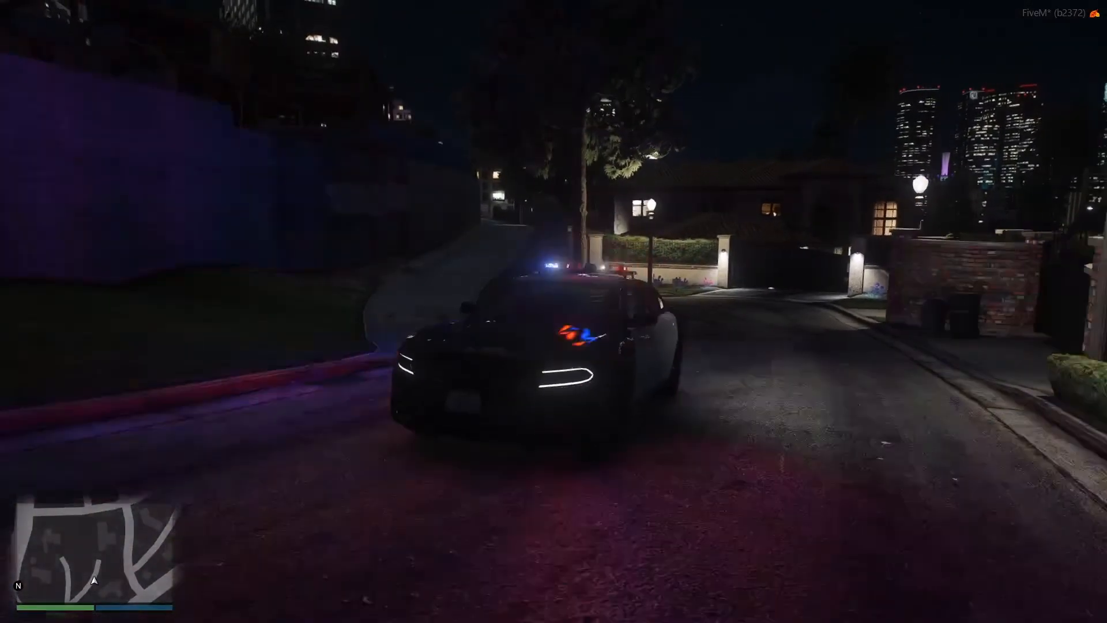
{"action": "key", "text": "v"}
{"action": "key", "text": "v"}
{"action": "key", "text": "w"}
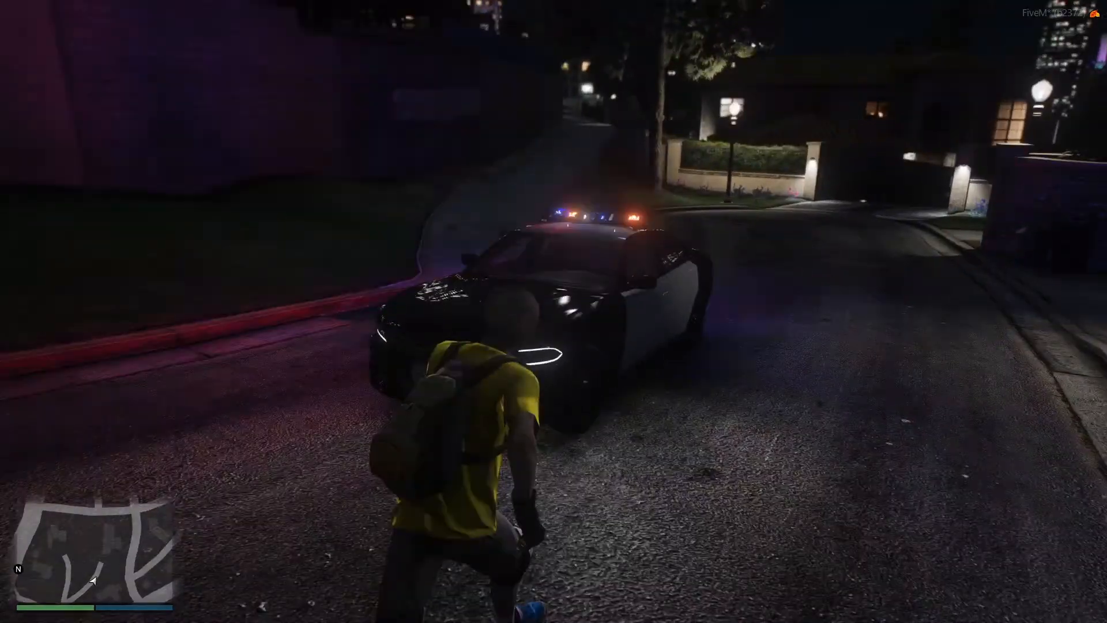
{"action": "key", "text": "f"}
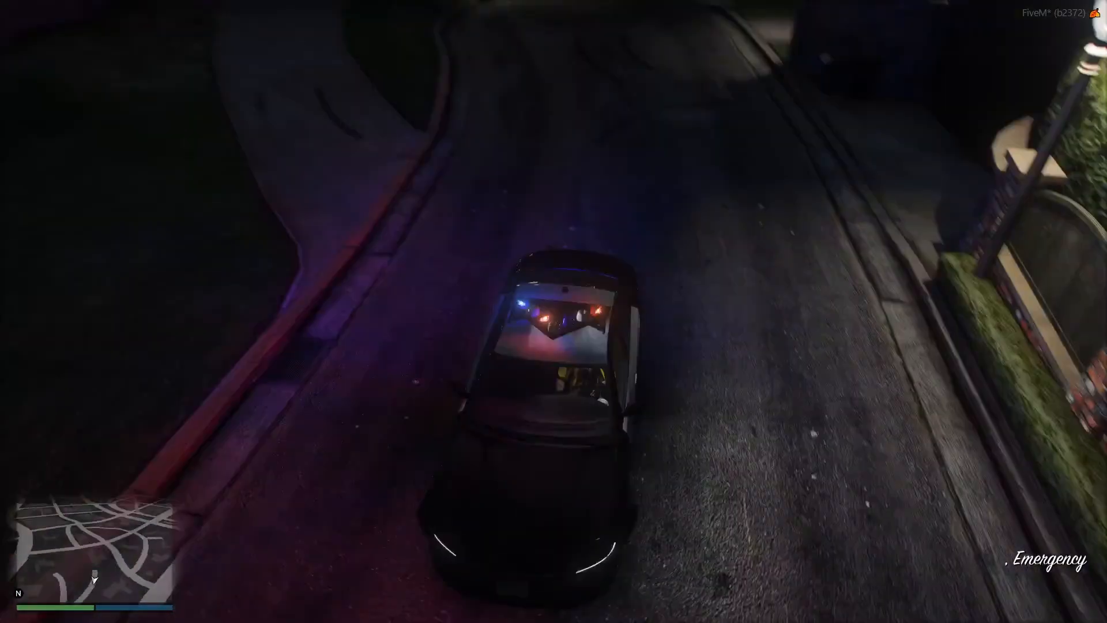
Drive the Charger down the residential street with its emergency lights on and turn right at the stop sign toward West Eclipse Blvd.
{"action": "key", "text": "w"}
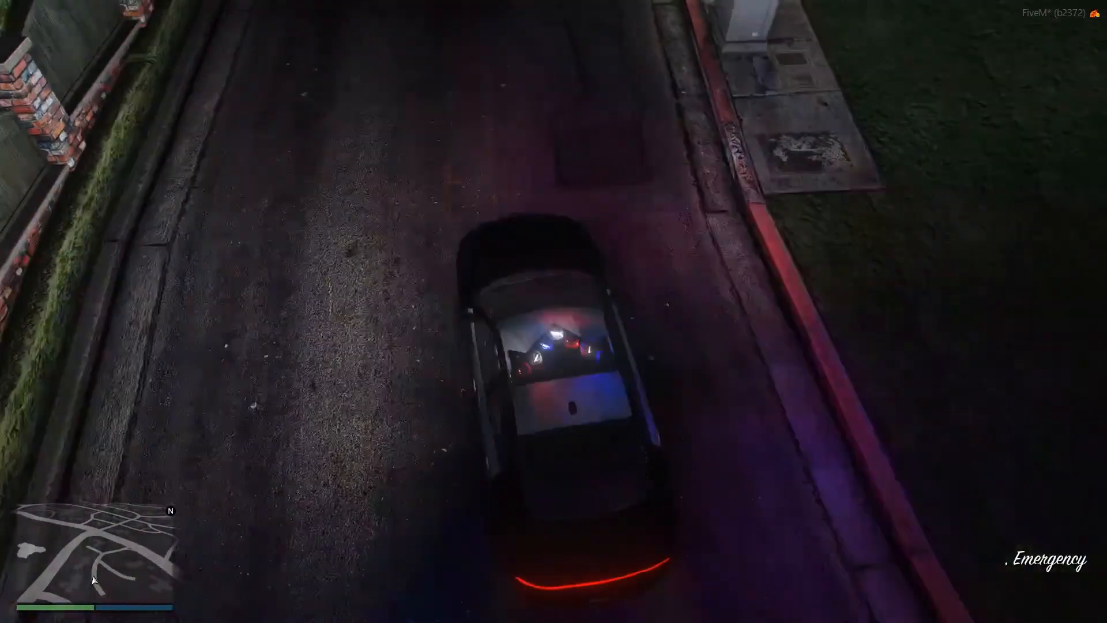
{"action": "key", "text": "w"}
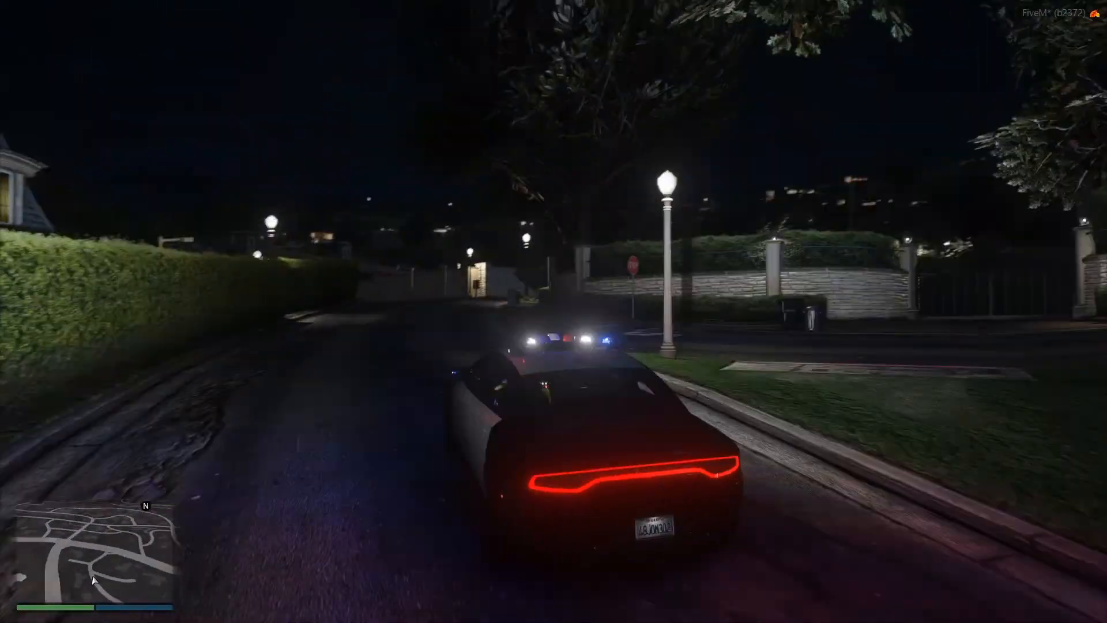
{"action": "key", "text": "w"}
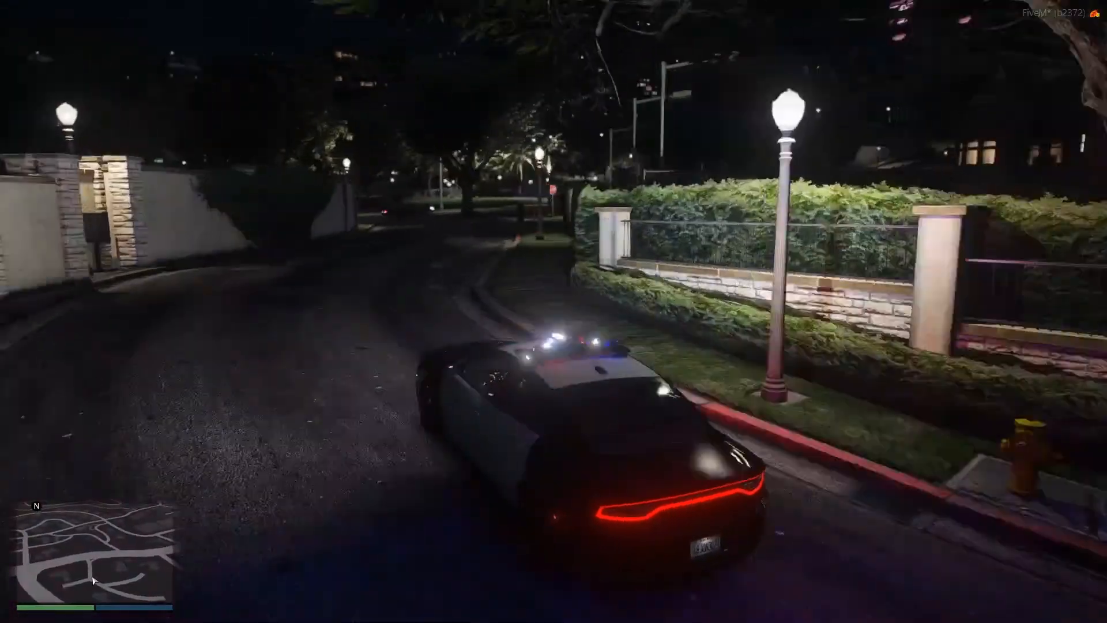
{"action": "key", "text": "w"}
{"action": "key", "text": "a"}
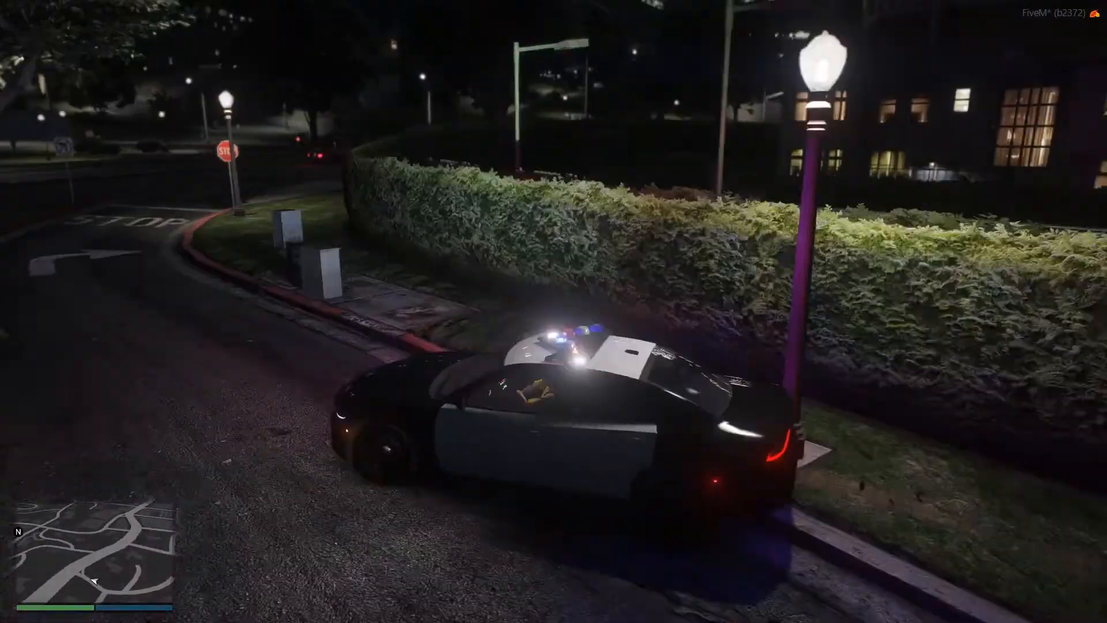
{"action": "key", "text": "w"}
{"action": "key", "text": "d"}
{"action": "key", "text": "w"}
{"action": "key", "text": "d"}
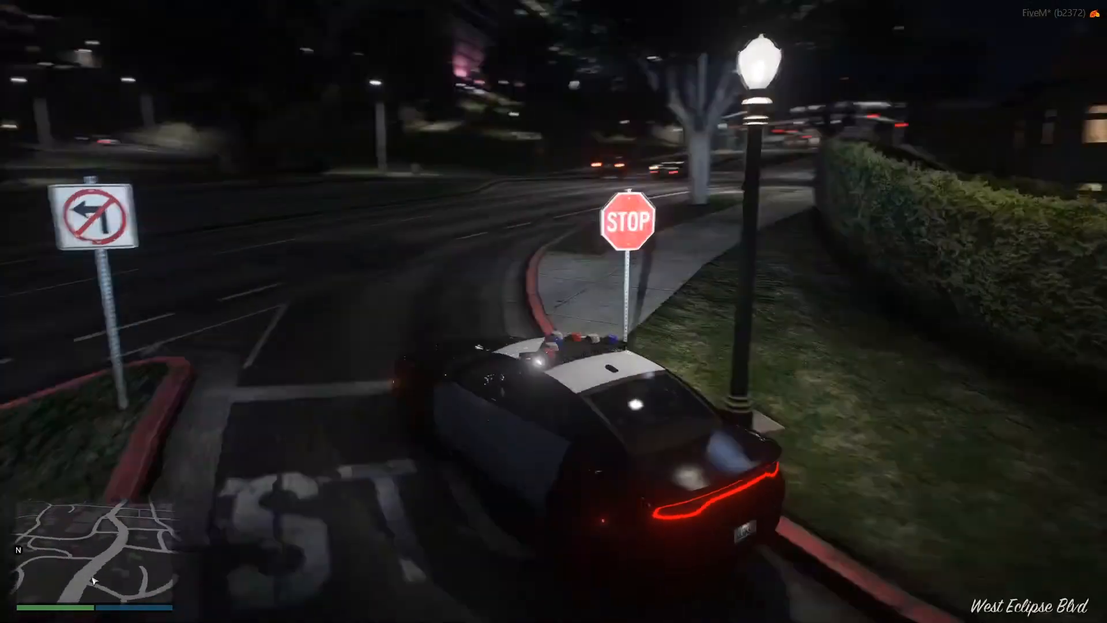
Drive the Charger along West Eclipse Blvd, Portola Dr and Rockford Dr to the large intersection in West Vinewood.
{"action": "key", "text": "w"}
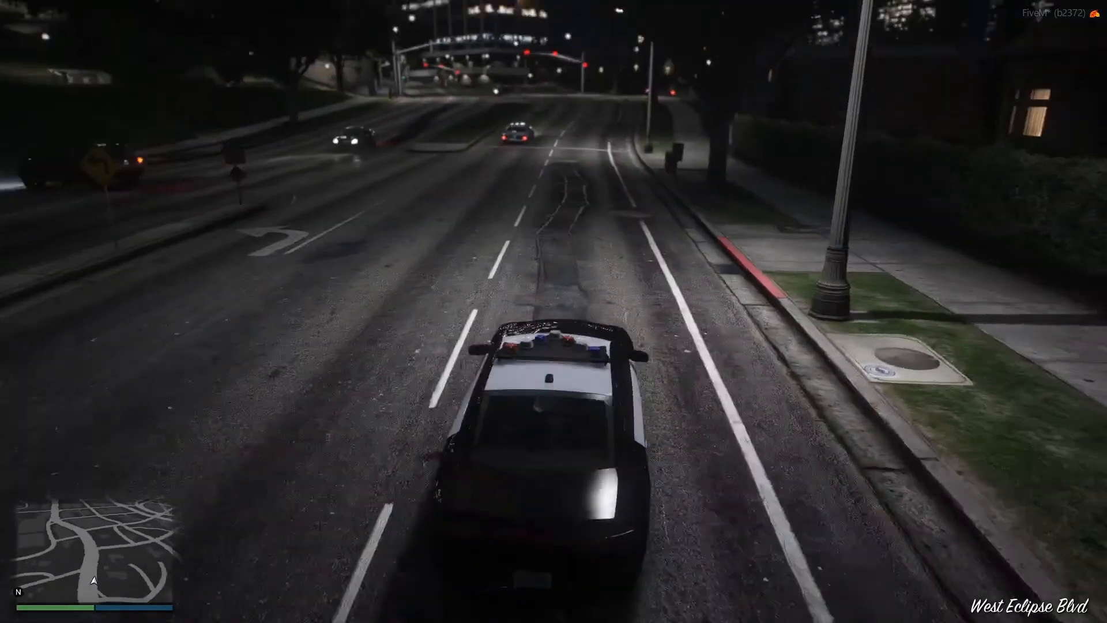
{"action": "key", "text": "w"}
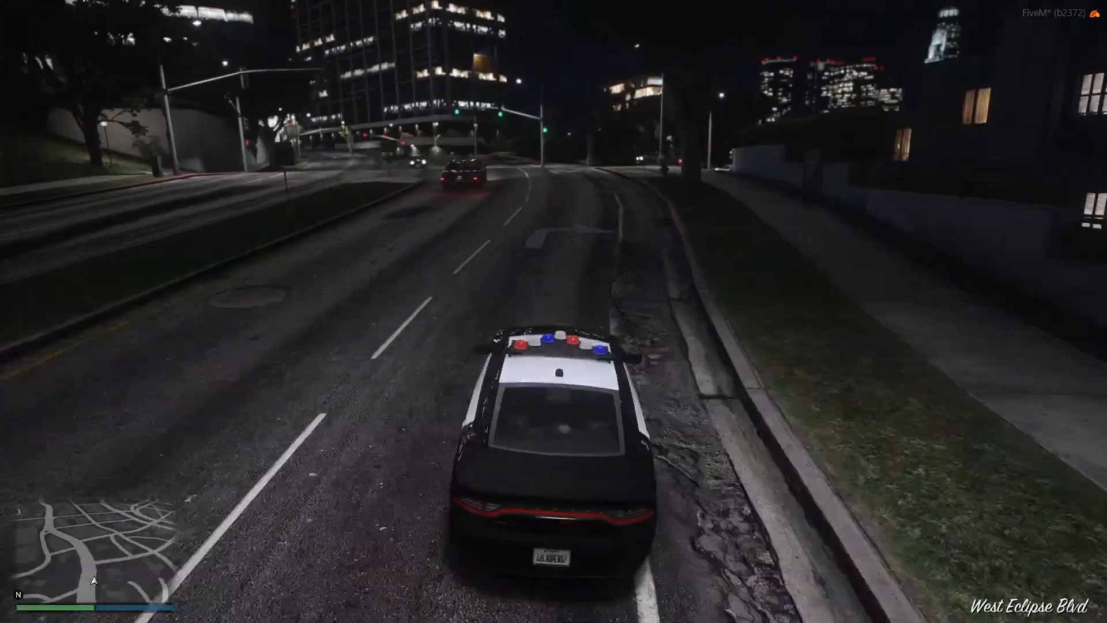
{"action": "key", "text": "w"}
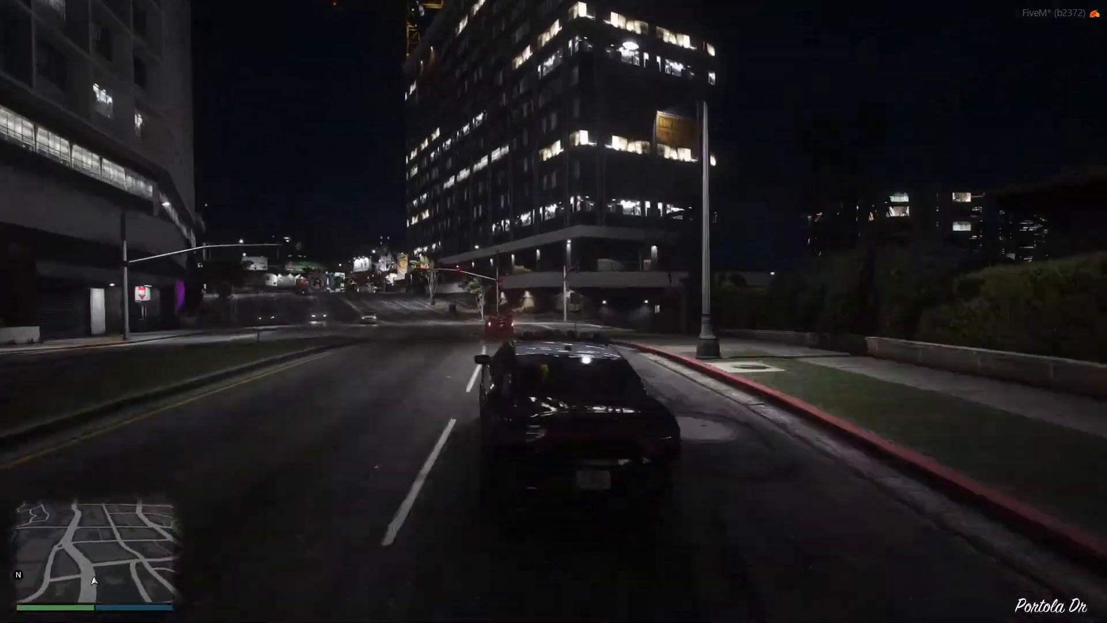
{"action": "key", "text": "w"}
{"action": "key", "text": "w"}
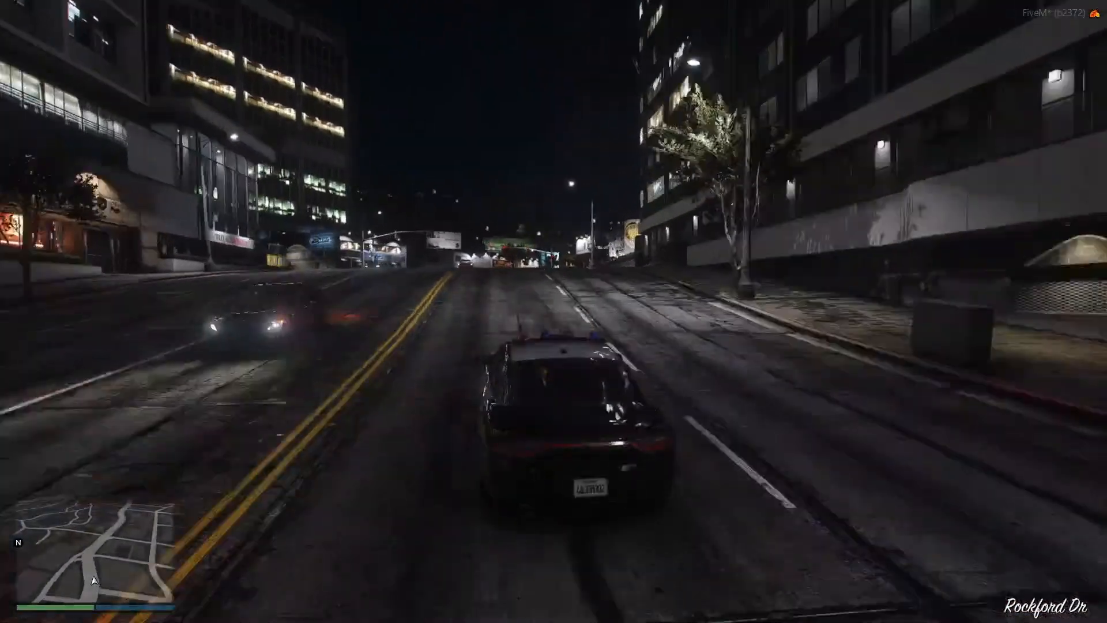
Turn the Charger right at the West Vinewood intersection and continue along Milton Rd.
{"action": "key", "text": "w"}
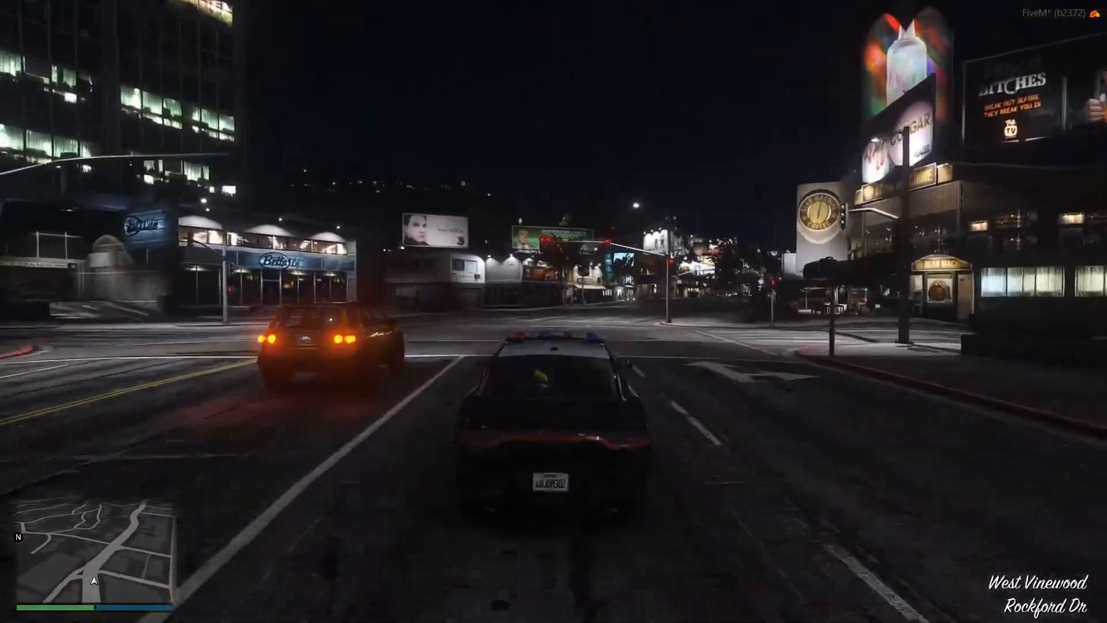
{"action": "key", "text": "d"}
{"action": "key", "text": "w"}
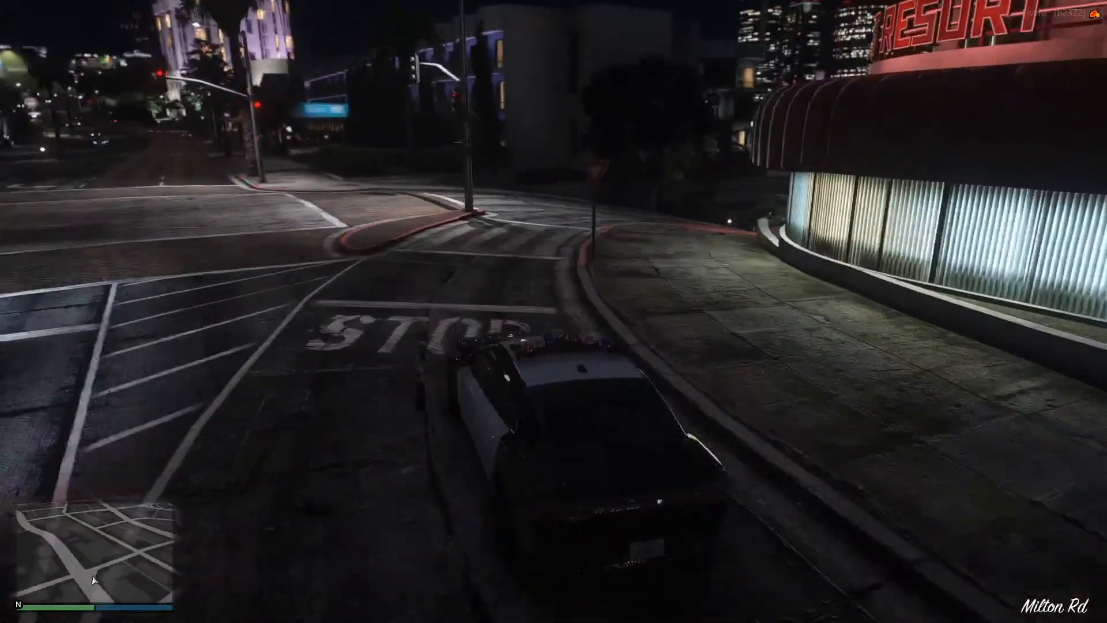
{"action": "key", "text": "w"}
{"action": "key", "text": "d"}
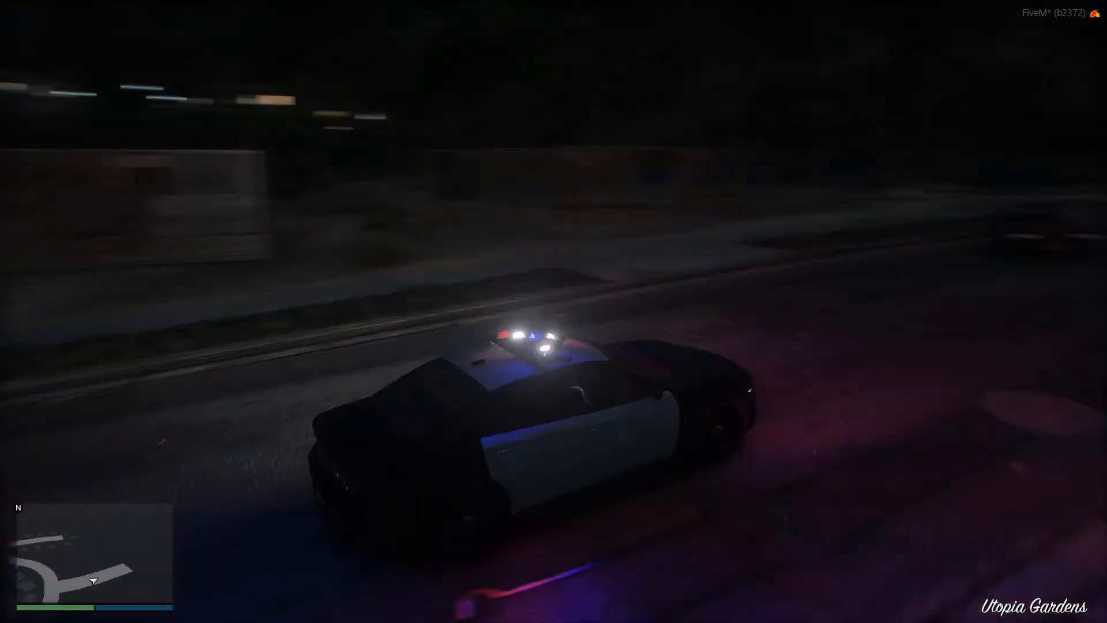
Switch the Charger from emergency lights to headlights and drive off the road toward the wooden house frame in Utopia Gardens.
{"action": "key", "text": "q"}
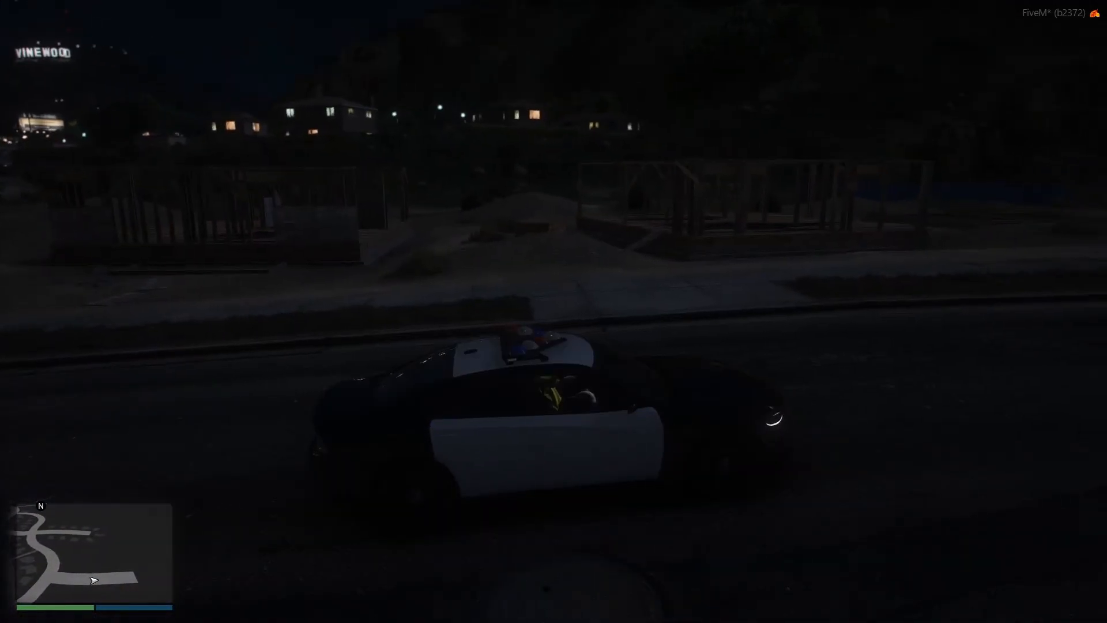
{"action": "key", "text": "h"}
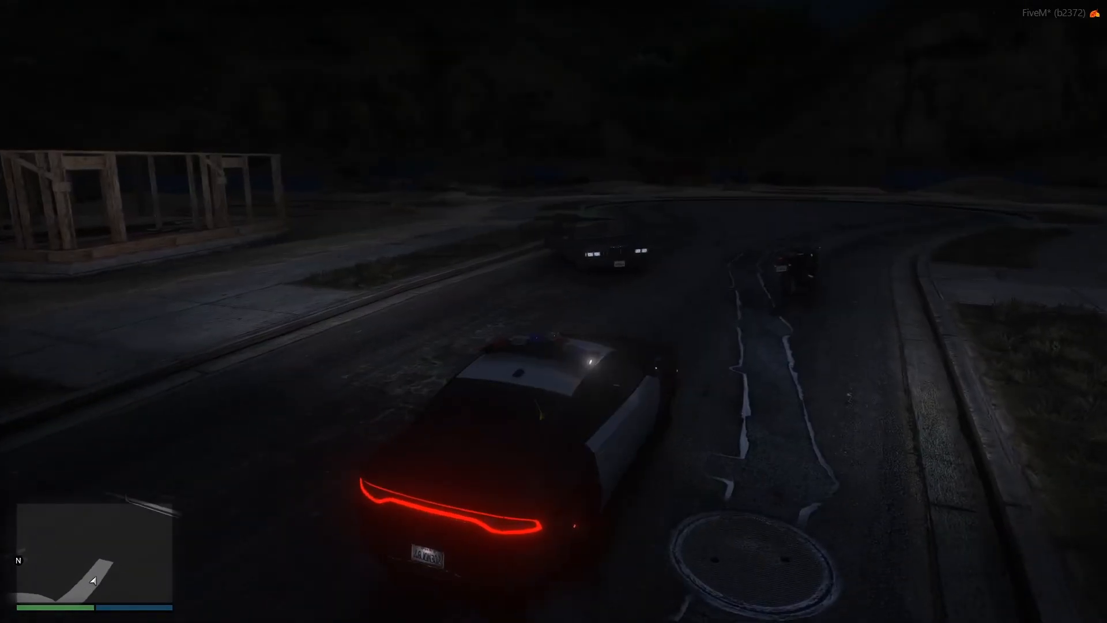
{"action": "key", "text": "w"}
{"action": "key", "text": "a"}
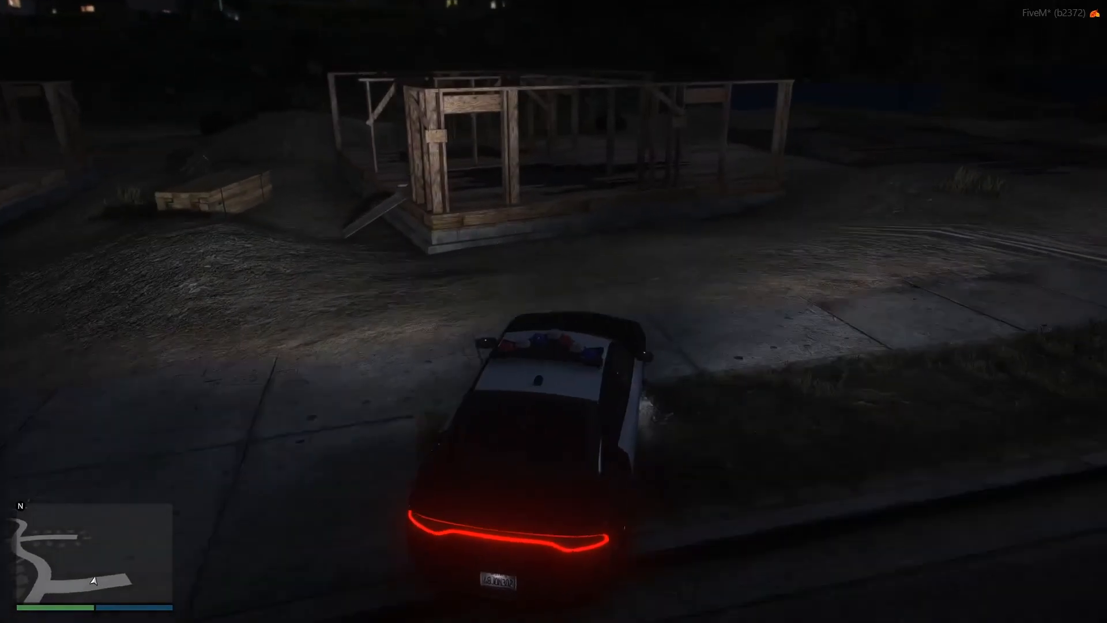
Swing the Charger alongside the wooden house frame and turn its emergency lights back on.
{"action": "key", "text": "w"}
{"action": "key", "text": "d"}
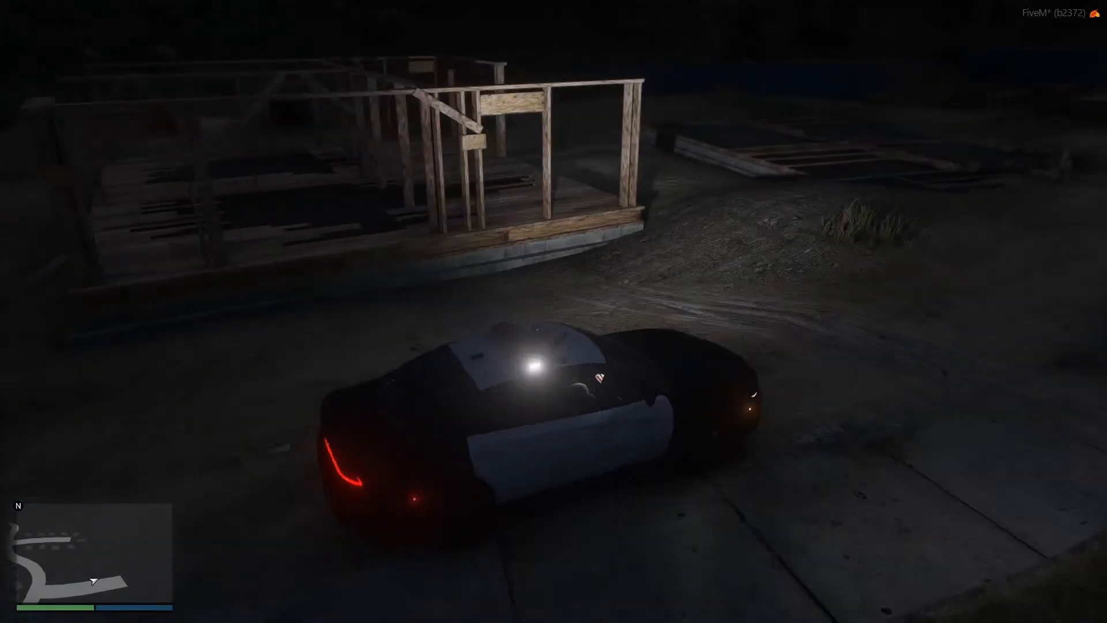
{"action": "key", "text": "q"}
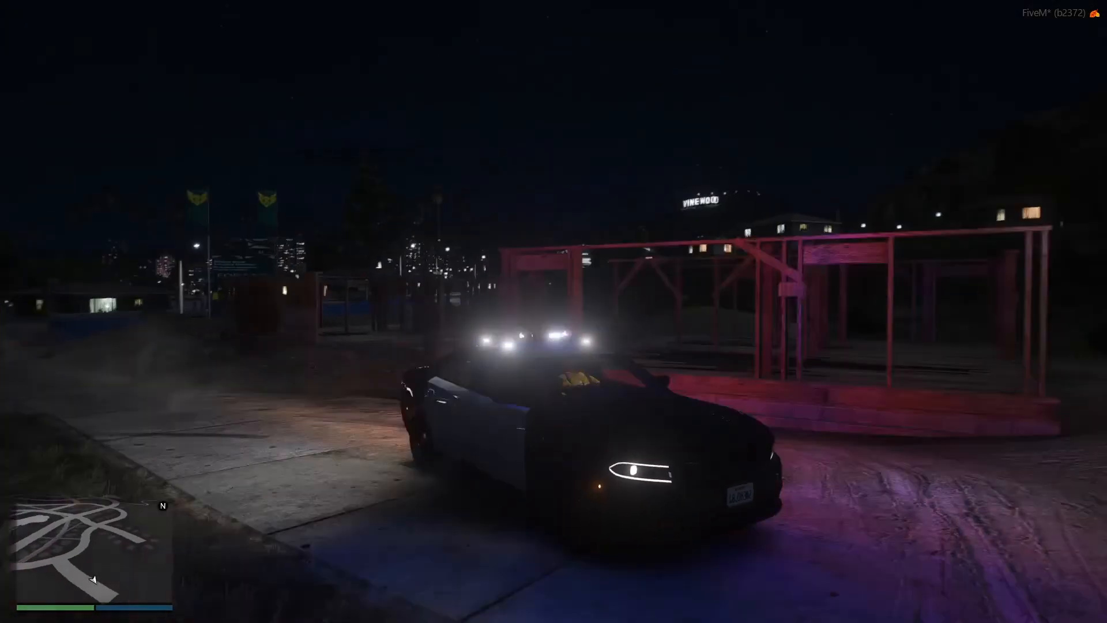